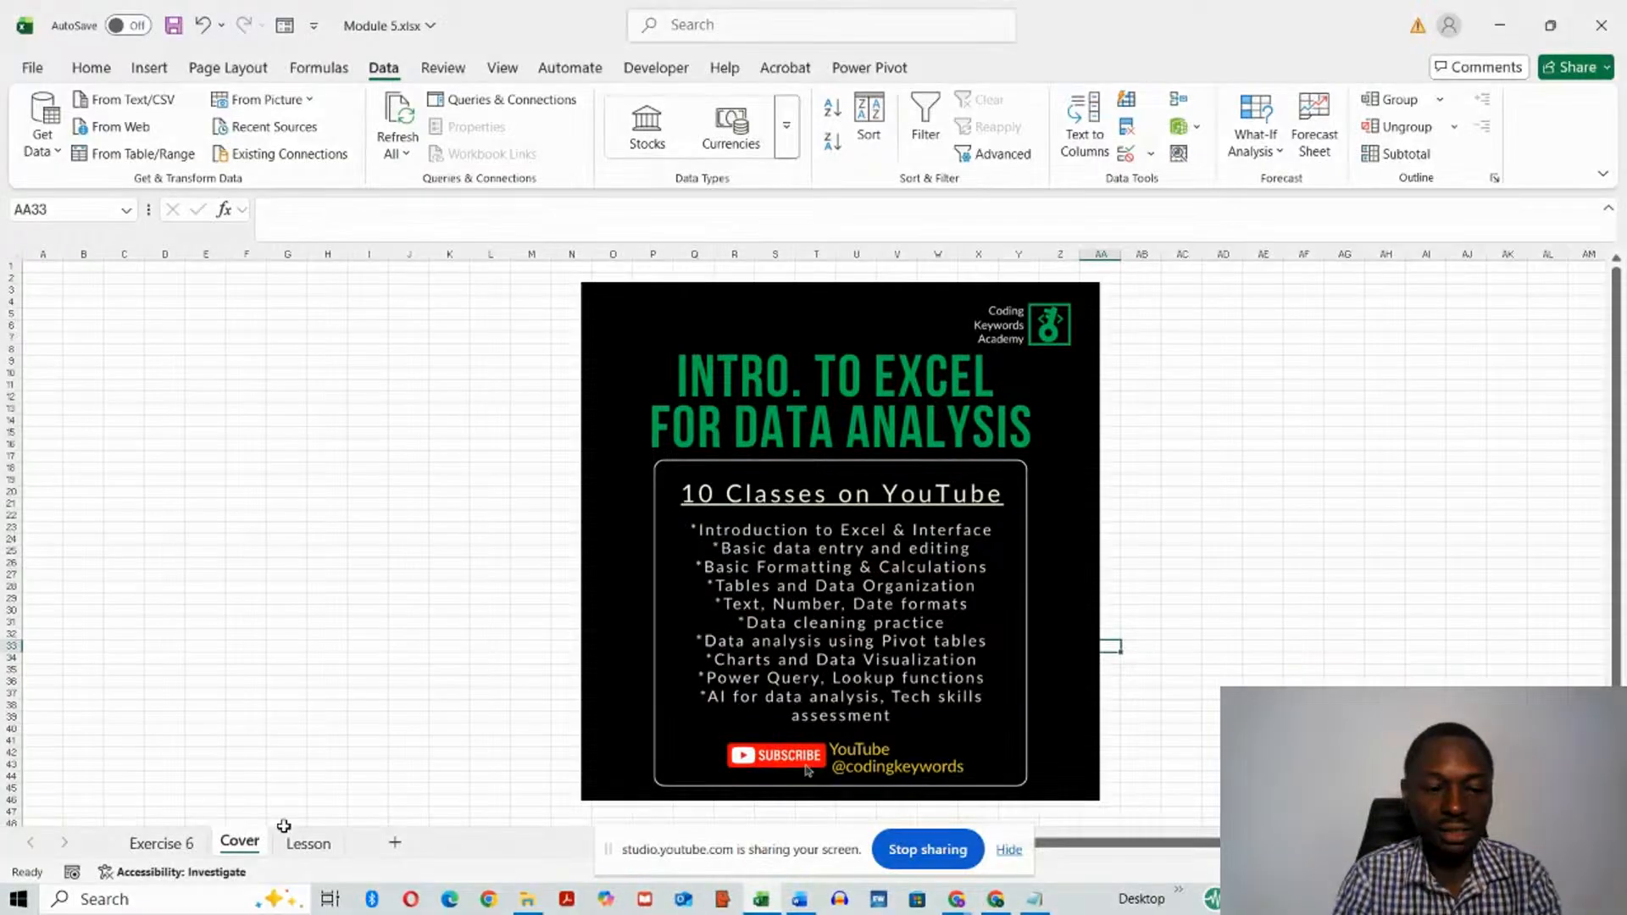
- Switch to the Lesson sheet and show point 2 of Module 6, lesson 1
{"action": "left_click", "coordinate": [305, 844]}
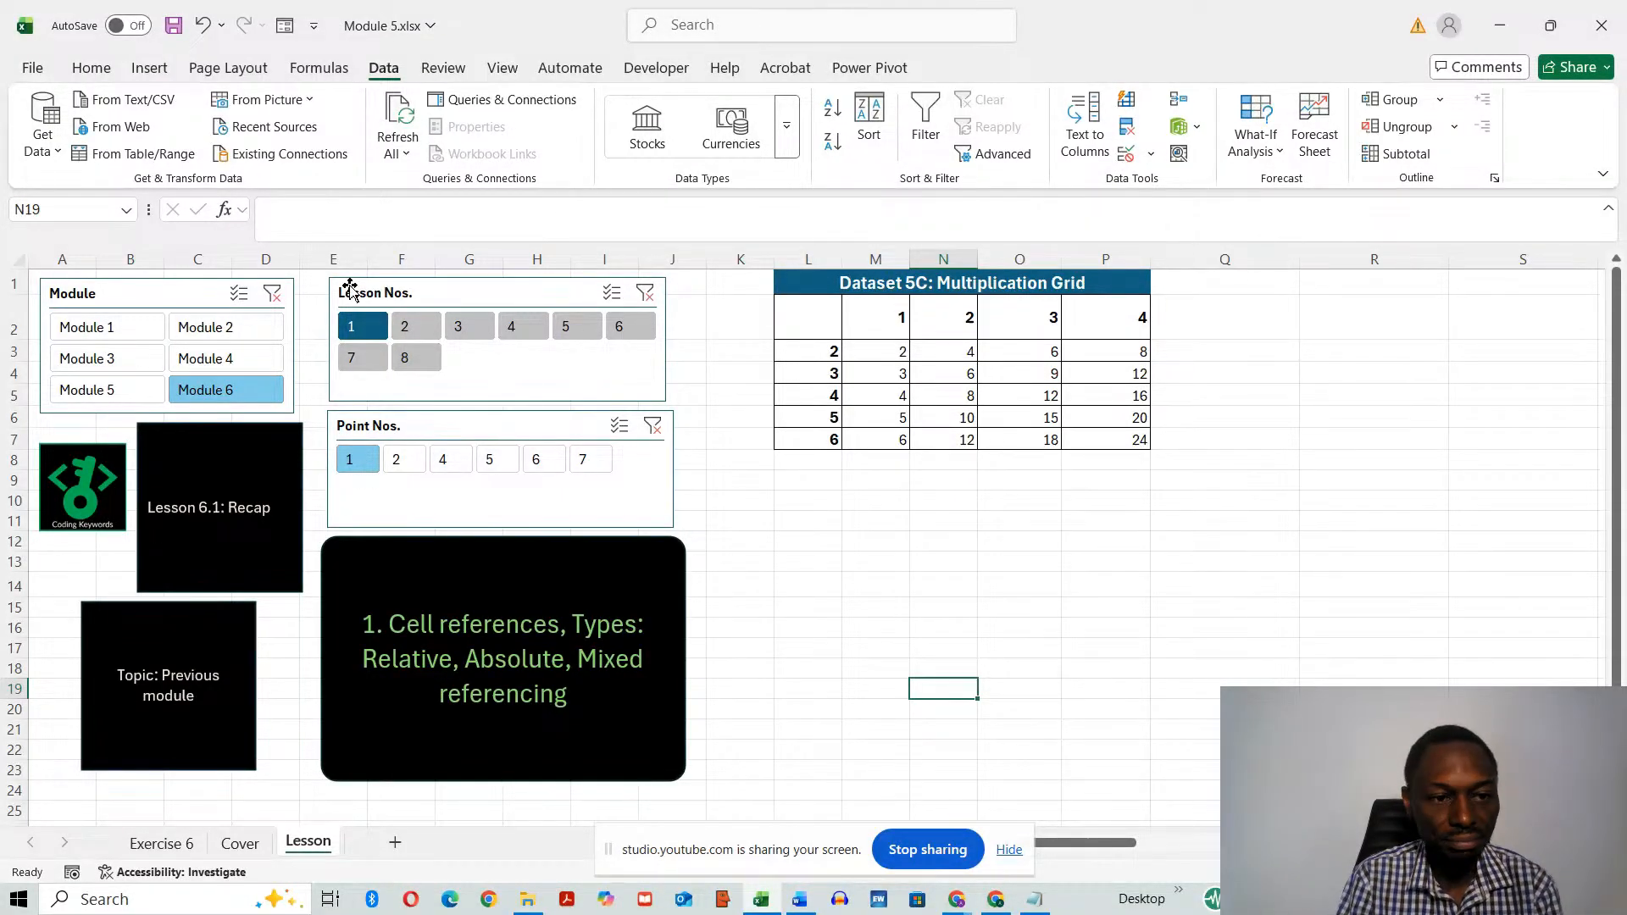
{"action": "left_click", "coordinate": [404, 458]}
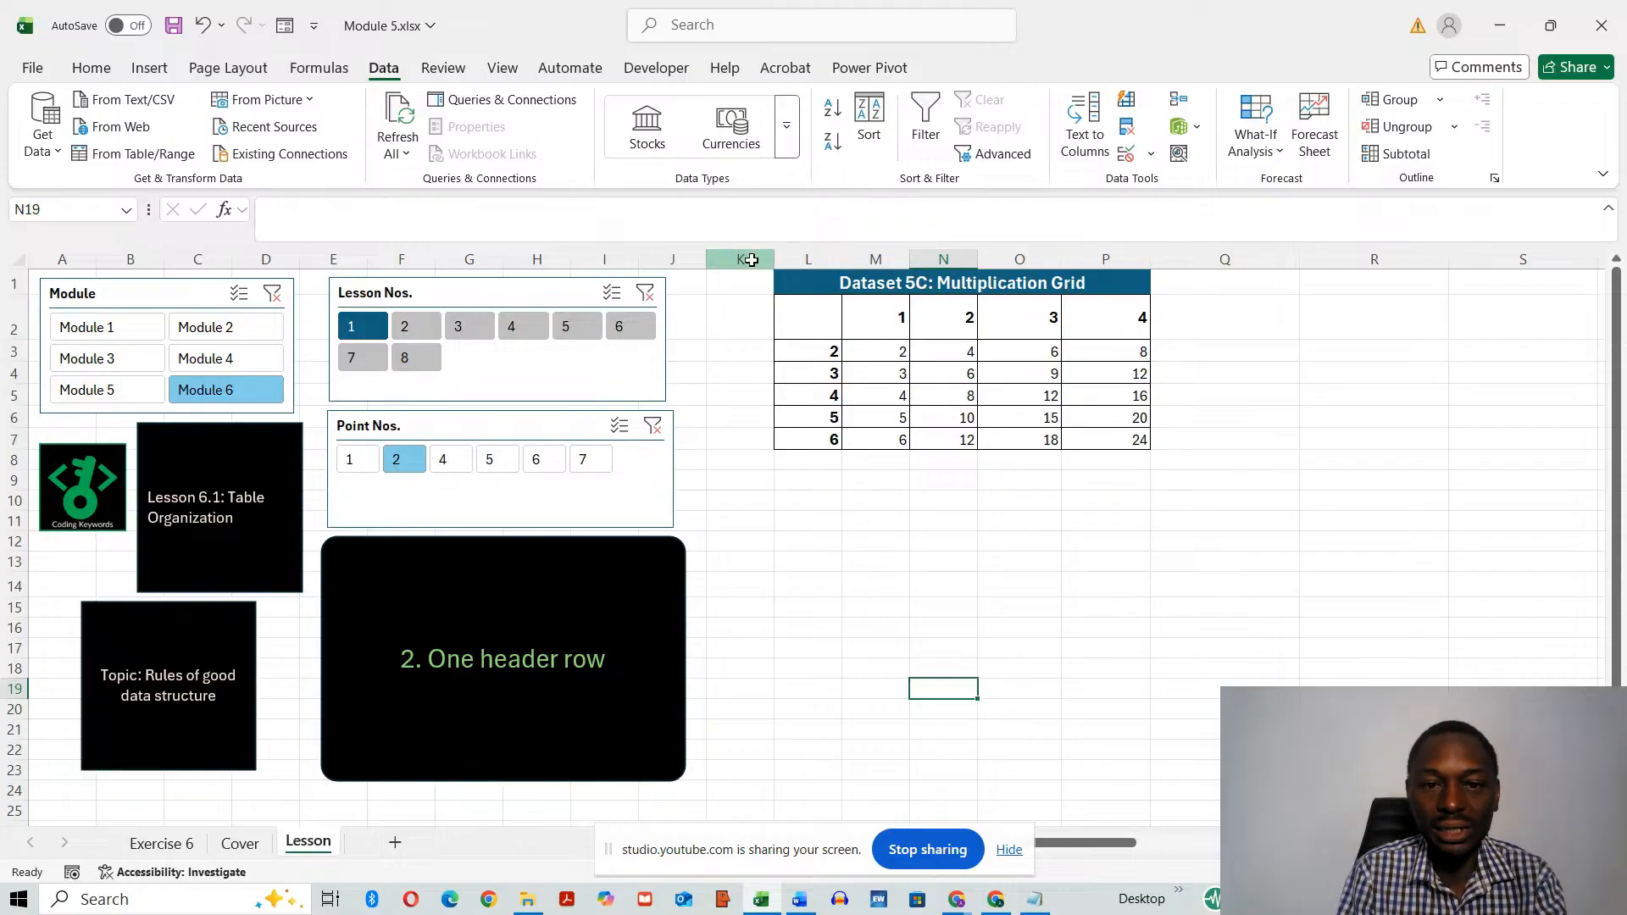
- Insert eight blank columns at column K and seven more at column L to push the Multiplication Grid aside
{"action": "left_click_drag", "start_coordinate": [751, 260], "coordinate": [1388, 319]}
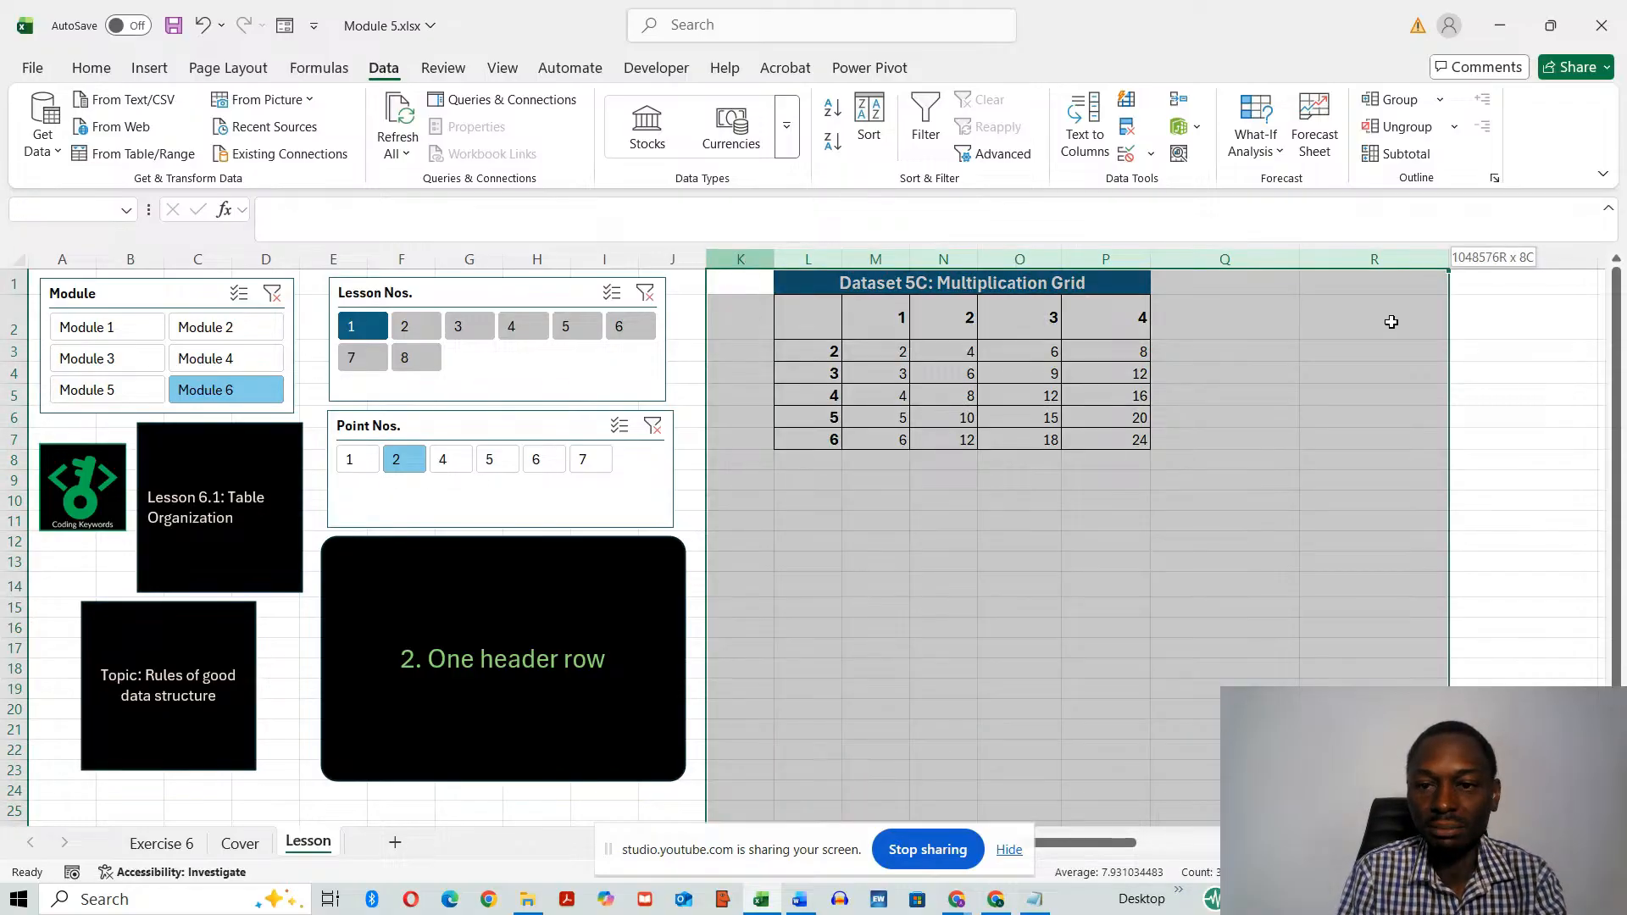
{"action": "right_click", "coordinate": [945, 257]}
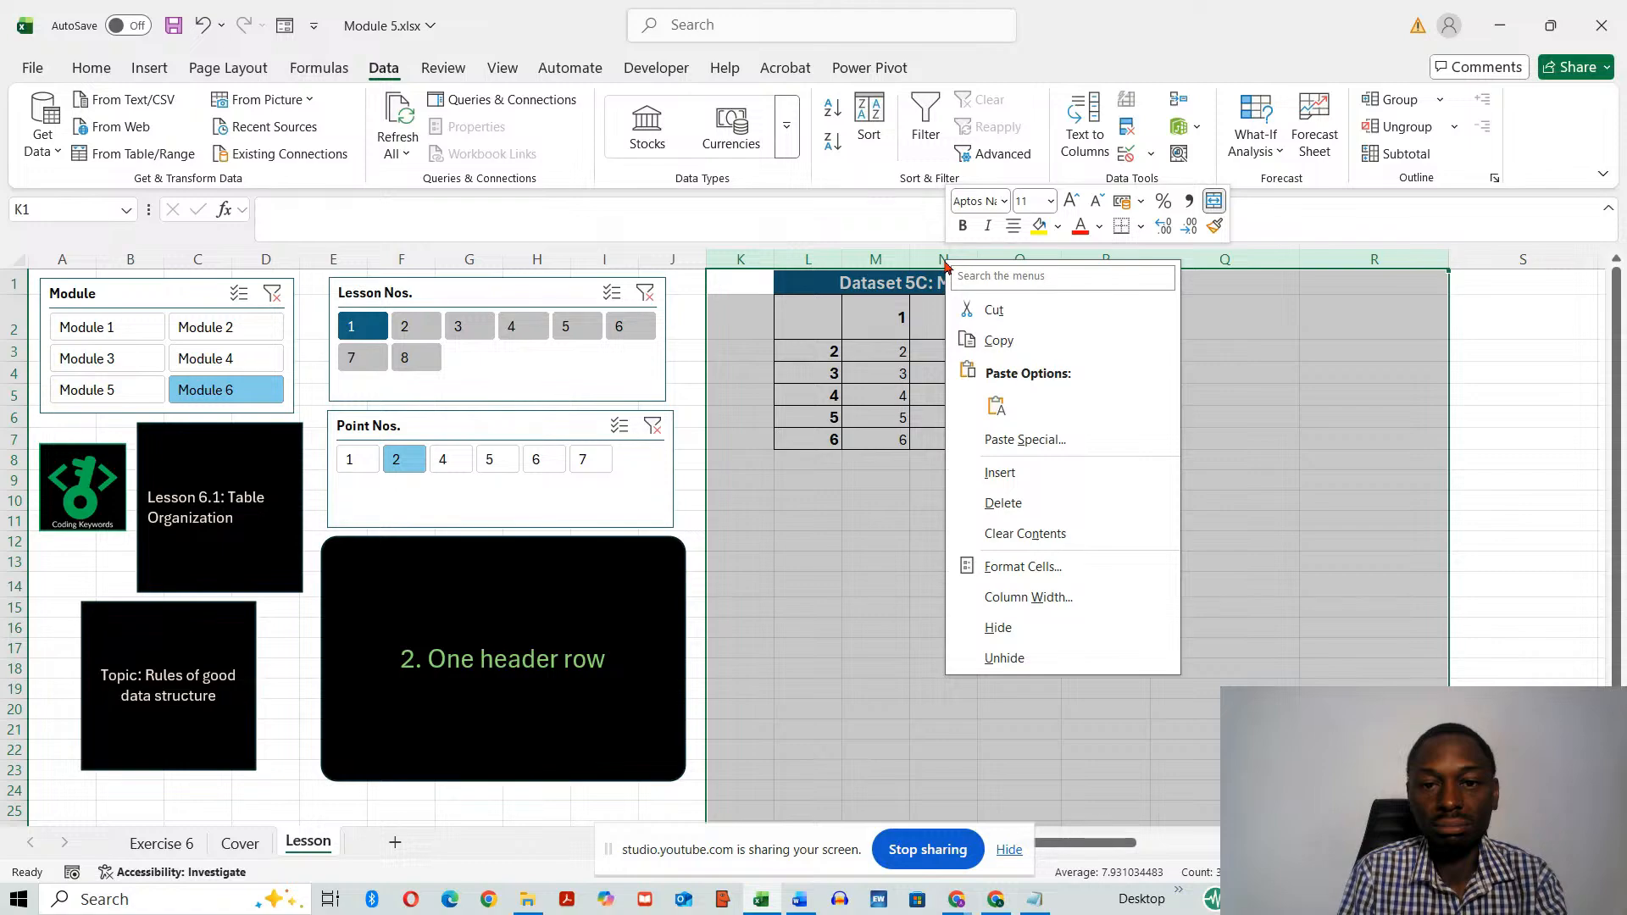
{"action": "left_click", "coordinate": [1007, 475]}
{"action": "left_click", "coordinate": [958, 573]}
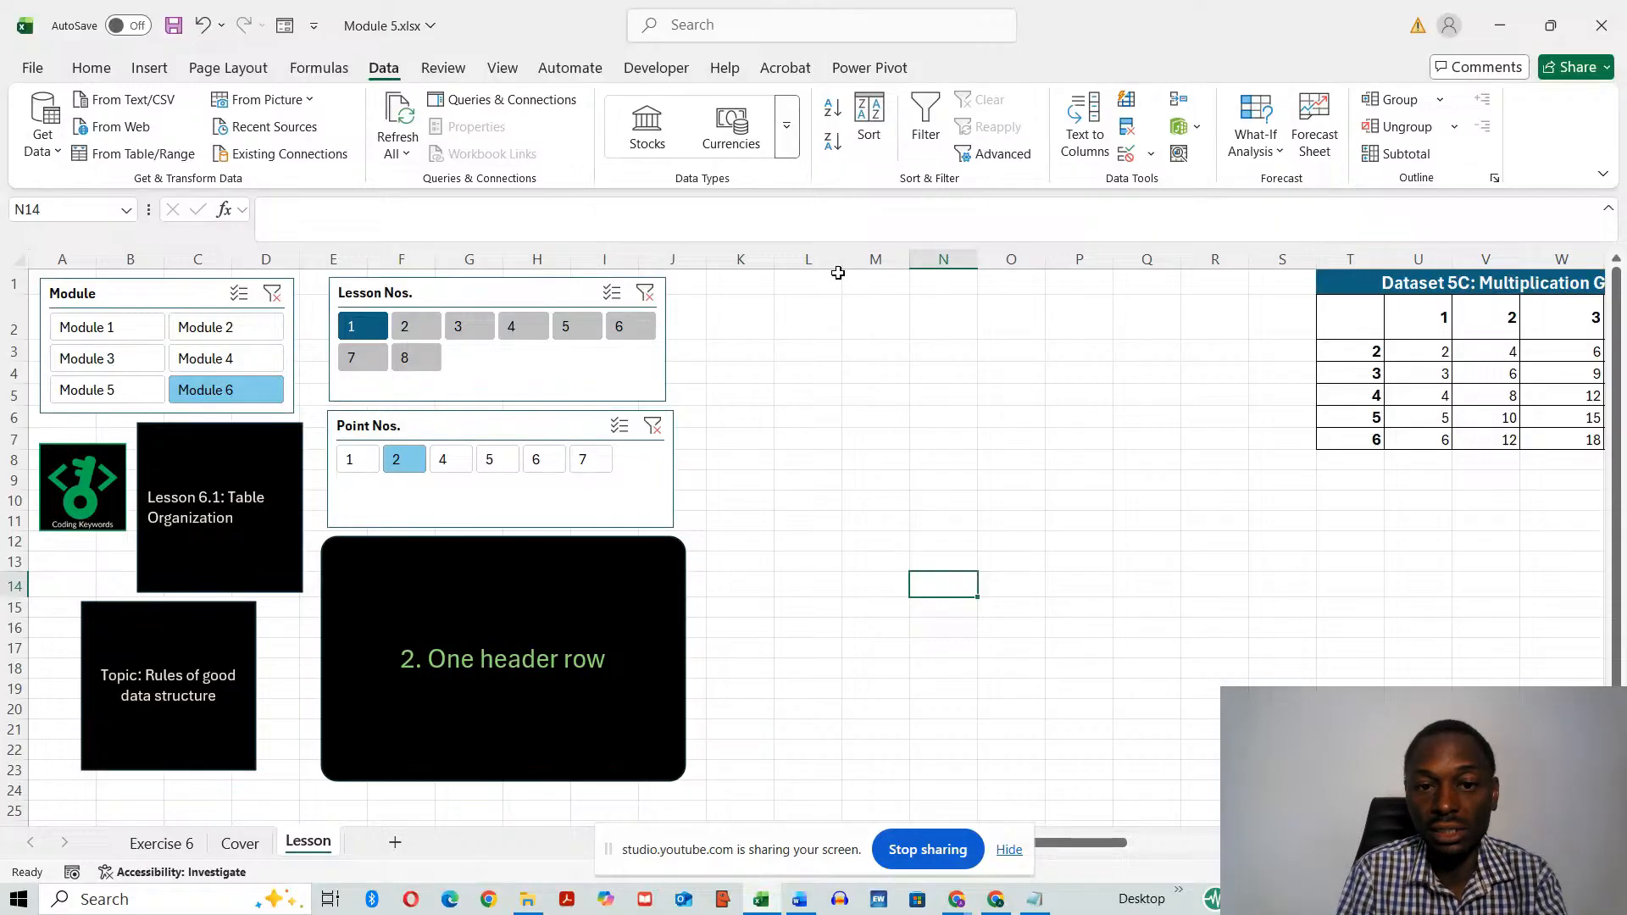
{"action": "left_click_drag", "start_coordinate": [821, 253], "coordinate": [1215, 281]}
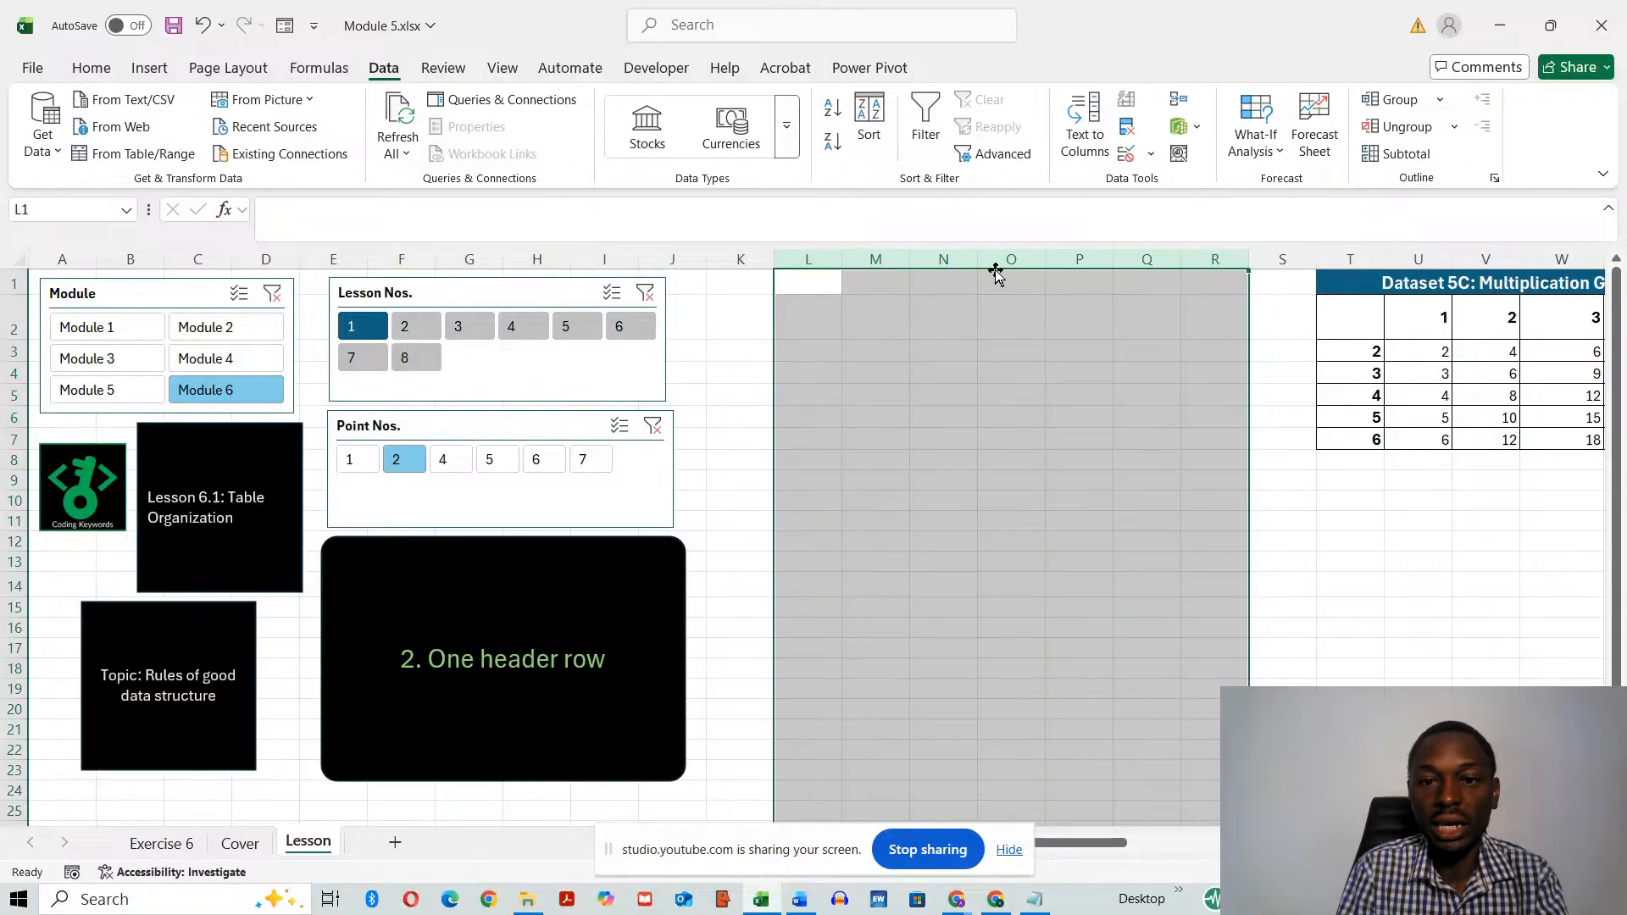
{"action": "right_click", "coordinate": [953, 261]}
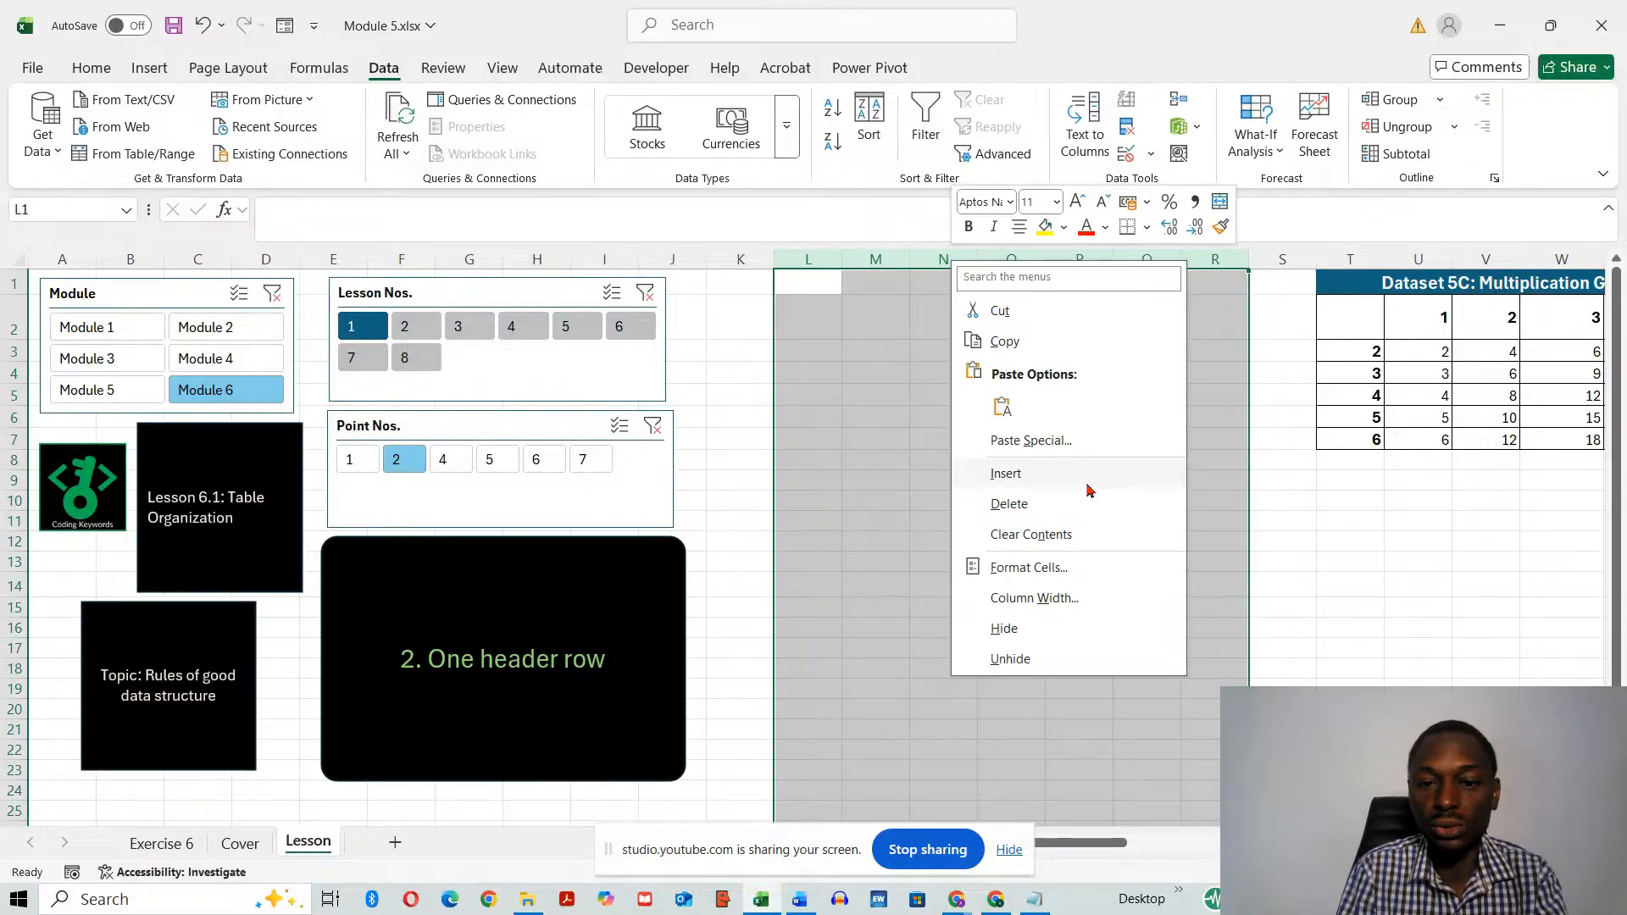
{"action": "left_click", "coordinate": [1058, 477]}
{"action": "left_click", "coordinate": [975, 460]}
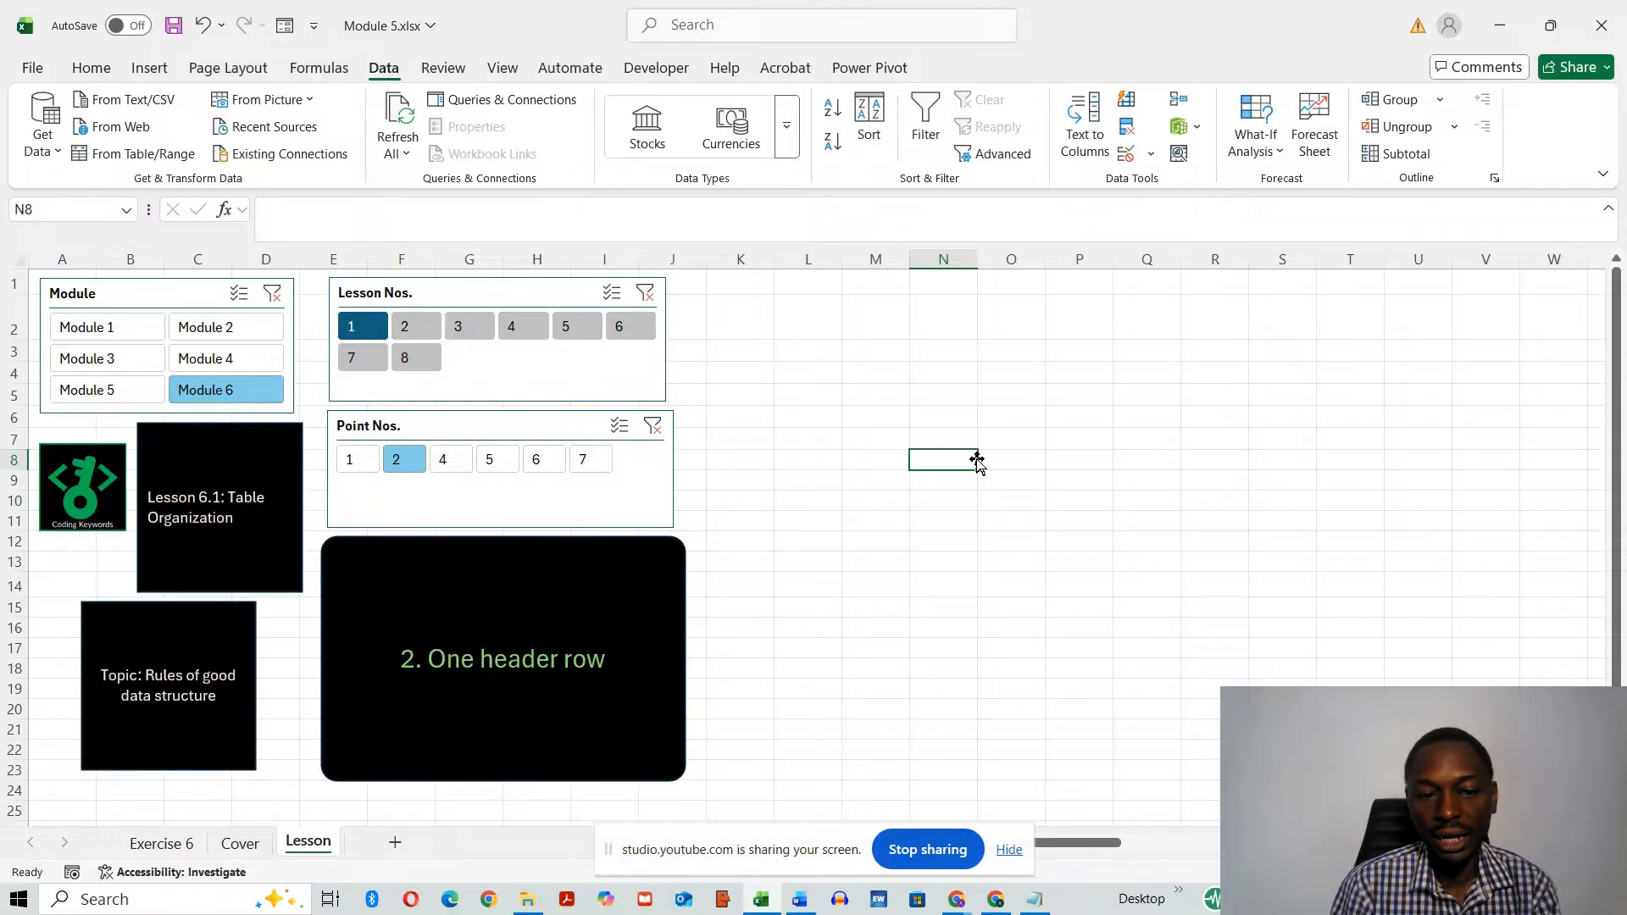
- Step the lesson slide through points 4, 5, 6, 7 and back to 1, and switch to lesson 2
{"action": "left_click", "coordinate": [446, 470]}
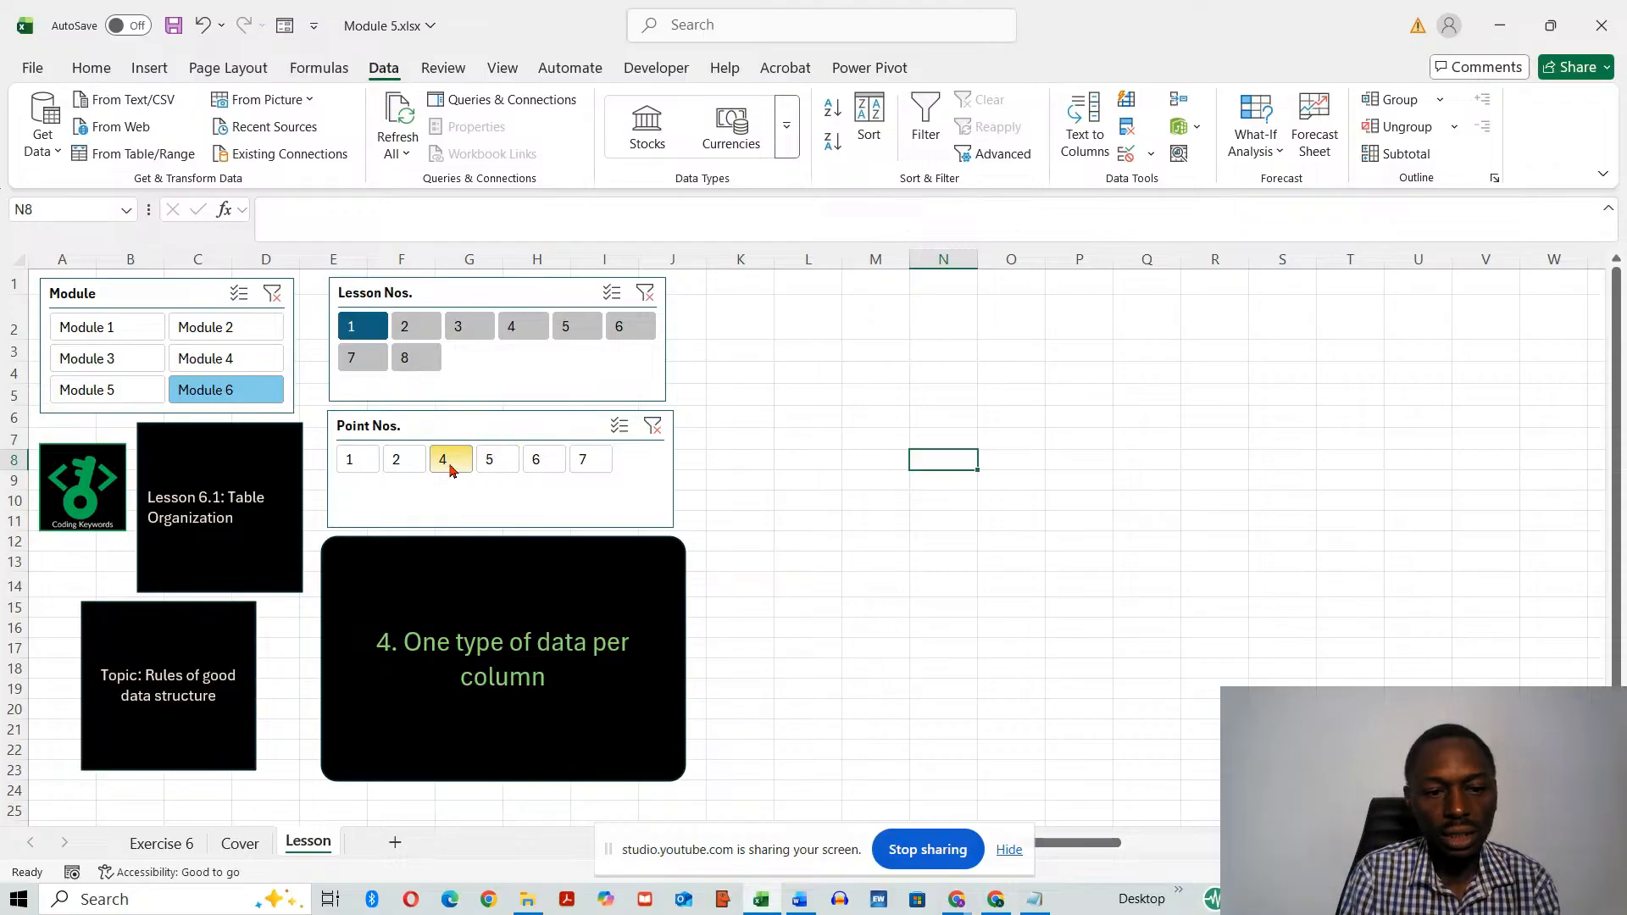
{"action": "left_click", "coordinate": [488, 462]}
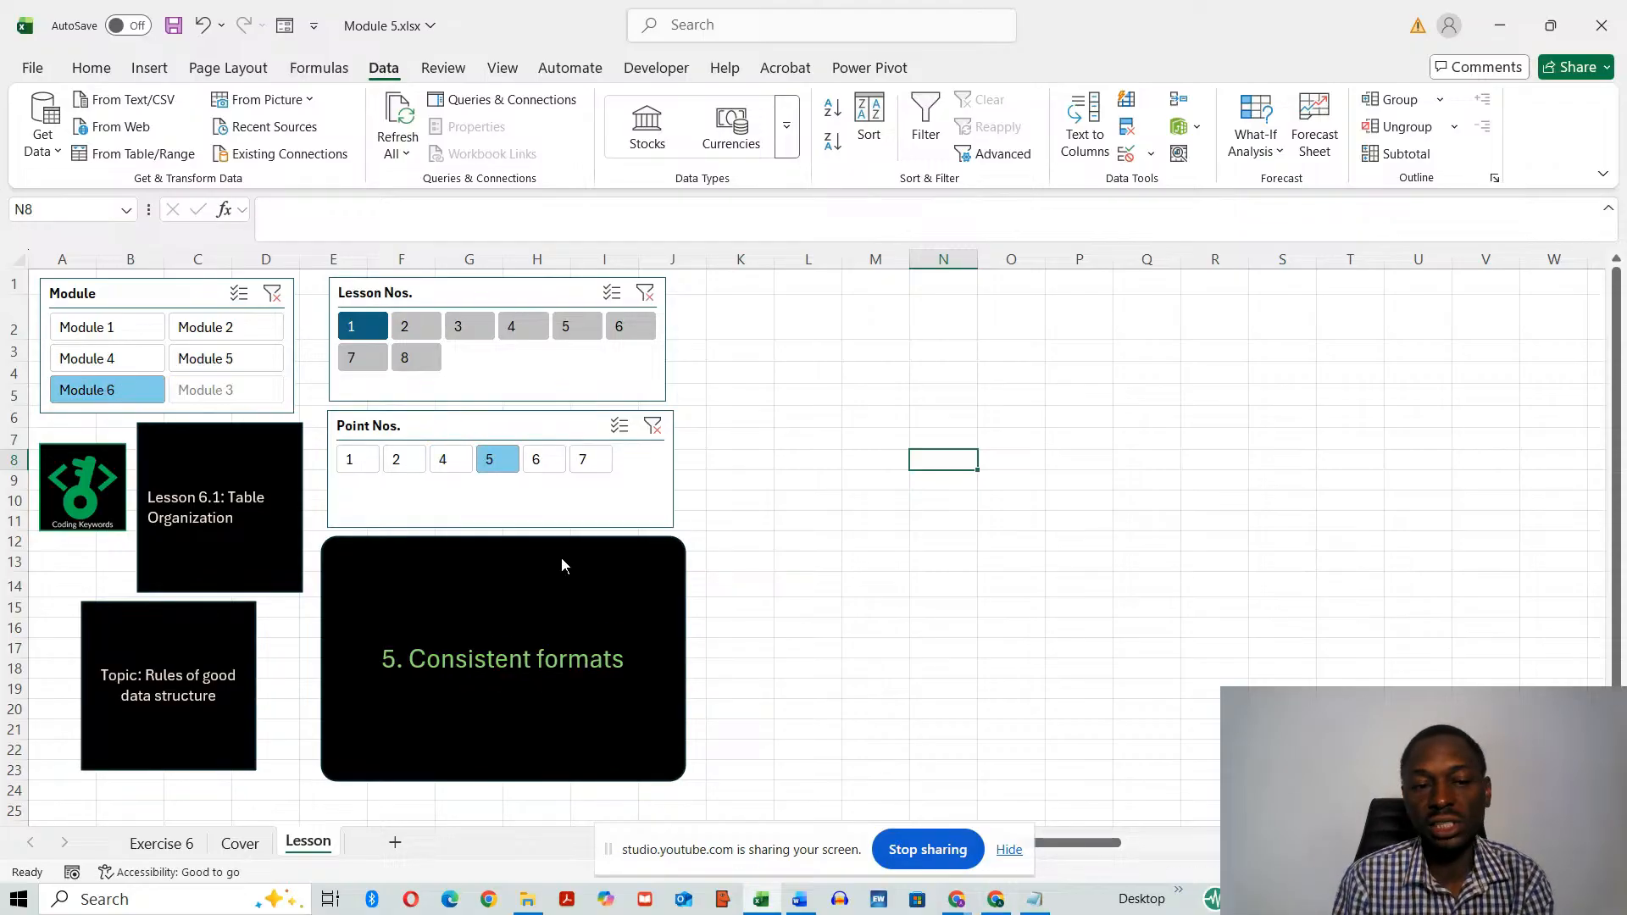
{"action": "left_click", "coordinate": [537, 466]}
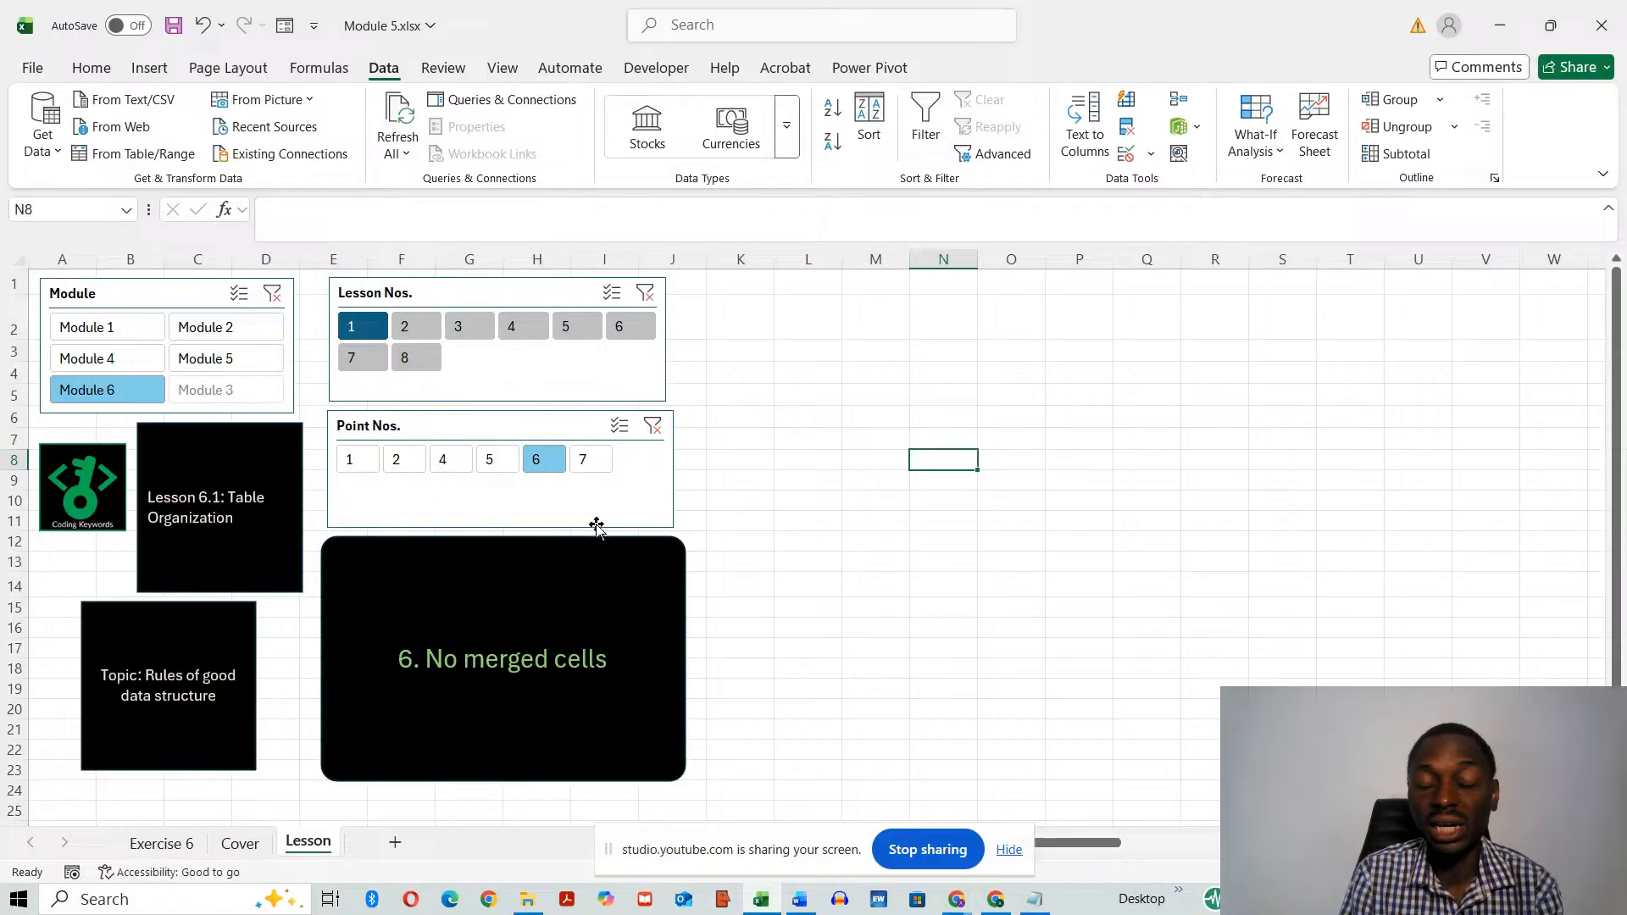
{"action": "left_click", "coordinate": [585, 456]}
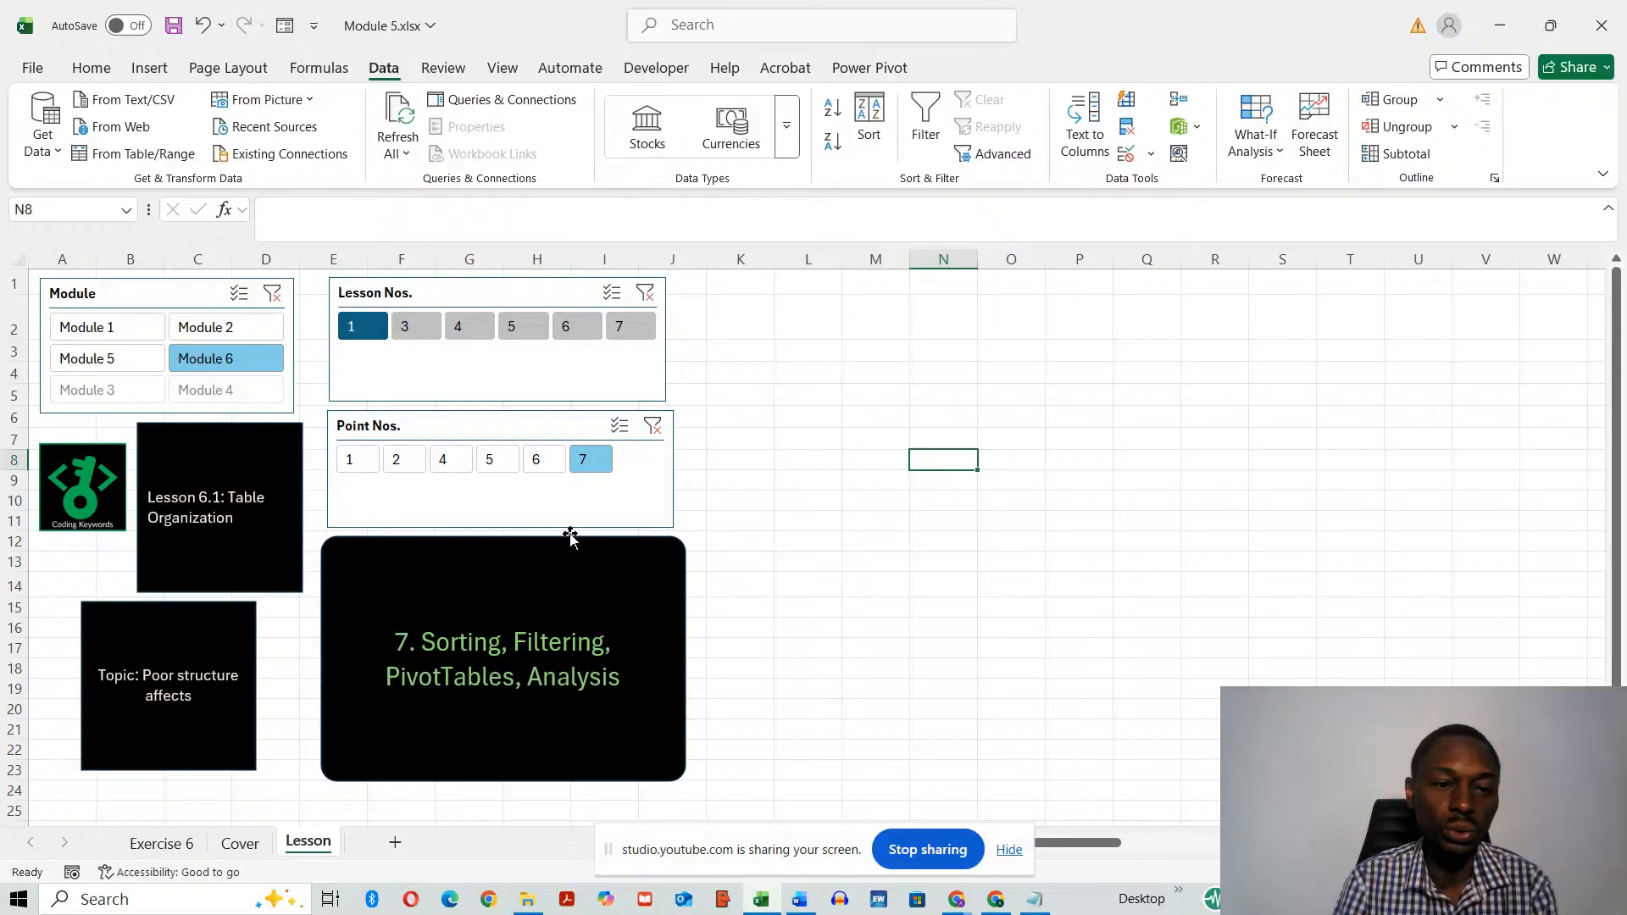
{"action": "left_click", "coordinate": [349, 460]}
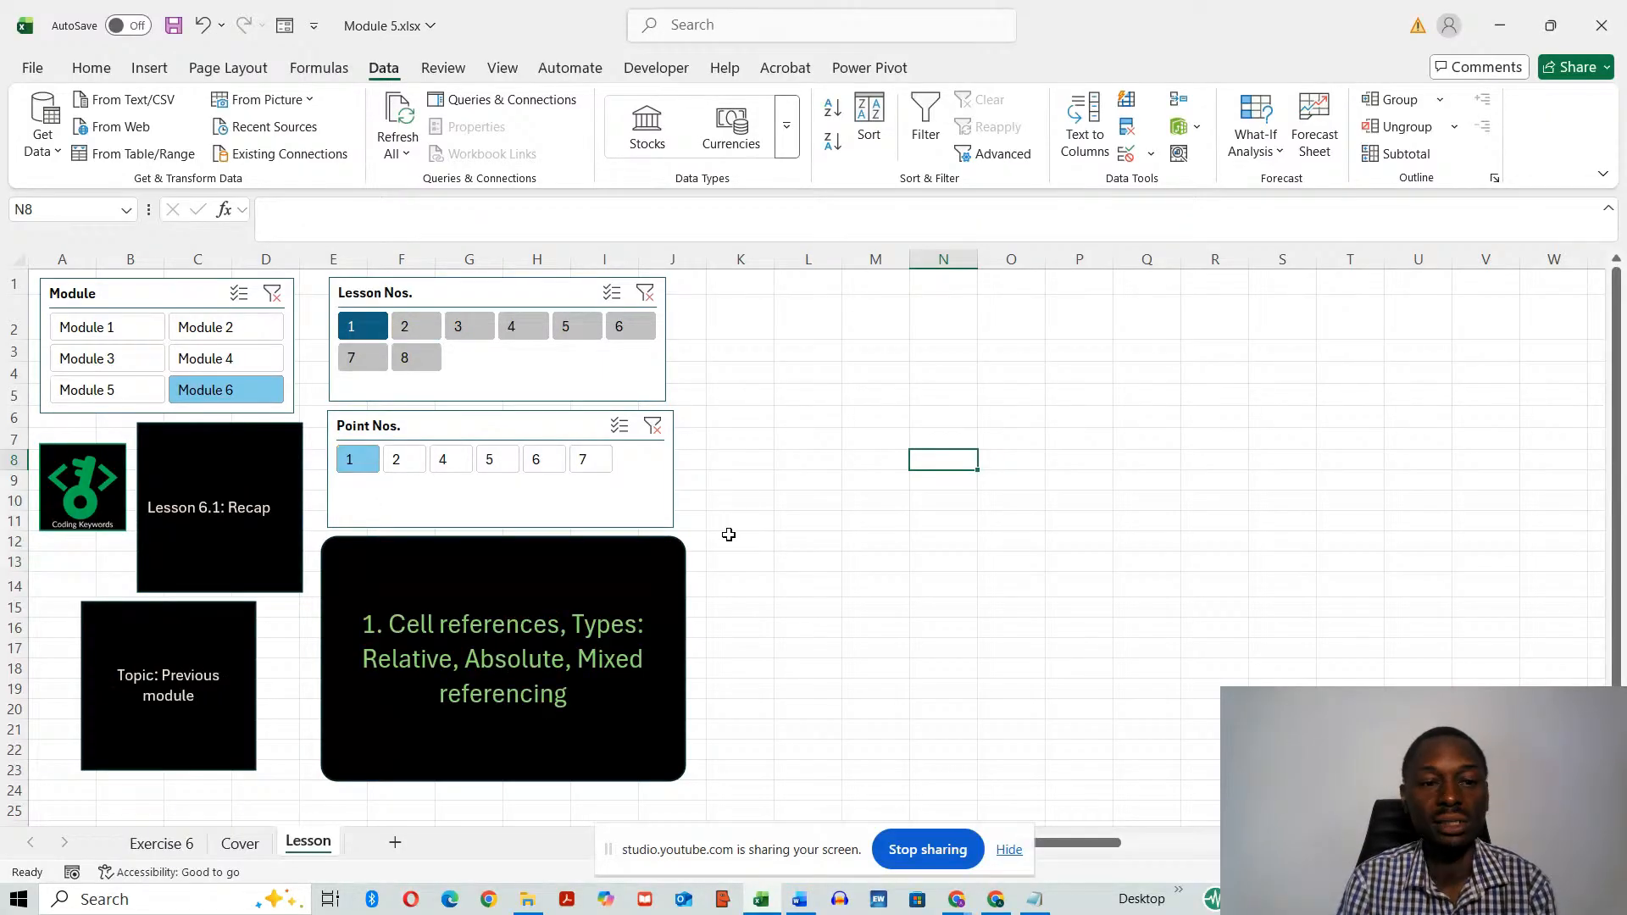
{"action": "left_click", "coordinate": [417, 327]}
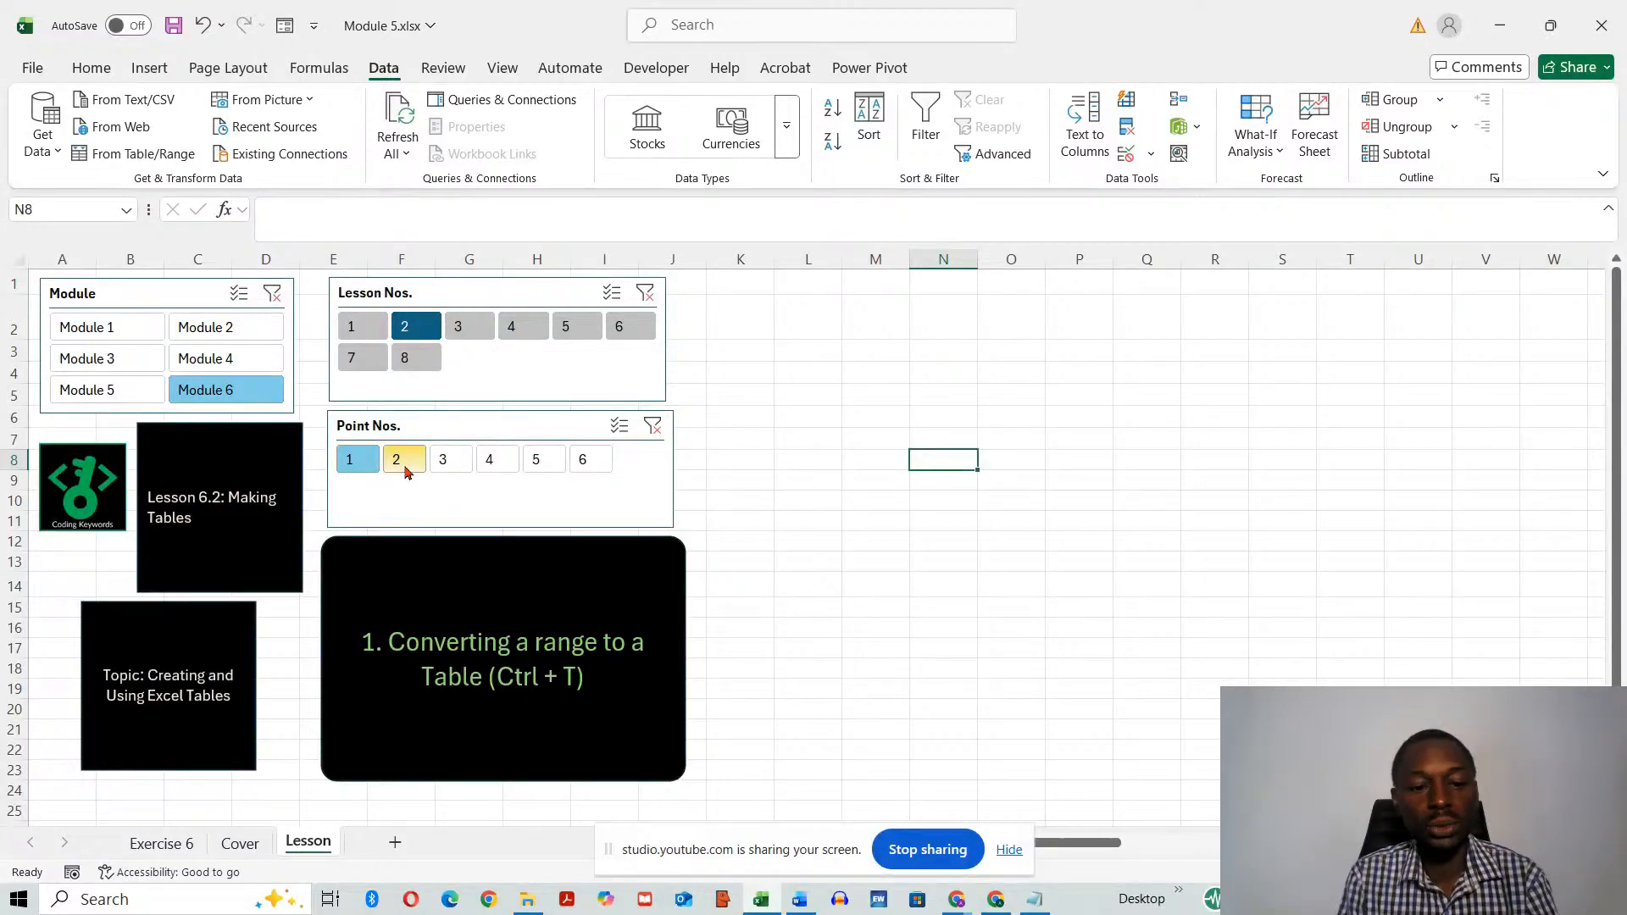
- Copy Dataset 6A with its title (A1:H8) from the Exercise 6 sheet to L1 of the Lesson sheet, and widen the Order Date column
{"action": "left_click", "coordinate": [157, 844]}
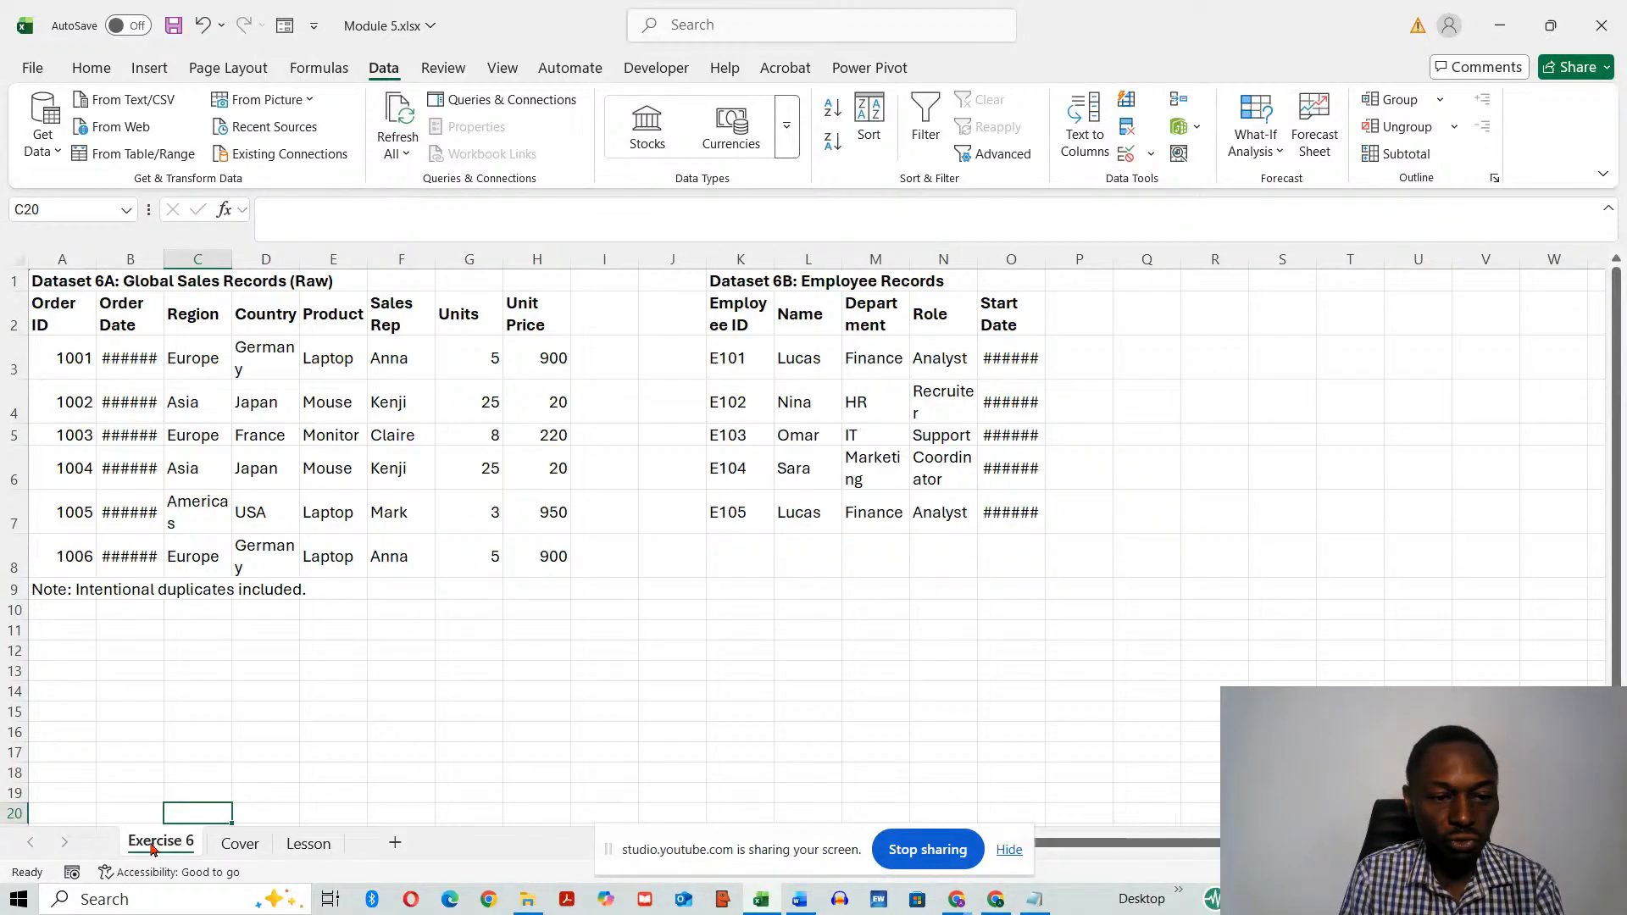
{"action": "left_click_drag", "start_coordinate": [84, 283], "coordinate": [558, 545]}
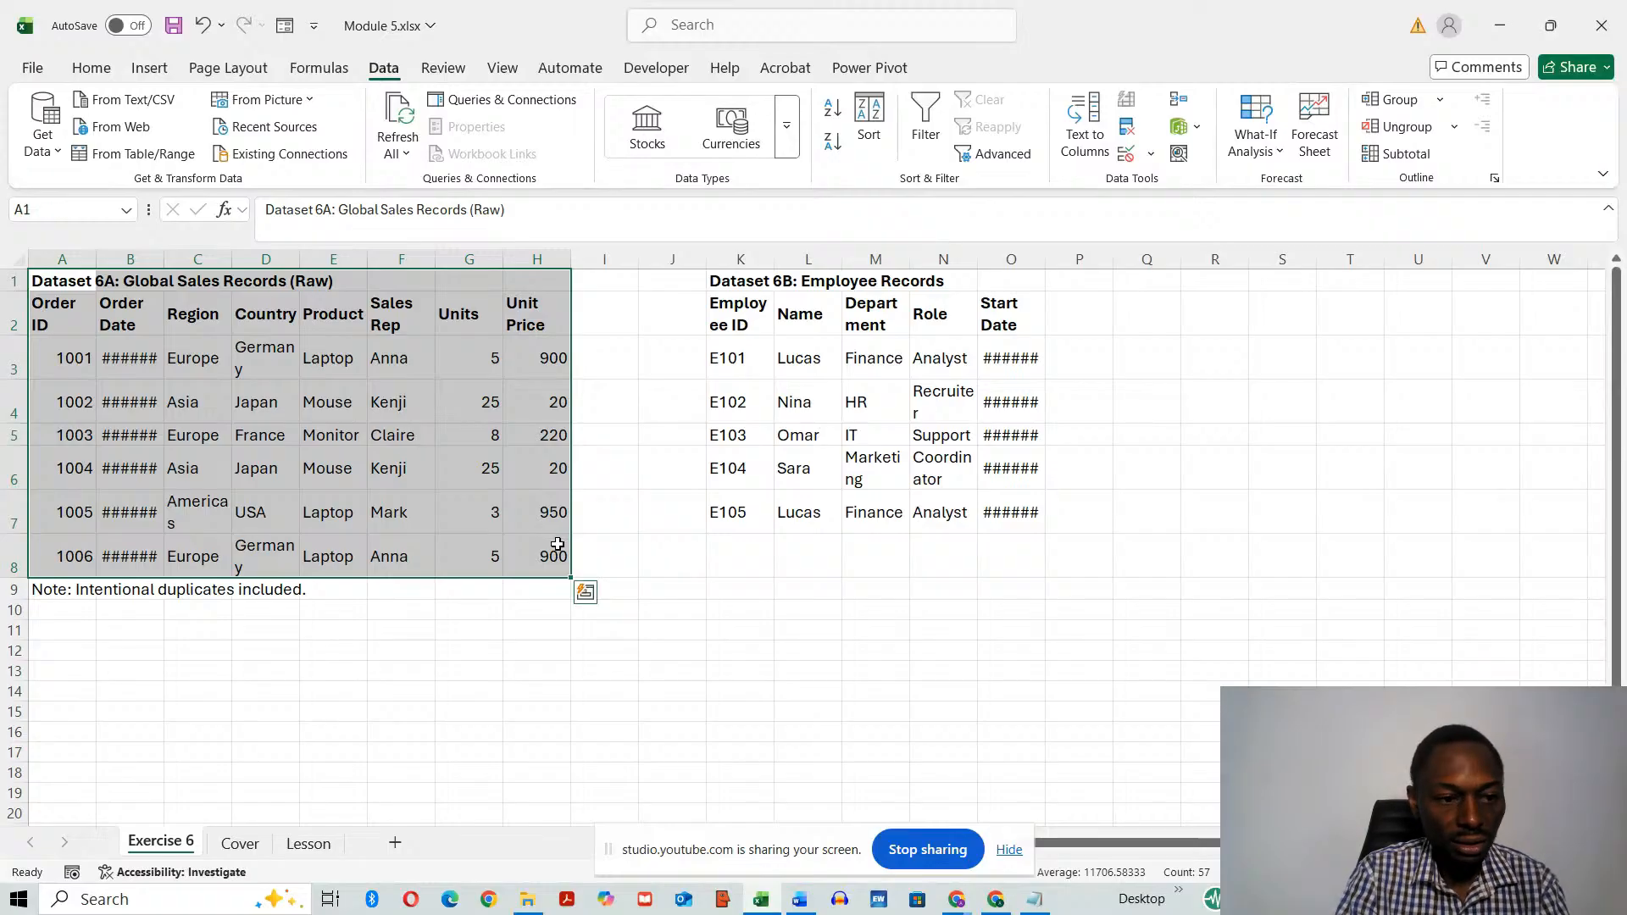
{"action": "key", "text": "ctrl+c"}
{"action": "left_click", "coordinate": [310, 844]}
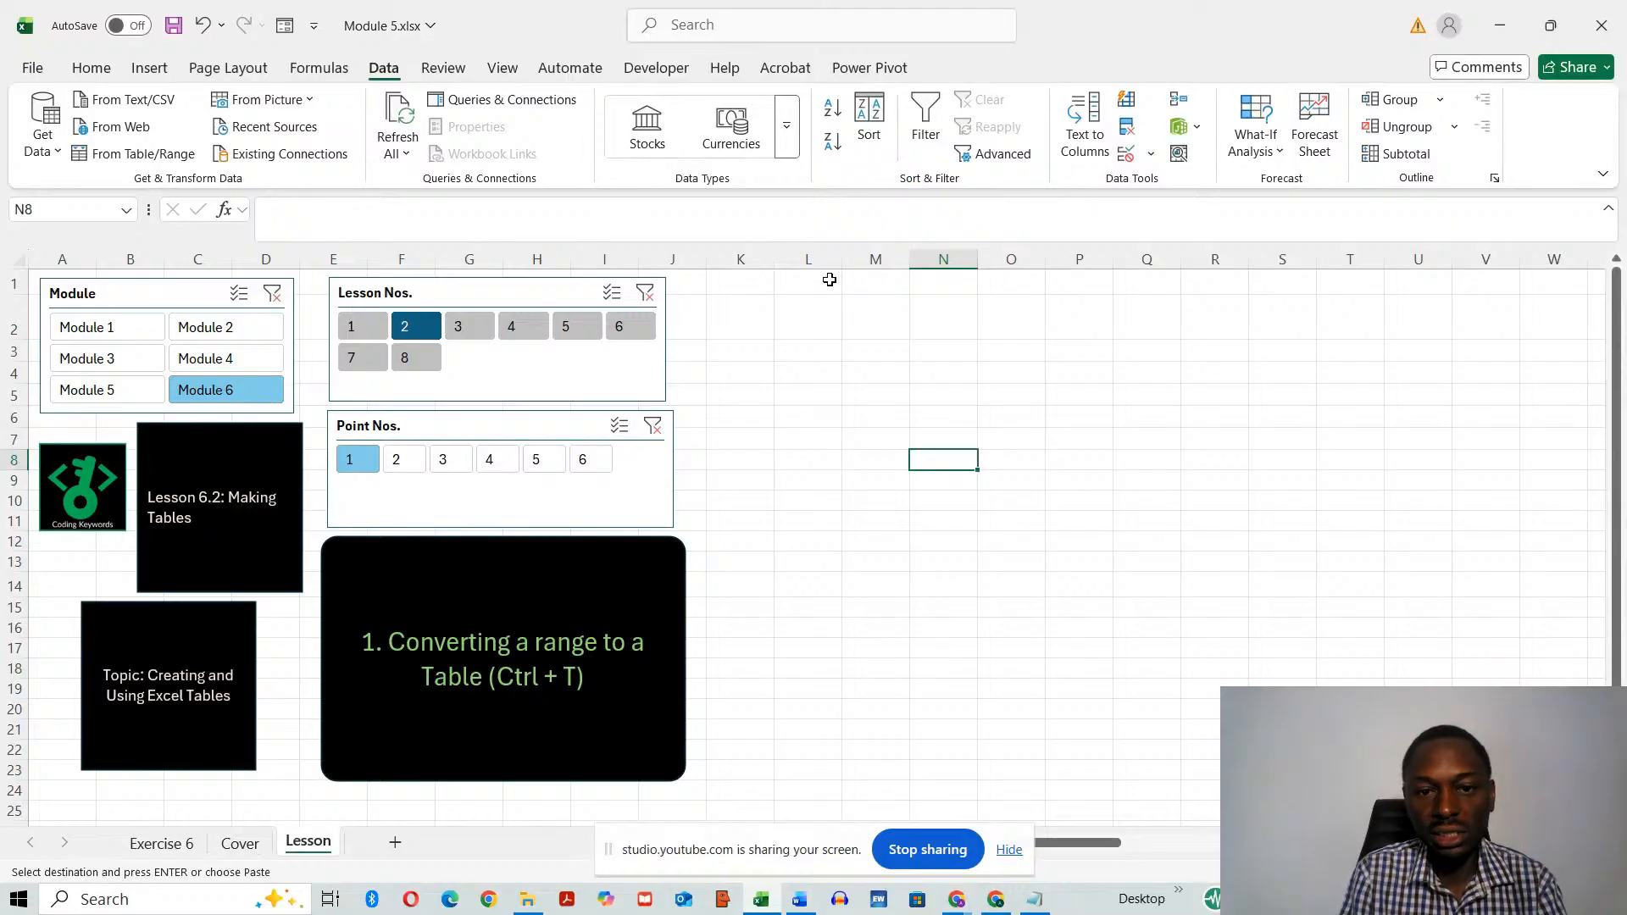
{"action": "left_click", "coordinate": [830, 280]}
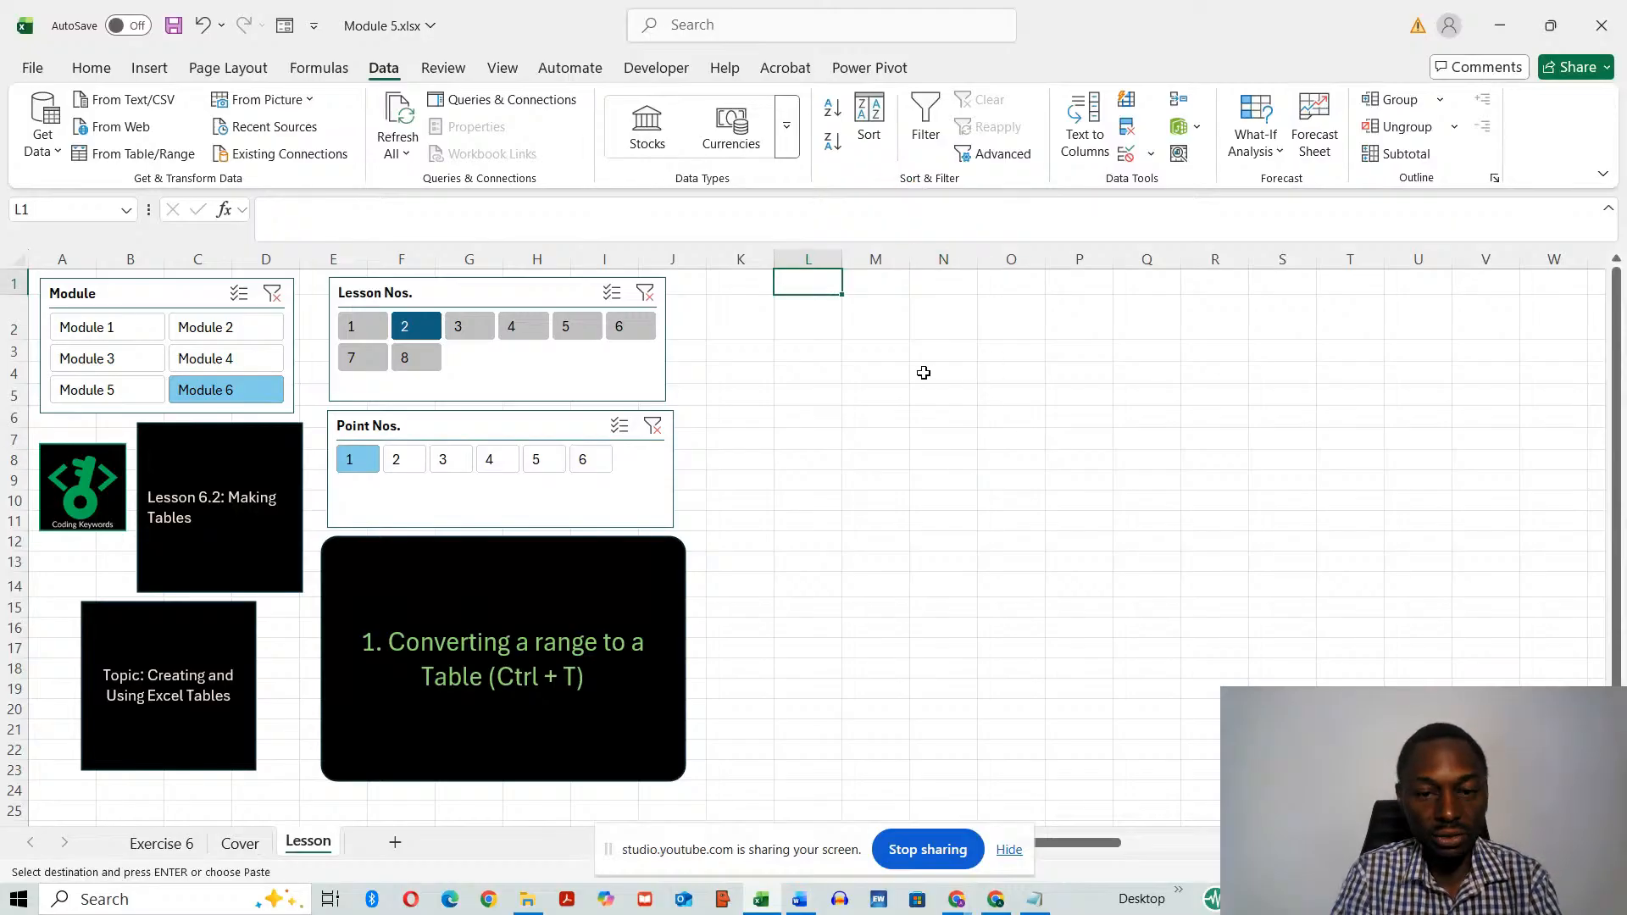
{"action": "key", "text": "ctrl+v"}
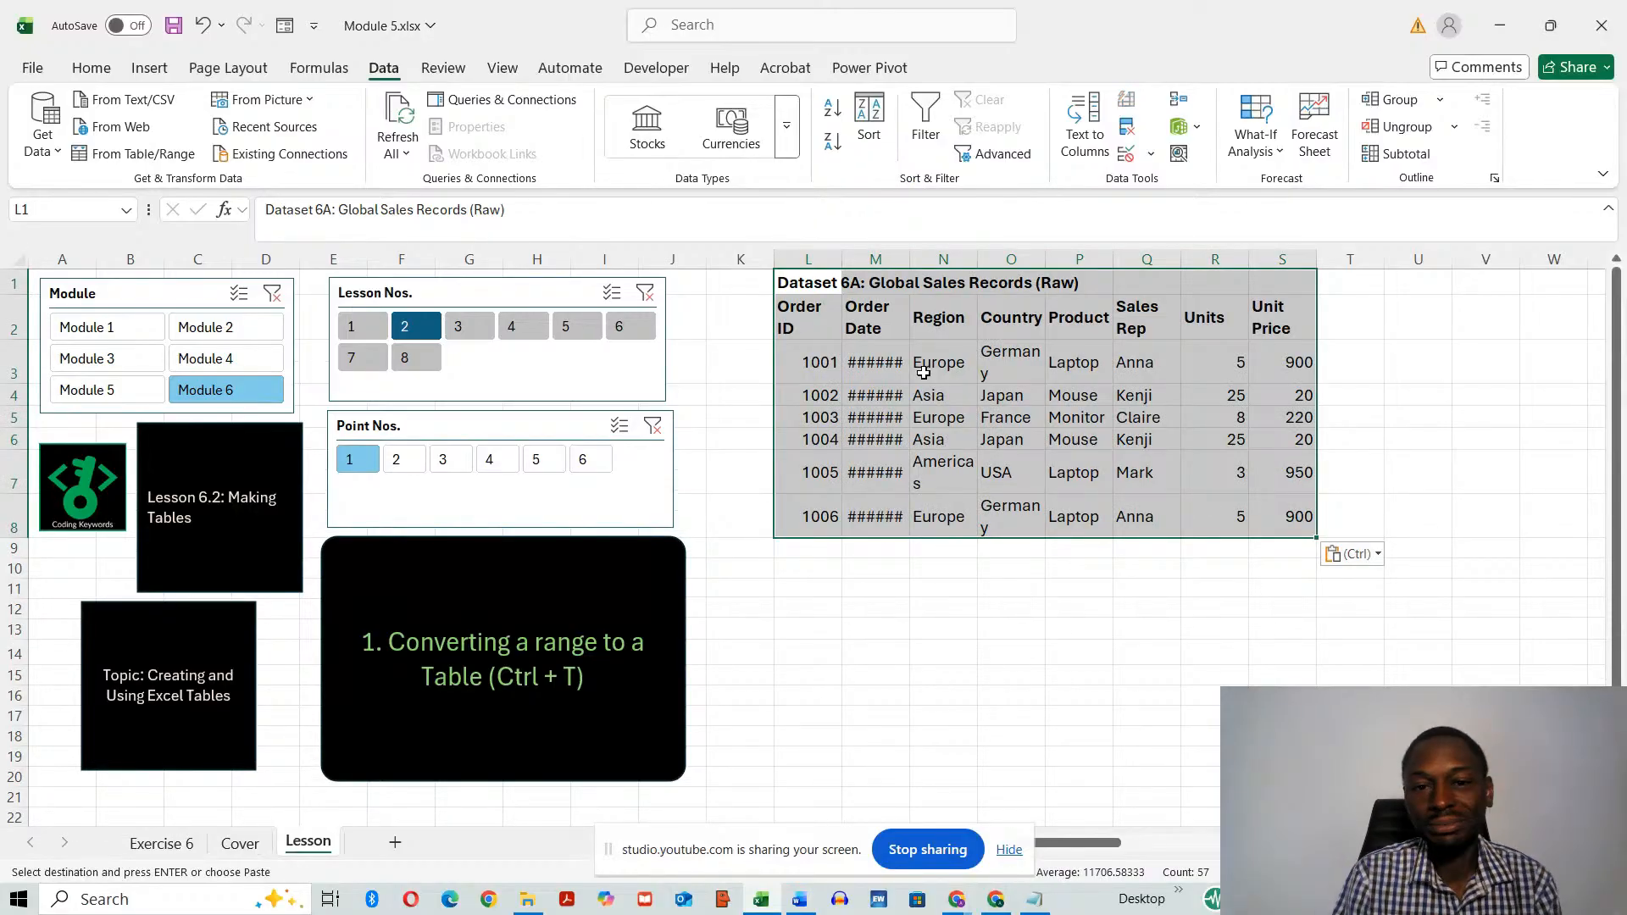
{"action": "left_click_drag", "start_coordinate": [912, 258], "coordinate": [936, 258]}
{"action": "left_click", "coordinate": [979, 653]}
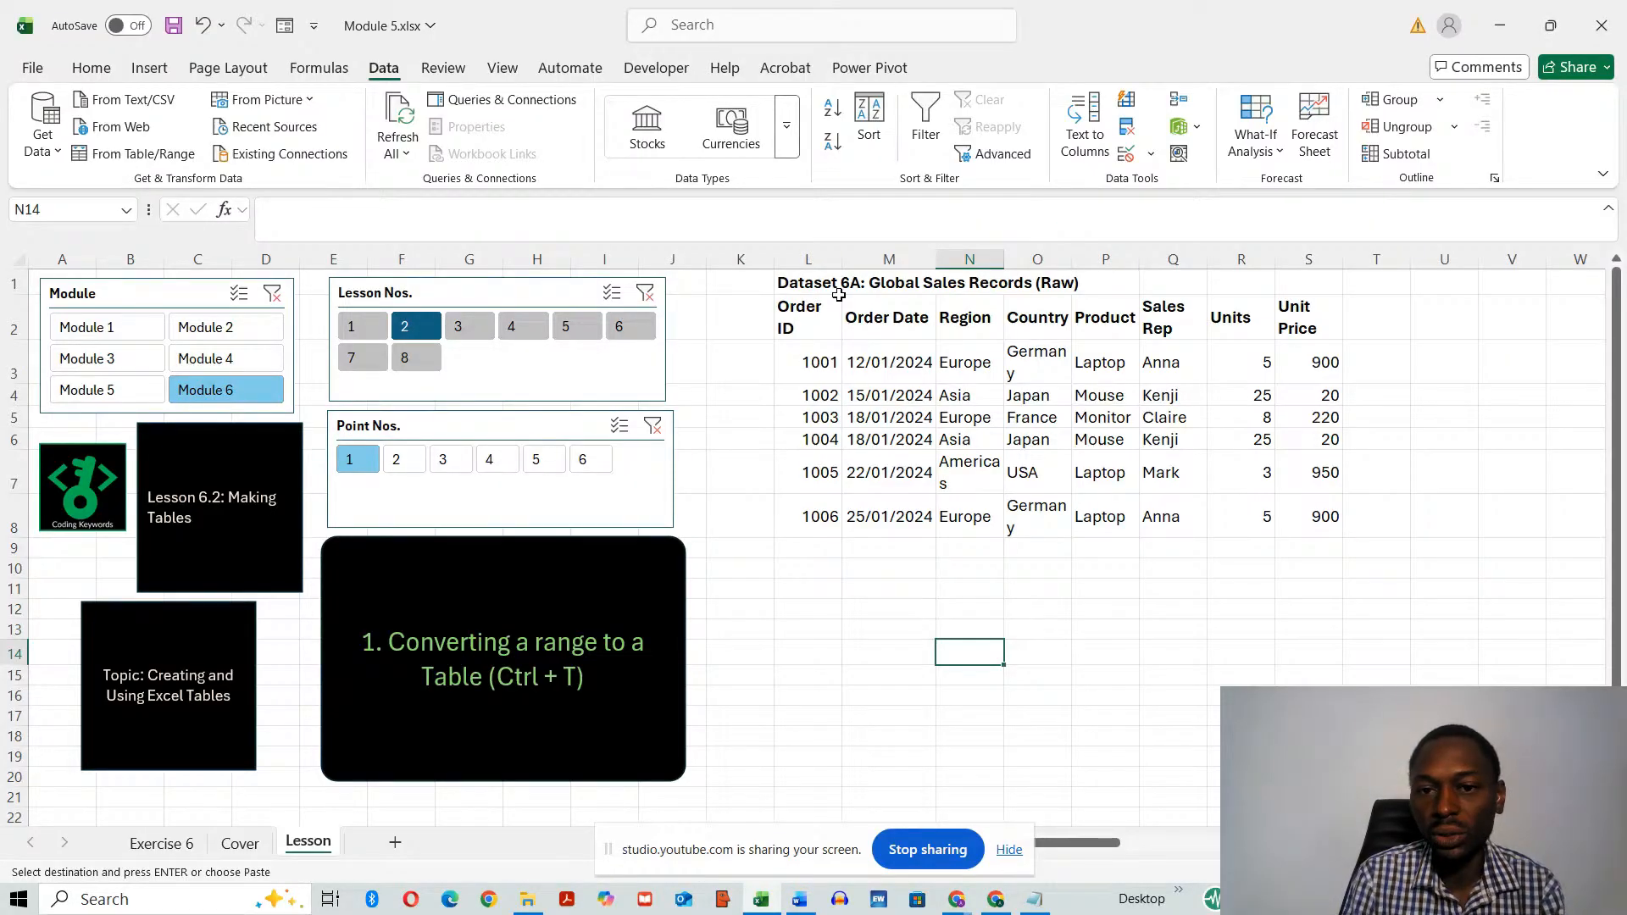
- Move the dataset title from L1 to L11 and the sales records range L2:S8 up to L1
{"action": "left_click", "coordinate": [816, 282]}
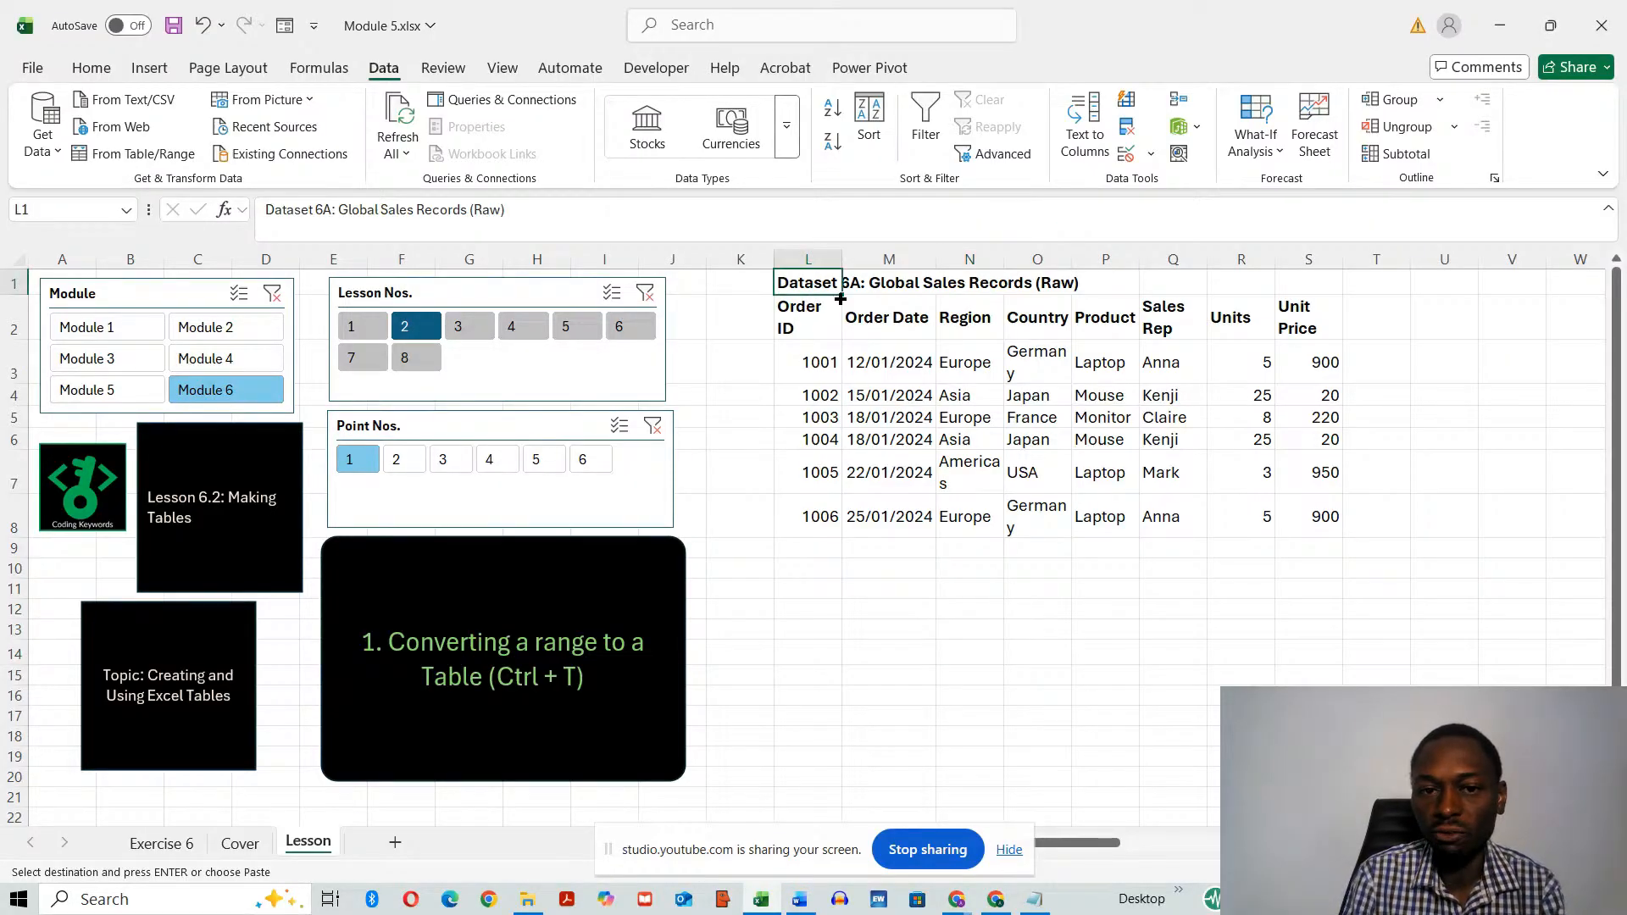
{"action": "left_click_drag", "start_coordinate": [826, 299], "coordinate": [835, 591]}
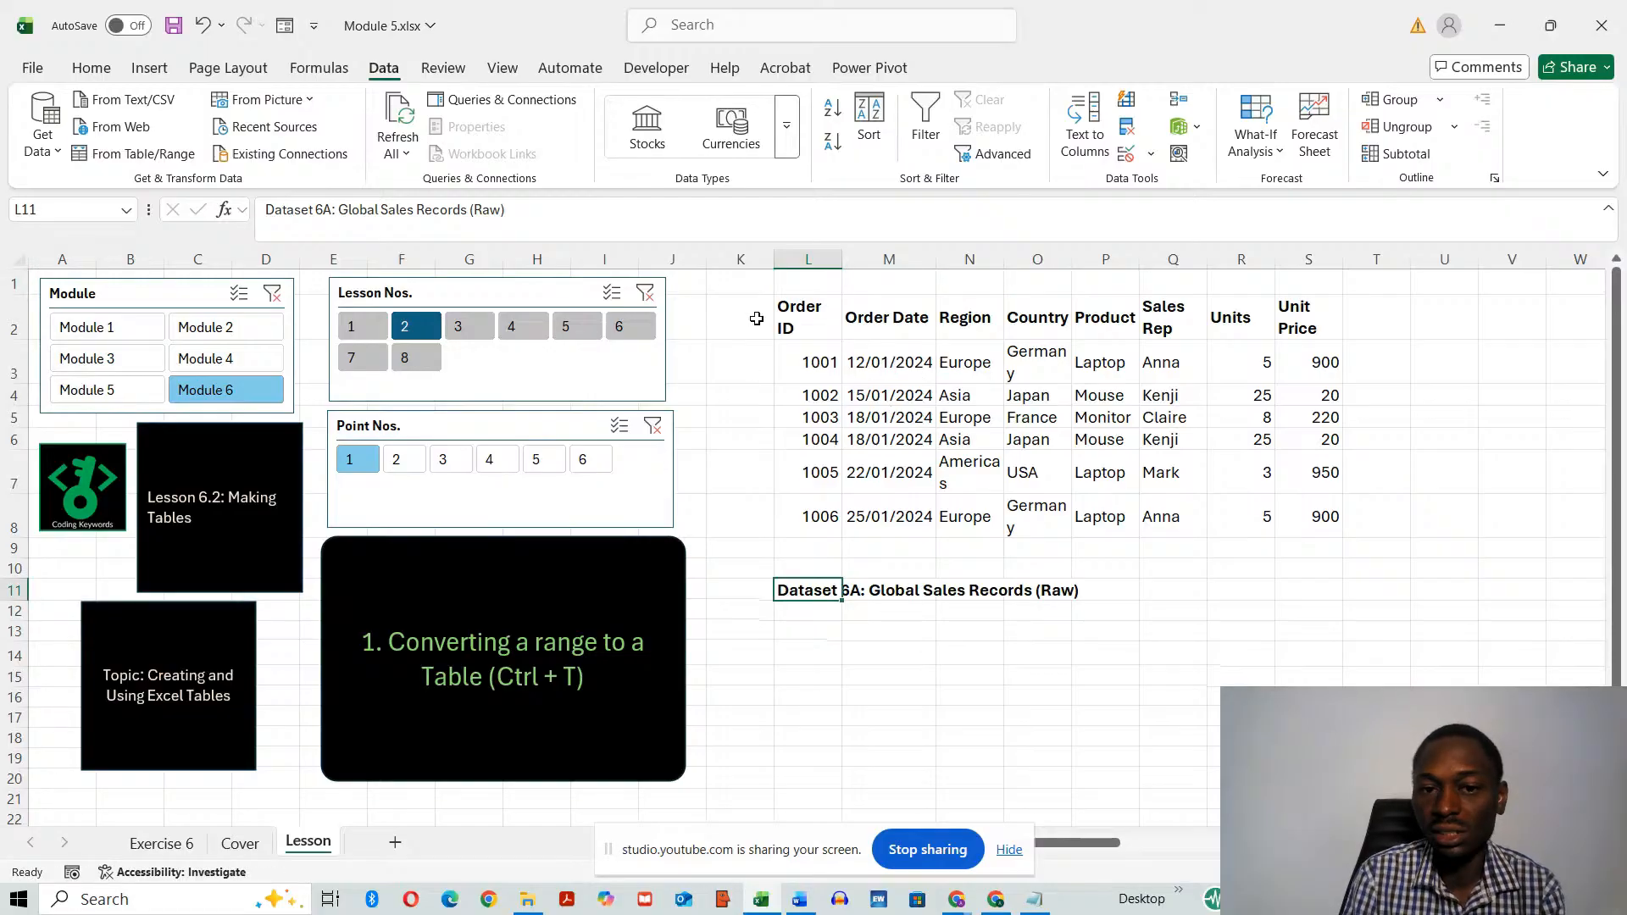
{"action": "left_click_drag", "start_coordinate": [806, 310], "coordinate": [1307, 519]}
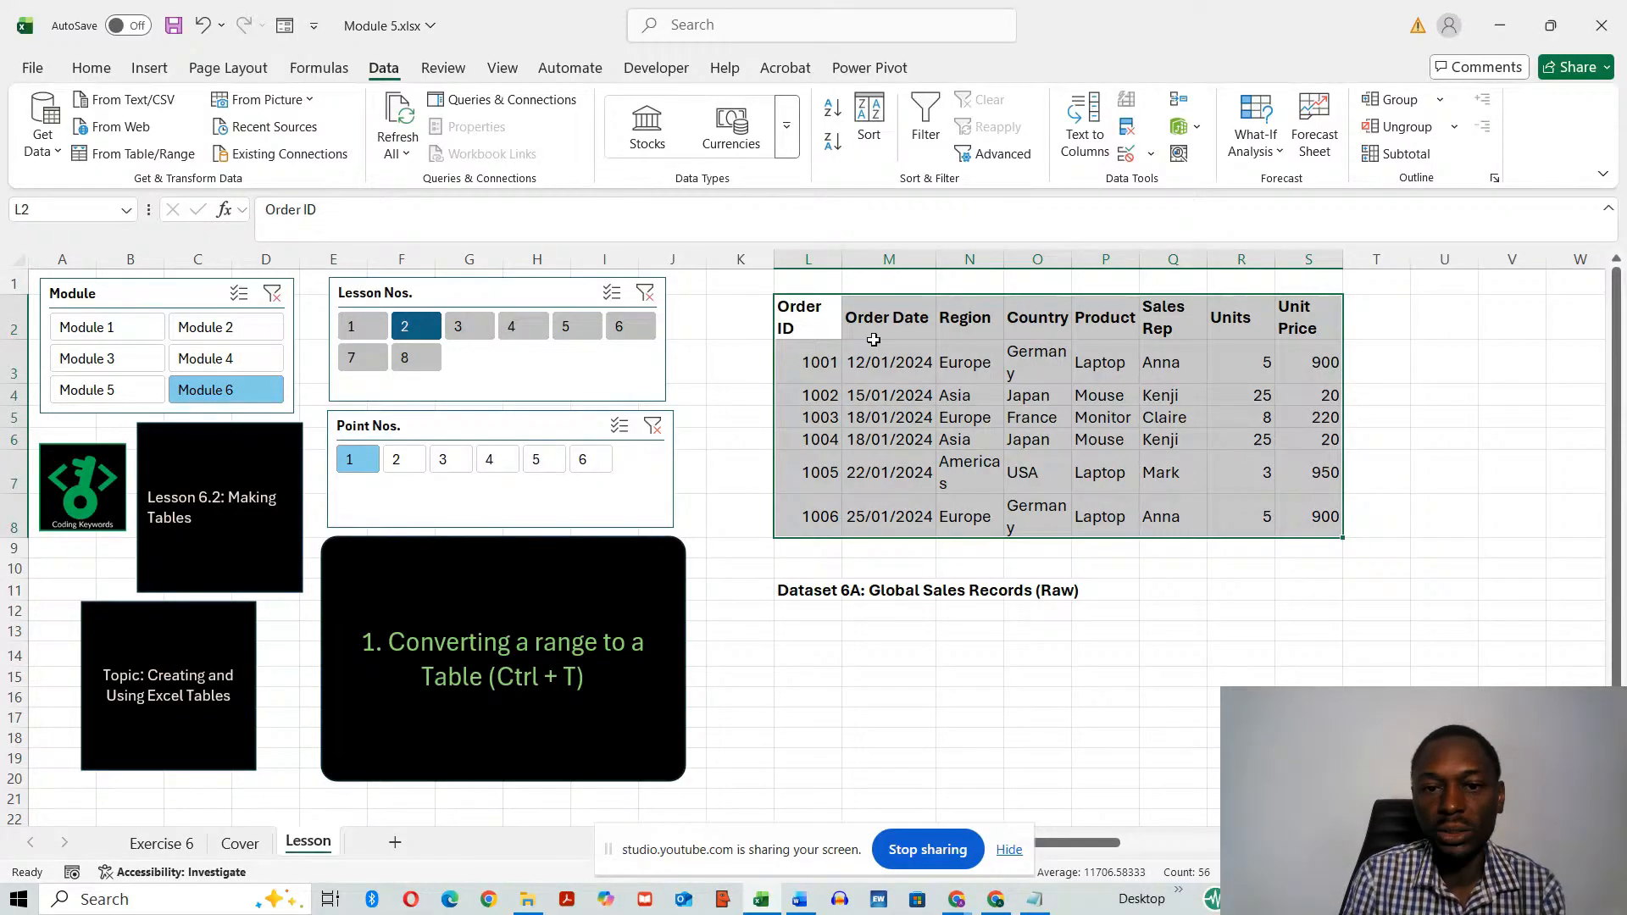
{"action": "left_click_drag", "start_coordinate": [841, 298], "coordinate": [814, 278]}
{"action": "left_click", "coordinate": [1157, 657]}
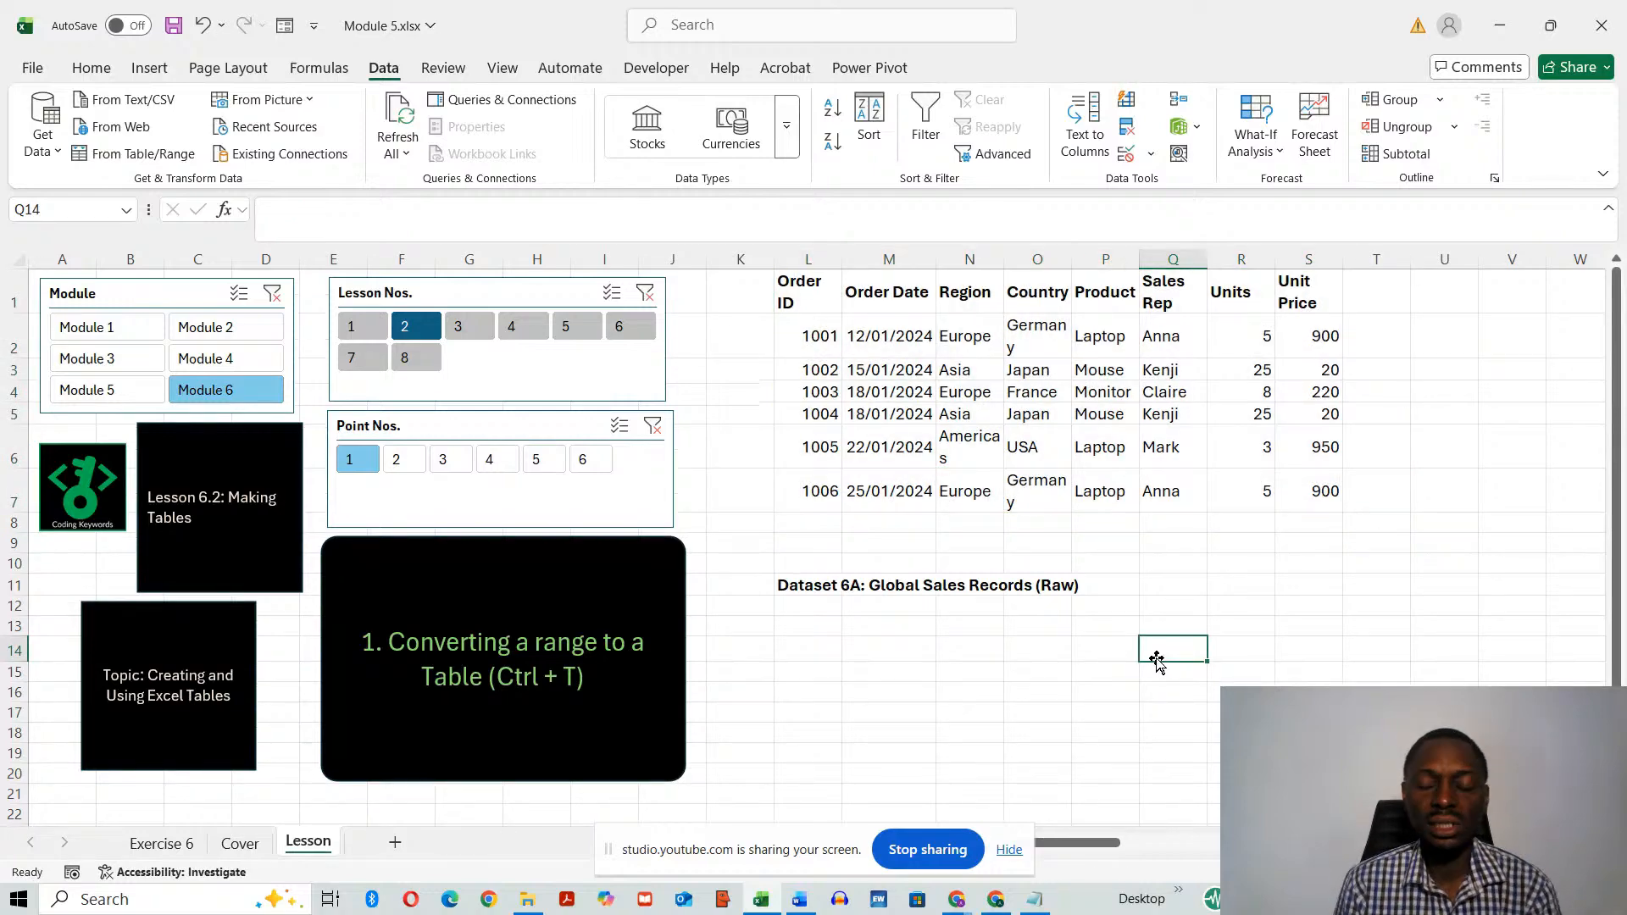
- Convert the sales records range L1:S7 into an Excel table with headers
{"action": "left_click_drag", "start_coordinate": [804, 288], "coordinate": [1302, 506]}
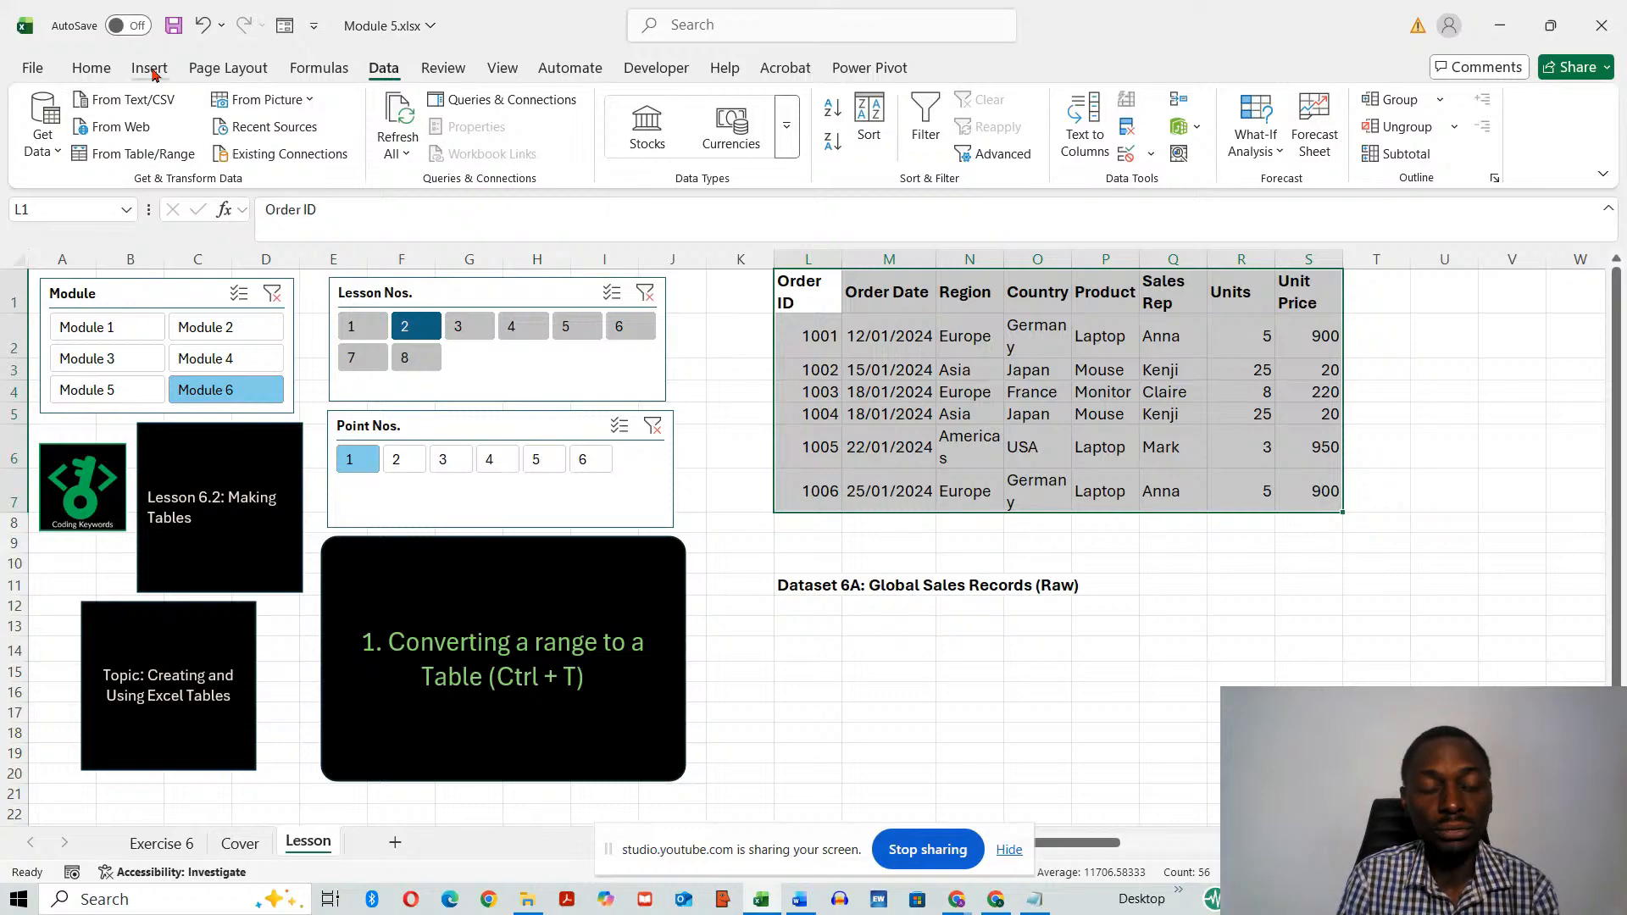
{"action": "left_click", "coordinate": [91, 68]}
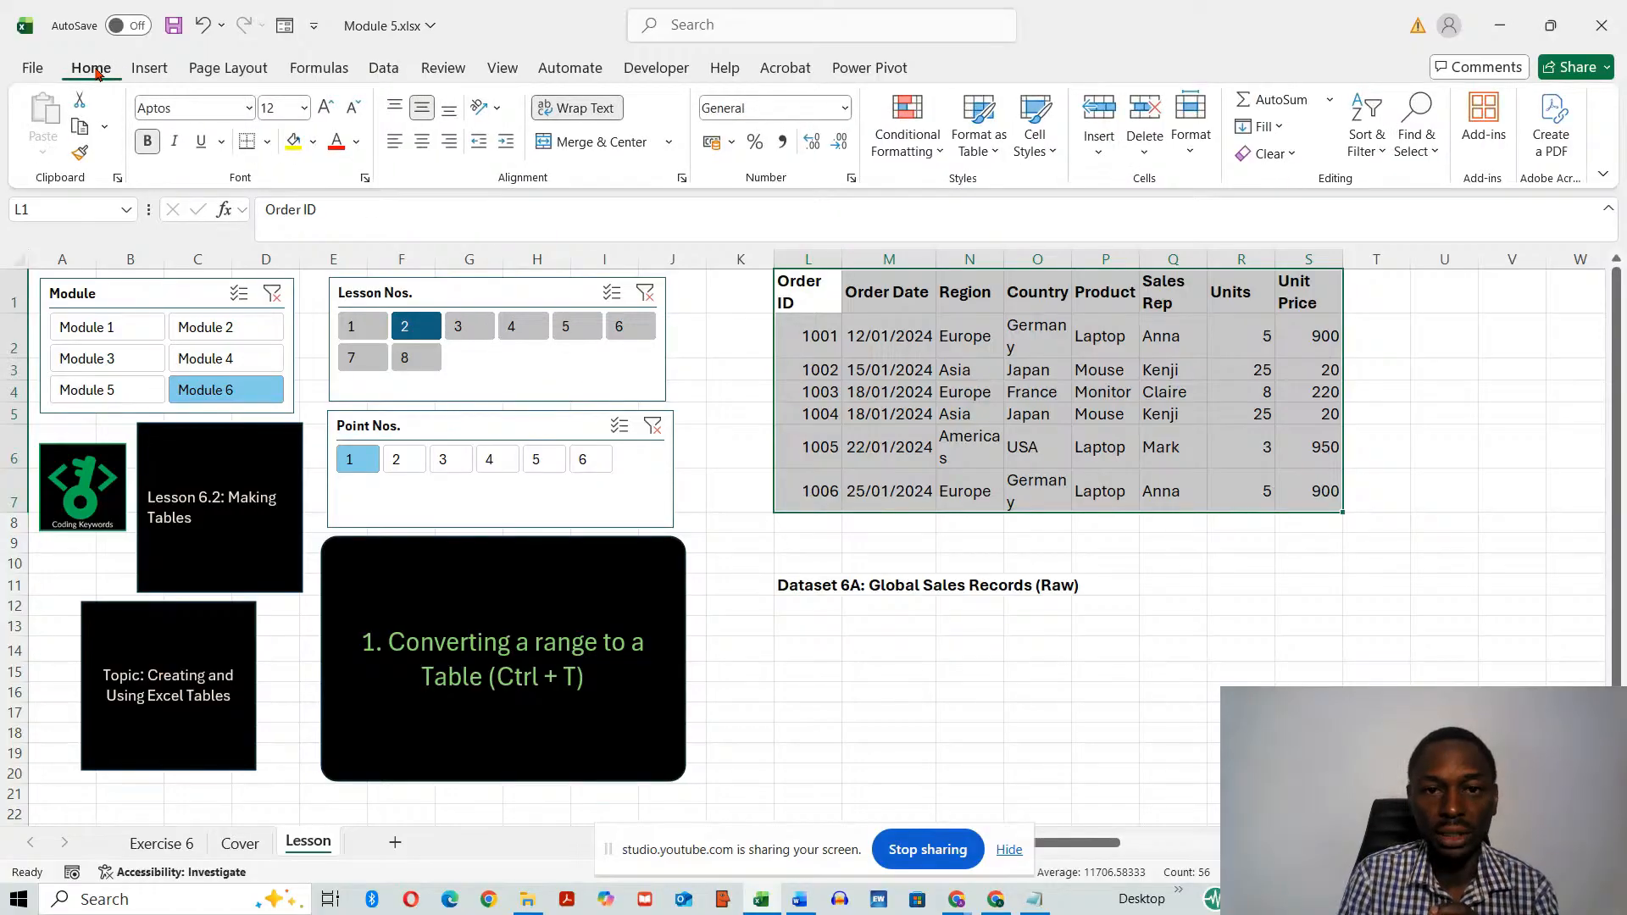
{"action": "left_click", "coordinate": [989, 150]}
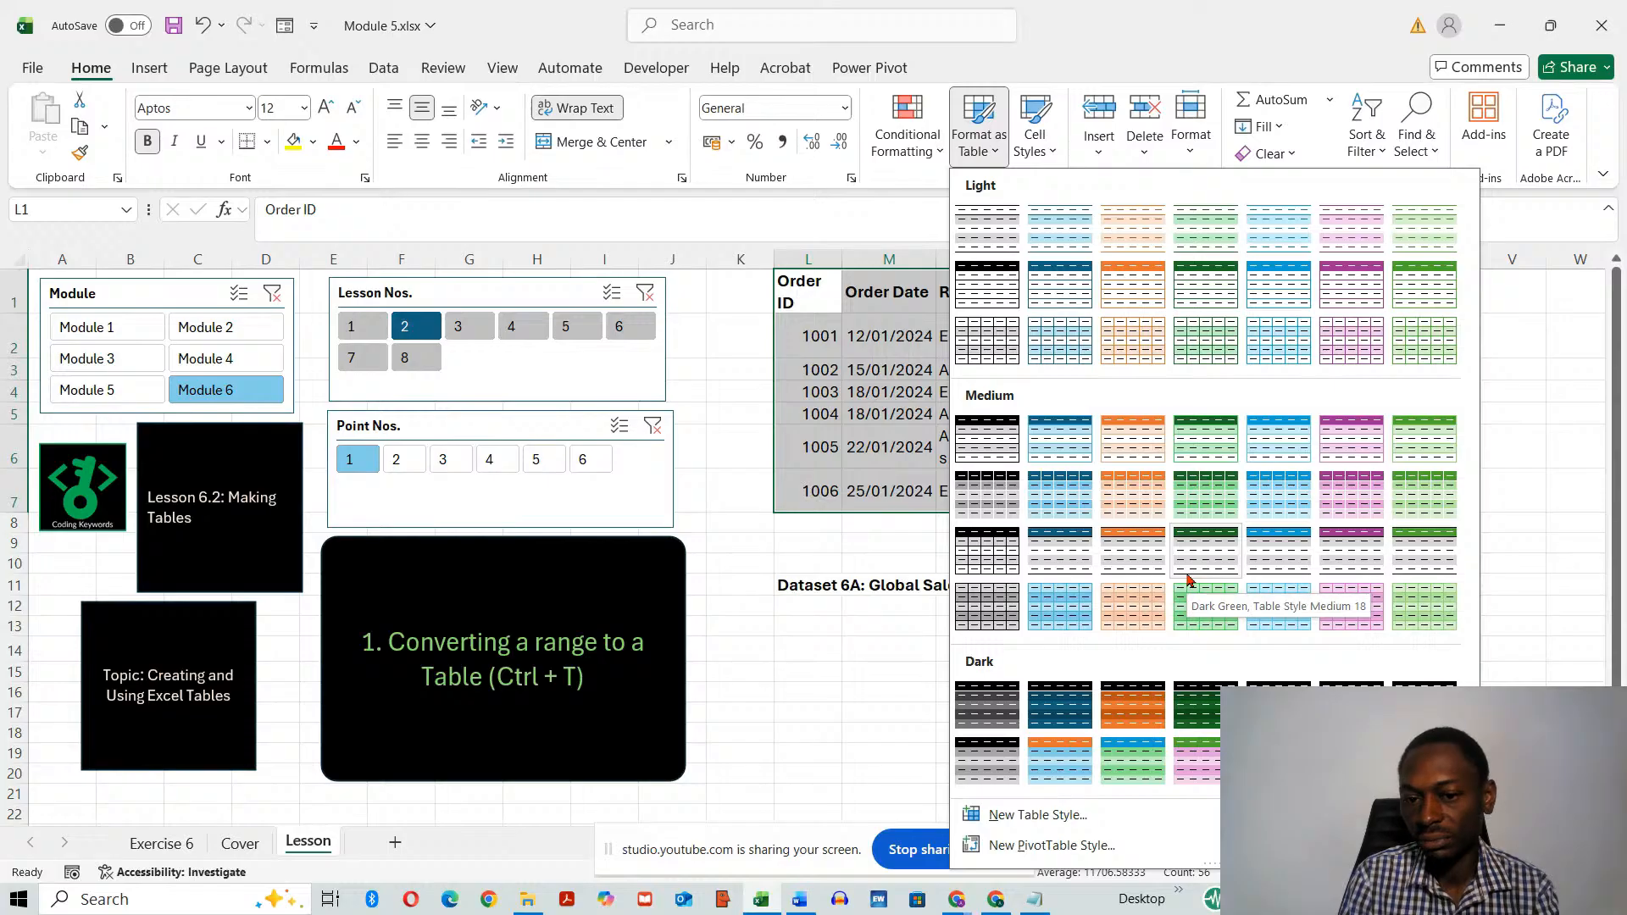
{"action": "left_click", "coordinate": [910, 628]}
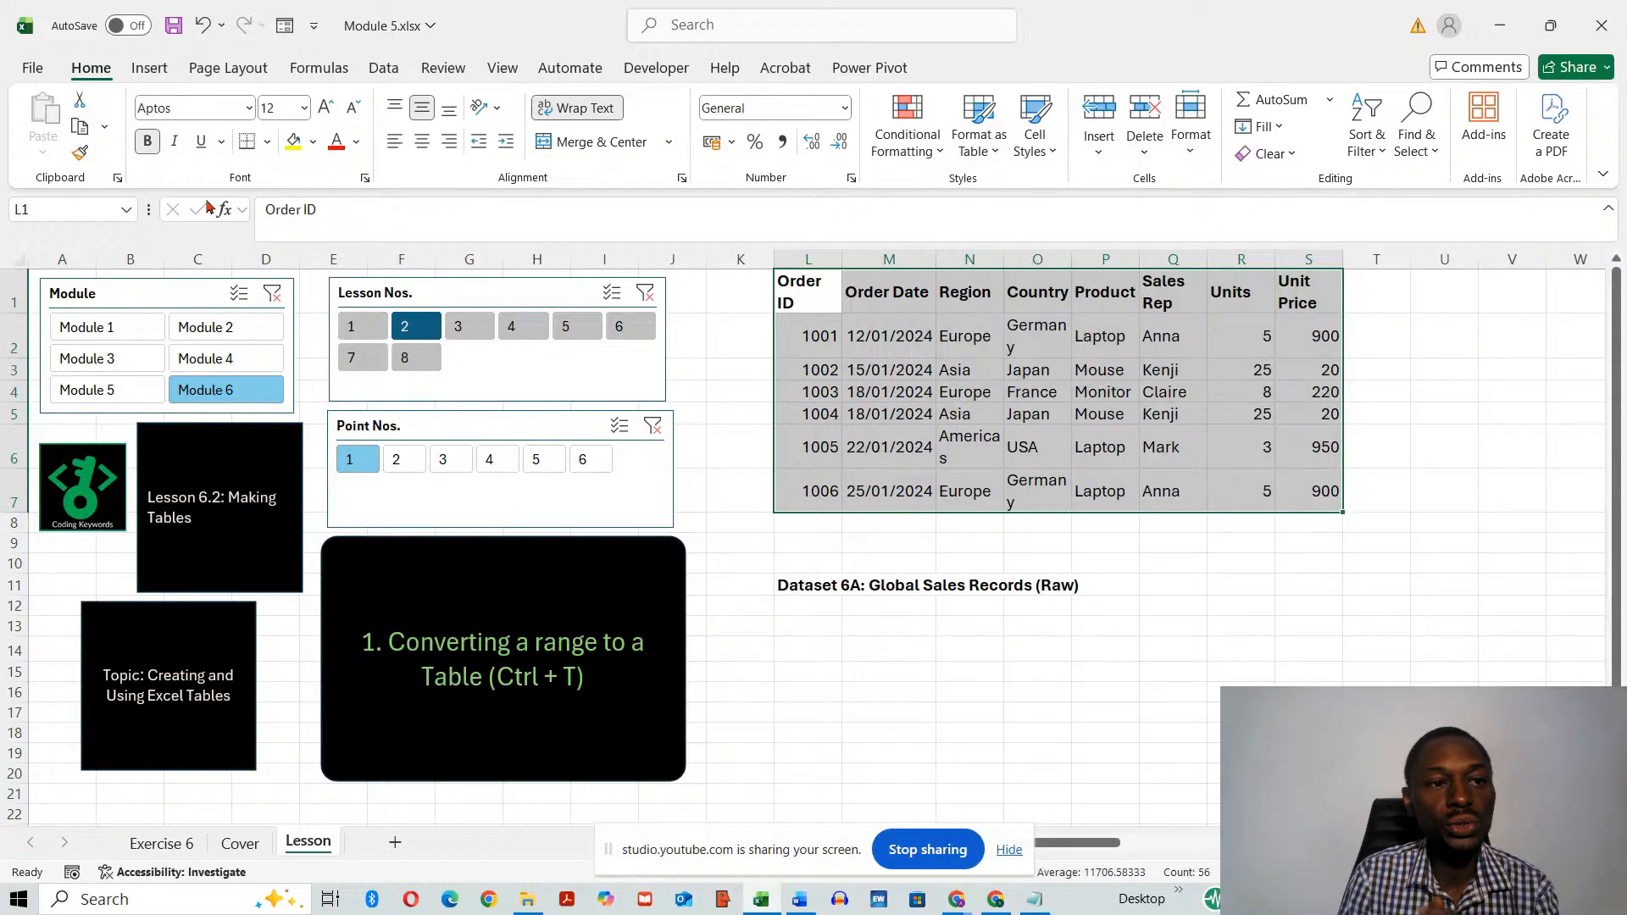
{"action": "left_click", "coordinate": [149, 70]}
{"action": "double_click", "coordinate": [148, 70]}
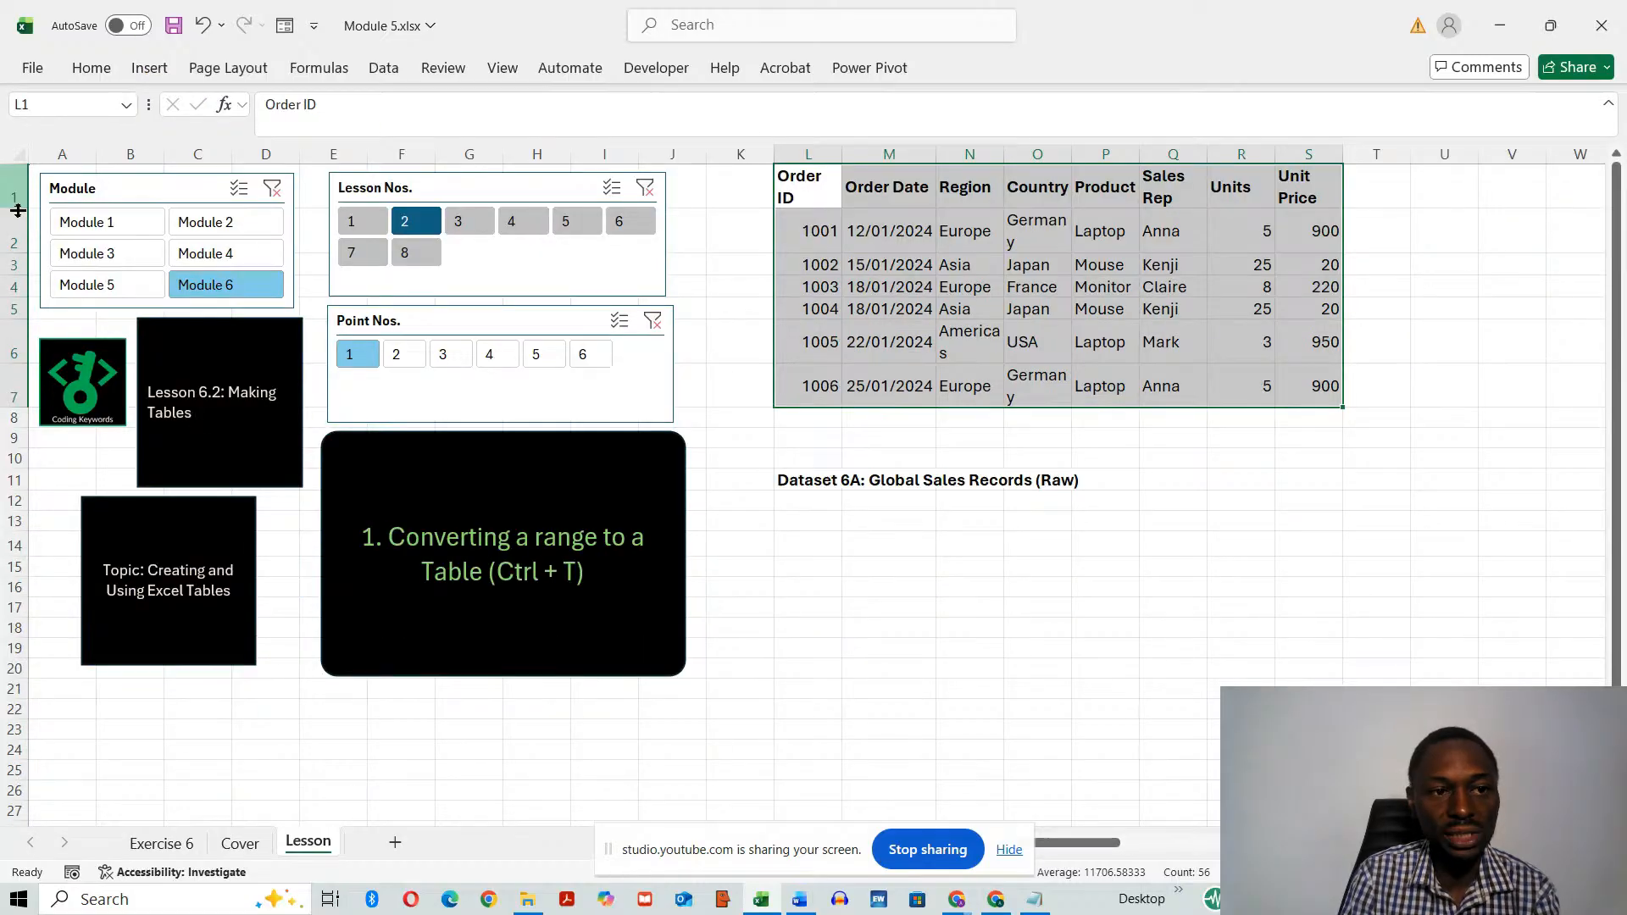
{"action": "left_click", "coordinate": [153, 73]}
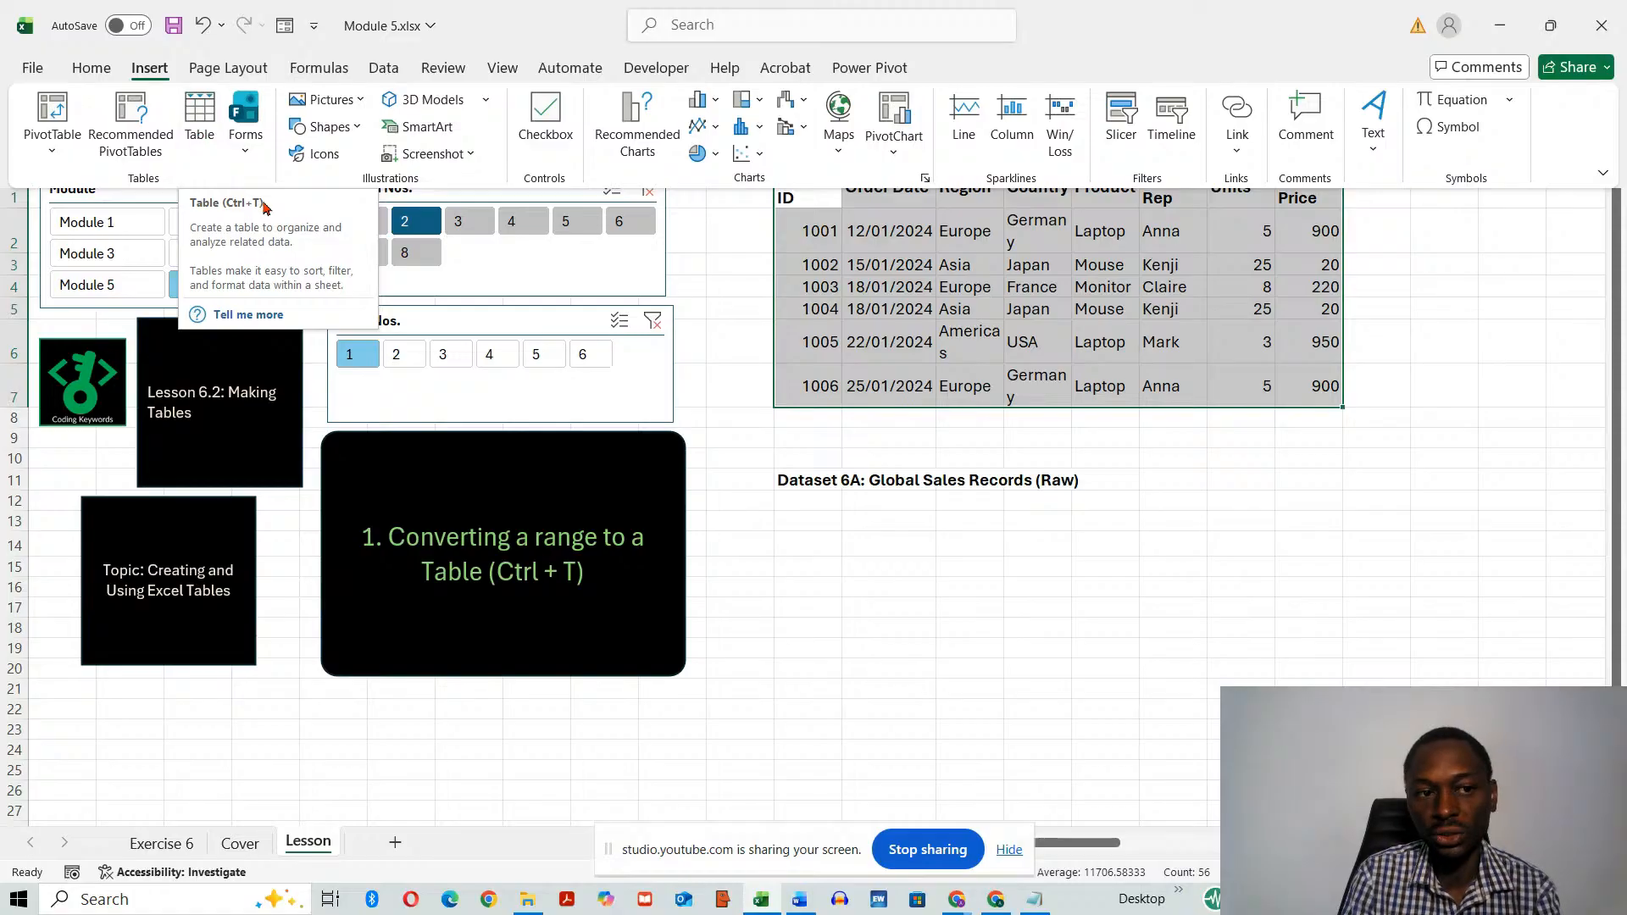
{"action": "left_click", "coordinate": [200, 118]}
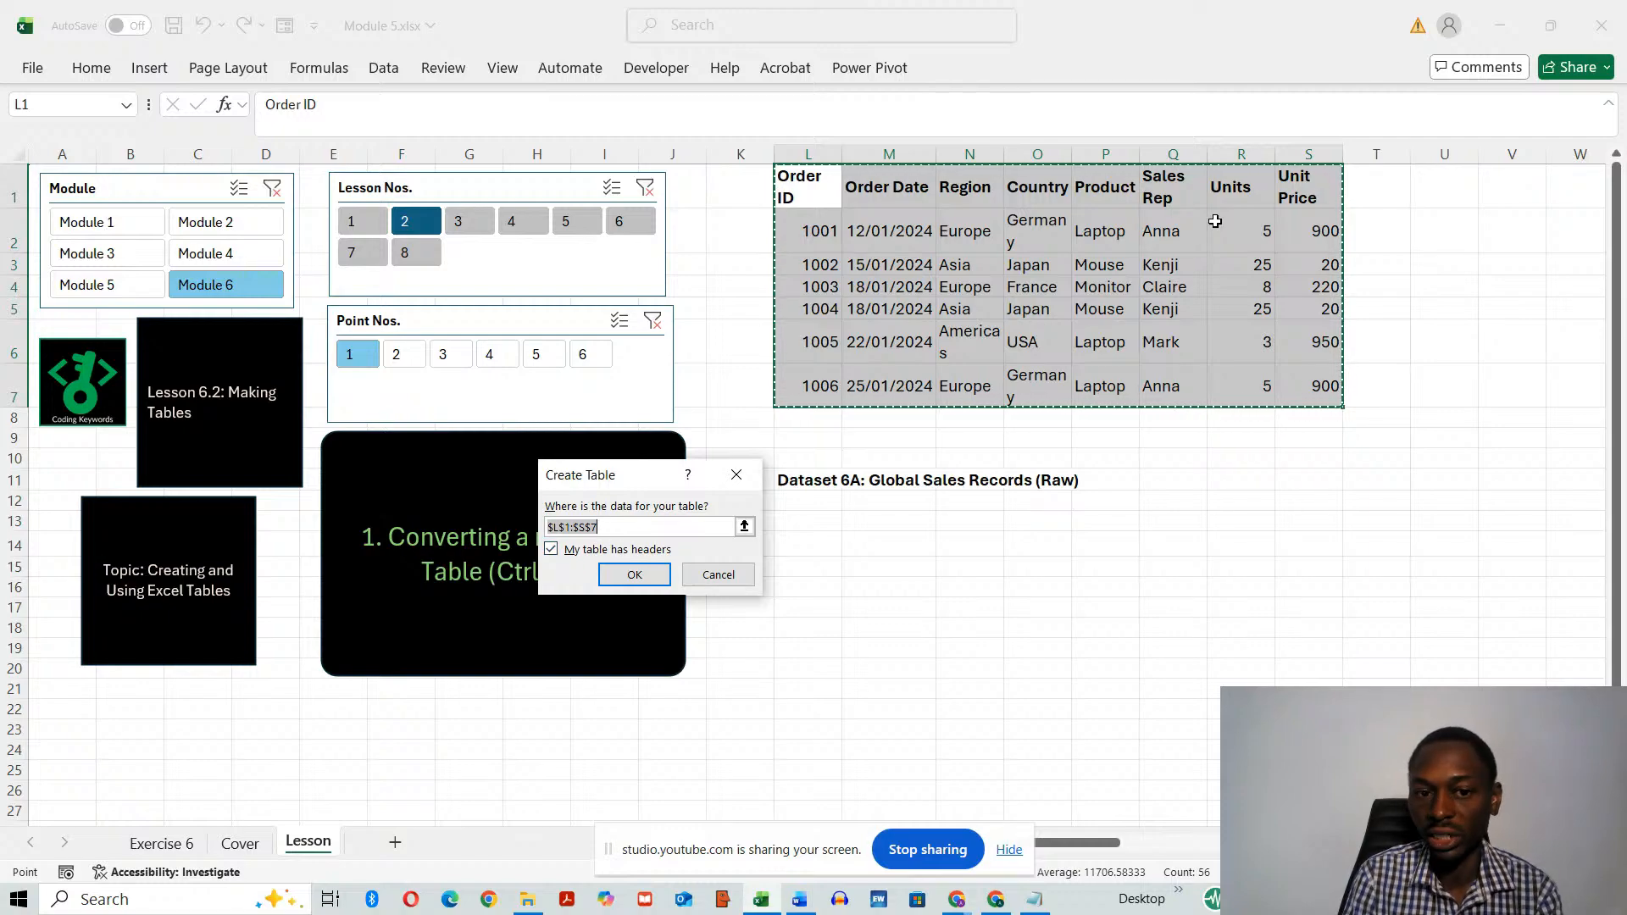
{"action": "left_click", "coordinate": [632, 575]}
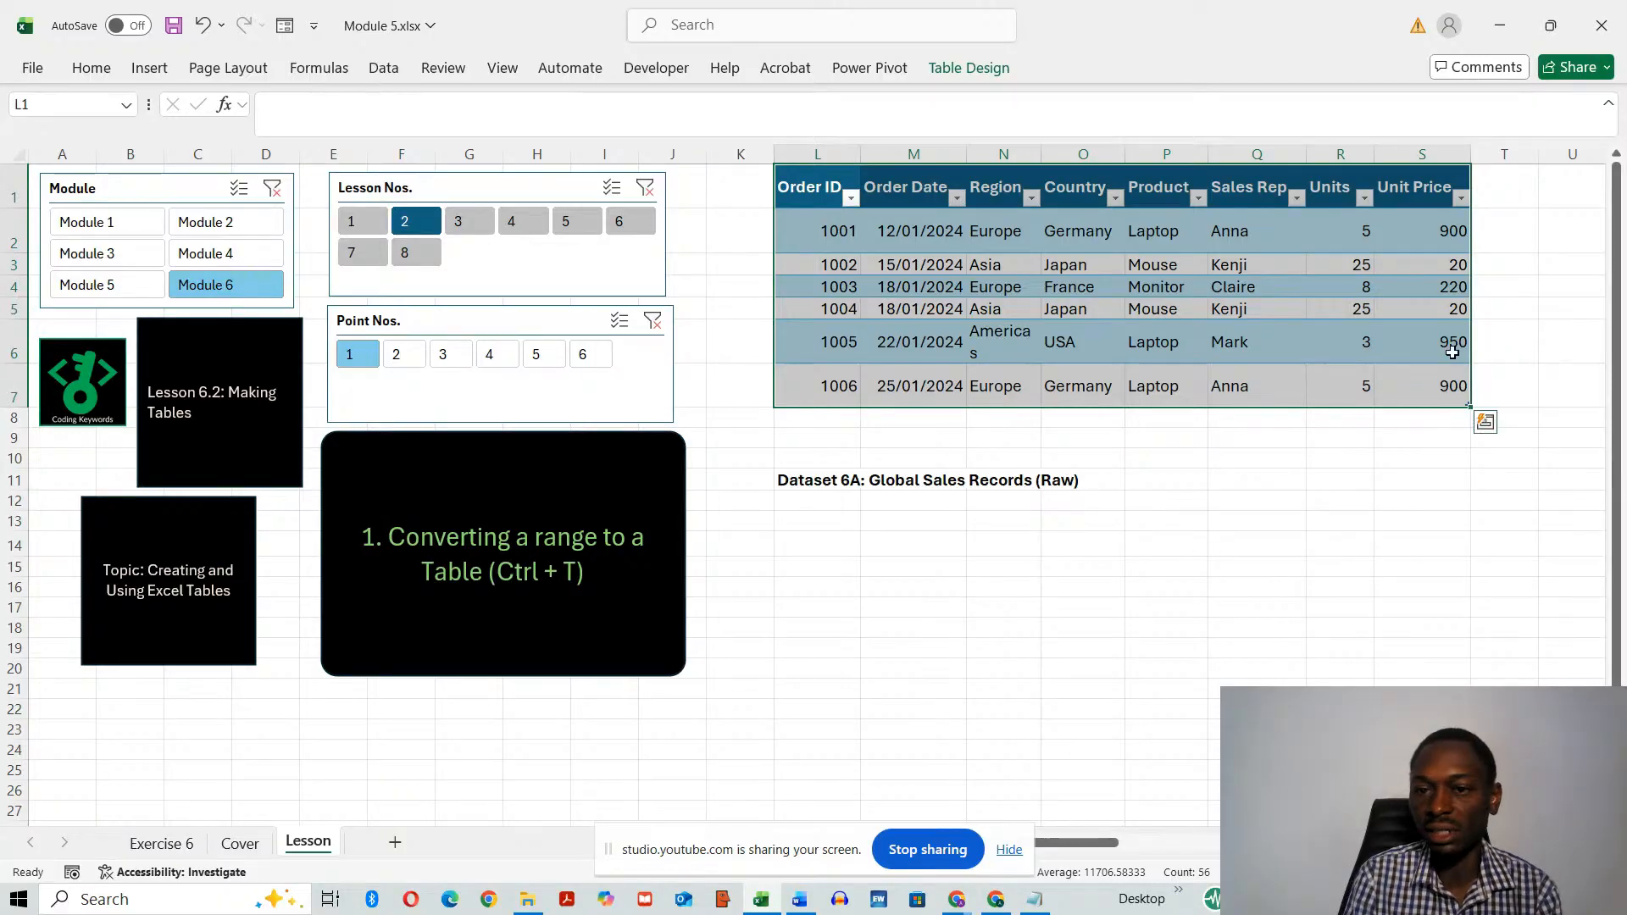
{"action": "left_click", "coordinate": [1141, 556]}
- Undo the table conversion of the sales records and redo it
{"action": "left_click_drag", "start_coordinate": [1611, 385], "coordinate": [1610, 386]}
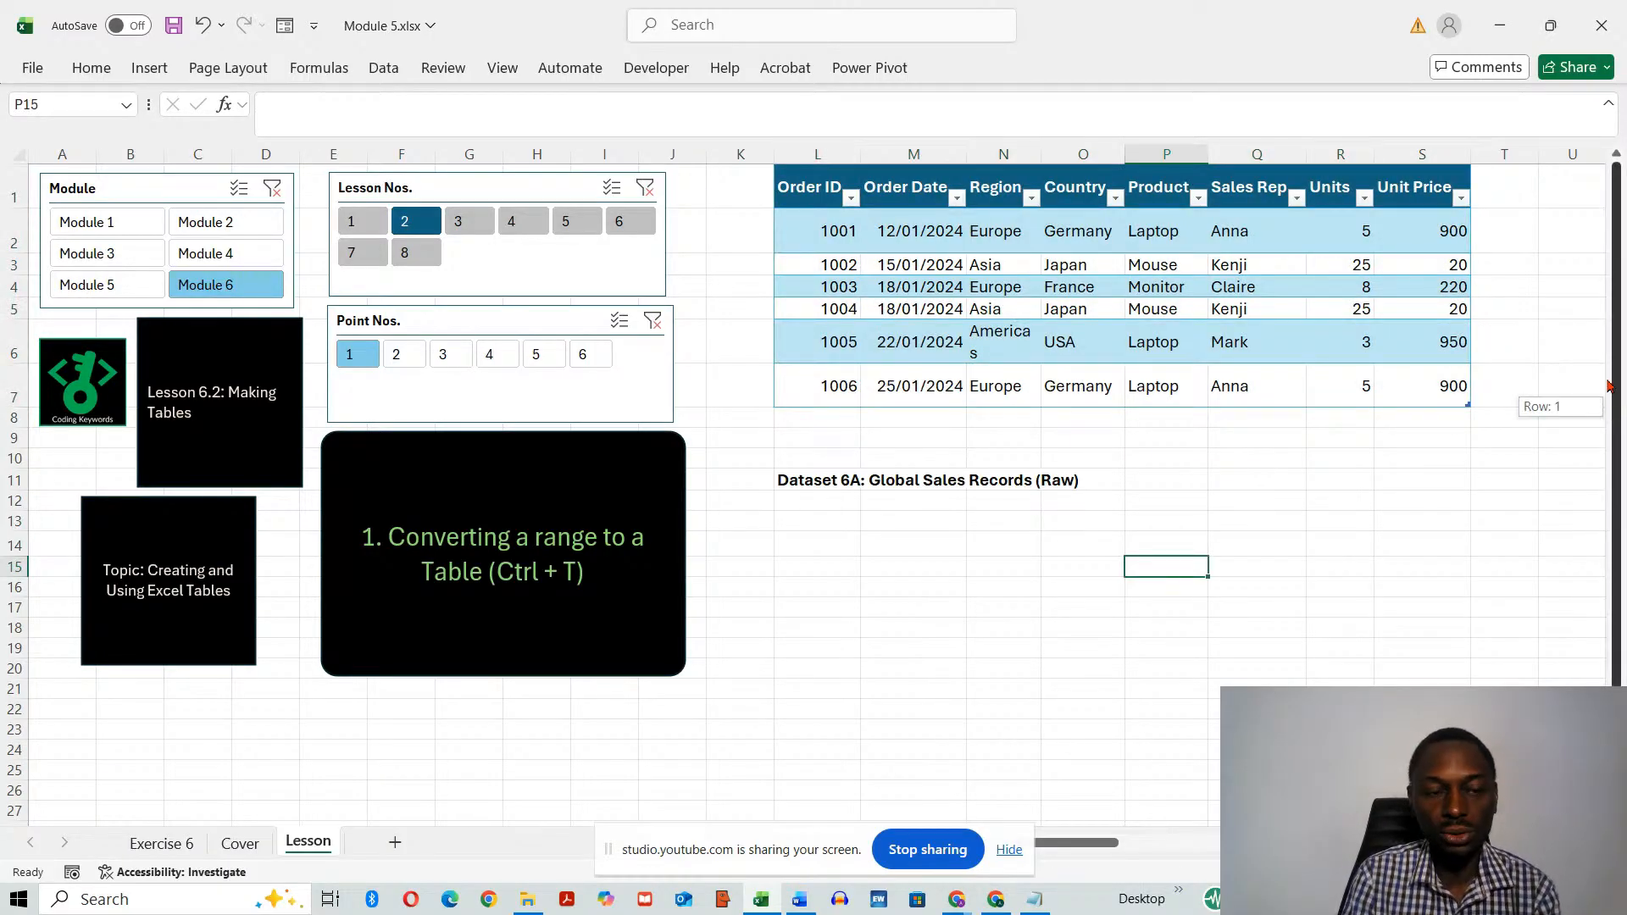
{"action": "key", "text": "ctrl+z"}
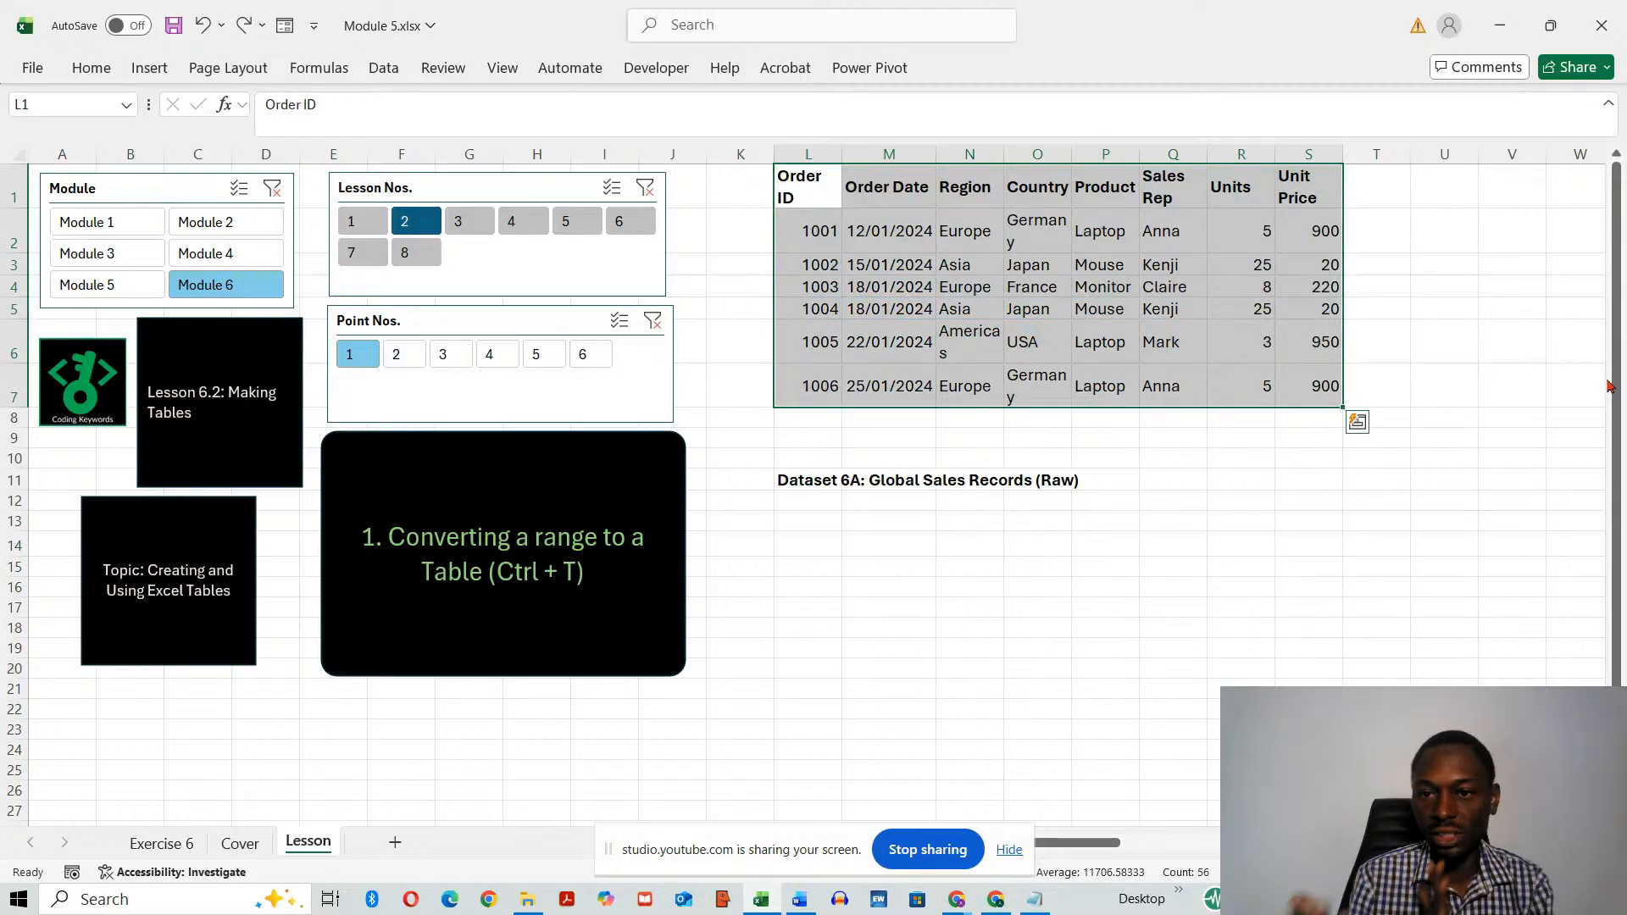
{"action": "key", "text": "ctrl+y"}
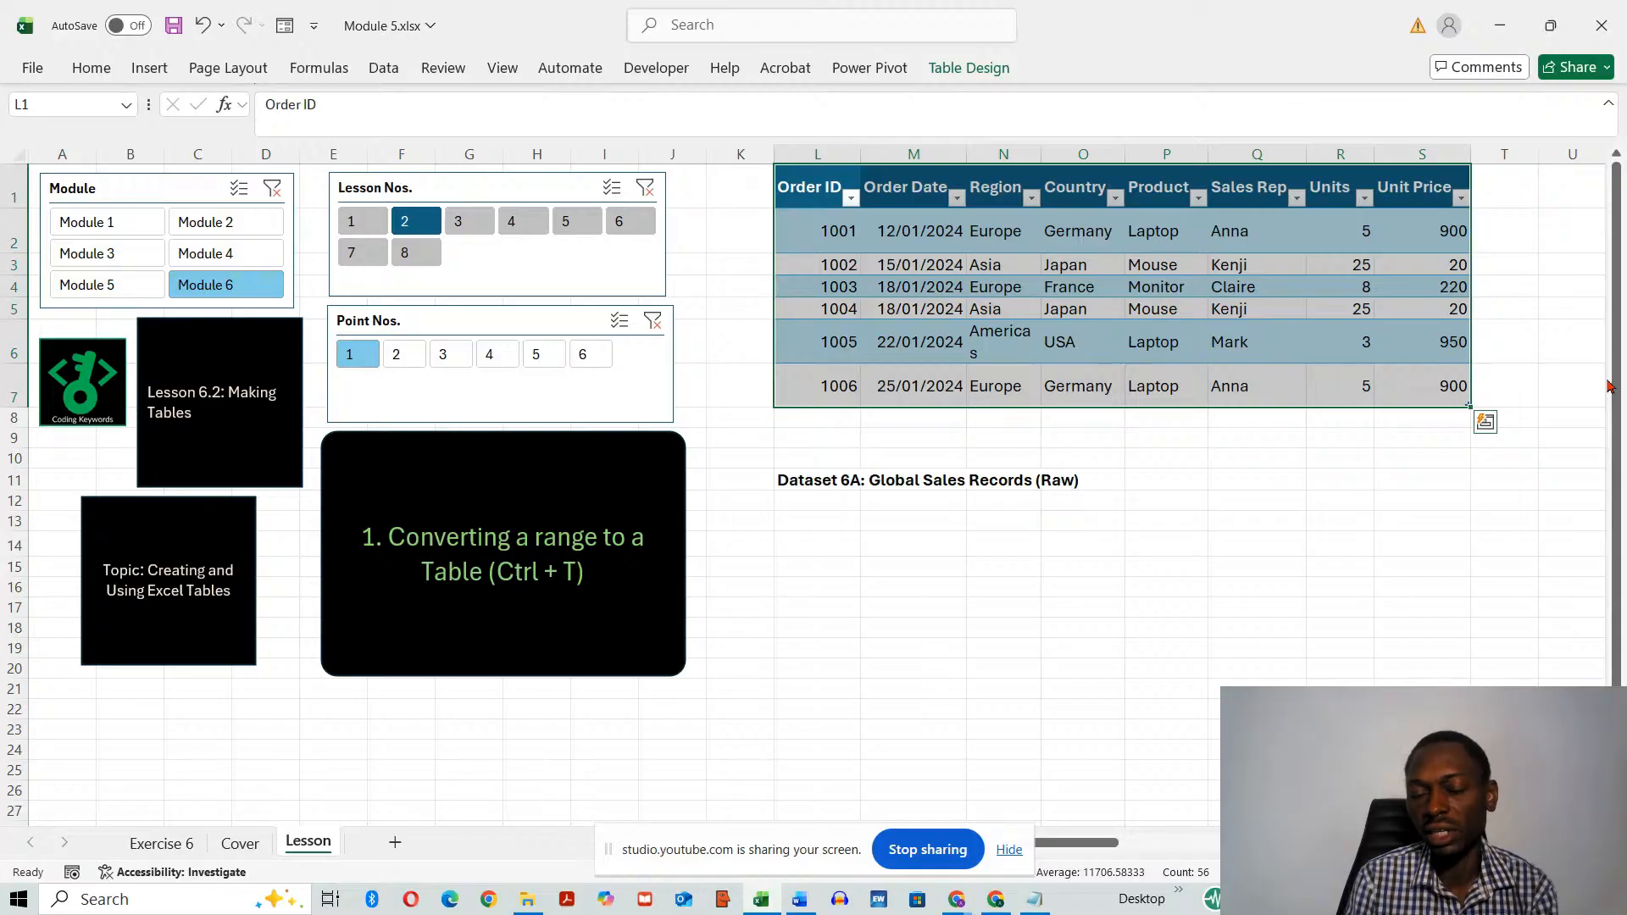
- Undo the table conversion of the sales records once more and restore it to compare both layouts
{"action": "left_click", "coordinate": [1339, 566]}
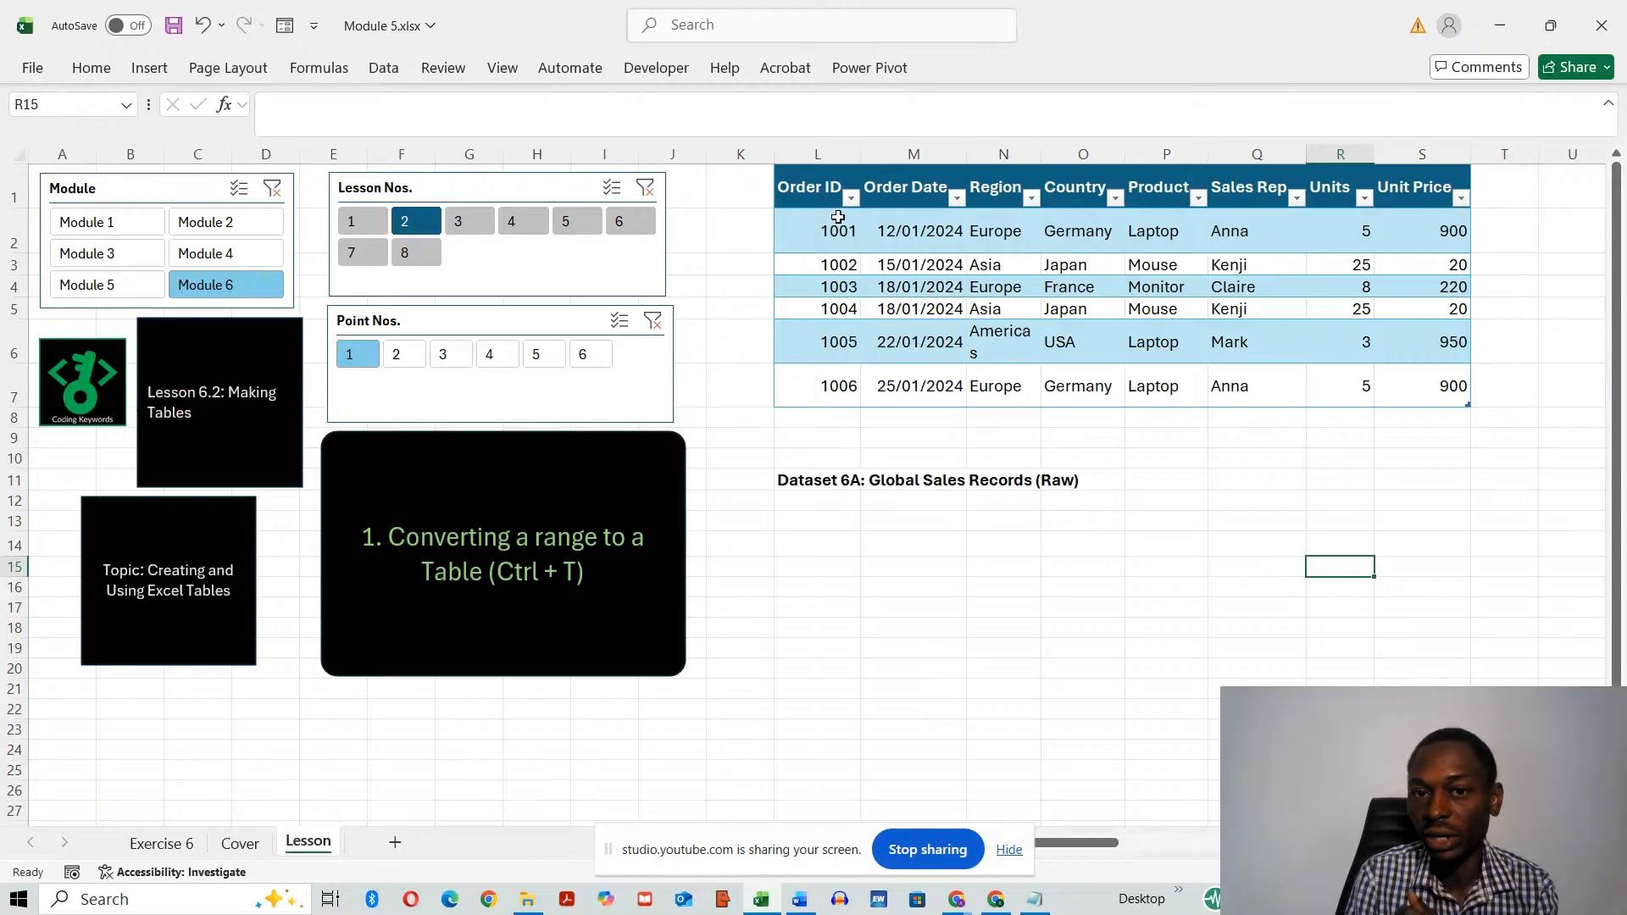
{"action": "key", "text": "ctrl+z"}
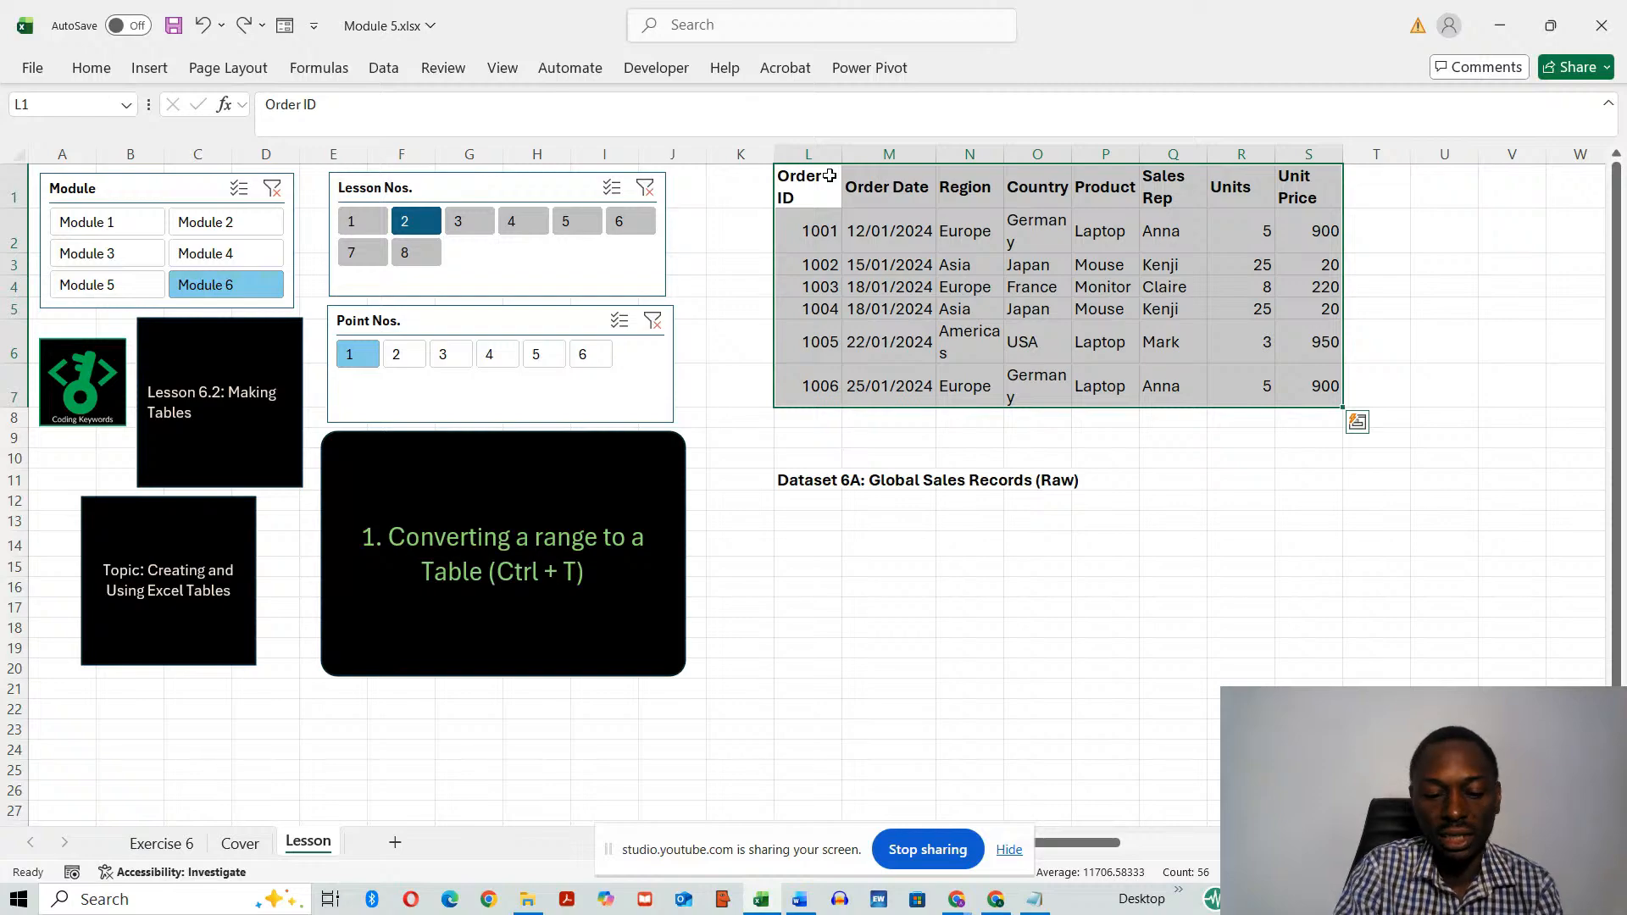
{"action": "key", "text": "ctrl+y"}
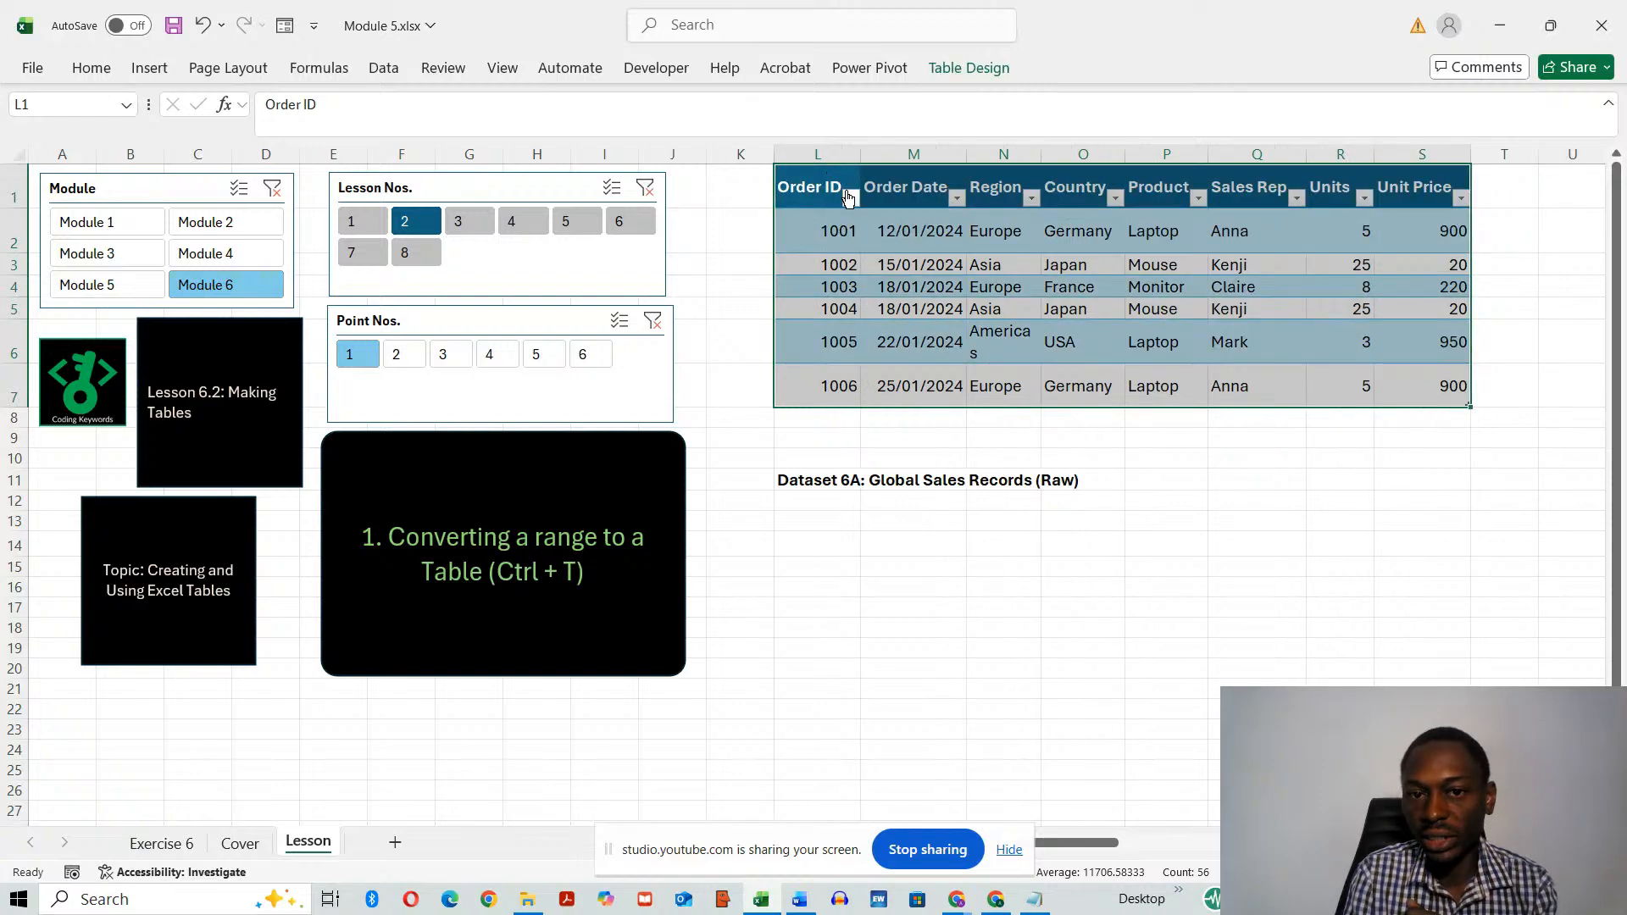
- View the sort and filter options of the Order ID column without applying any
{"action": "left_click", "coordinate": [850, 199]}
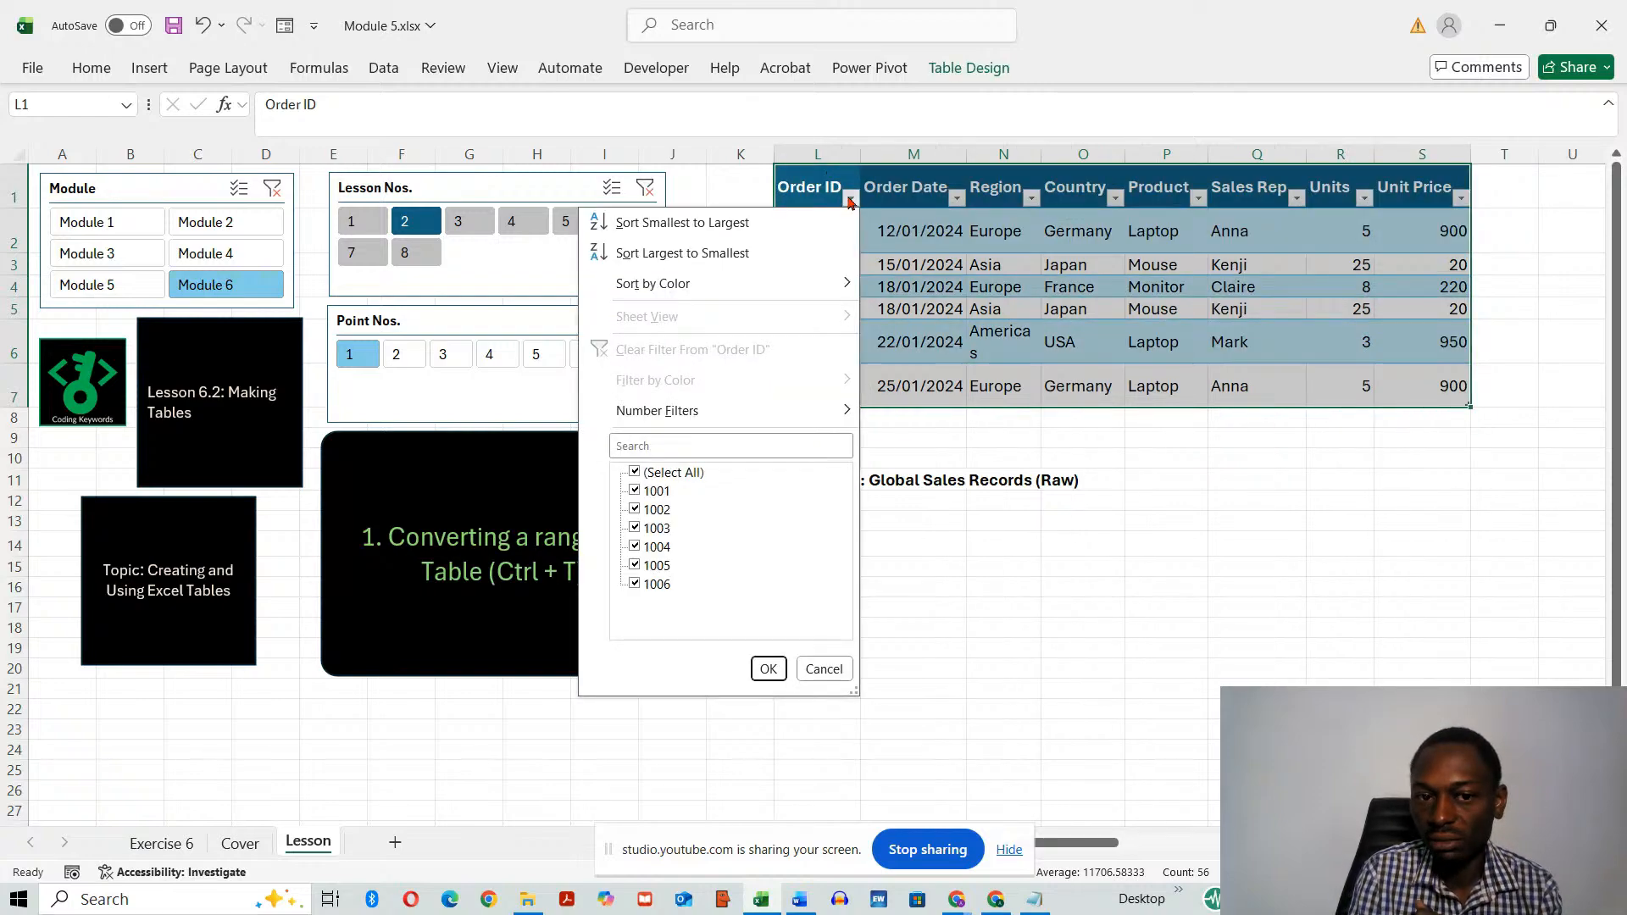
{"action": "left_click", "coordinate": [880, 241]}
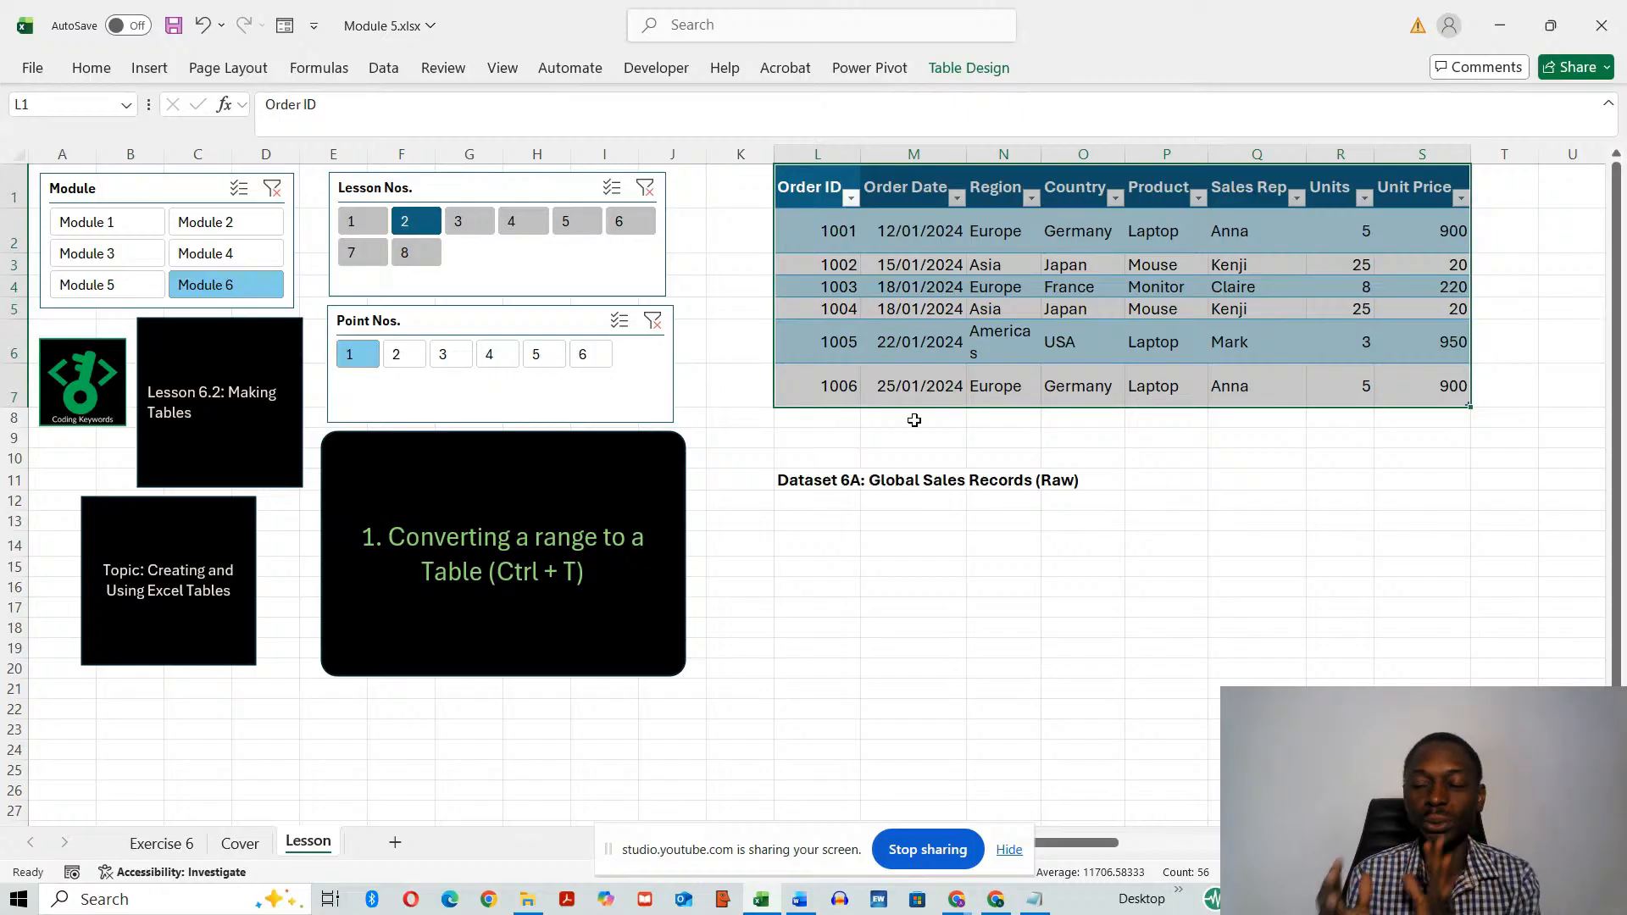
{"action": "left_click", "coordinate": [997, 583]}
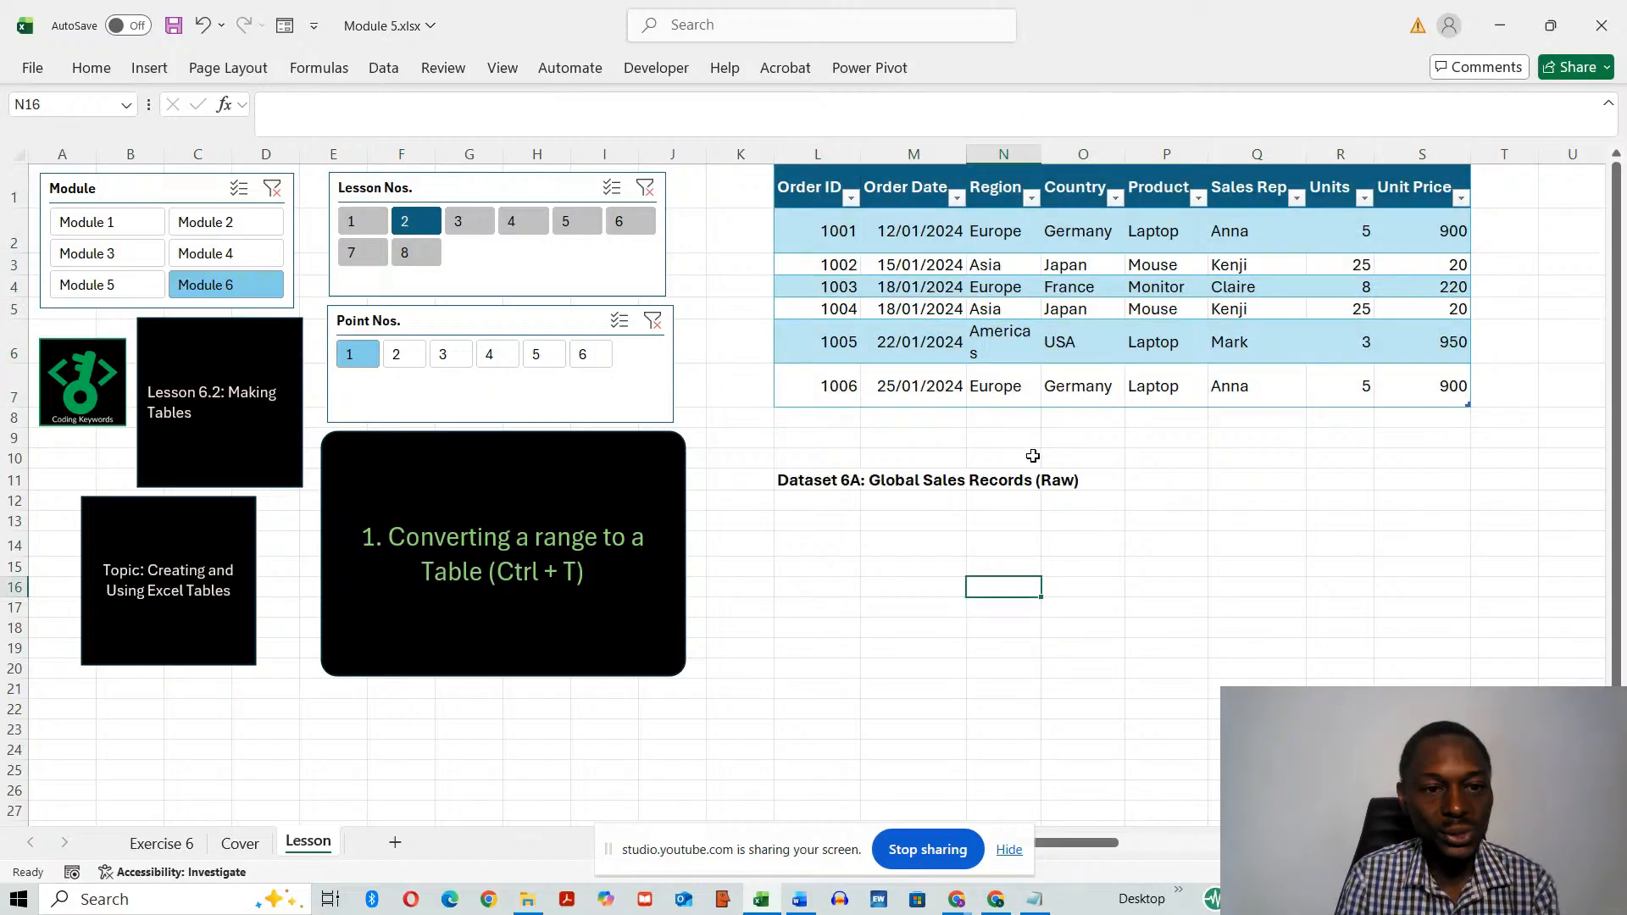
- Go through points 2 to 6 of Lesson 6.2 and switch the lesson display to point 1 of Lesson 6.3
{"action": "left_click", "coordinate": [396, 356]}
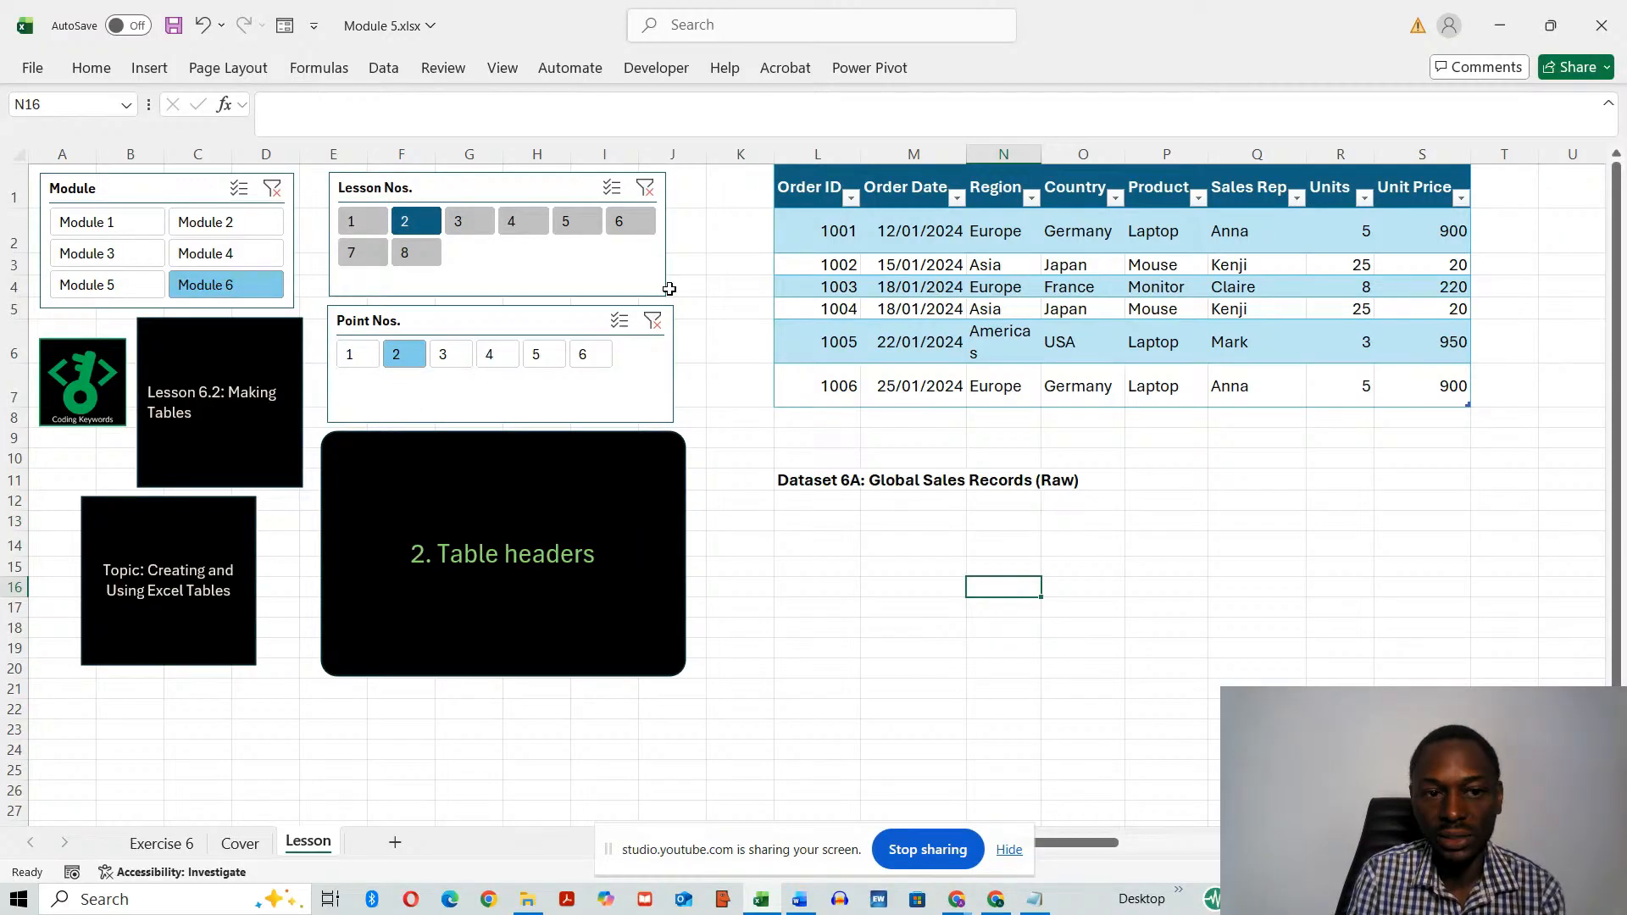
{"action": "left_click", "coordinate": [444, 360]}
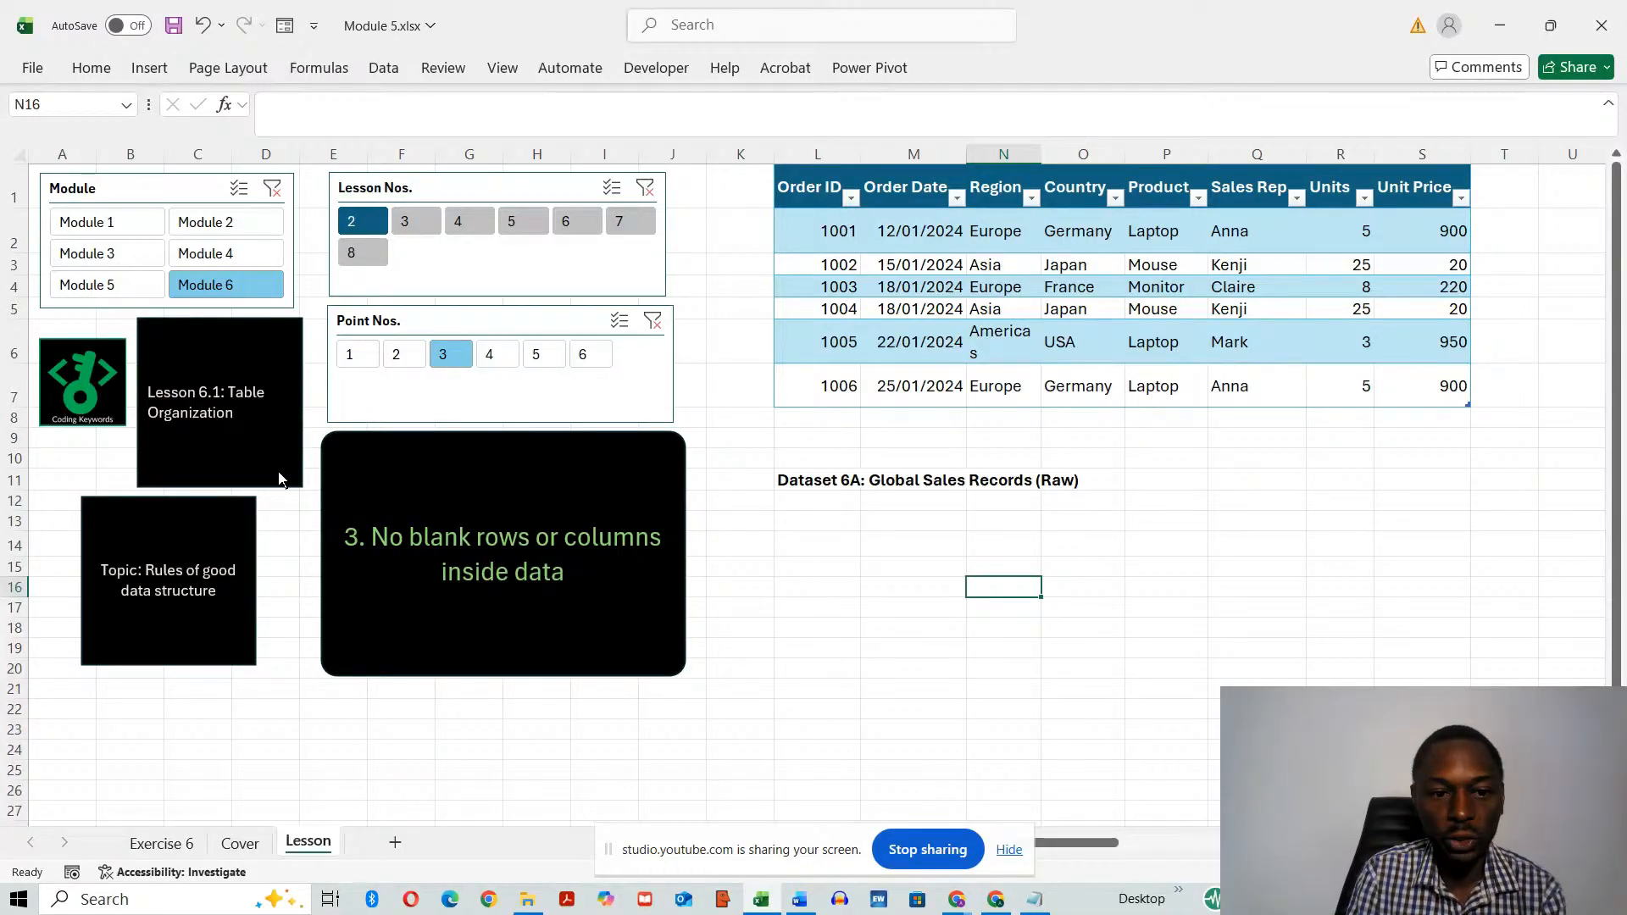
{"action": "left_click", "coordinate": [496, 361]}
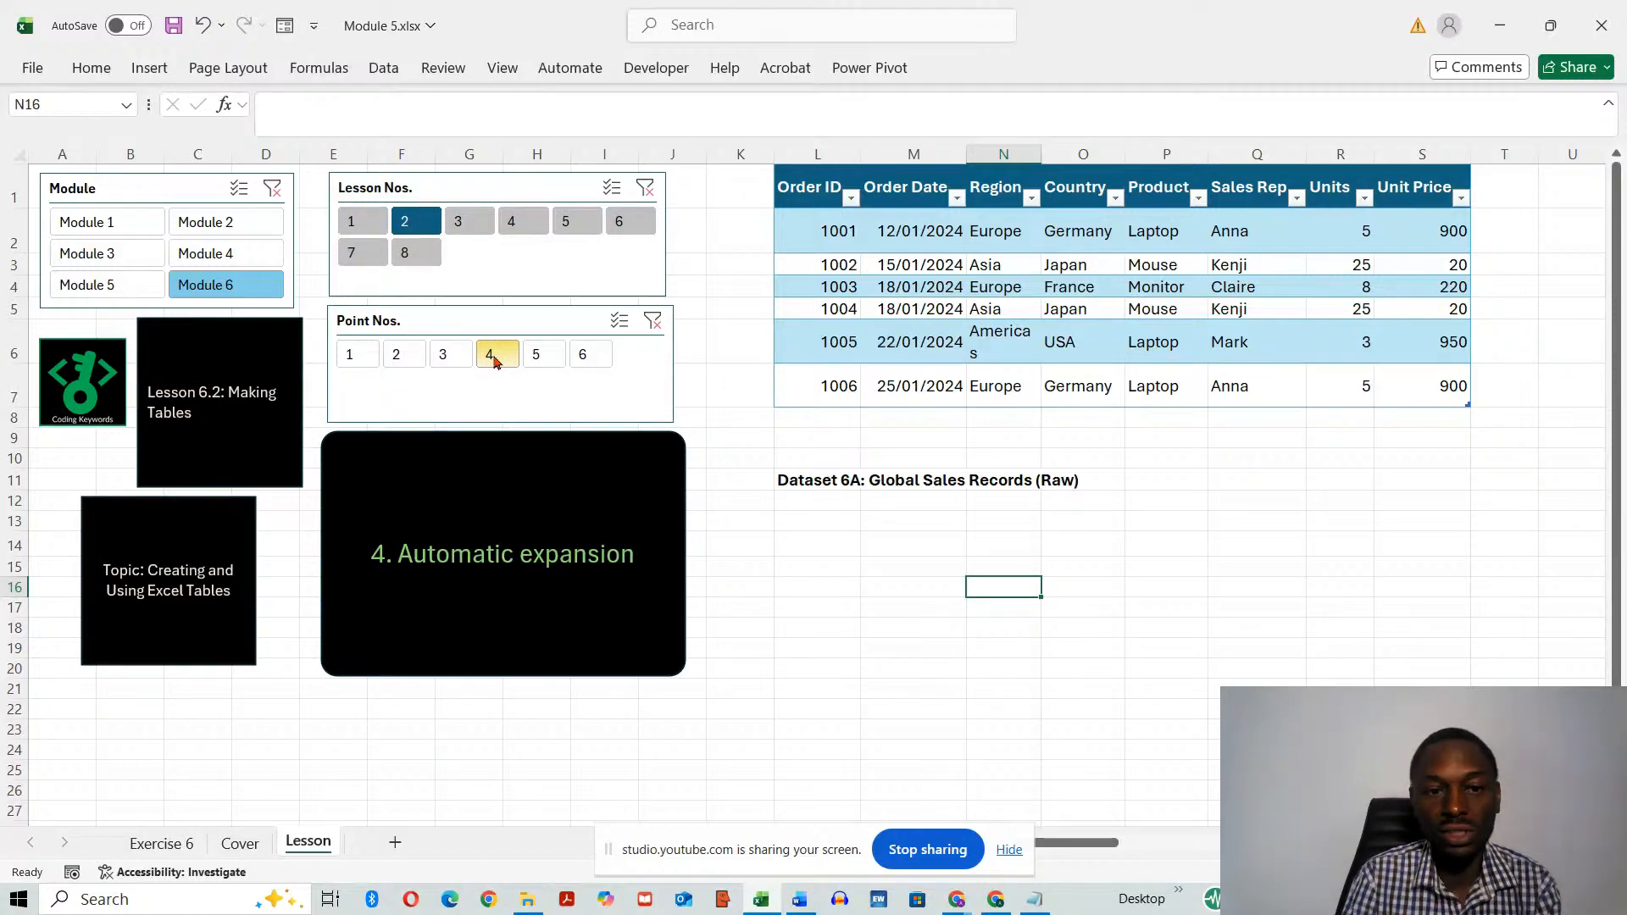
{"action": "left_click", "coordinate": [542, 356]}
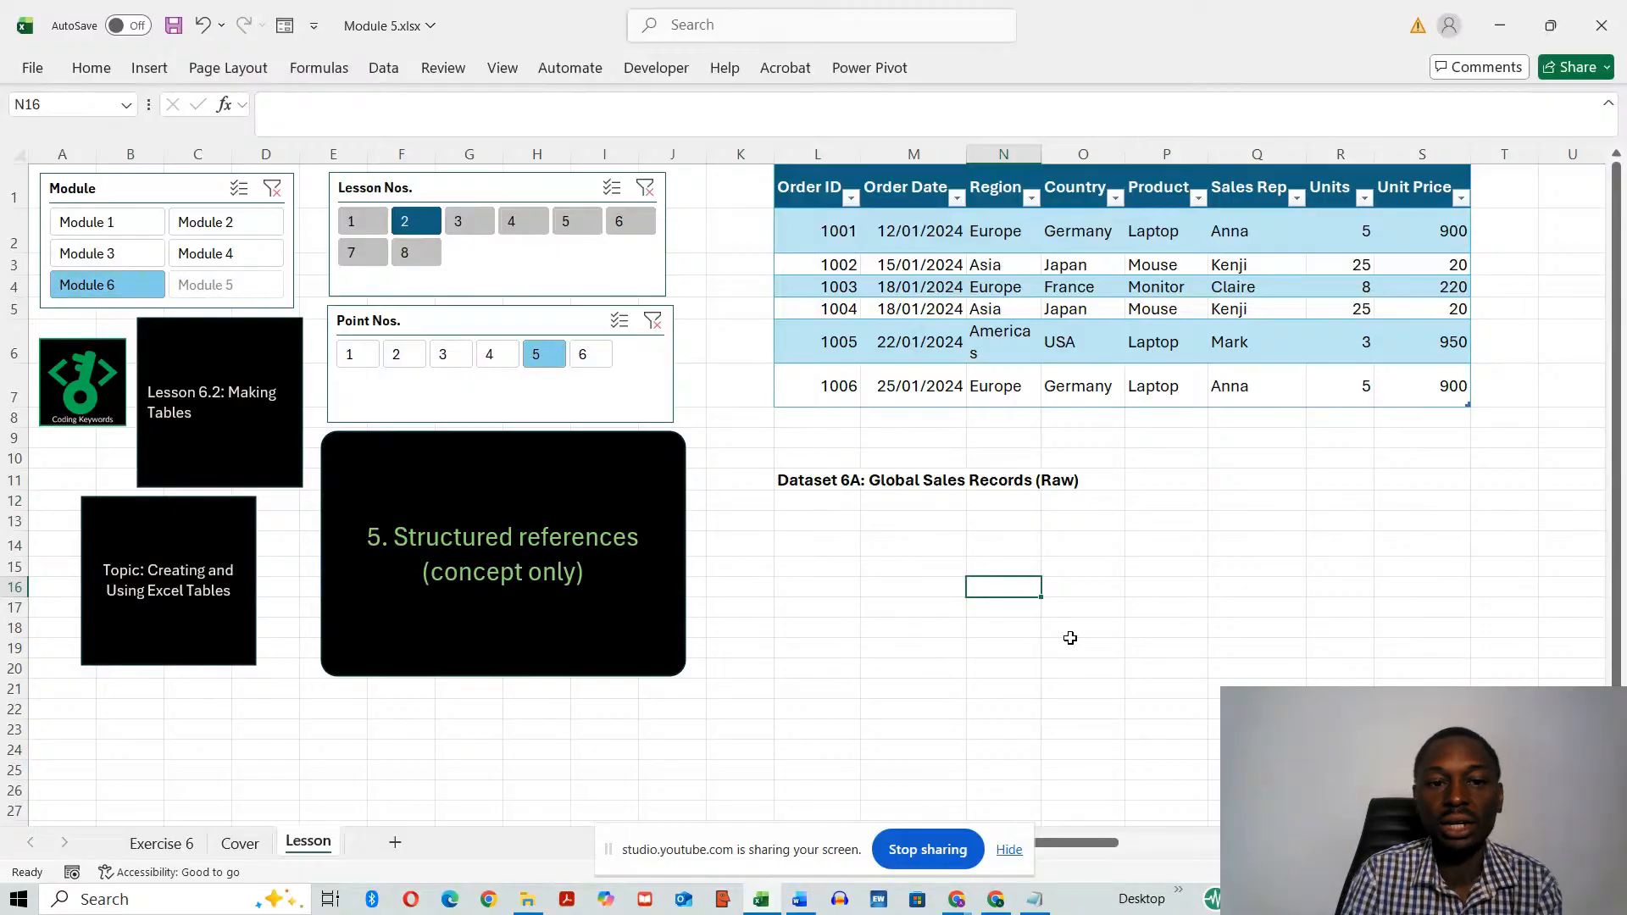
{"action": "left_click", "coordinate": [589, 356]}
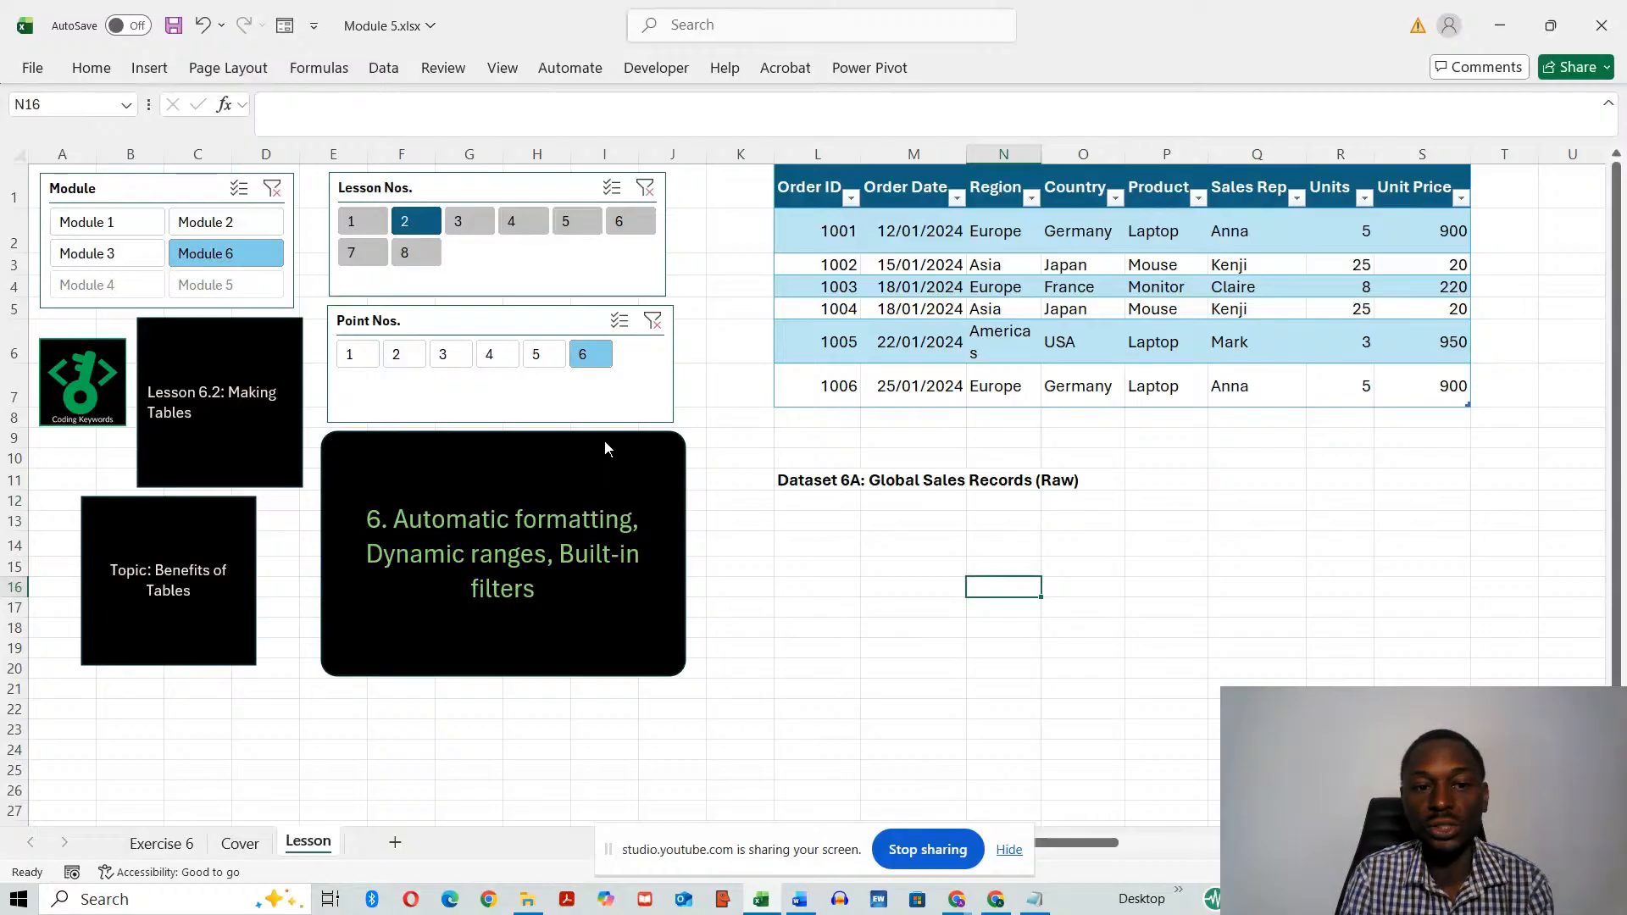
{"action": "left_click", "coordinate": [539, 356]}
{"action": "left_click", "coordinate": [585, 356]}
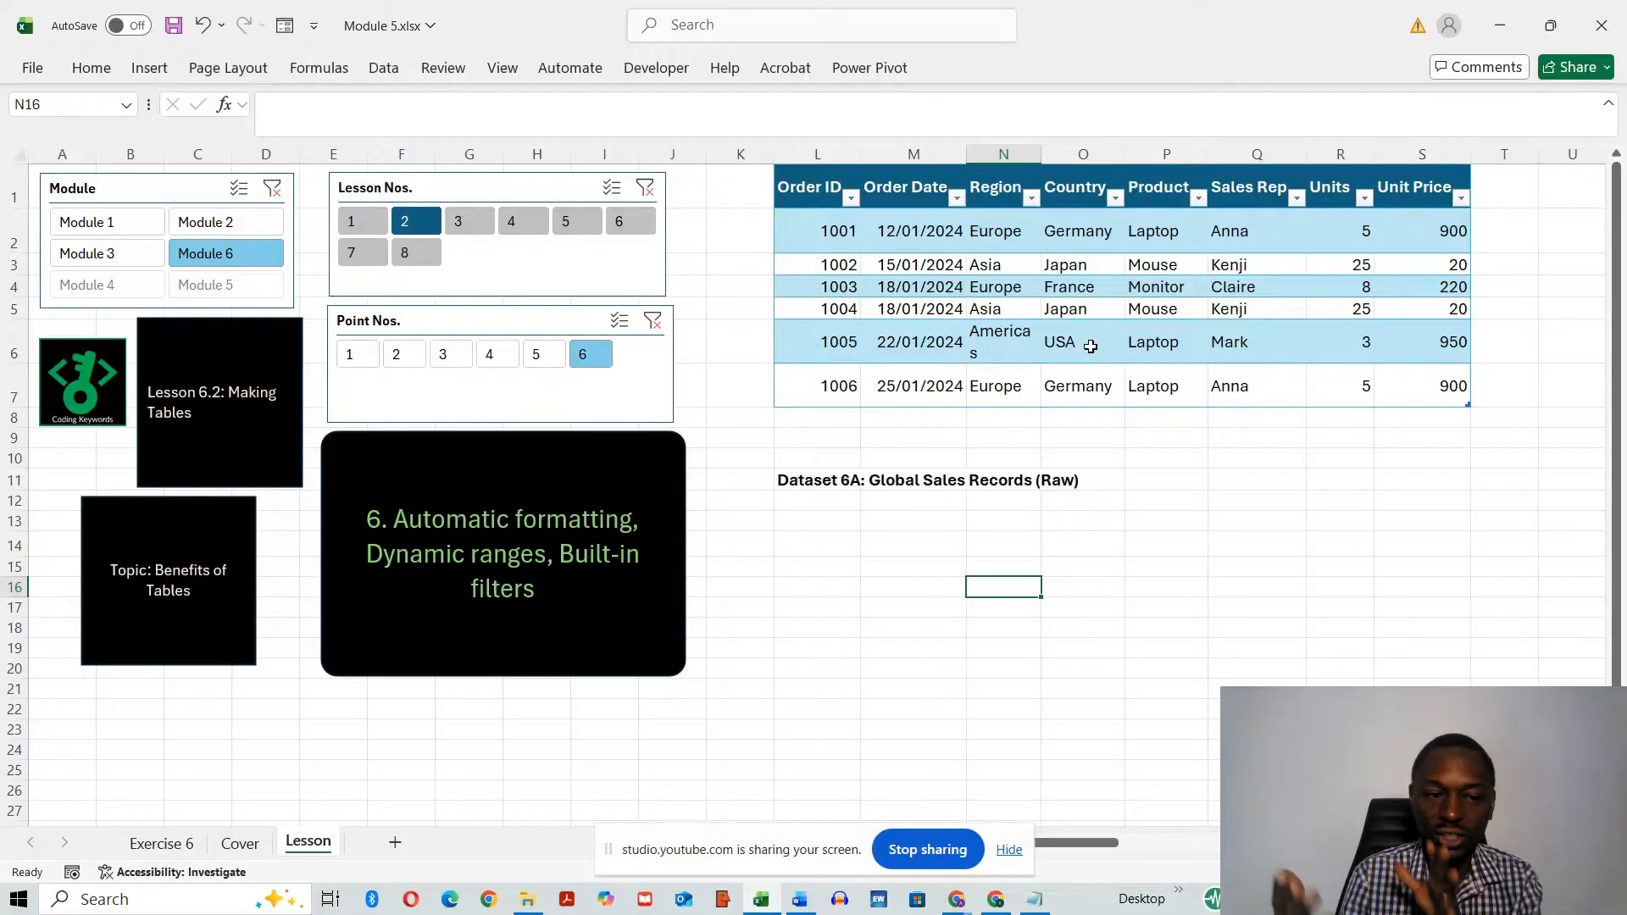
{"action": "left_click", "coordinate": [356, 356]}
{"action": "left_click", "coordinate": [470, 224]}
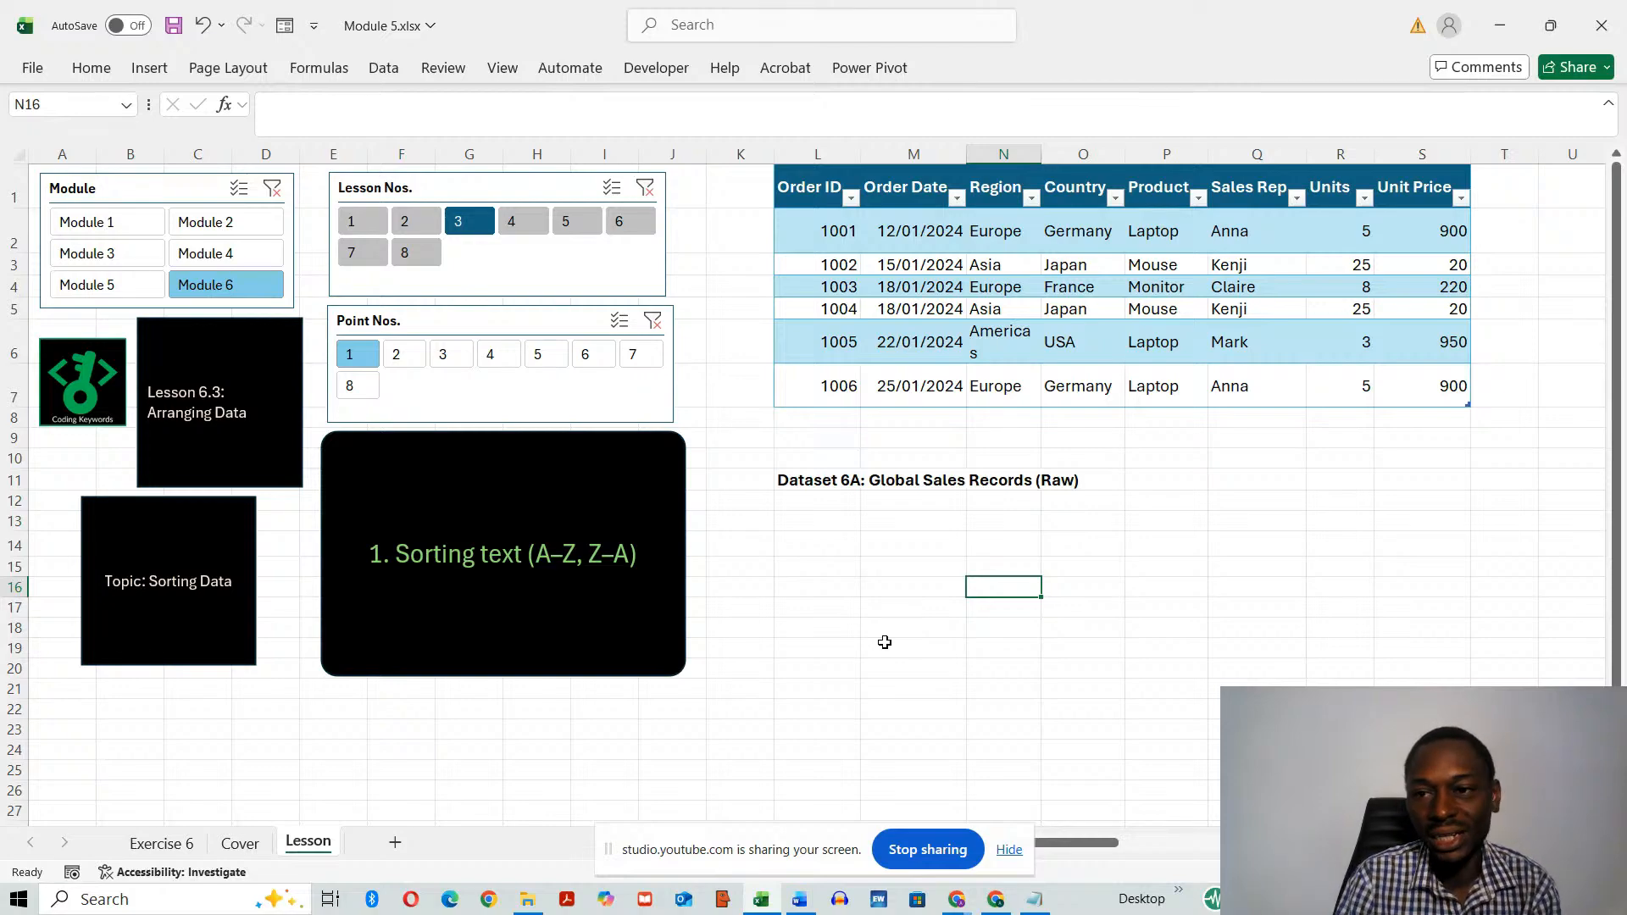
- Move the dataset title from L11 to L13, leaving more room below the sales table
{"action": "left_click", "coordinate": [837, 481]}
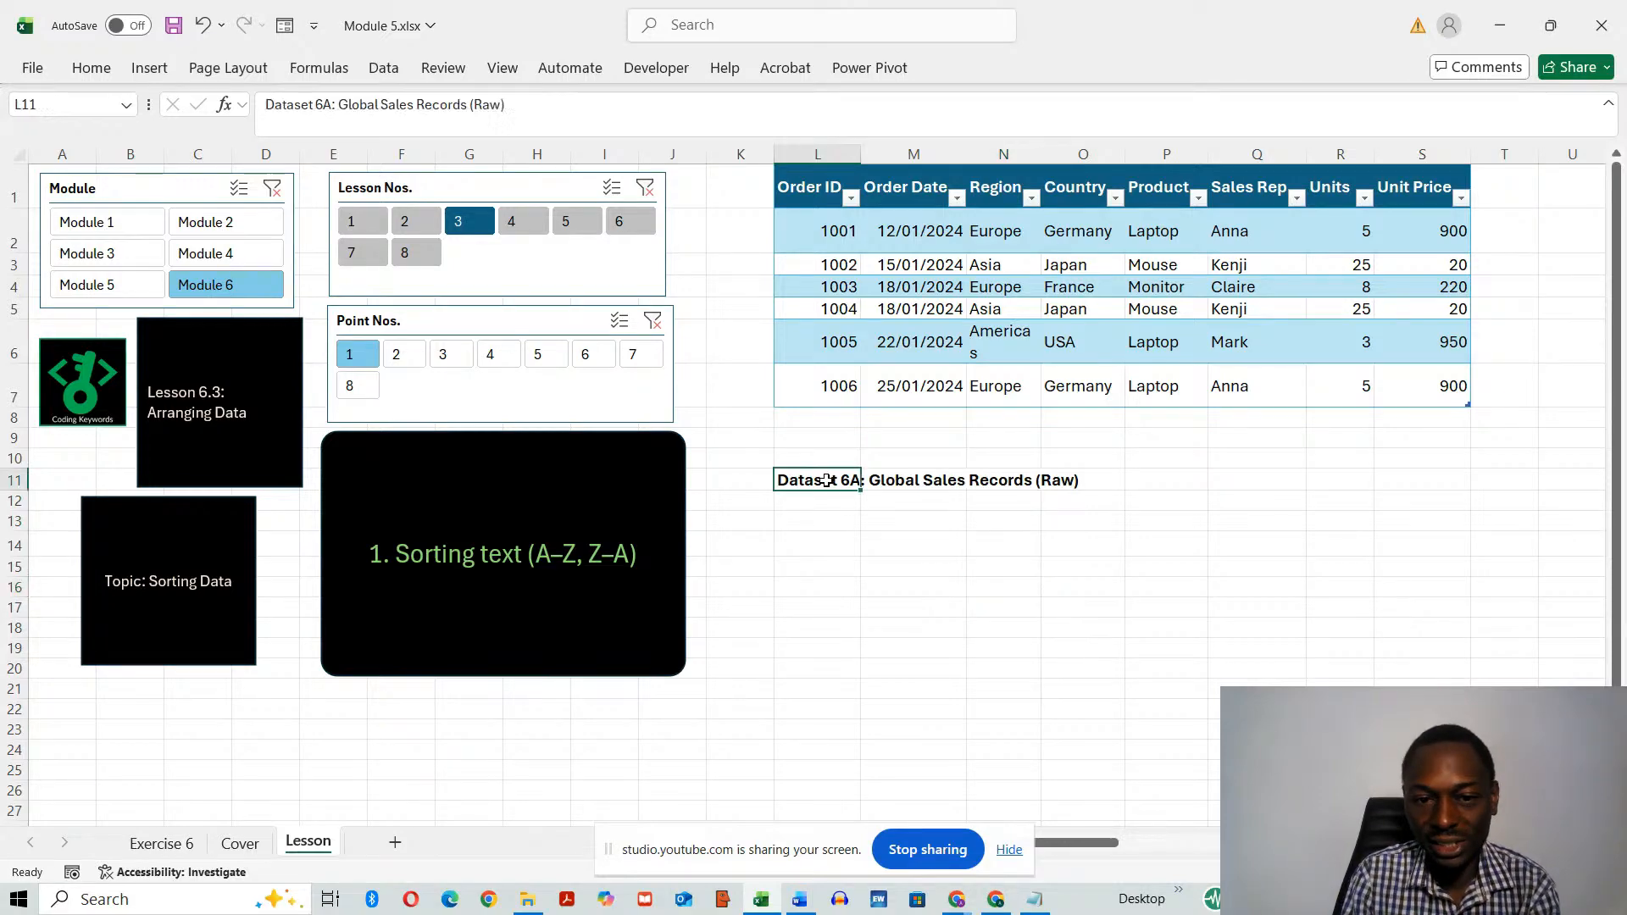
{"action": "left_click_drag", "start_coordinate": [797, 490], "coordinate": [805, 524]}
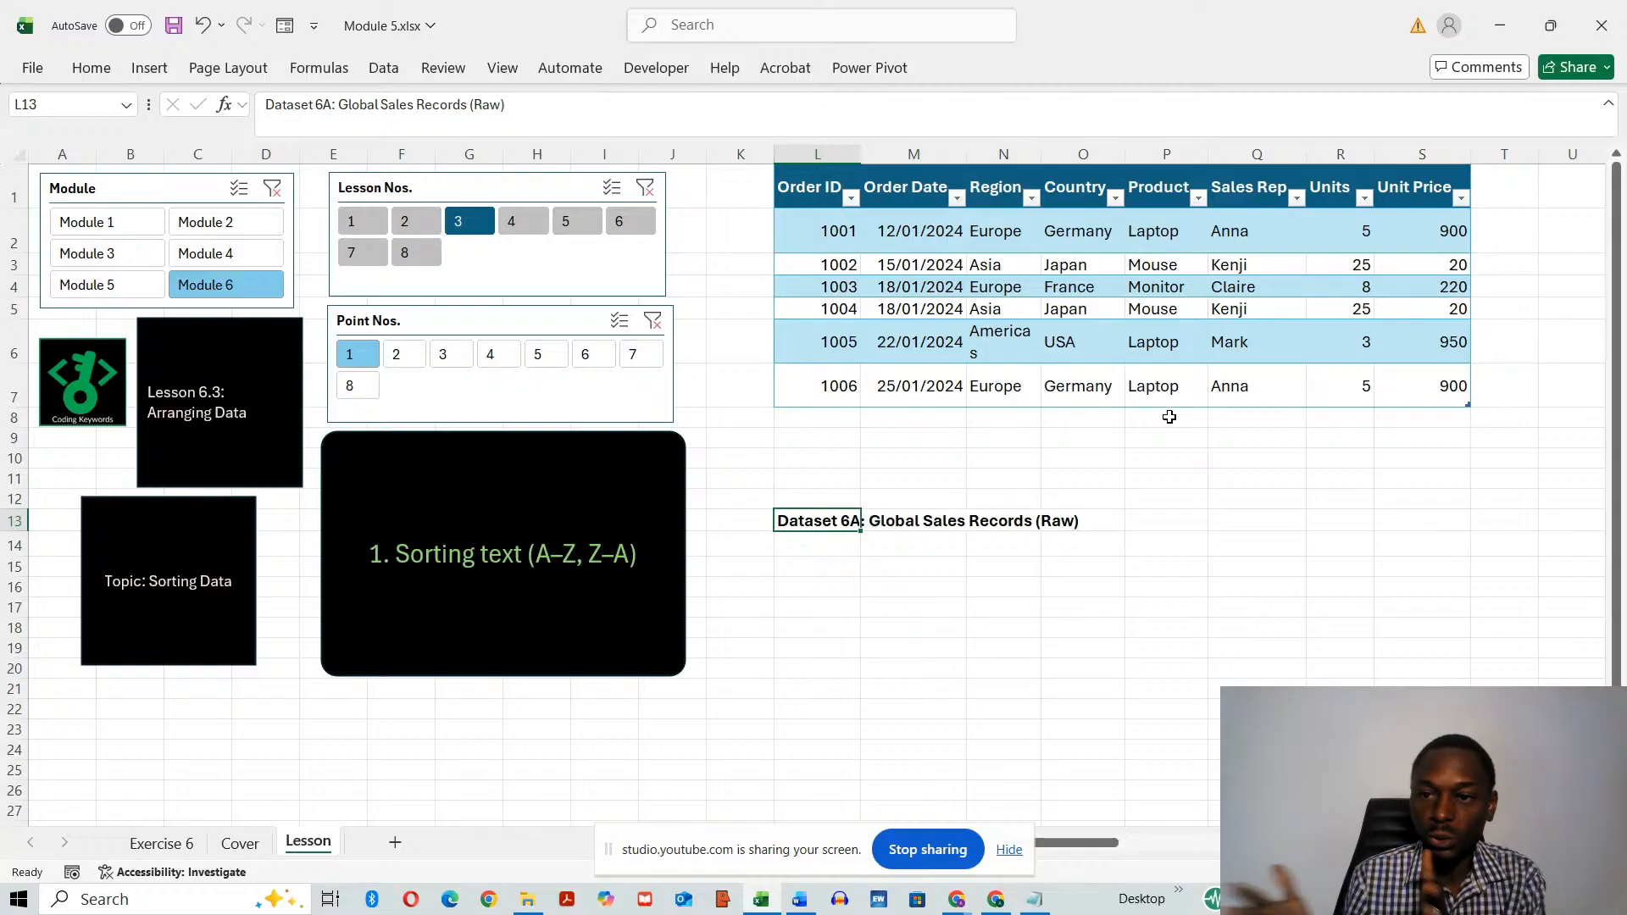
{"action": "left_click", "coordinate": [832, 235]}
{"action": "left_click_drag", "start_coordinate": [823, 193], "coordinate": [1318, 415]}
{"action": "left_click", "coordinate": [1152, 454]}
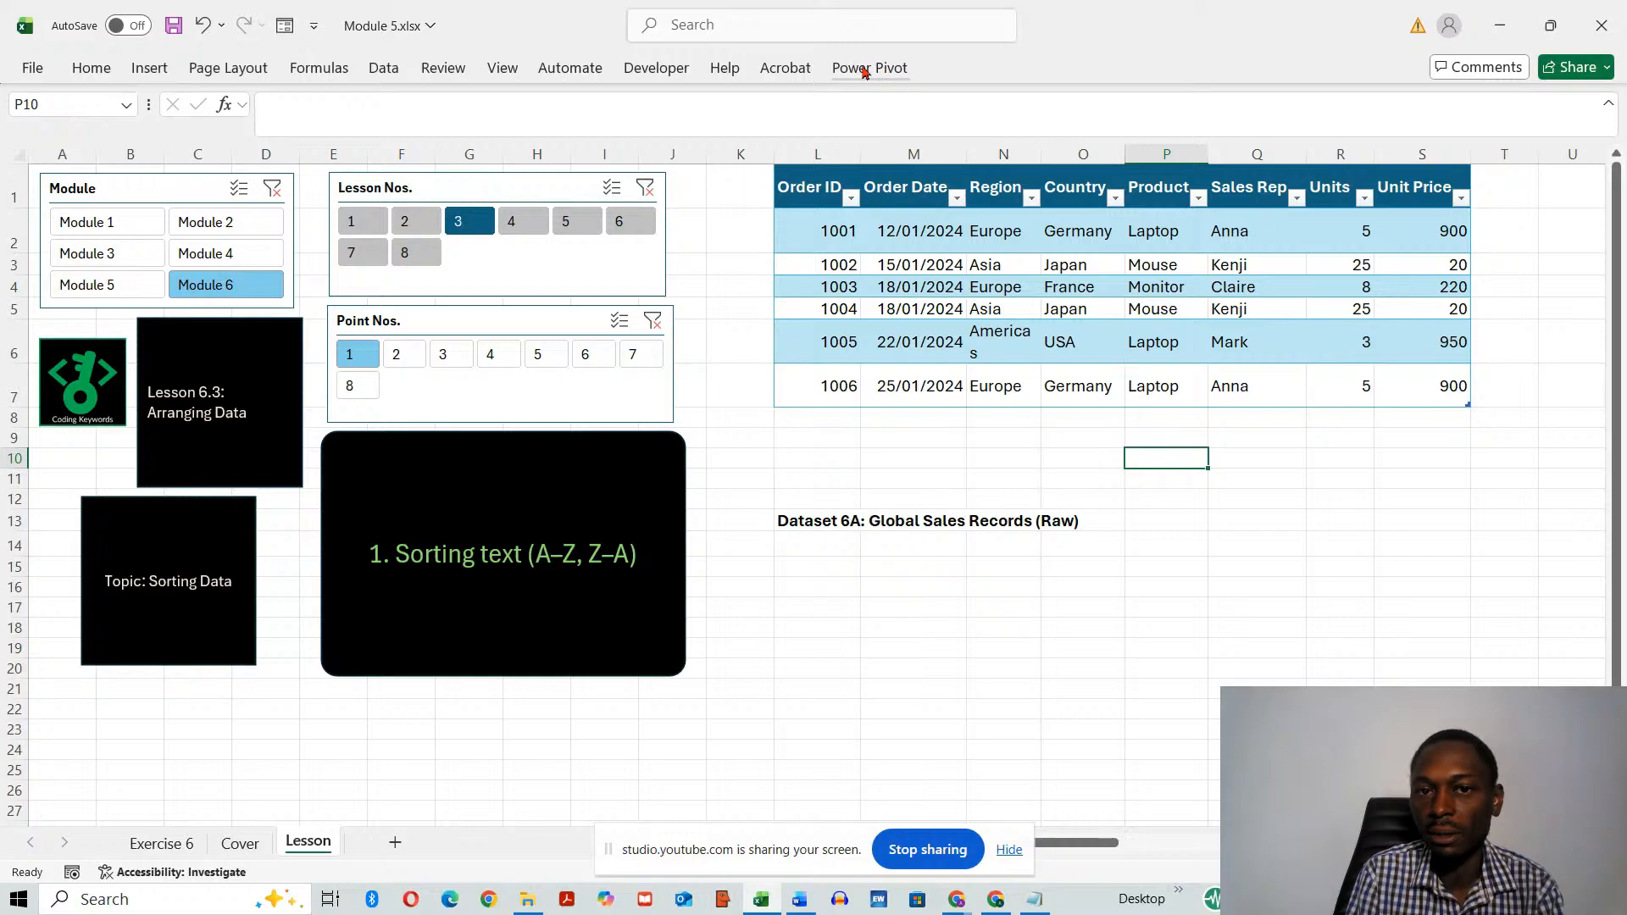
- Show the design options of the sales table and set the ribbon to always be shown
{"action": "left_click", "coordinate": [927, 267]}
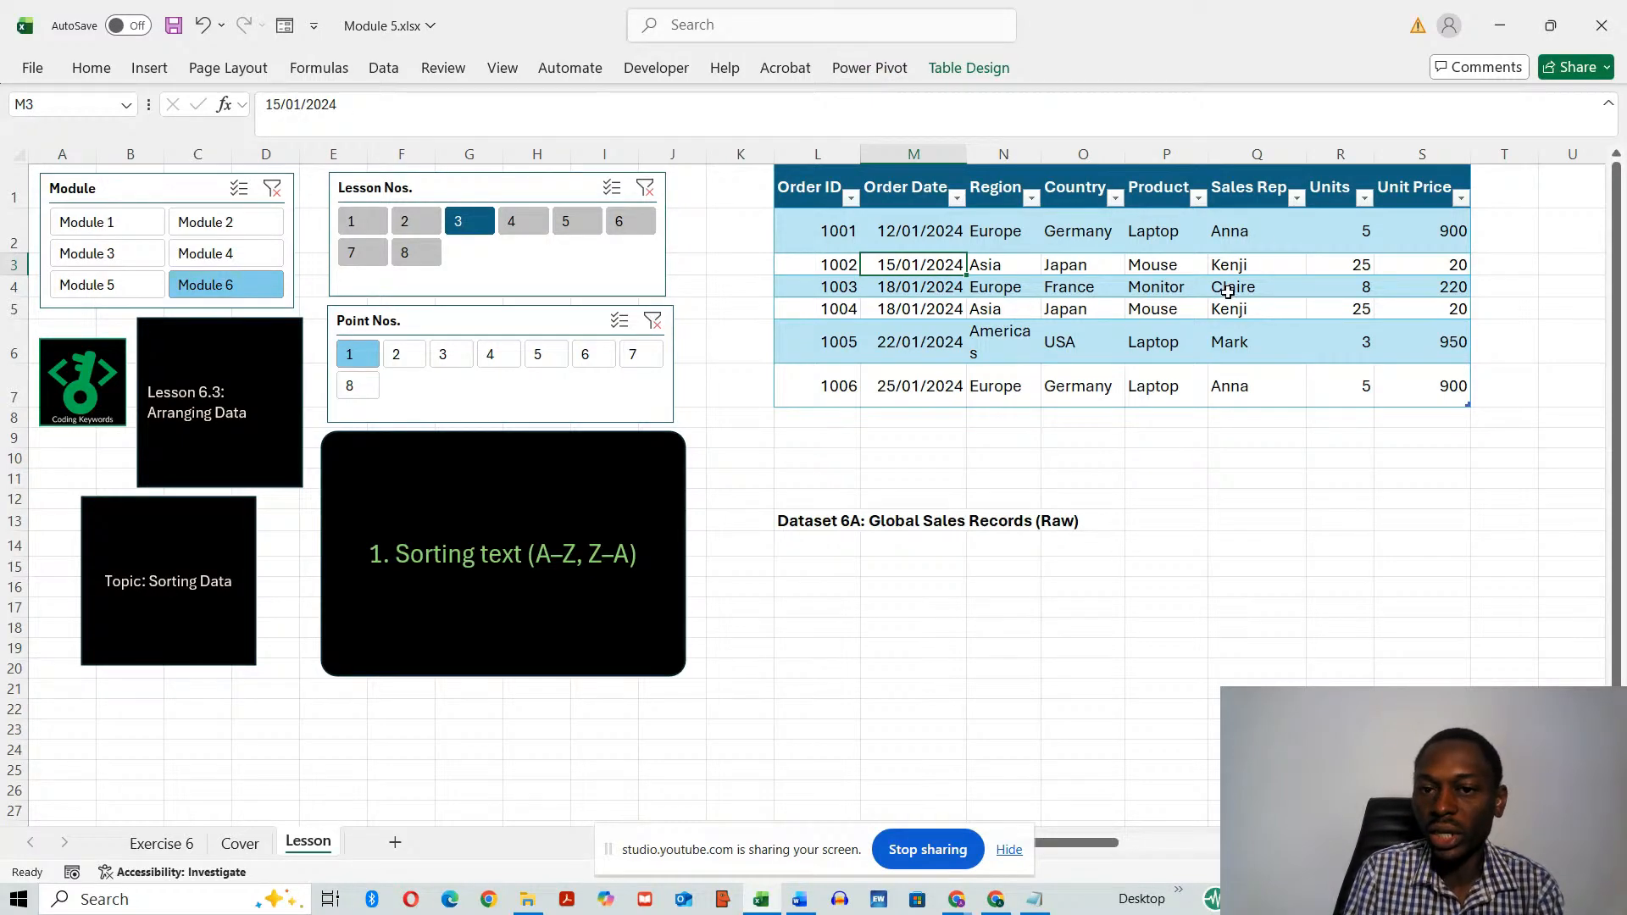
{"action": "left_click", "coordinate": [970, 71]}
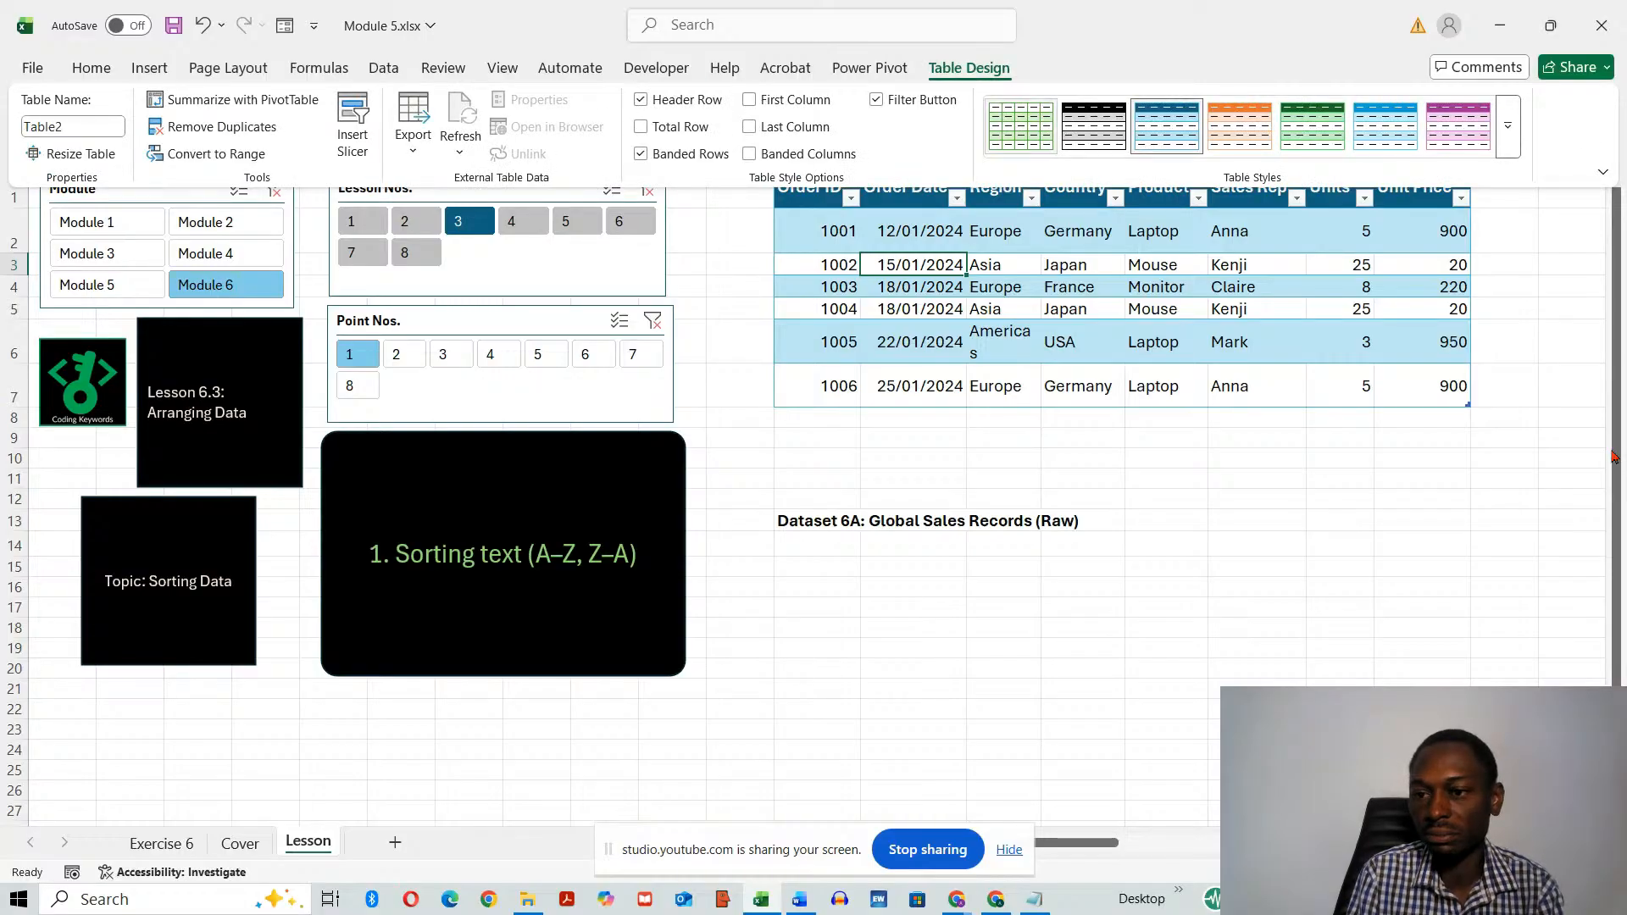
{"action": "left_click", "coordinate": [1613, 396]}
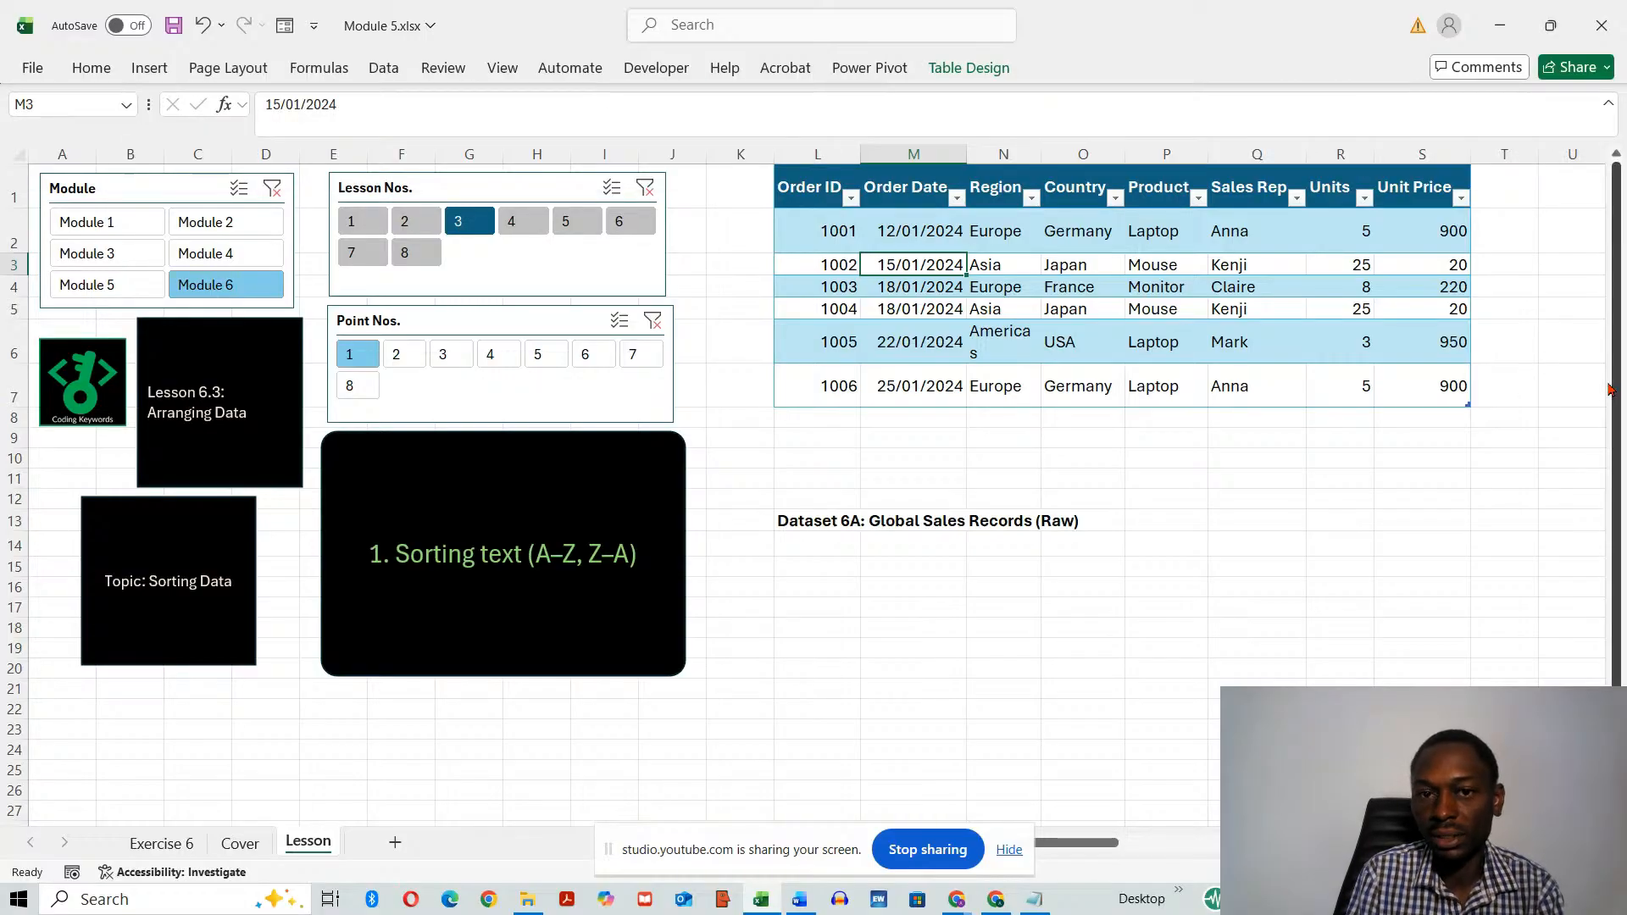
{"action": "left_click", "coordinate": [949, 79]}
{"action": "left_click", "coordinate": [1603, 172]}
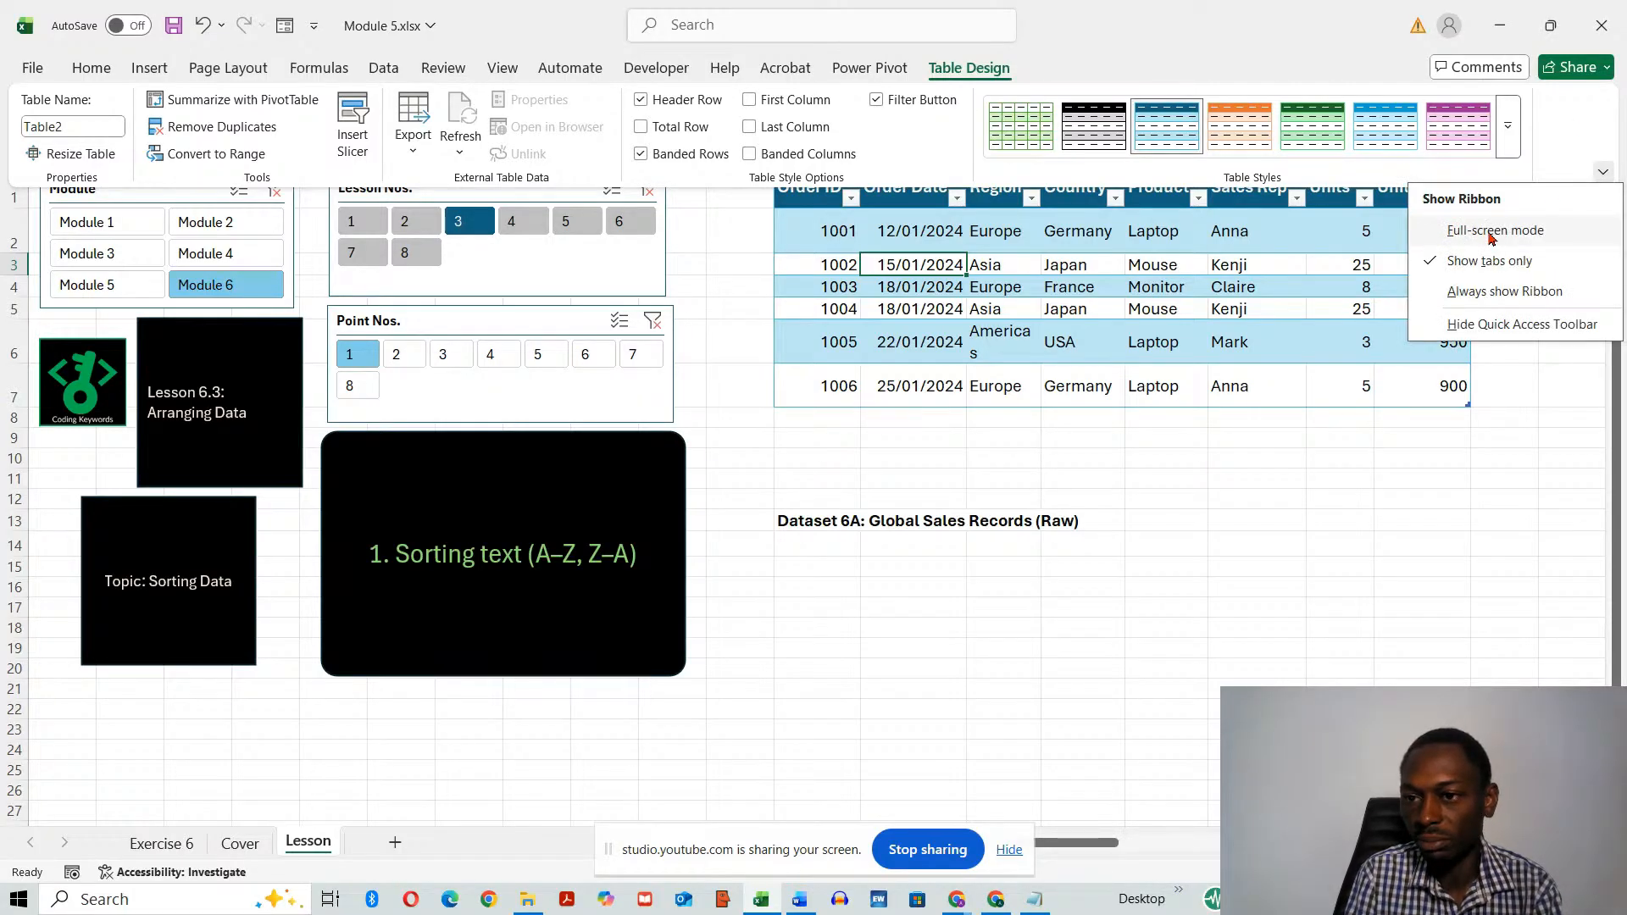
{"action": "left_click", "coordinate": [1502, 291]}
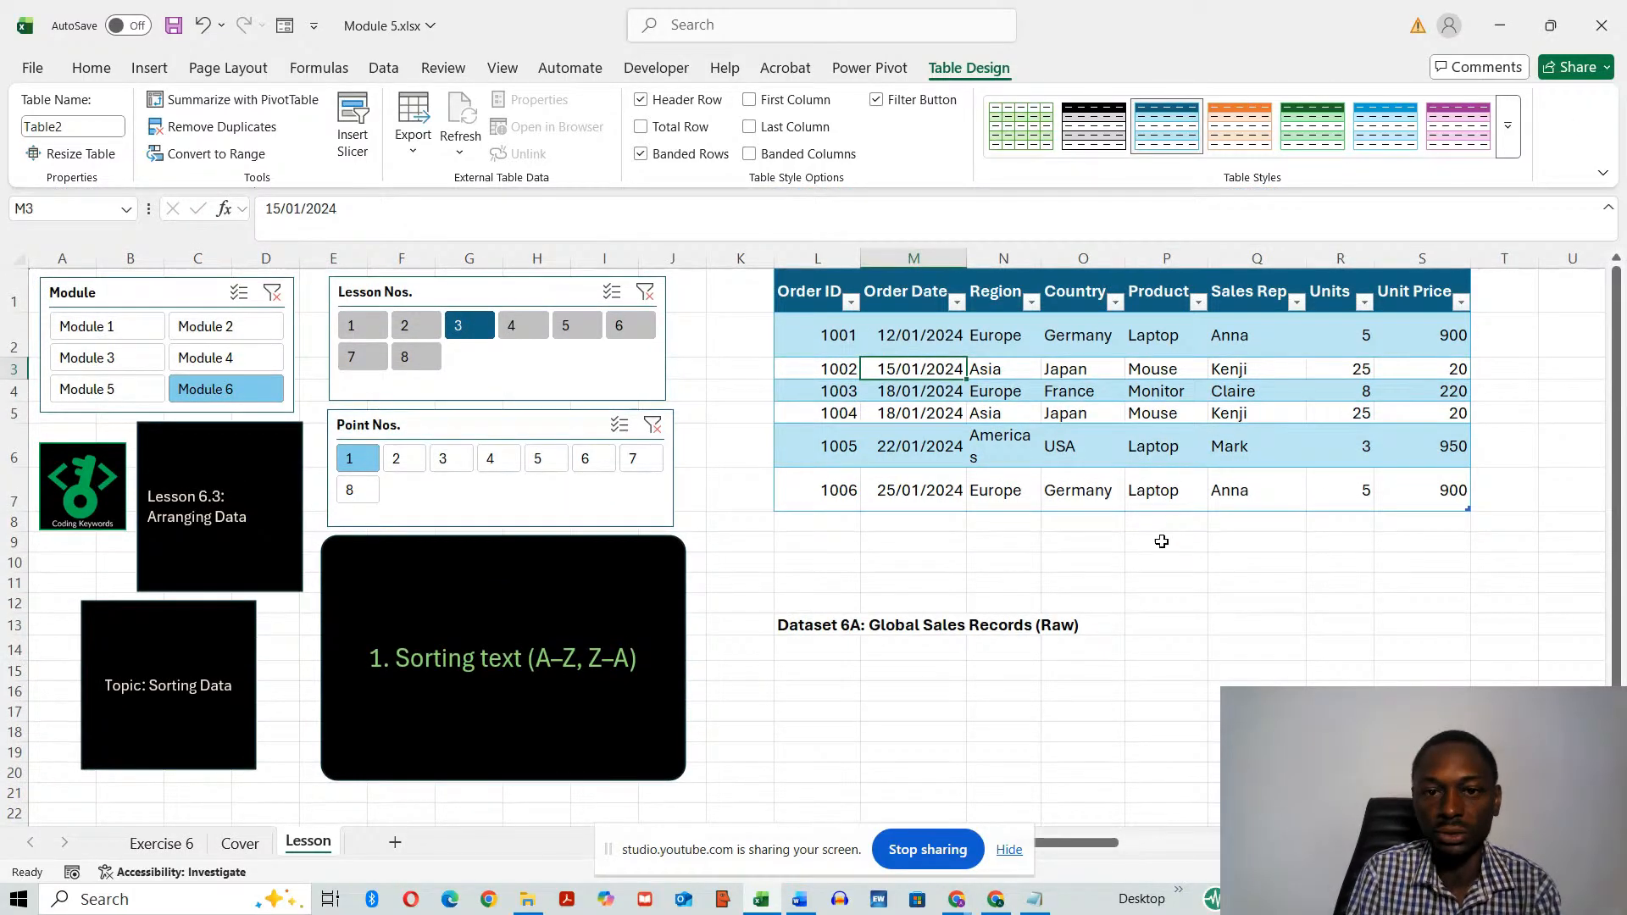
- Add a total row to the sales records table
{"action": "left_click", "coordinate": [1162, 574]}
{"action": "left_click", "coordinate": [1157, 436]}
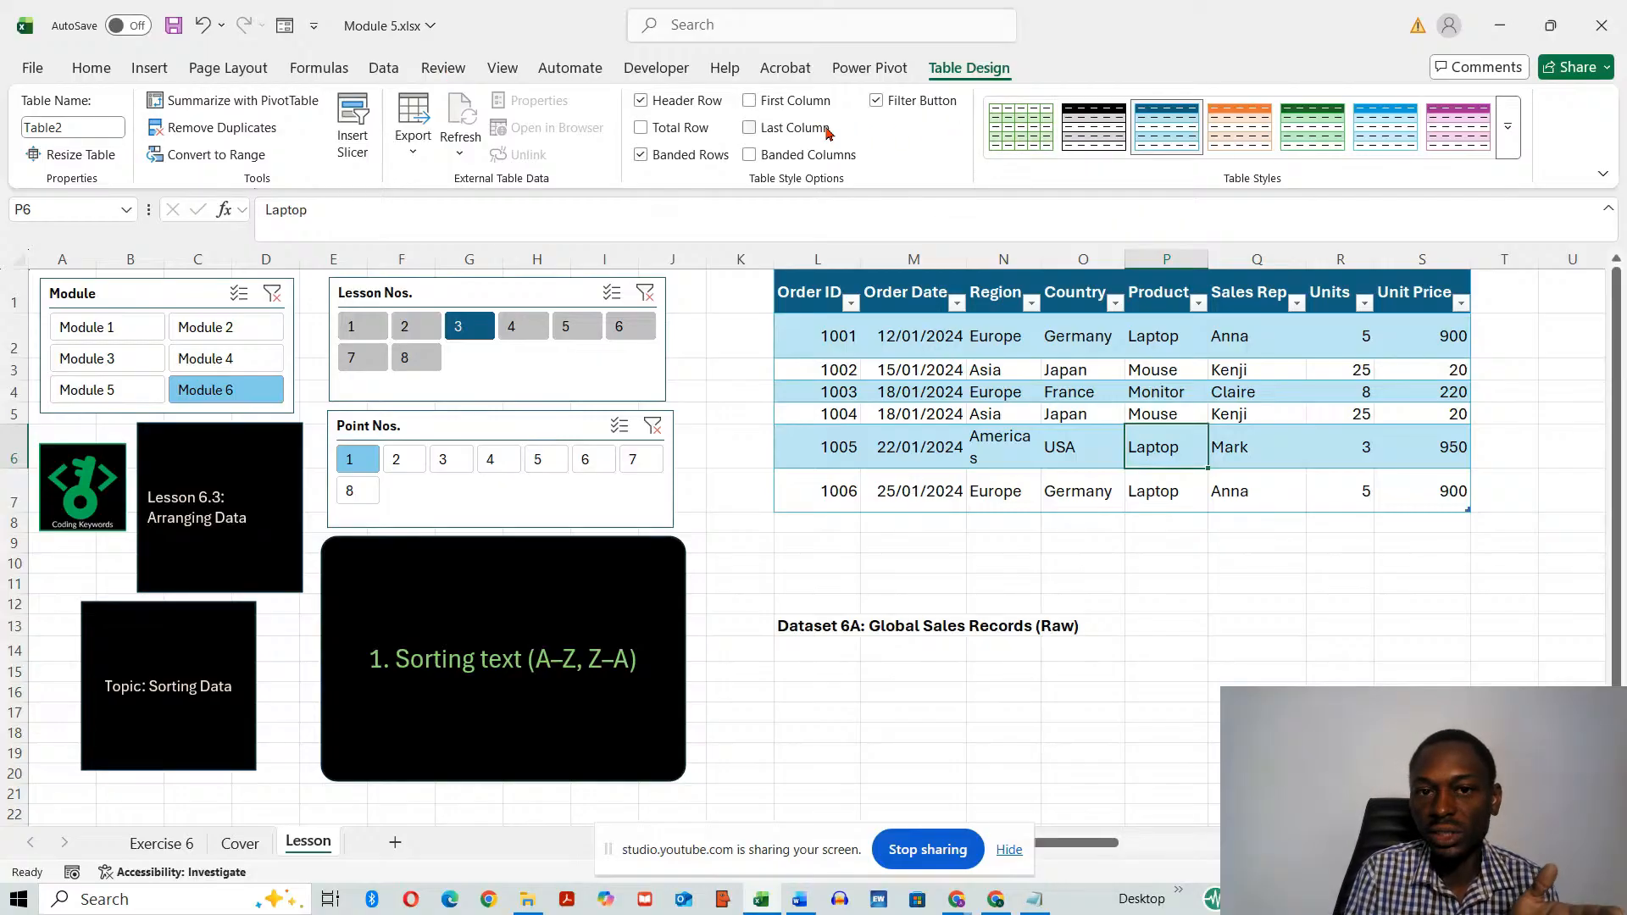
{"action": "left_click", "coordinate": [643, 128]}
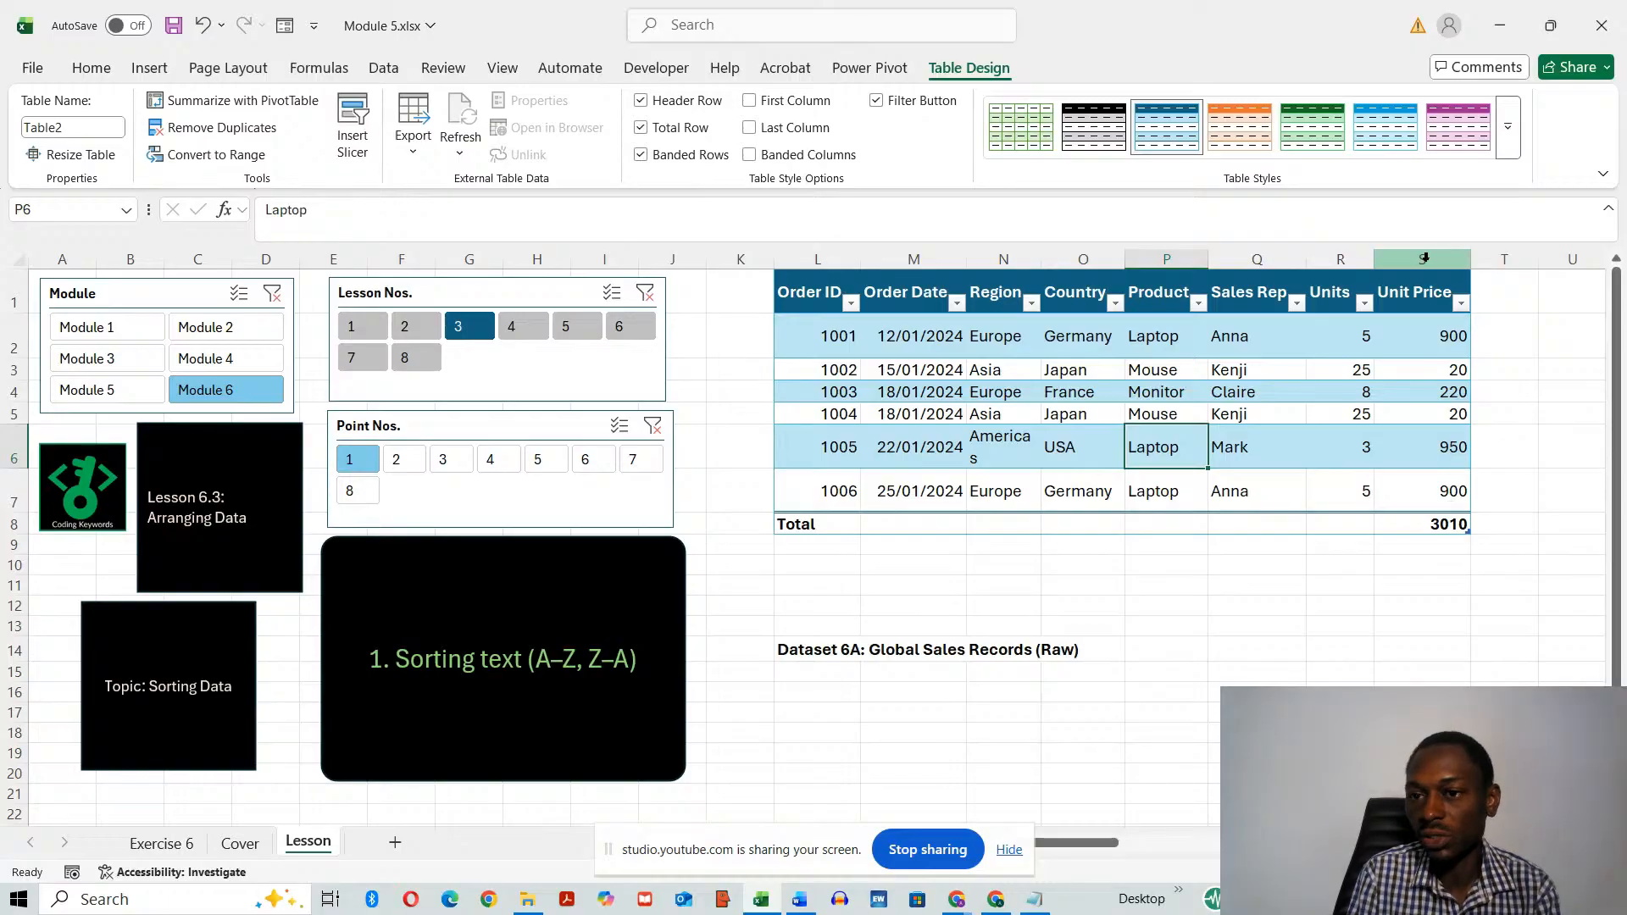
{"action": "left_click", "coordinate": [1425, 260]}
{"action": "left_click", "coordinate": [1409, 603]}
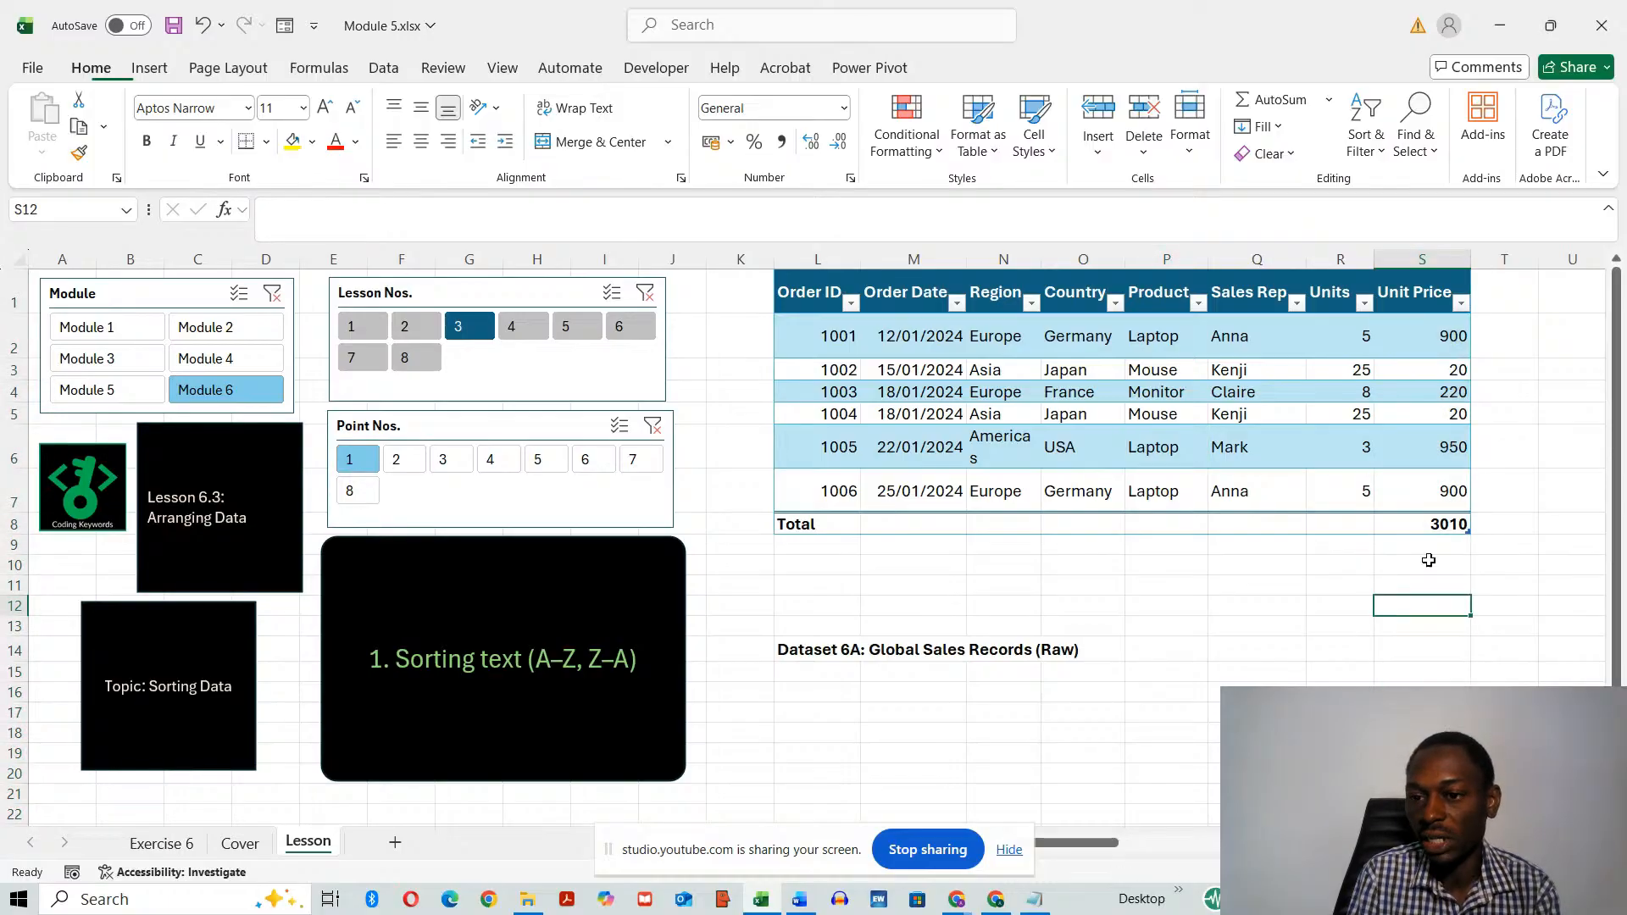
- Set the Unit Price cell in the total row to Count
{"action": "left_click", "coordinate": [1429, 531]}
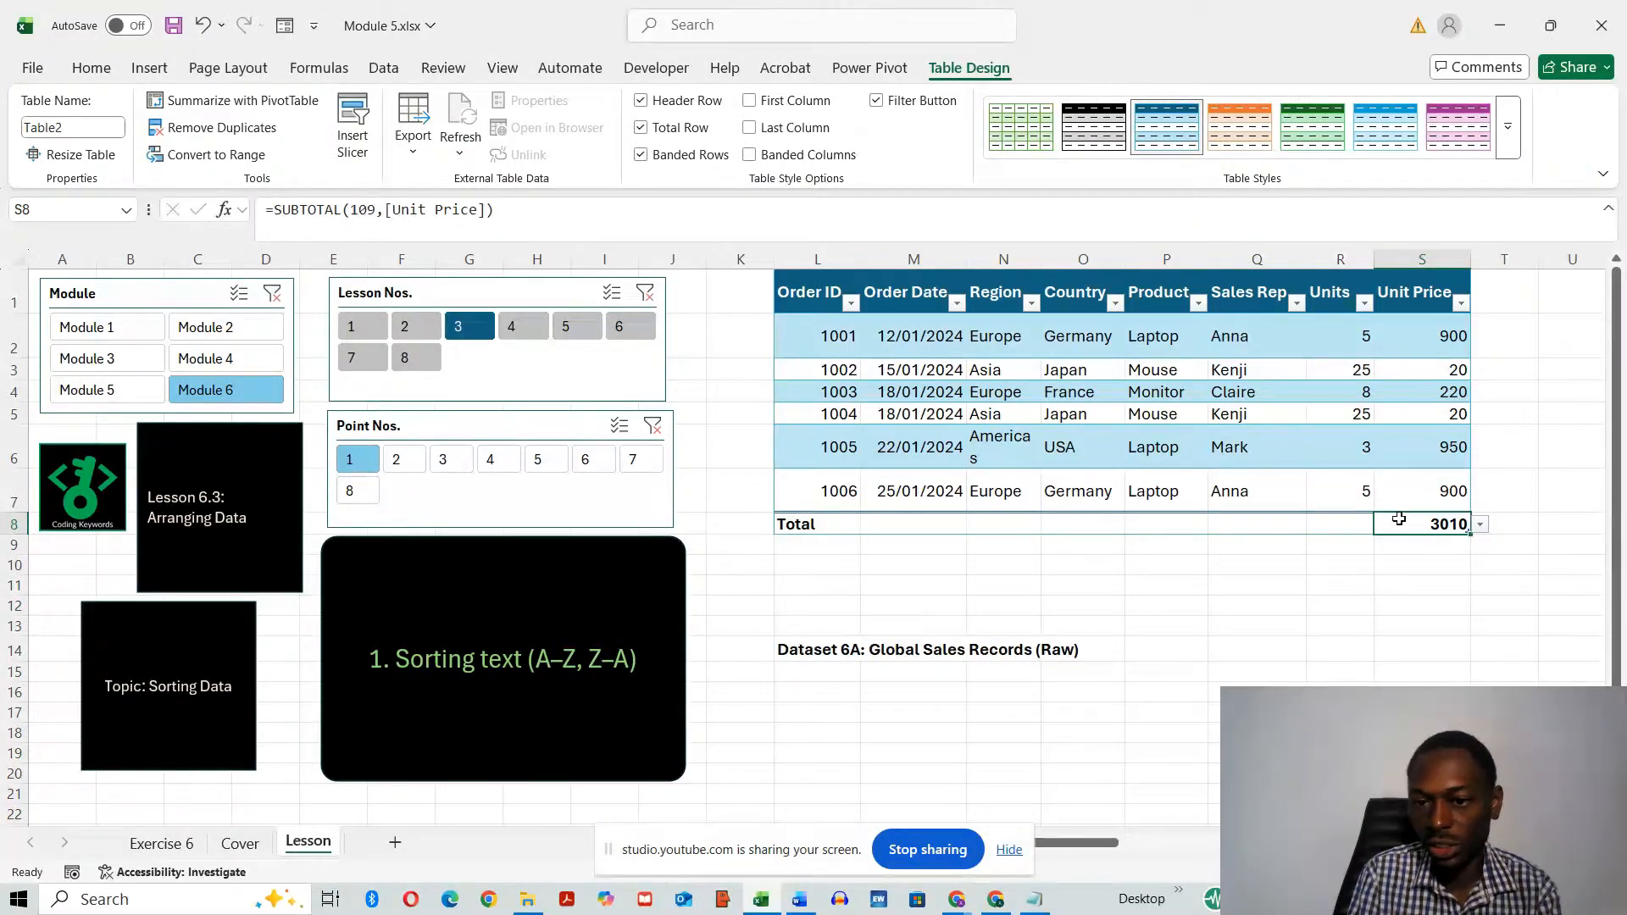
{"action": "left_click", "coordinate": [1481, 526]}
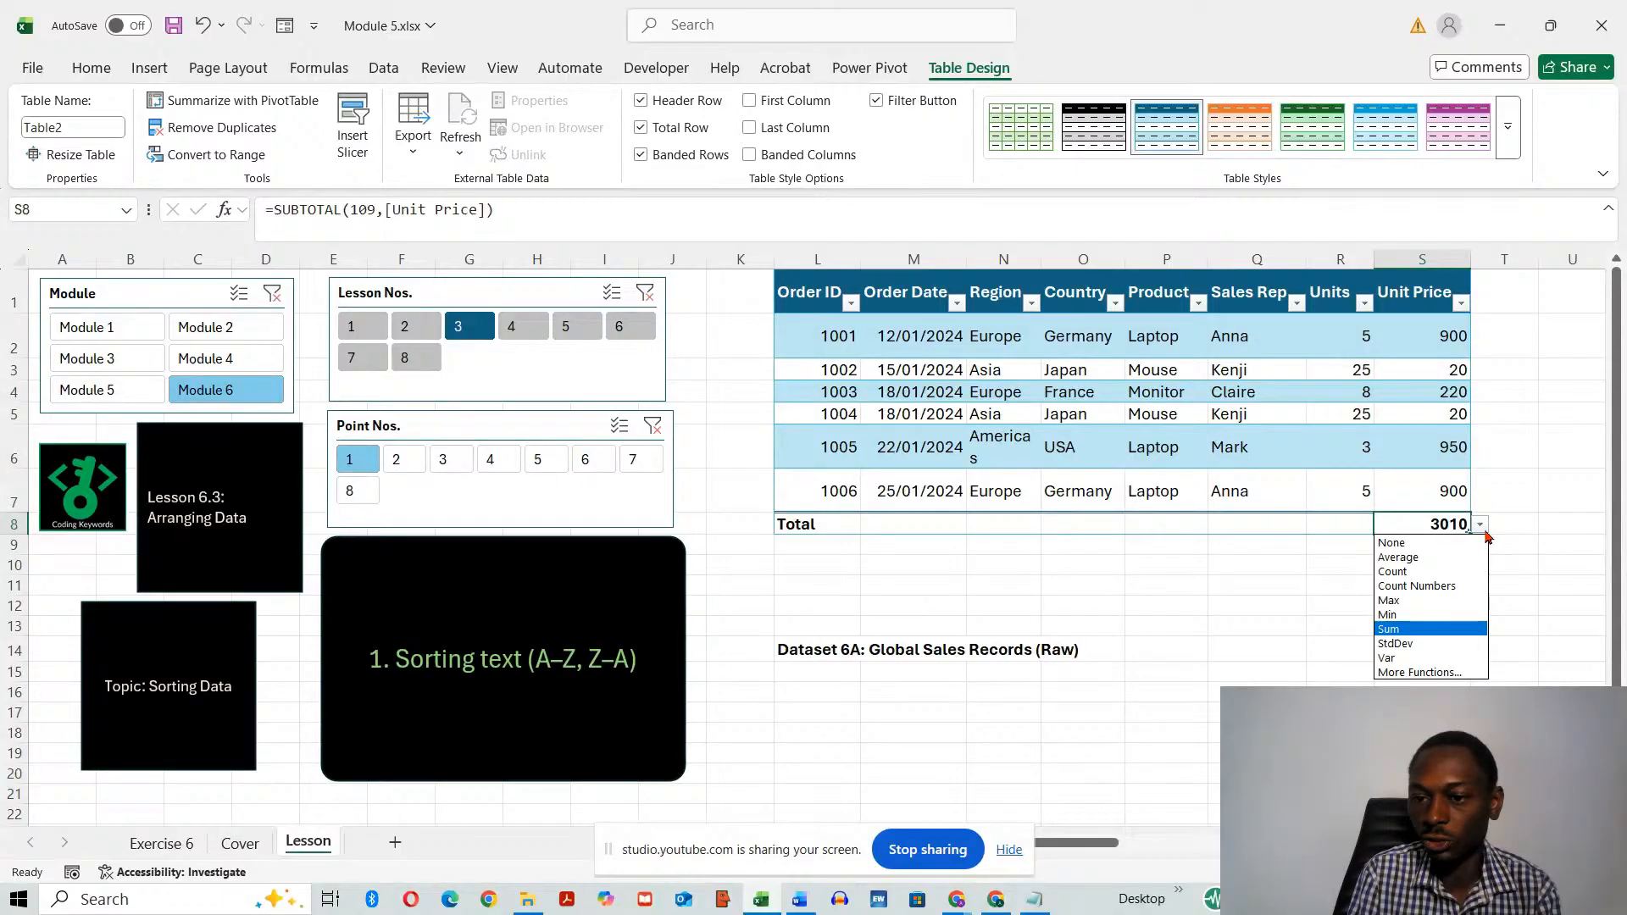
{"action": "left_click", "coordinate": [1419, 574]}
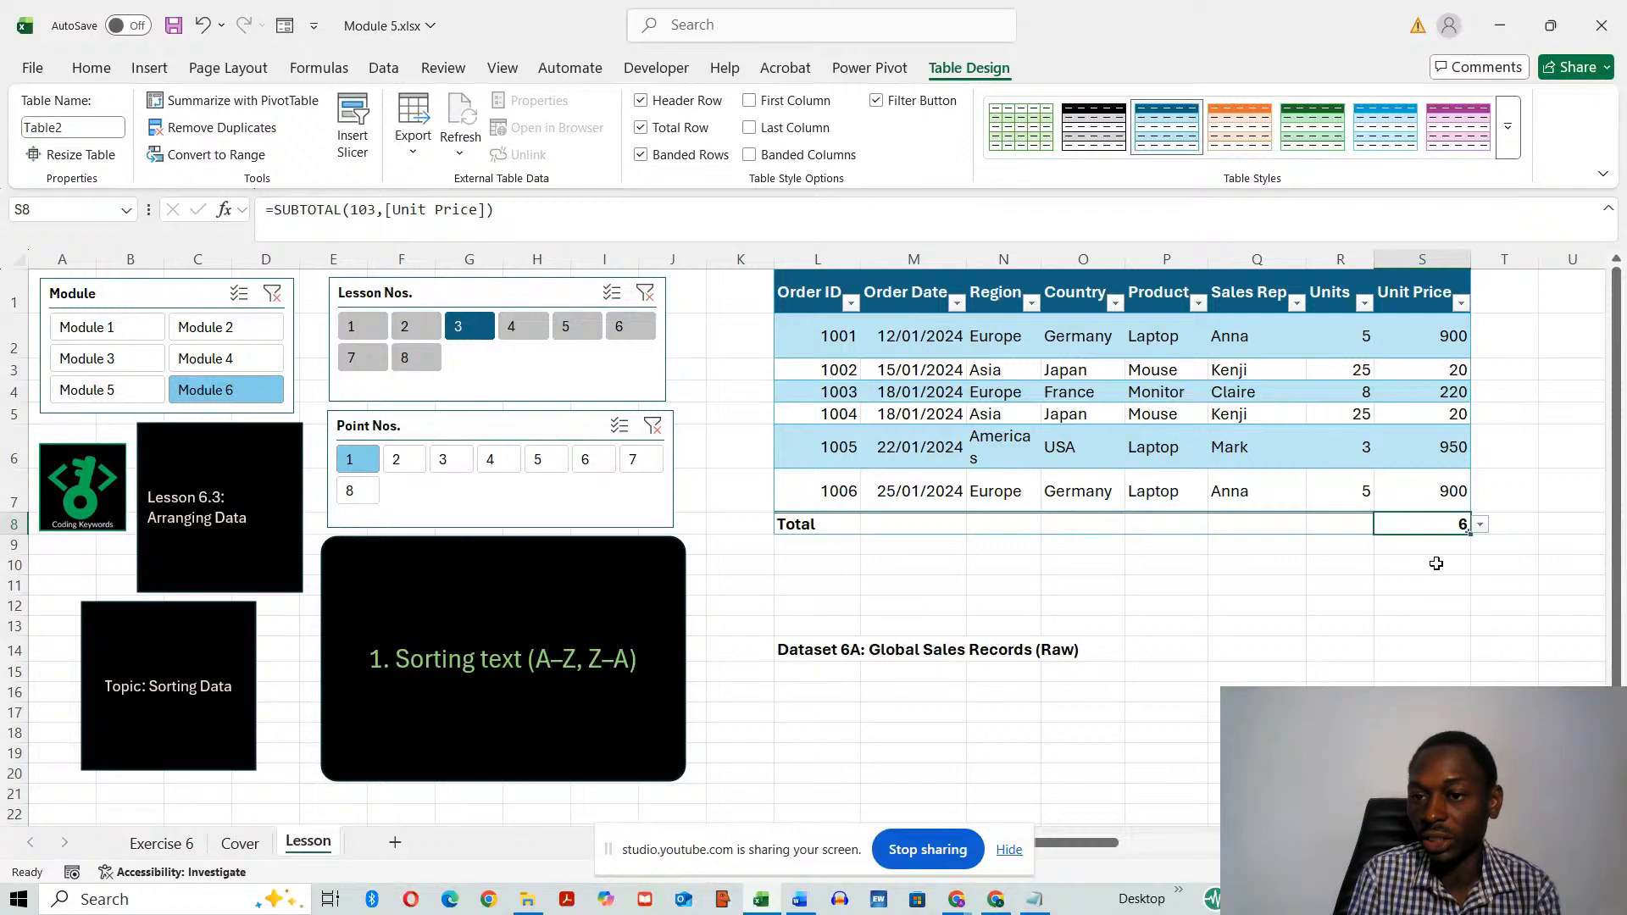
- Set the Unit Price cell in the total row to Max and check it against the column's highest price
{"action": "left_click", "coordinate": [1481, 526]}
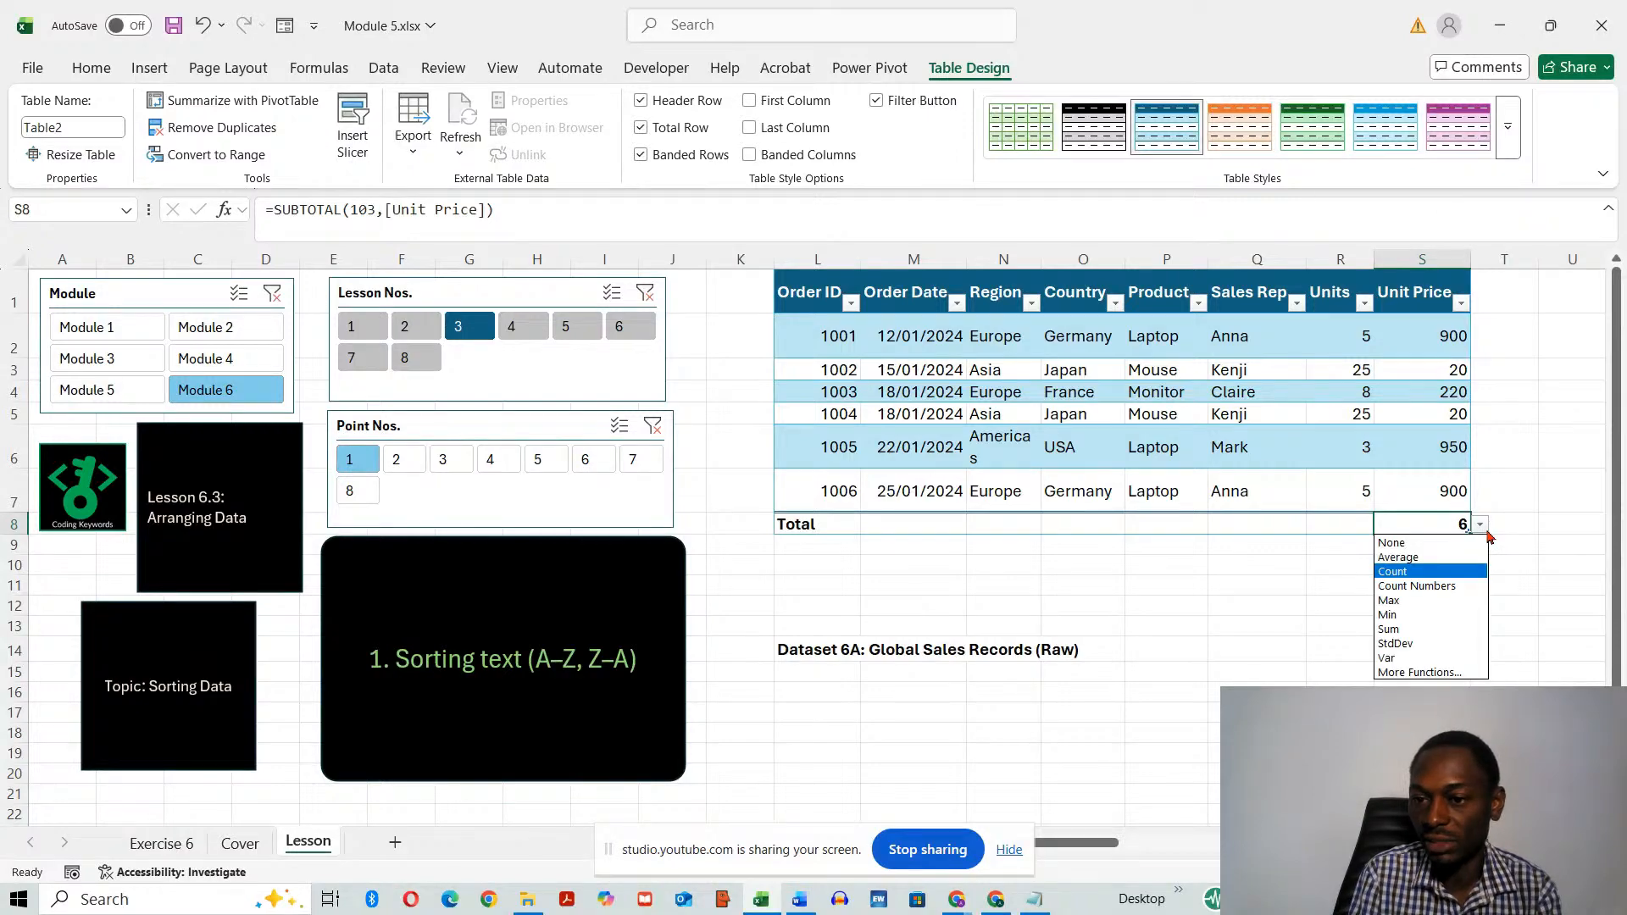
{"action": "left_click", "coordinate": [1440, 598]}
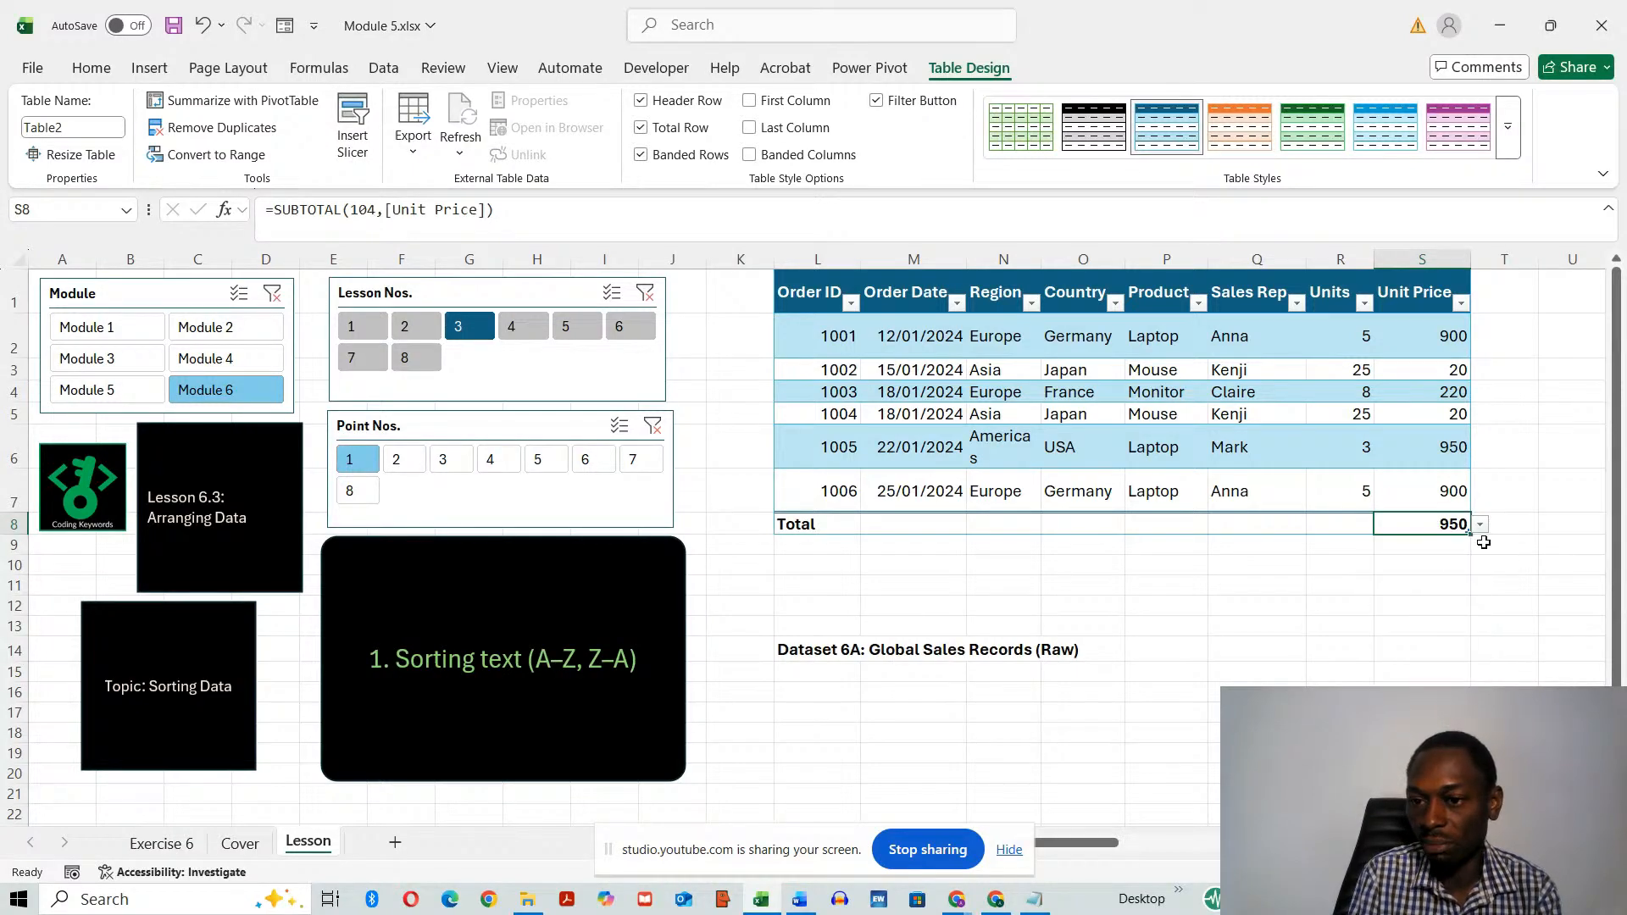
{"action": "left_click", "coordinate": [1432, 447]}
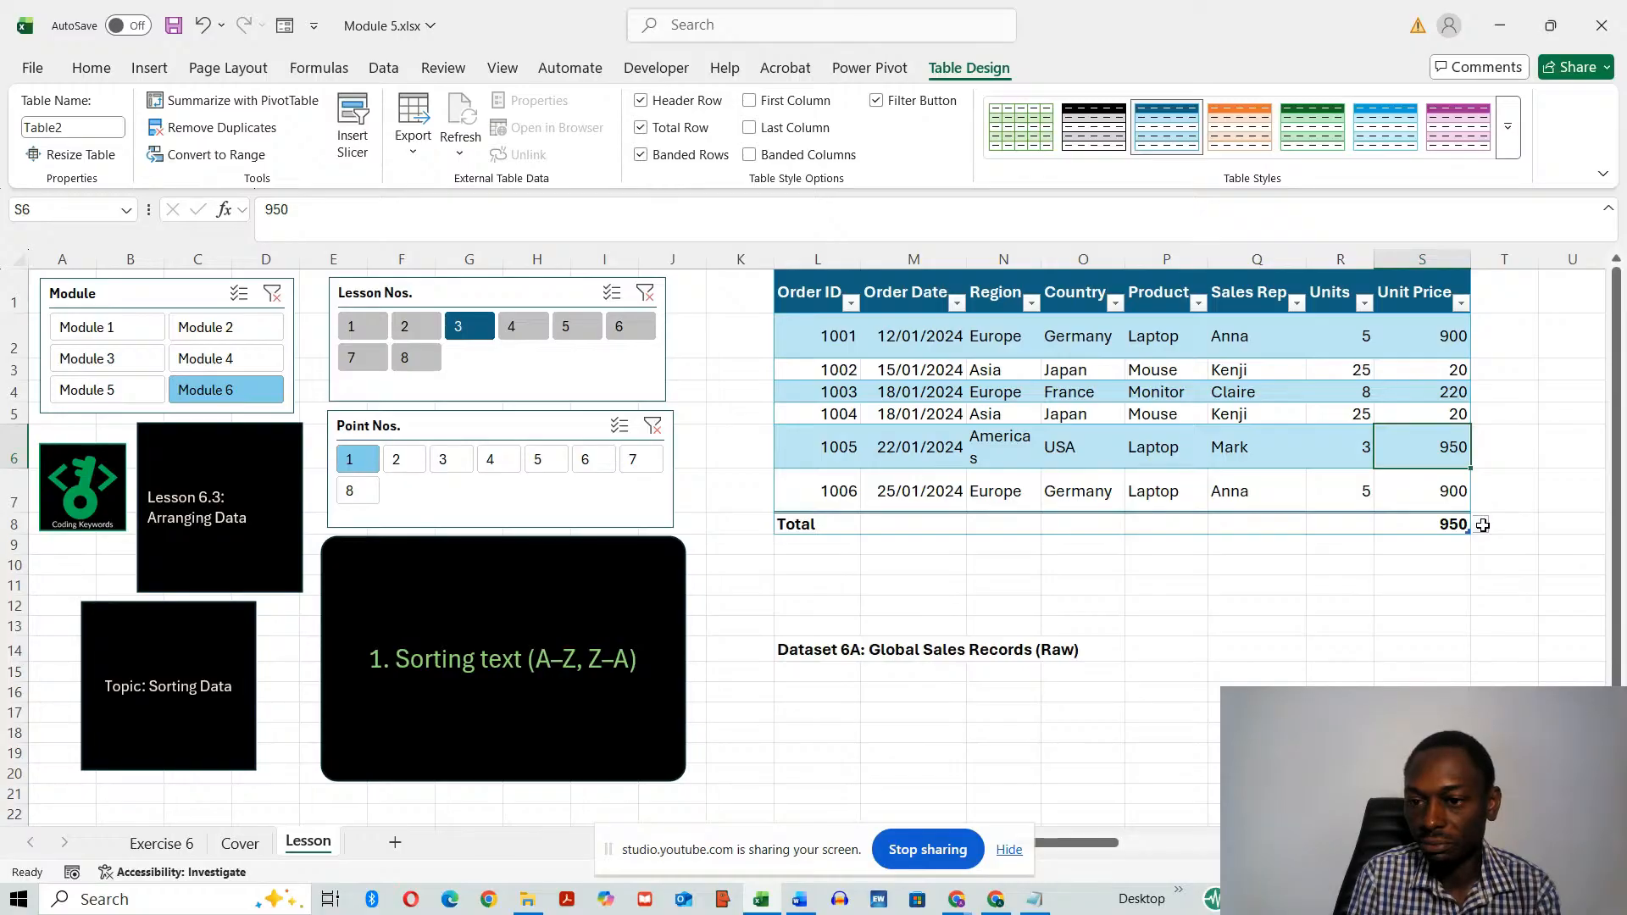
{"action": "left_click", "coordinate": [1435, 567]}
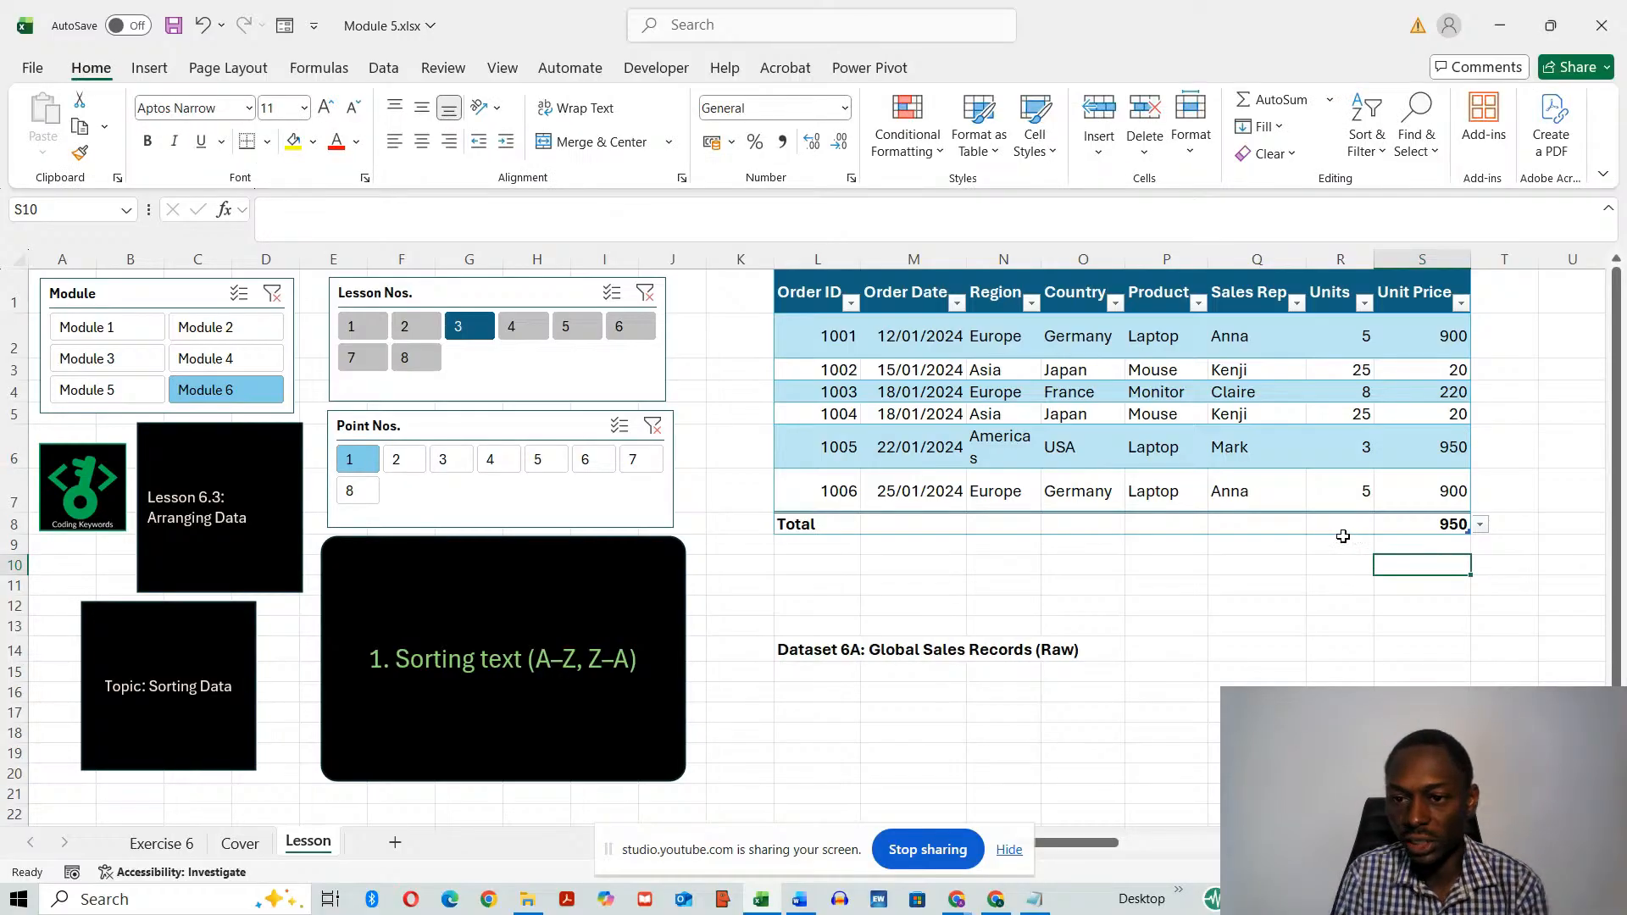
- Set the Units cell in the total row to Average
{"action": "left_click", "coordinate": [1334, 526]}
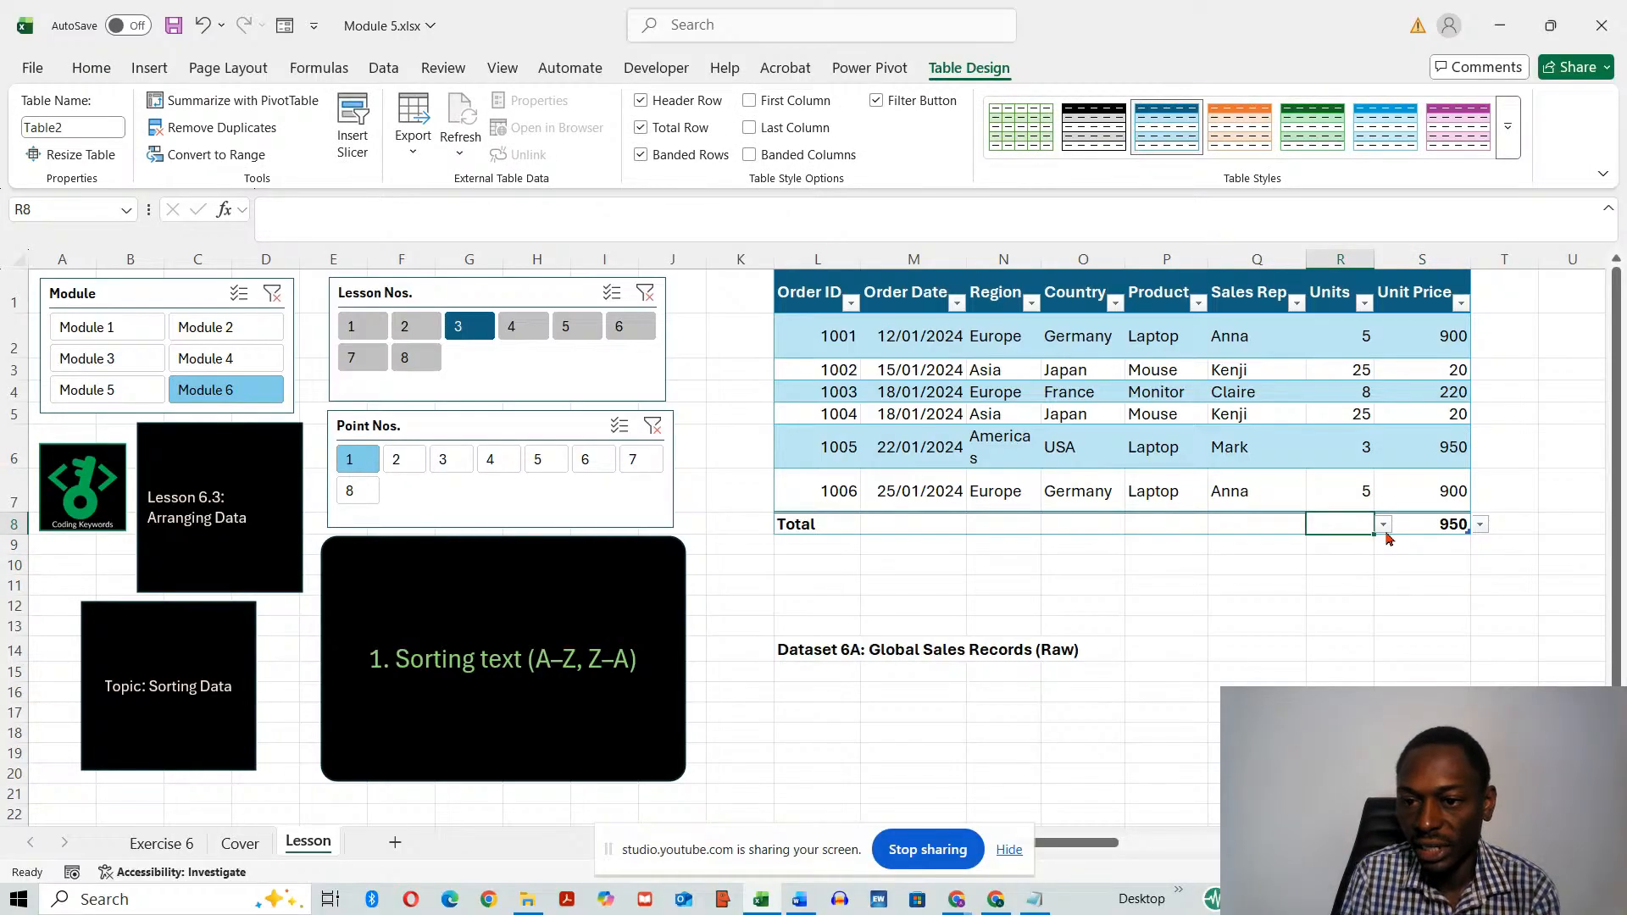
{"action": "left_click", "coordinate": [1385, 526]}
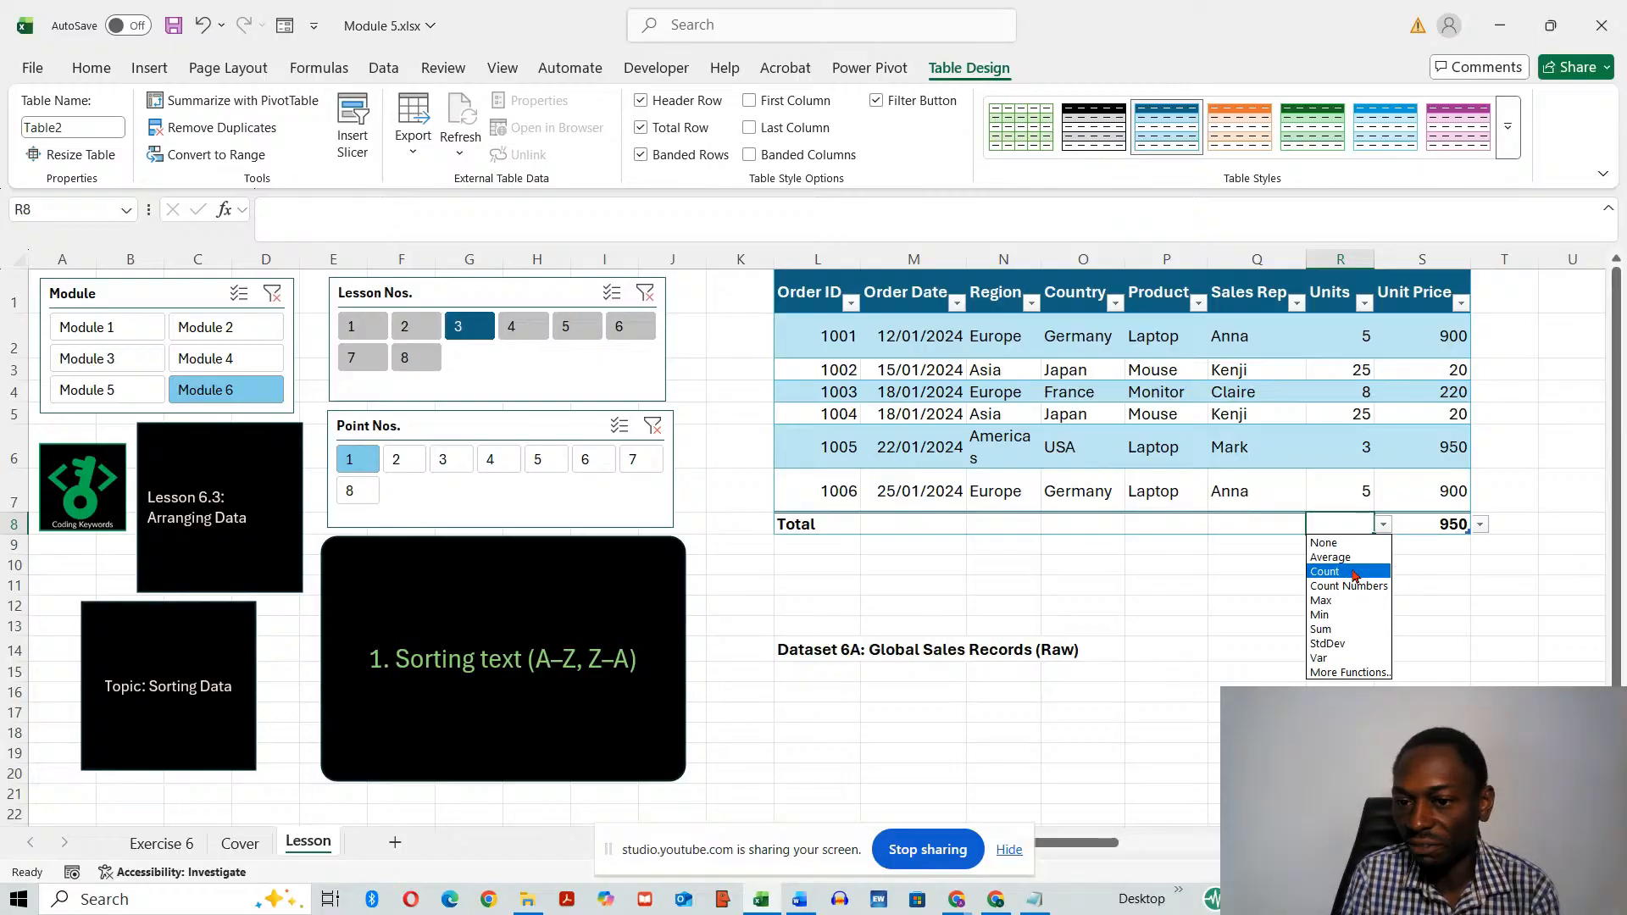
{"action": "left_click", "coordinate": [1353, 559]}
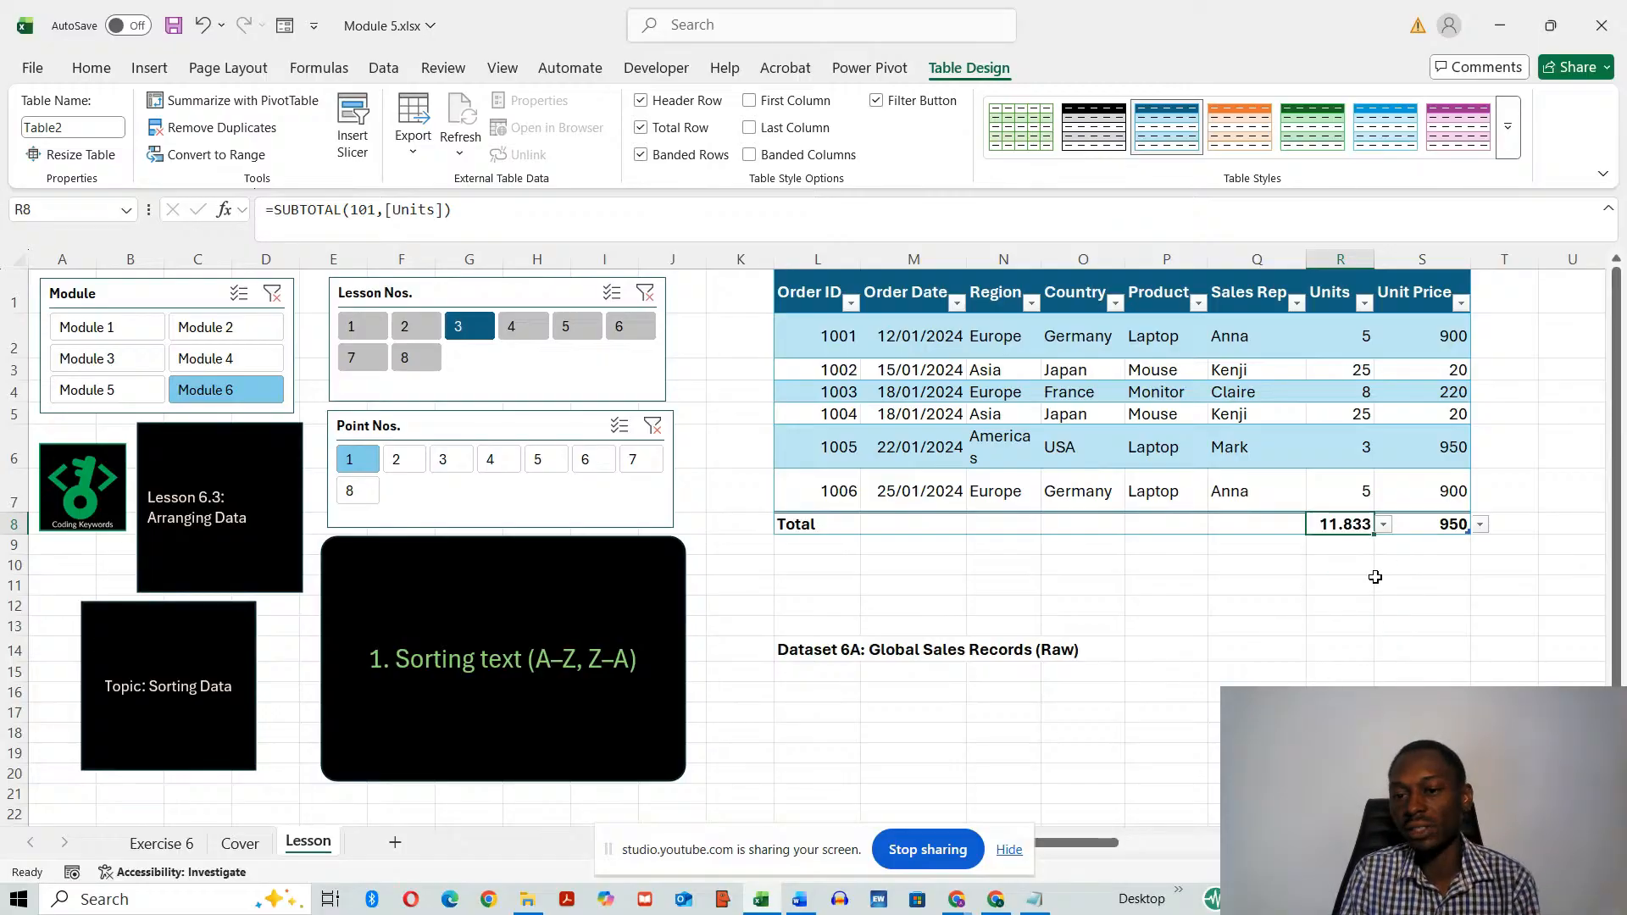
- Review the summary functions available for the Units total, then remove the total row from the sales records table
{"action": "left_click", "coordinate": [1385, 525]}
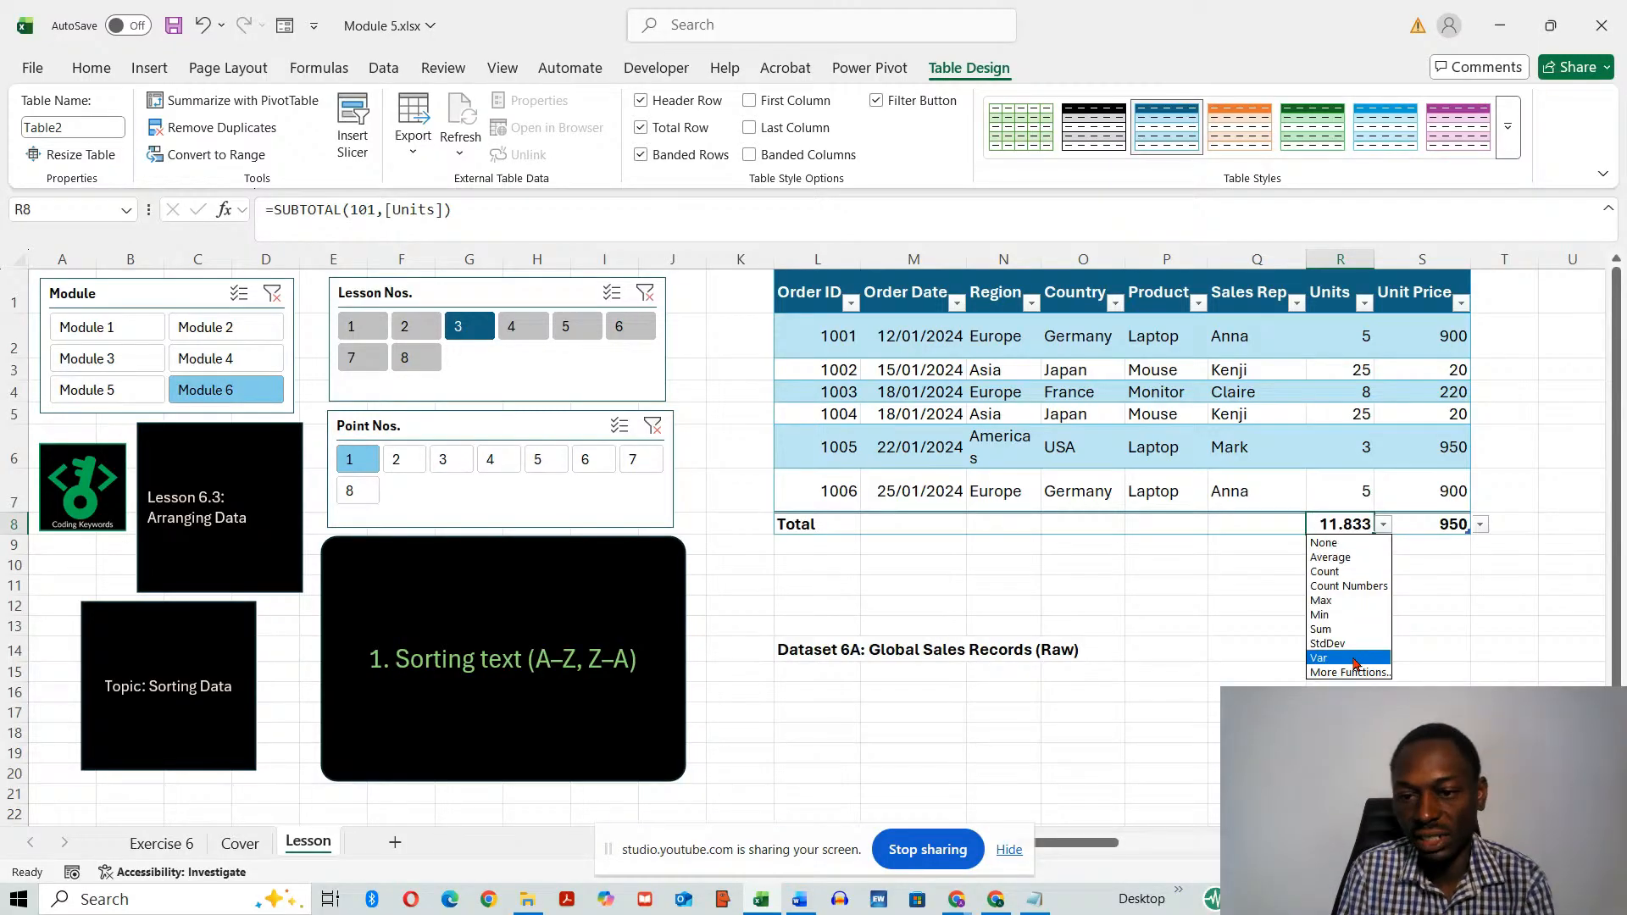
{"action": "key", "text": "Escape"}
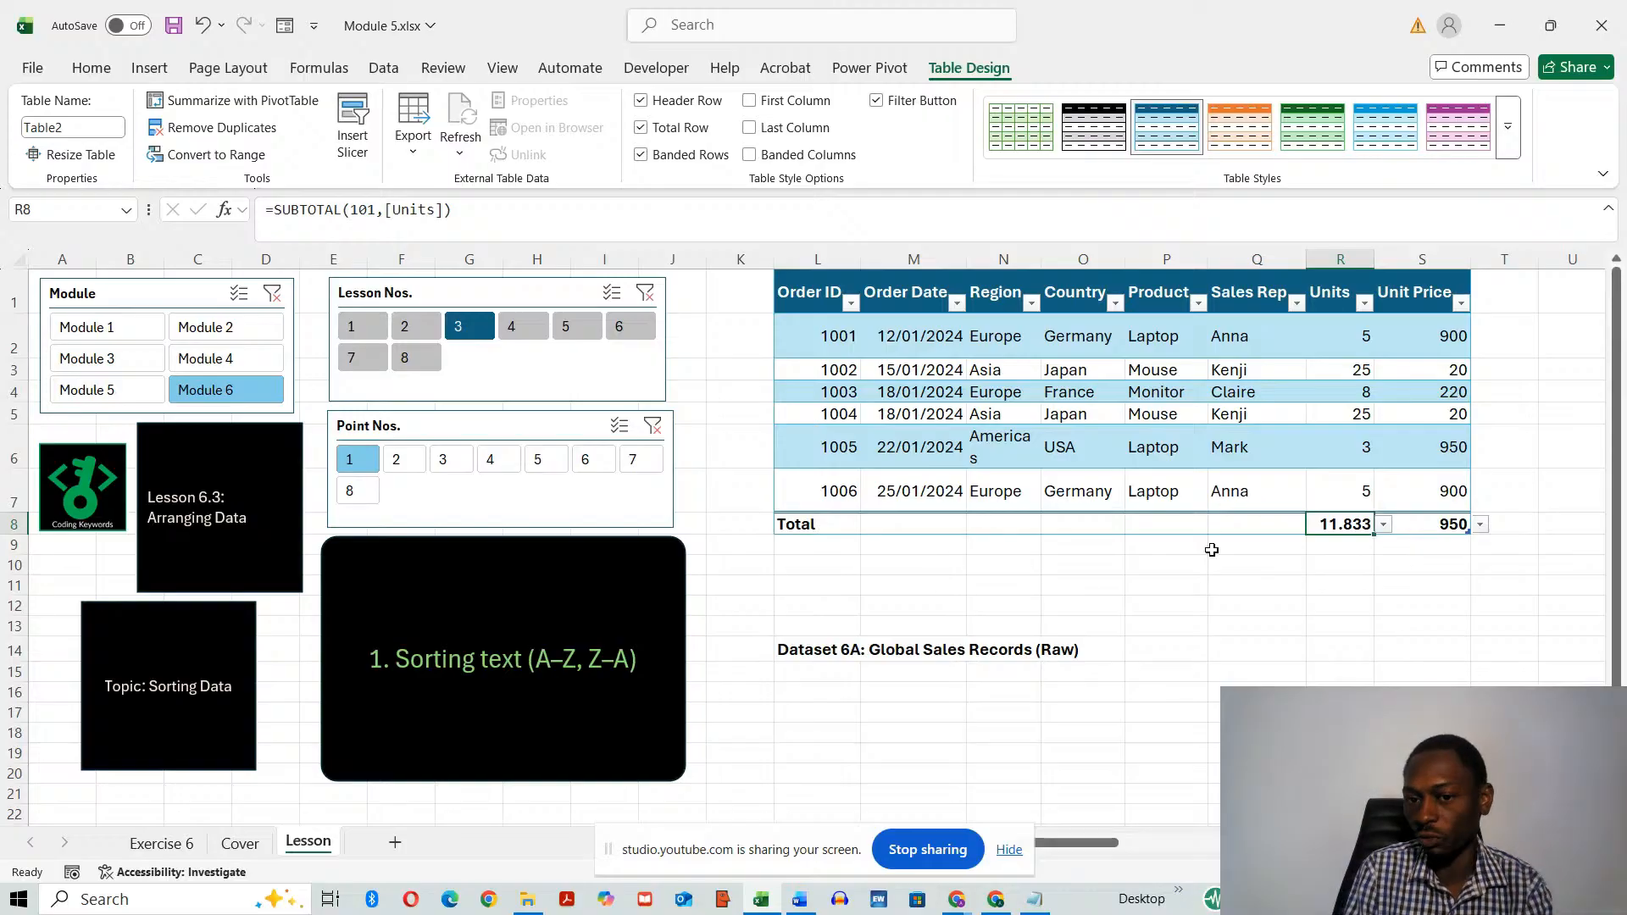
{"action": "left_click", "coordinate": [642, 128]}
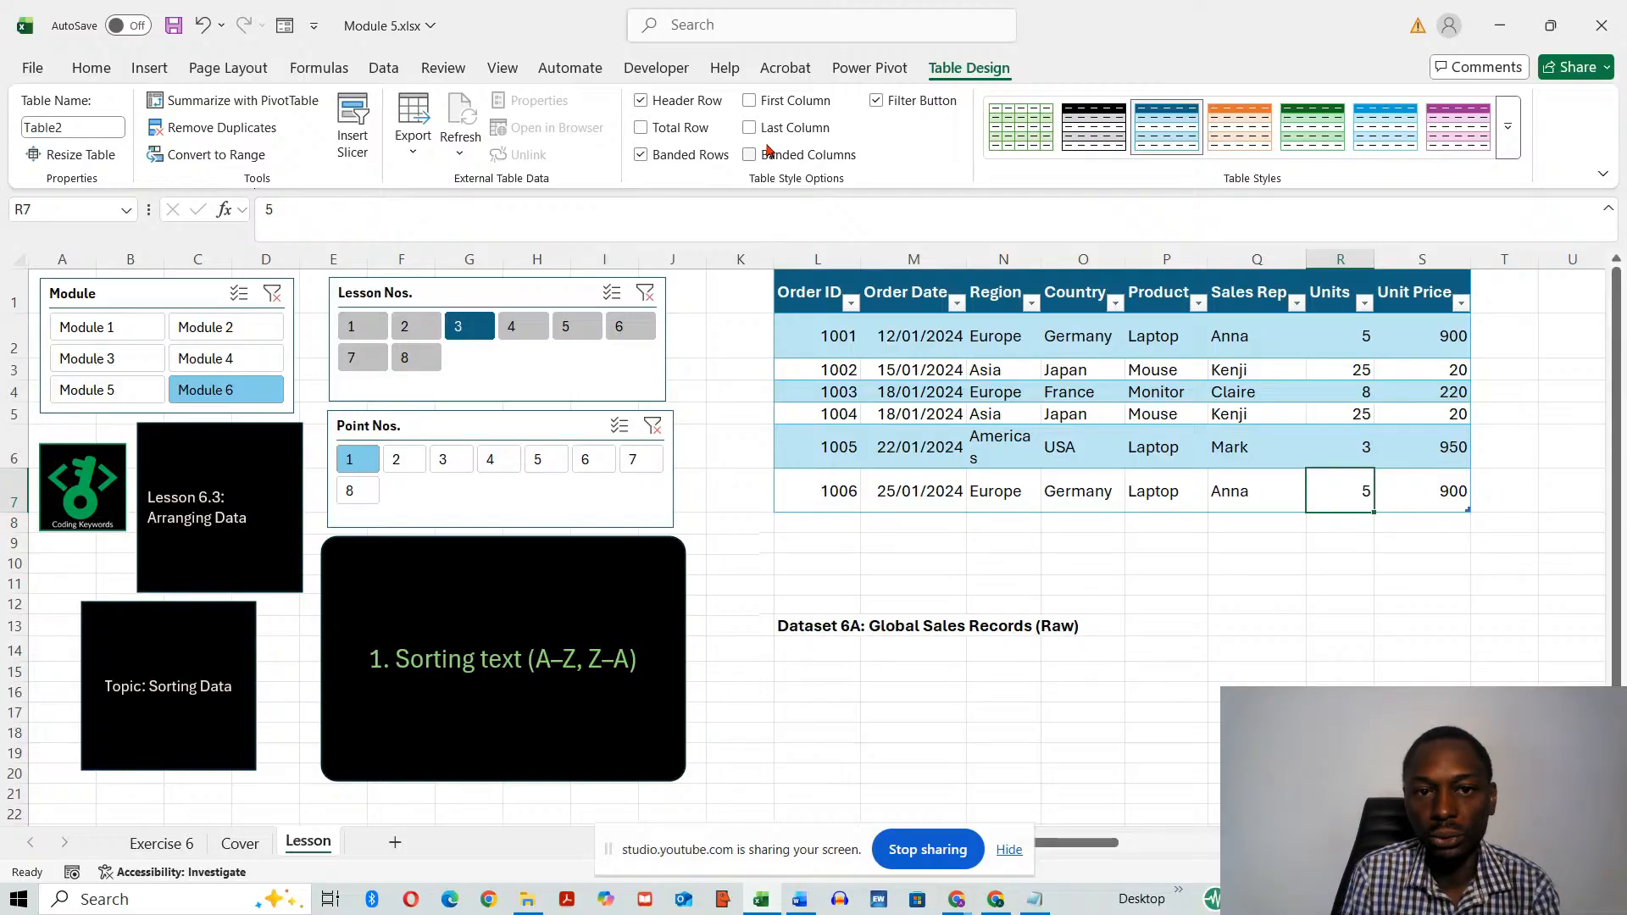
- Try the First Column, Last Column and Banded Columns style options on the table one at a time, switching each off again
{"action": "left_click", "coordinate": [751, 102]}
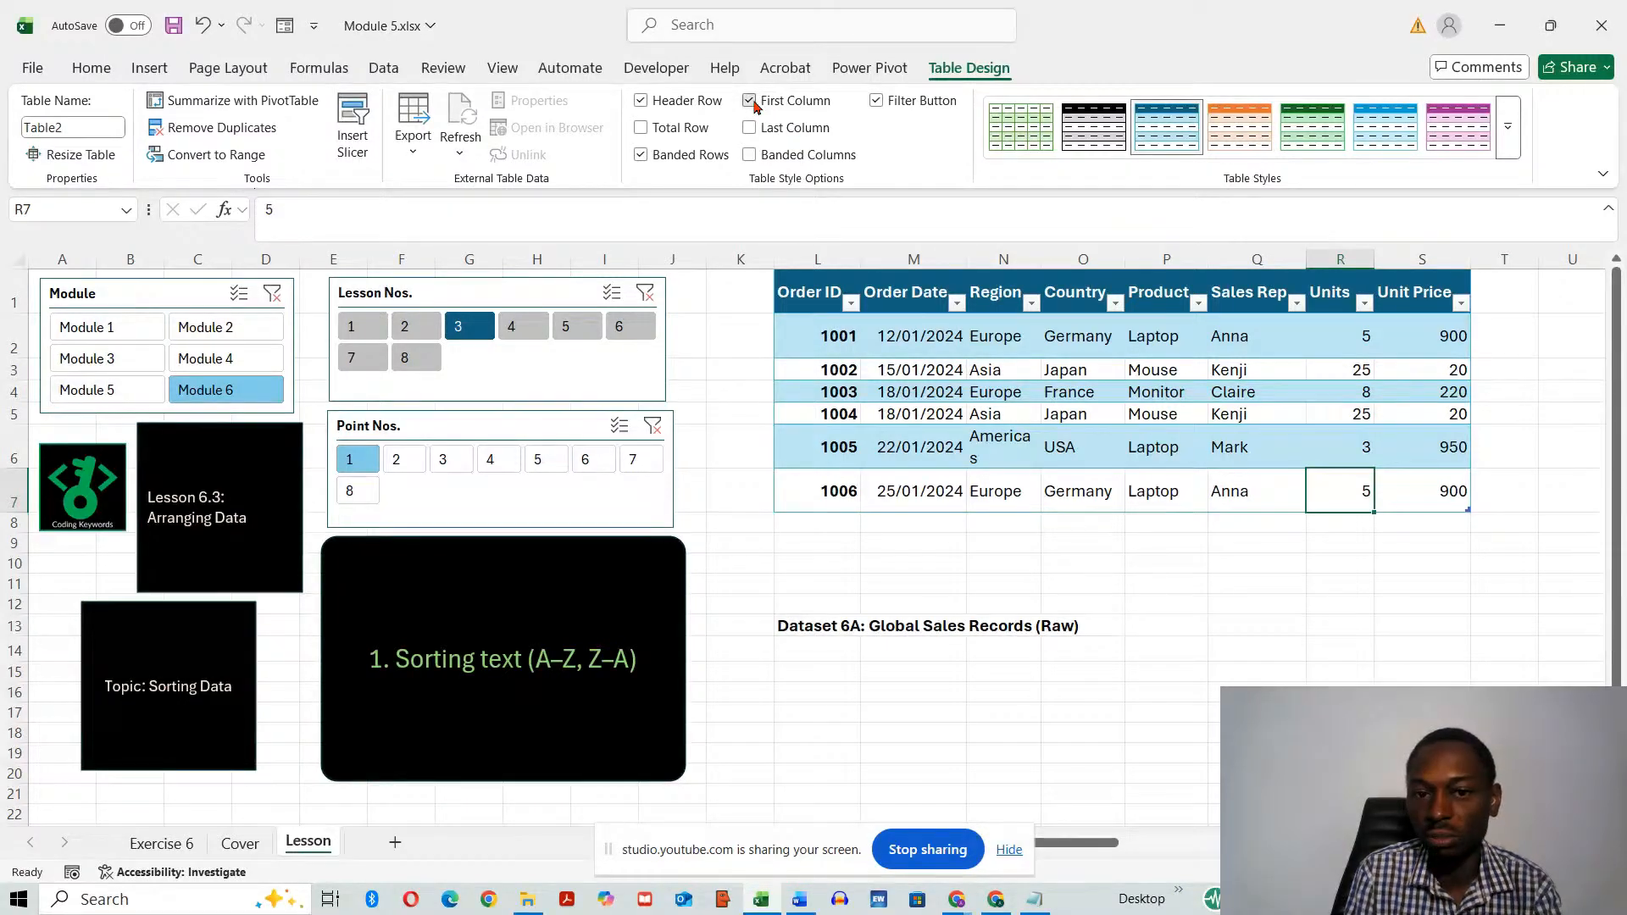
{"action": "left_click", "coordinate": [751, 102]}
{"action": "left_click", "coordinate": [751, 128]}
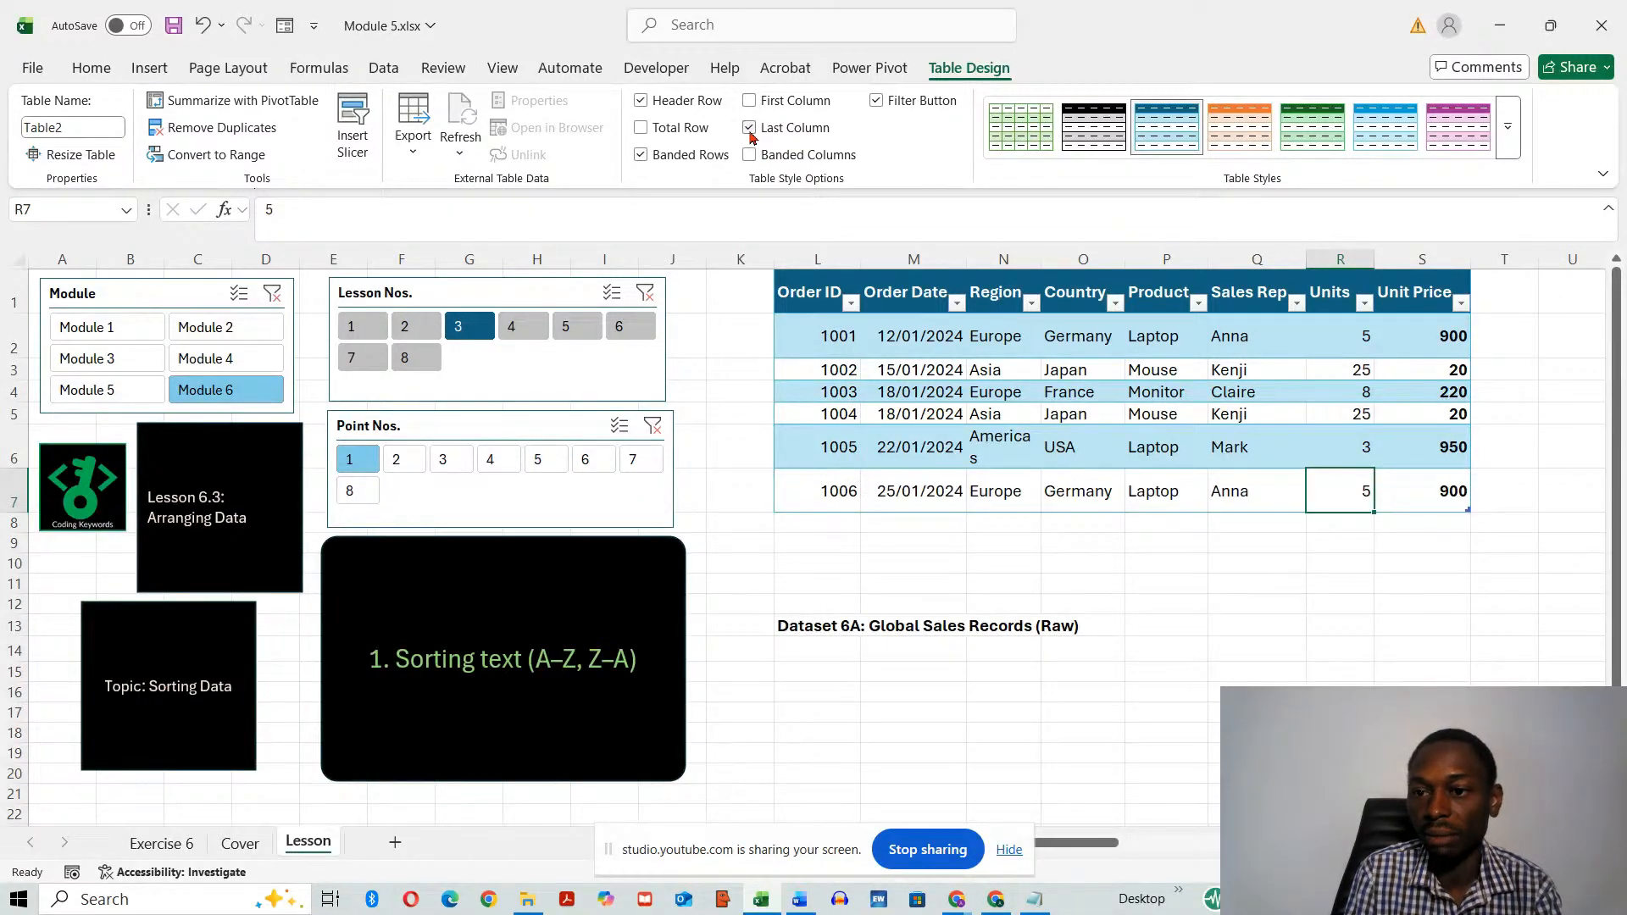
{"action": "left_click", "coordinate": [750, 128]}
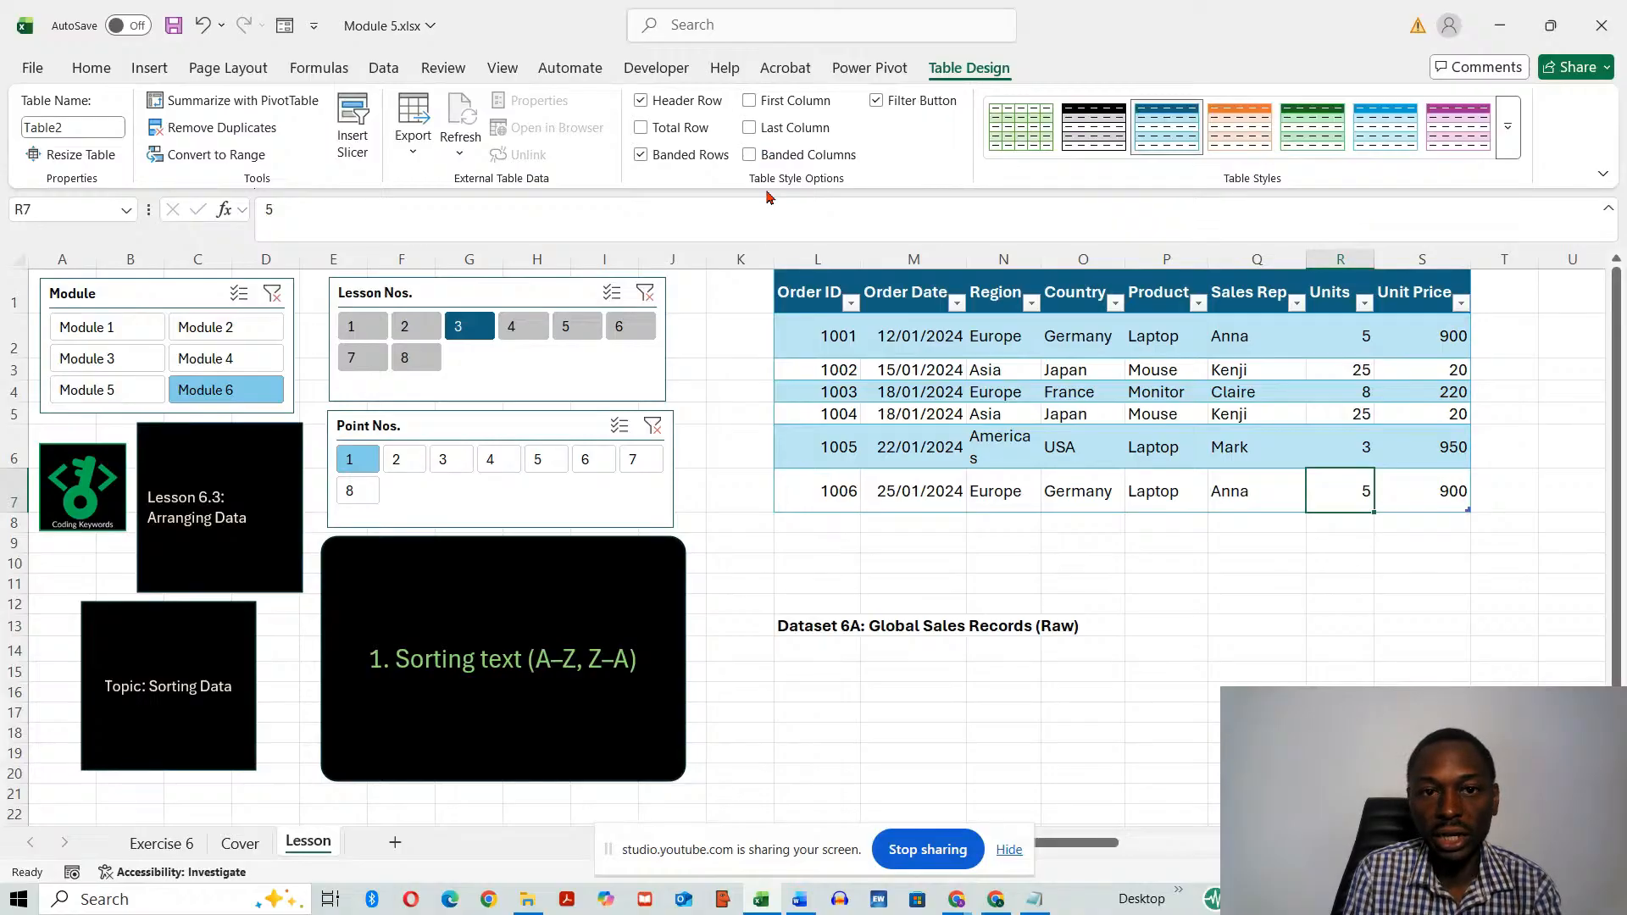
{"action": "left_click", "coordinate": [751, 156]}
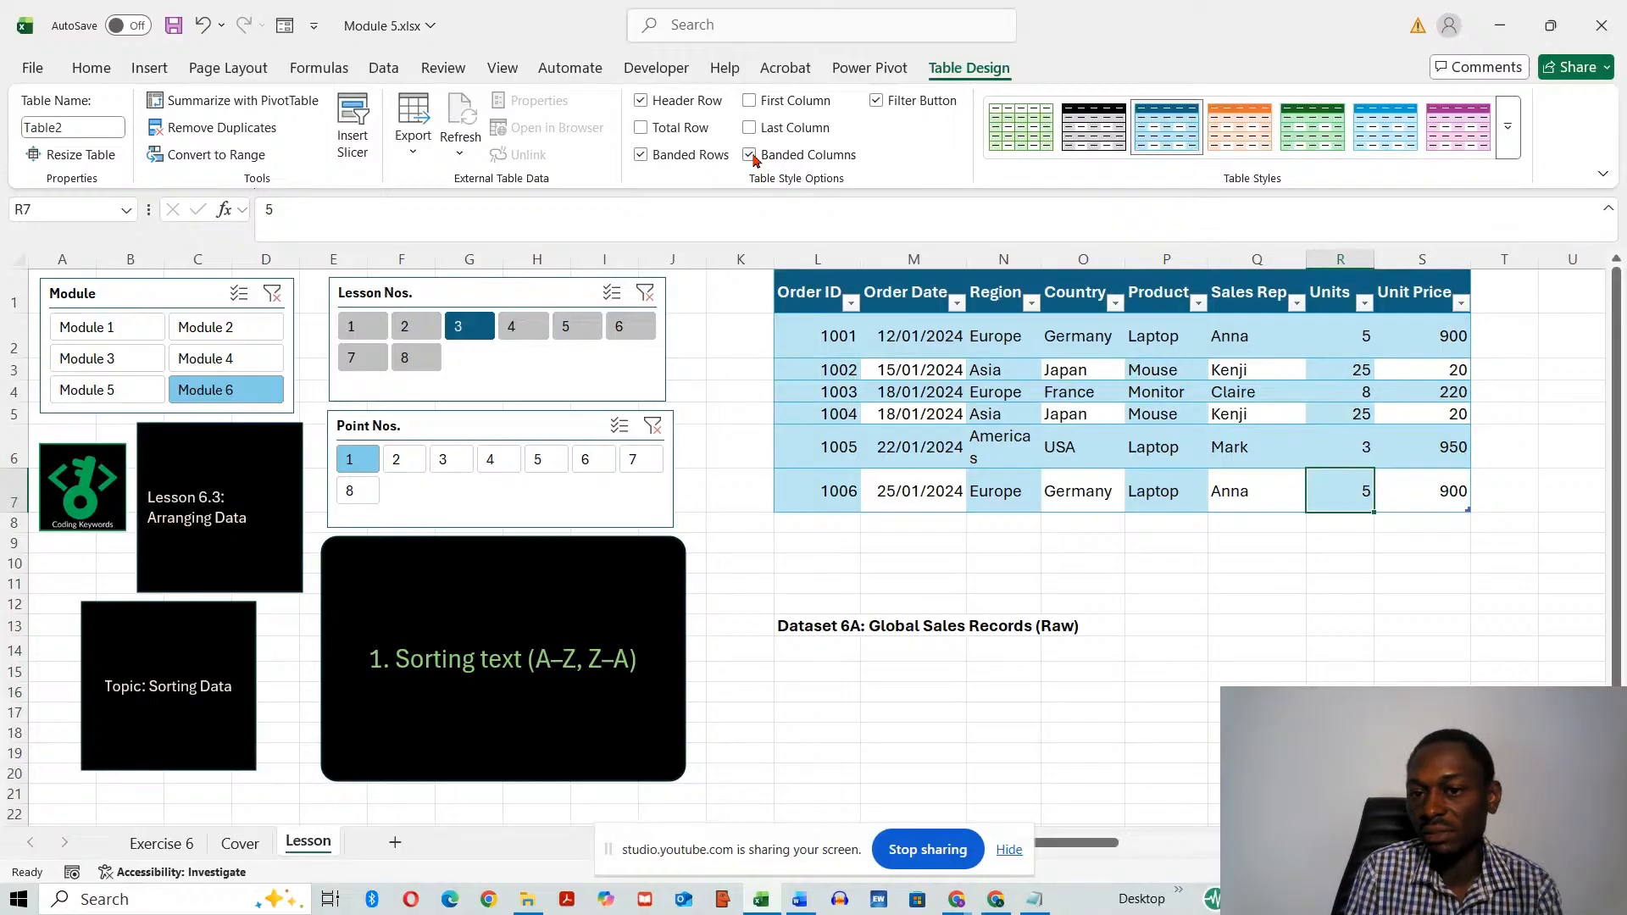
{"action": "left_click", "coordinate": [750, 156]}
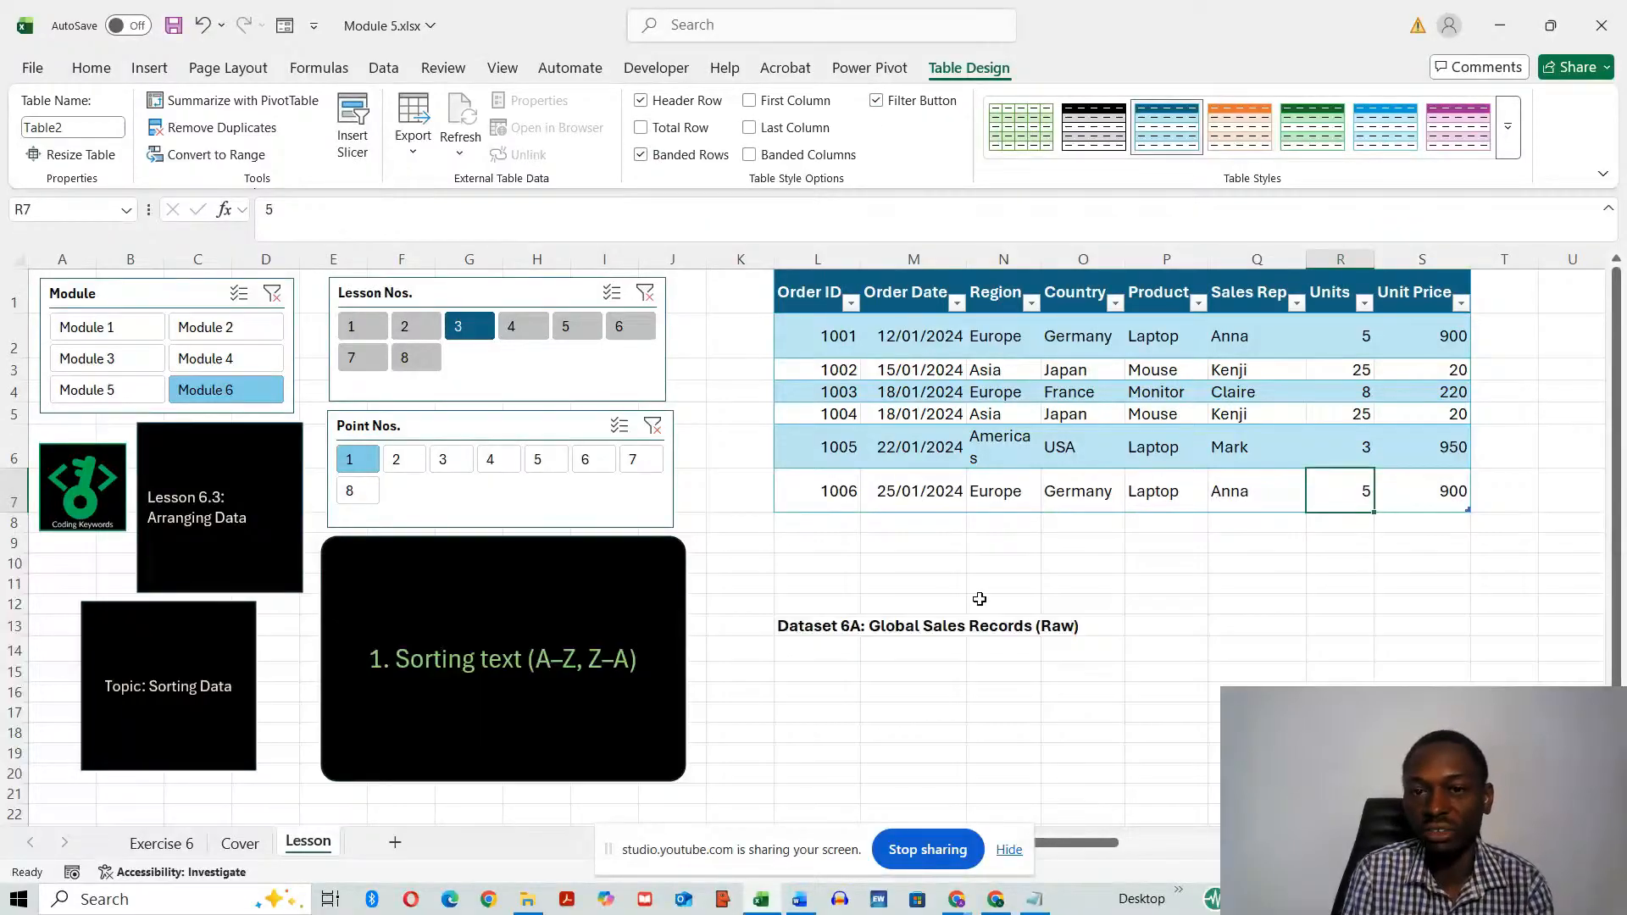
- Apply the orange table style to the sales records and add a column headed "New col" after Unit Price
{"action": "left_click", "coordinate": [1246, 123]}
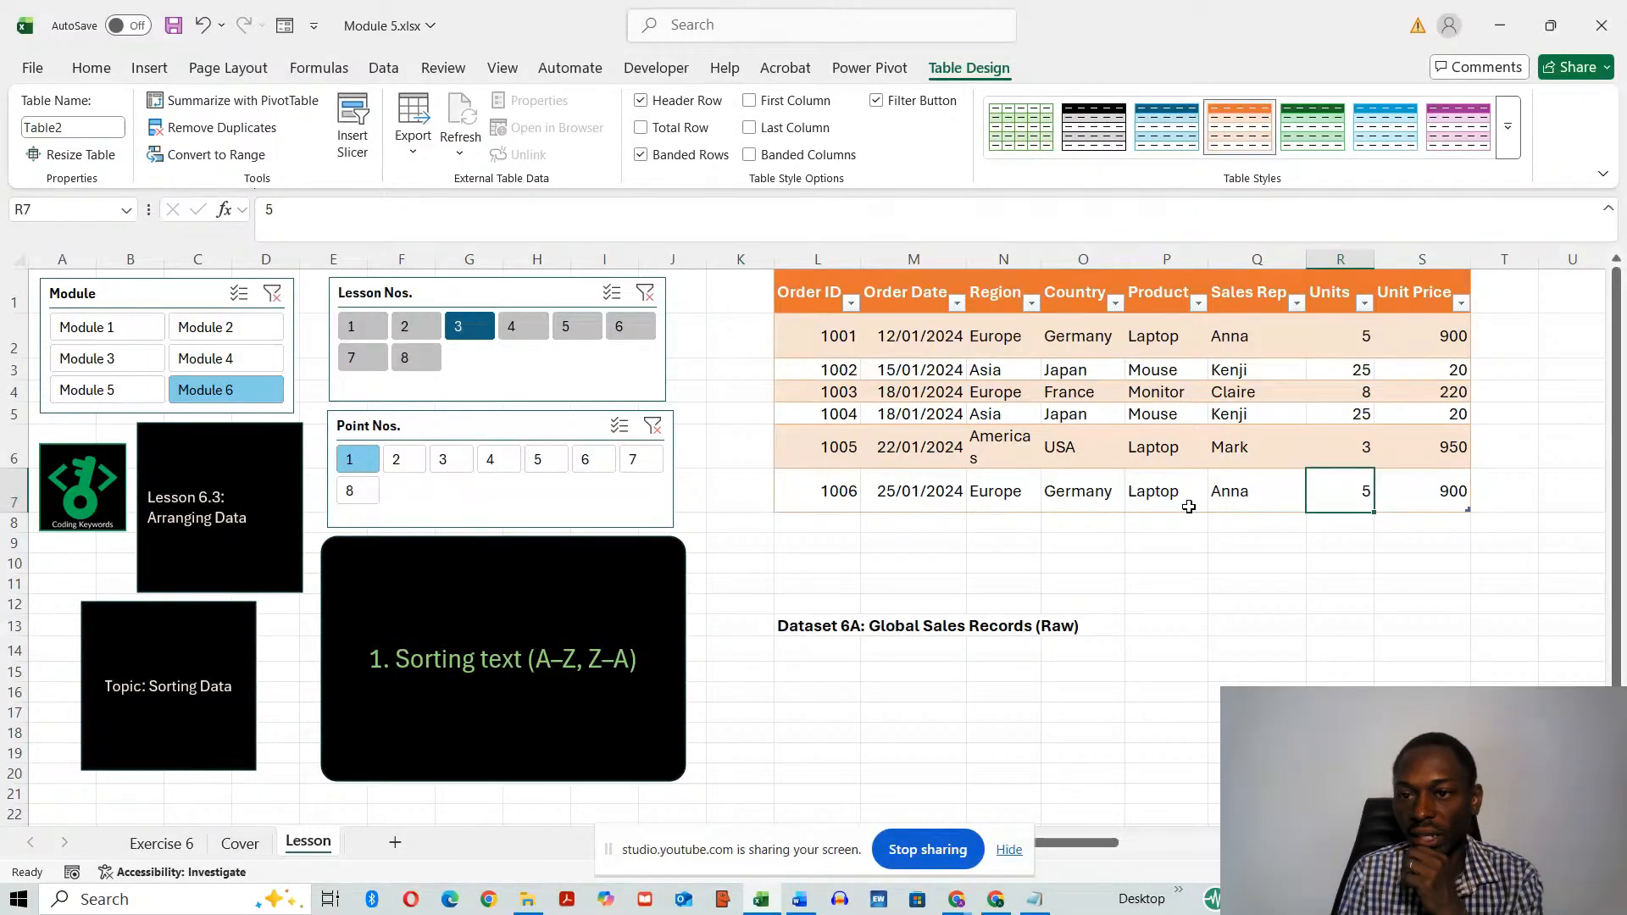
{"action": "left_click", "coordinate": [1510, 337]}
{"action": "left_click", "coordinate": [1513, 290]}
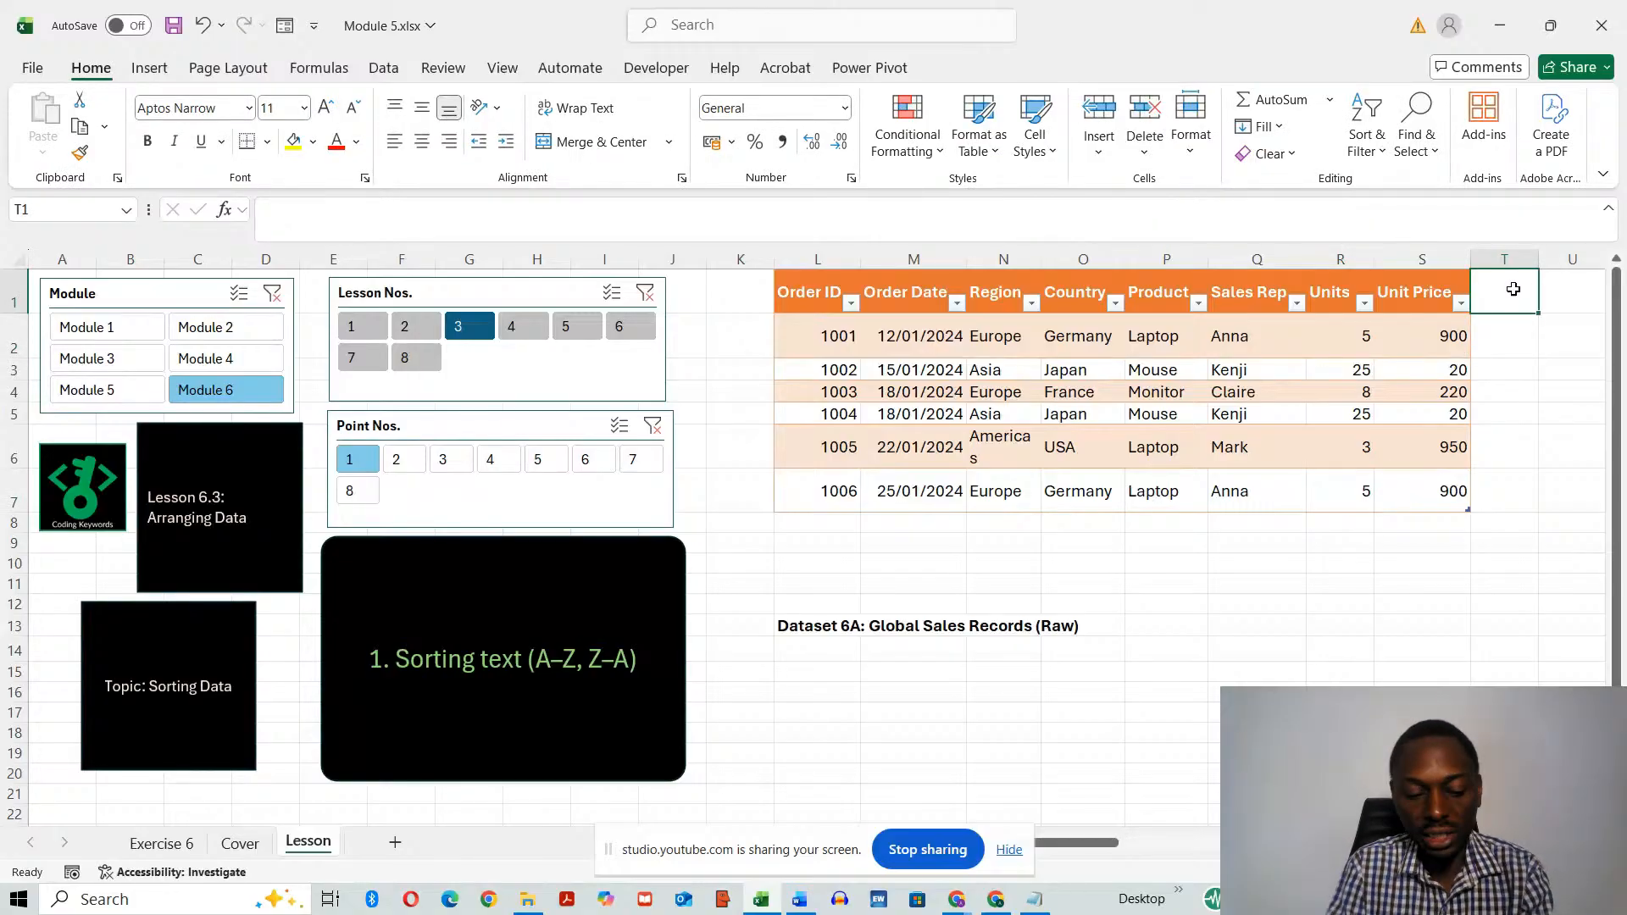
{"action": "type", "text": "New co"}
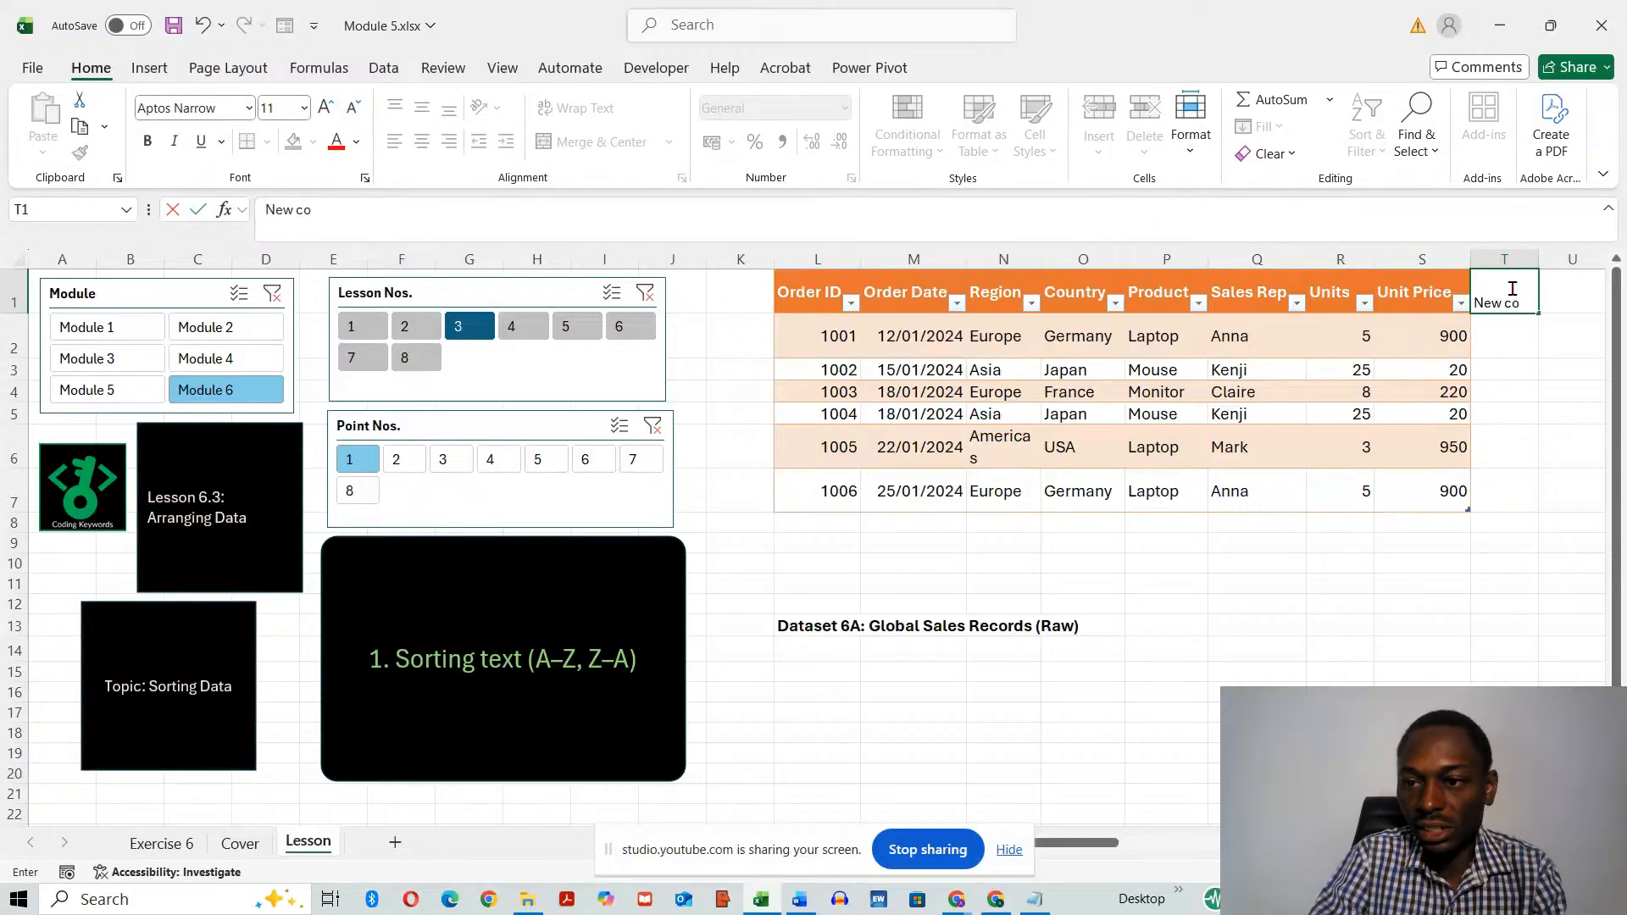
{"action": "type", "text": "l"}
{"action": "key", "text": "Return"}
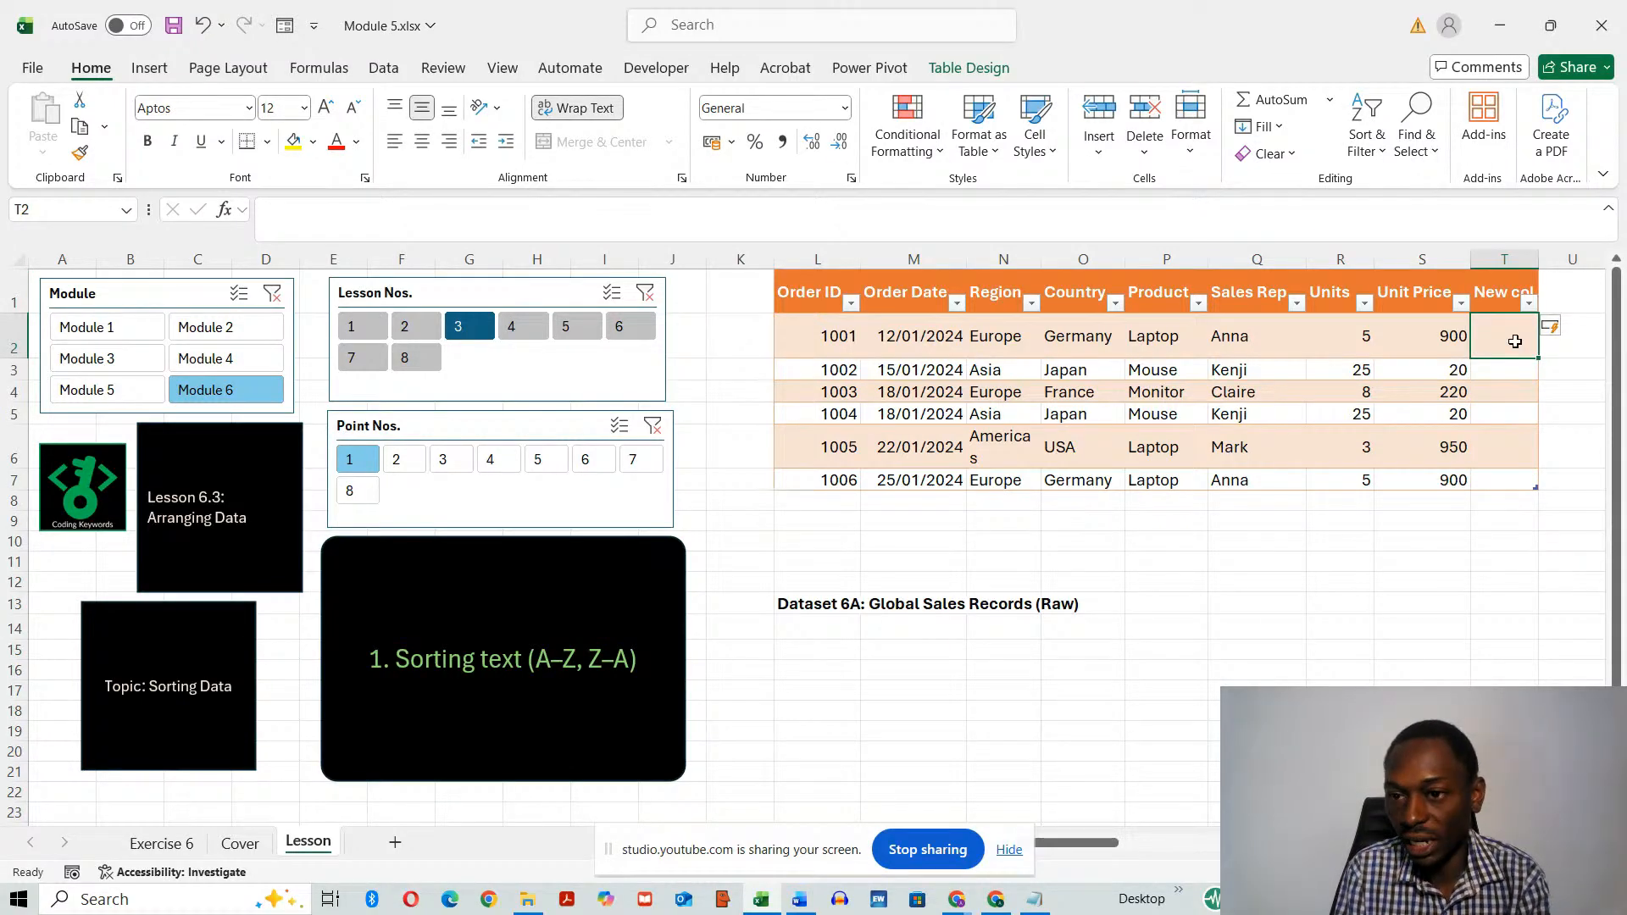
{"action": "type", "text": "="}
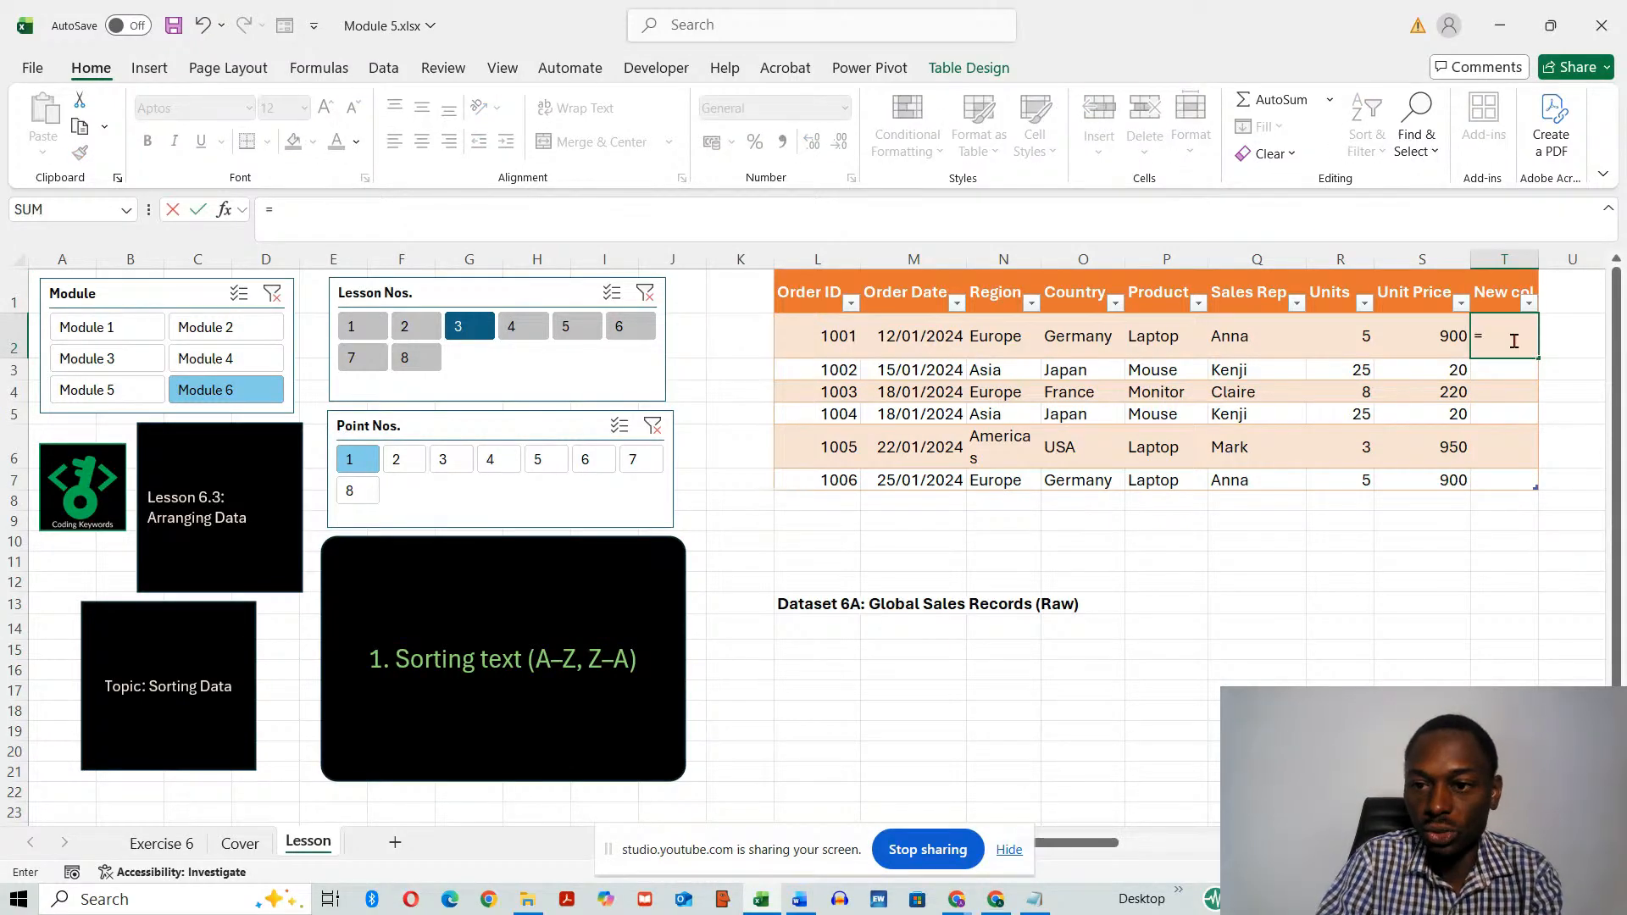
{"action": "left_click", "coordinate": [1347, 337]}
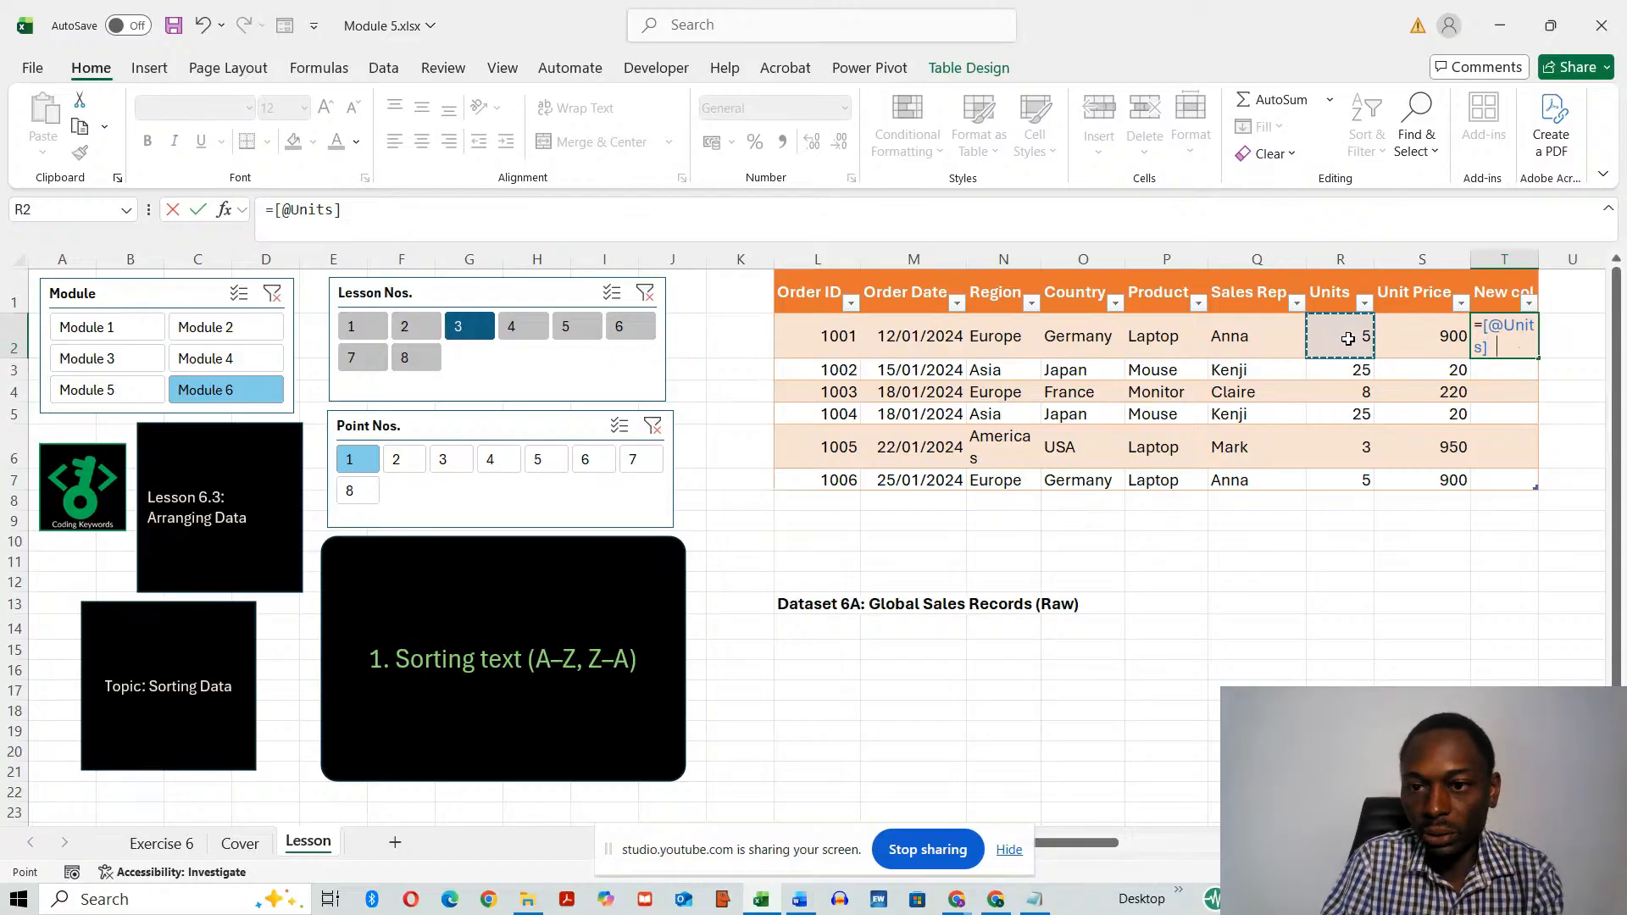
{"action": "type", "text": "+"}
{"action": "left_click", "coordinate": [1436, 346]}
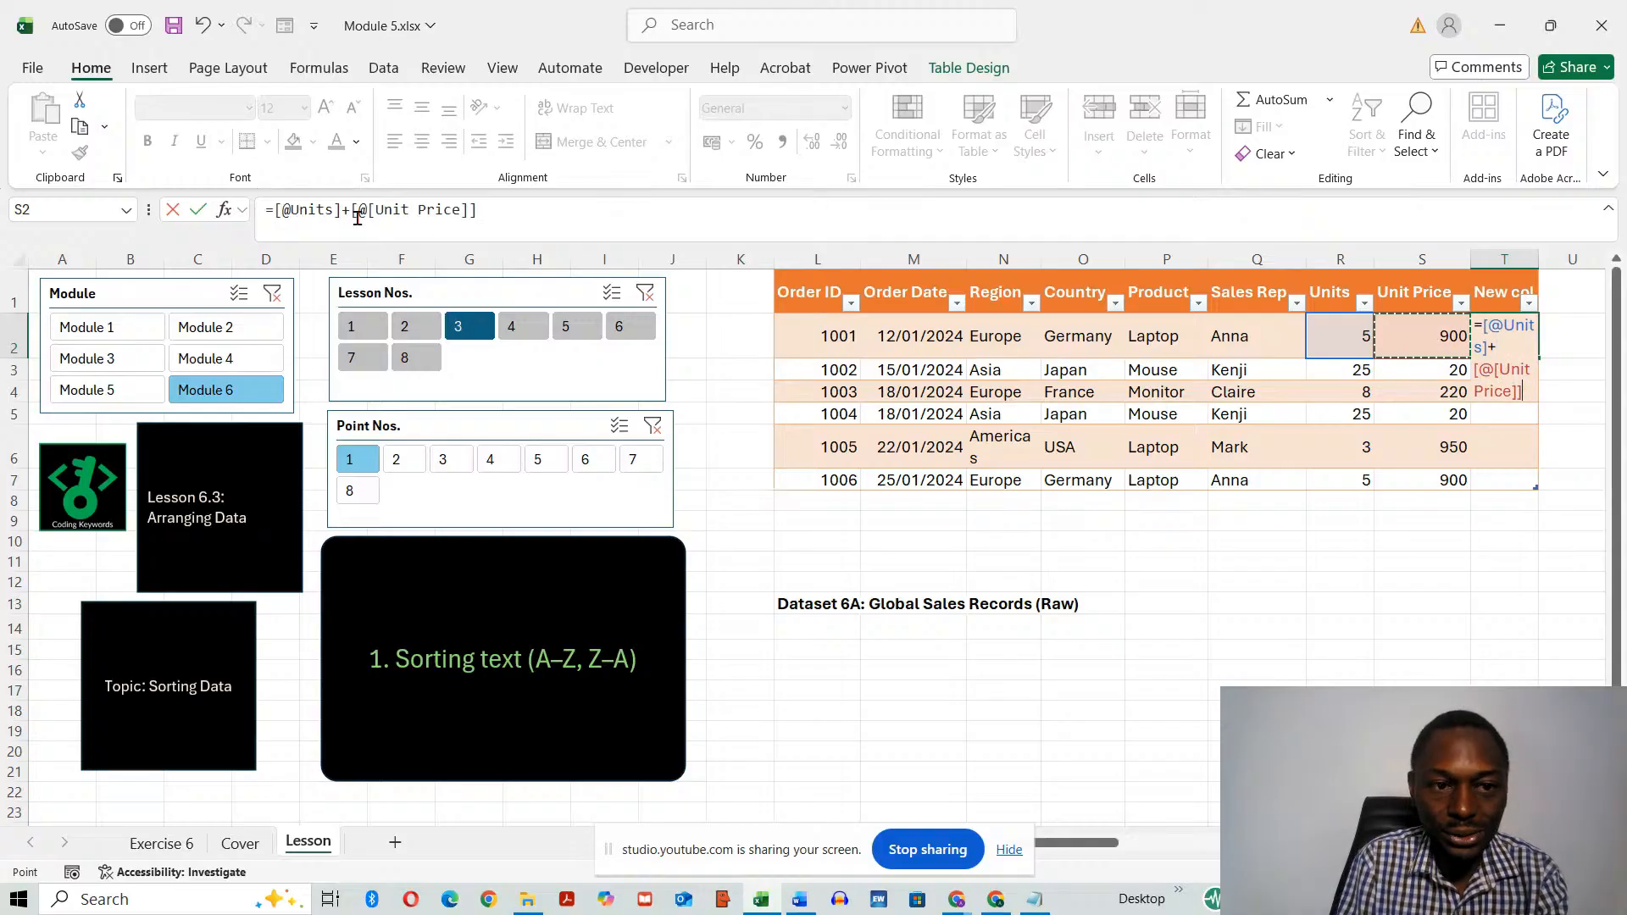
{"action": "key", "text": "F2"}
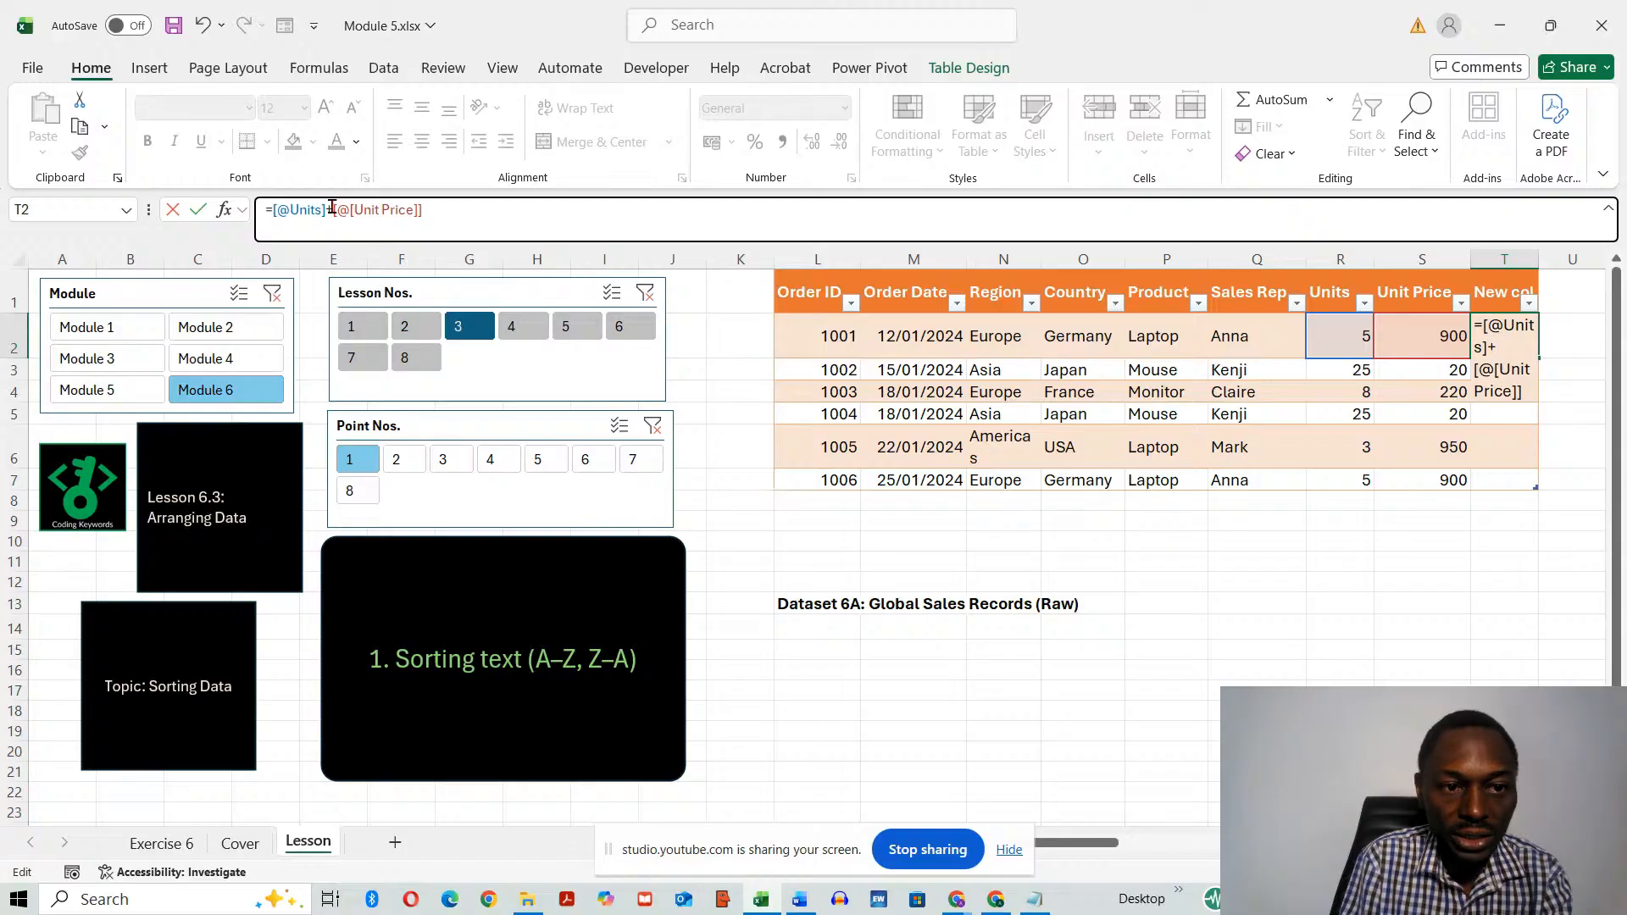
{"action": "key", "text": "BackSpace"}
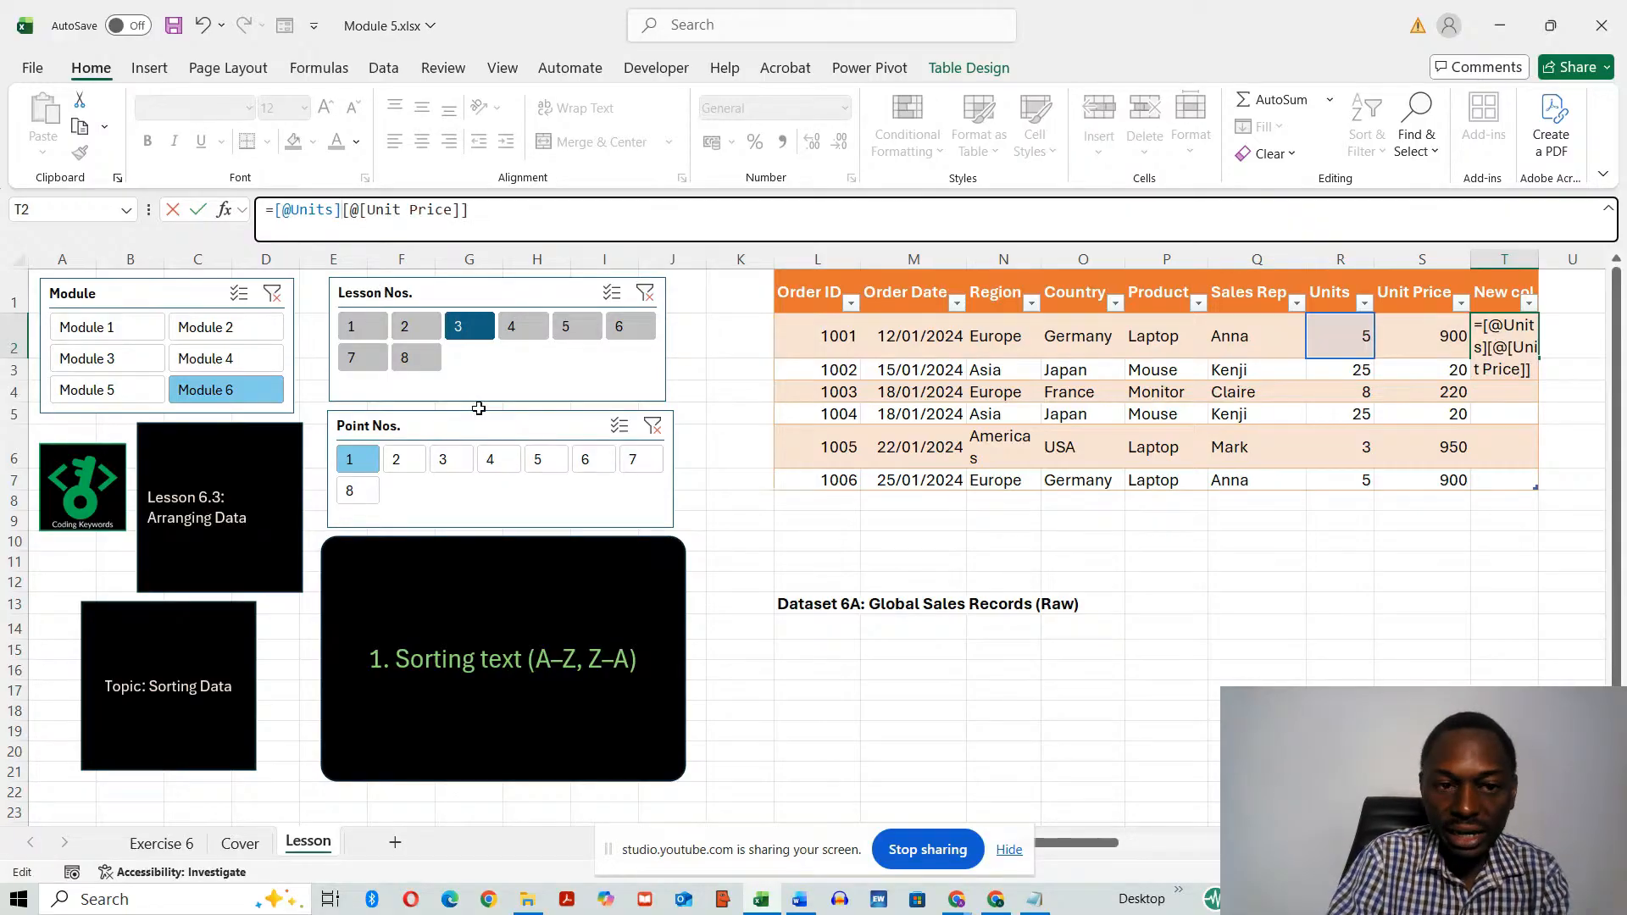
{"action": "type", "text": "*"}
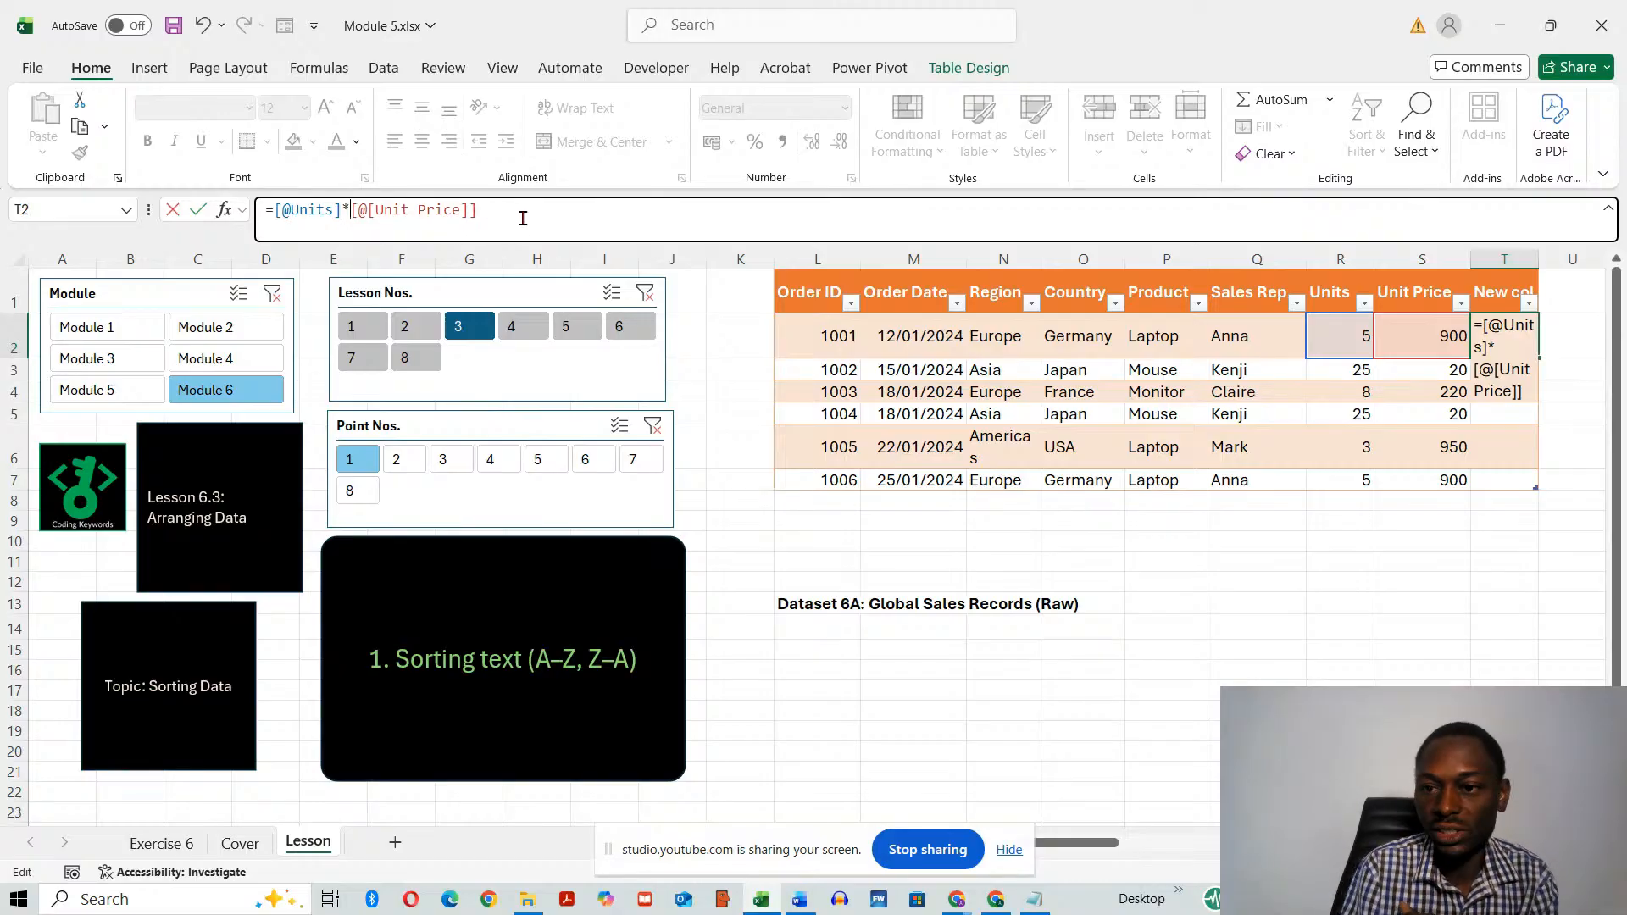
{"action": "key", "text": "Return"}
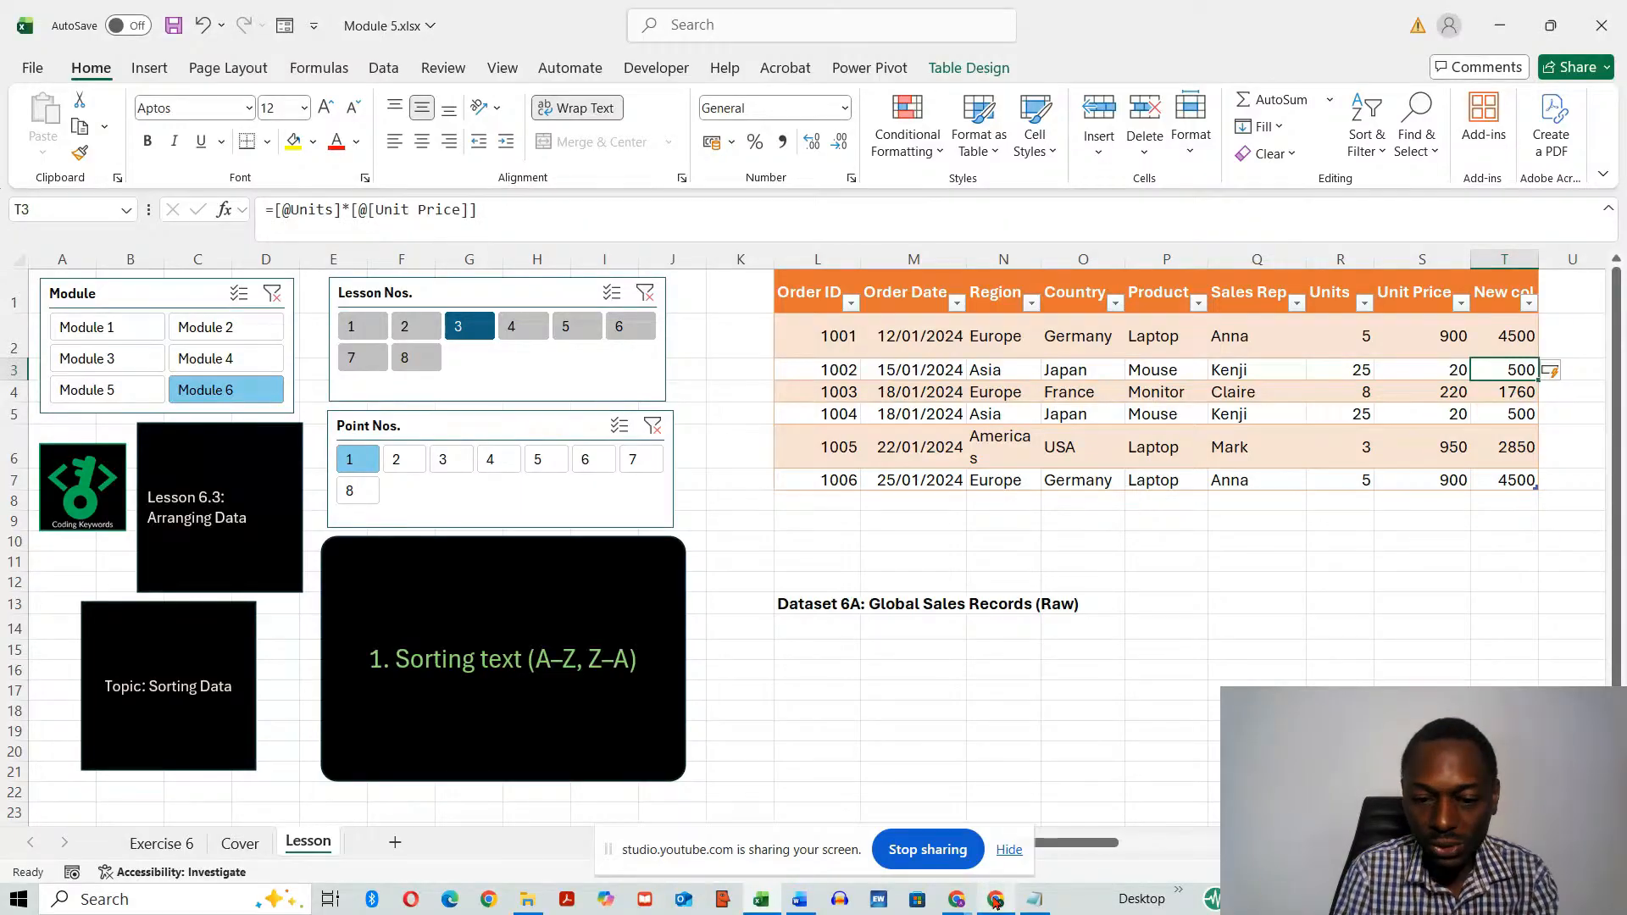
- Switch to YouTube Studio to check the live stream and its chat, and return to the Excel workbook
{"action": "mouse_move", "coordinate": [961, 909]}
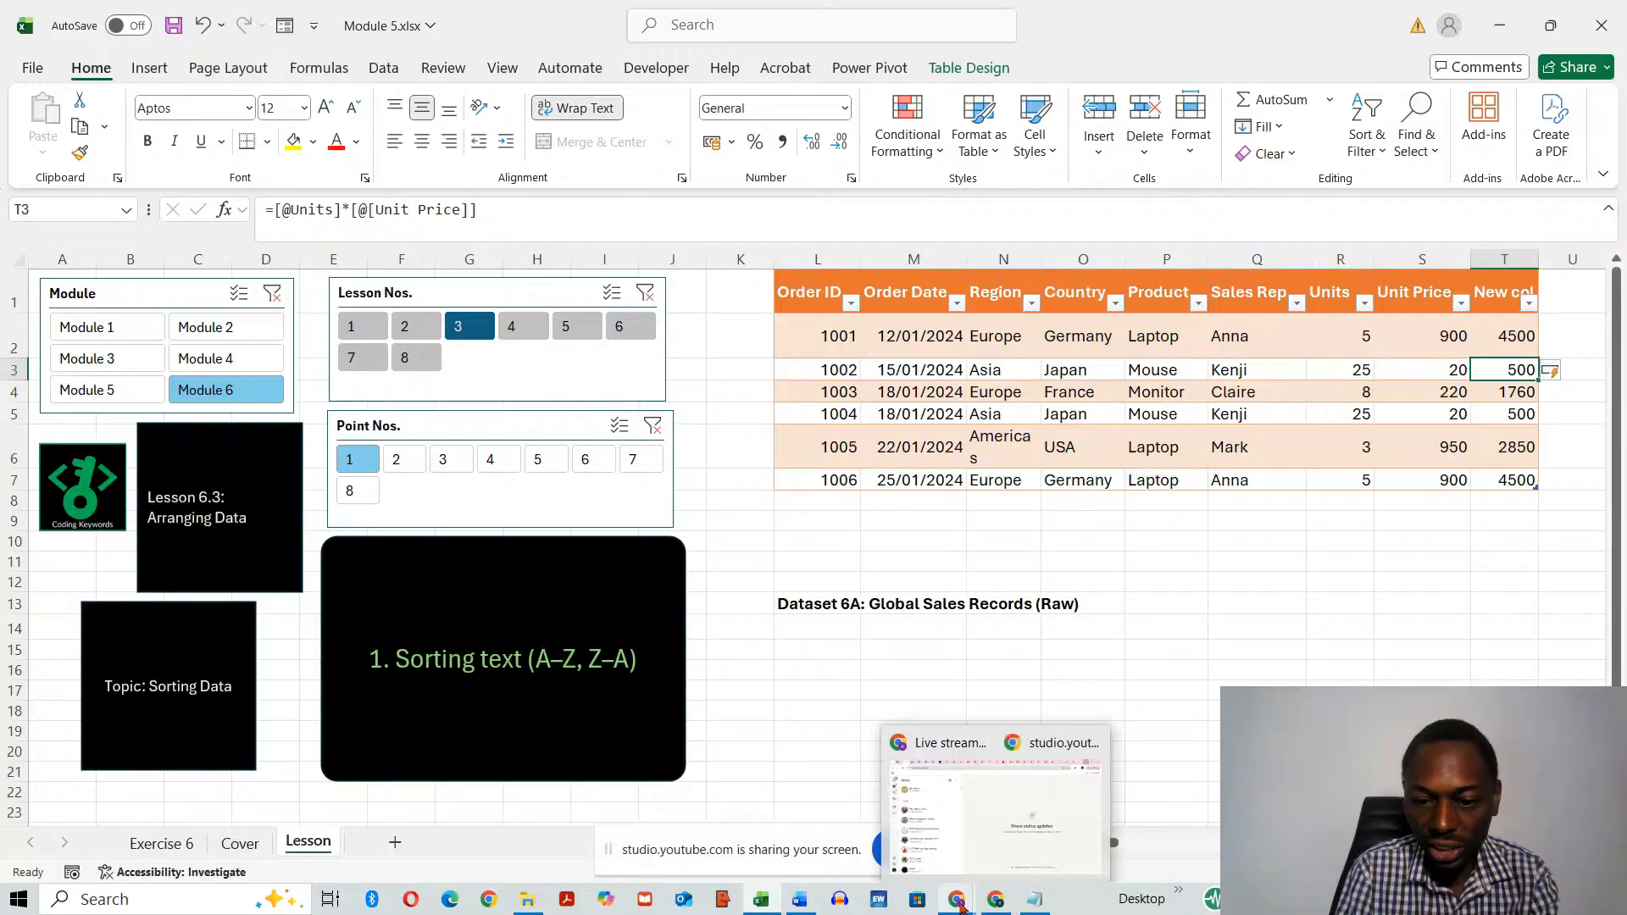
{"action": "left_click", "coordinate": [943, 813]}
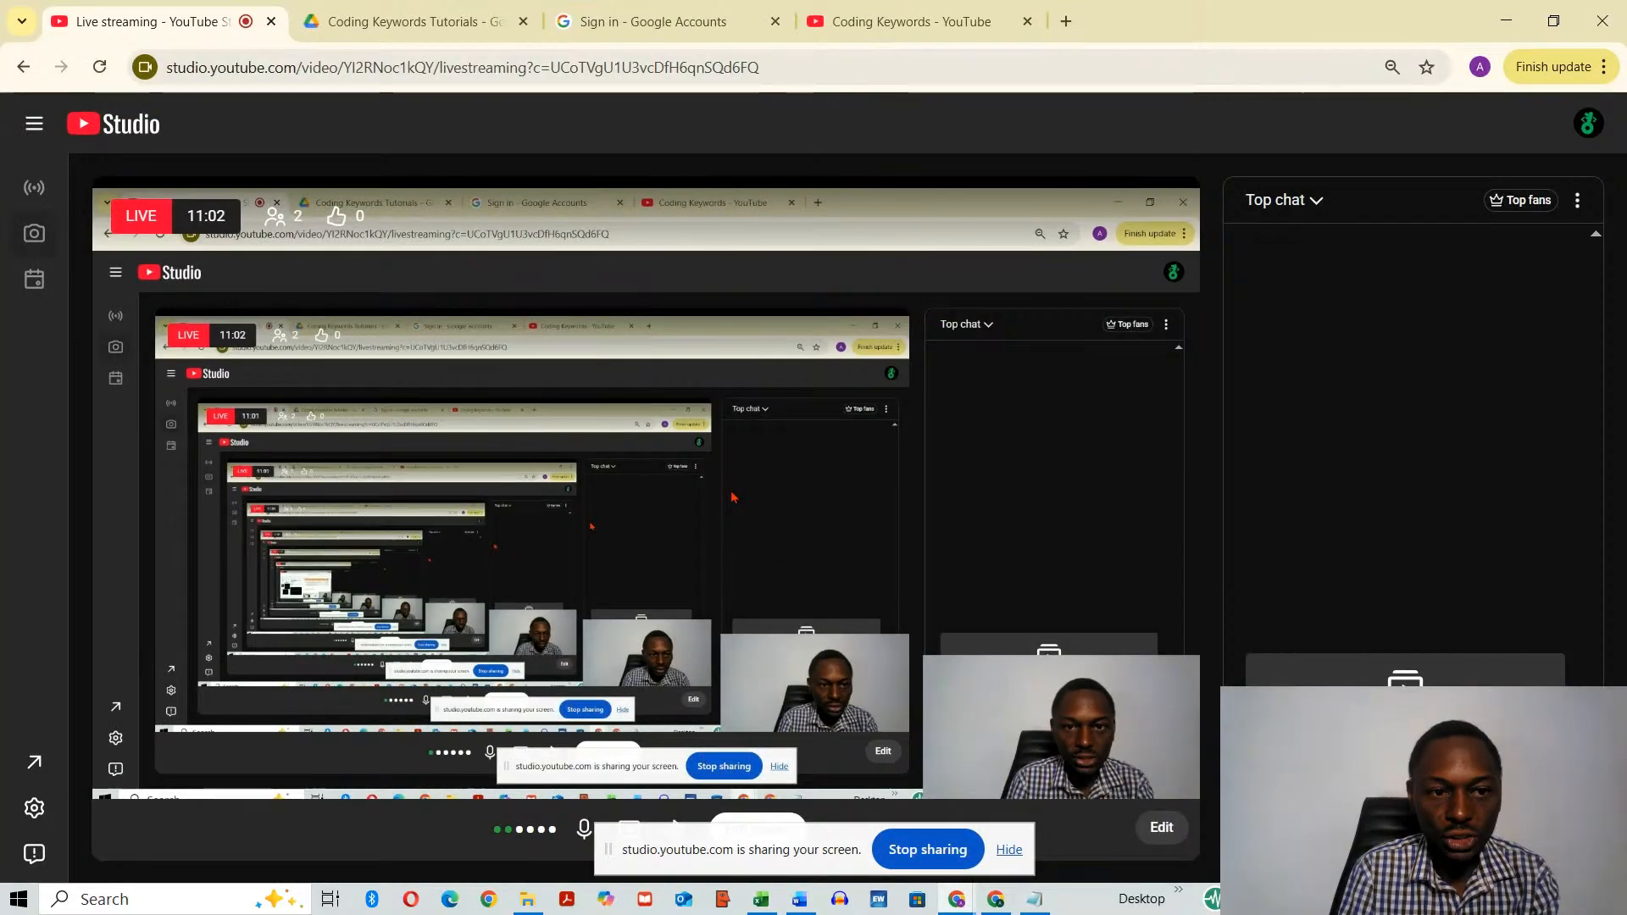
{"action": "key", "text": "alt+Tab"}
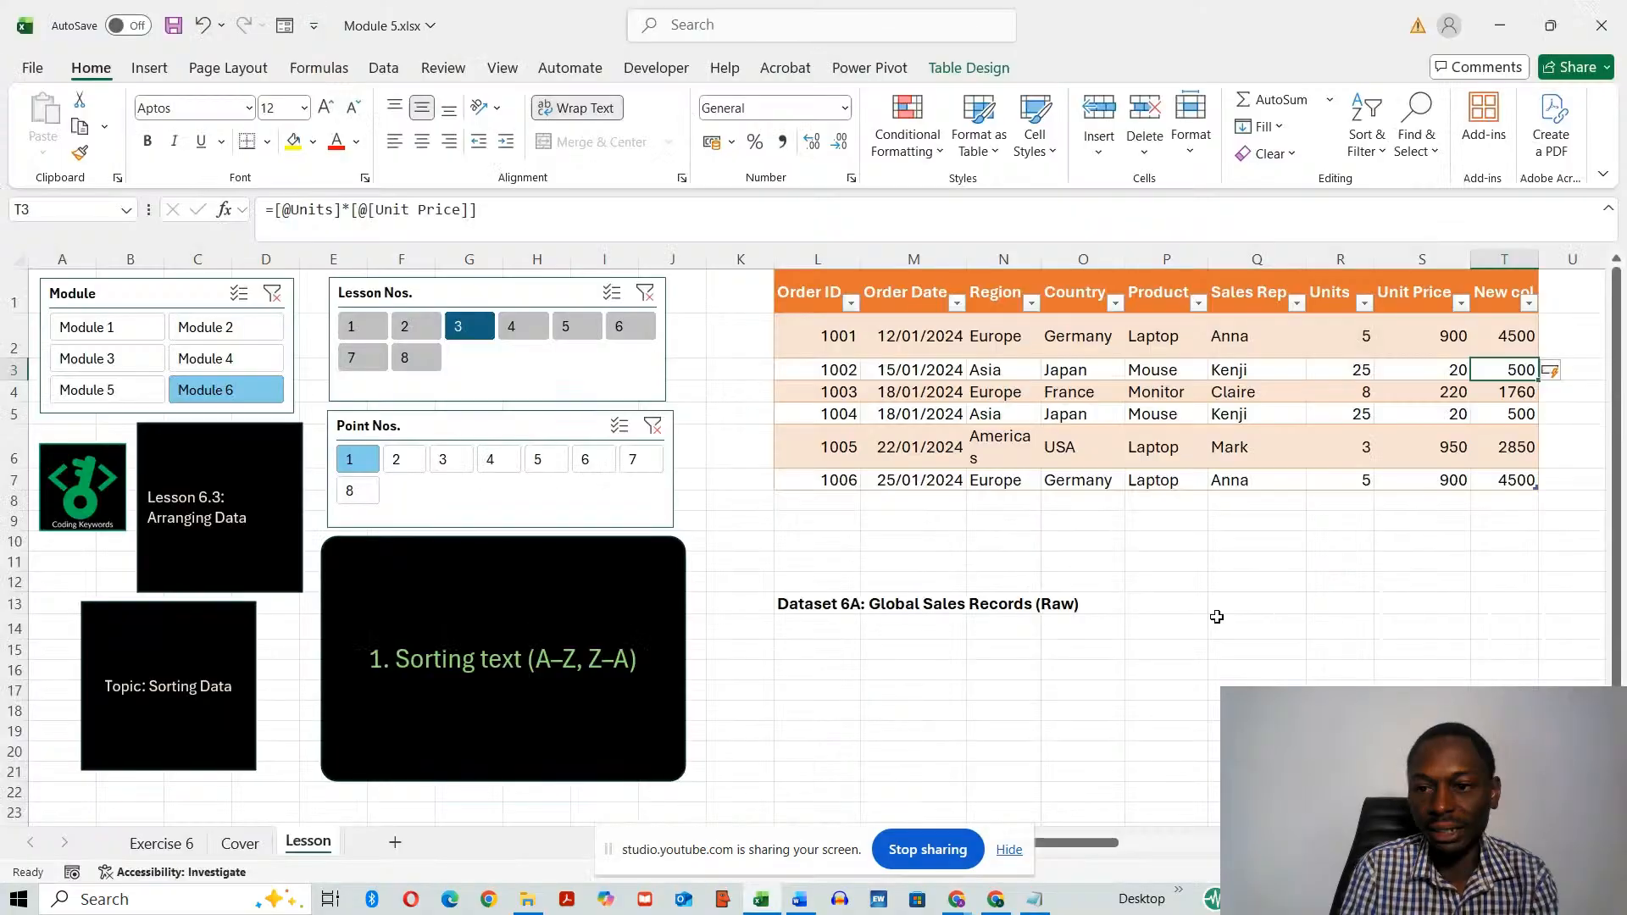
- Present Lesson 6.3 points 2 to 6 in turn with the Point Nos. slicer, ending on point 6
{"action": "left_click", "coordinate": [1330, 630]}
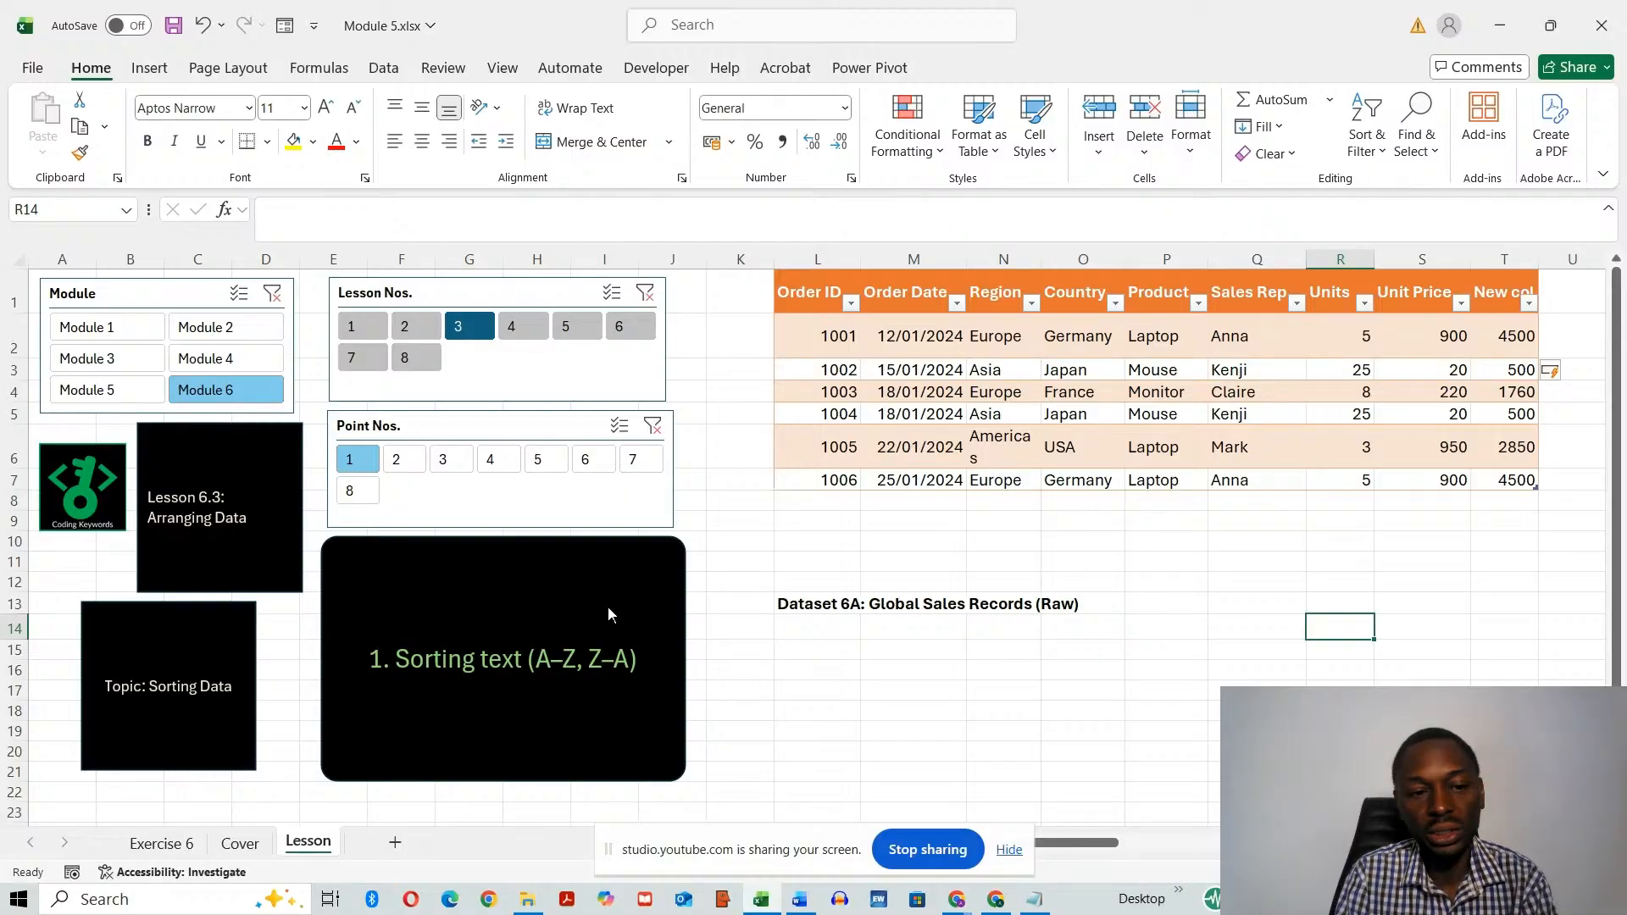
{"action": "left_click", "coordinate": [405, 467]}
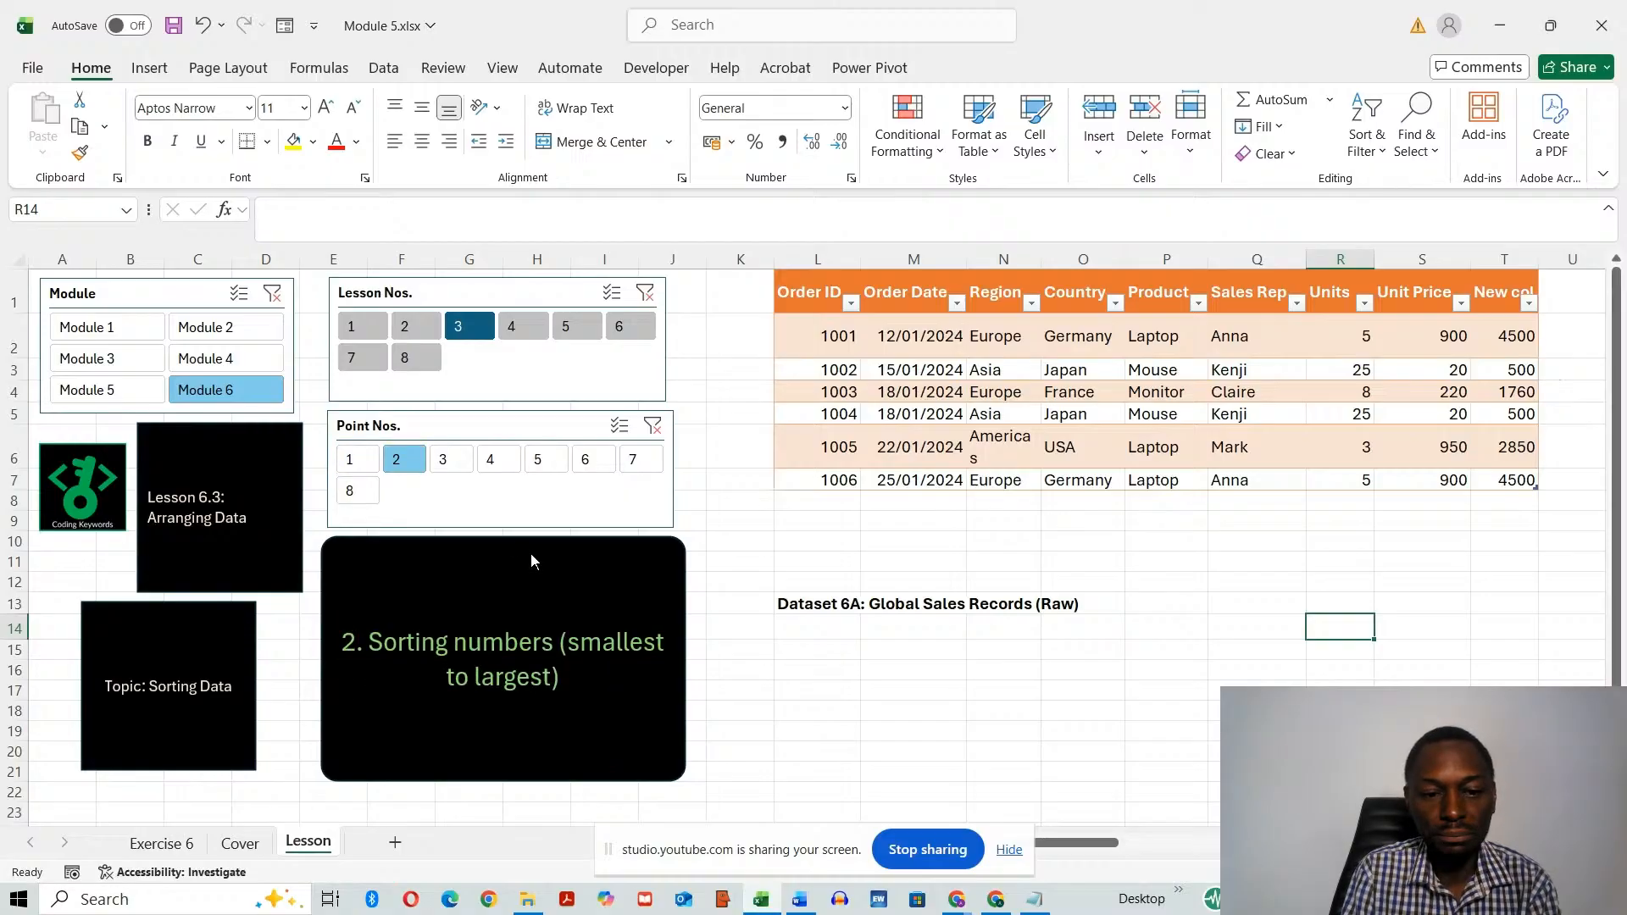
{"action": "left_click", "coordinate": [452, 467]}
{"action": "left_click", "coordinate": [491, 461]}
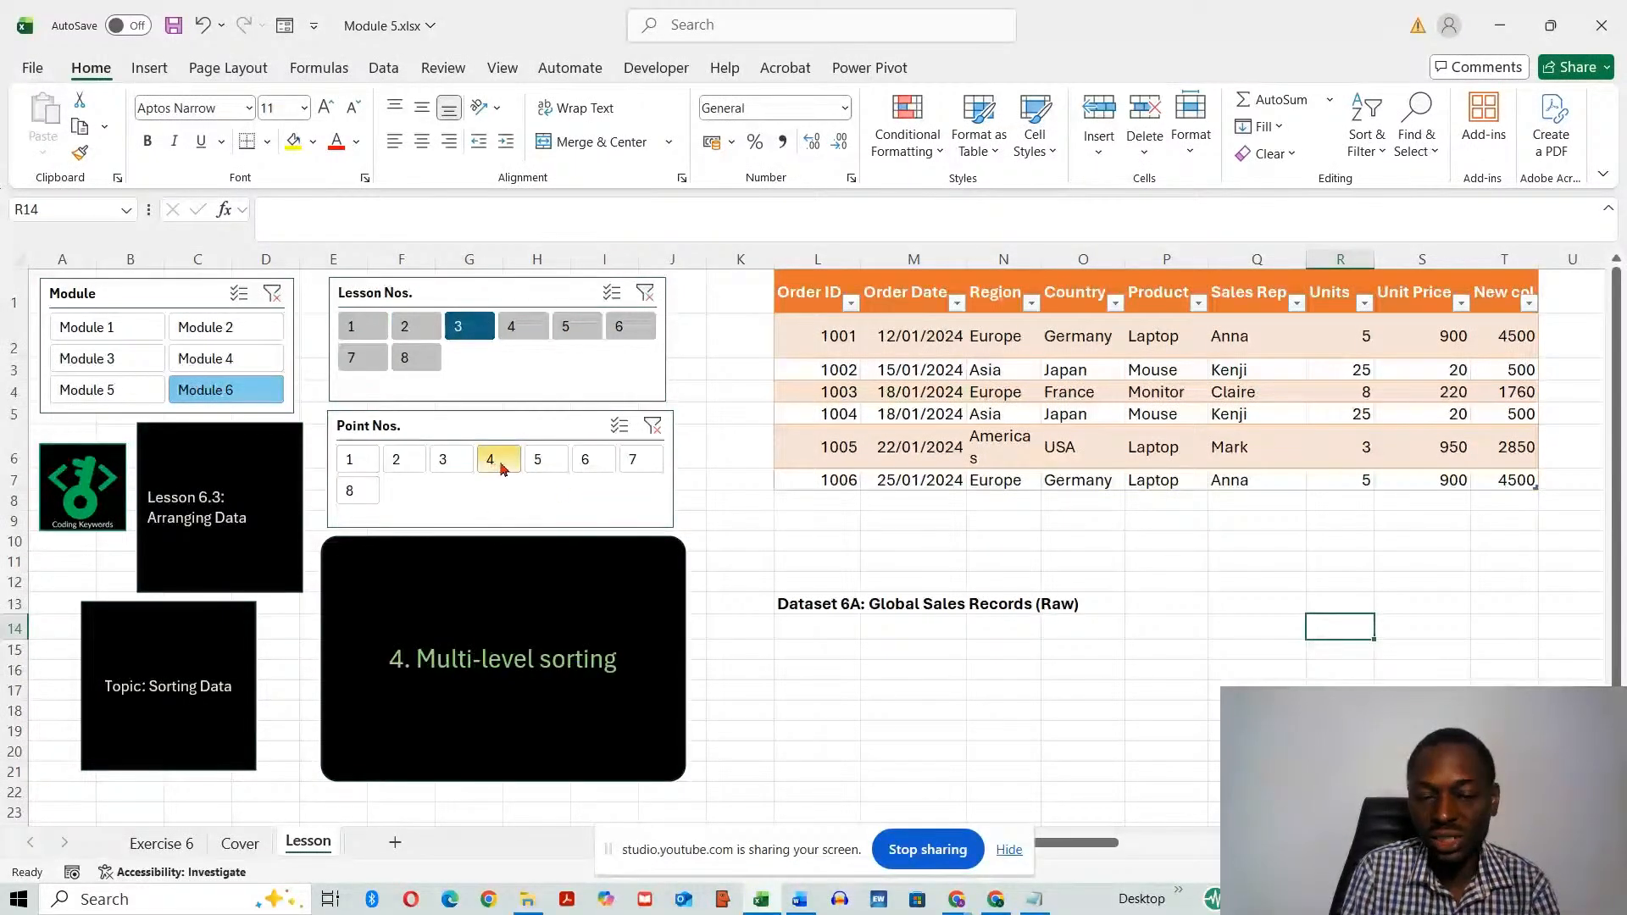
{"action": "left_click", "coordinate": [543, 469]}
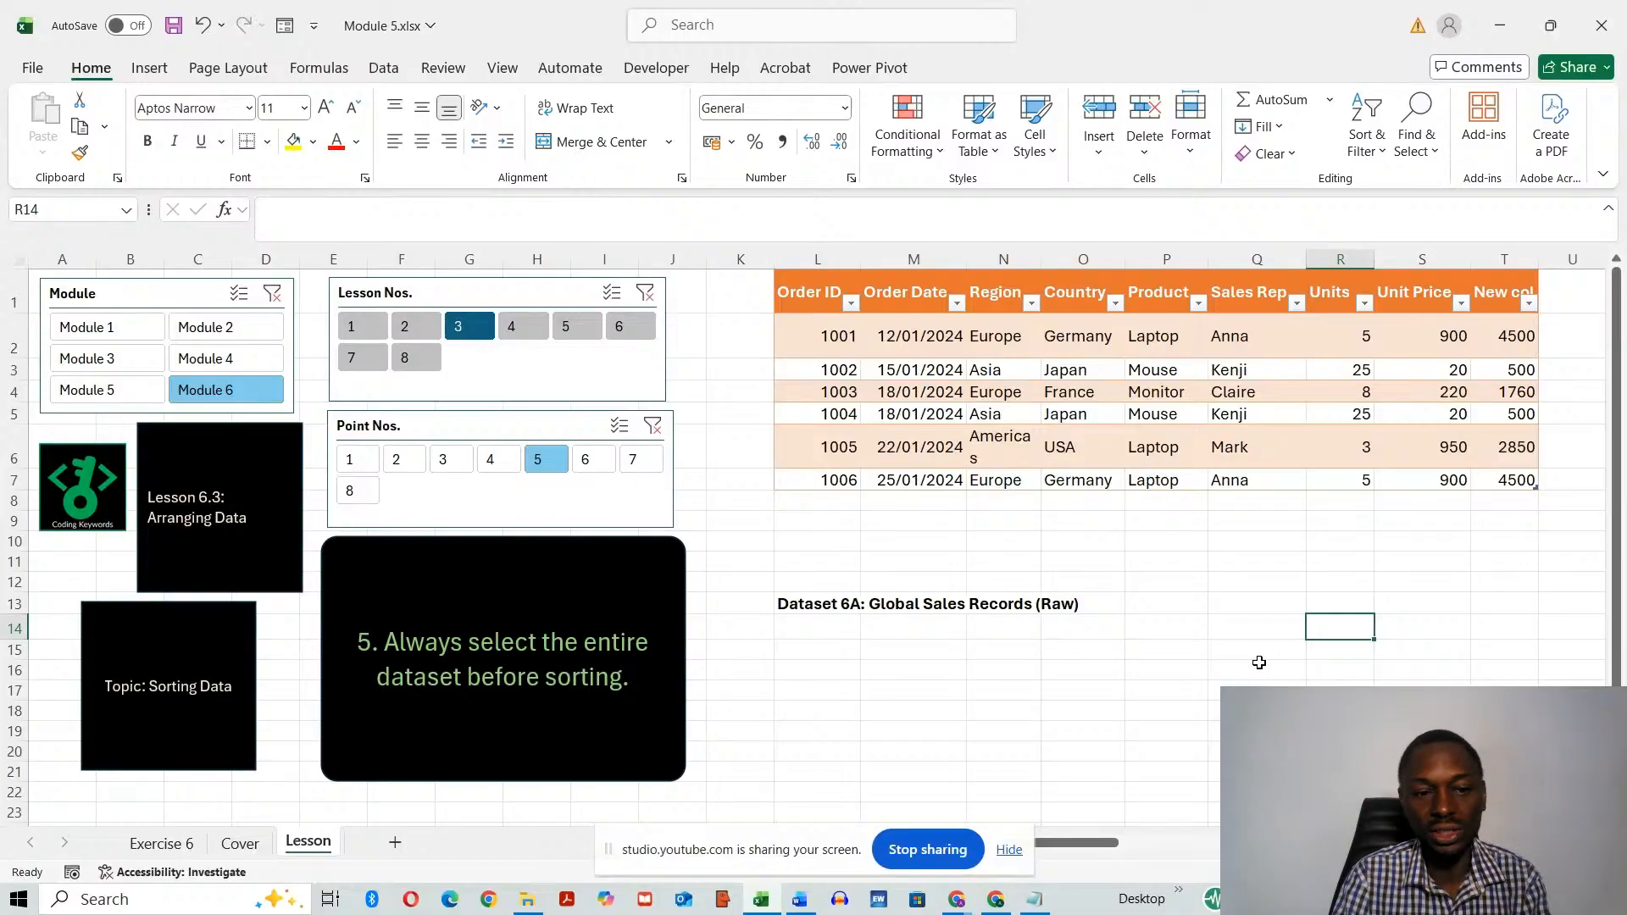
{"action": "left_click", "coordinate": [596, 467]}
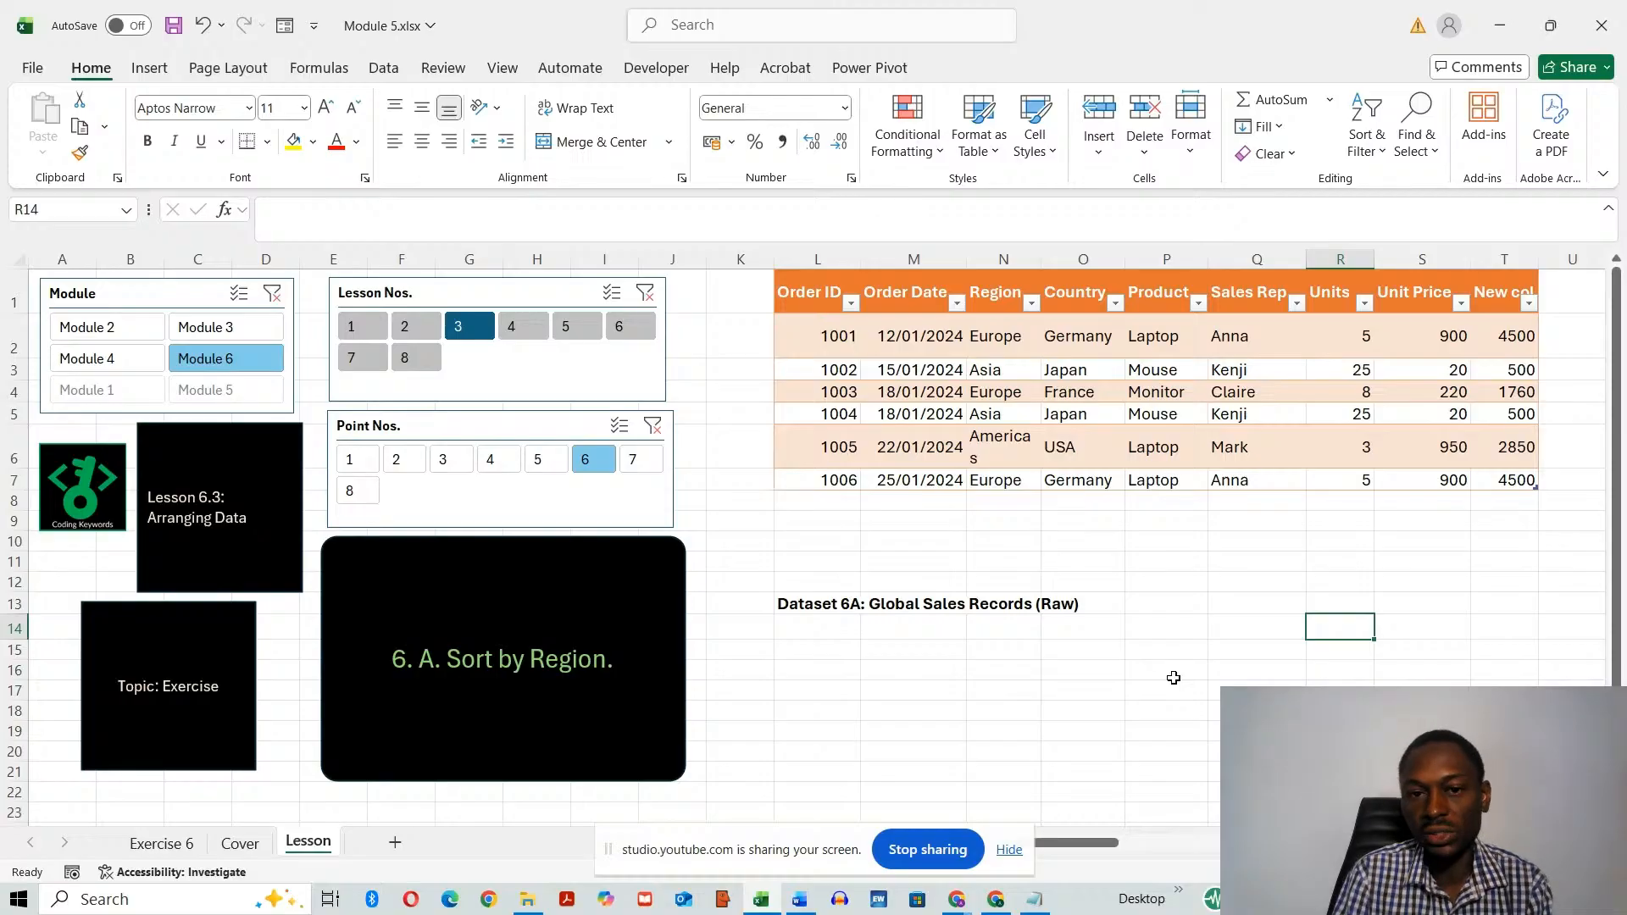
- Sort the sales records table by Region from A to Z with a custom sort, and undo the sort
{"action": "left_click", "coordinate": [1000, 276]}
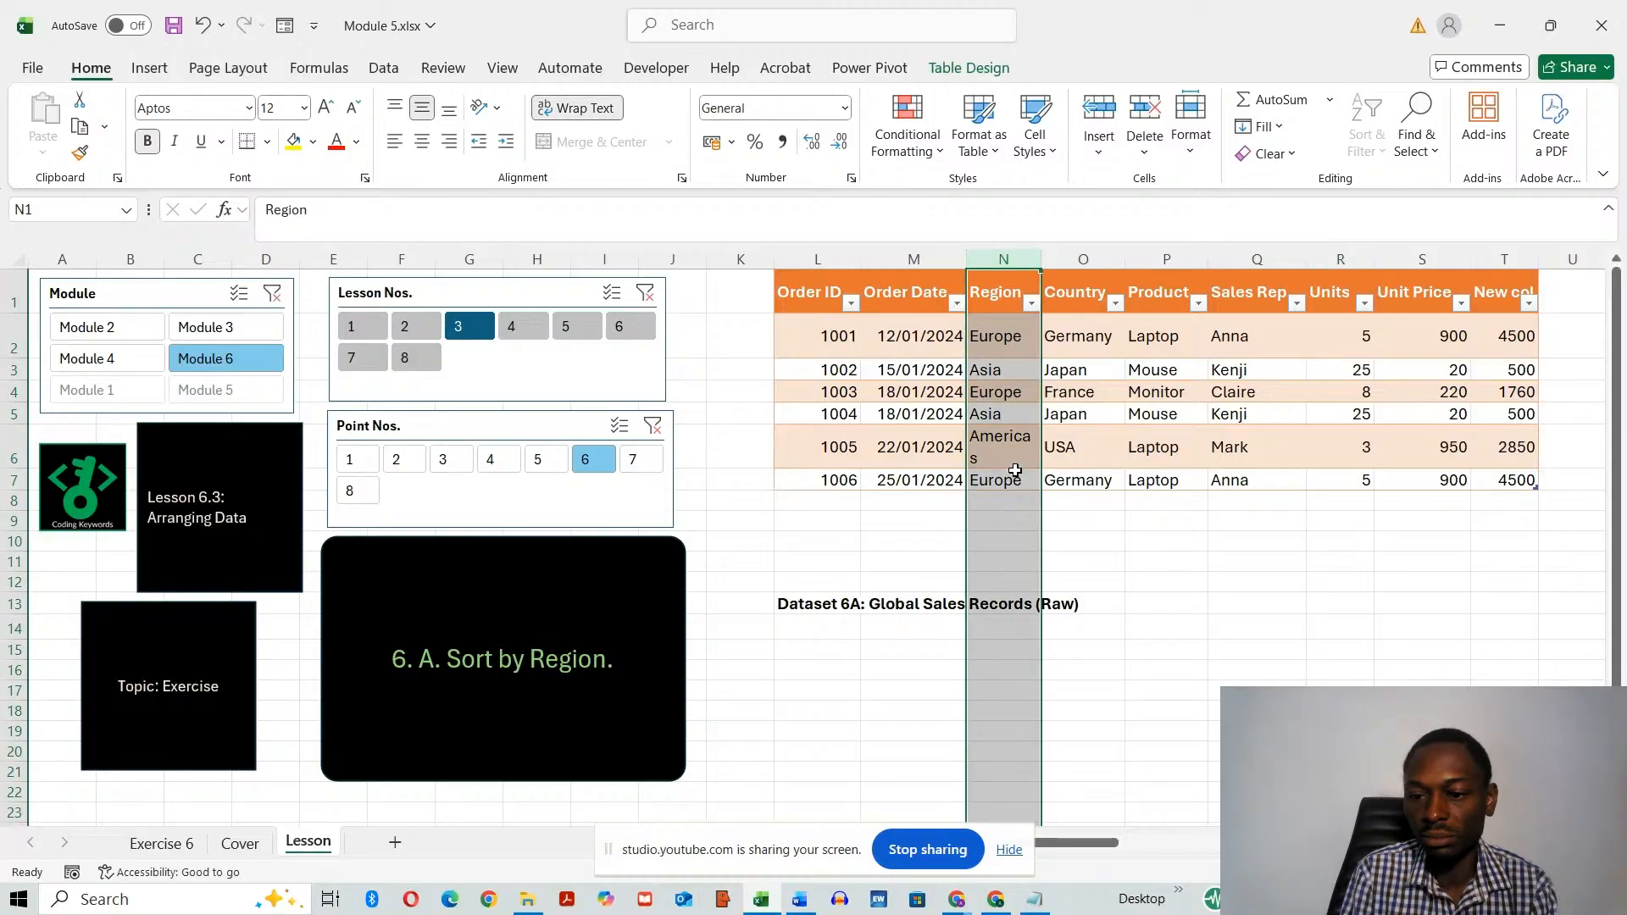
{"action": "left_click", "coordinate": [958, 562]}
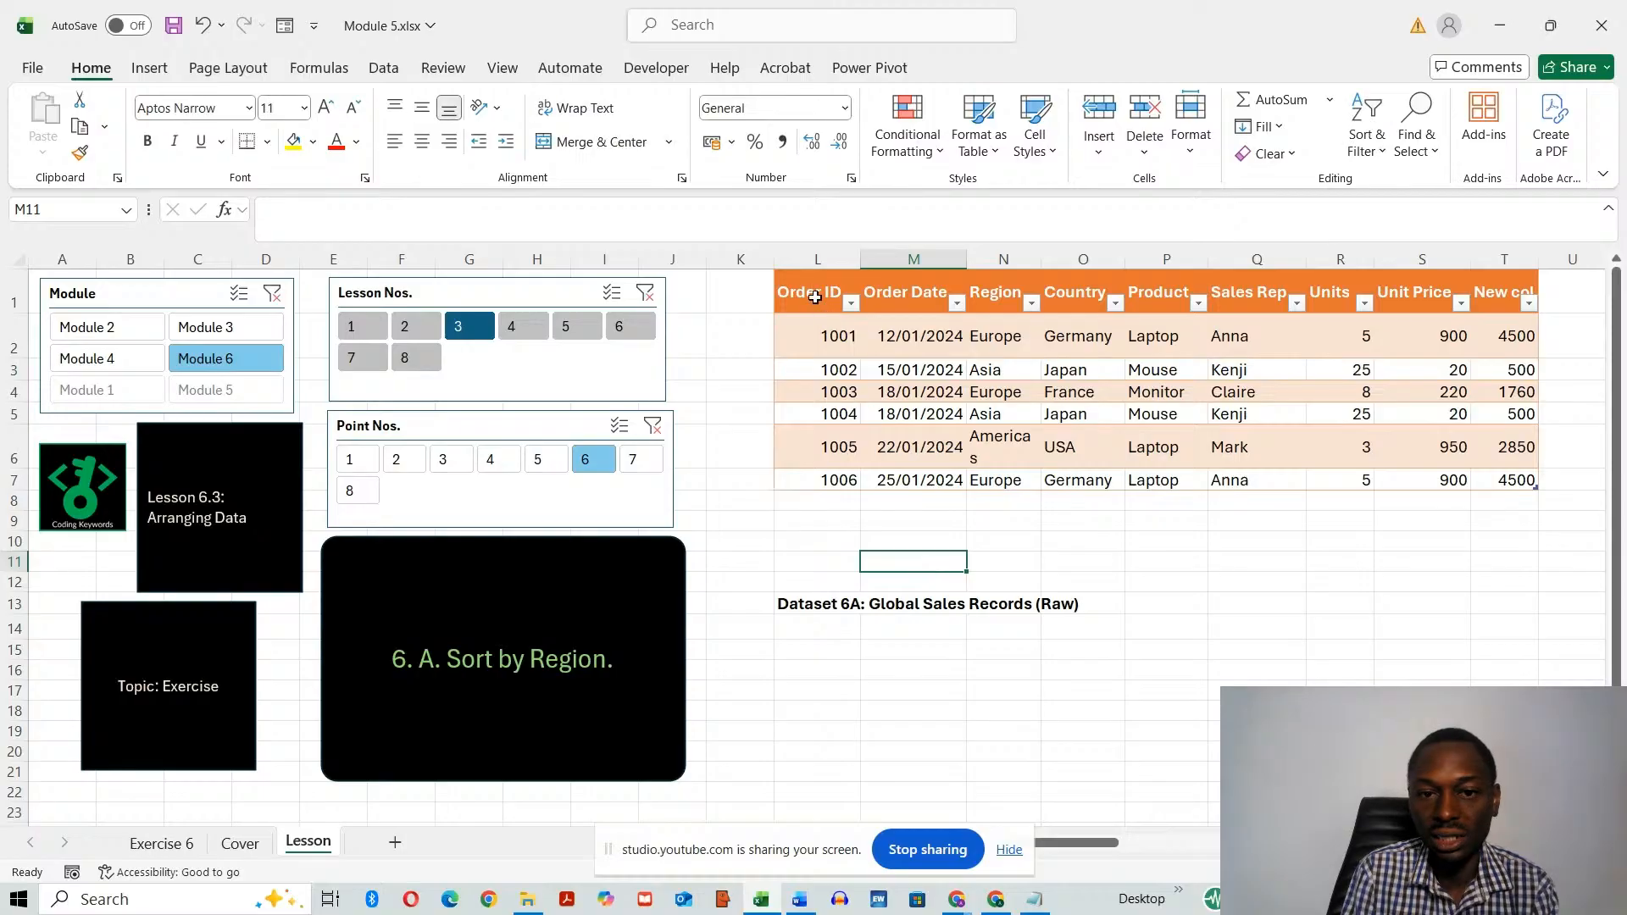
{"action": "left_click_drag", "start_coordinate": [814, 291], "coordinate": [1505, 487]}
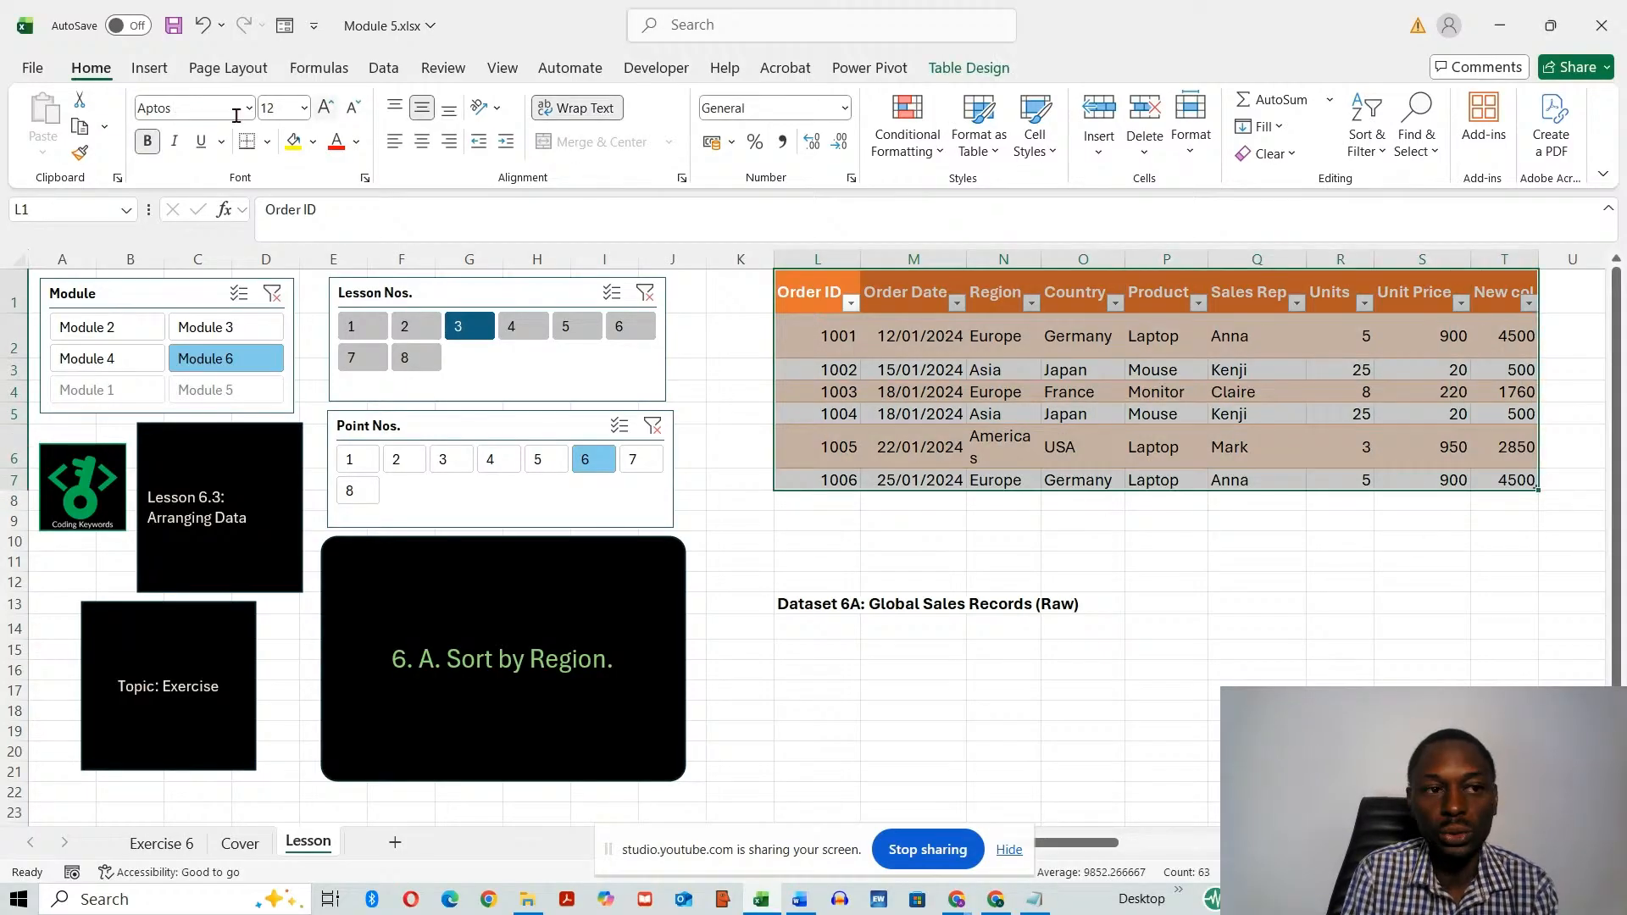
{"action": "left_click", "coordinate": [1372, 158]}
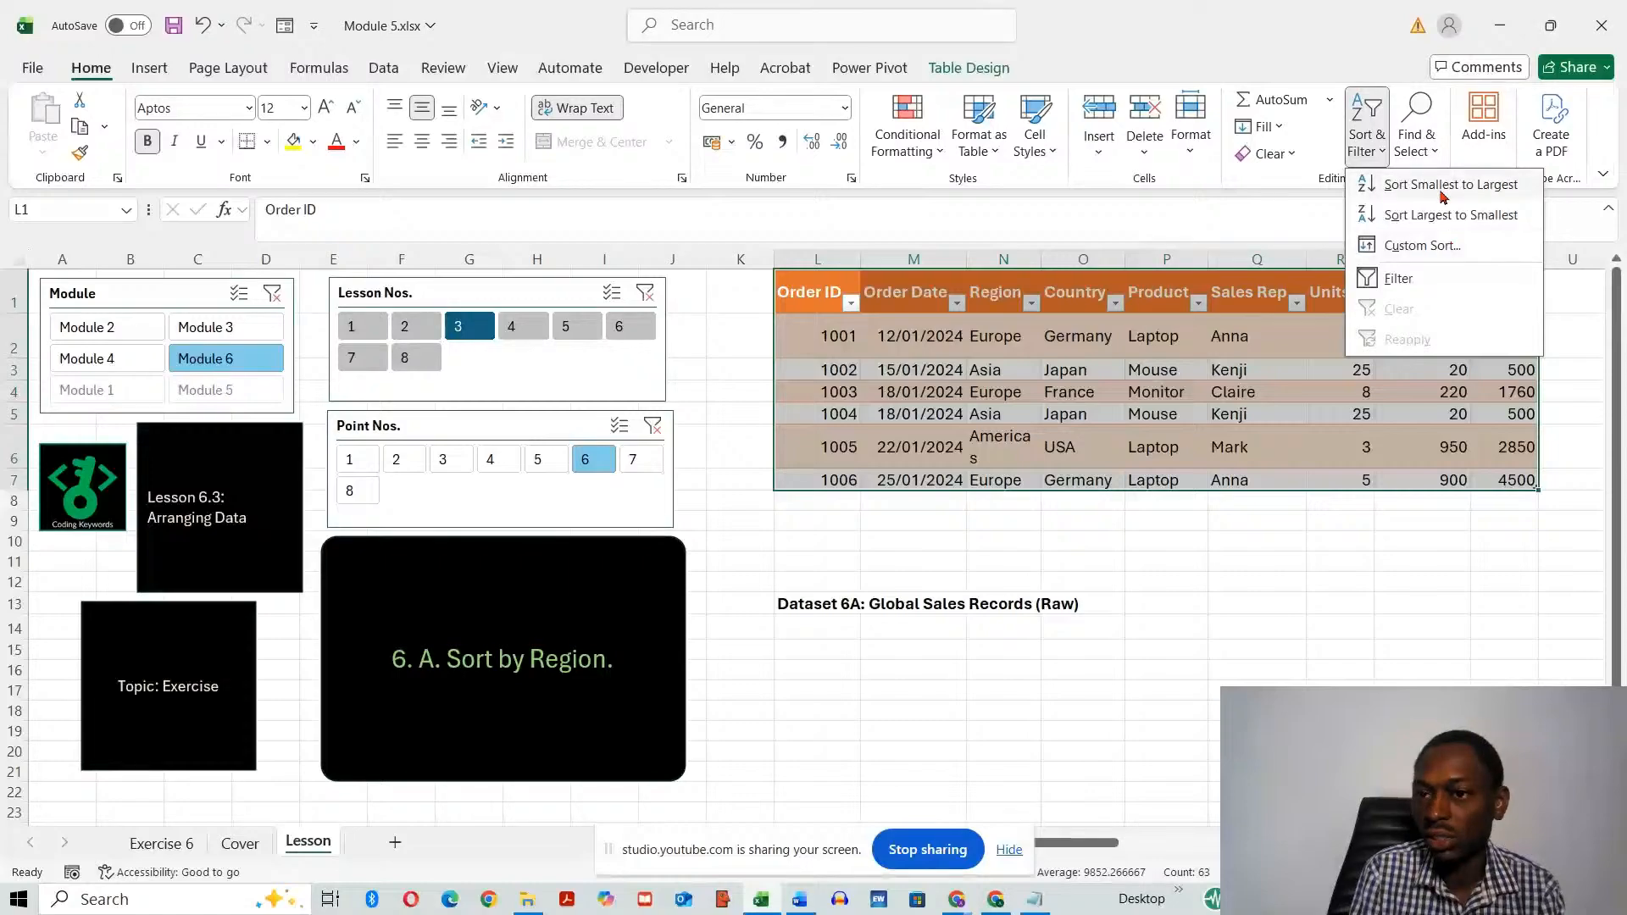
{"action": "left_click", "coordinate": [1428, 255]}
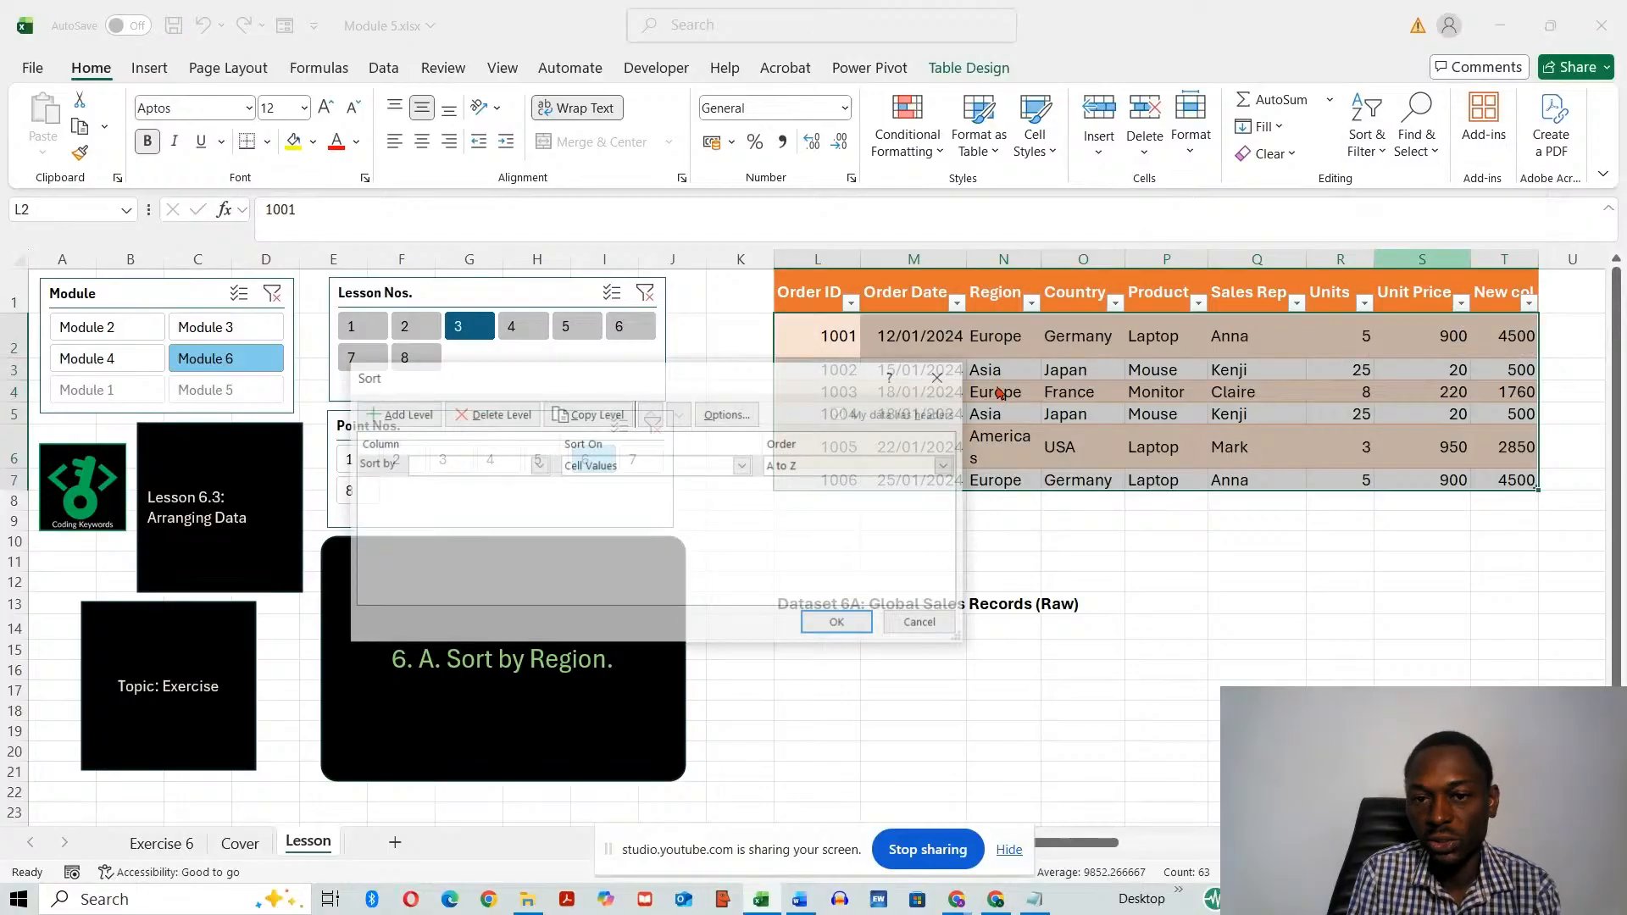
{"action": "left_click", "coordinate": [538, 467]}
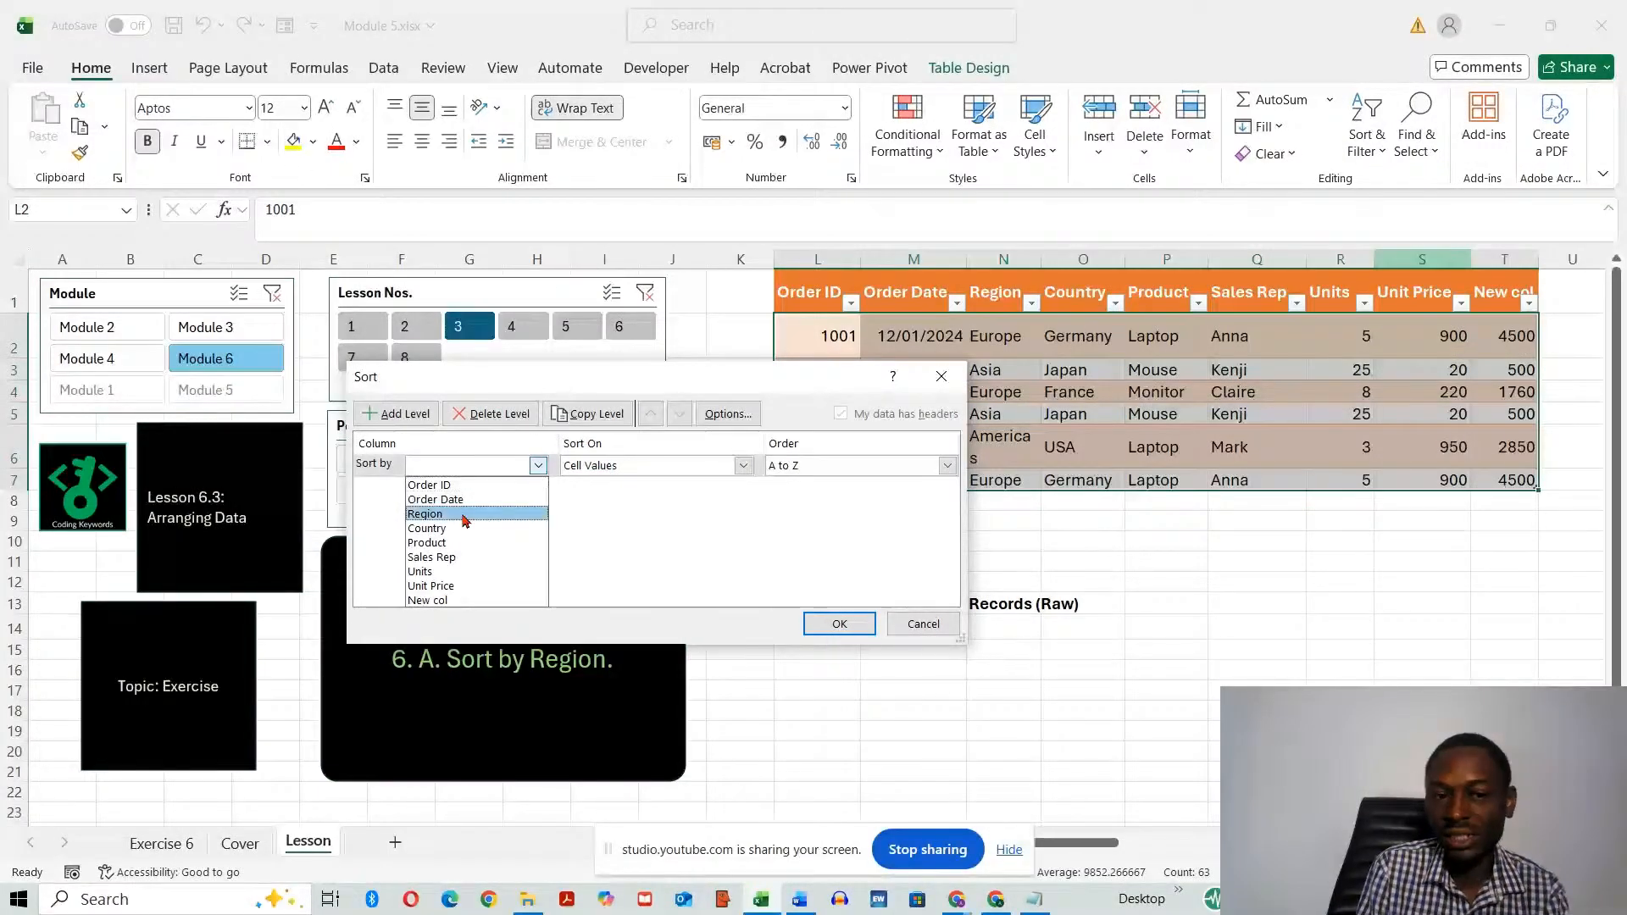
{"action": "left_click", "coordinate": [539, 466]}
{"action": "left_click", "coordinate": [539, 466]}
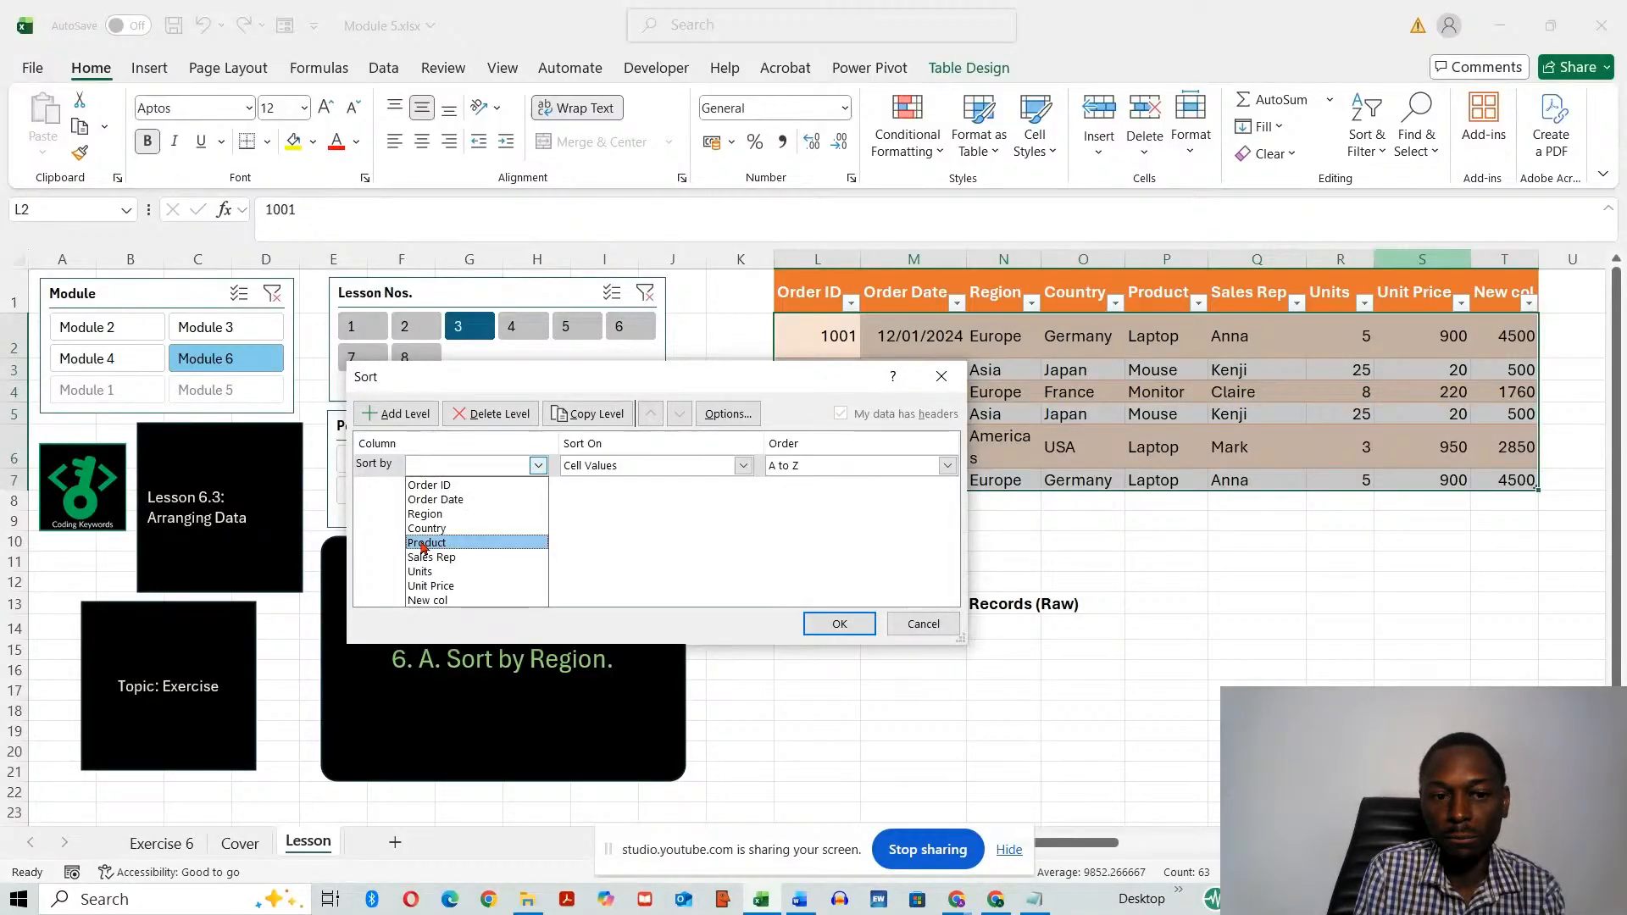
{"action": "left_click", "coordinate": [430, 514]}
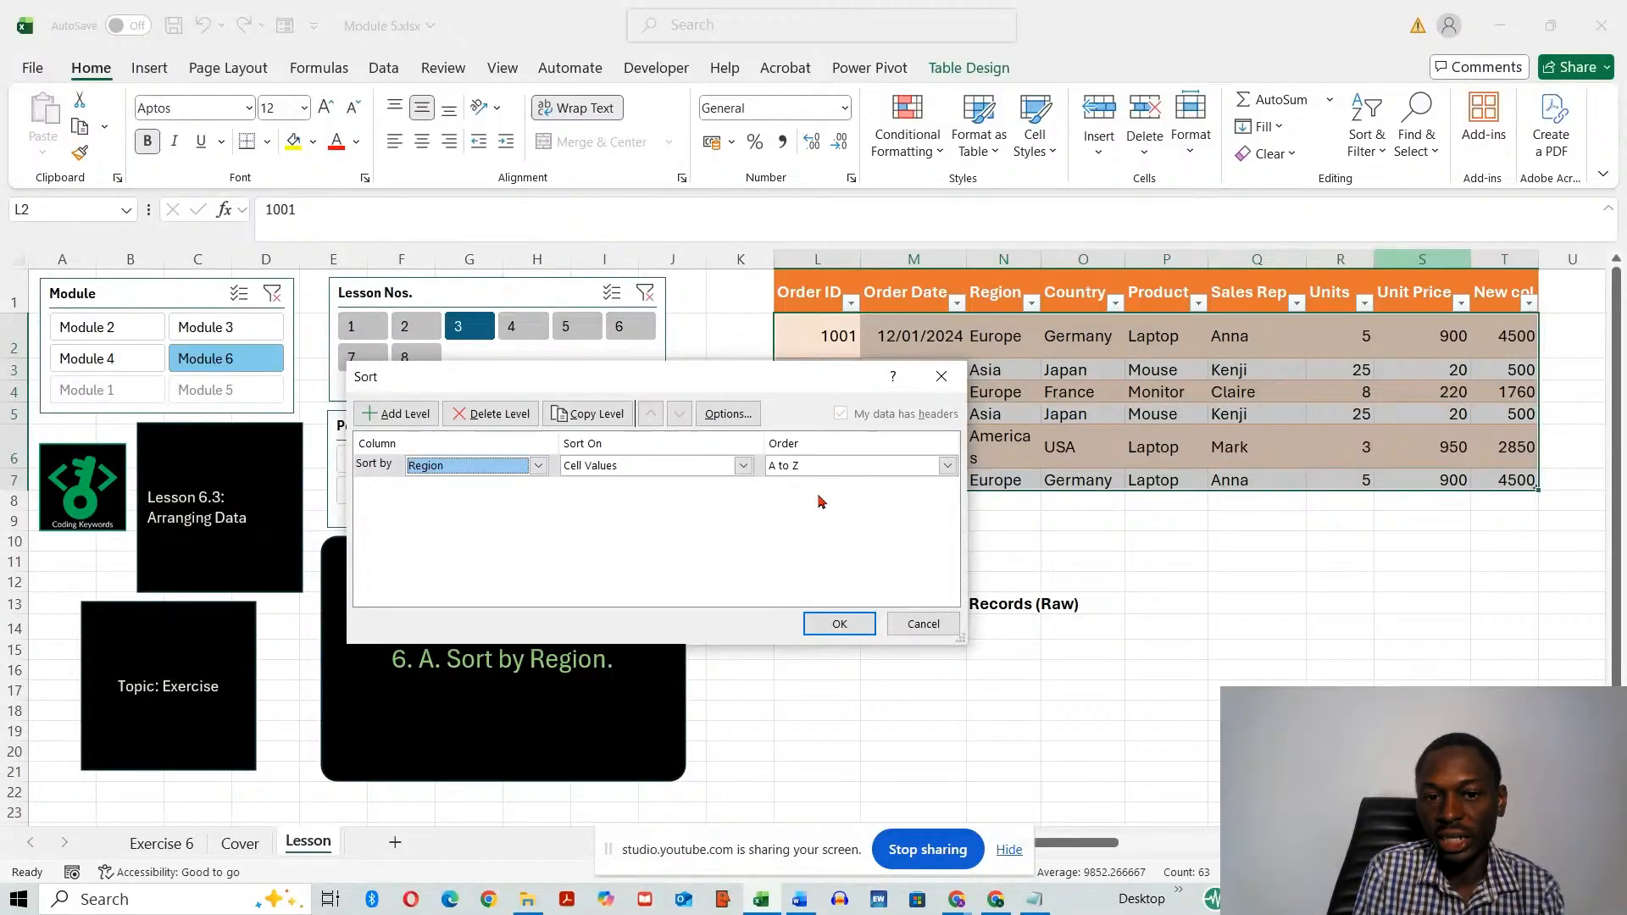
{"action": "left_click", "coordinate": [837, 634]}
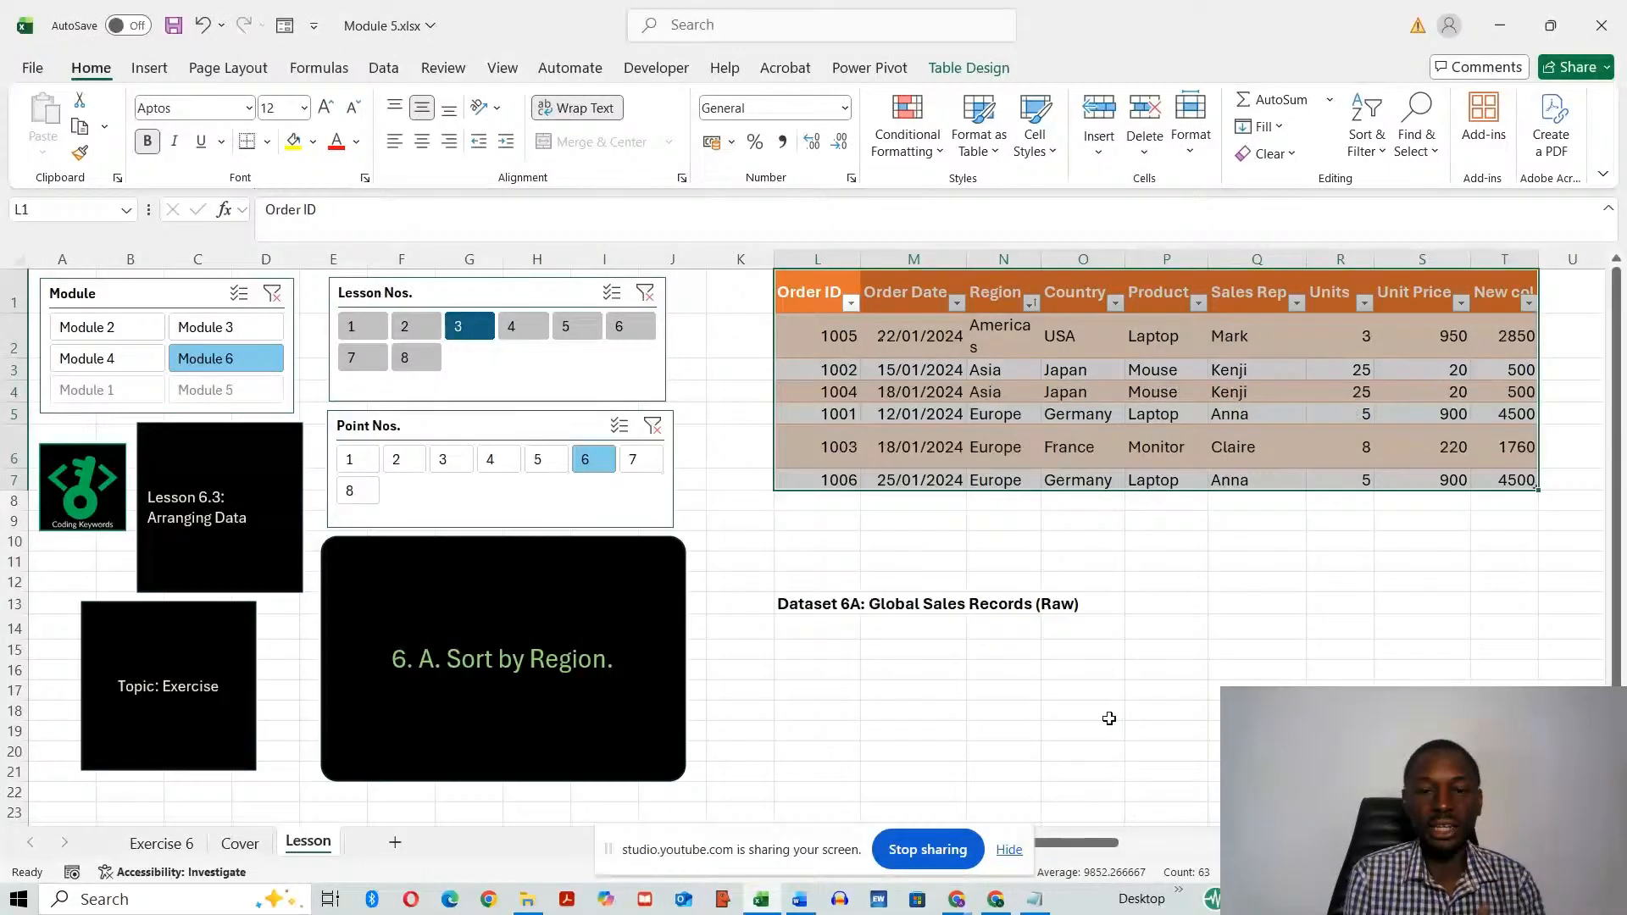
{"action": "key", "text": "ctrl+z"}
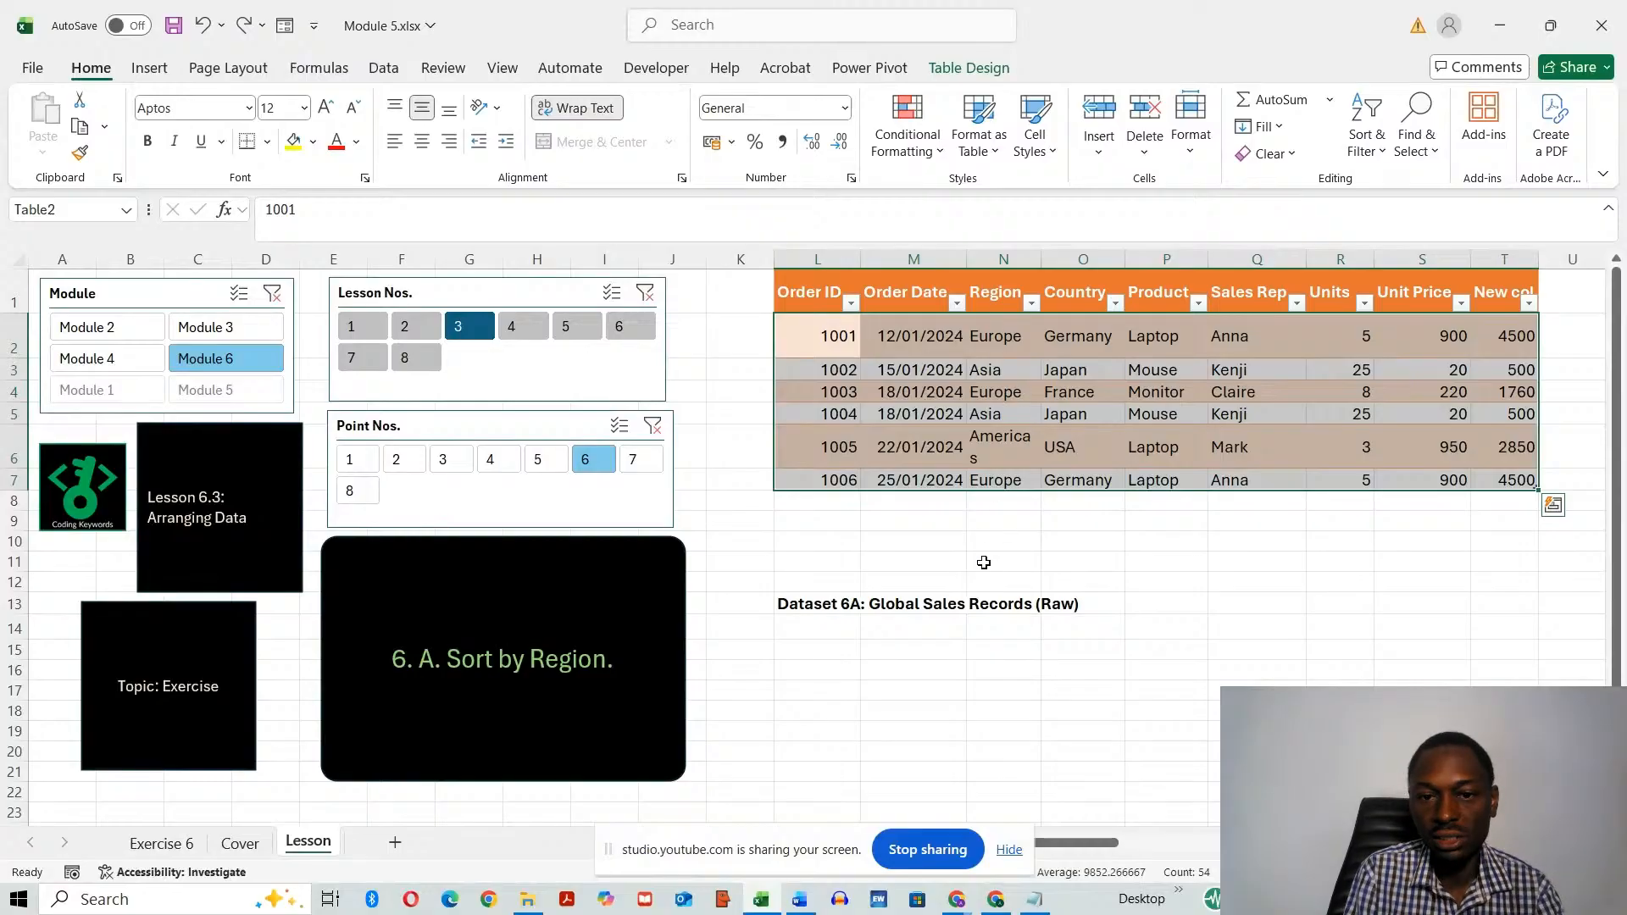
- Apply a custom sort to the sales records by Region on cell values, ordered A to Z
{"action": "left_click", "coordinate": [1367, 136]}
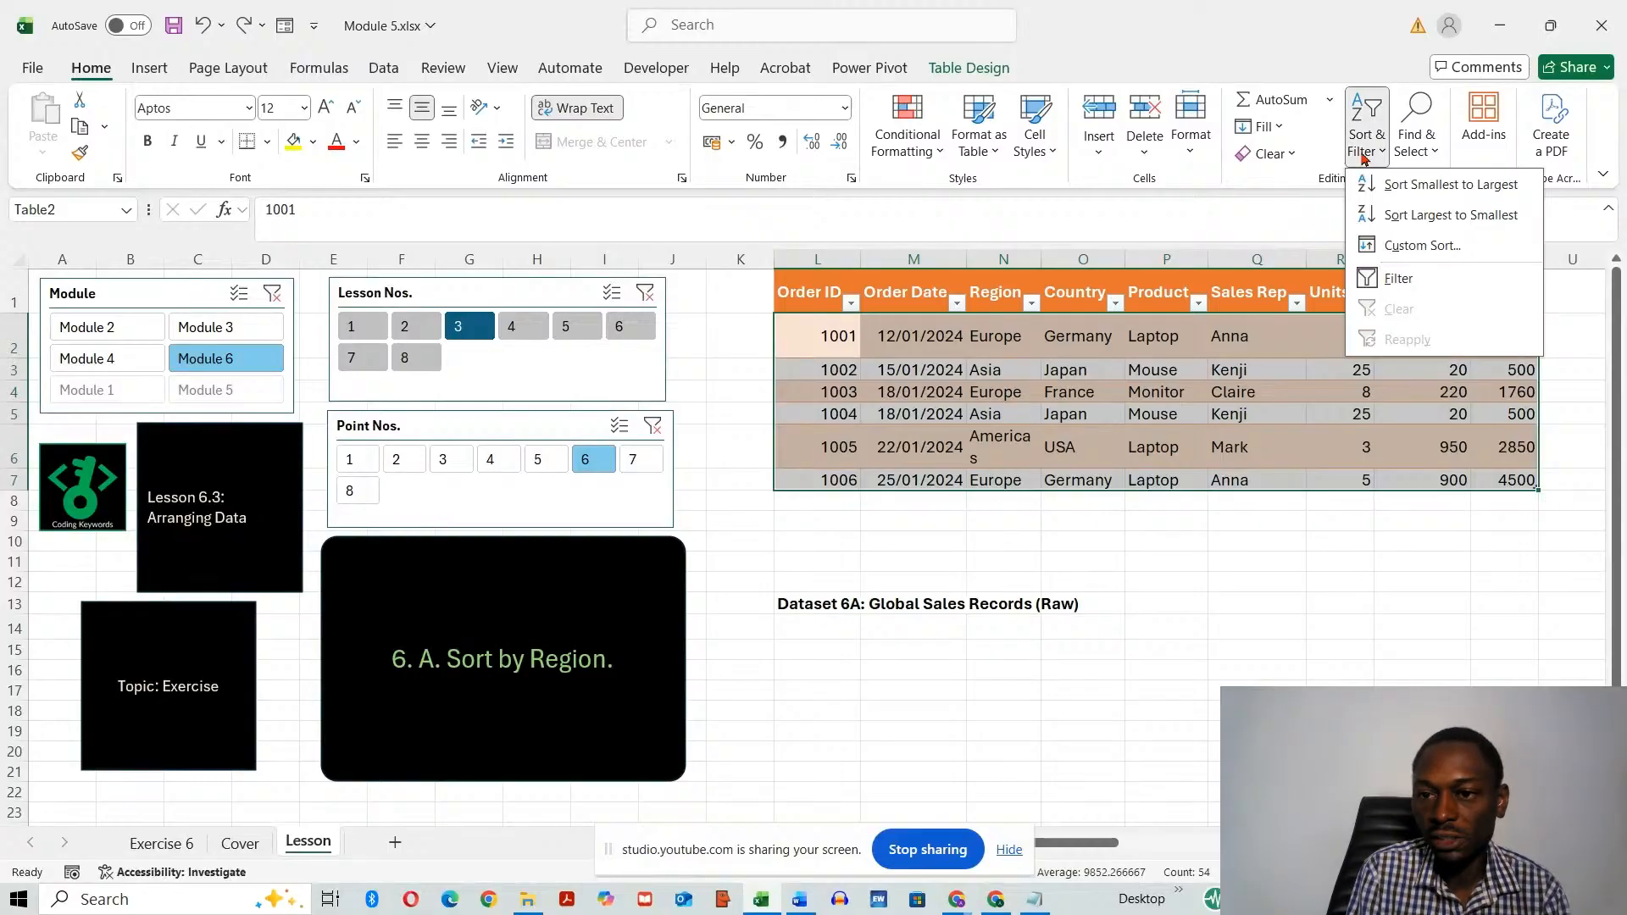
{"action": "left_click", "coordinate": [1394, 248]}
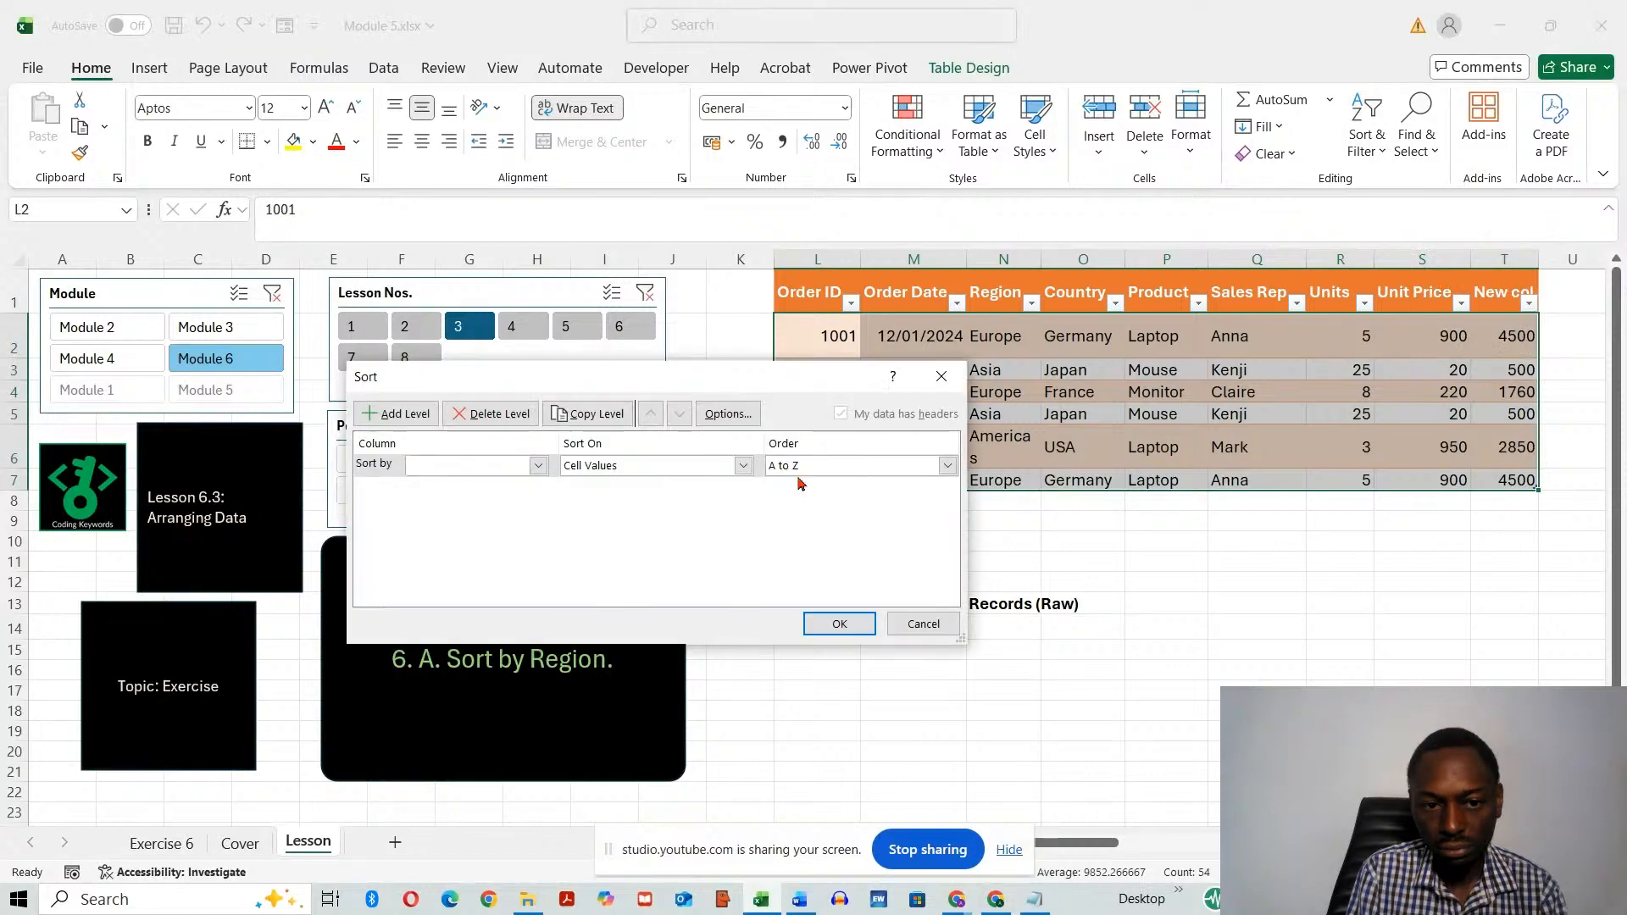
{"action": "left_click", "coordinate": [538, 466]}
{"action": "left_click", "coordinate": [480, 516]}
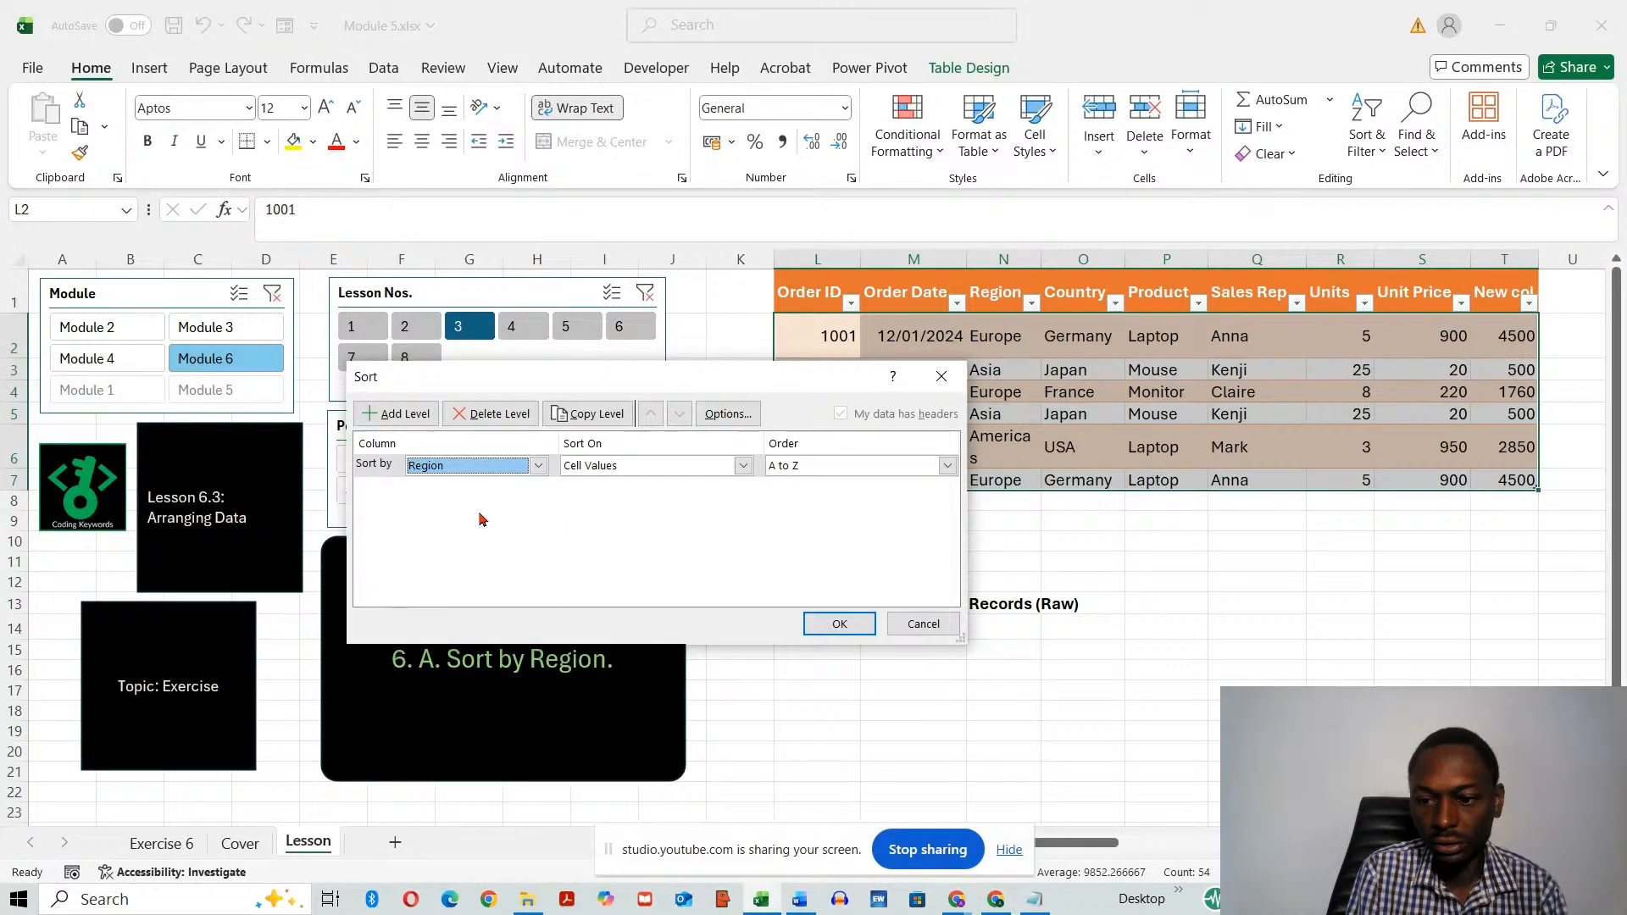
{"action": "left_click", "coordinate": [839, 624]}
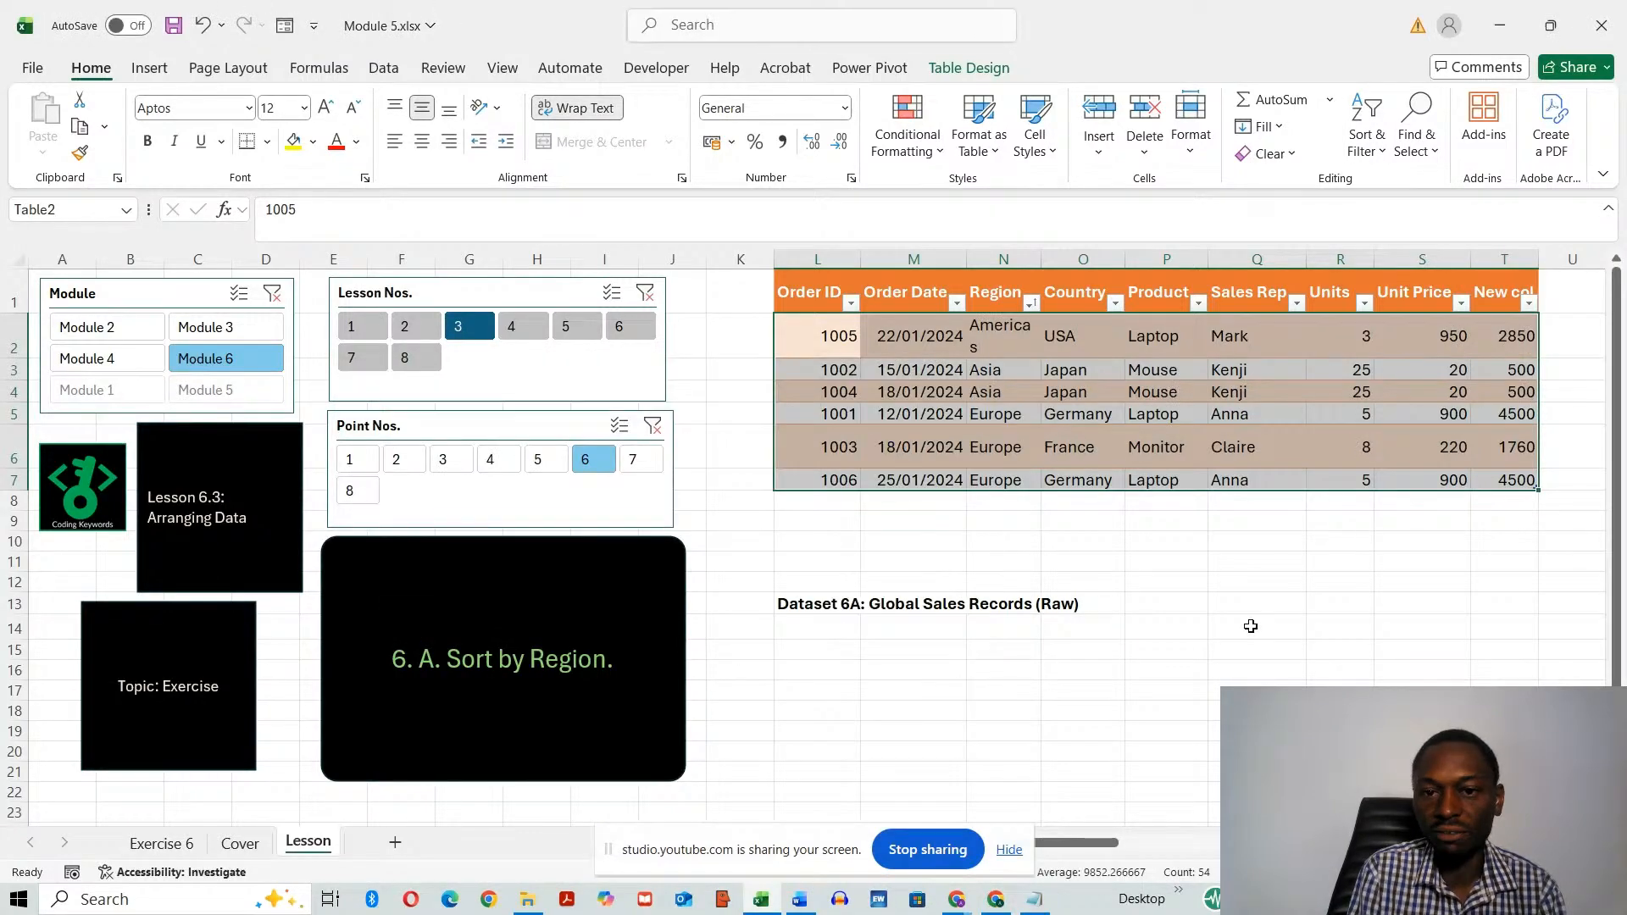
{"action": "left_click", "coordinate": [1211, 636]}
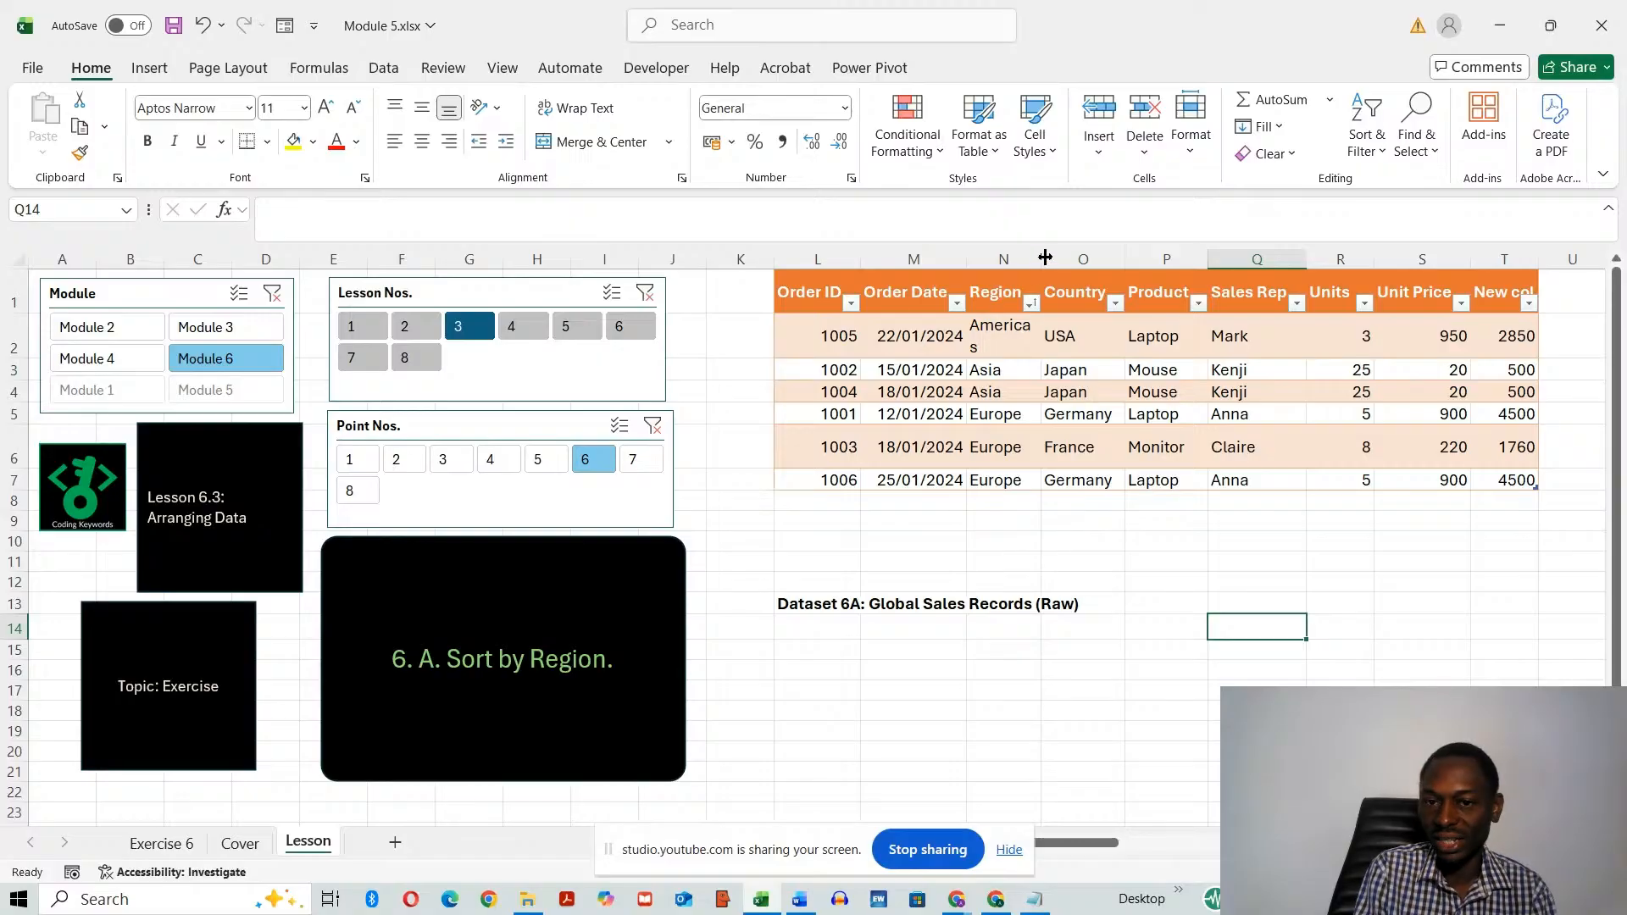
- Widen the Region column so that Americas fits on one line, and review the sorted table
{"action": "left_click_drag", "start_coordinate": [1046, 257], "coordinate": [1063, 257]}
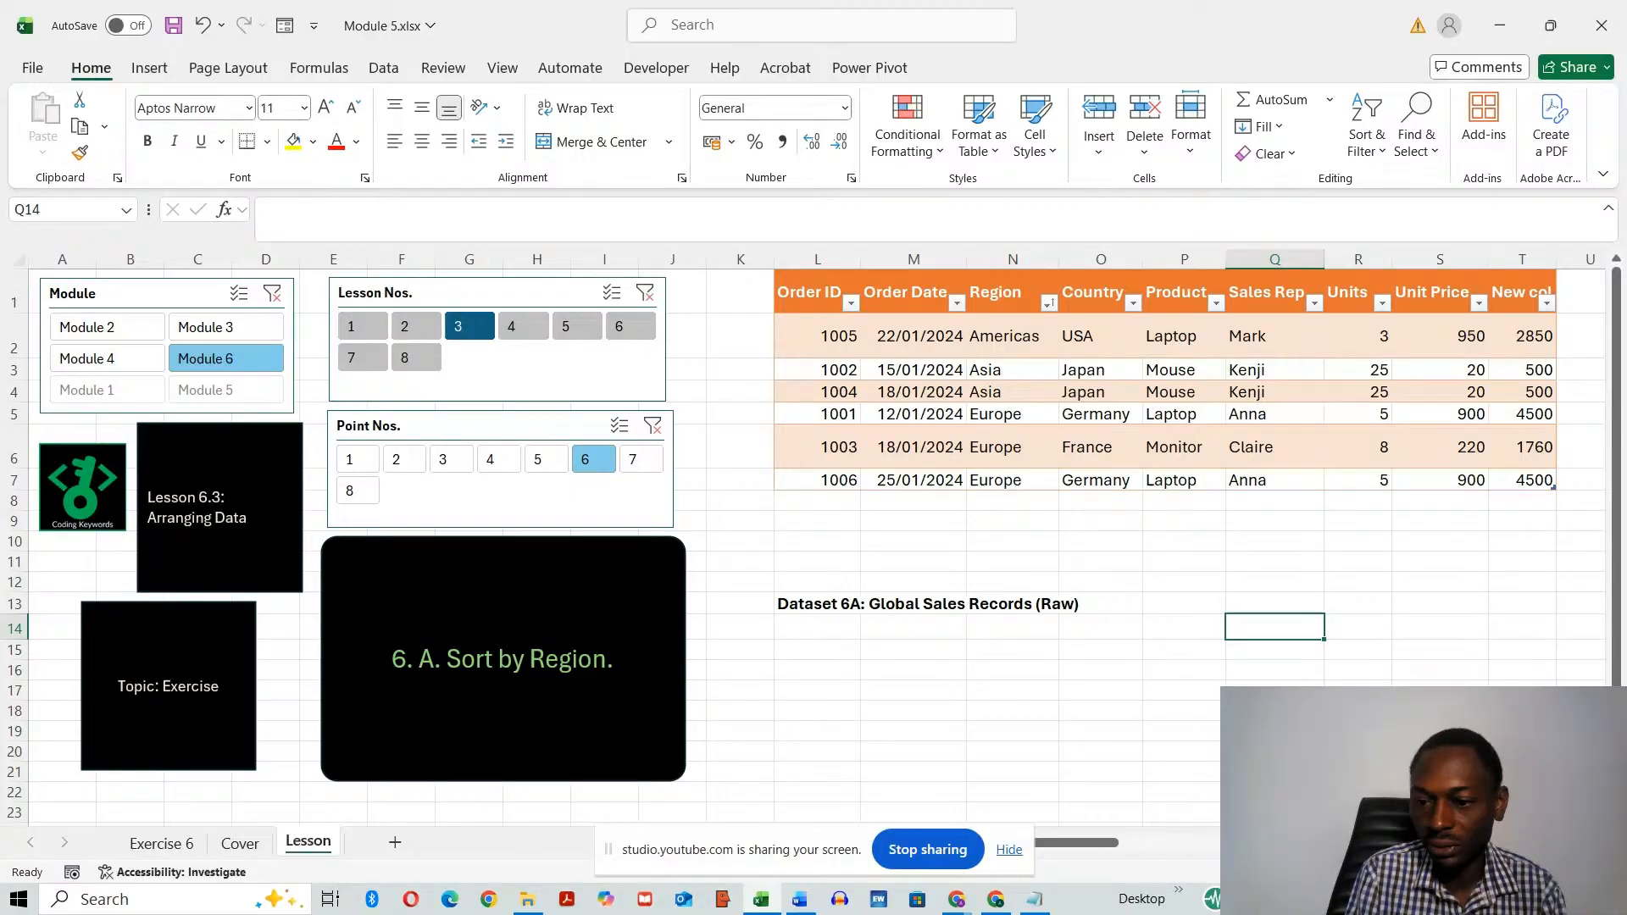
{"action": "scroll", "coordinate": [709, 538], "scroll_direction": "up", "scroll_amount": 3}
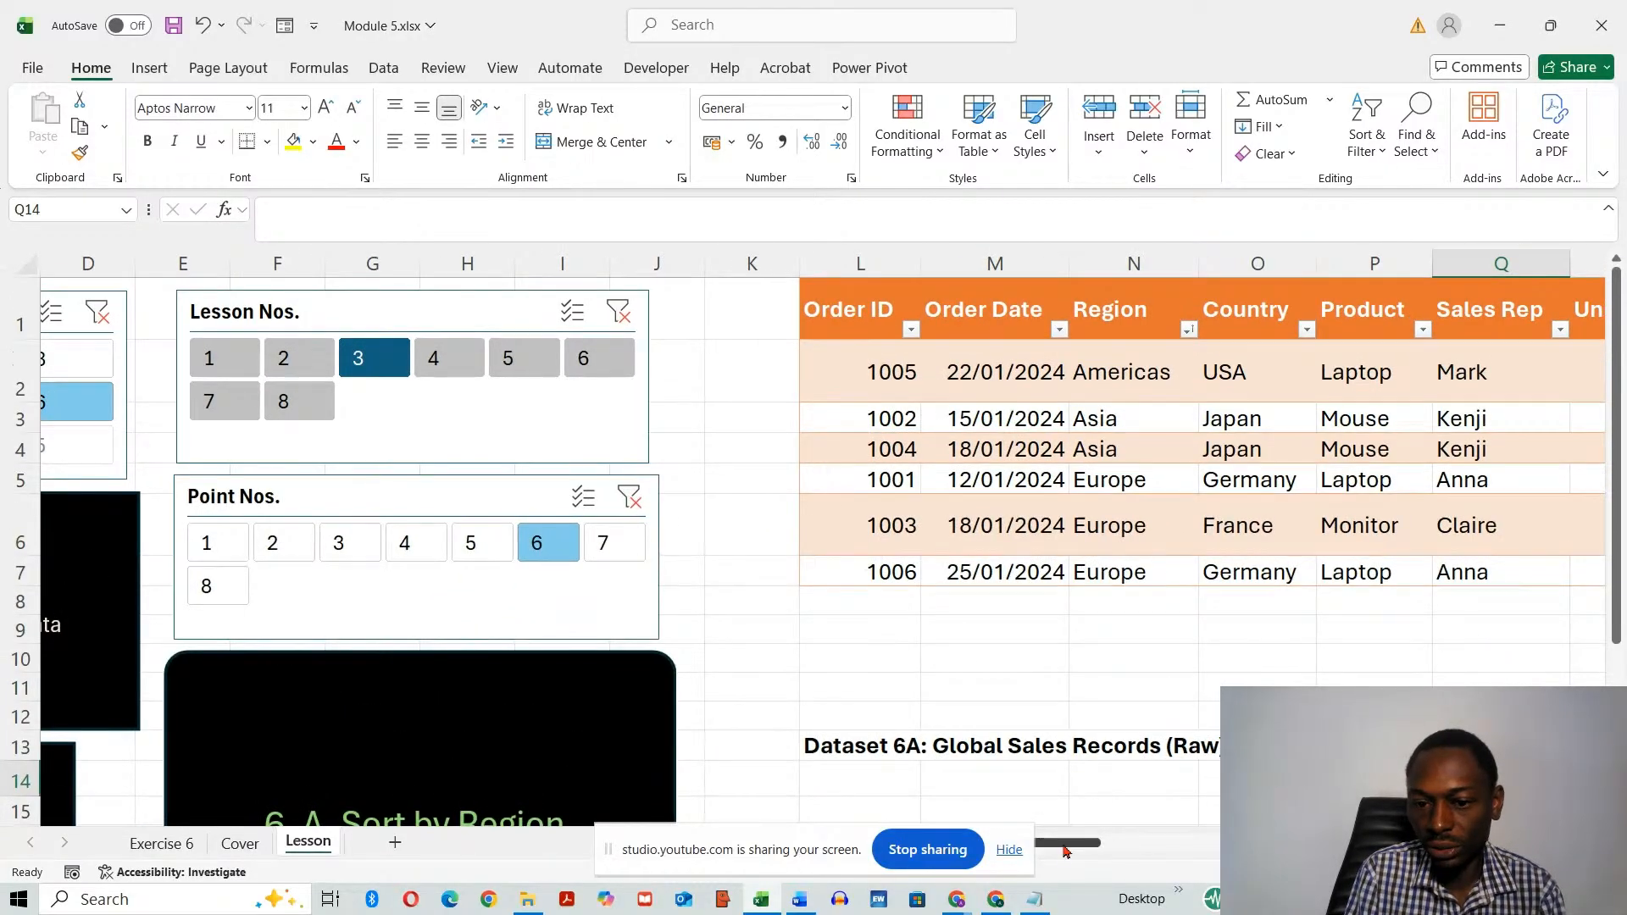
{"action": "left_click_drag", "start_coordinate": [1069, 855], "coordinate": [1095, 855]}
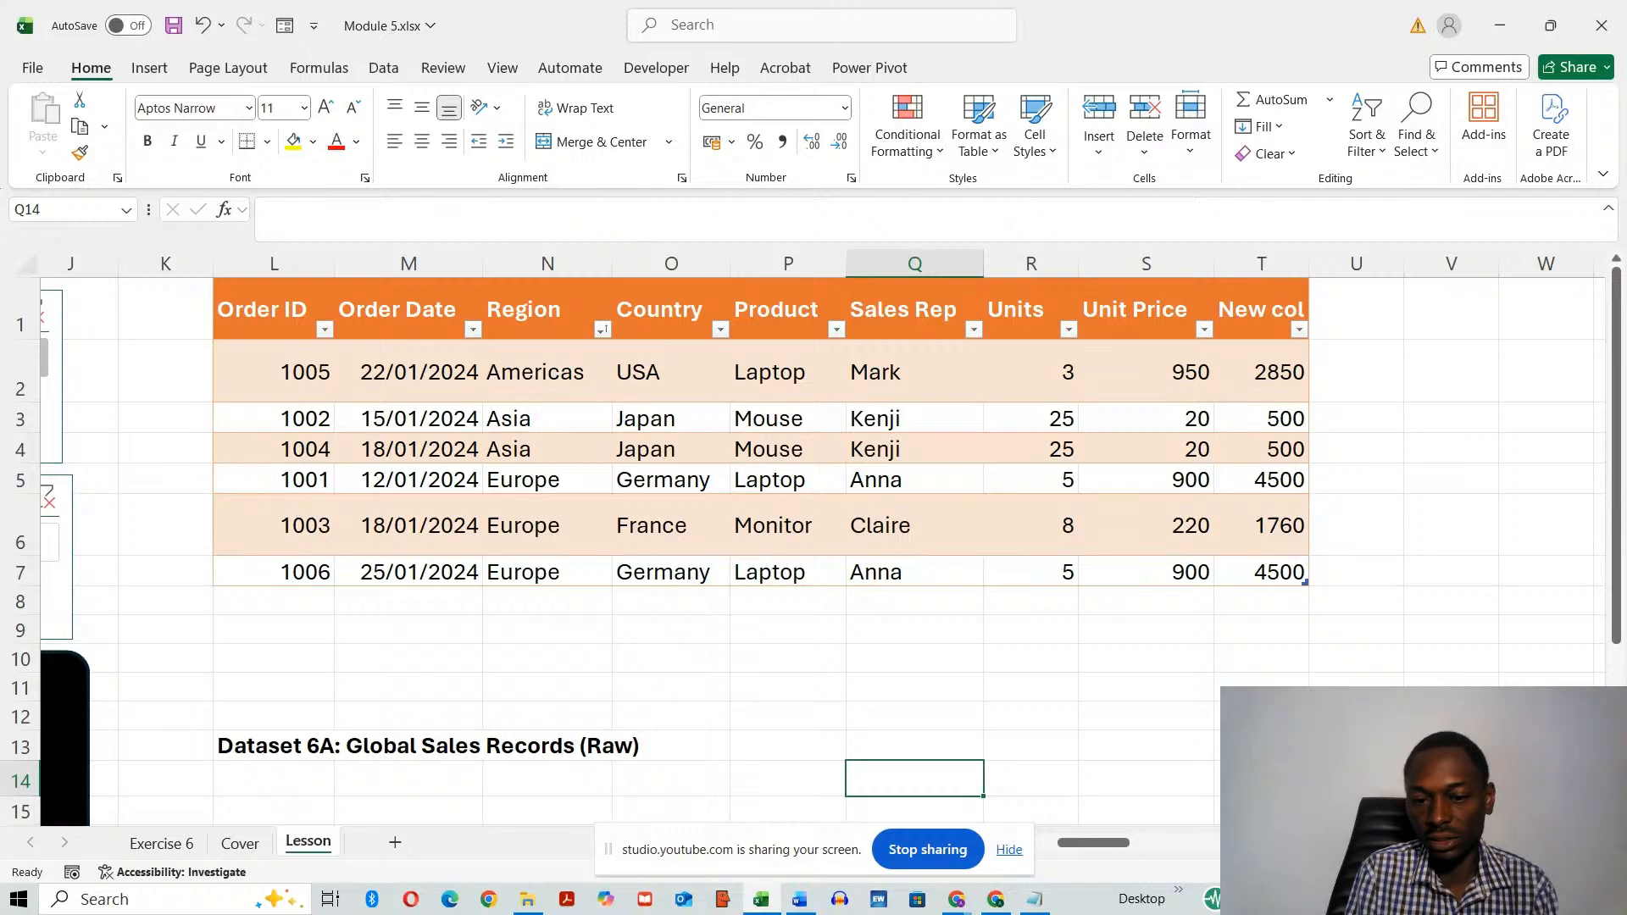
{"action": "left_click_drag", "start_coordinate": [1114, 847], "coordinate": [788, 848]}
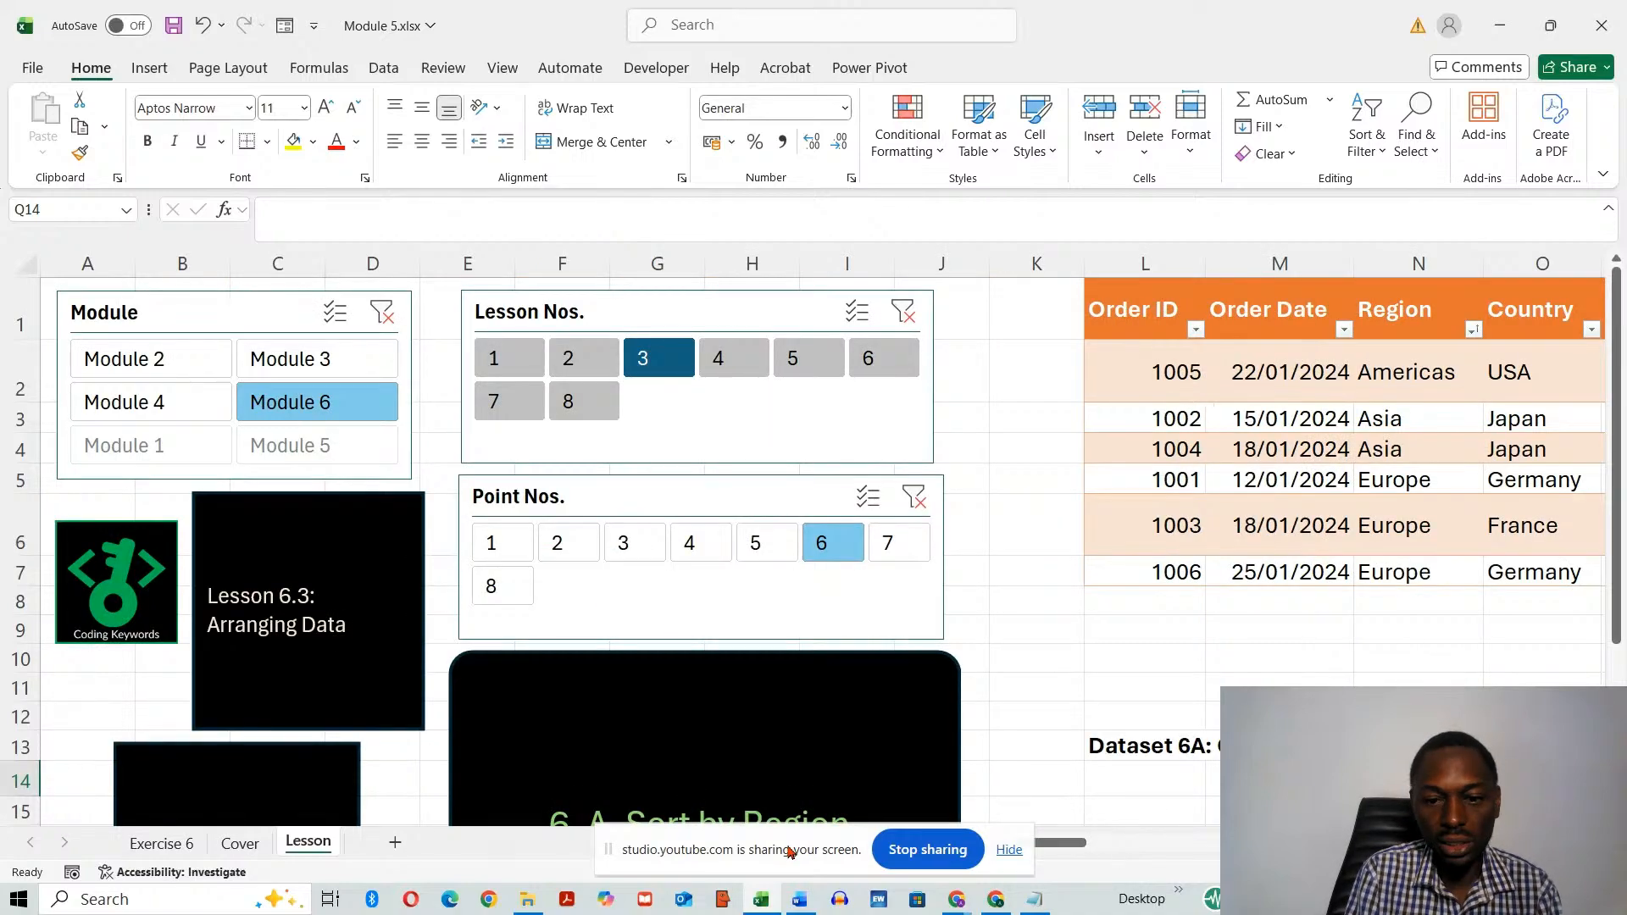
{"action": "scroll", "coordinate": [813, 534], "scroll_direction": "down", "scroll_amount": 4}
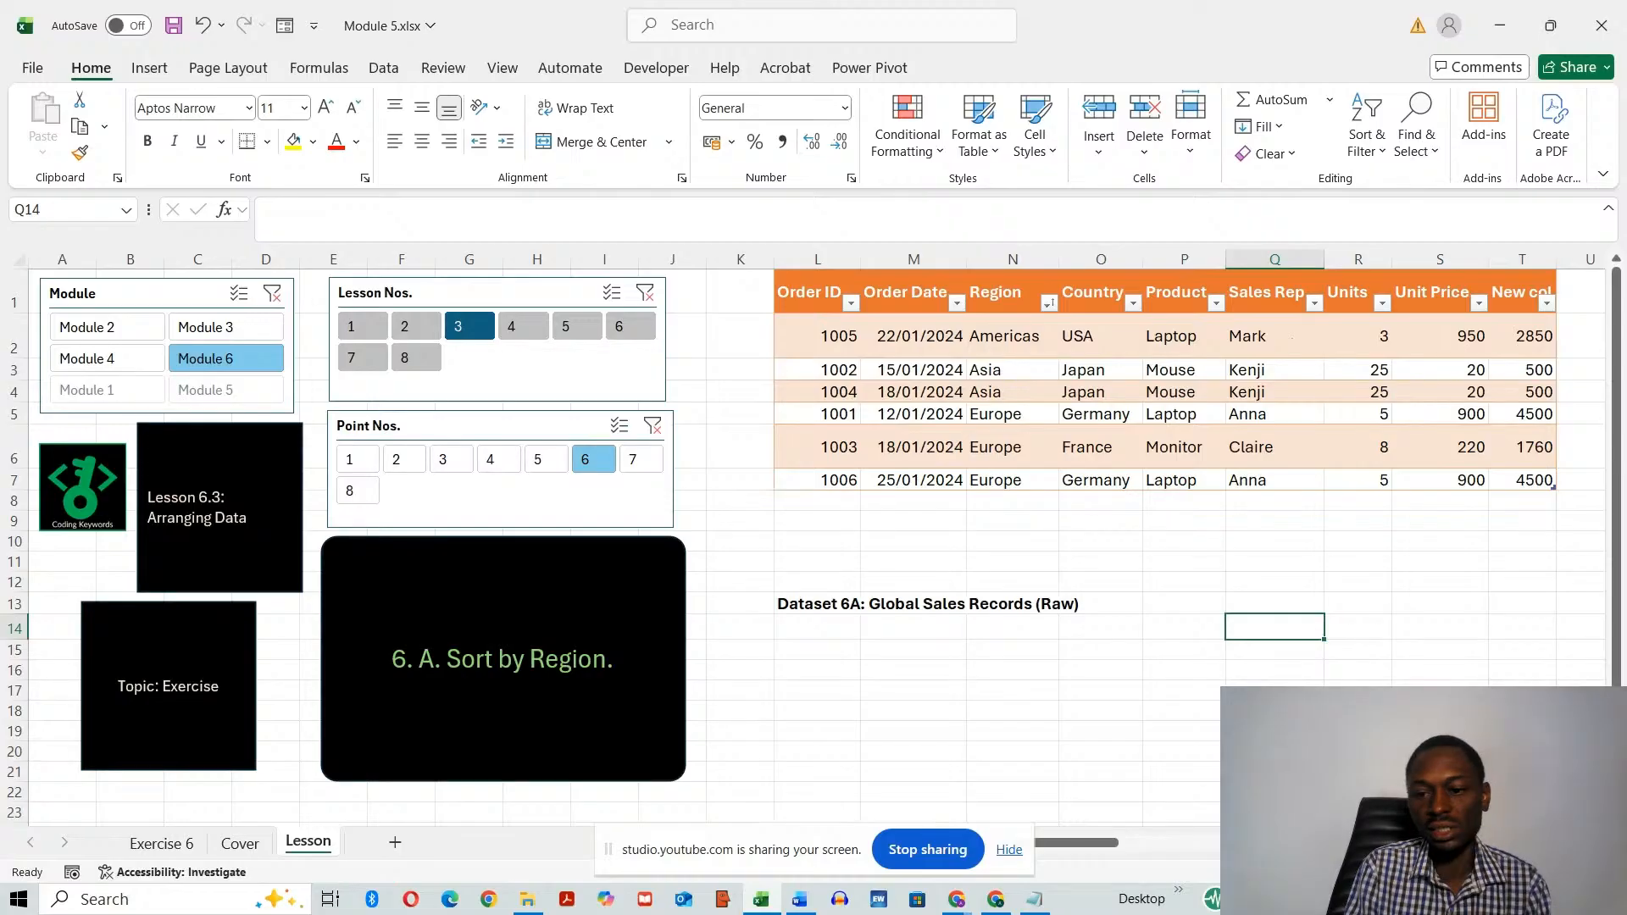
{"action": "scroll", "coordinate": [1194, 765], "scroll_direction": "down", "scroll_amount": 1}
{"action": "left_click", "coordinate": [1192, 764]}
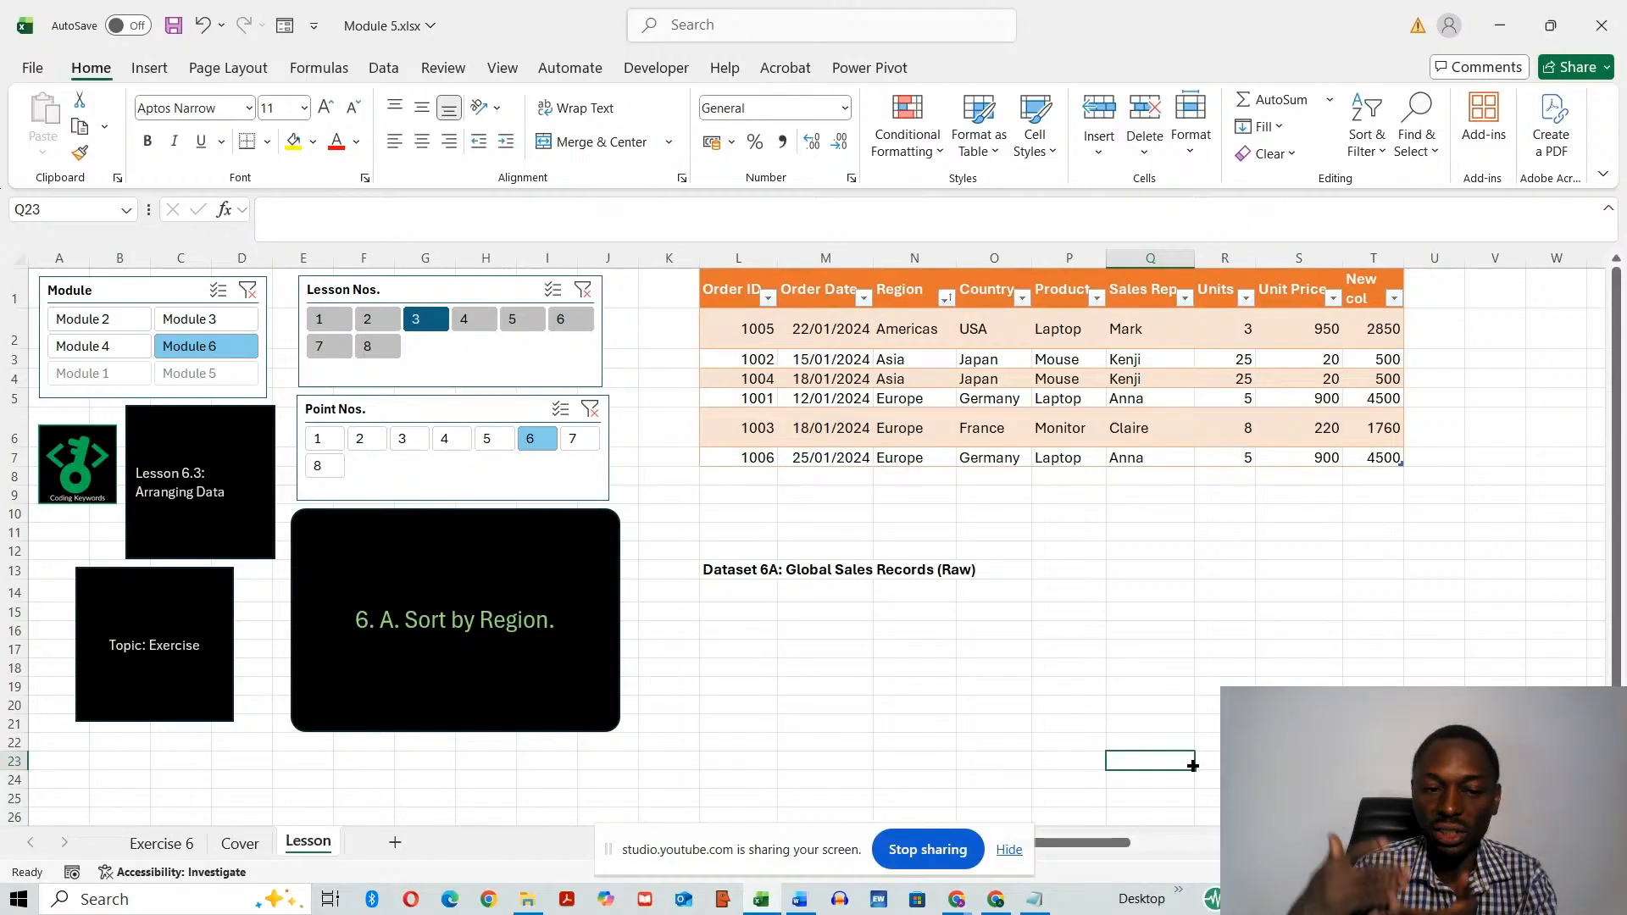
- Present Lesson 6.3 point 7 on sorting by Order Date within Region, indicating the sales records table
{"action": "left_click", "coordinate": [575, 439]}
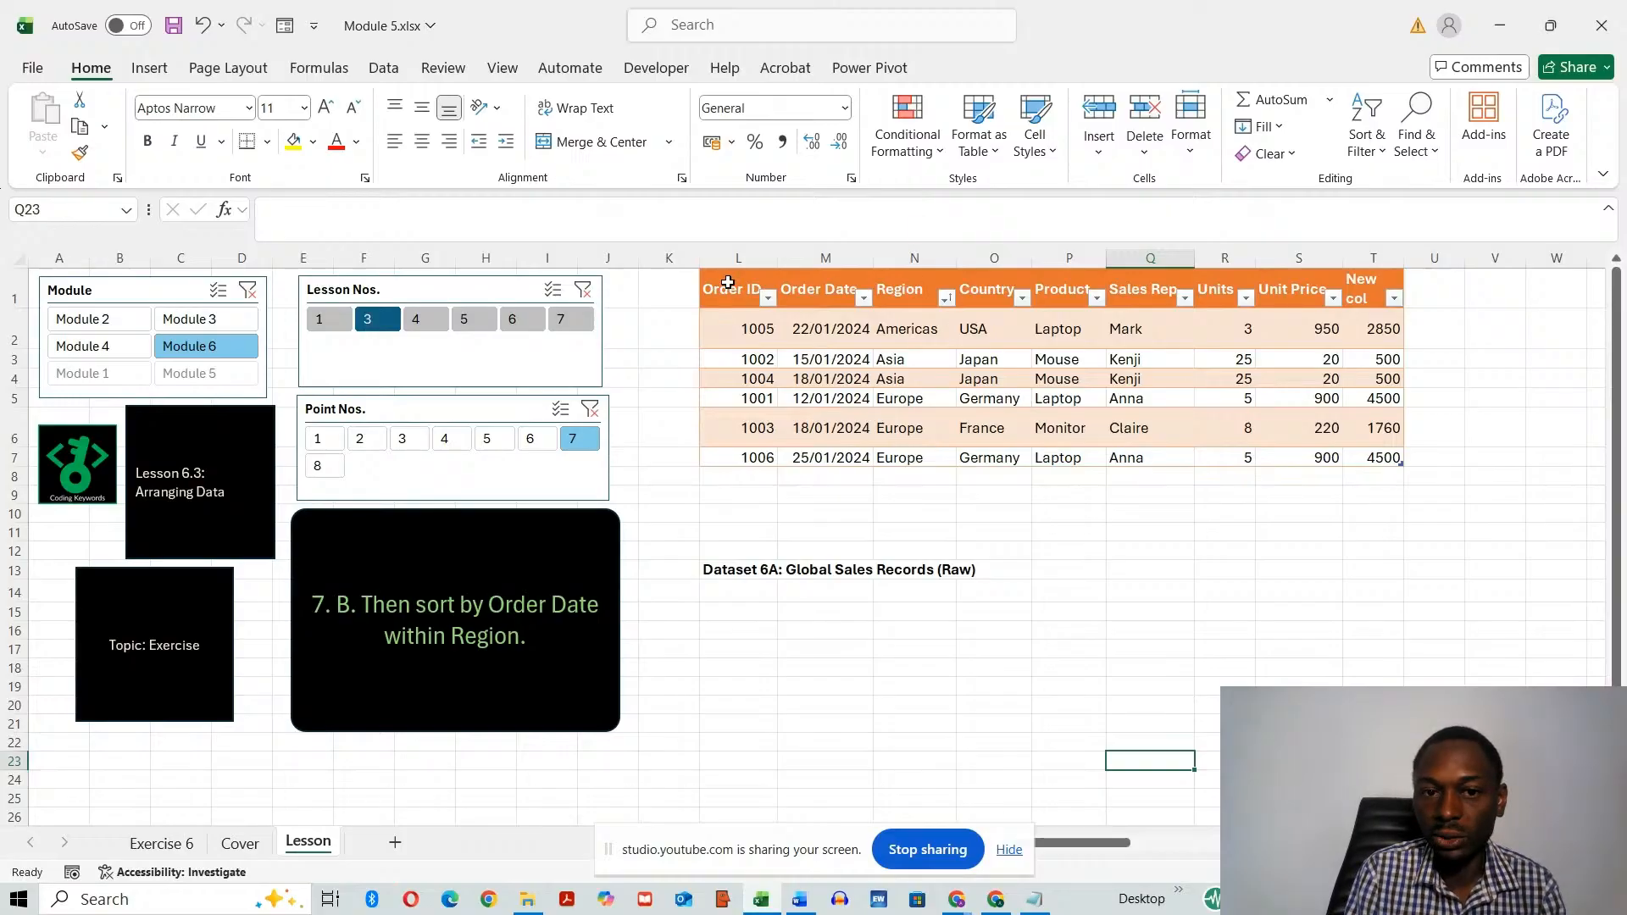
{"action": "left_click_drag", "start_coordinate": [728, 283], "coordinate": [1357, 456]}
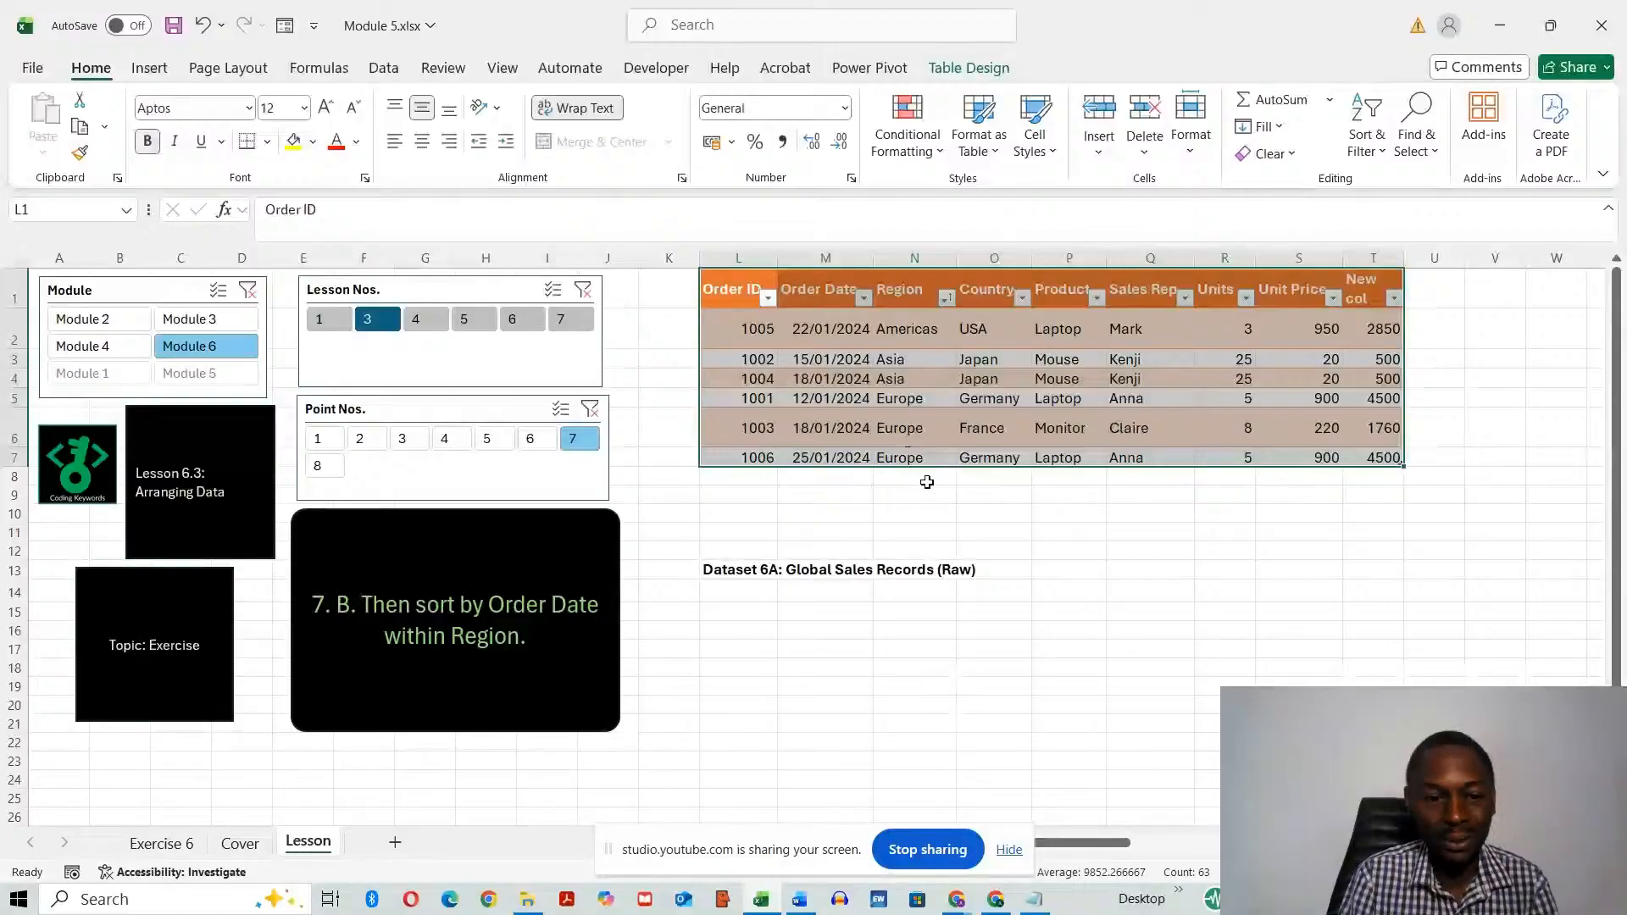
{"action": "left_click", "coordinate": [912, 534]}
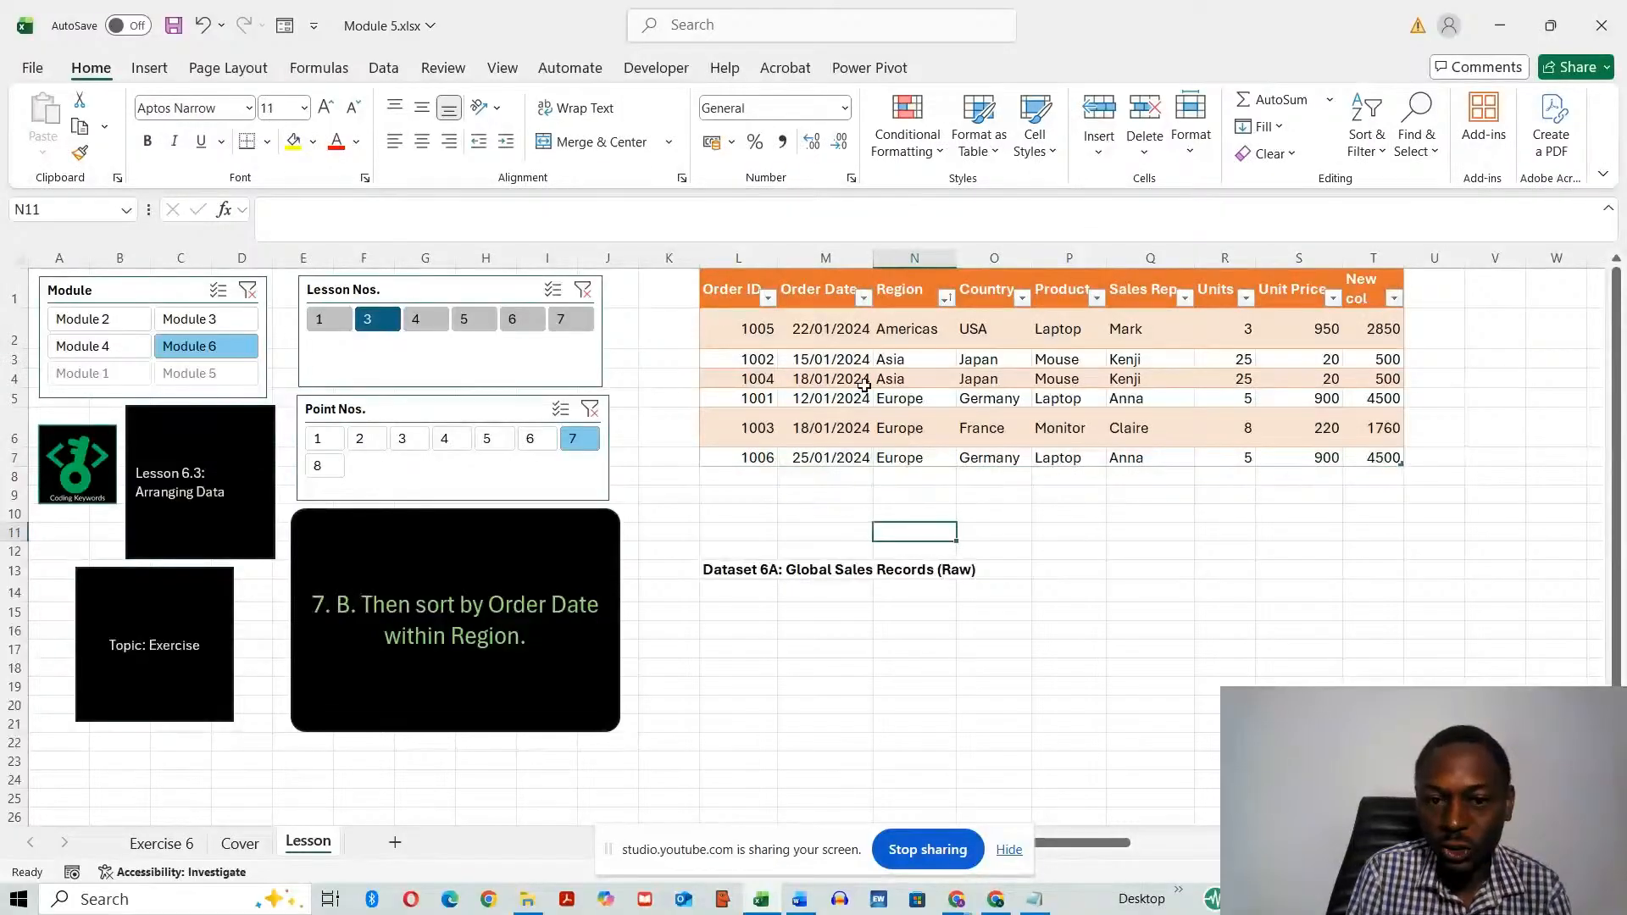
- Change the Order Date of the first Europe record to 31/01/2024
{"action": "left_click", "coordinate": [815, 399]}
{"action": "double_click", "coordinate": [815, 402]}
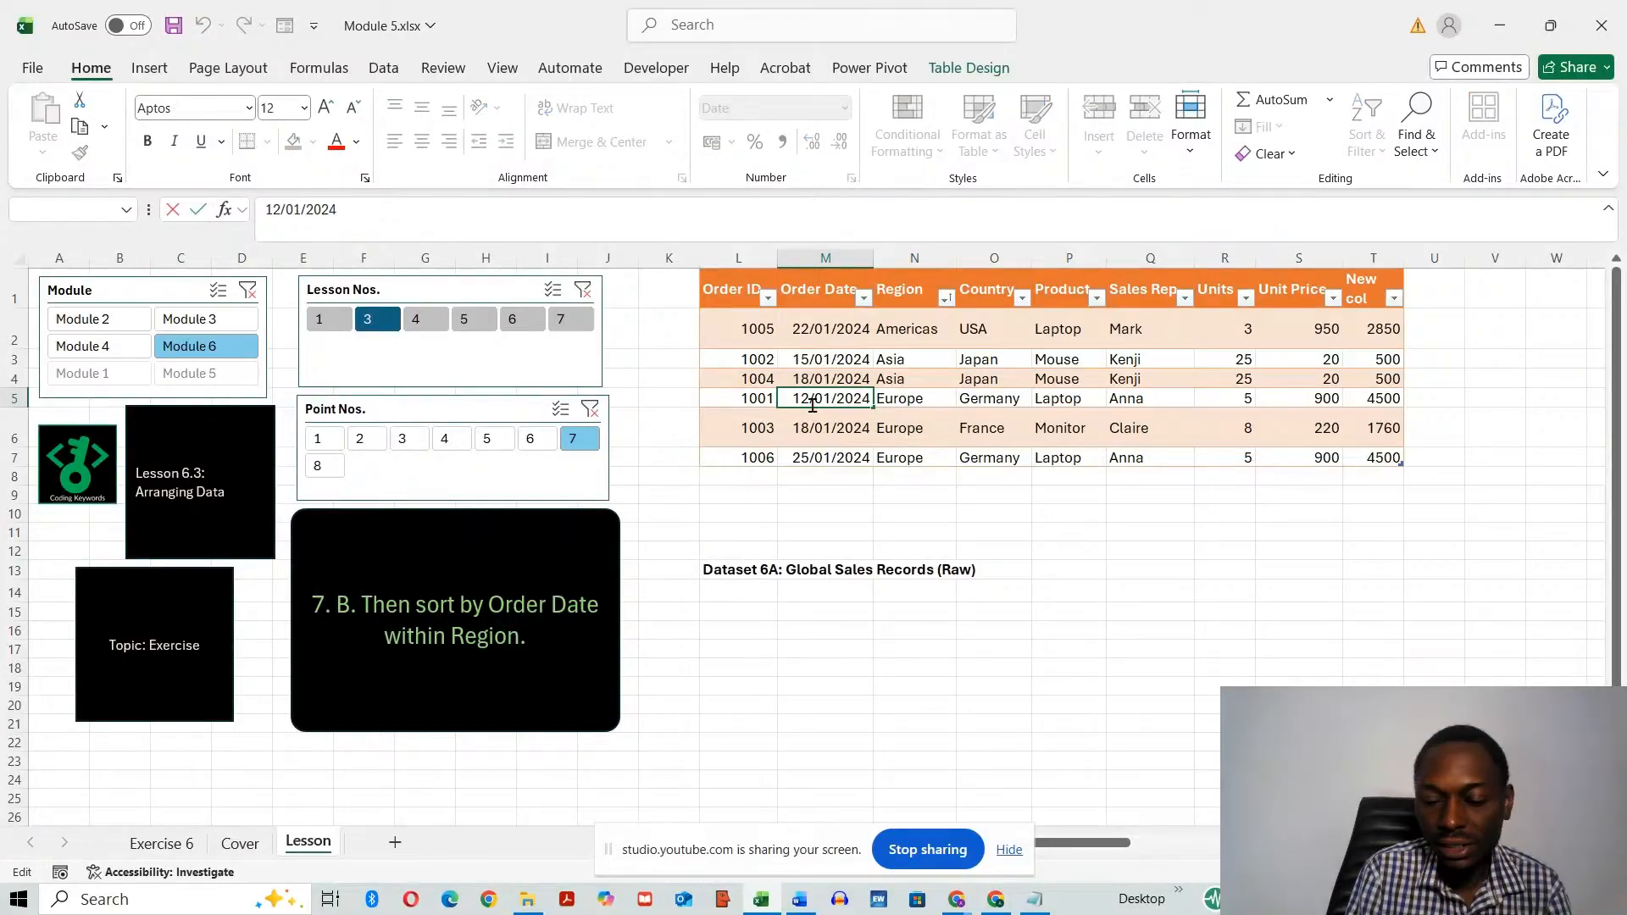
{"action": "key", "text": "BackSpace"}
{"action": "key", "text": "BackSpace"}
{"action": "type", "text": "31"}
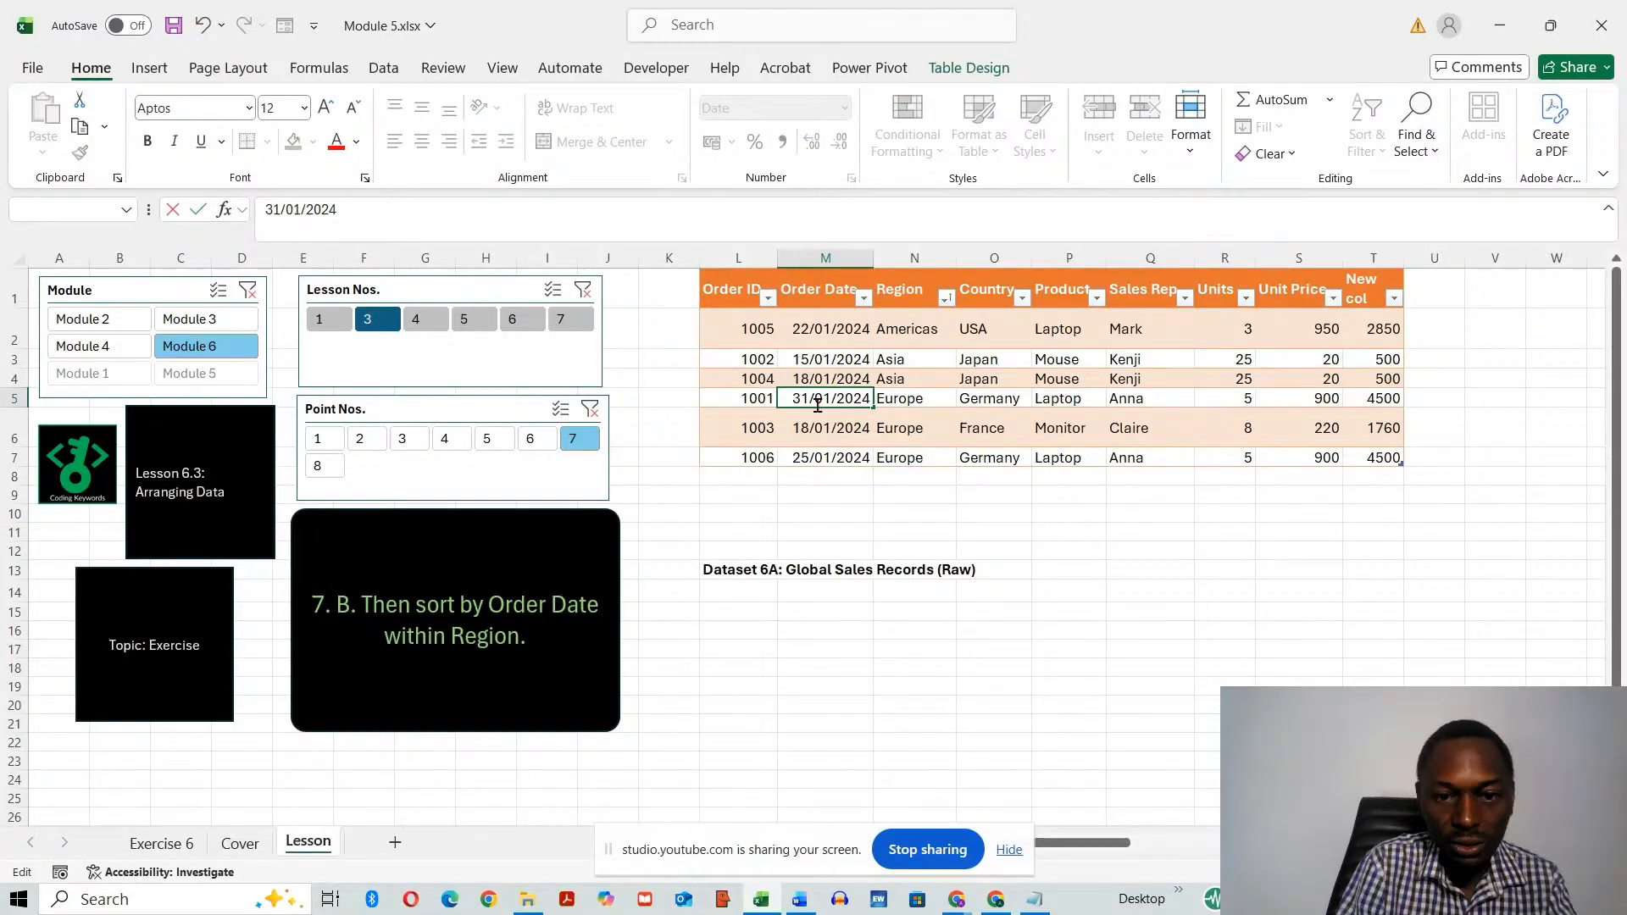
{"action": "left_click", "coordinate": [1059, 570]}
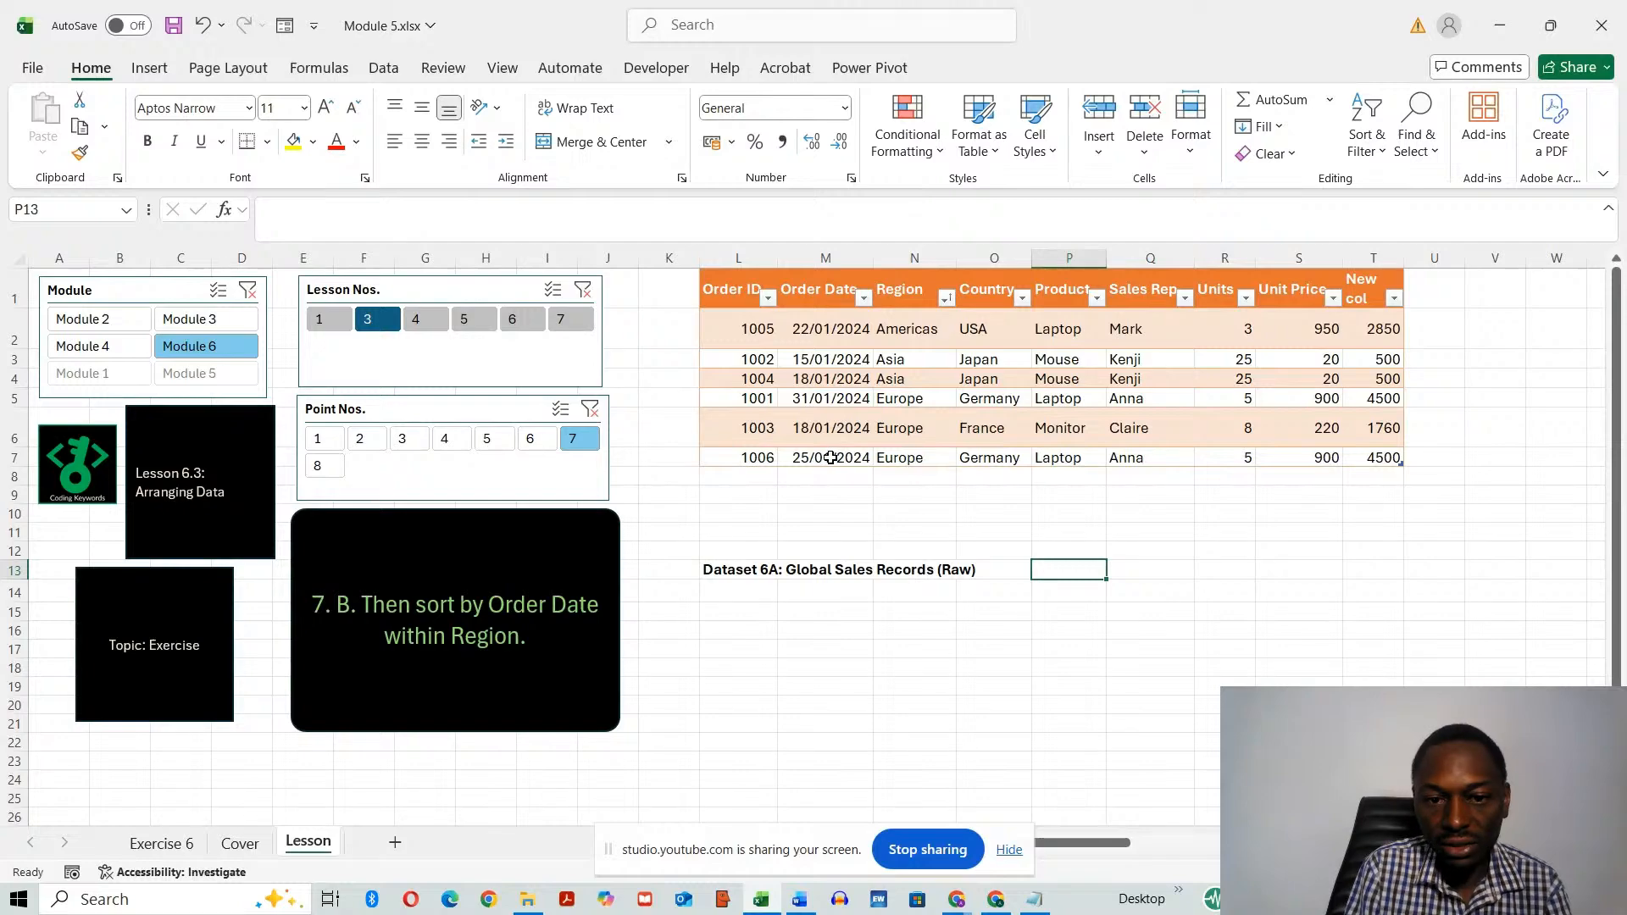
{"action": "left_click", "coordinate": [880, 508]}
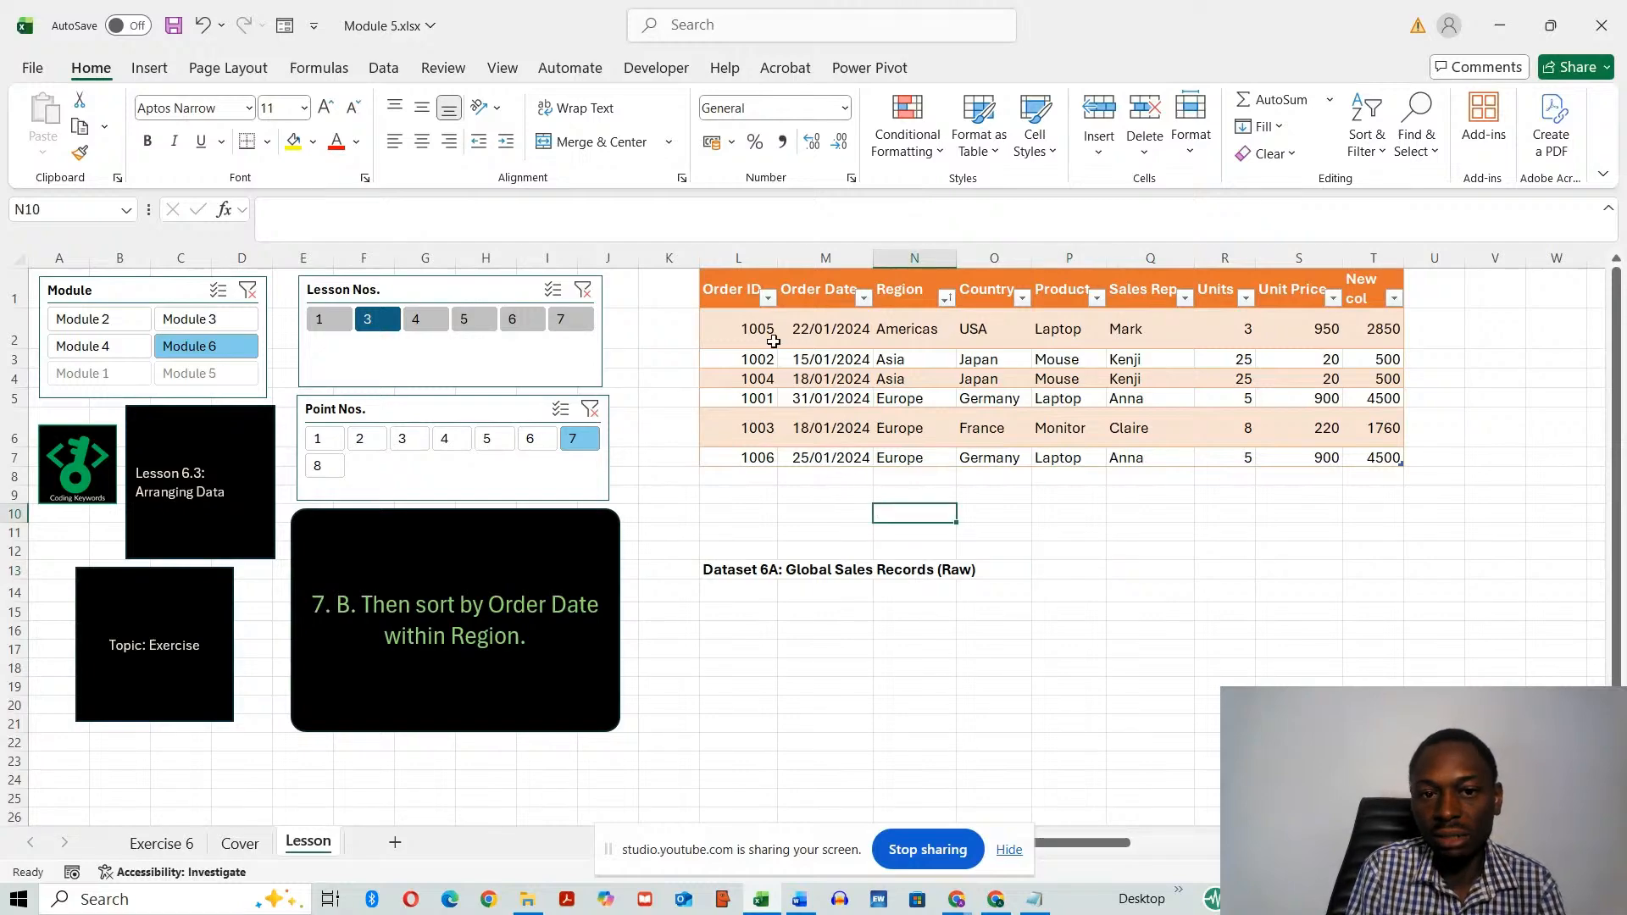
{"action": "left_click", "coordinate": [738, 293]}
{"action": "left_click_drag", "start_coordinate": [738, 293], "coordinate": [1378, 460]}
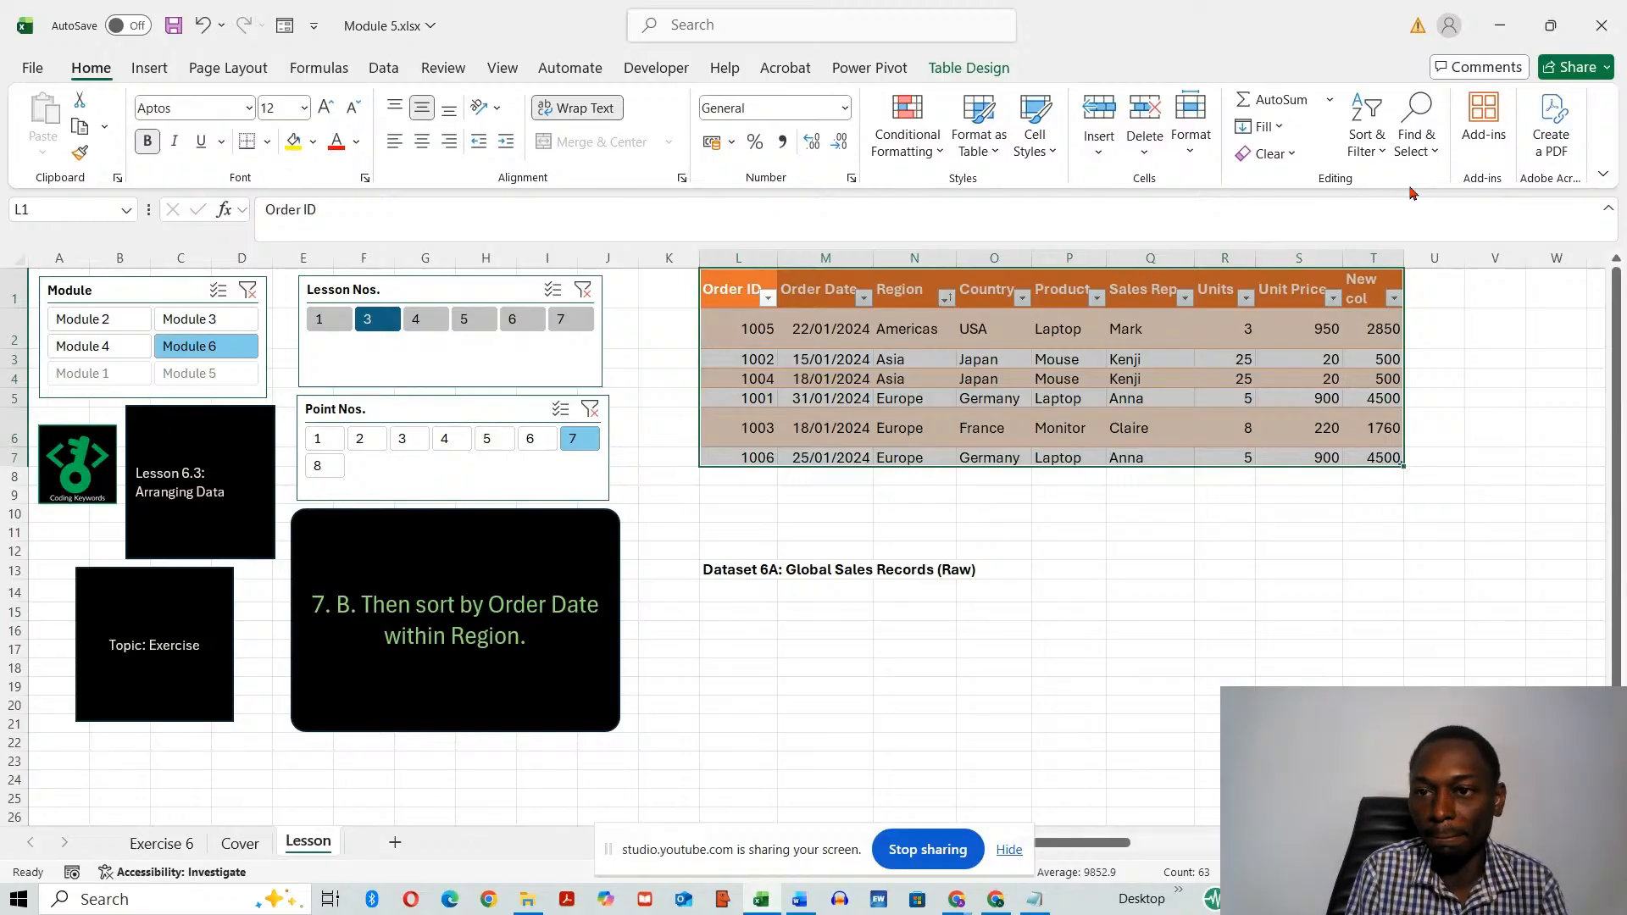
{"action": "left_click", "coordinate": [1366, 144]}
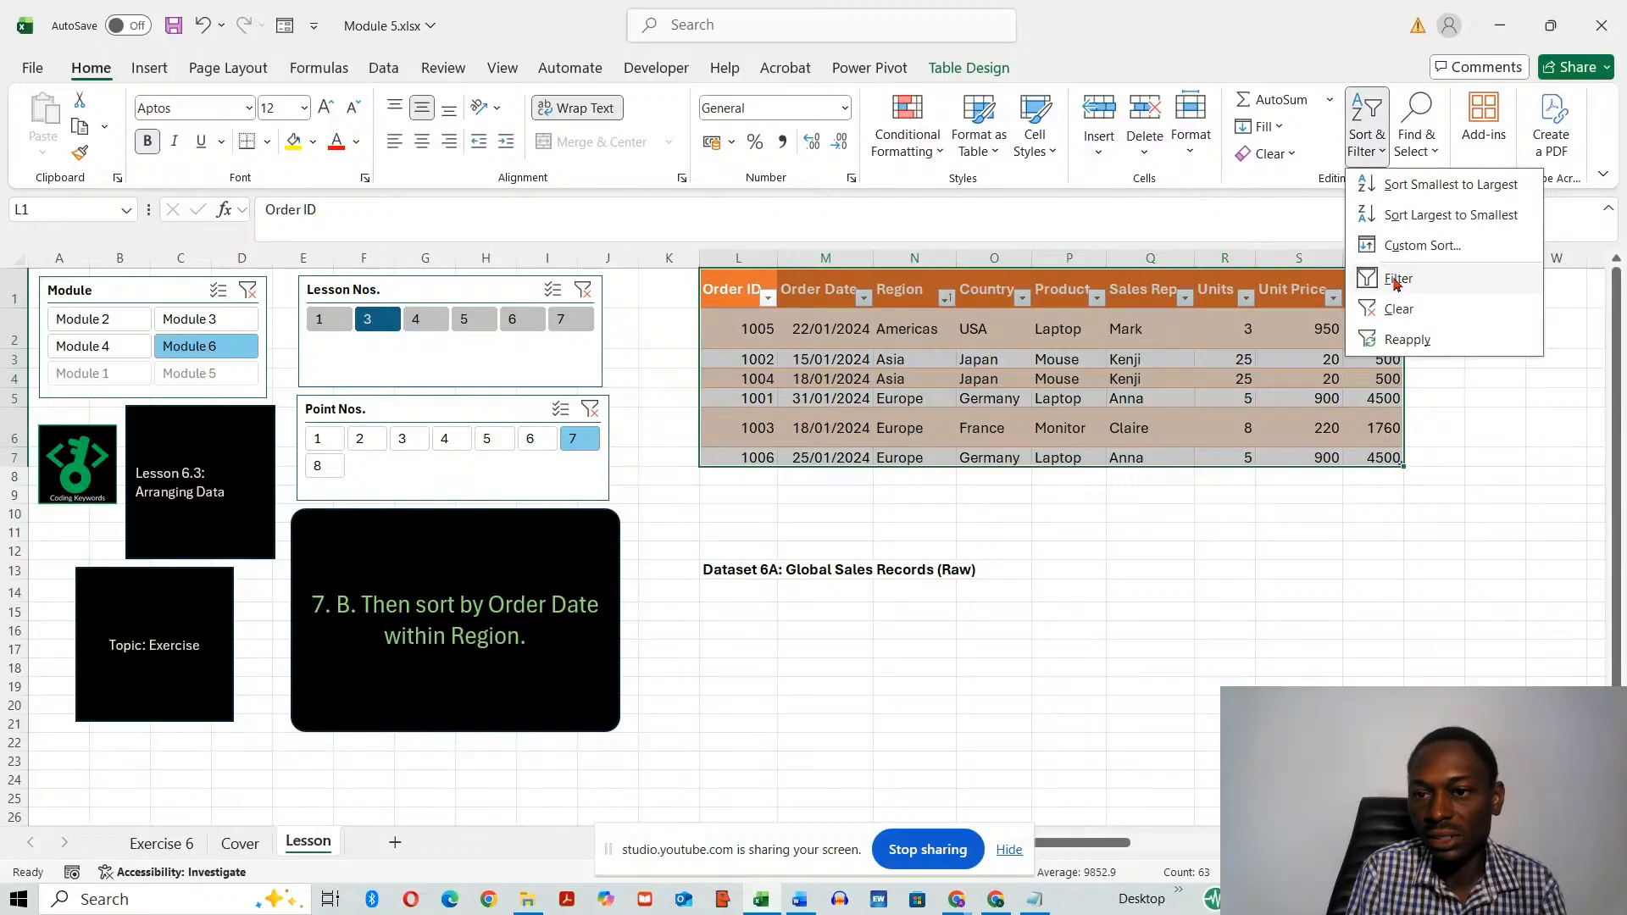
{"action": "left_click", "coordinate": [1422, 248]}
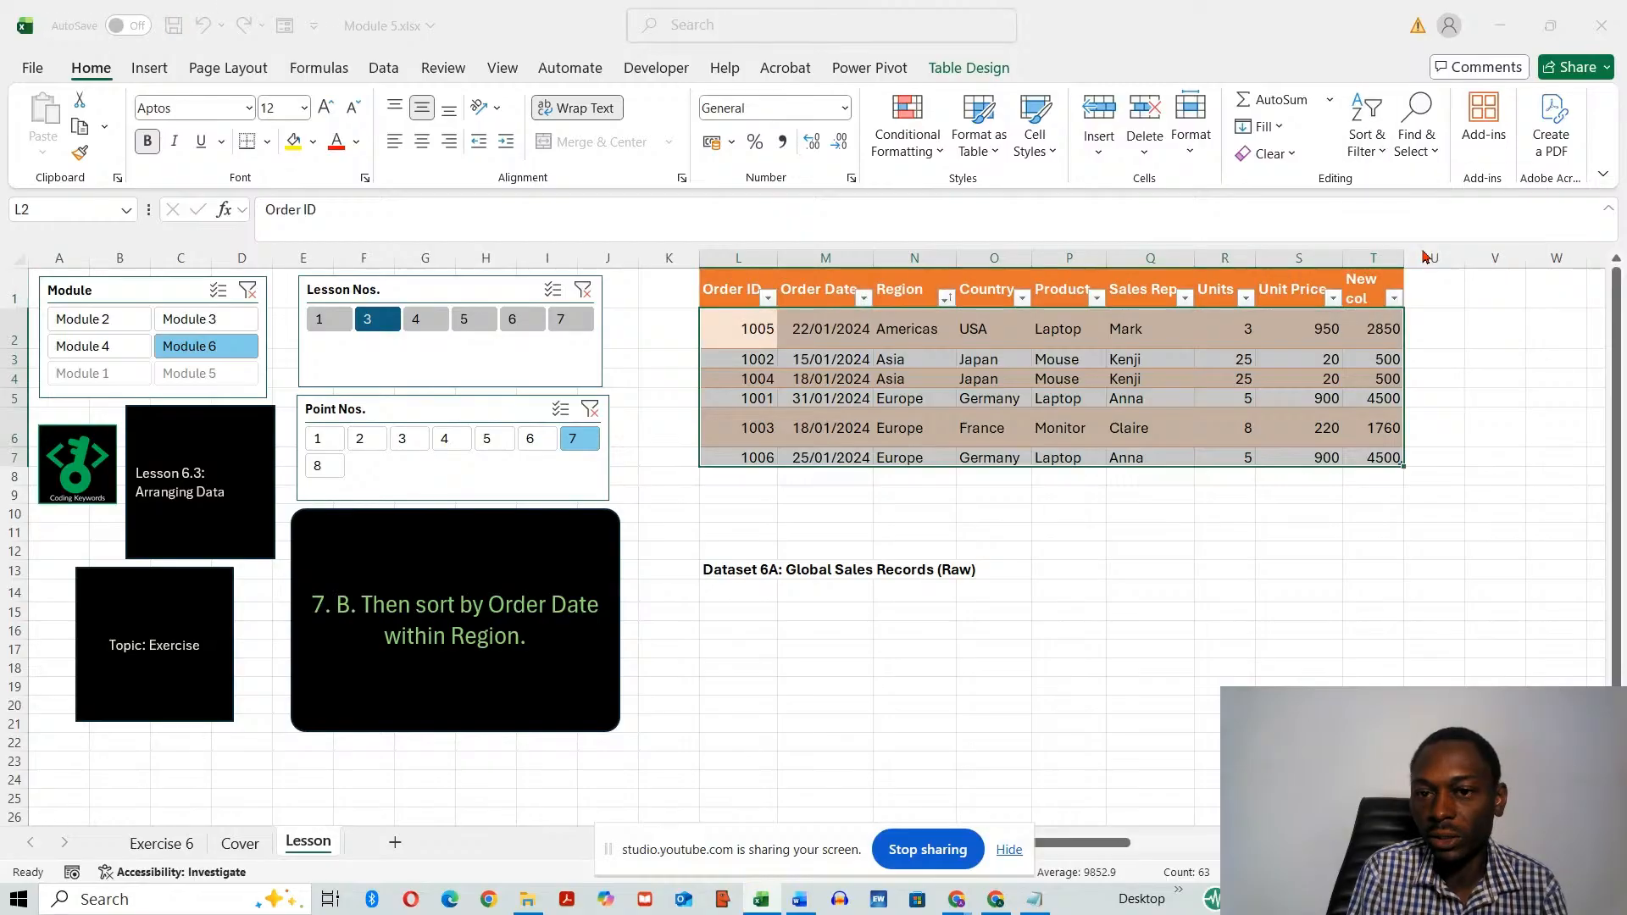
{"action": "left_click", "coordinate": [538, 465]}
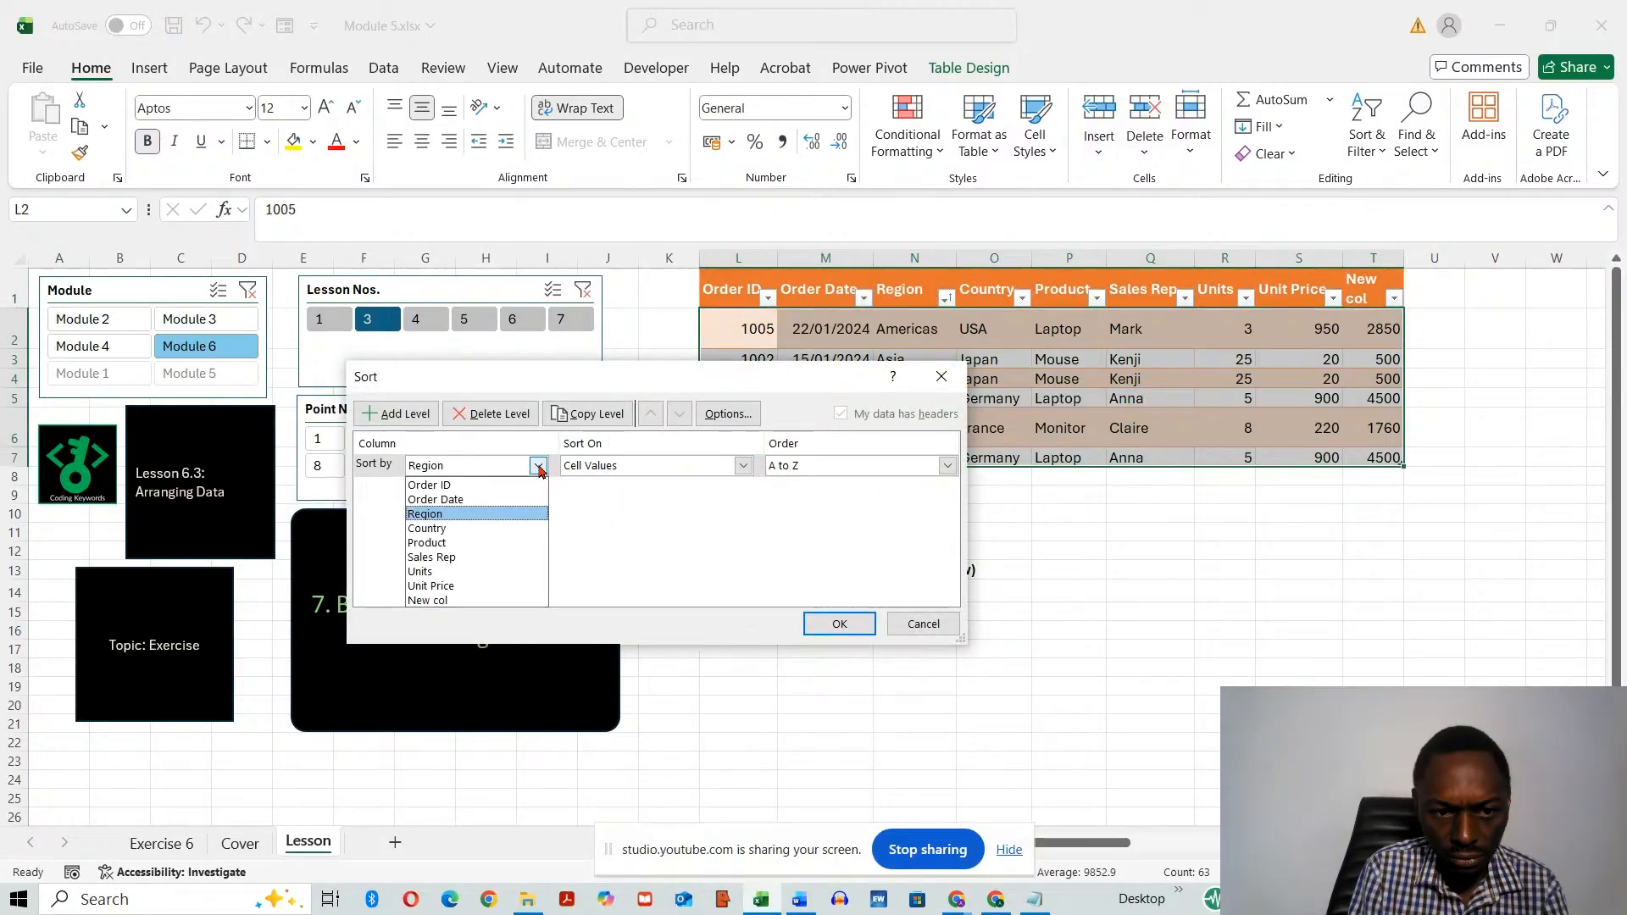
{"action": "left_click", "coordinate": [498, 502]}
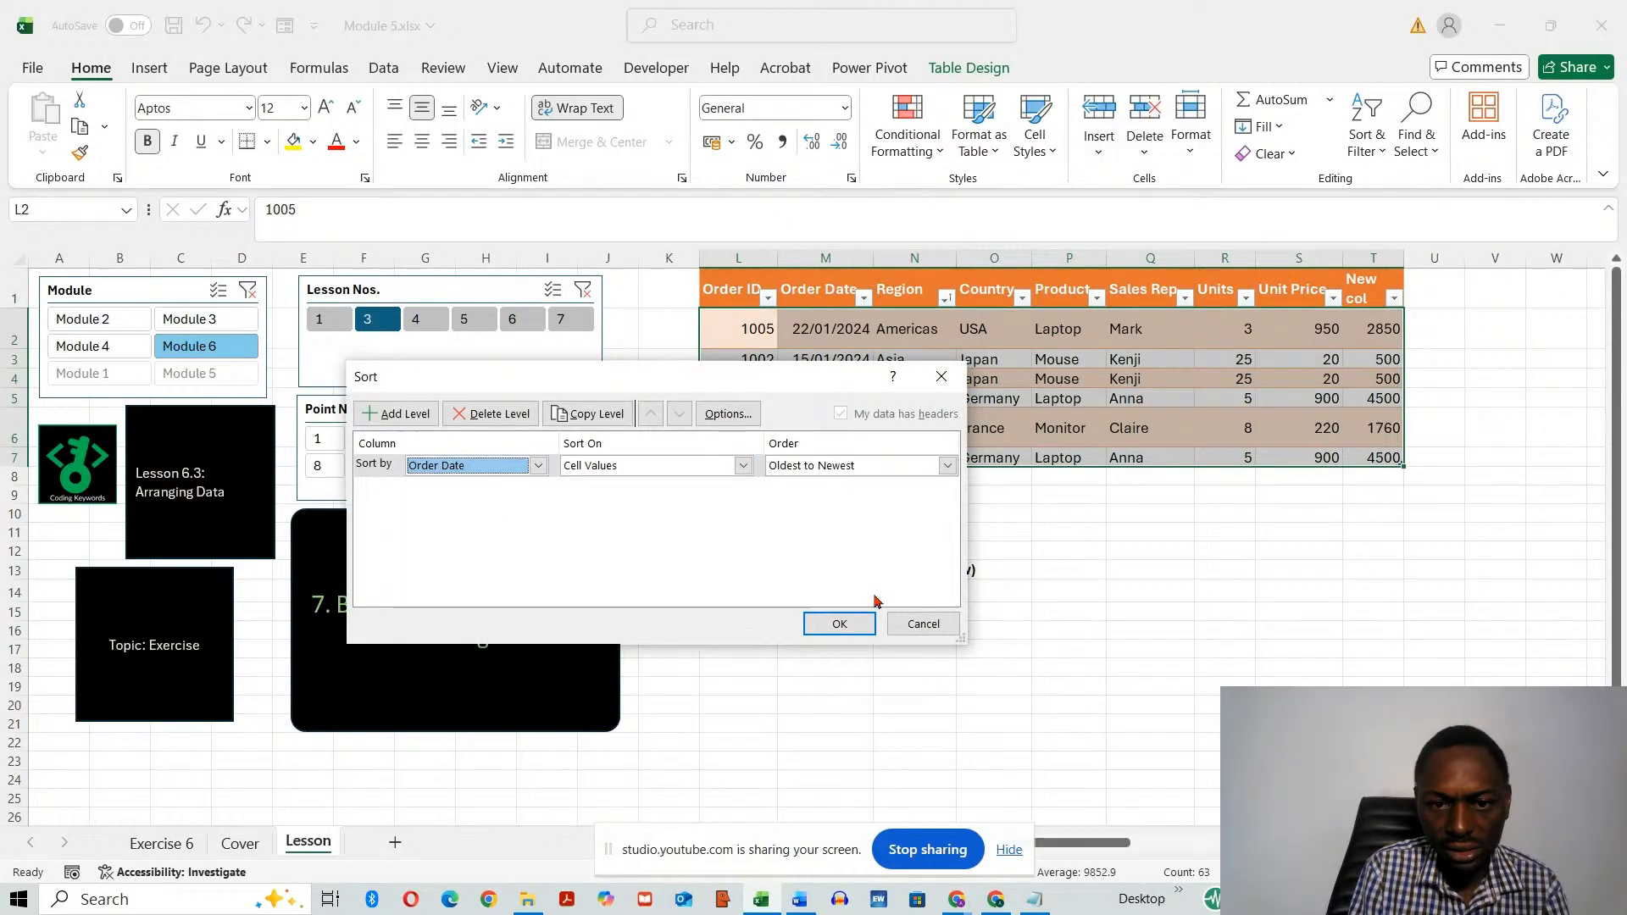
{"action": "left_click", "coordinate": [946, 465]}
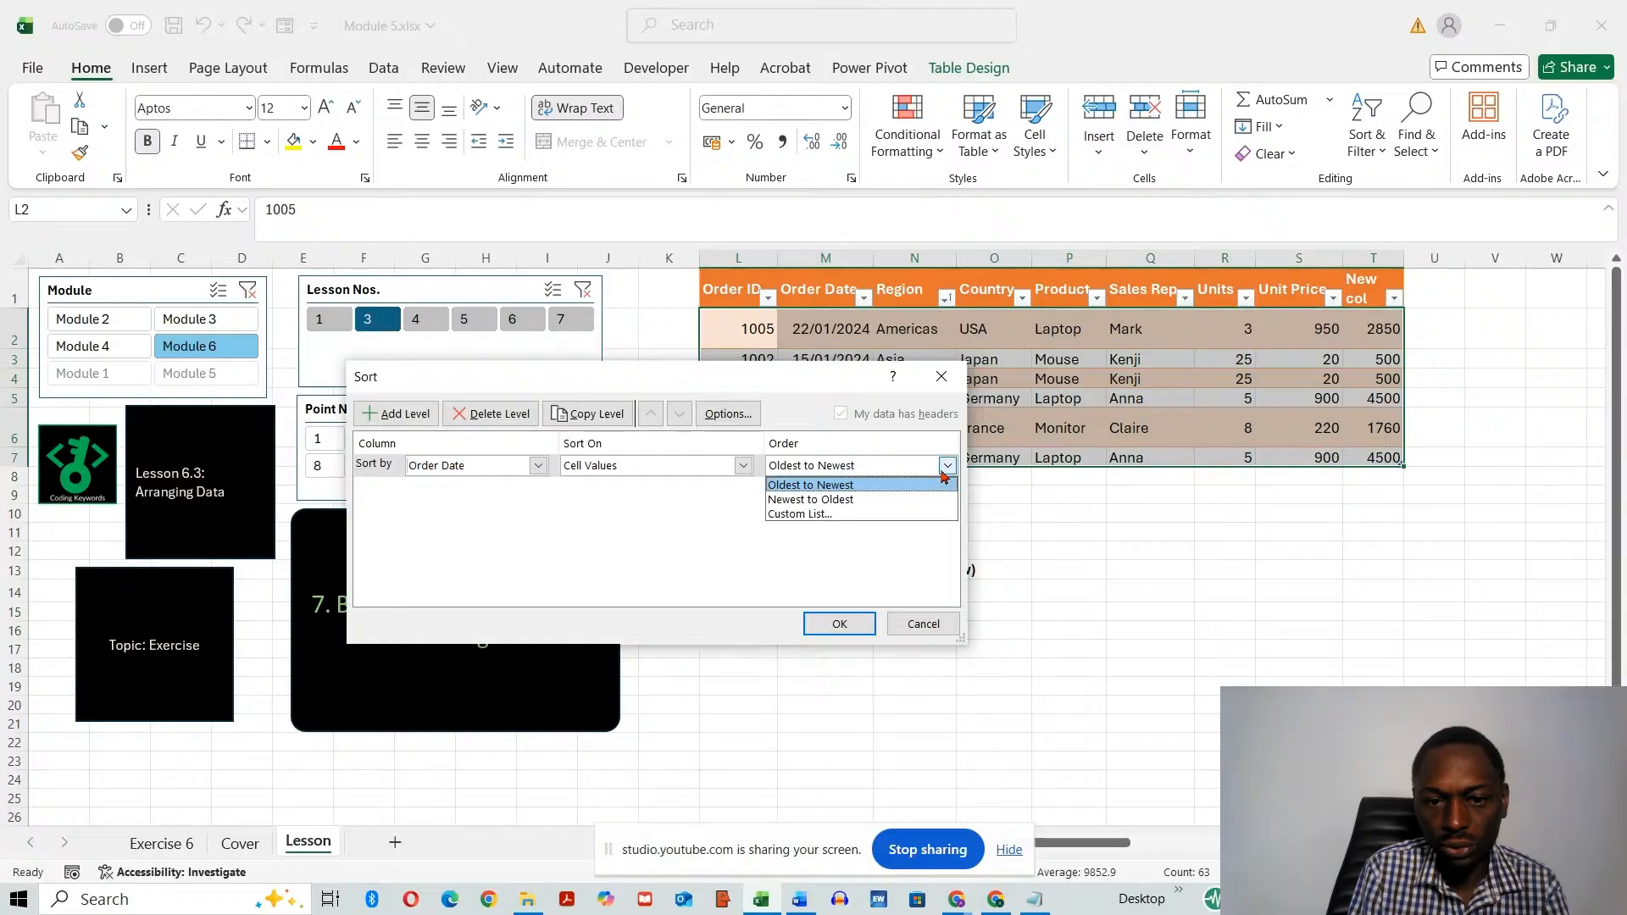
{"action": "left_click", "coordinate": [842, 619]}
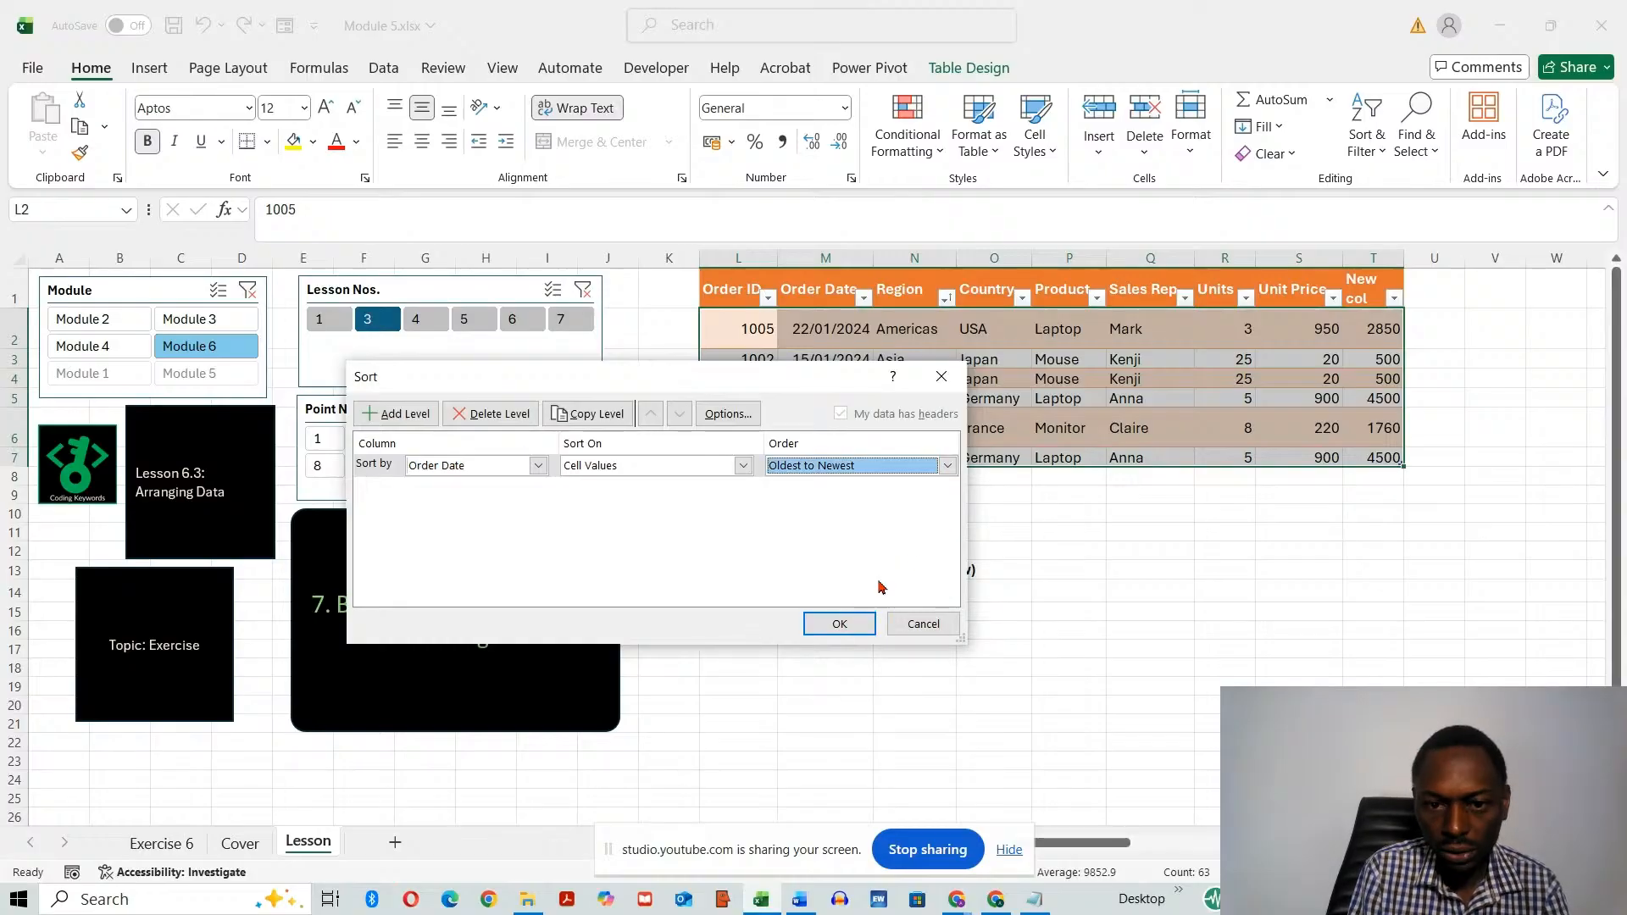
{"action": "key", "text": "Return"}
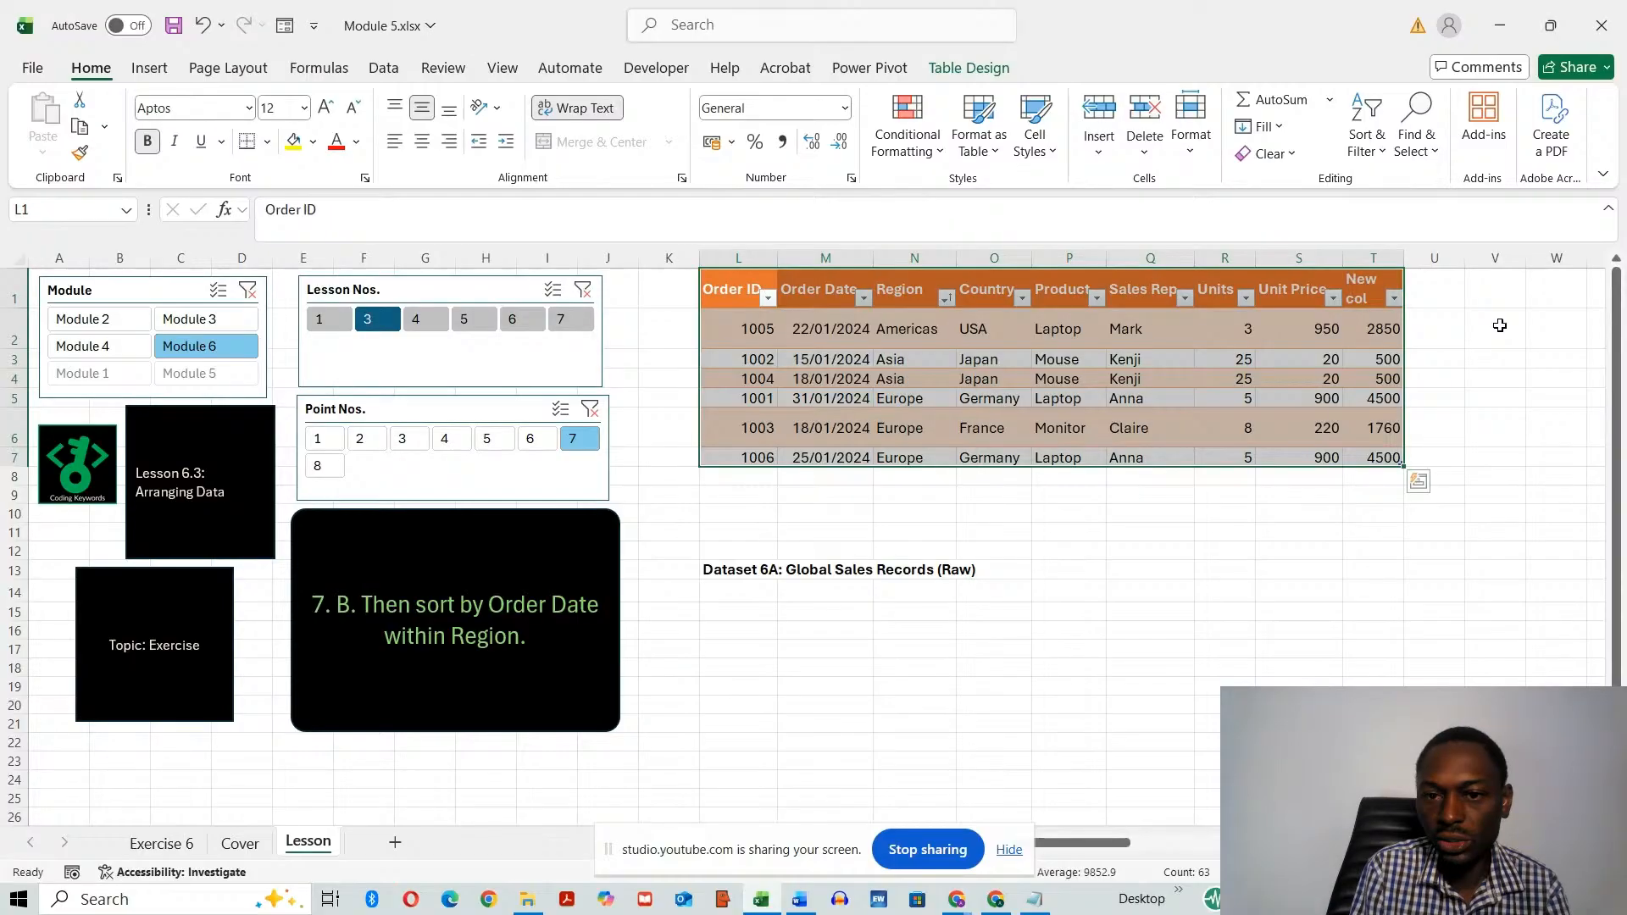
- Apply a two-level custom sort to the sales records by Region A to Z and by Order Date oldest to newest
{"action": "left_click", "coordinate": [1366, 149]}
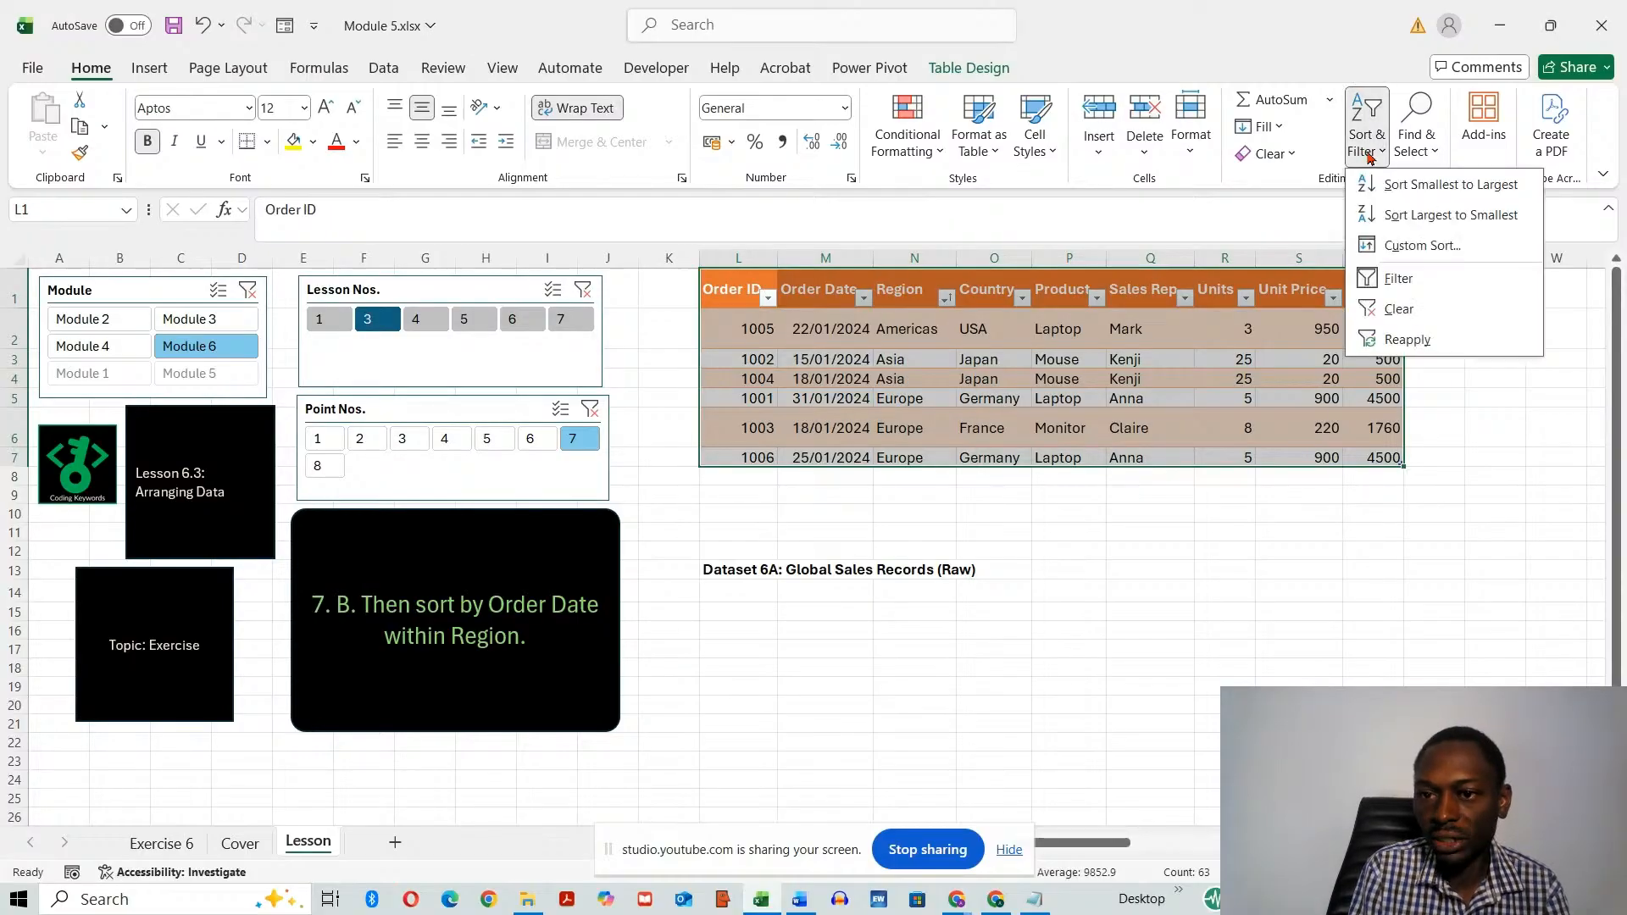
{"action": "left_click", "coordinate": [1409, 245]}
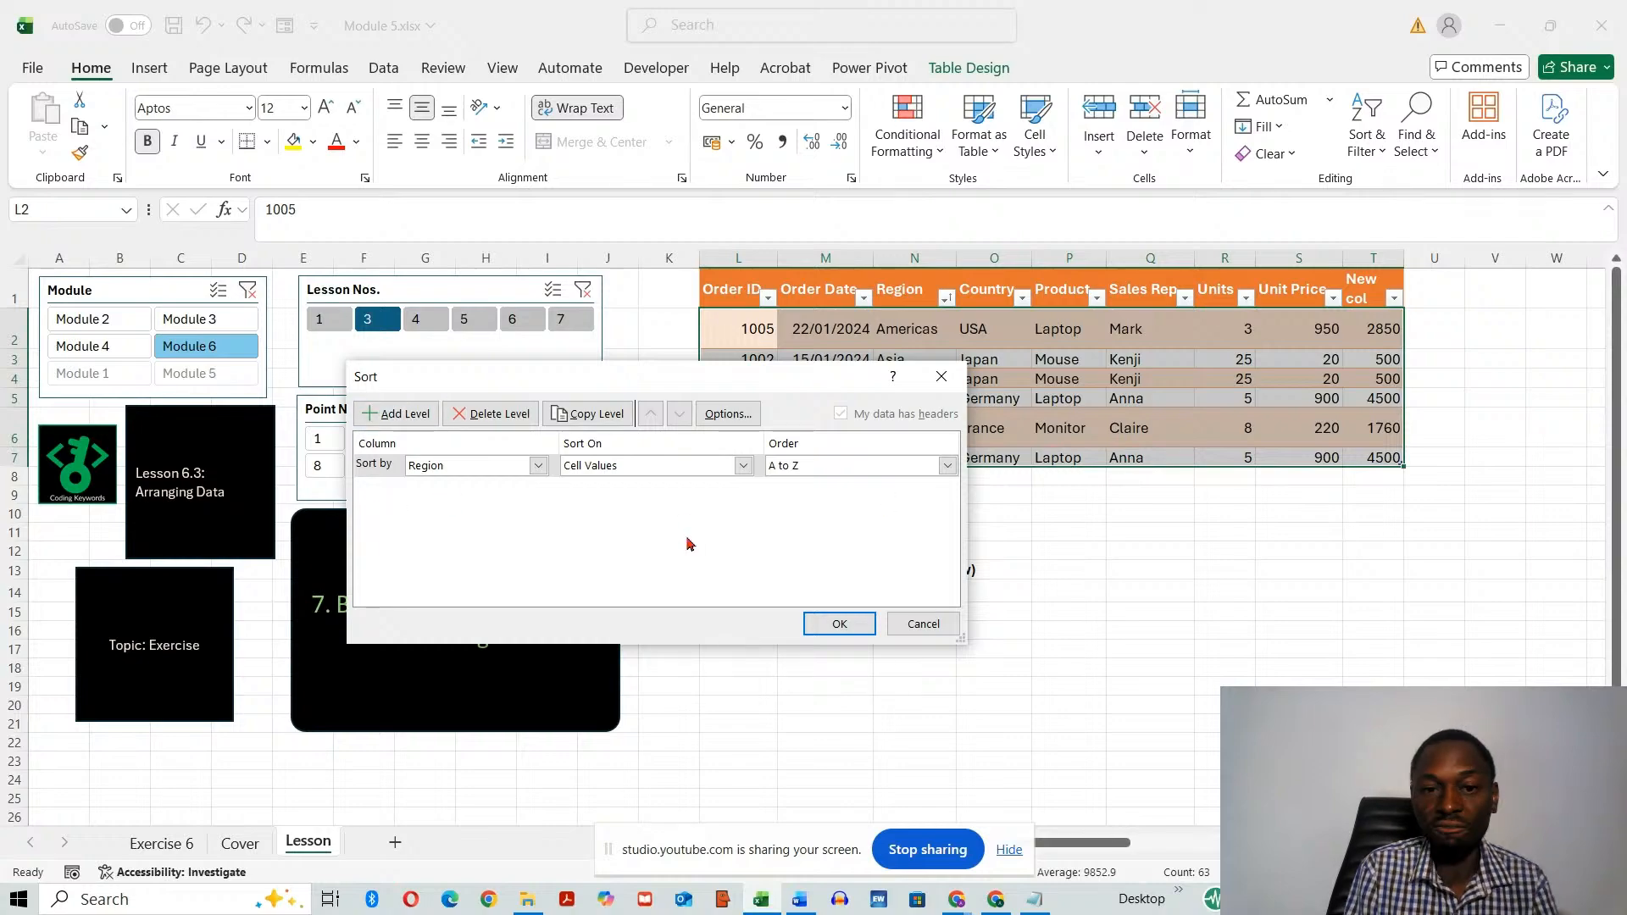
{"action": "left_click", "coordinate": [403, 414]}
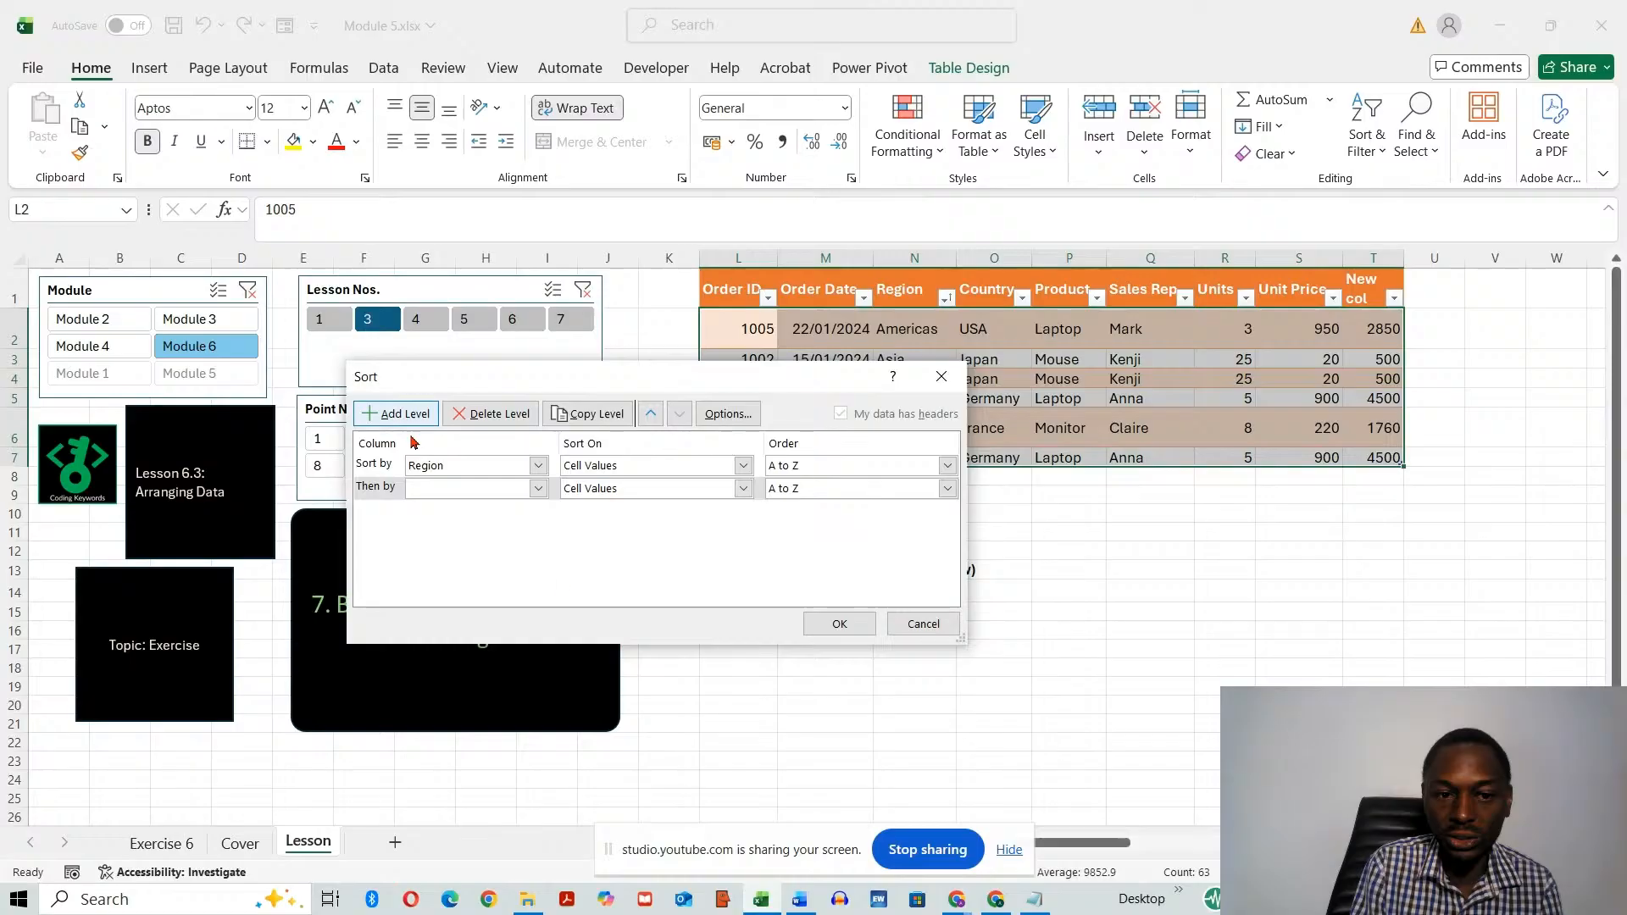
{"action": "left_click", "coordinate": [536, 490]}
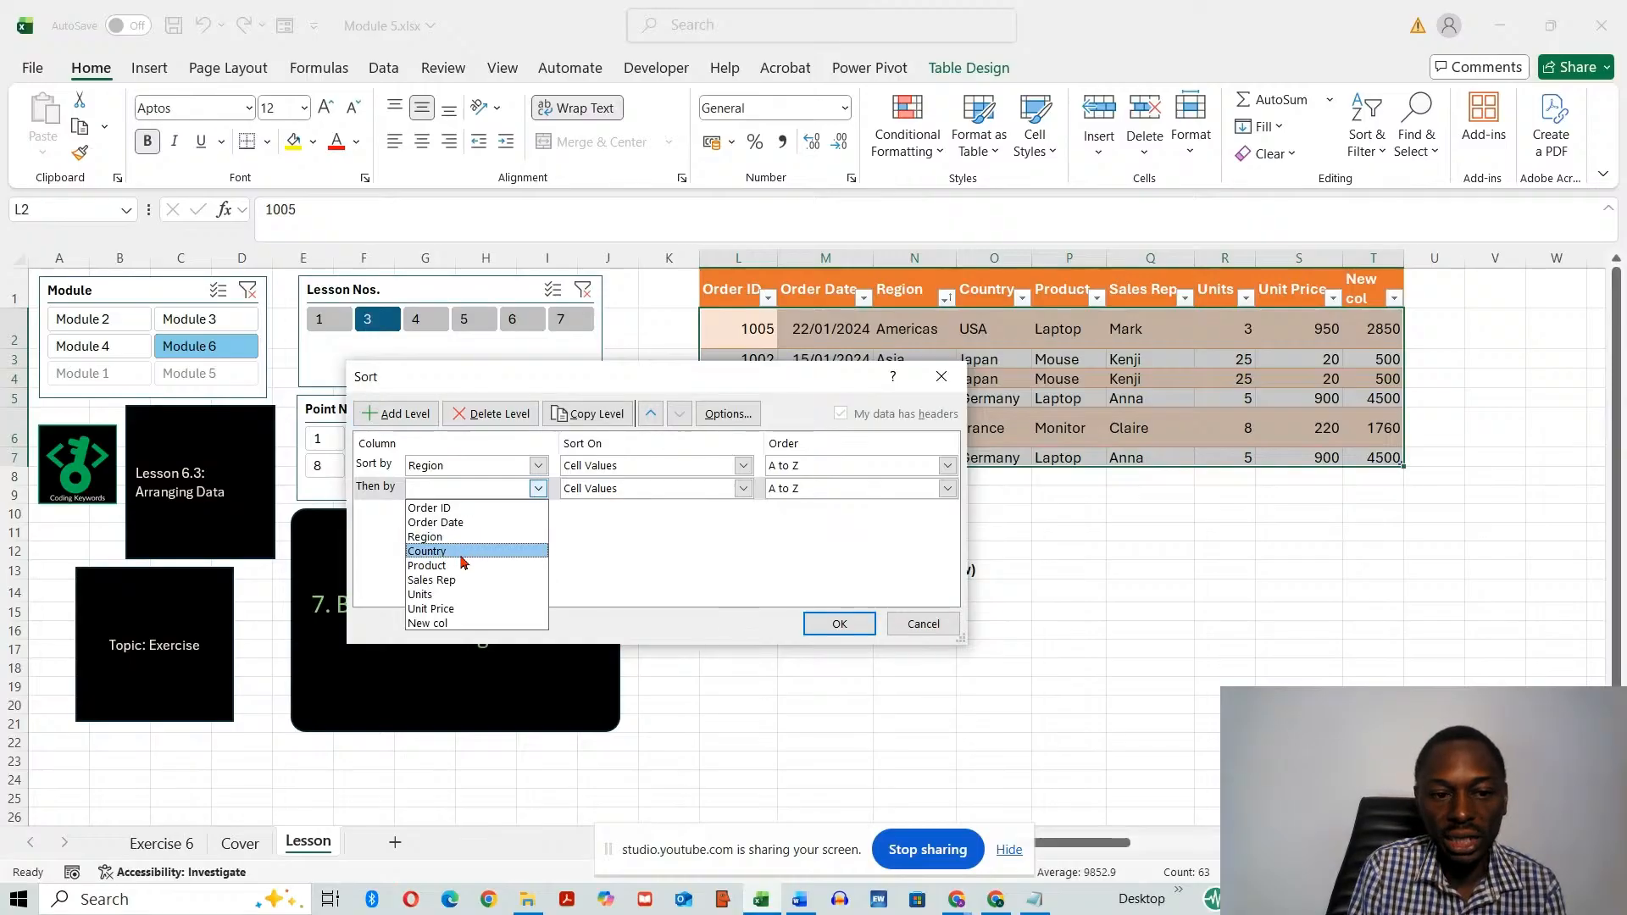
{"action": "left_click", "coordinate": [462, 523]}
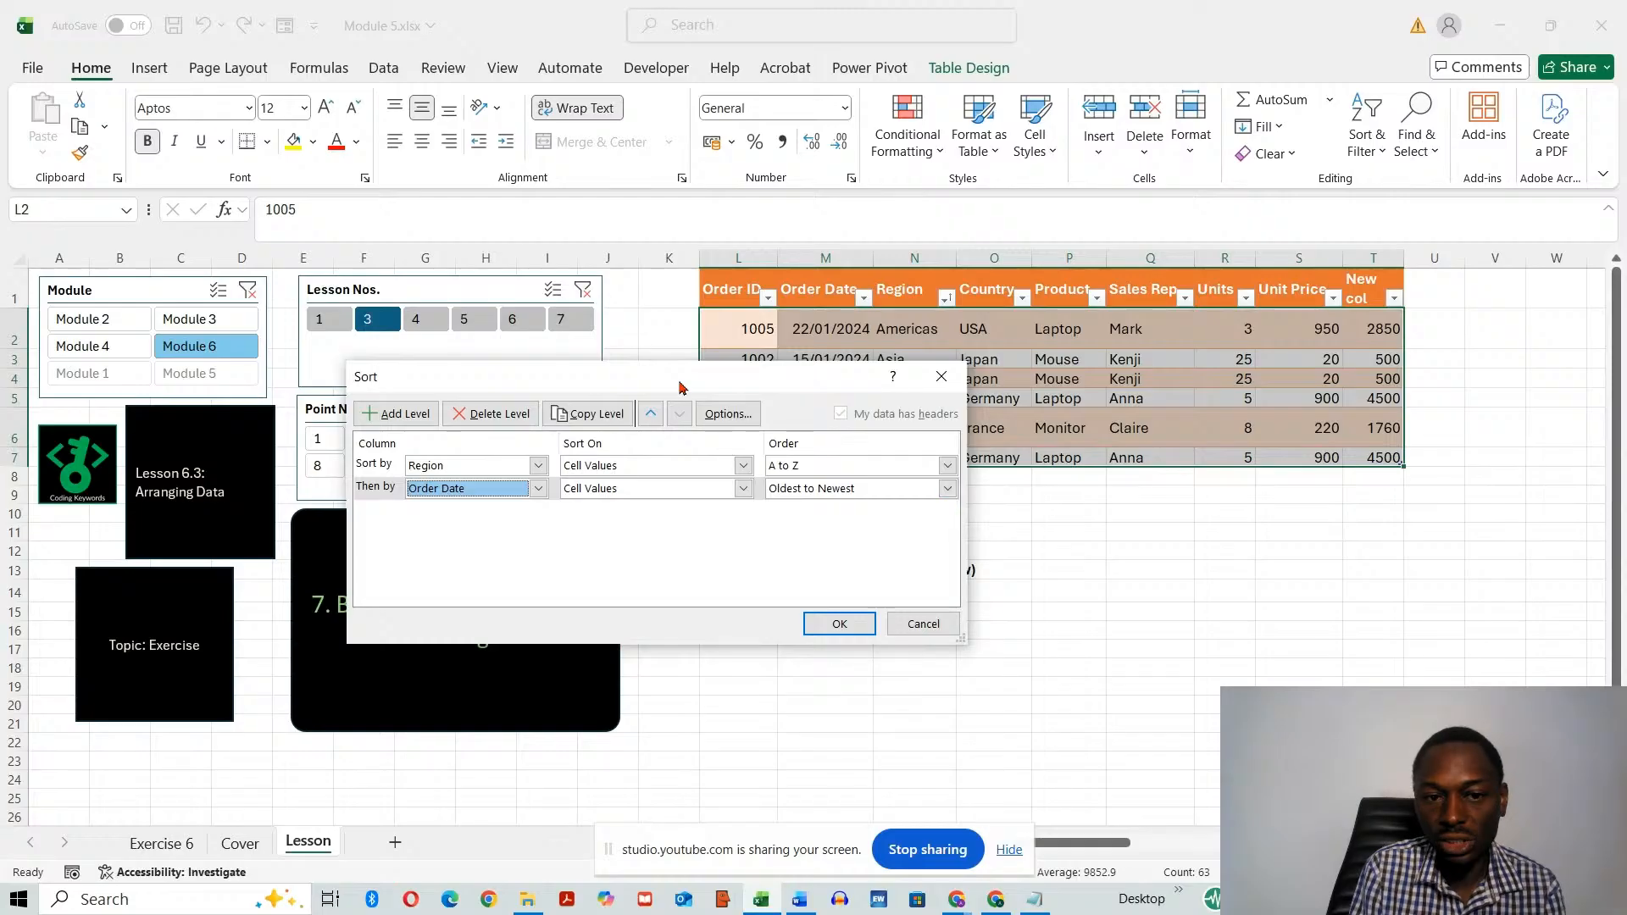
{"action": "left_click_drag", "start_coordinate": [671, 377], "coordinate": [363, 411]}
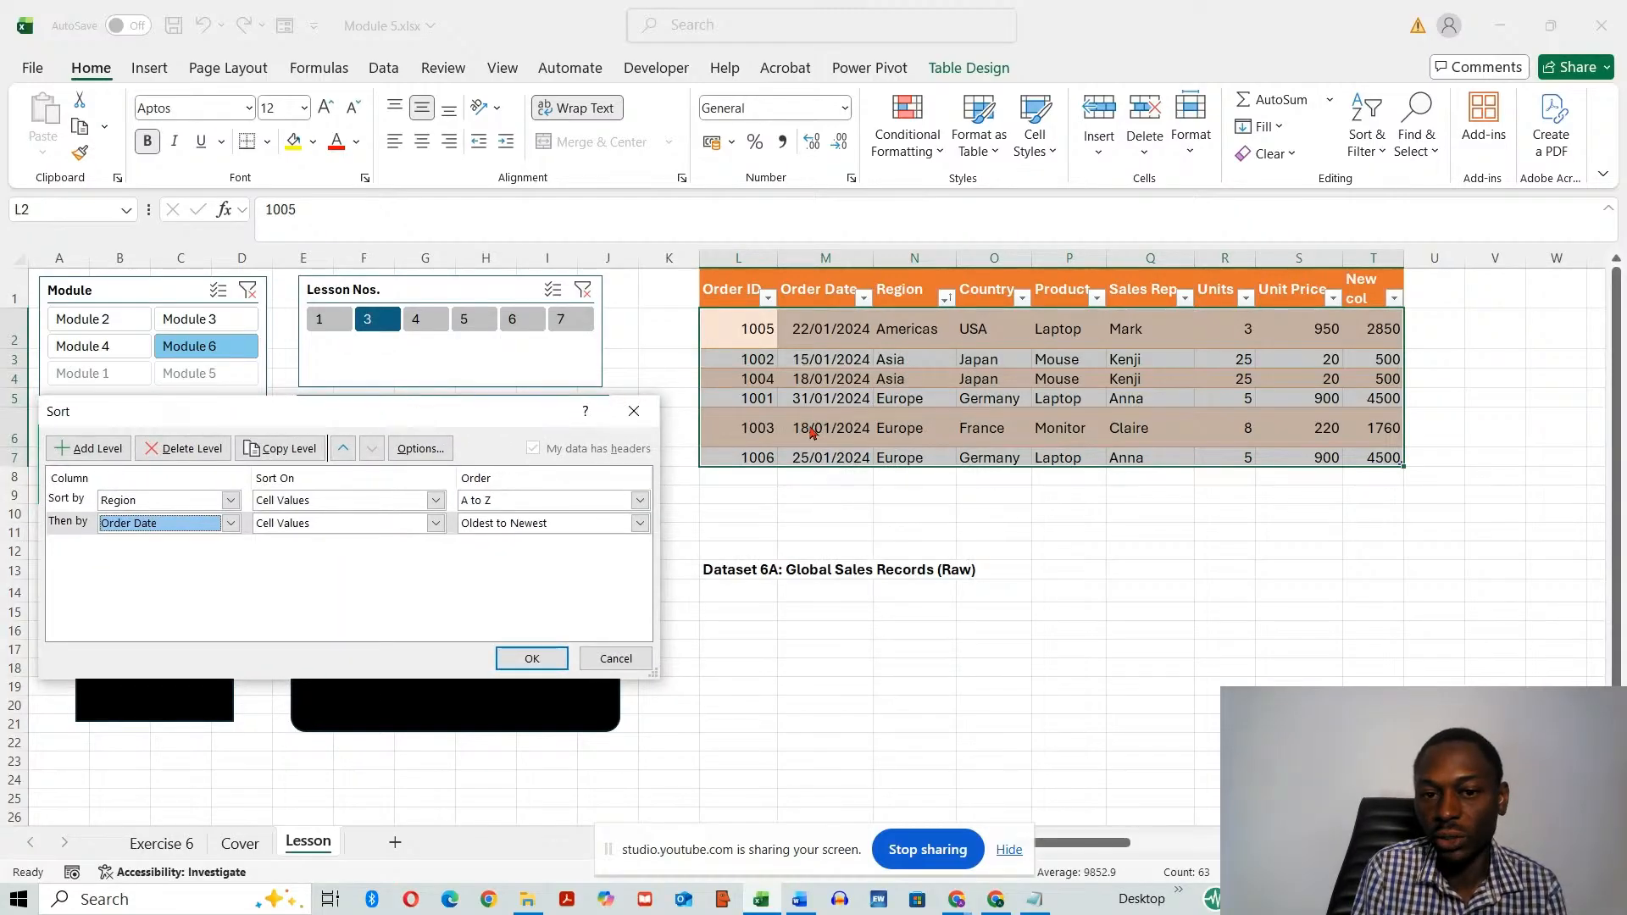
{"action": "left_click", "coordinate": [529, 659]}
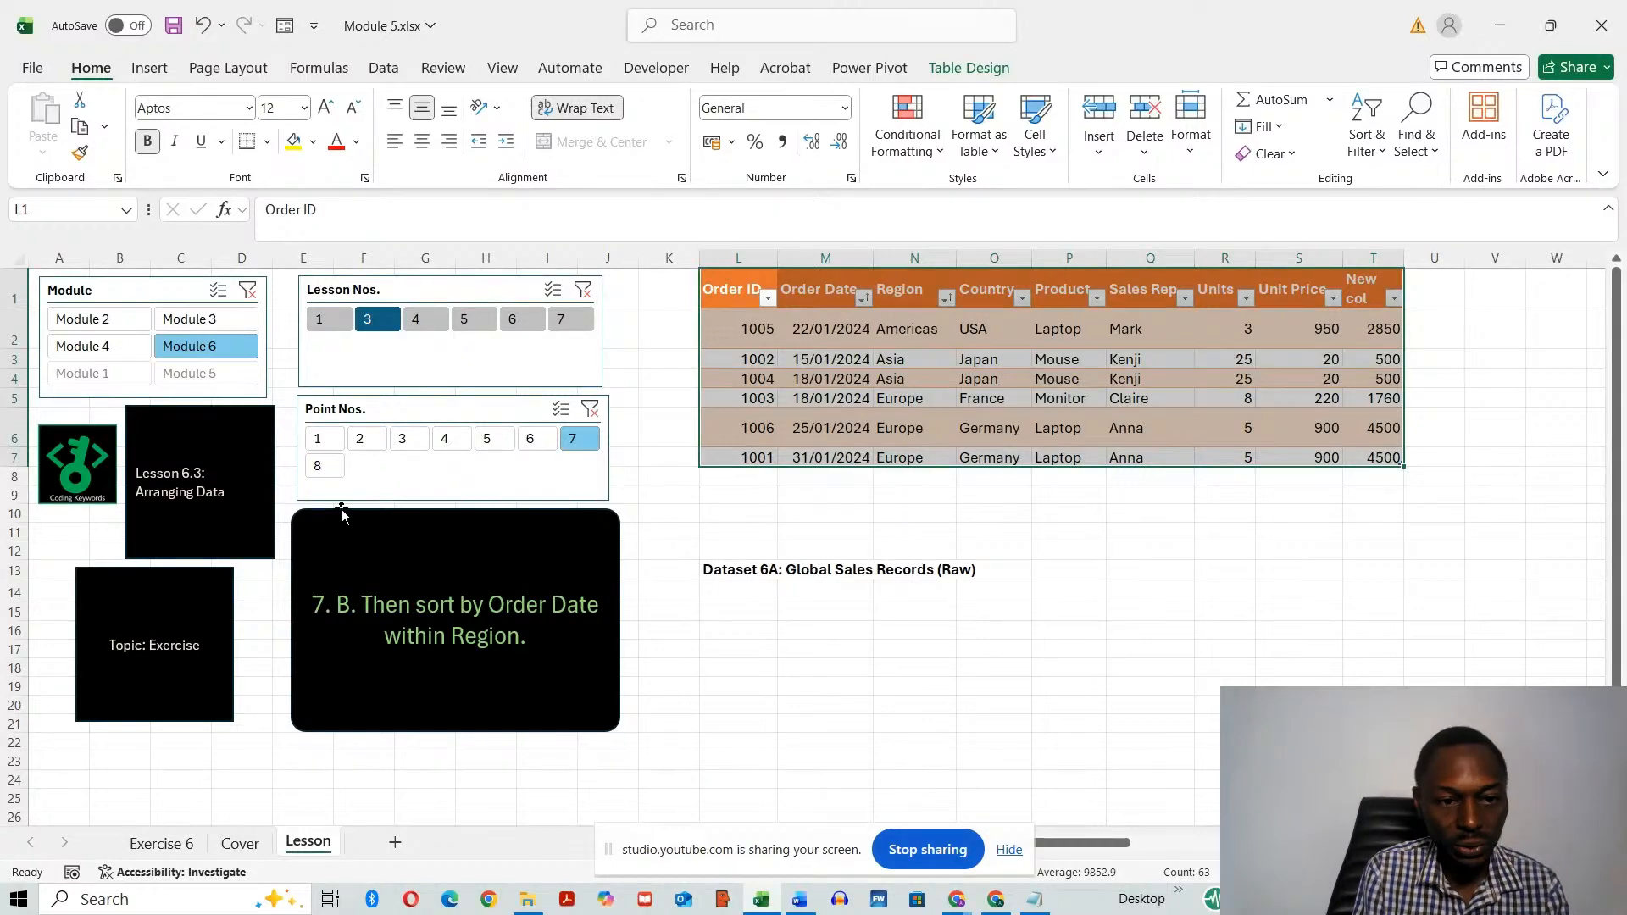
- Present Lesson 6.3 point 8 on identifying the earliest order per region, and move on to Lesson 6.4 point 1, AutoFilter
{"action": "left_click", "coordinate": [325, 465]}
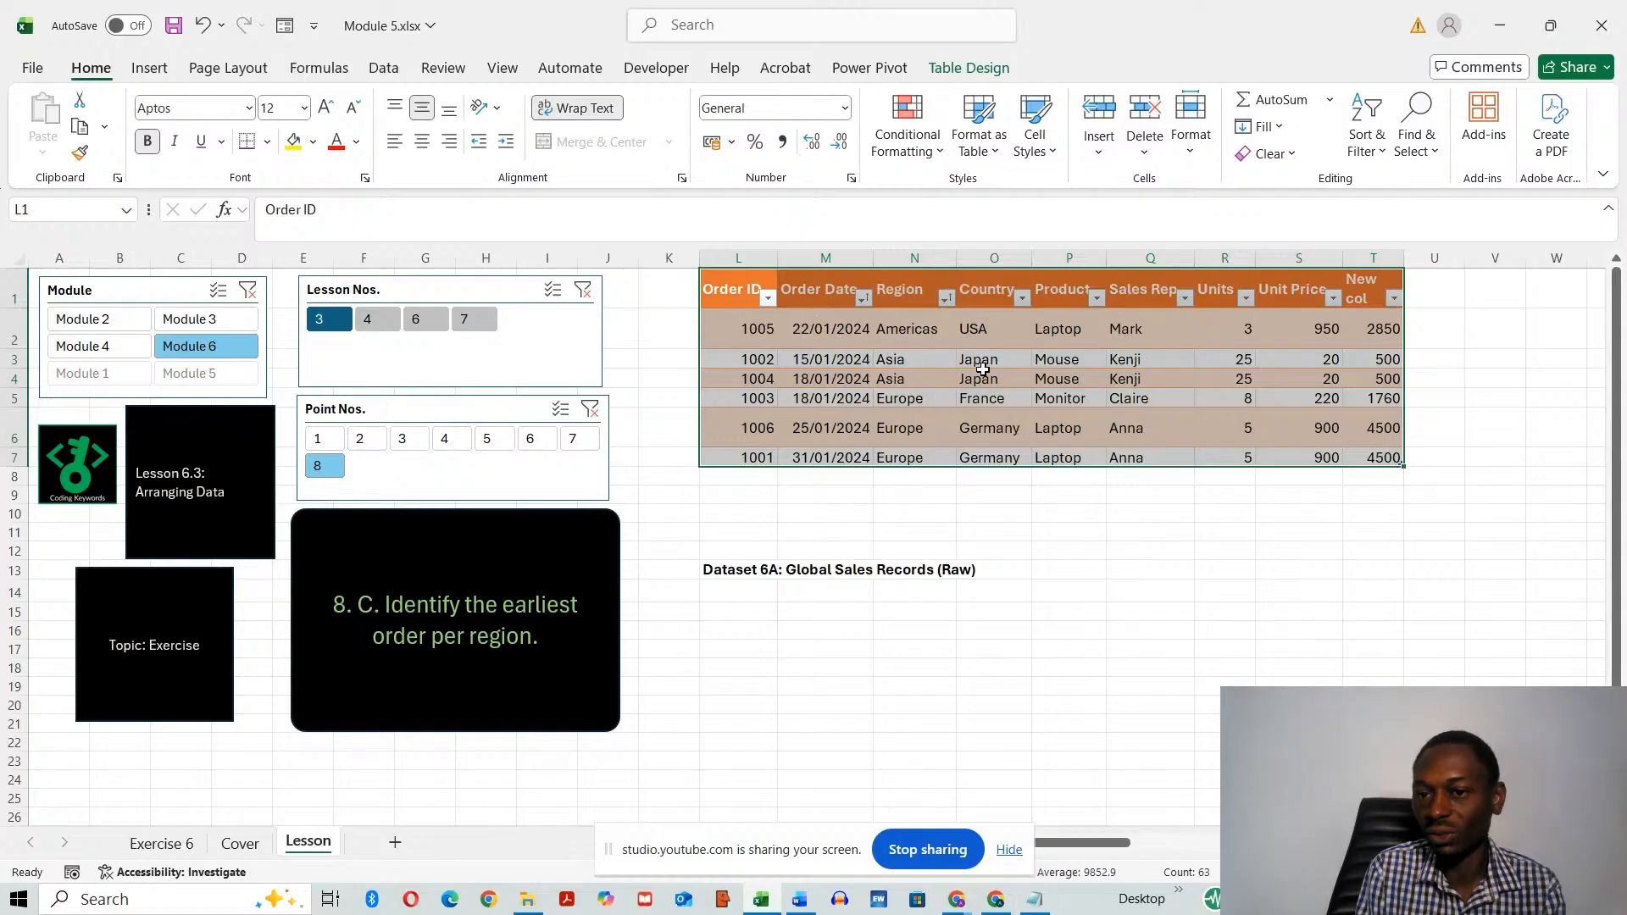
{"action": "left_click", "coordinate": [1188, 685]}
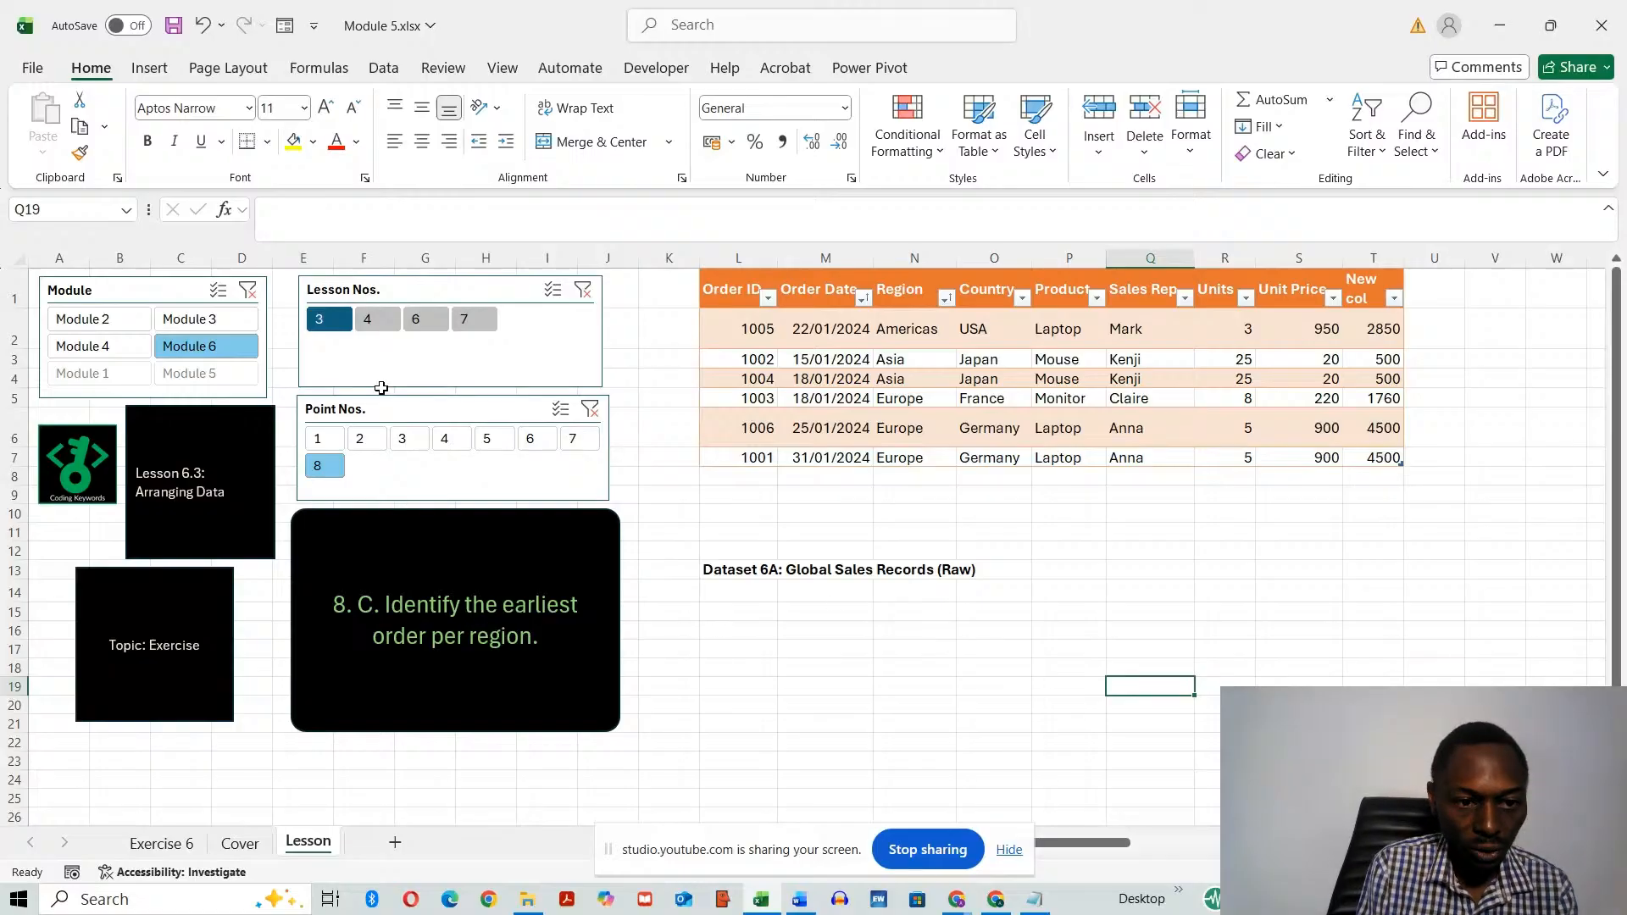
{"action": "left_click", "coordinate": [328, 434]}
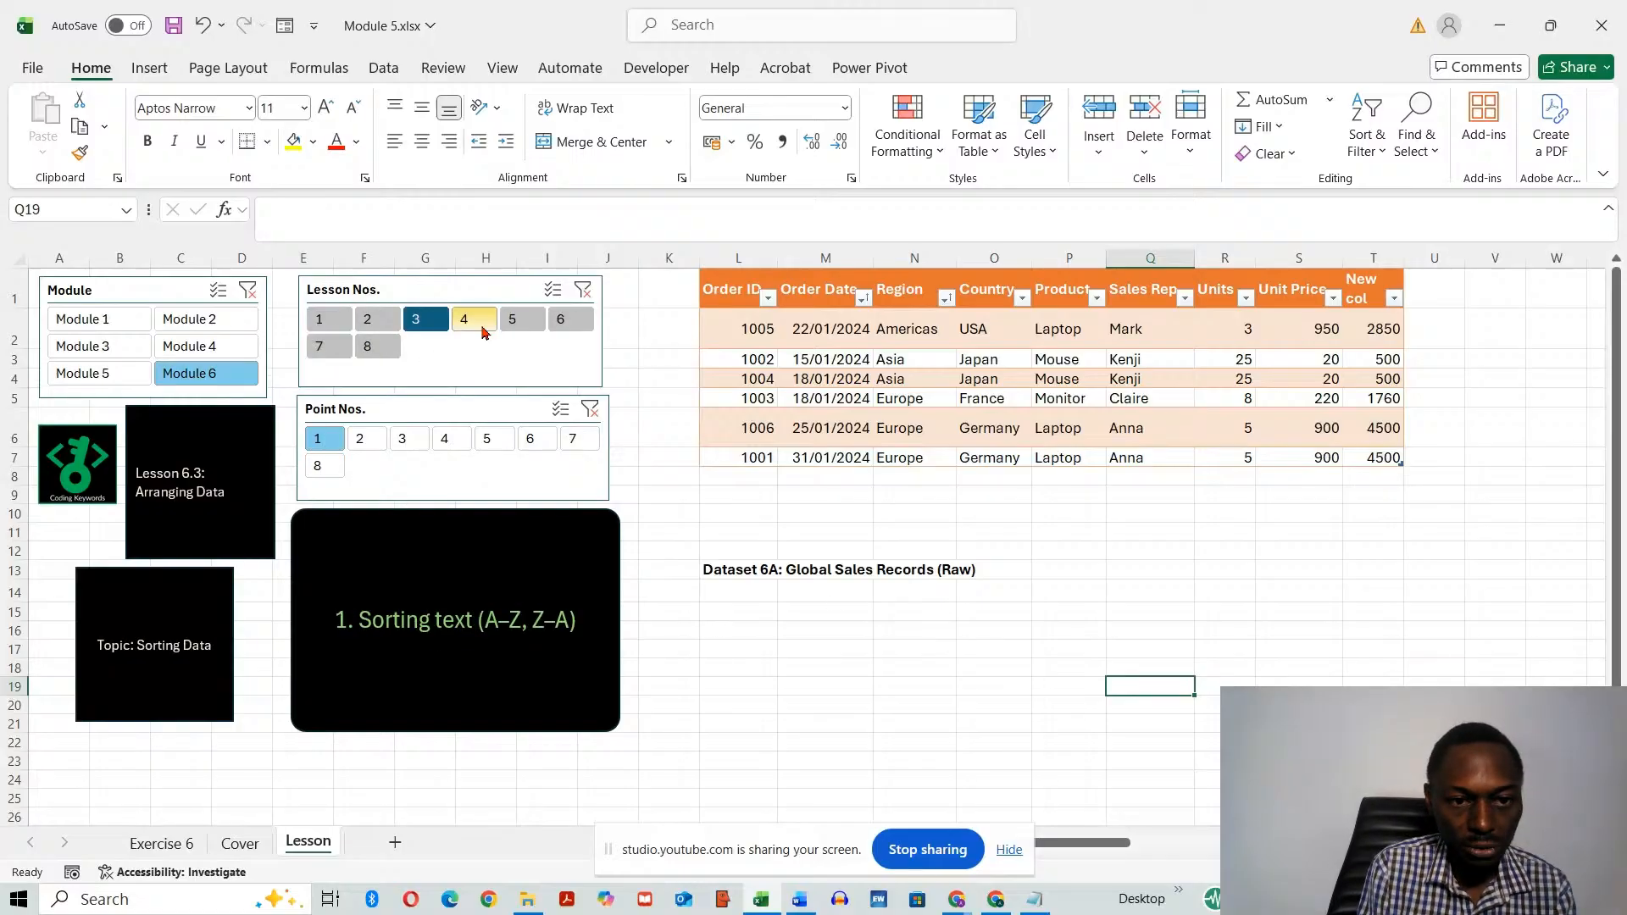
{"action": "left_click", "coordinate": [477, 323]}
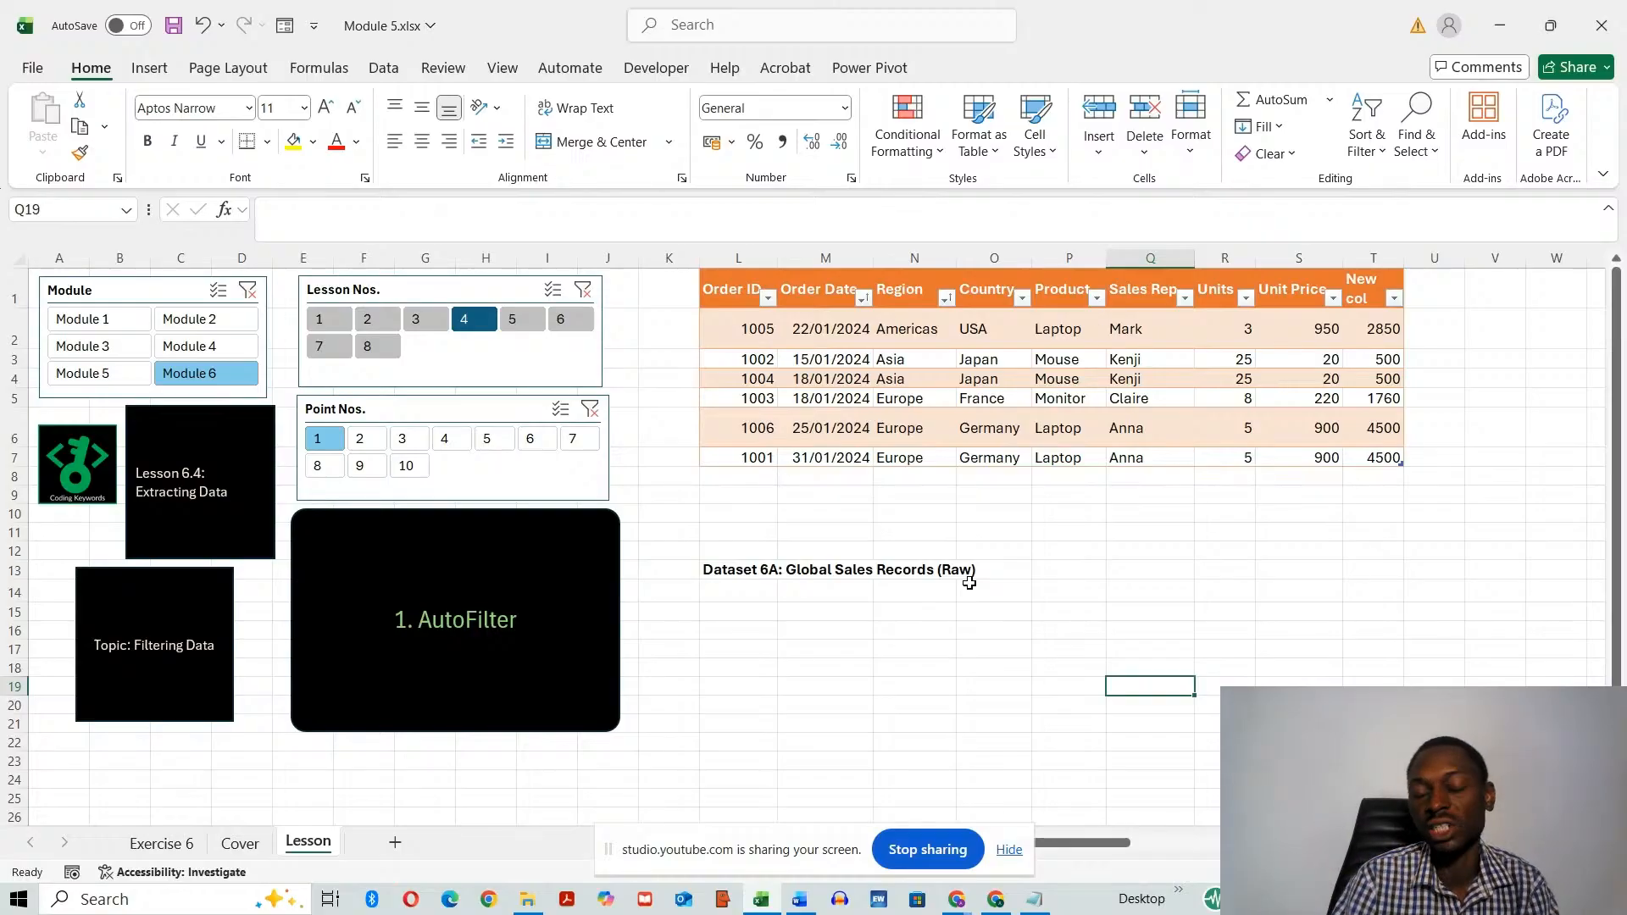
- Filter the sales records table by Region to show only the Europe records
{"action": "left_click", "coordinate": [915, 258]}
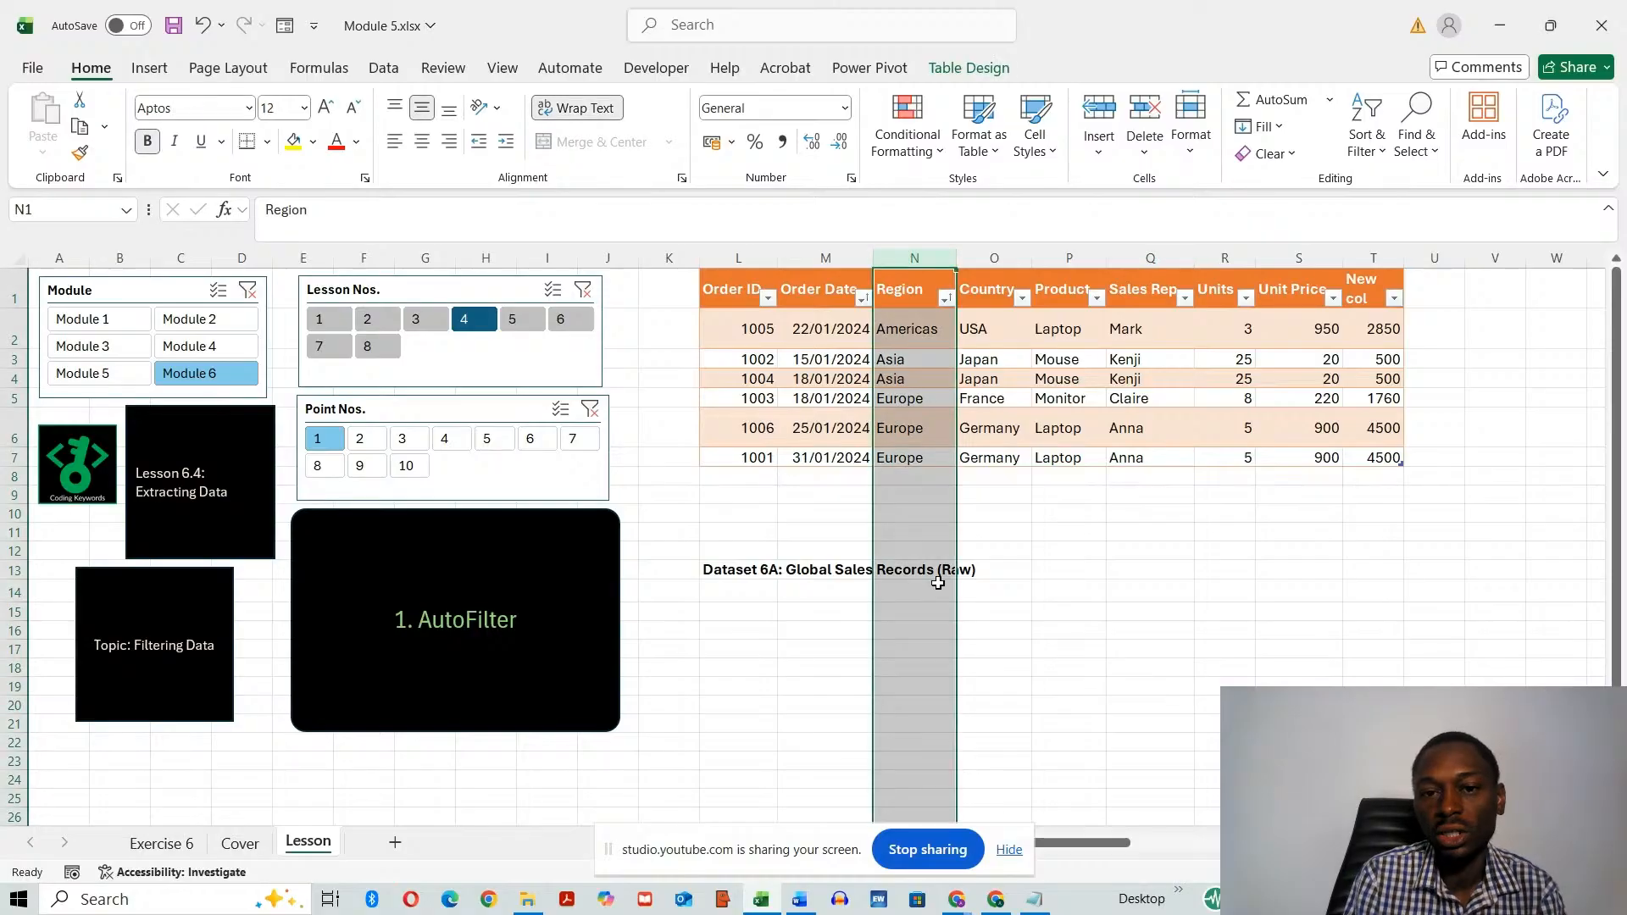
{"action": "left_click", "coordinate": [946, 298]}
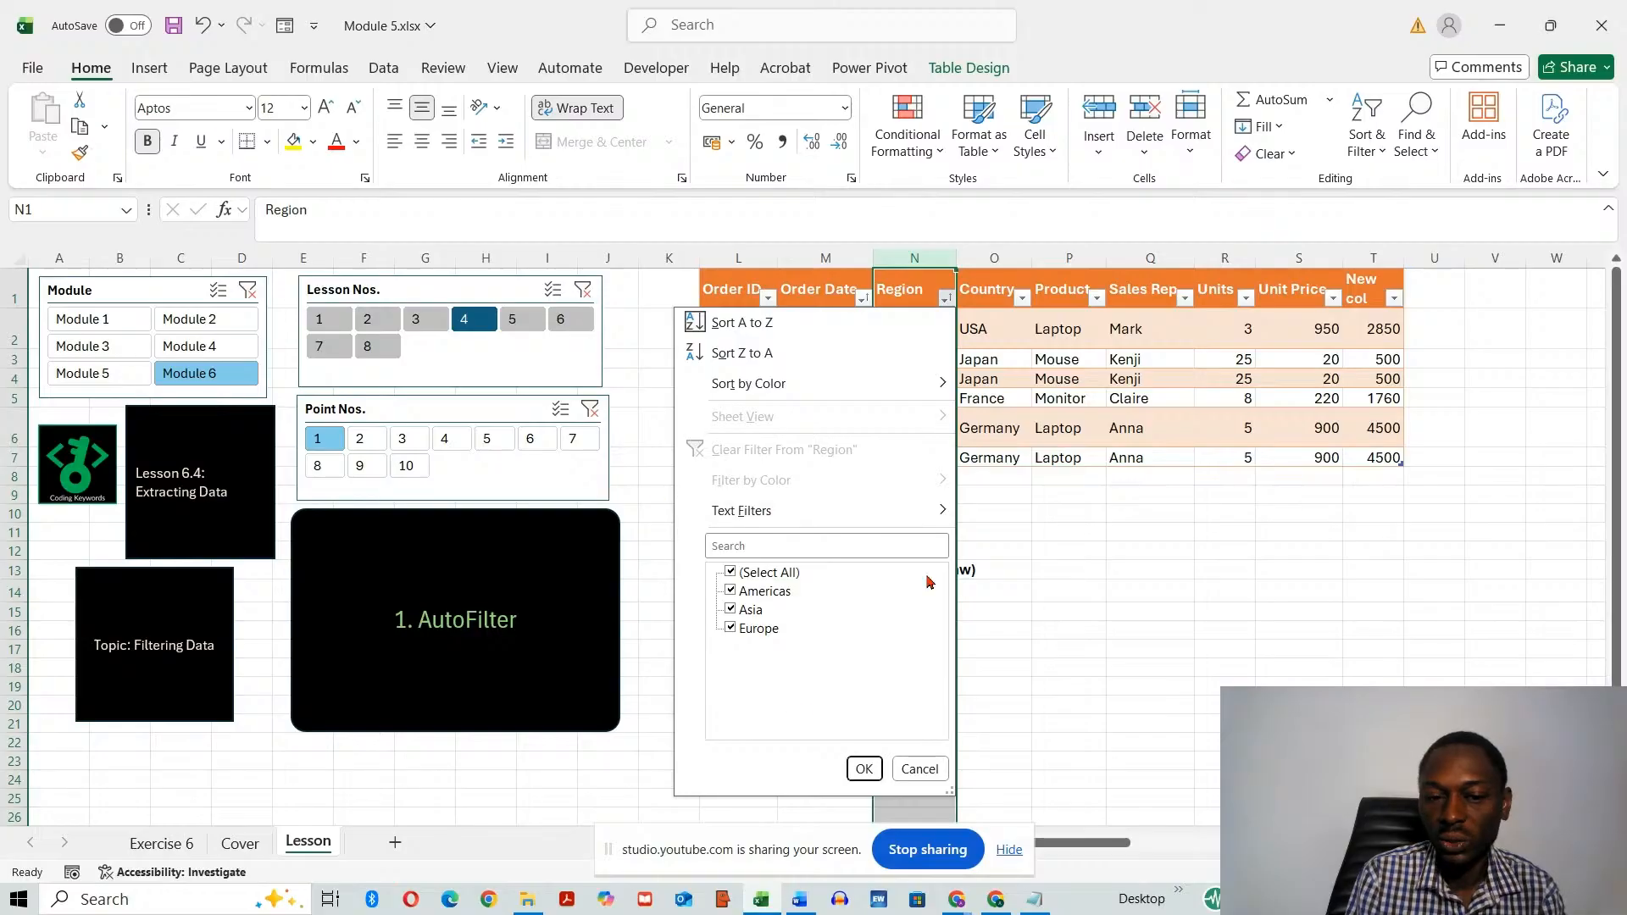
{"action": "left_click", "coordinate": [731, 574]}
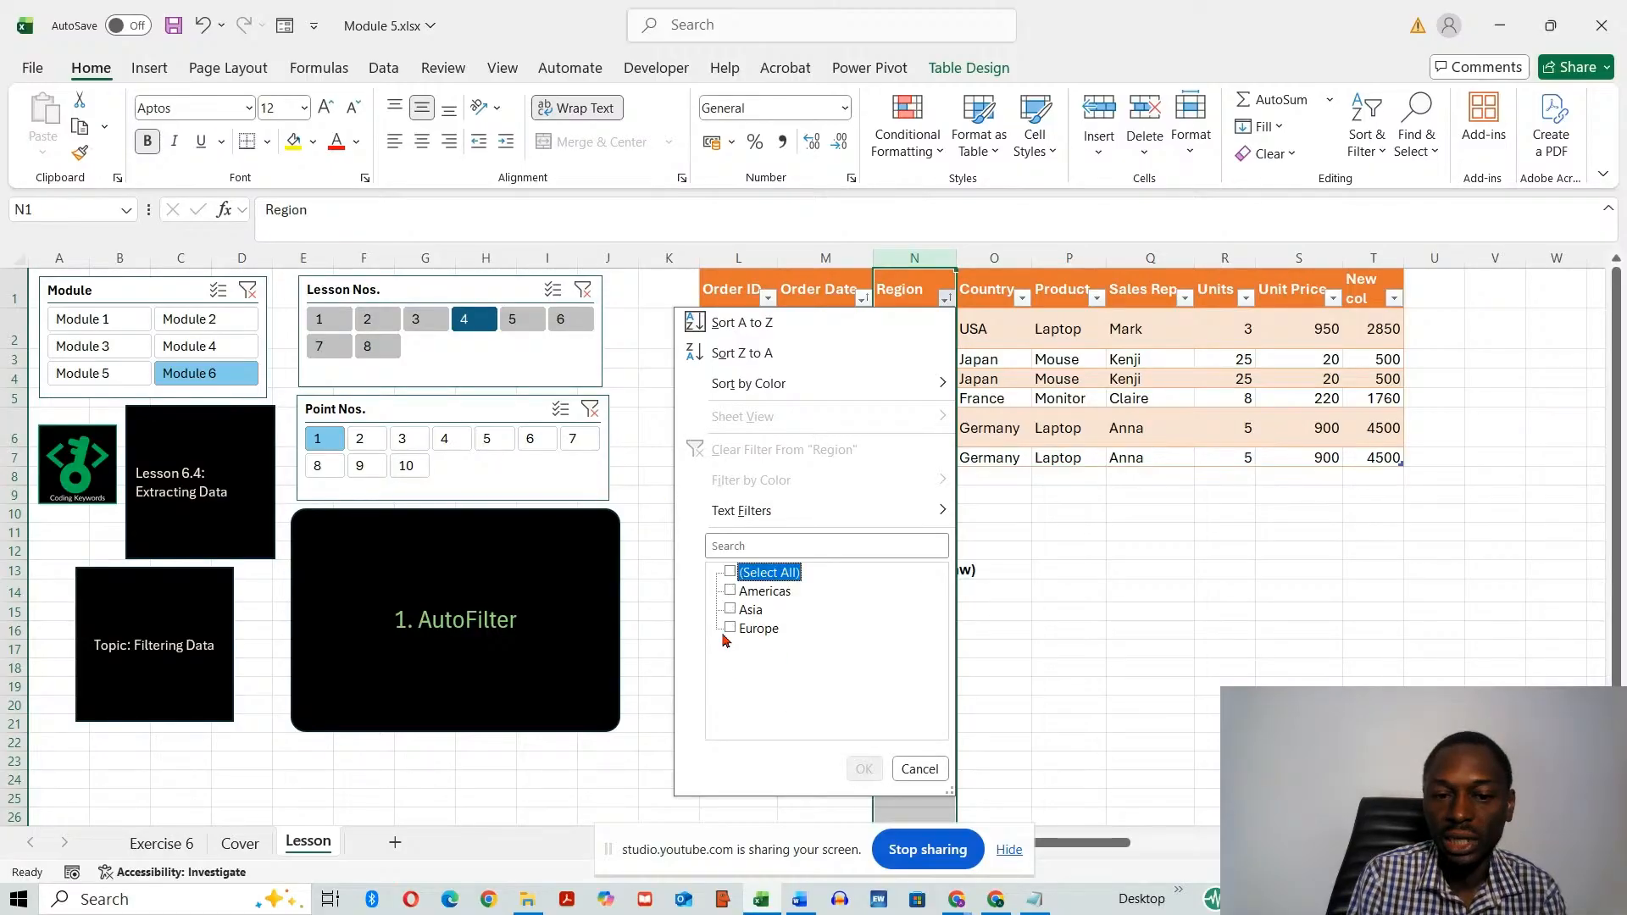
{"action": "left_click", "coordinate": [730, 628]}
{"action": "left_click", "coordinate": [863, 769]}
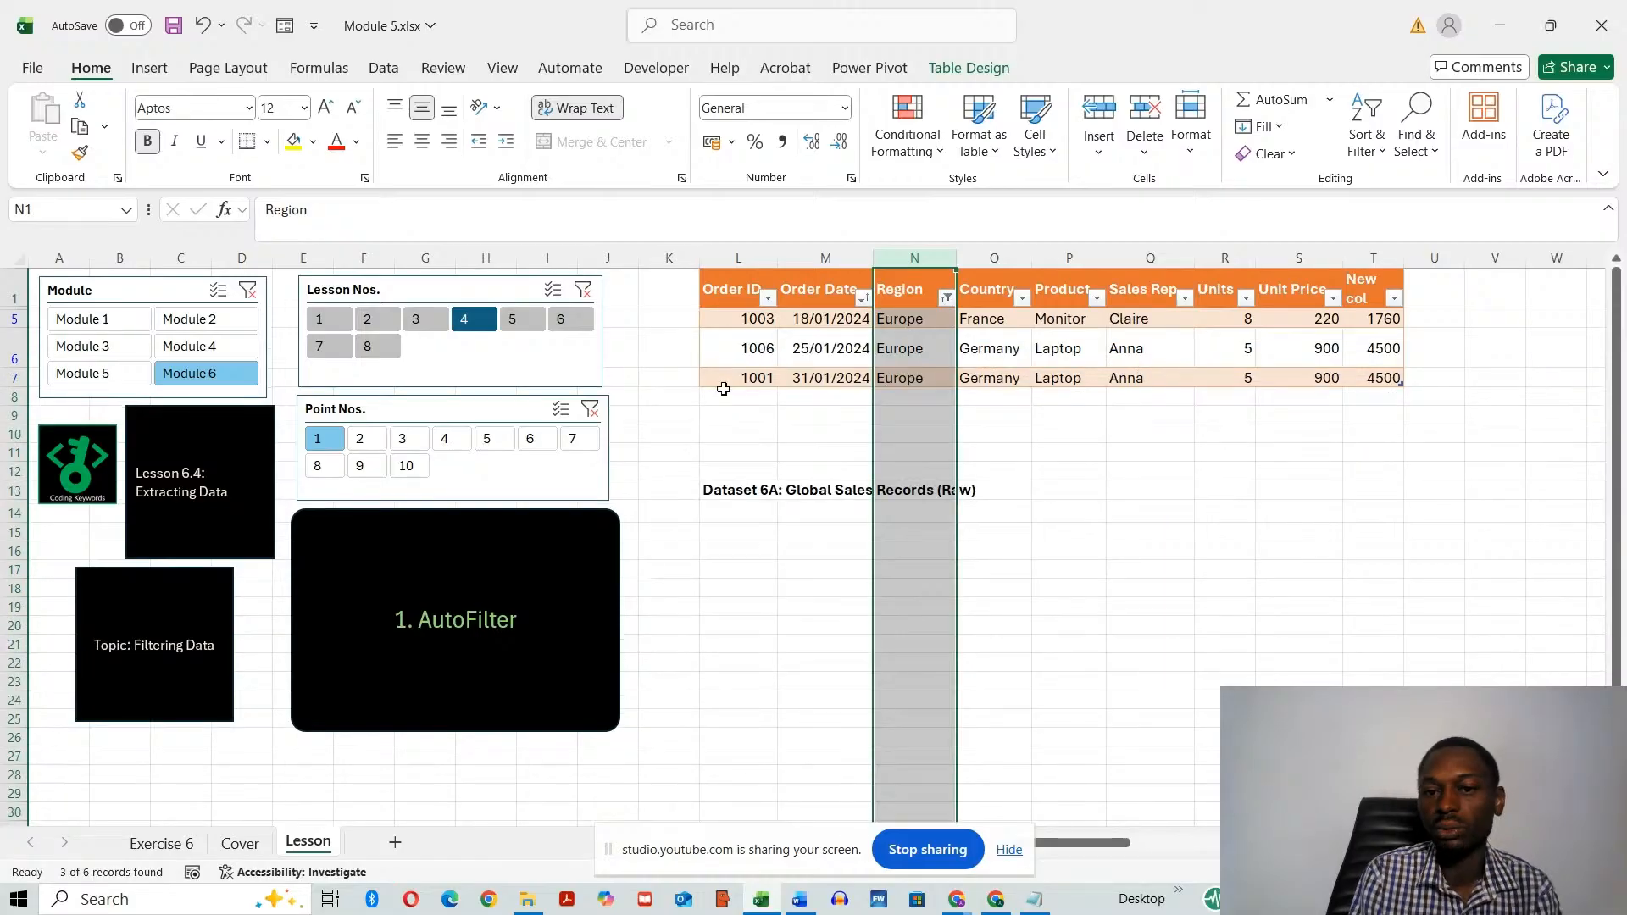
{"action": "left_click", "coordinate": [1060, 505]}
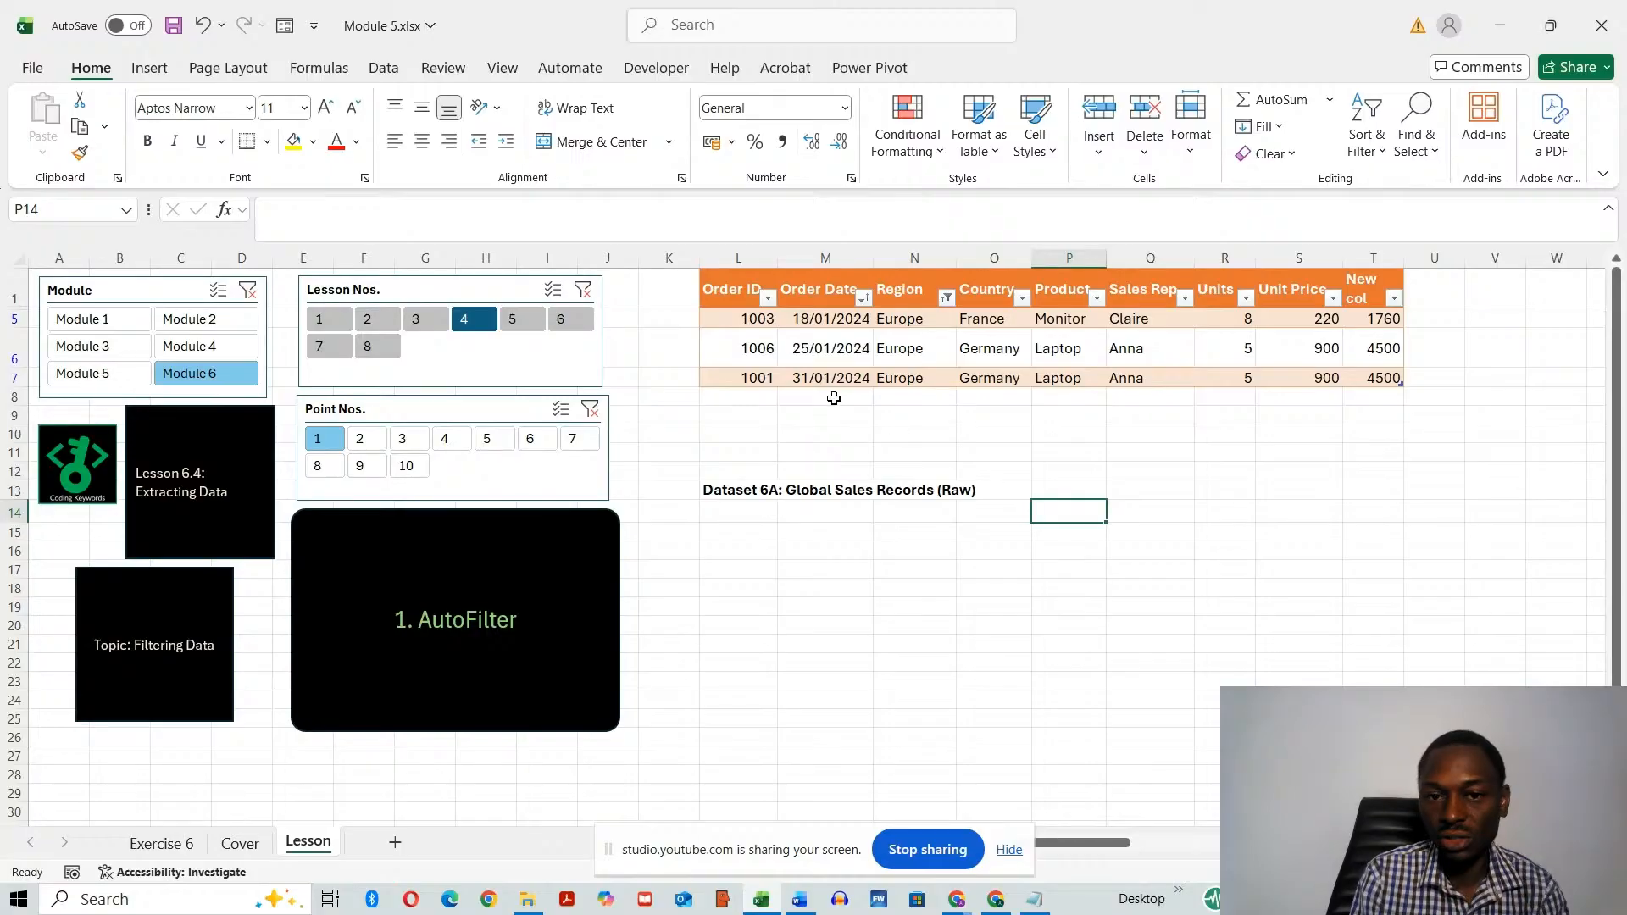
- Reselect all values in the Region filter to show the records of every region
{"action": "left_click", "coordinate": [947, 297]}
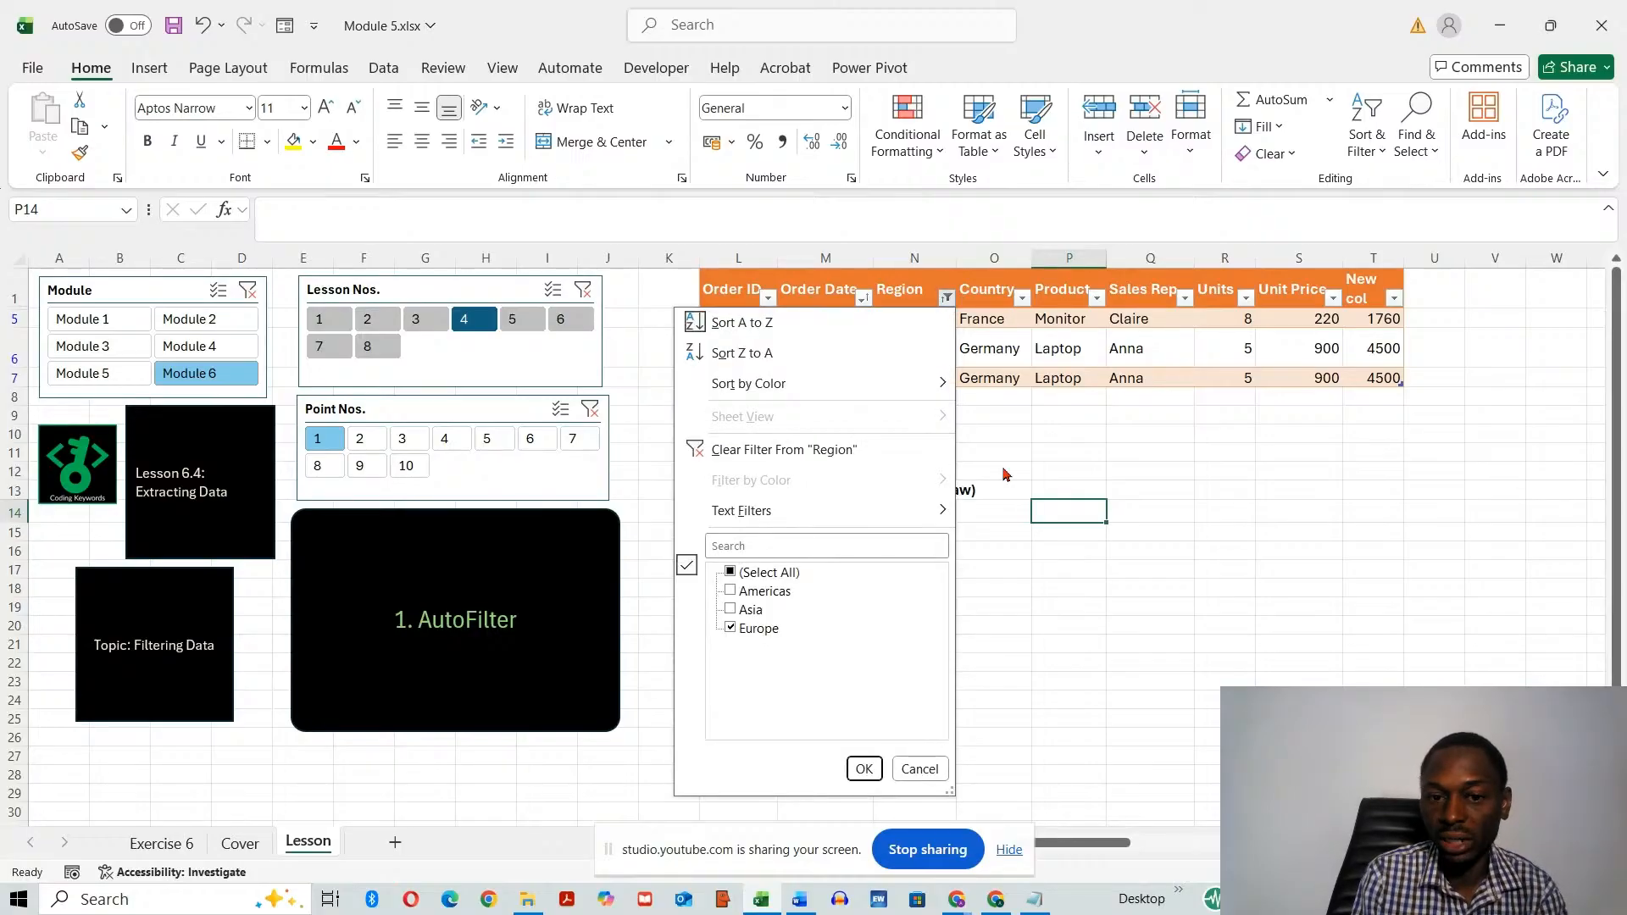
{"action": "left_click", "coordinate": [761, 574]}
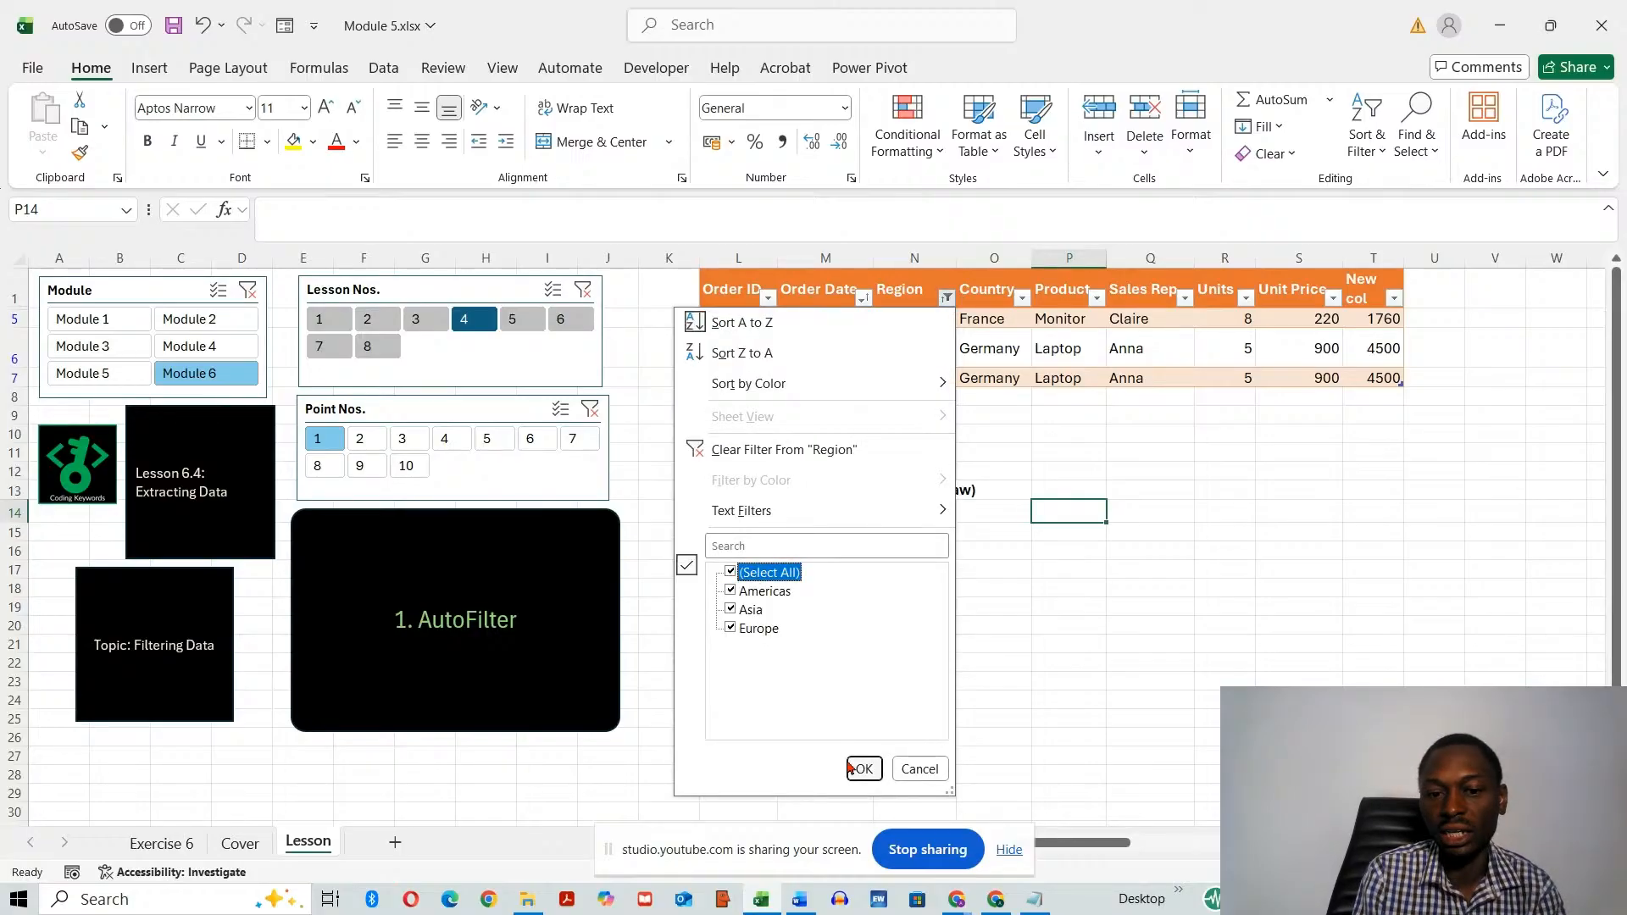
{"action": "left_click", "coordinate": [863, 769]}
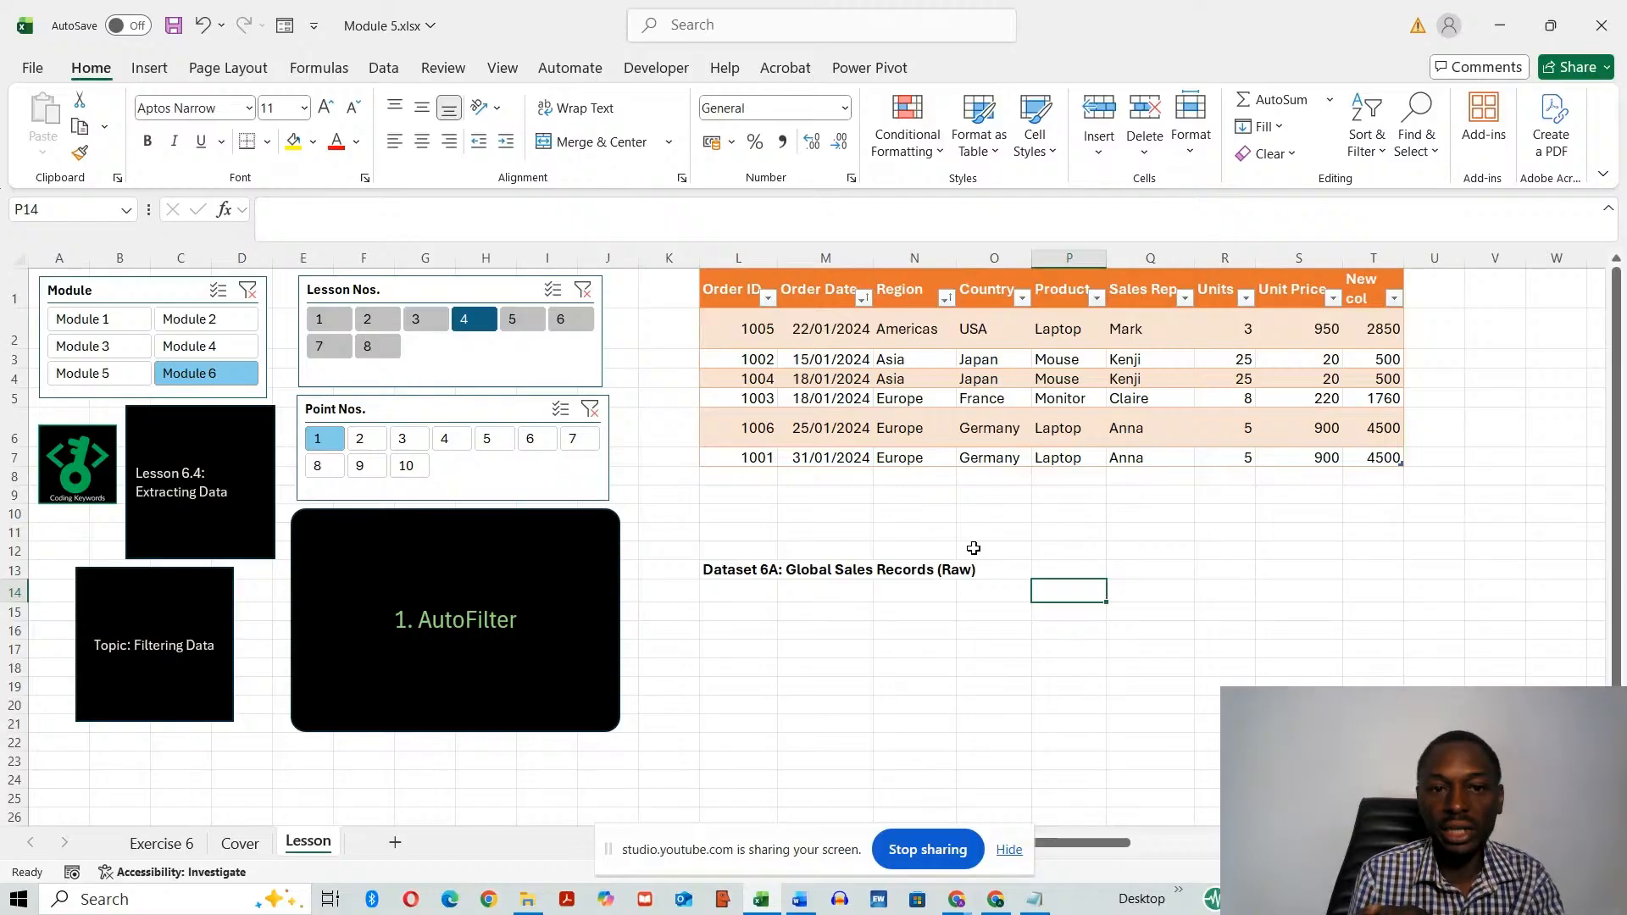
- Show the Cover sheet, and advance Lesson 6.4 on the Lesson sheet through point 2, Text filters, to point 3, Number filters
{"action": "left_click", "coordinate": [233, 846]}
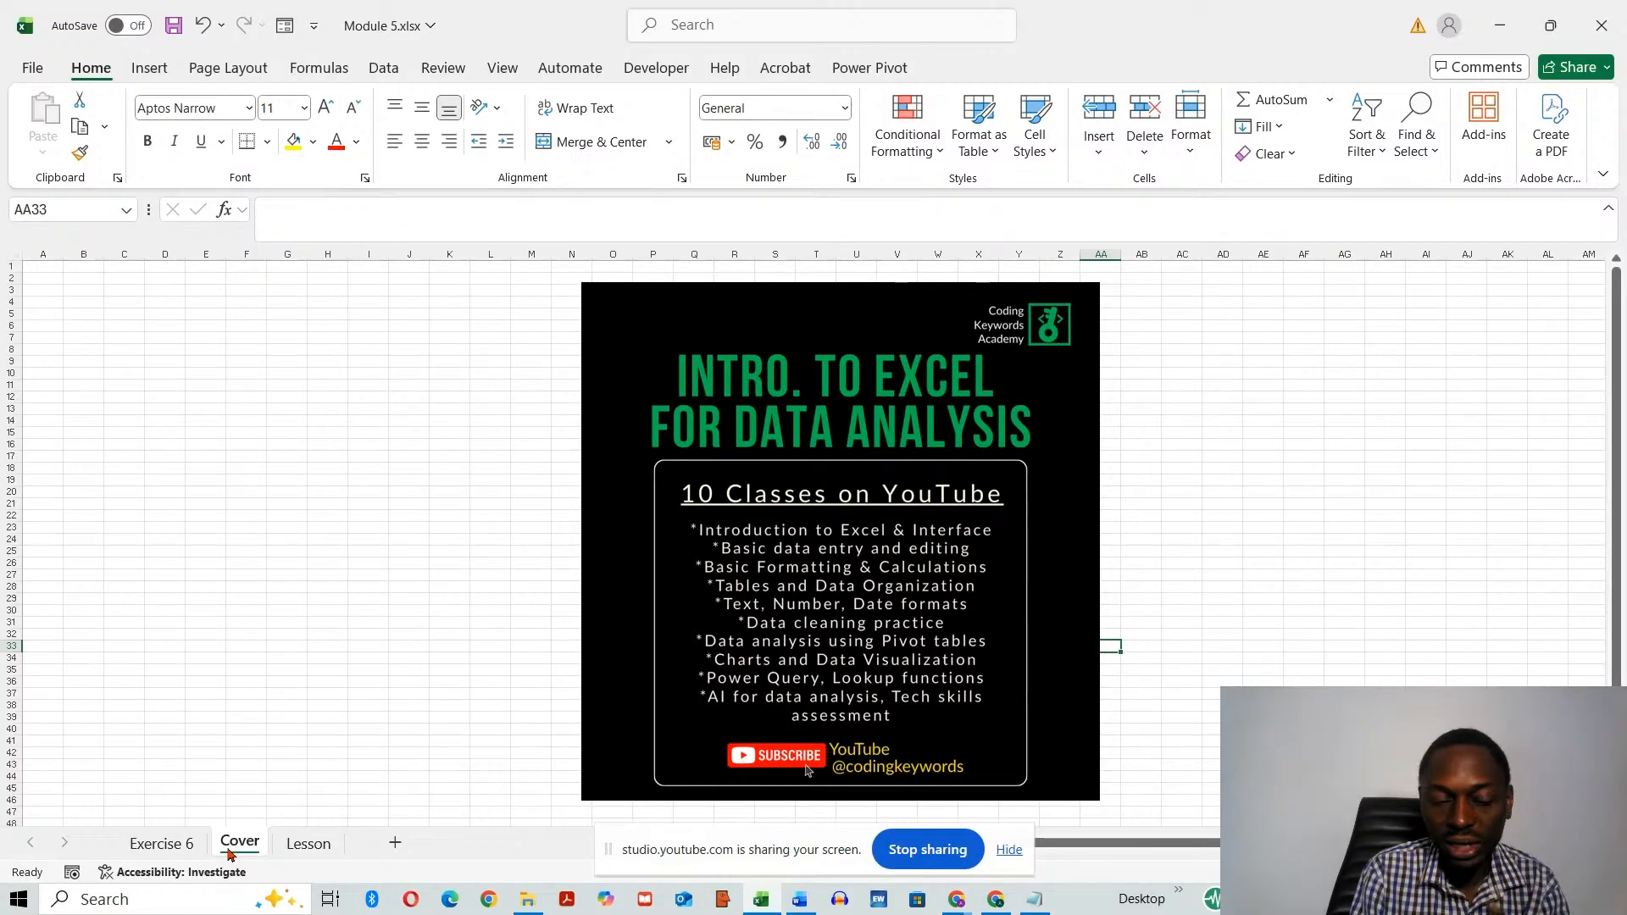
{"action": "left_click", "coordinate": [307, 844]}
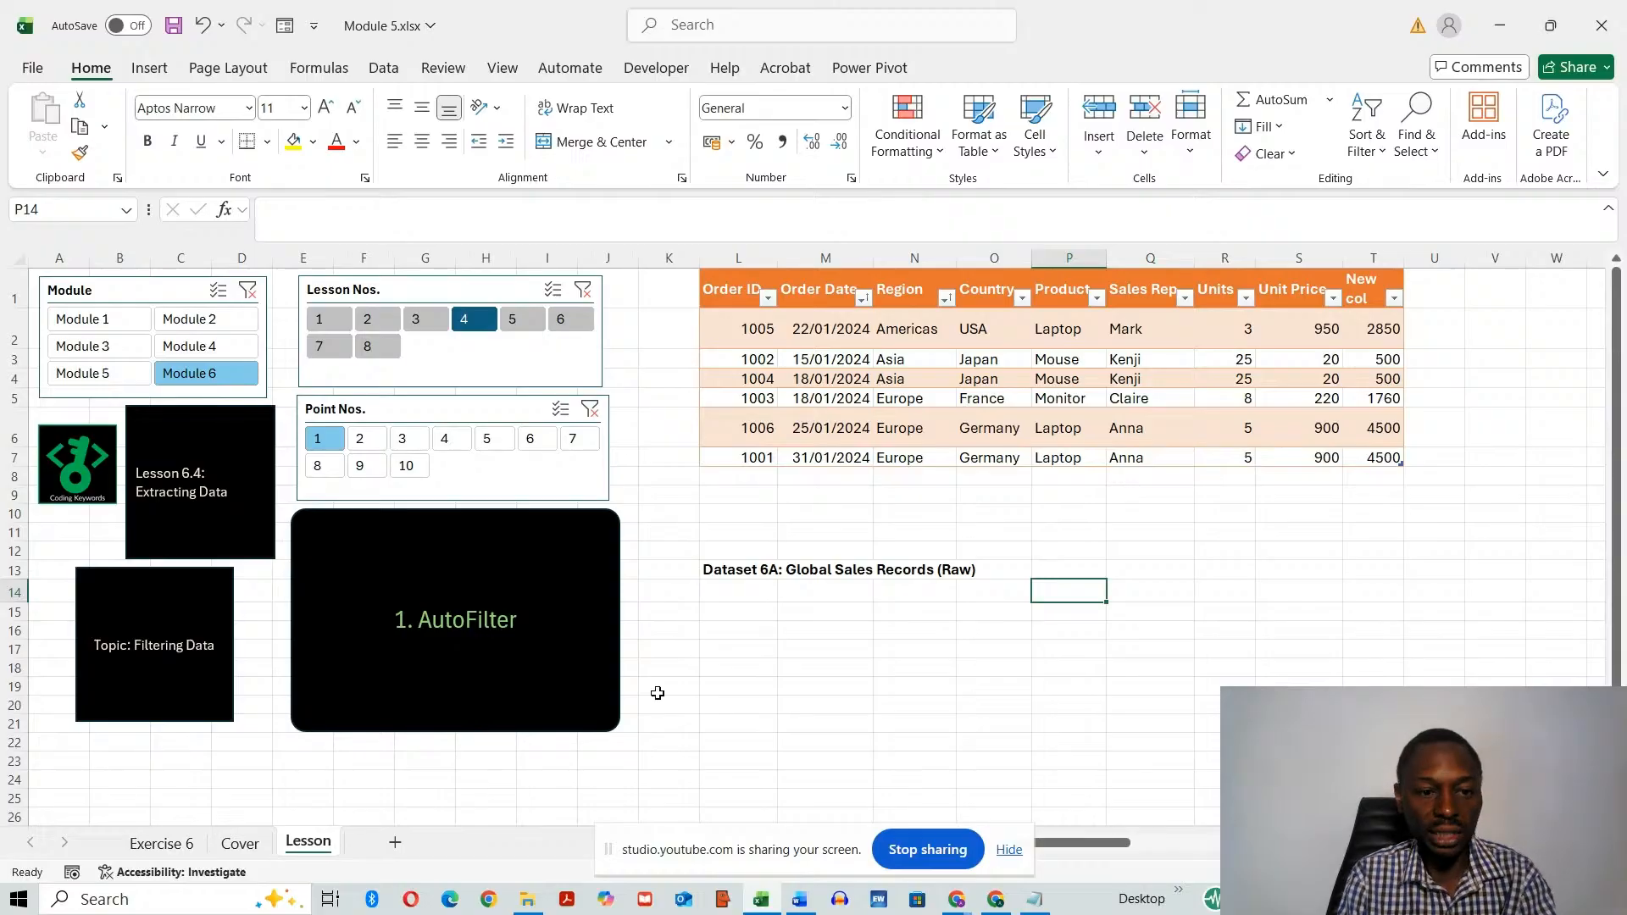
{"action": "left_click", "coordinate": [357, 447]}
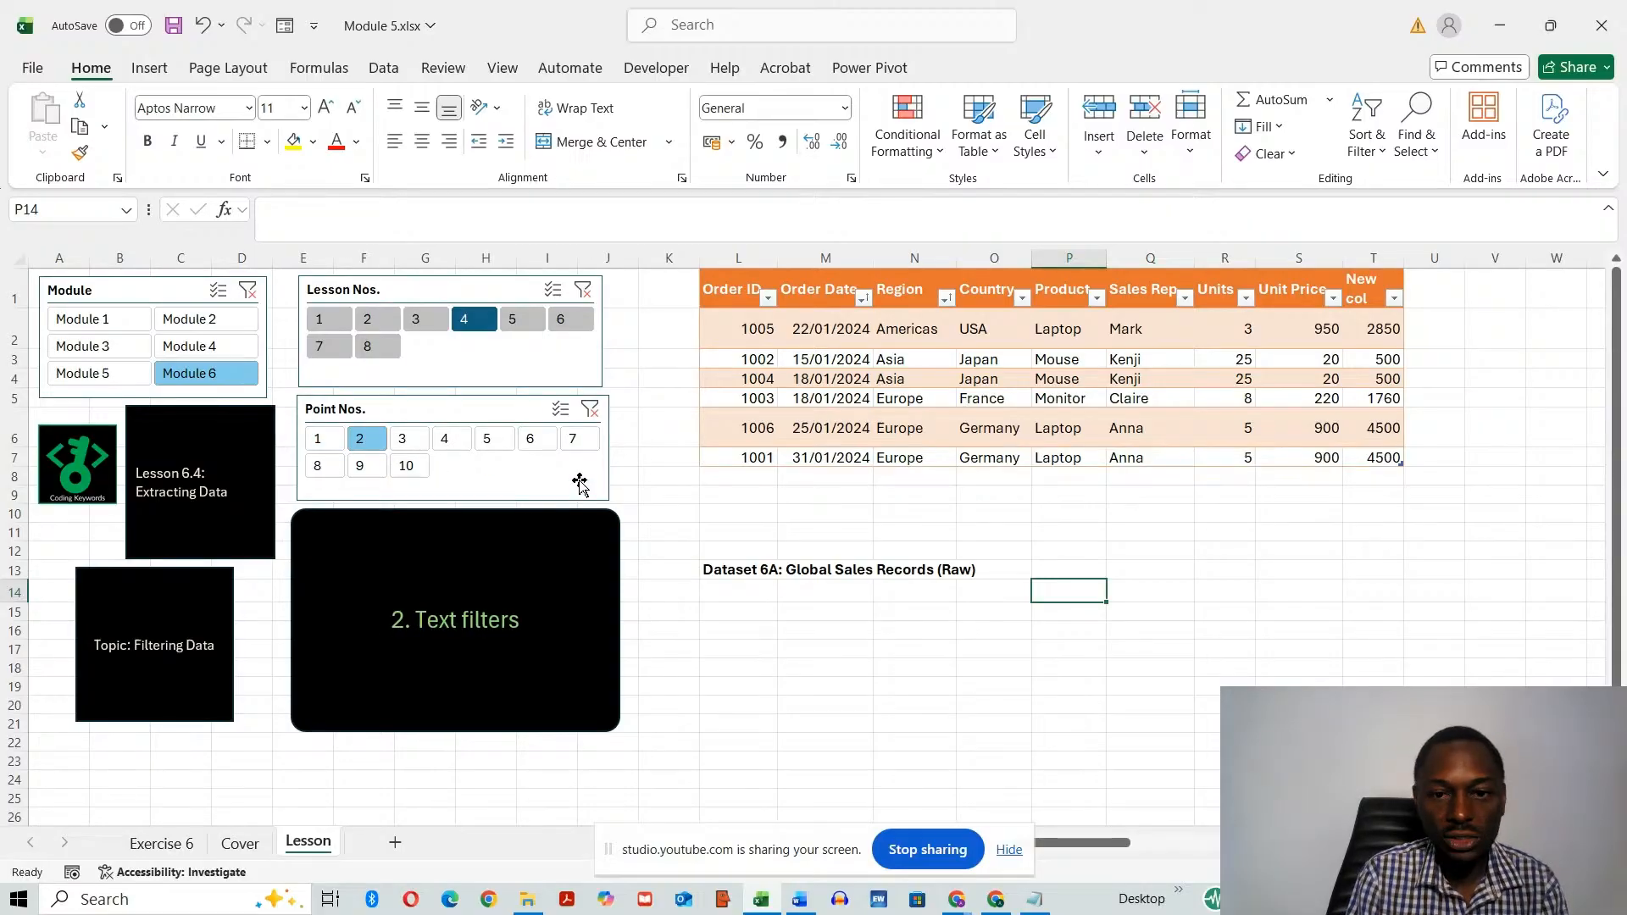
{"action": "left_click", "coordinate": [402, 438]}
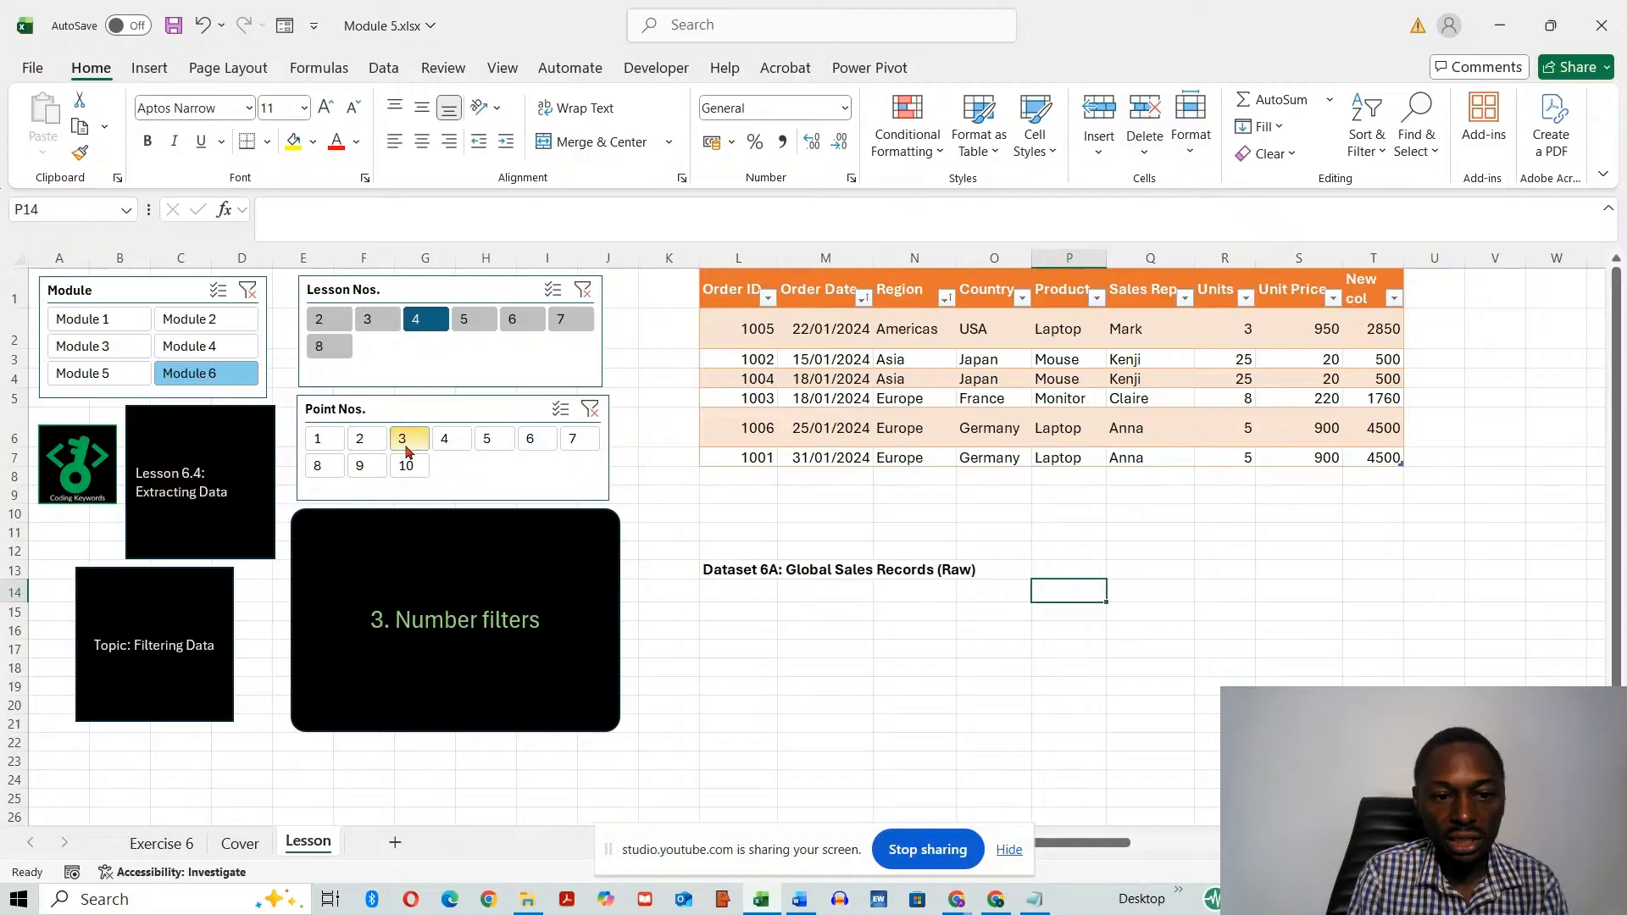
- Filter the sales records table with a number filter showing only rows whose New col value is less than 2000
{"action": "left_click", "coordinate": [1394, 299]}
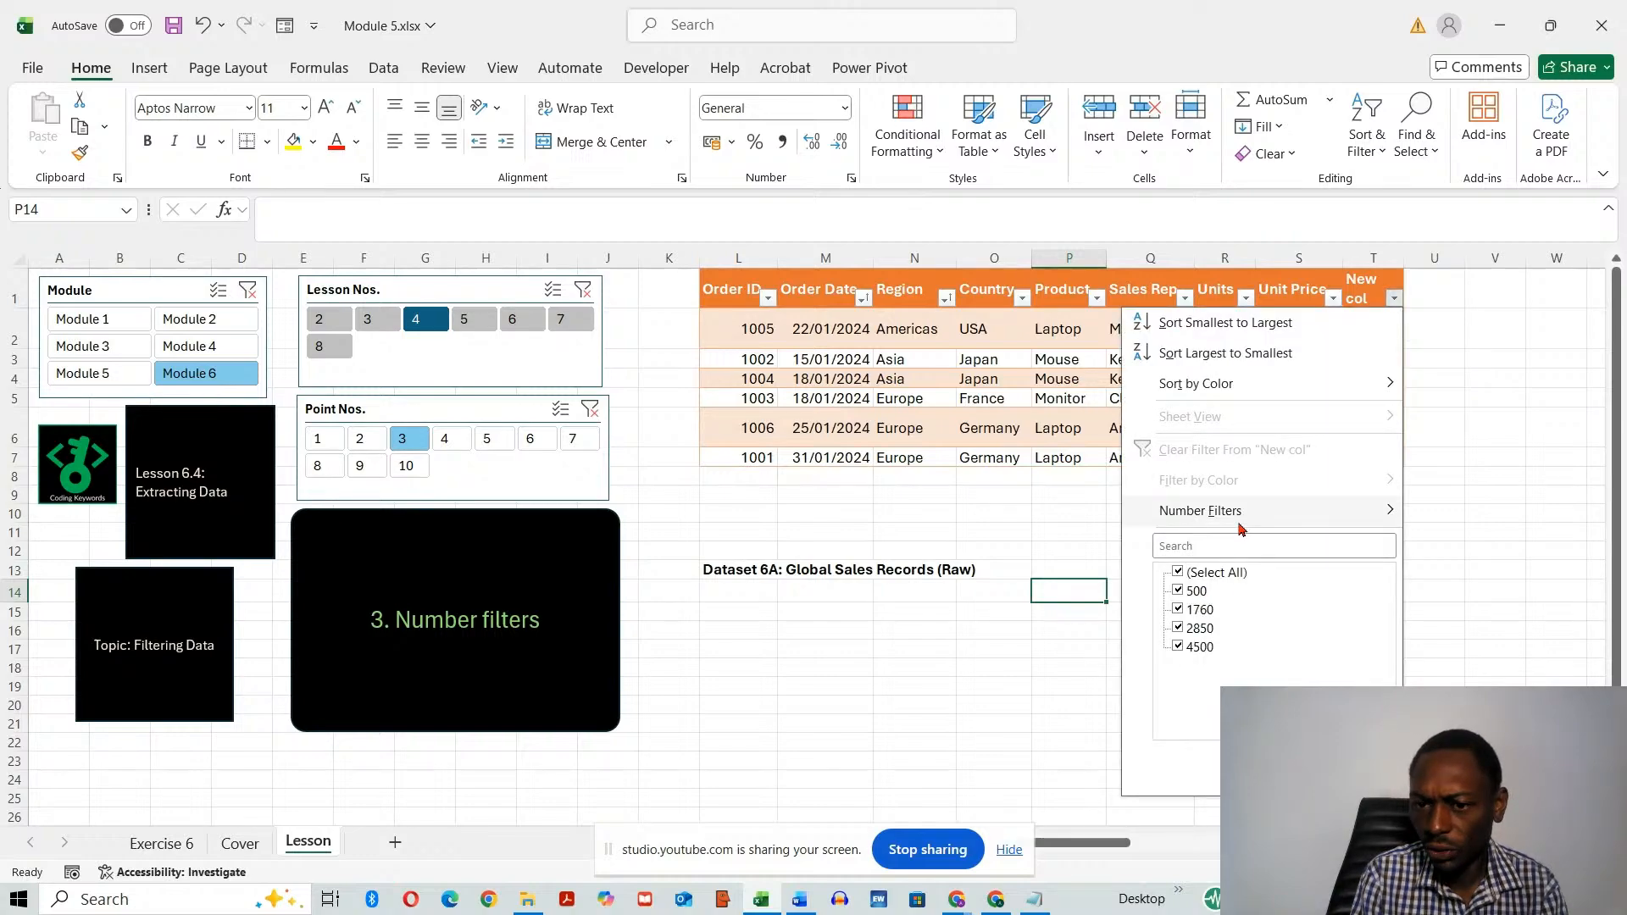
{"action": "mouse_move", "coordinate": [1243, 522]}
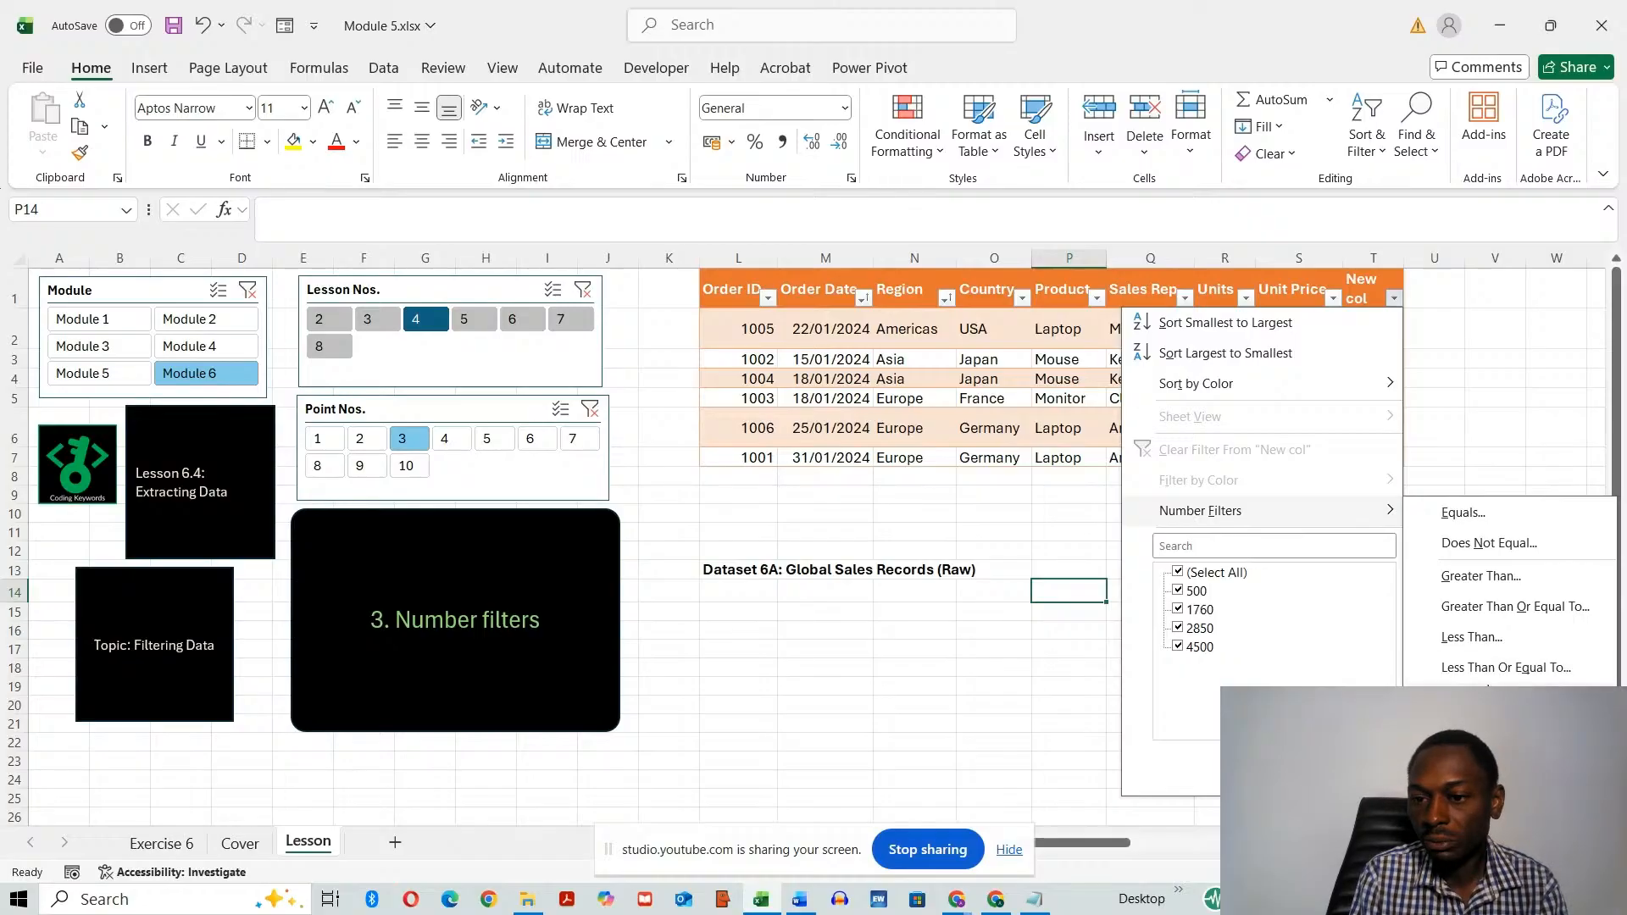
{"action": "left_click", "coordinate": [1483, 644]}
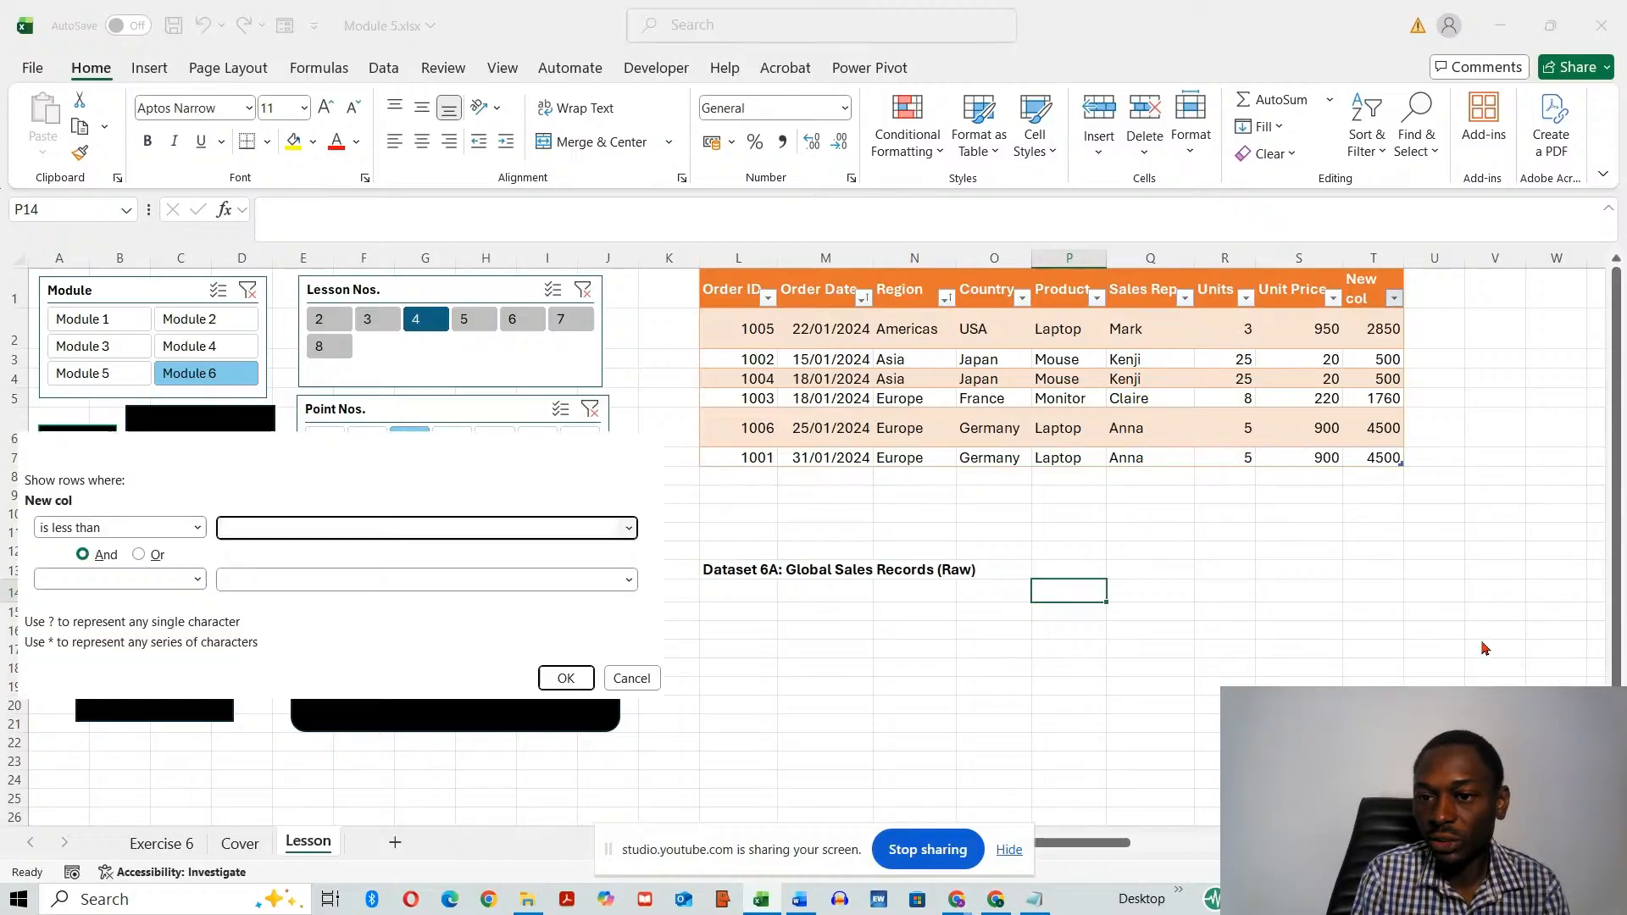
{"action": "left_click", "coordinate": [255, 528]}
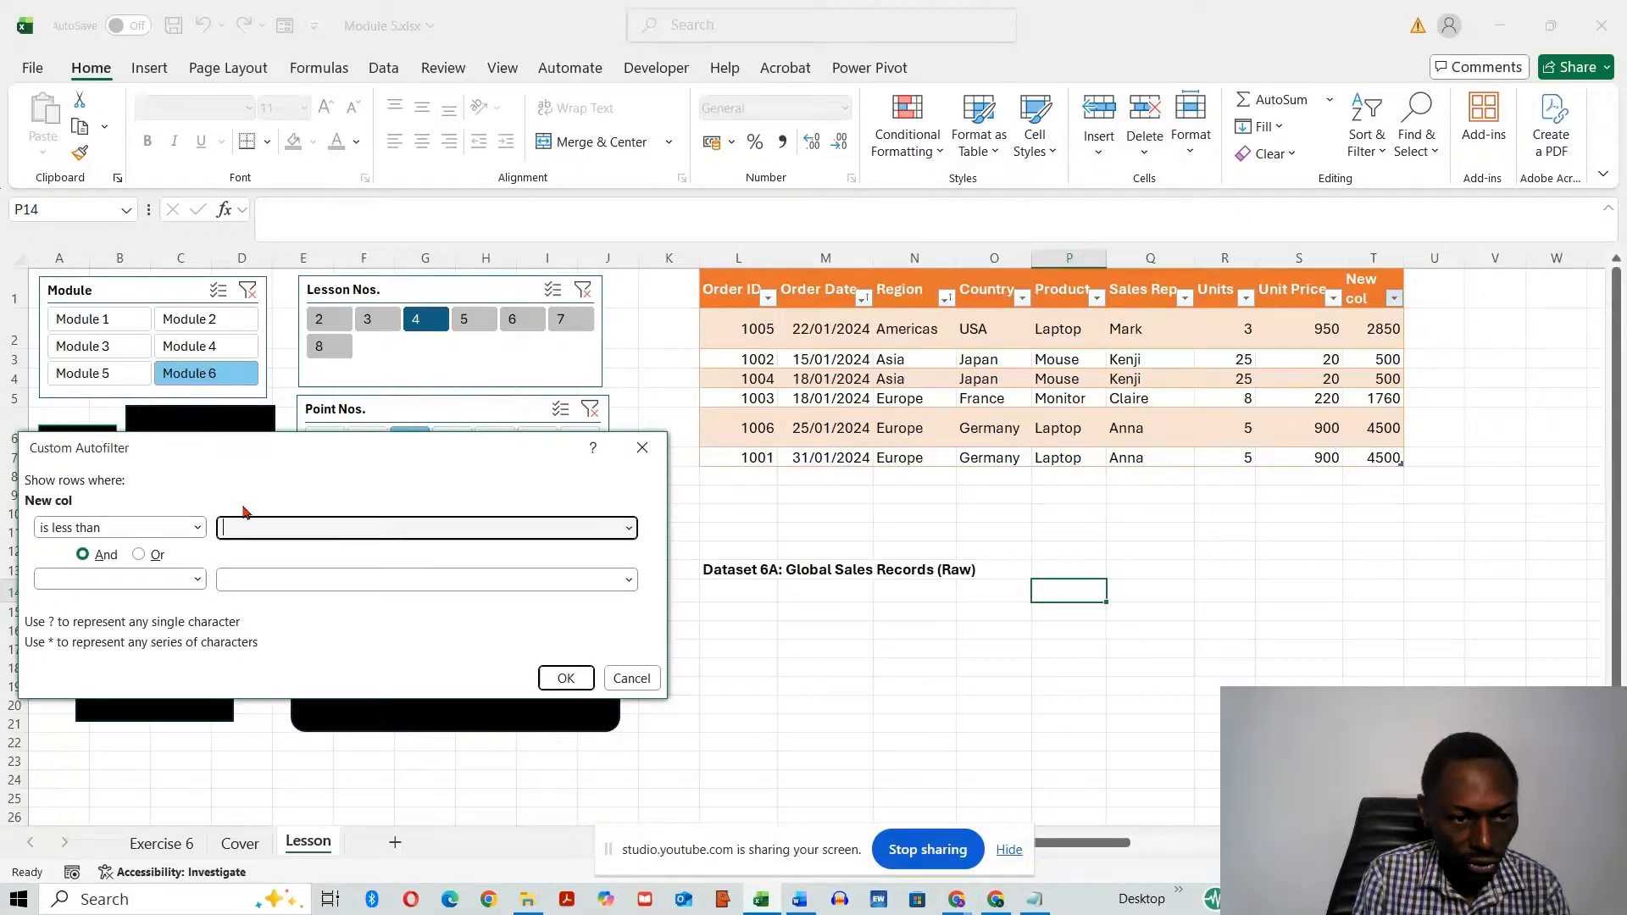
{"action": "left_click_drag", "start_coordinate": [246, 458], "coordinate": [496, 108]}
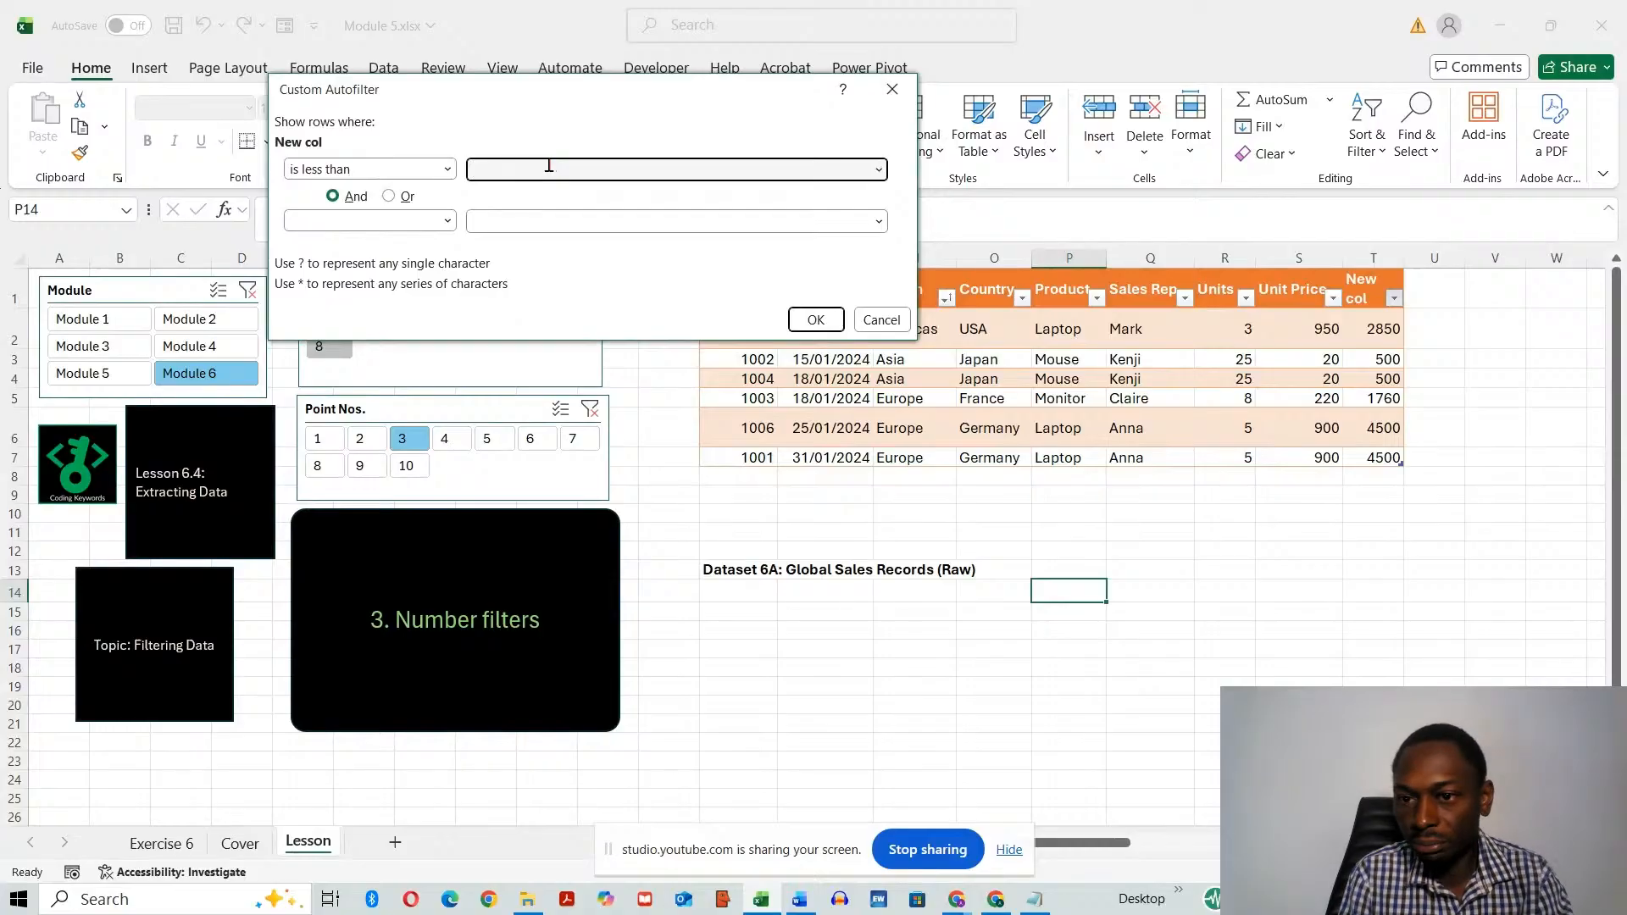
{"action": "type", "text": "3"}
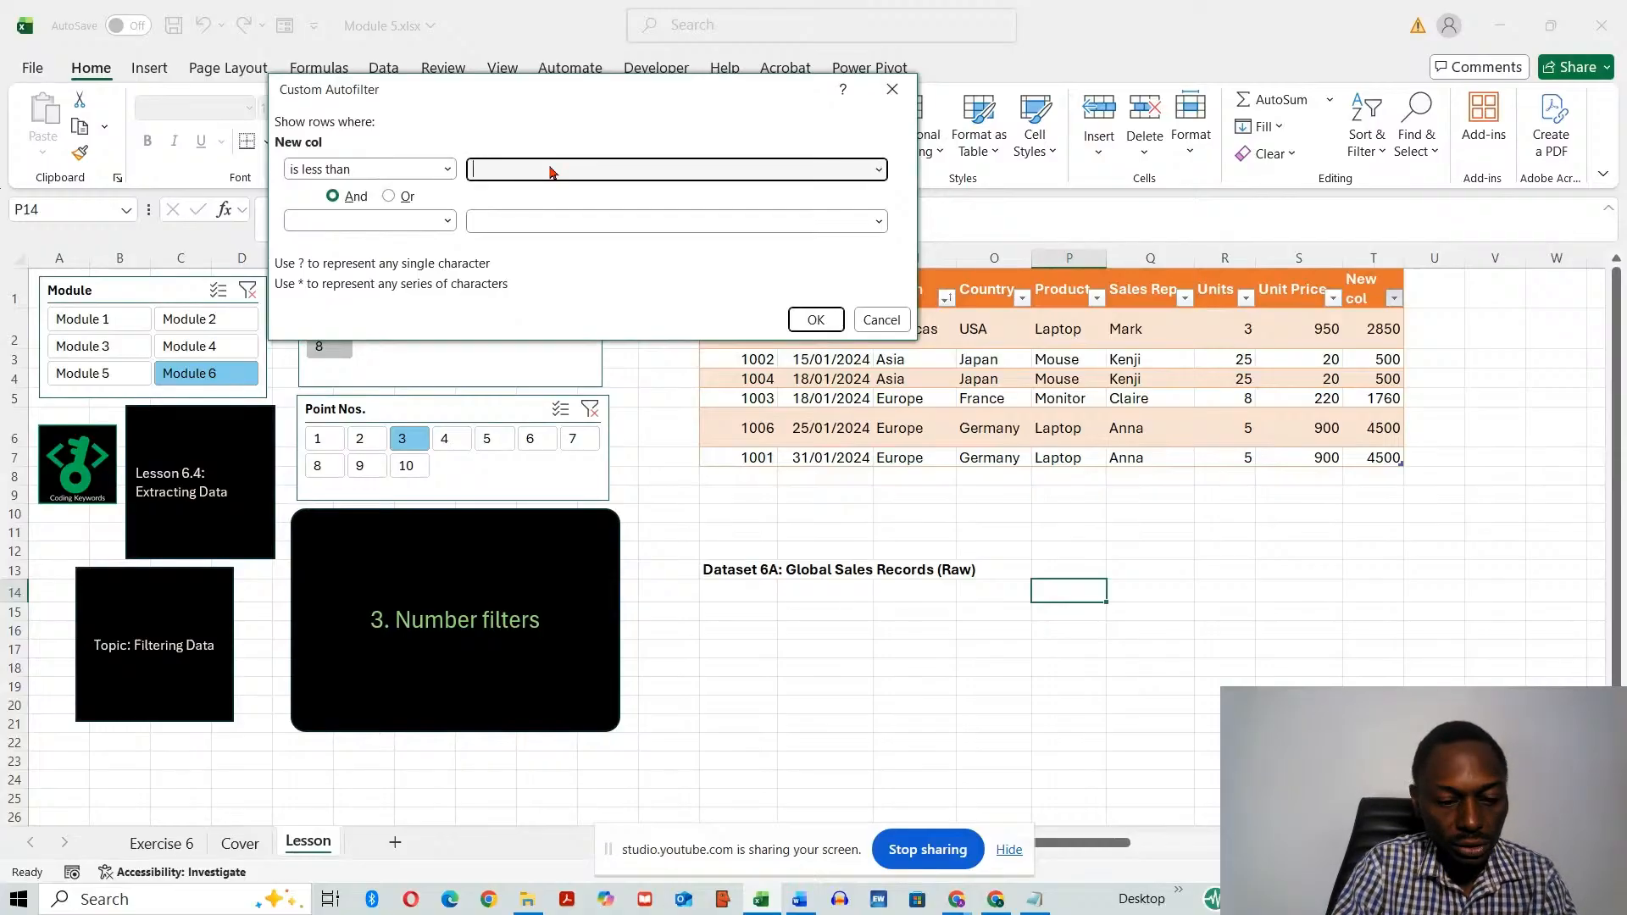
{"action": "type", "text": "00"}
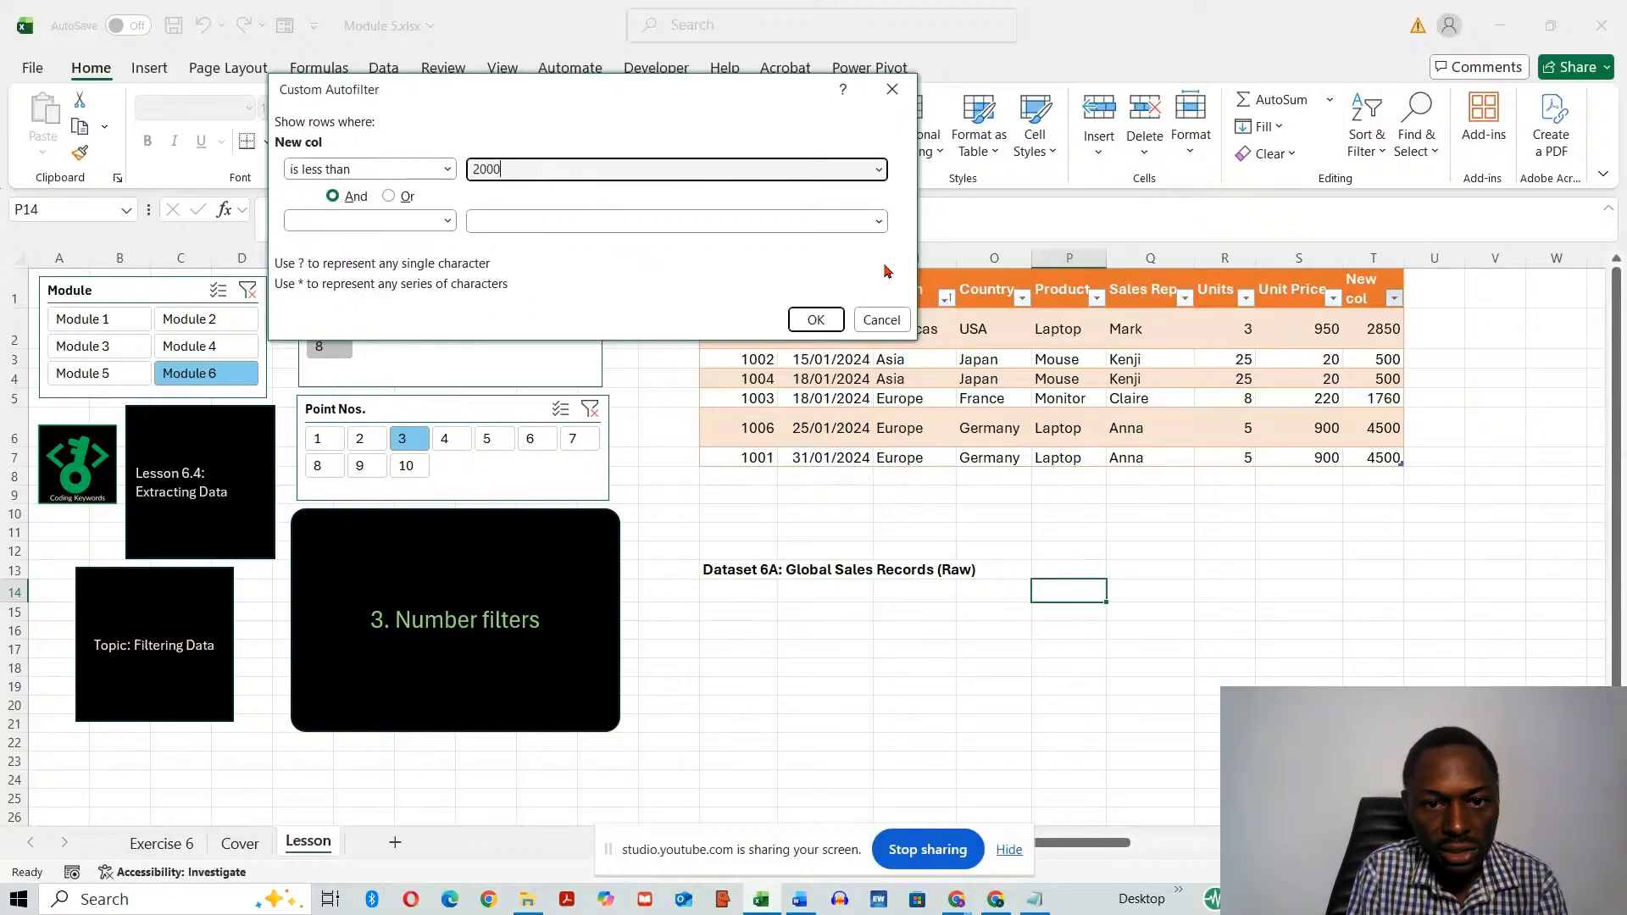
{"action": "left_click", "coordinate": [817, 319]}
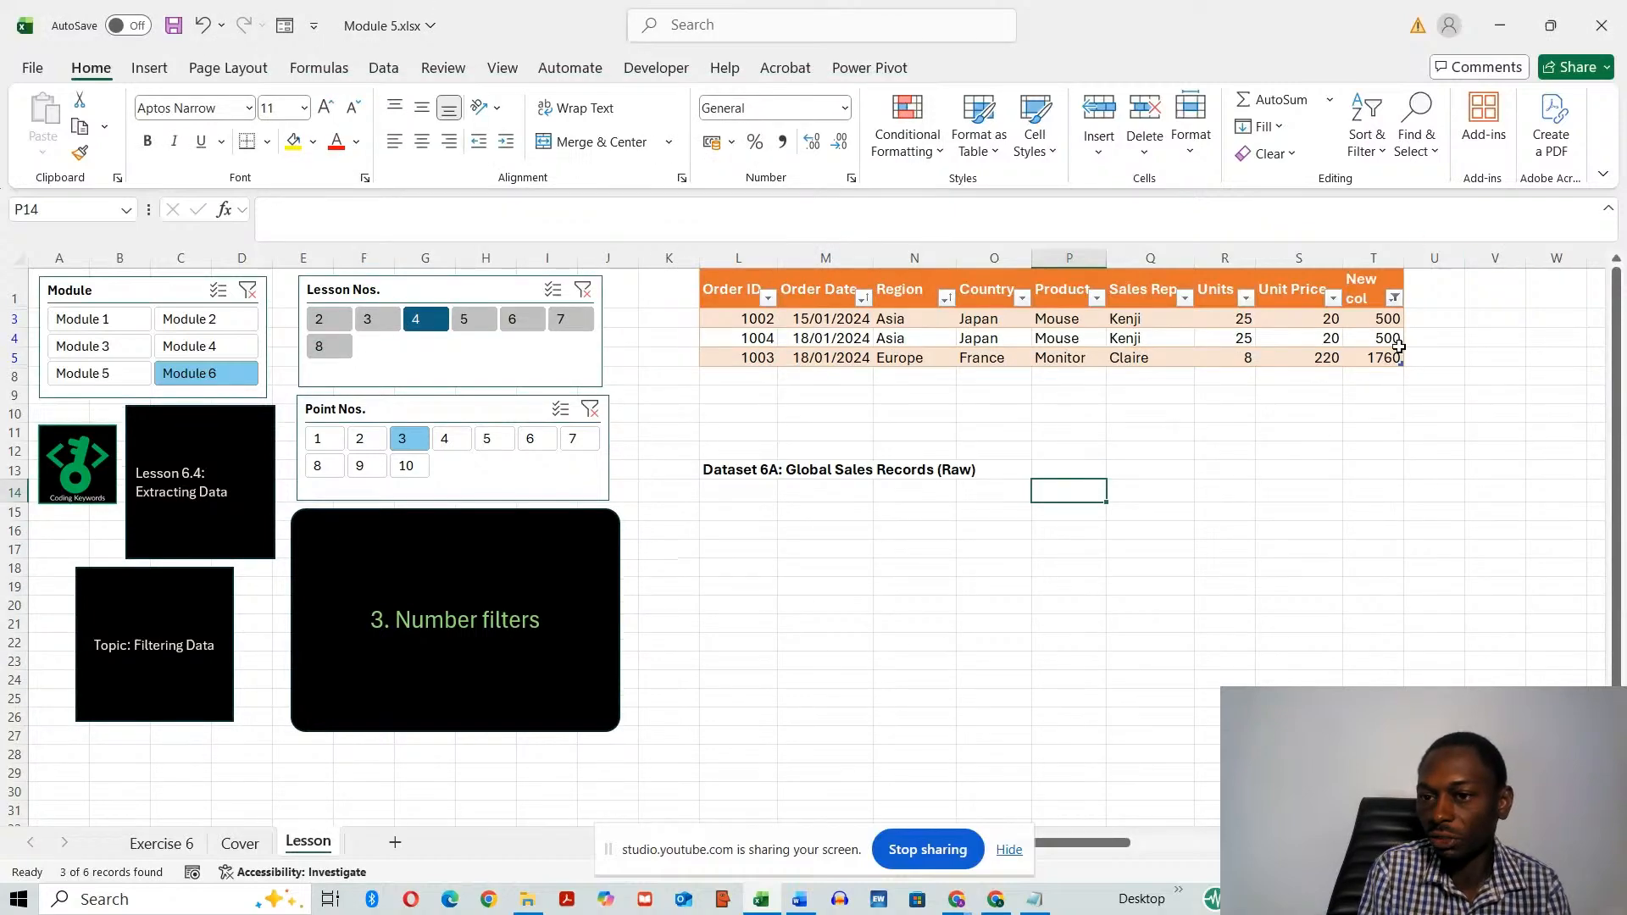
- Try to reset the New col number filter by applying its less-than condition with an empty value
{"action": "left_click", "coordinate": [1395, 298]}
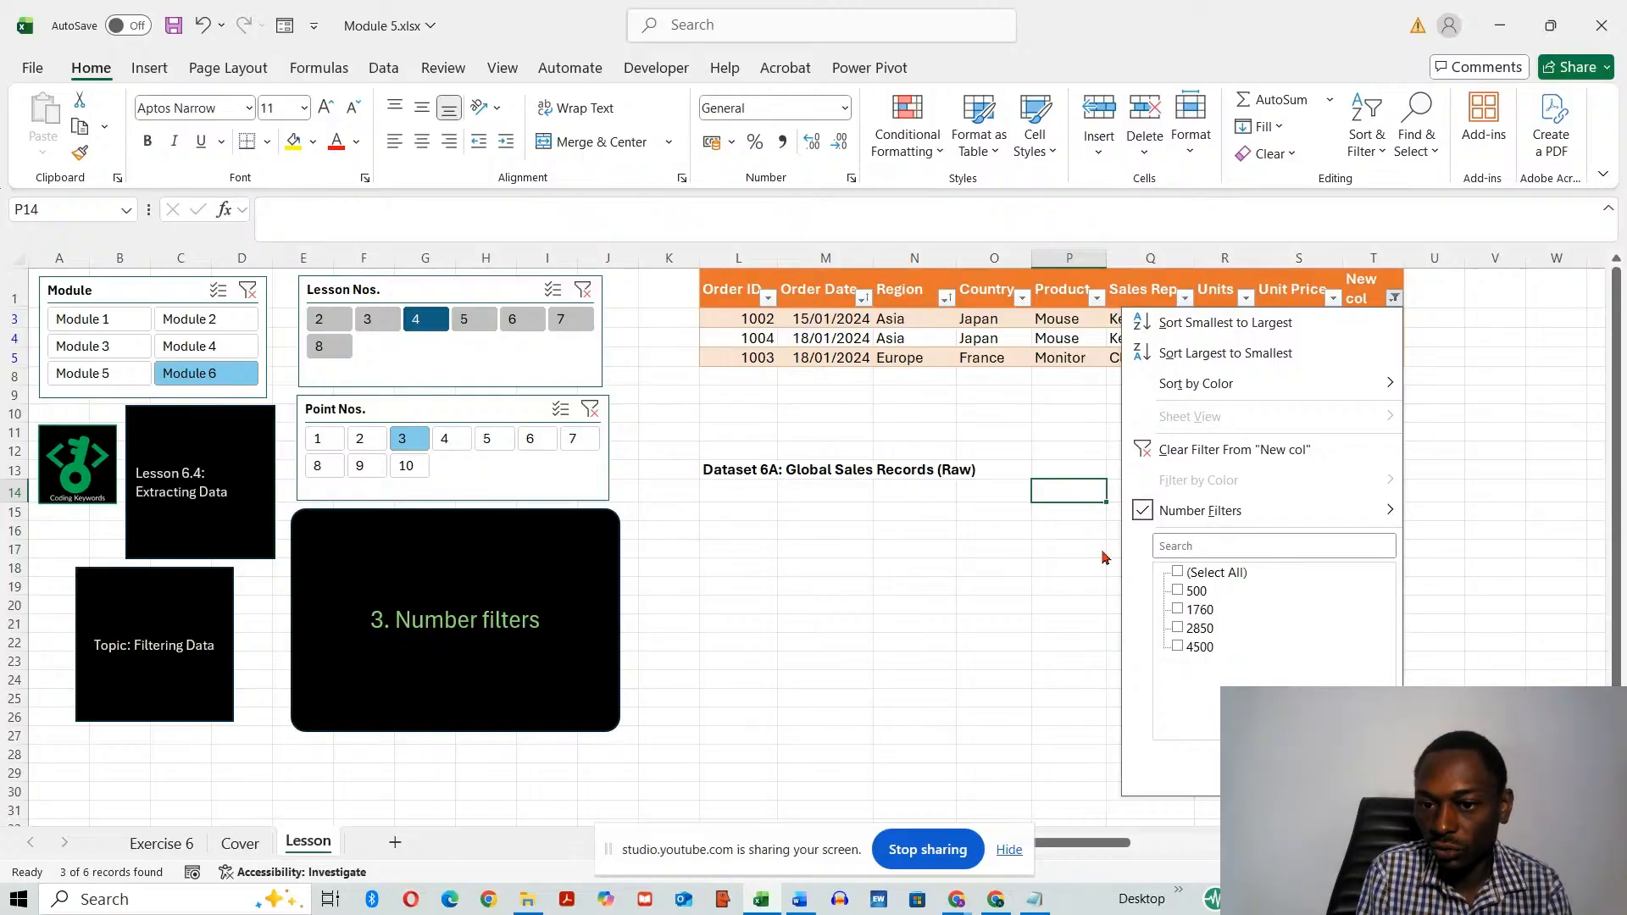
{"action": "mouse_move", "coordinate": [1146, 519]}
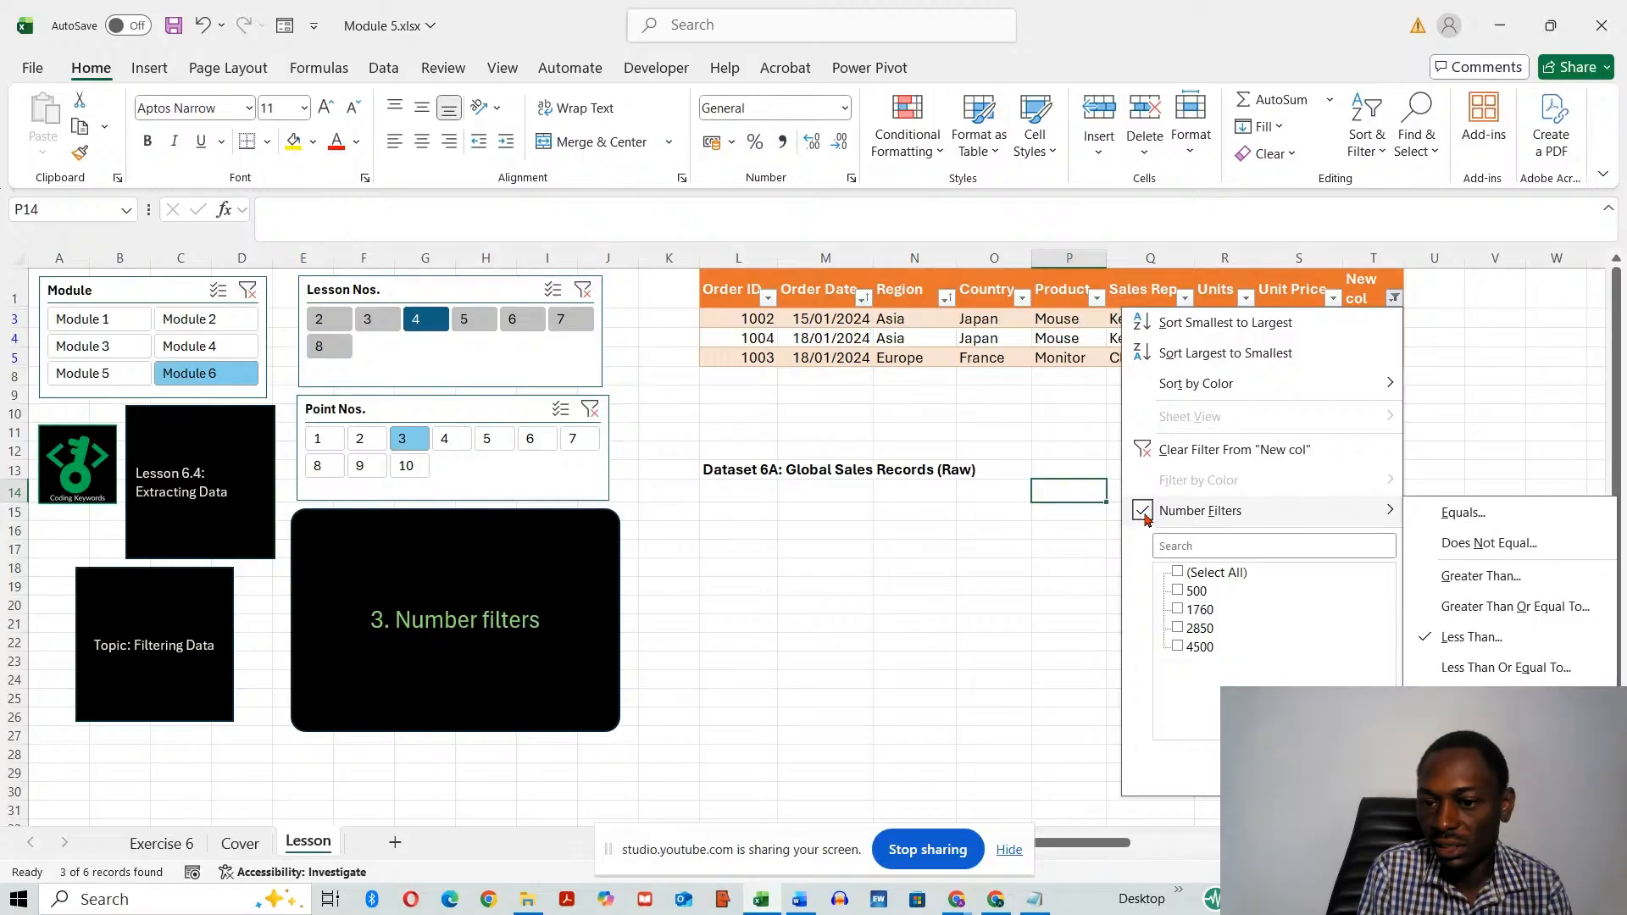
{"action": "left_click", "coordinate": [1453, 640]}
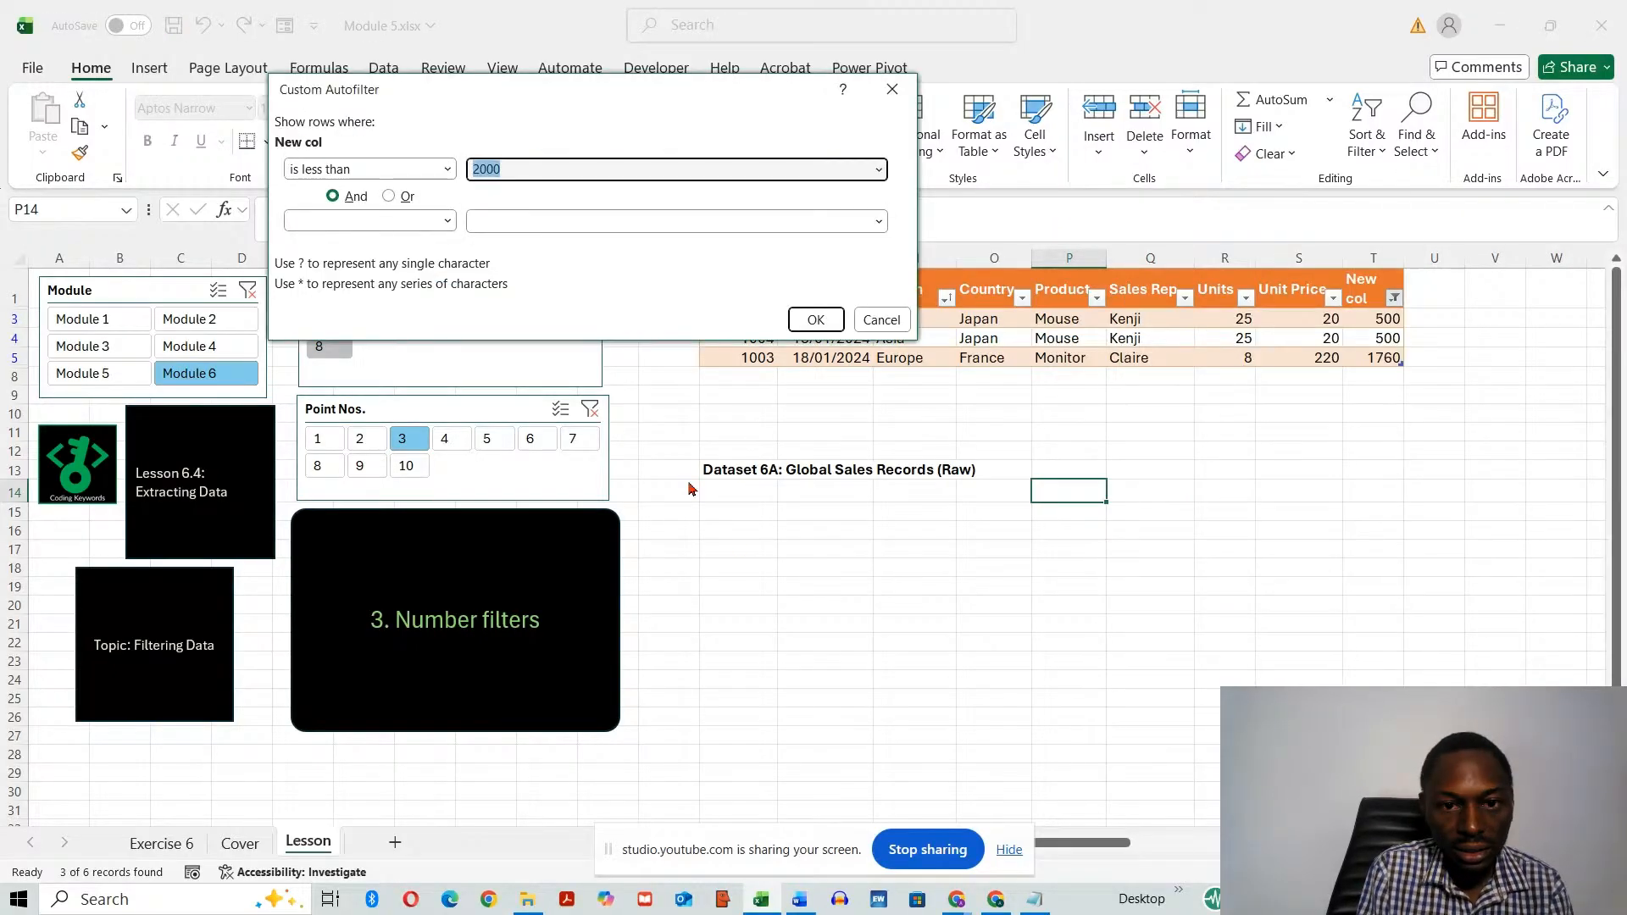
{"action": "left_click", "coordinate": [521, 169]}
{"action": "key", "text": "BackSpace"}
{"action": "key", "text": "BackSpace"}
{"action": "key", "text": "BackSpace"}
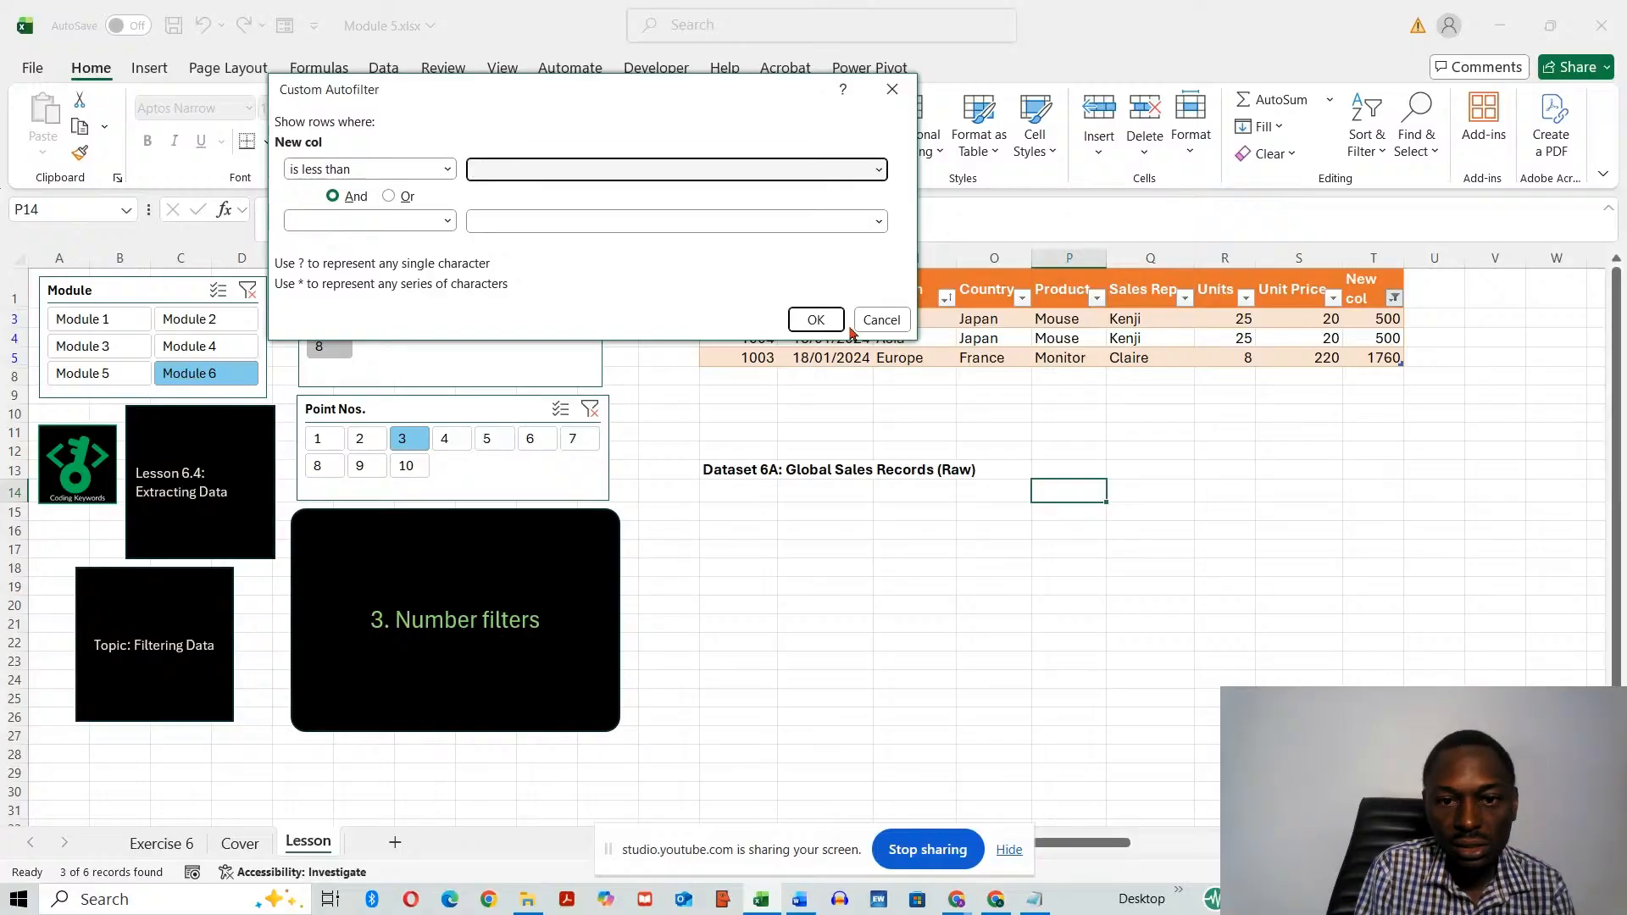
{"action": "left_click", "coordinate": [815, 320]}
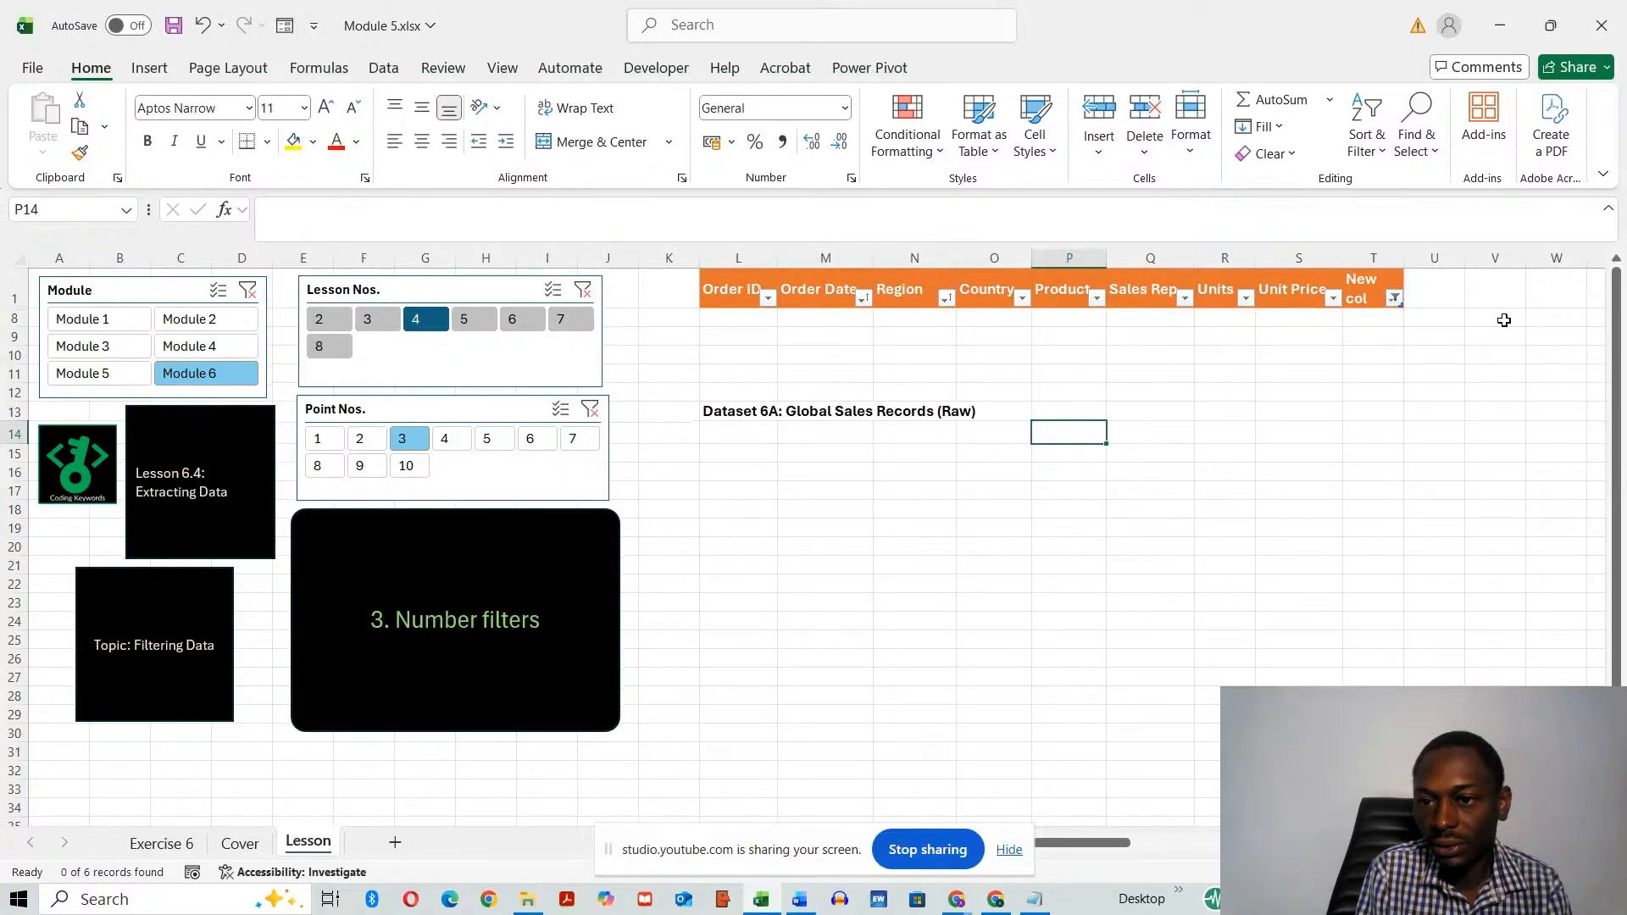
- Clear the filter from New col to show all the sales records
{"action": "left_click", "coordinate": [1395, 298]}
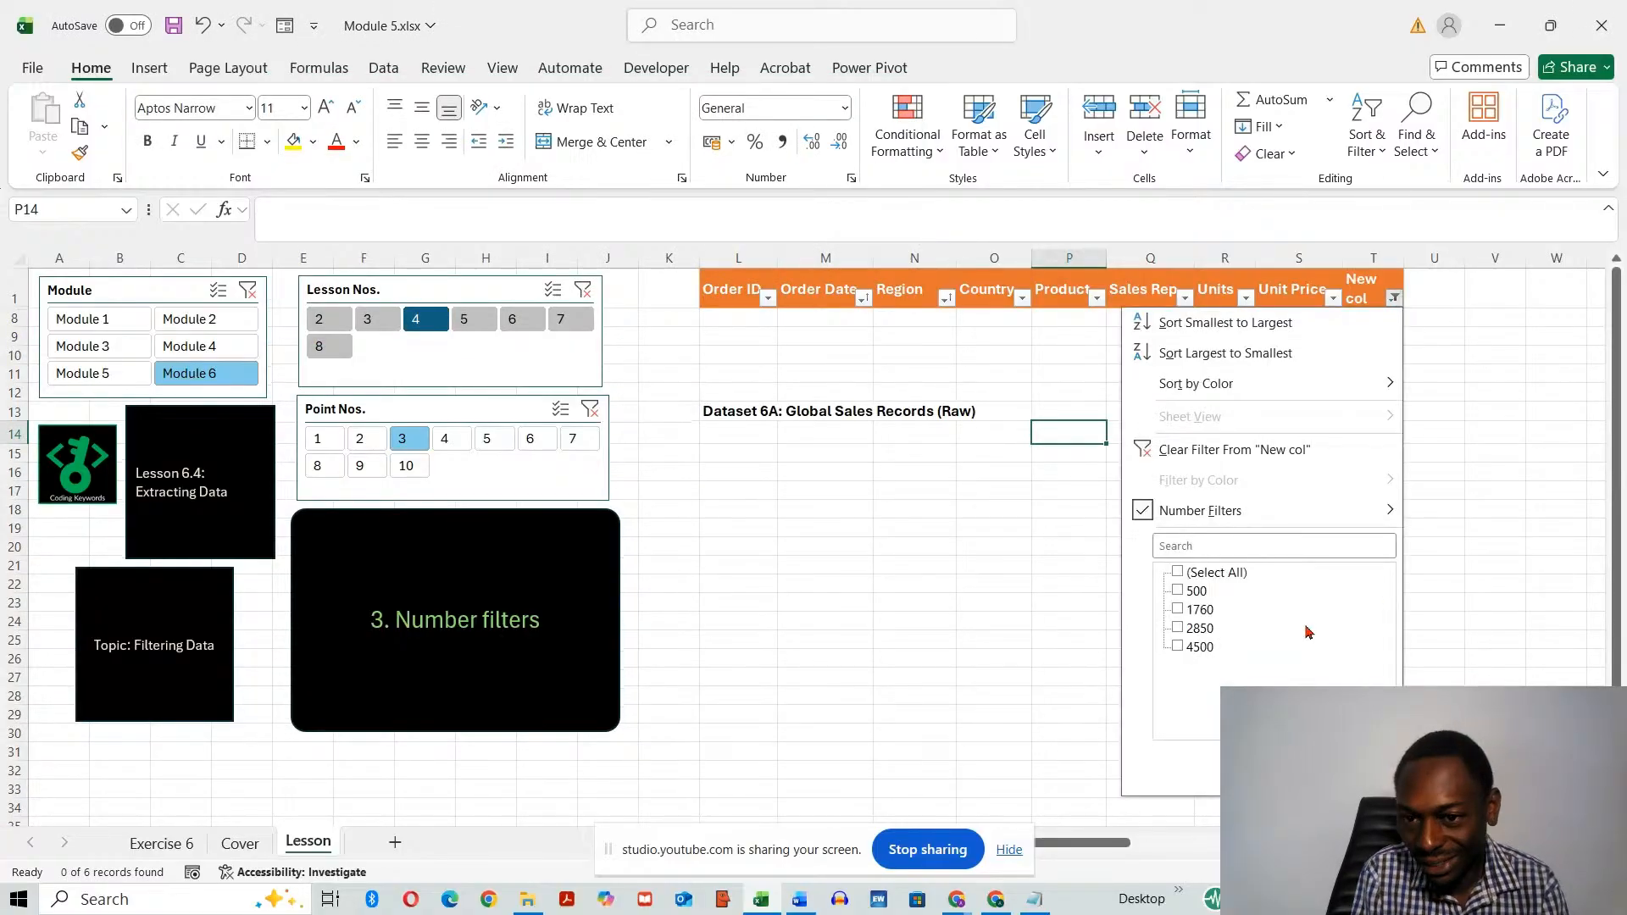
{"action": "left_click", "coordinate": [1154, 451]}
{"action": "left_click", "coordinate": [1293, 724]}
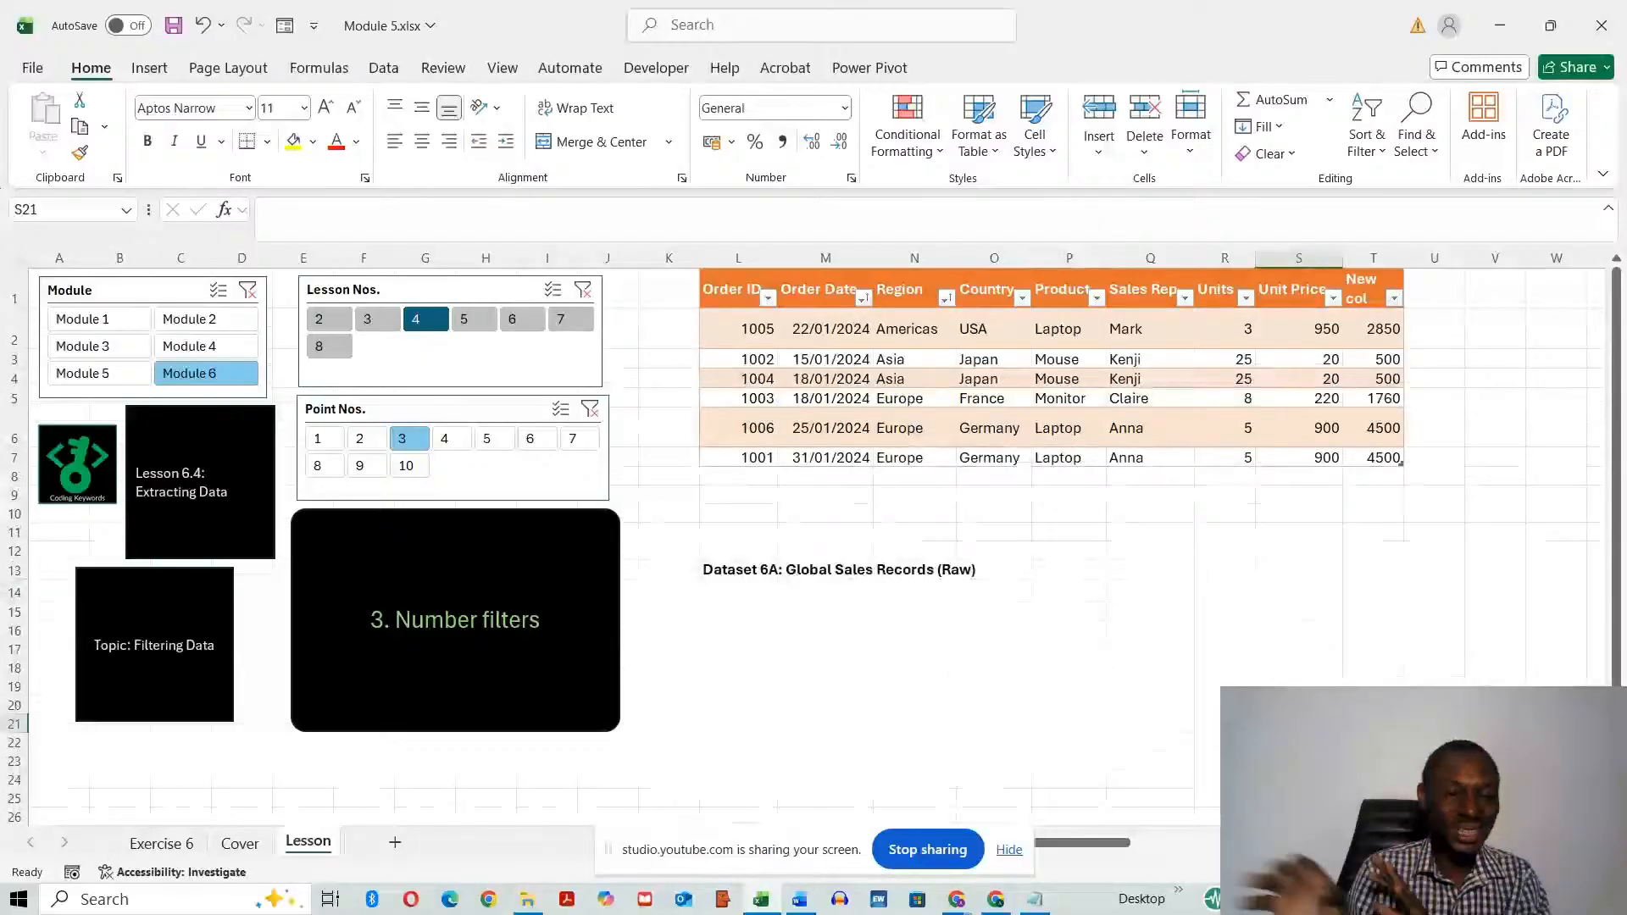
- Show Lesson 6.4 point 4, Date filters, and view the filter options of the Order Date column without applying any
{"action": "left_click", "coordinate": [442, 440]}
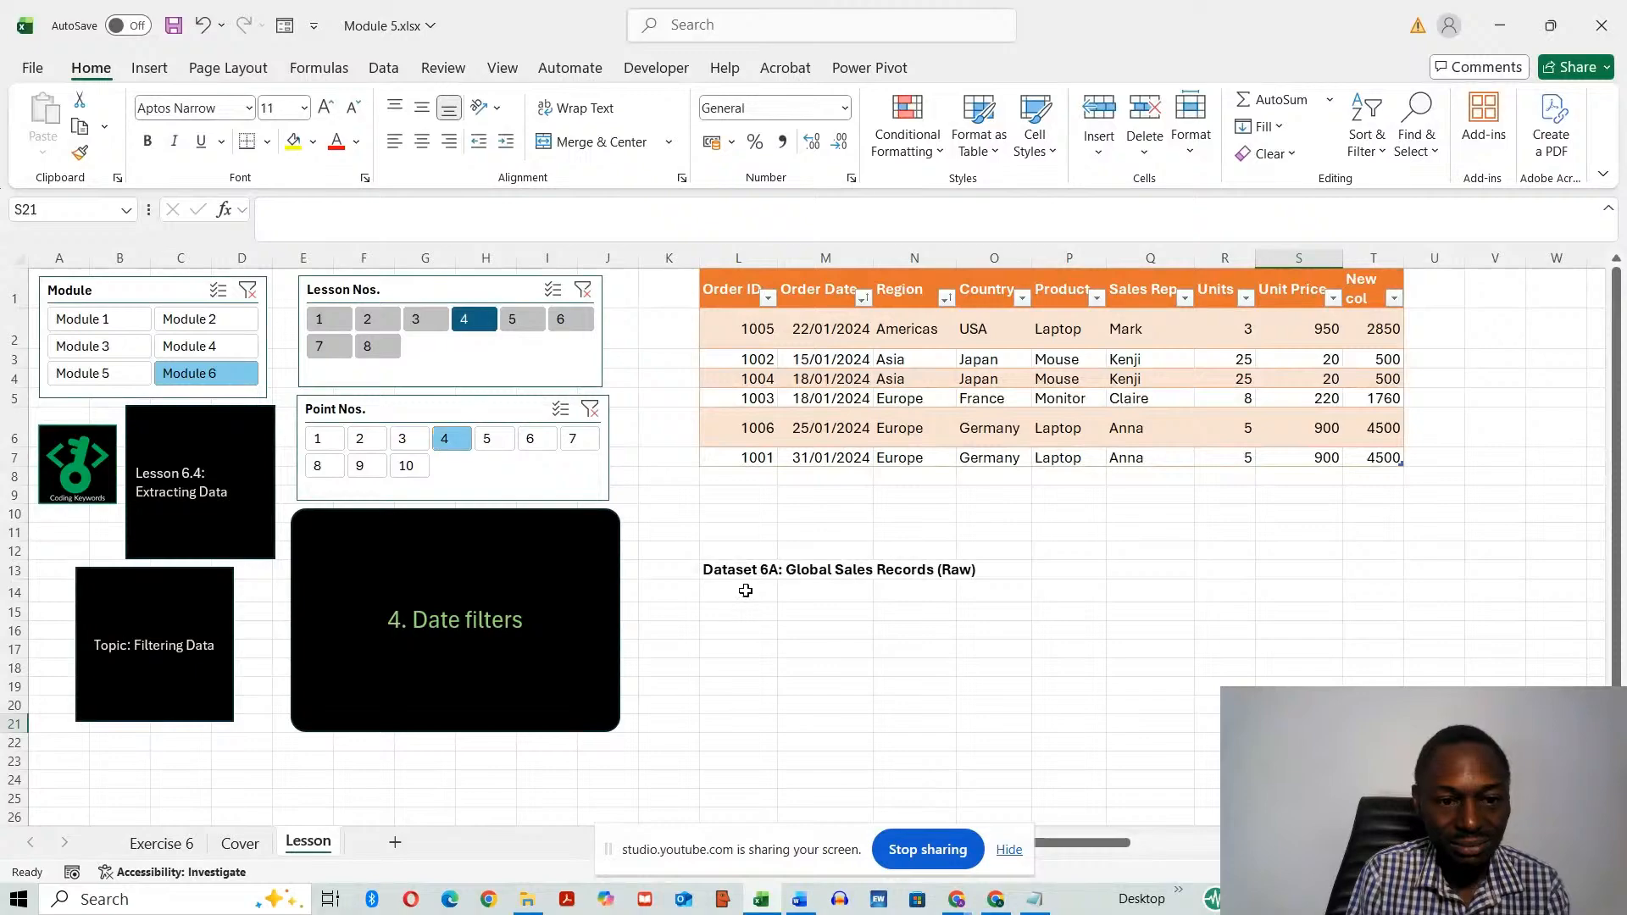
{"action": "left_click", "coordinate": [864, 298]}
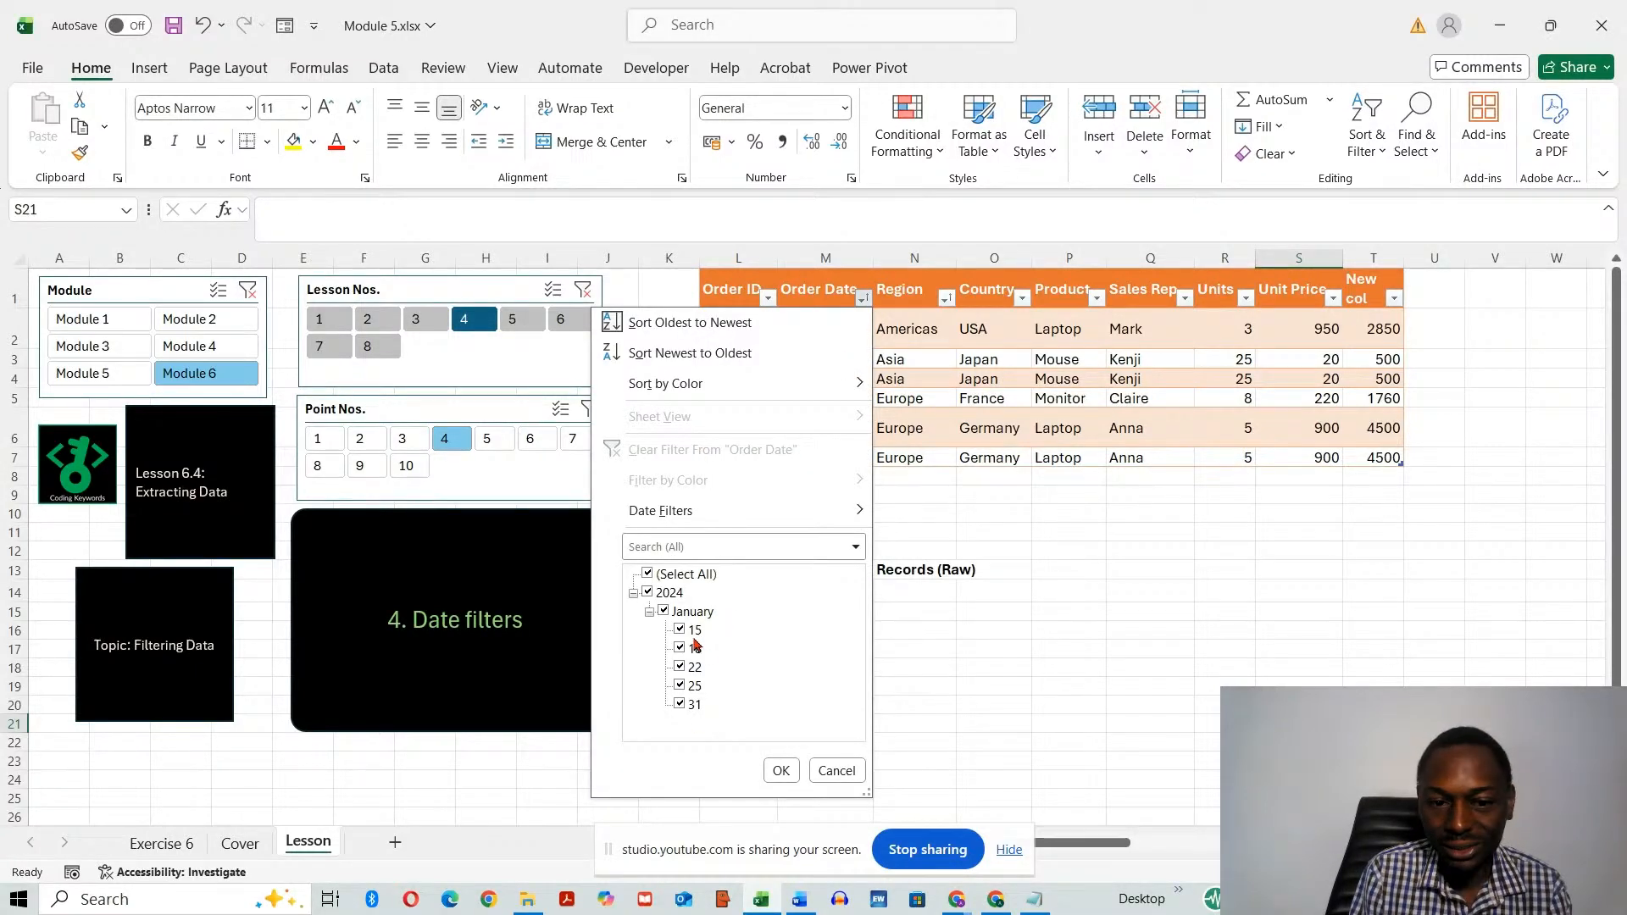
{"action": "left_click", "coordinate": [831, 770]}
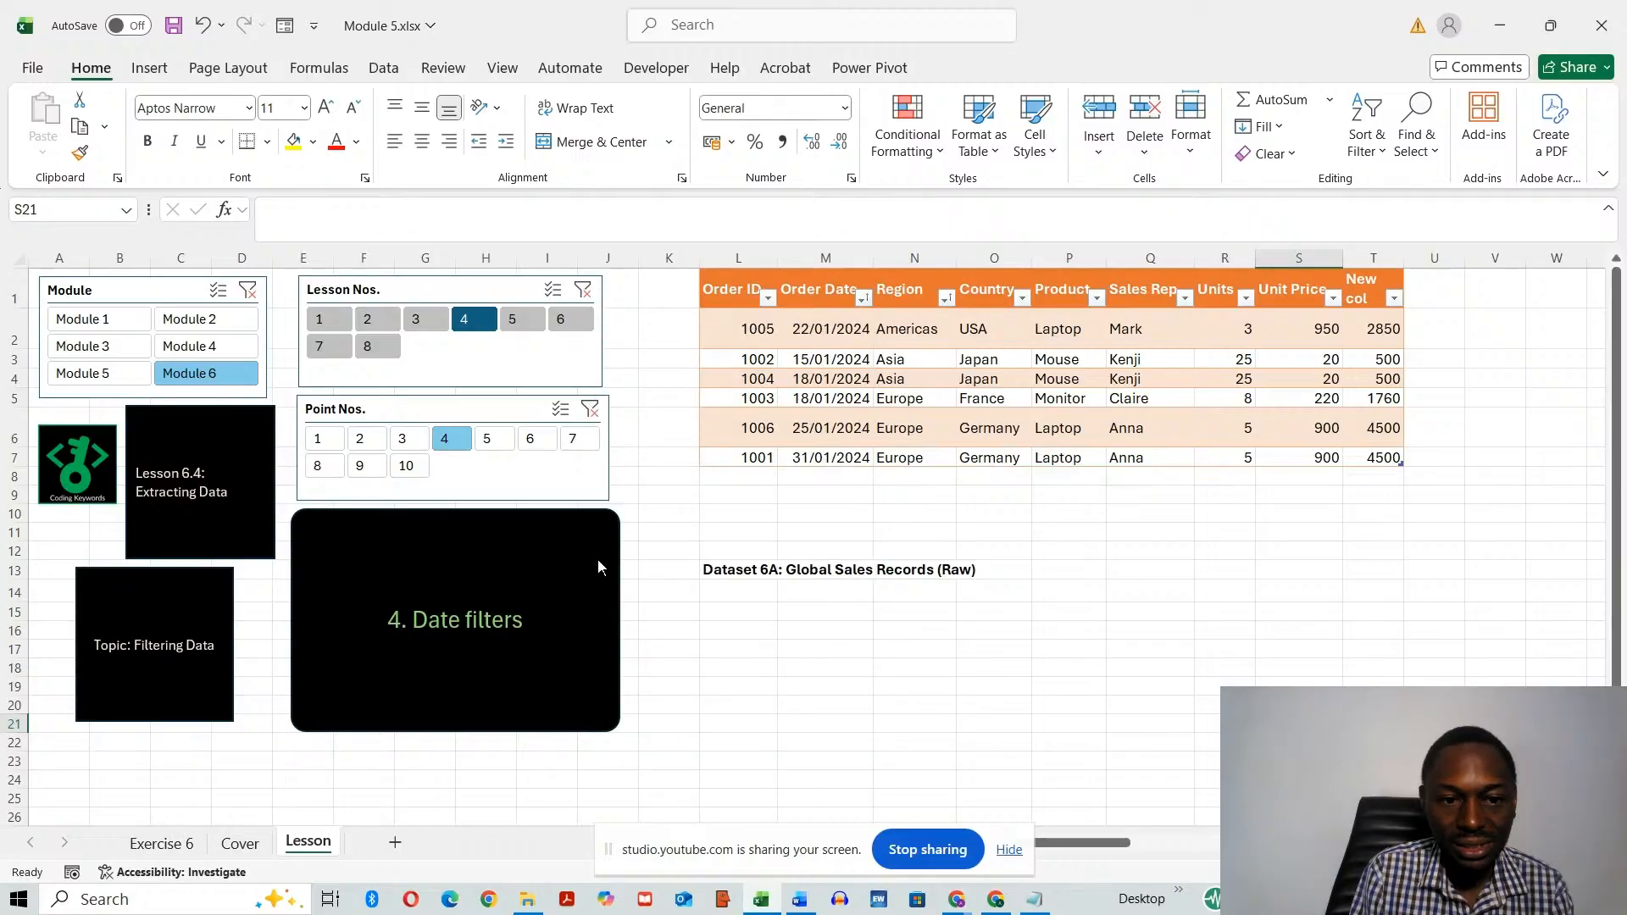
- Advance Lesson 6.4 through point 5, Clearing filters, and point 6, Filtering vs Deleting, to point 7, the Japan filter exercise
{"action": "left_click", "coordinate": [488, 442]}
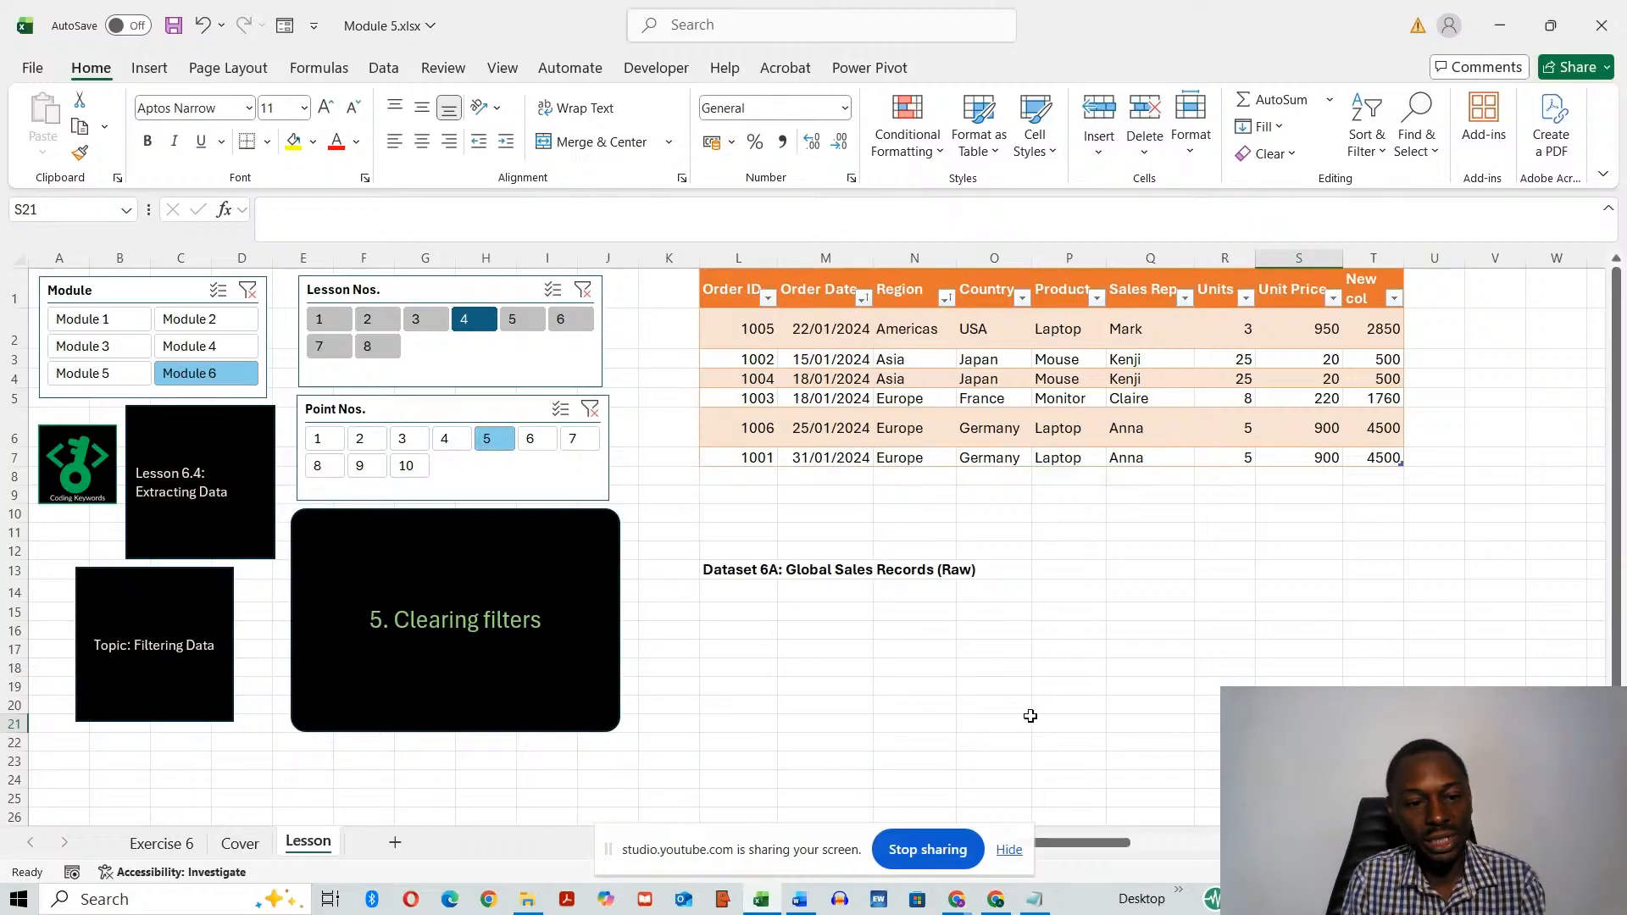
{"action": "left_click", "coordinate": [535, 438]}
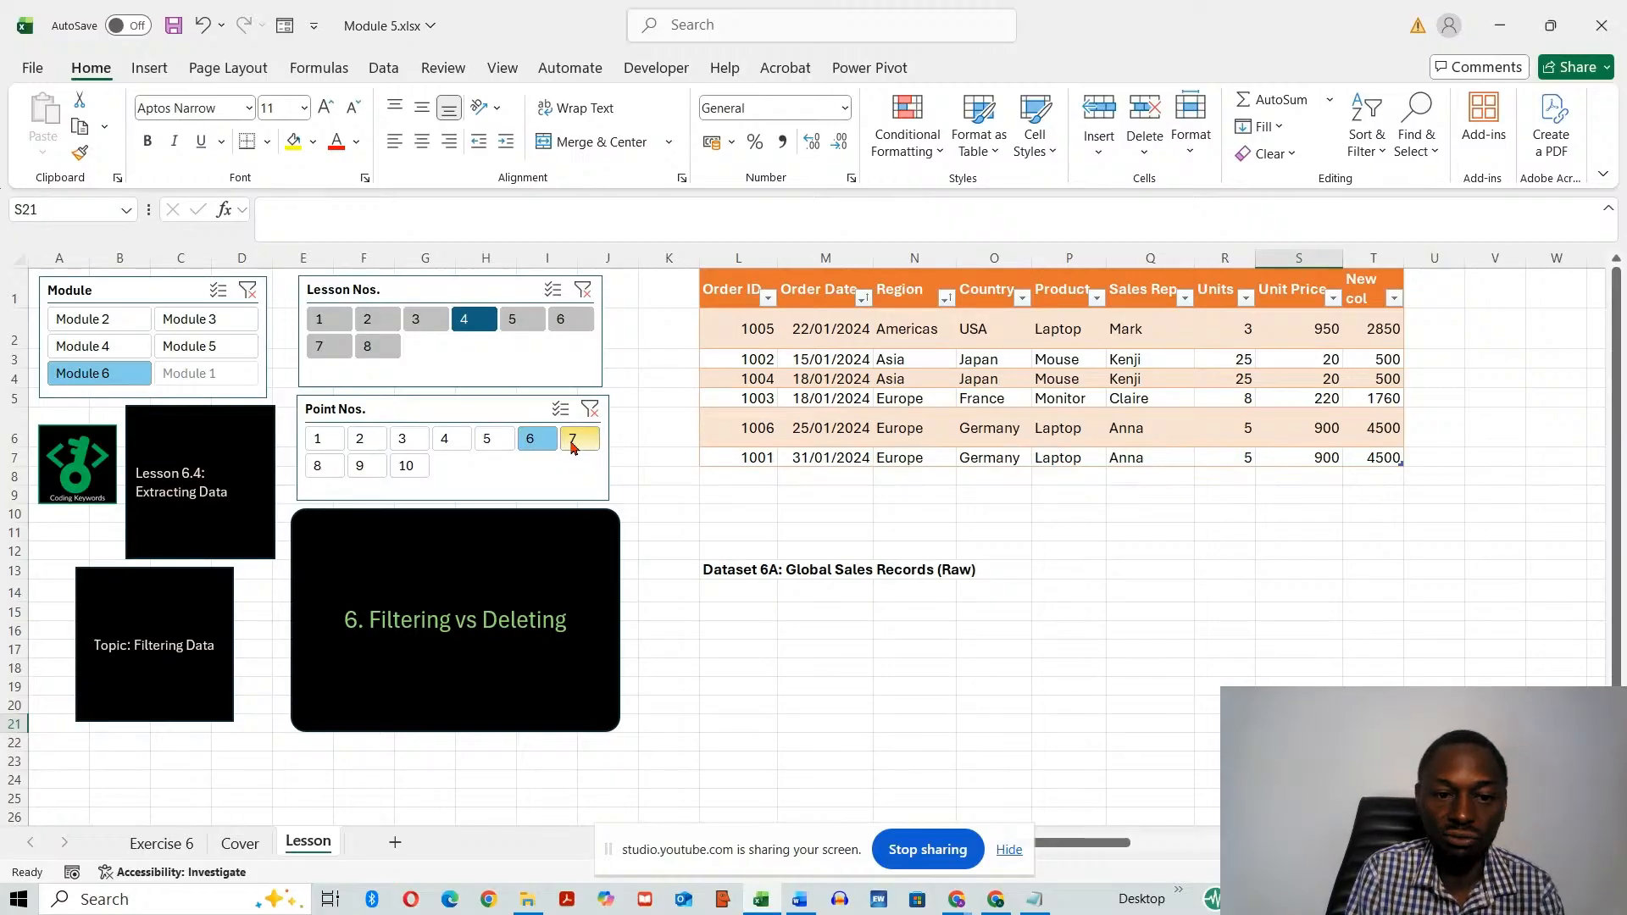
{"action": "left_click", "coordinate": [573, 440]}
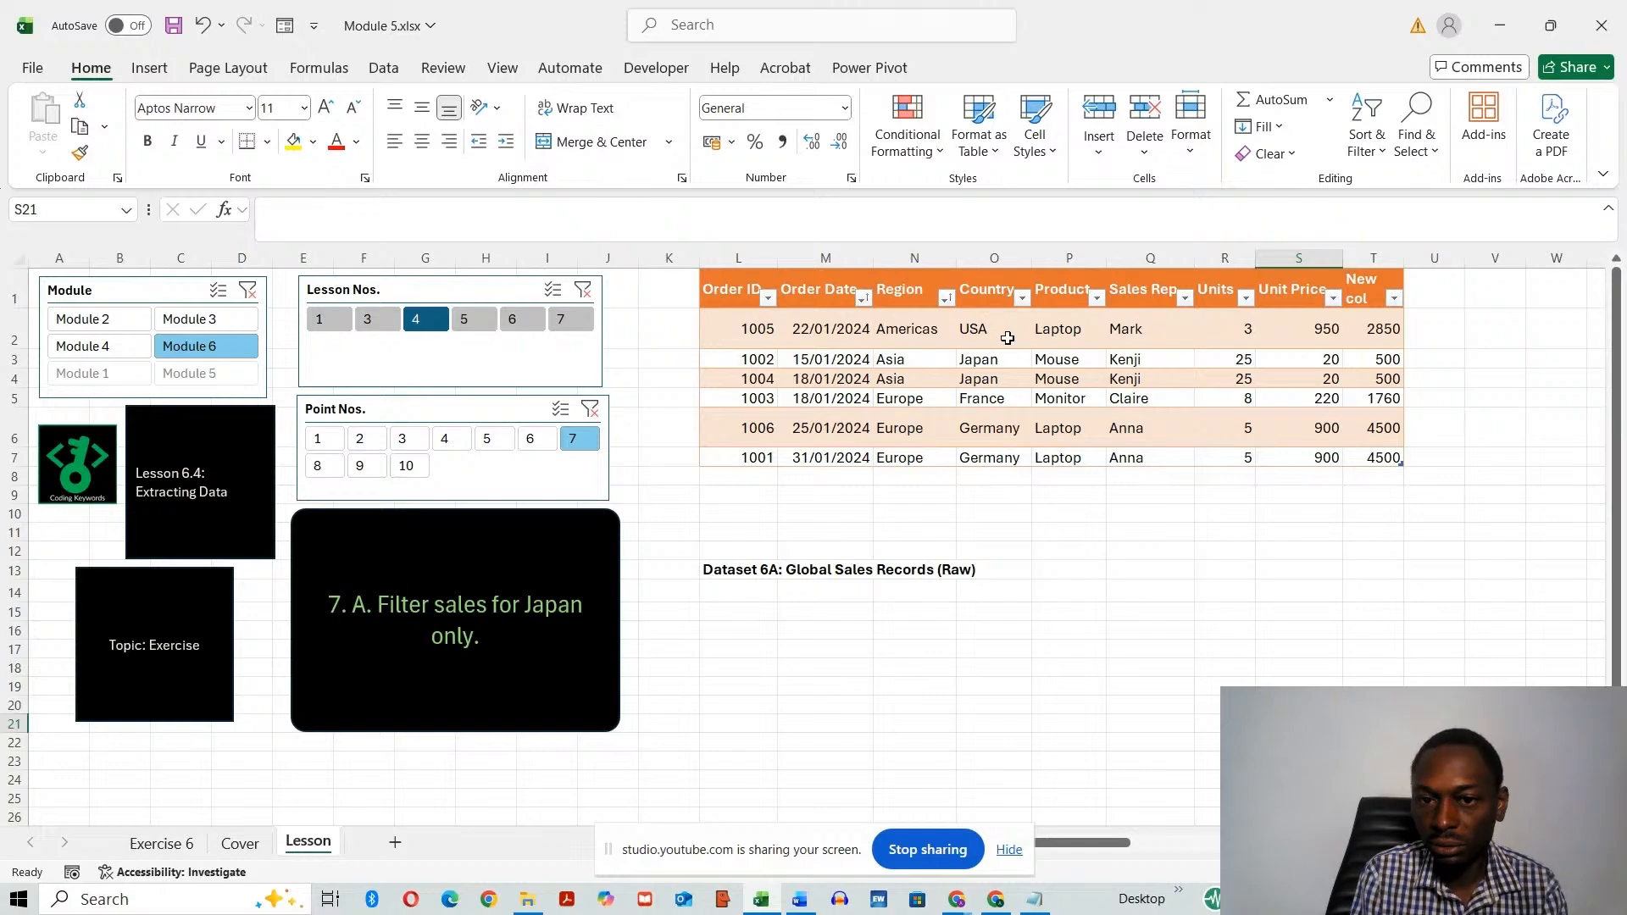
- Filter the sales records table by Country to show only the Japan records
{"action": "left_click", "coordinate": [1022, 297]}
{"action": "left_click", "coordinate": [811, 574]}
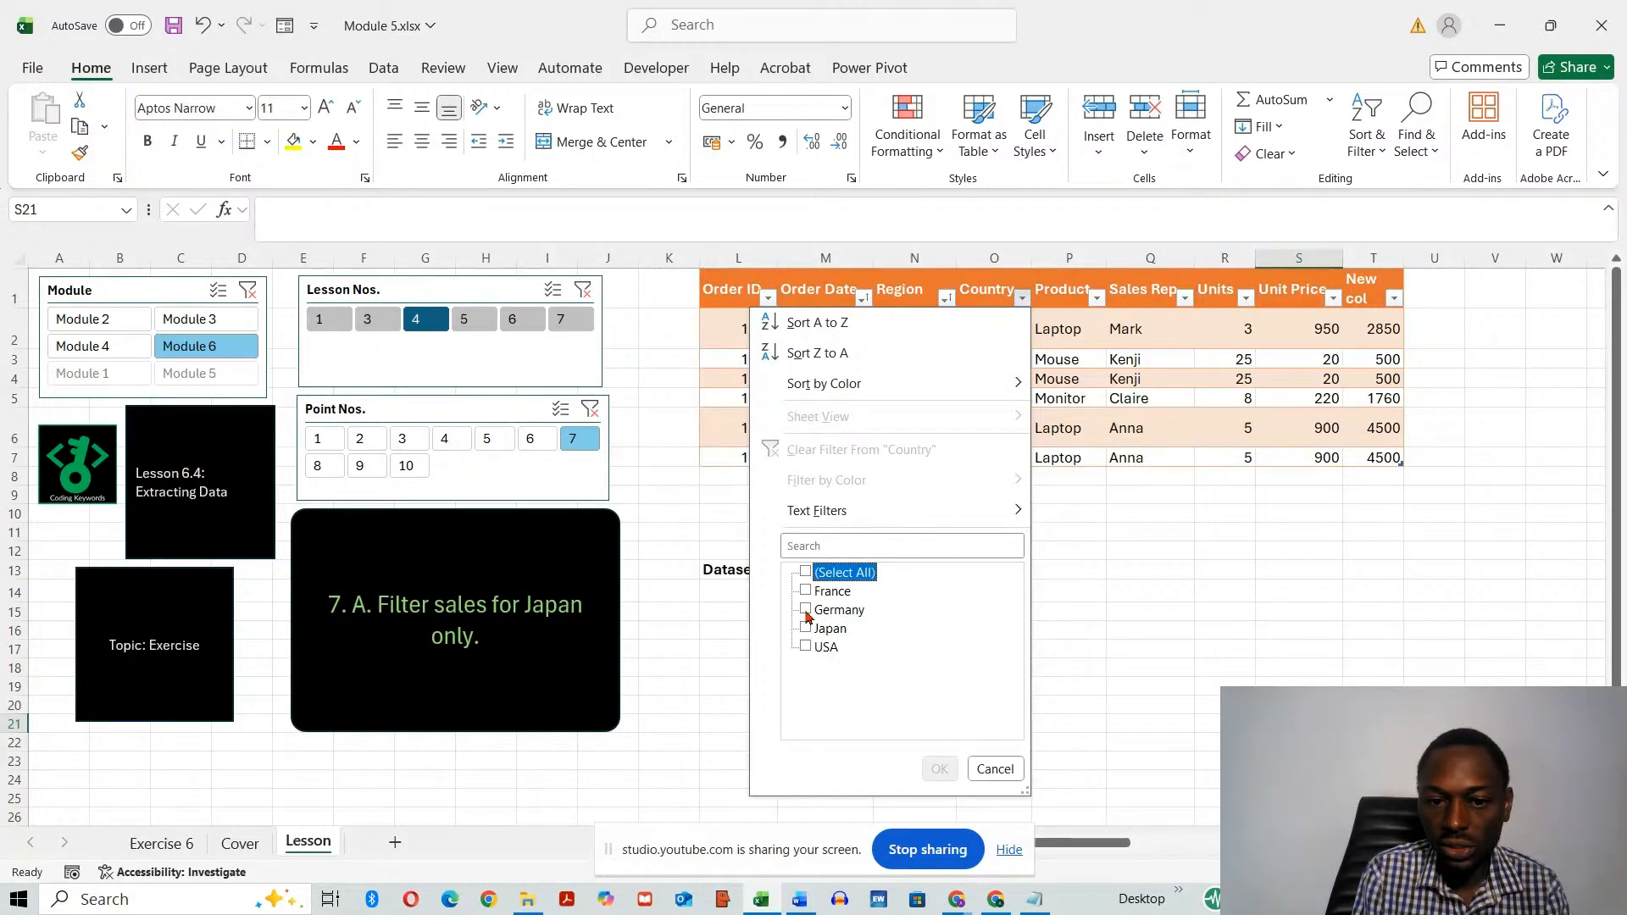
{"action": "left_click", "coordinate": [807, 629]}
{"action": "left_click", "coordinate": [941, 770]}
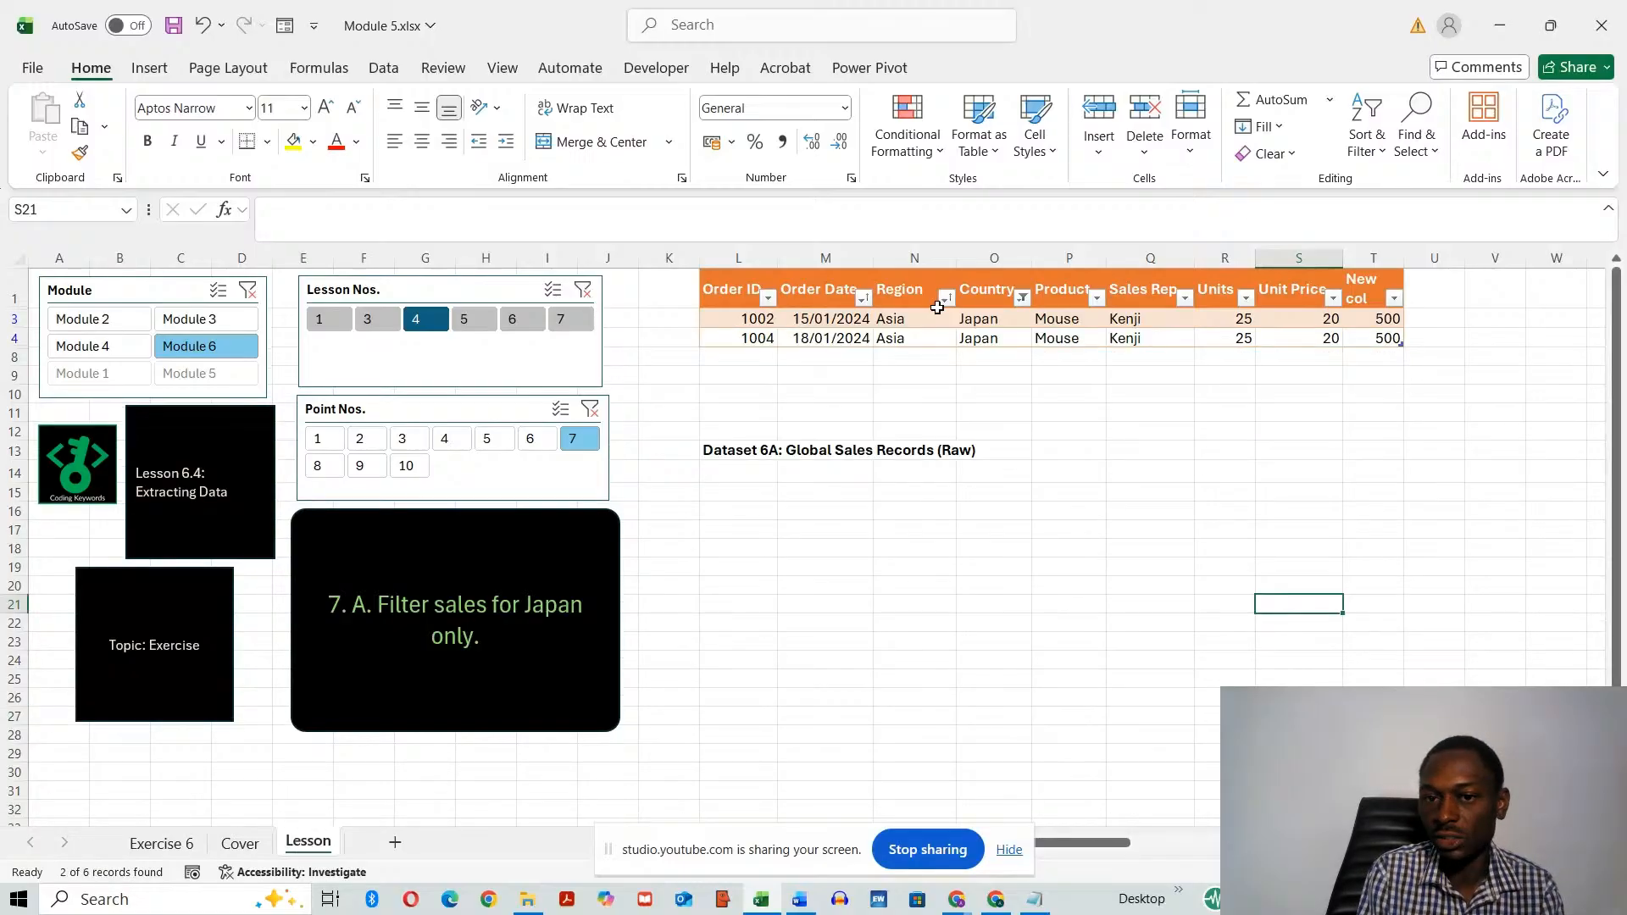
- Reselect all values in the Country filter to show the records of every country
{"action": "left_click", "coordinate": [1023, 298]}
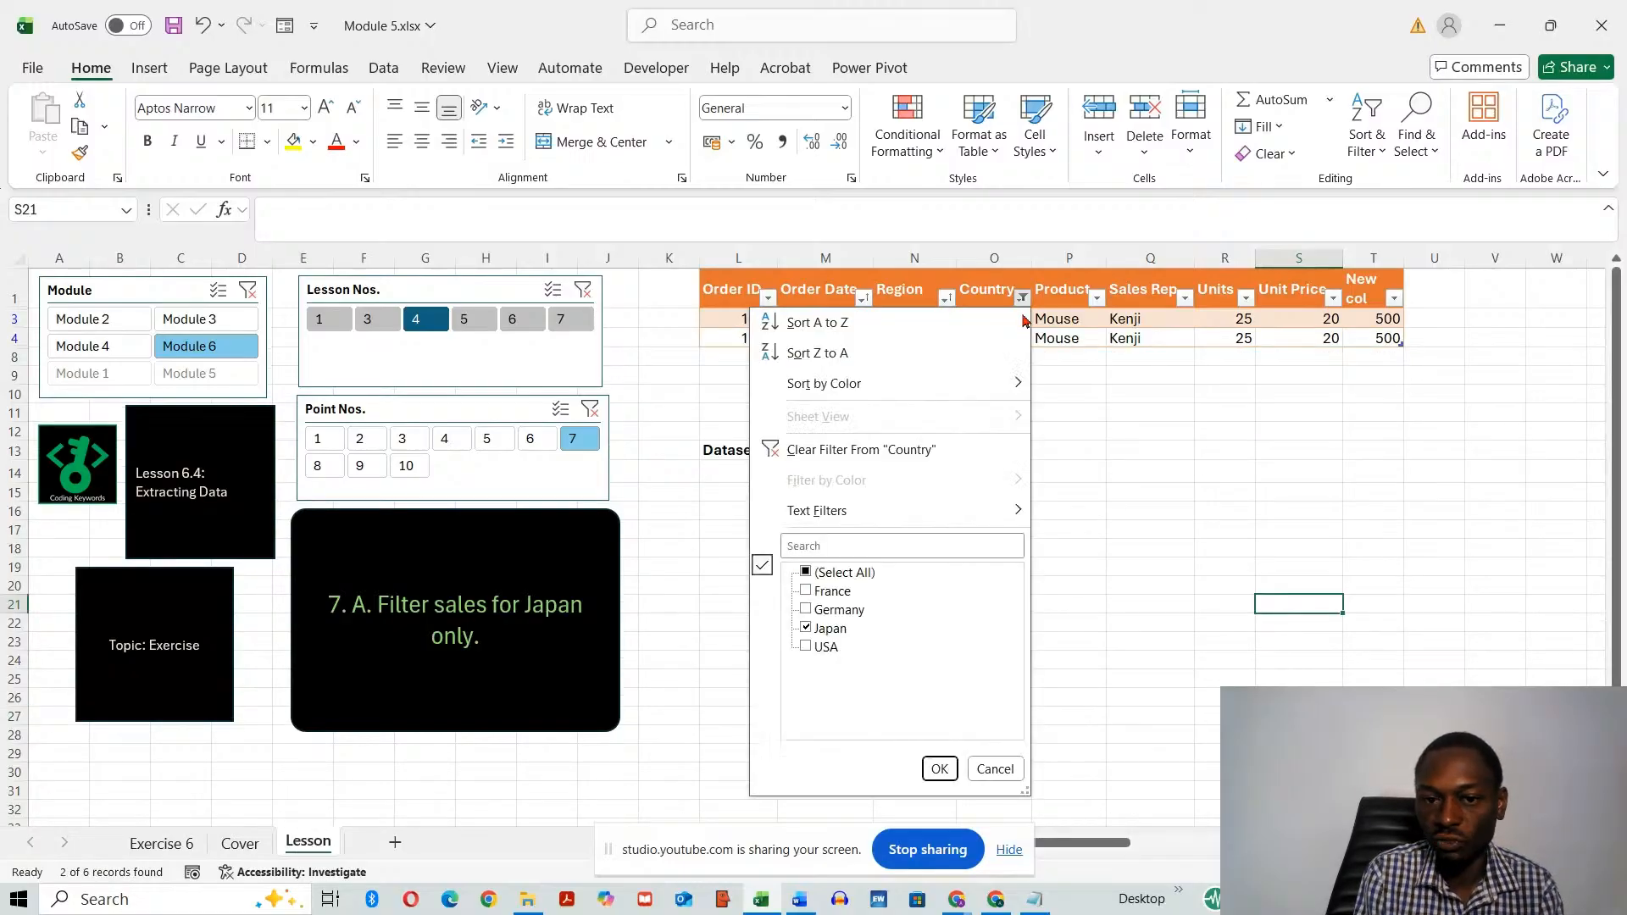
{"action": "left_click", "coordinate": [810, 573]}
{"action": "left_click", "coordinate": [938, 776]}
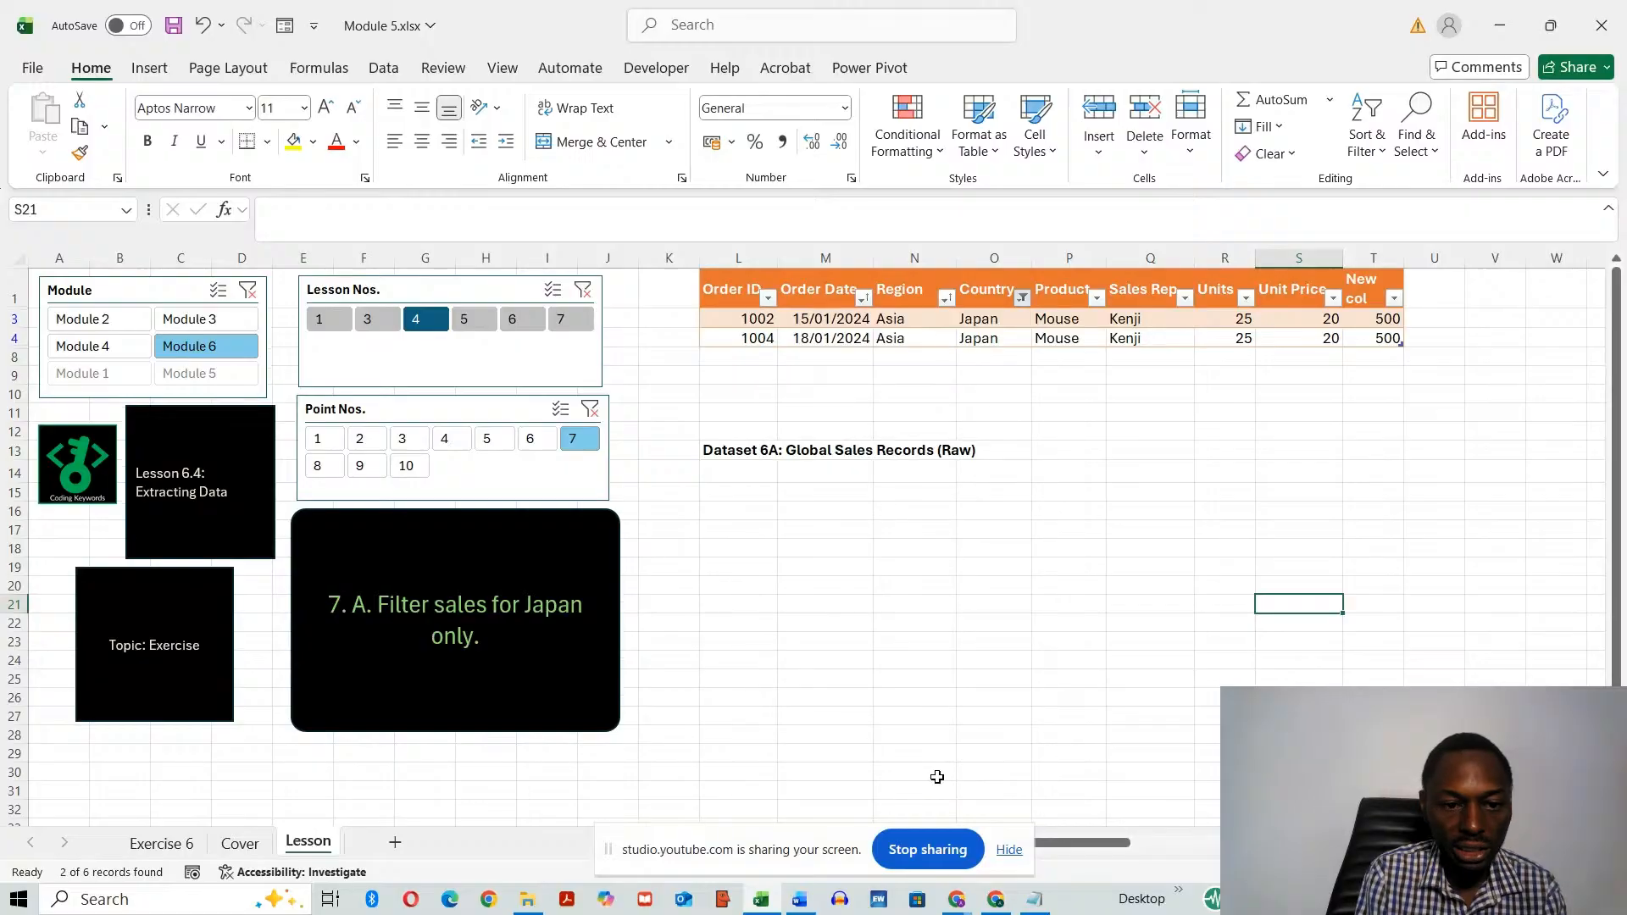
- Present Lesson 6.4 exercise points 8 to 10, and move on to Lesson 6.5 point 1, Freeze Top Row
{"action": "left_click", "coordinate": [329, 467]}
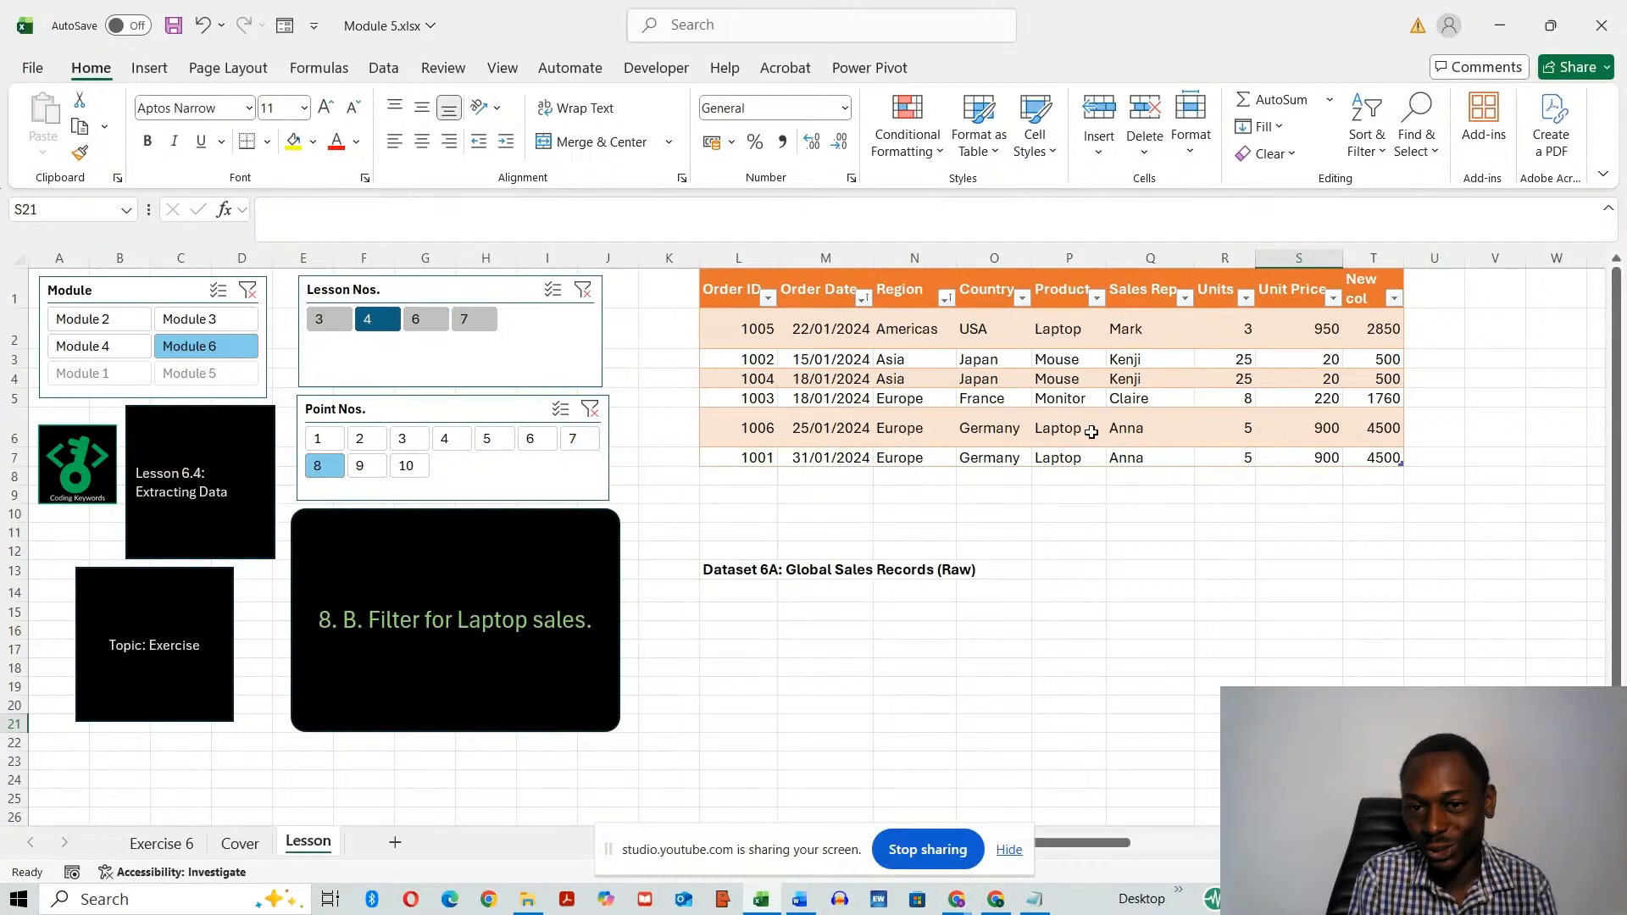
{"action": "left_click", "coordinate": [354, 475]}
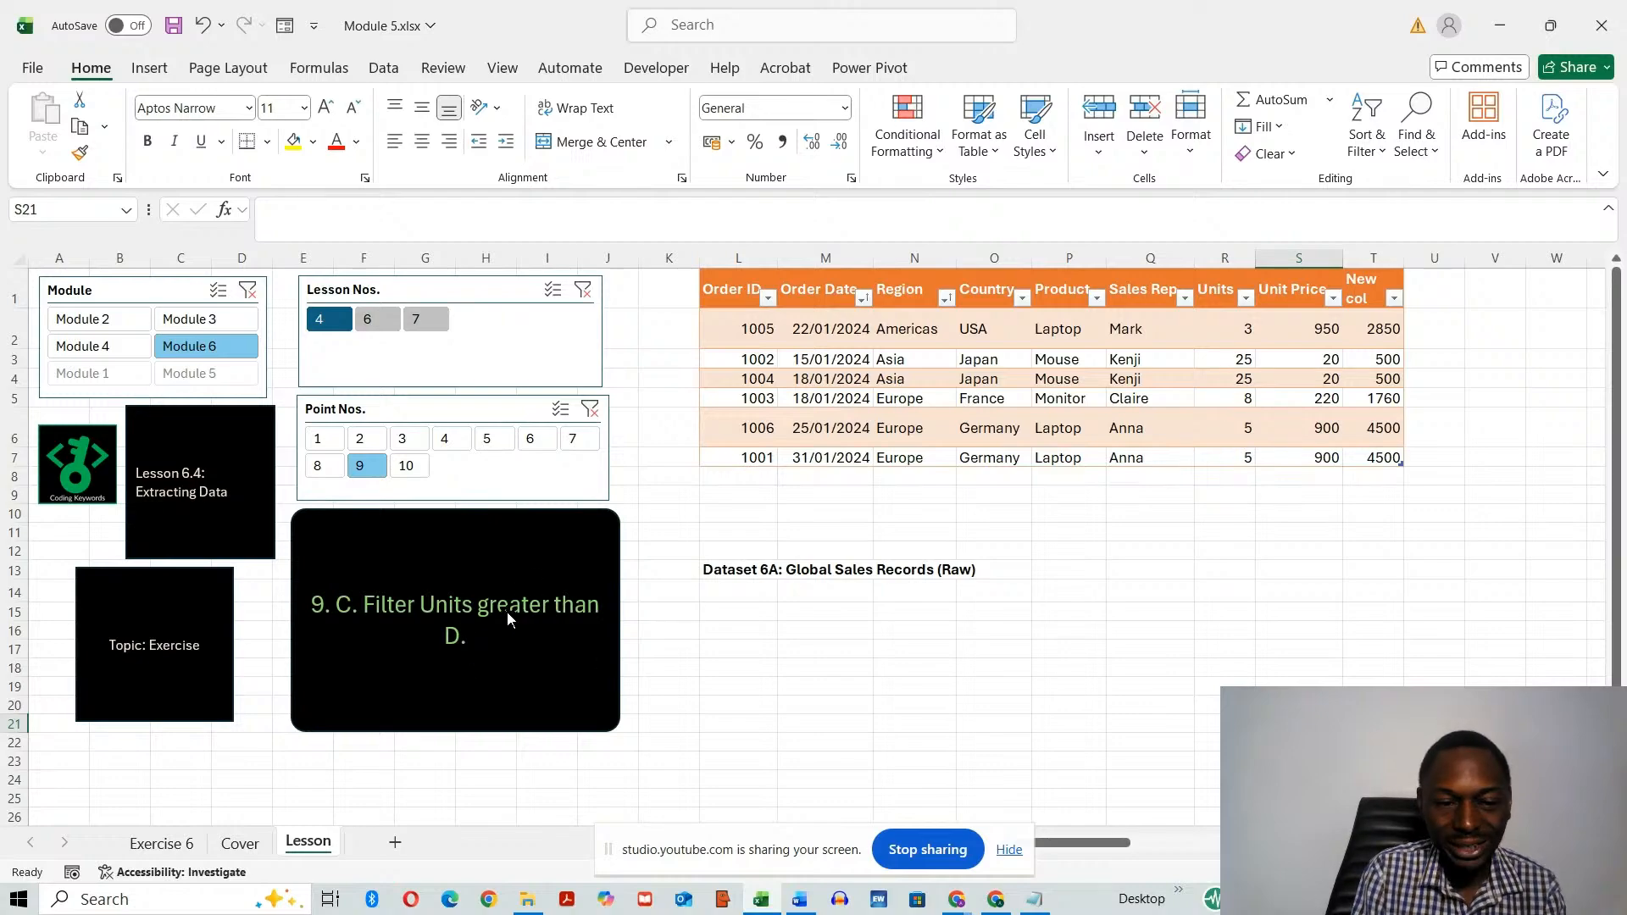
{"action": "left_click", "coordinate": [408, 468]}
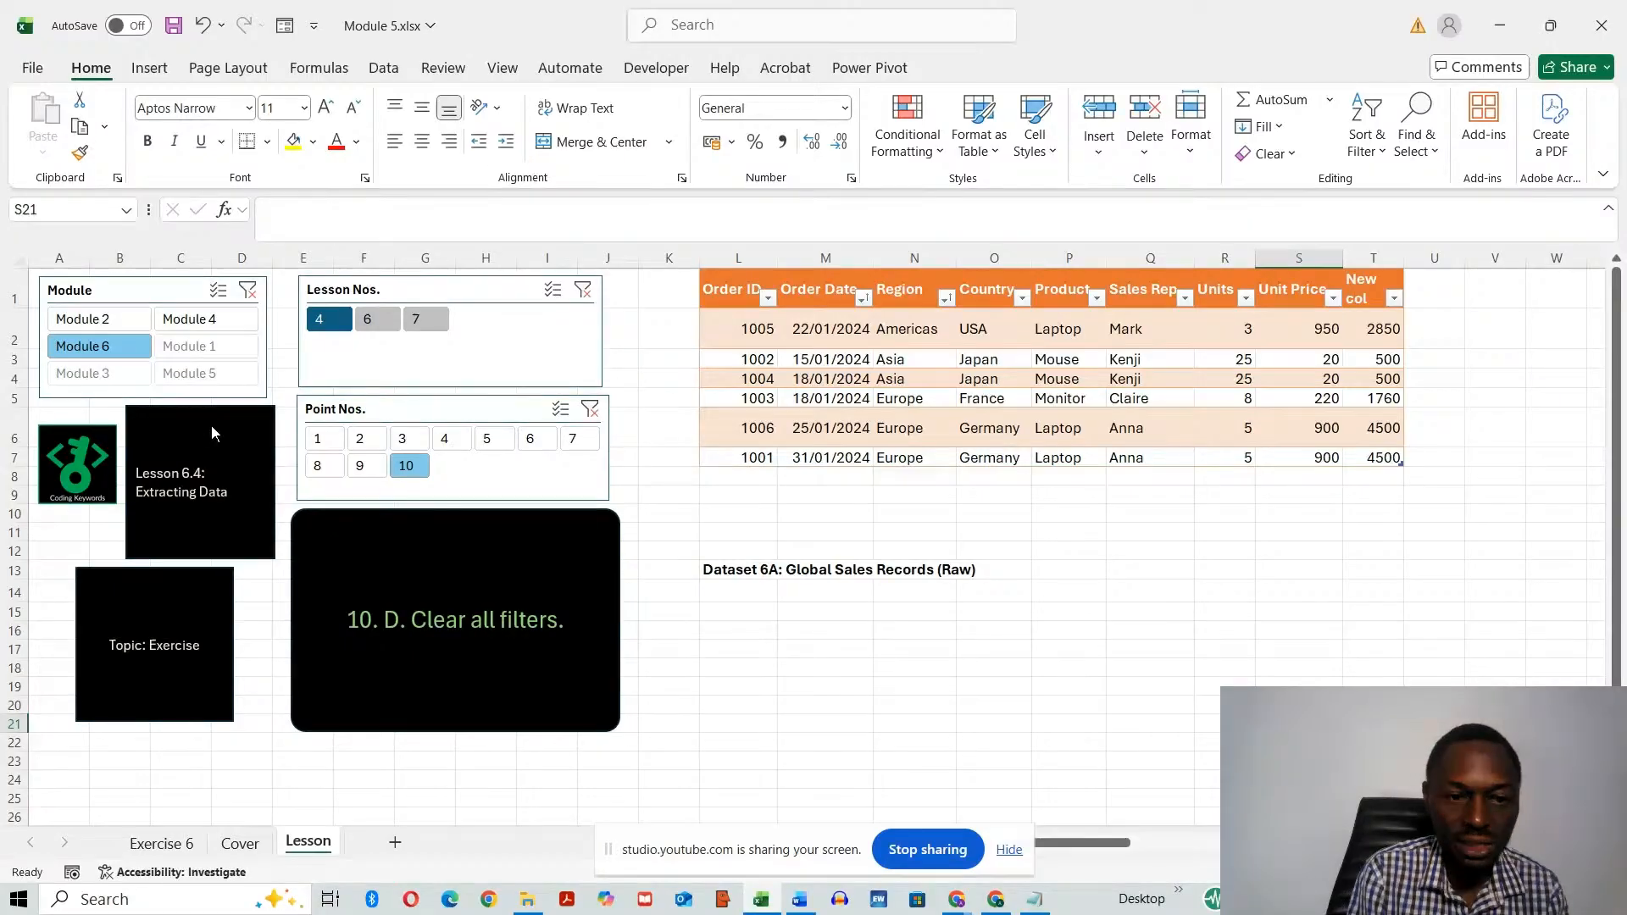
{"action": "left_click", "coordinate": [319, 438]}
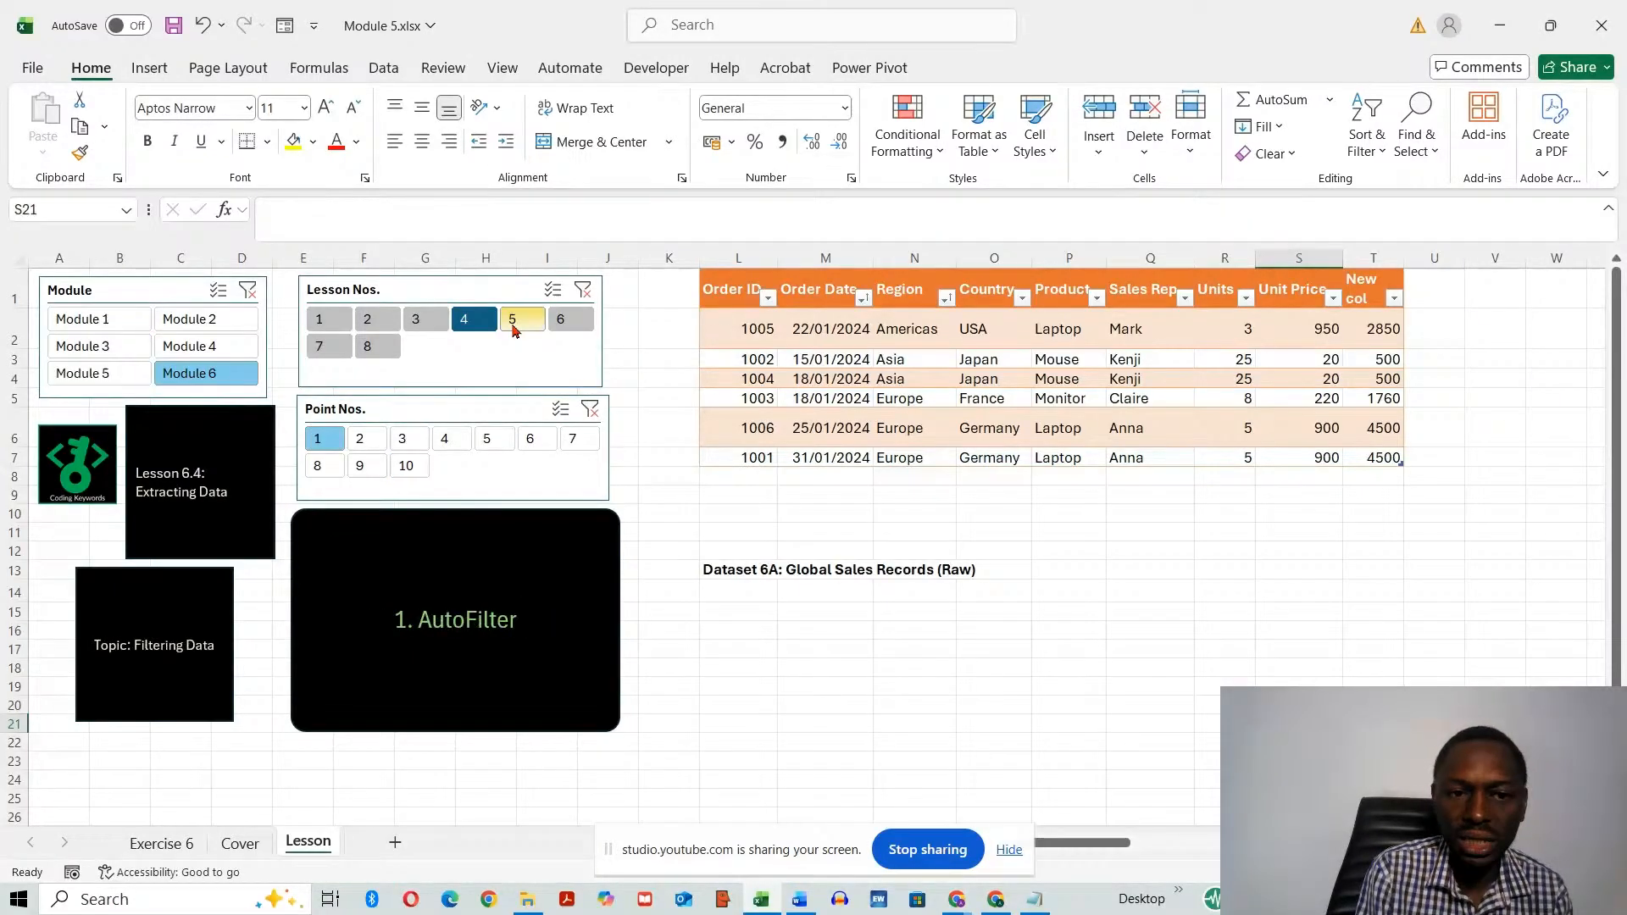
{"action": "left_click", "coordinate": [514, 326]}
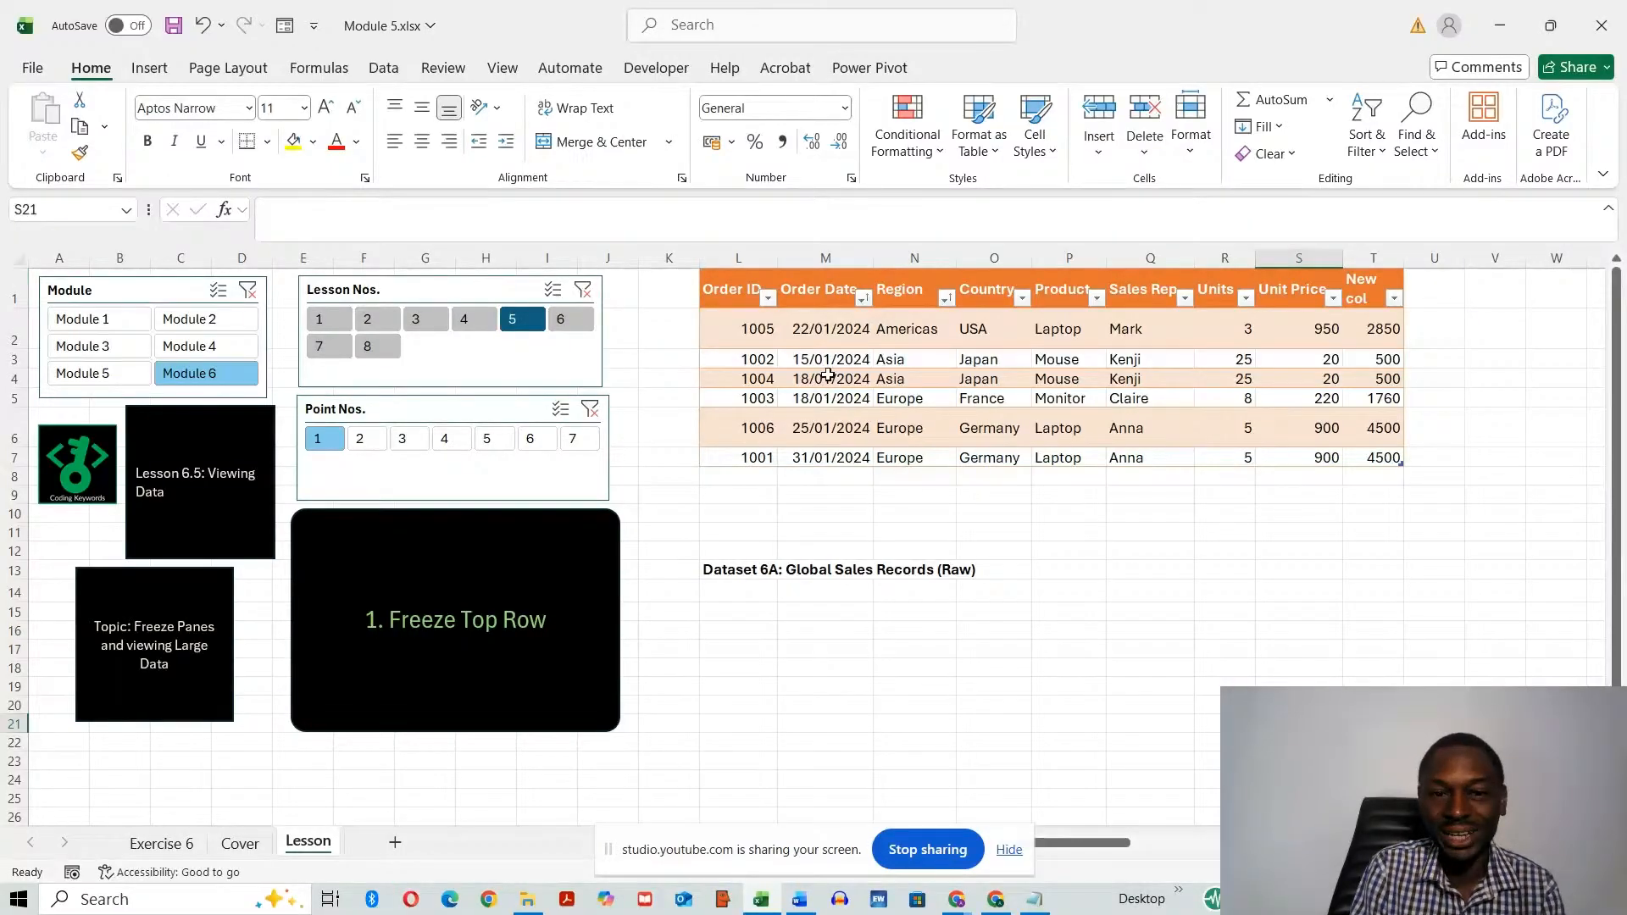
- Freeze the top row of the Lesson sheet, and highlight row 1 to point out the frozen row
{"action": "left_click", "coordinate": [513, 75]}
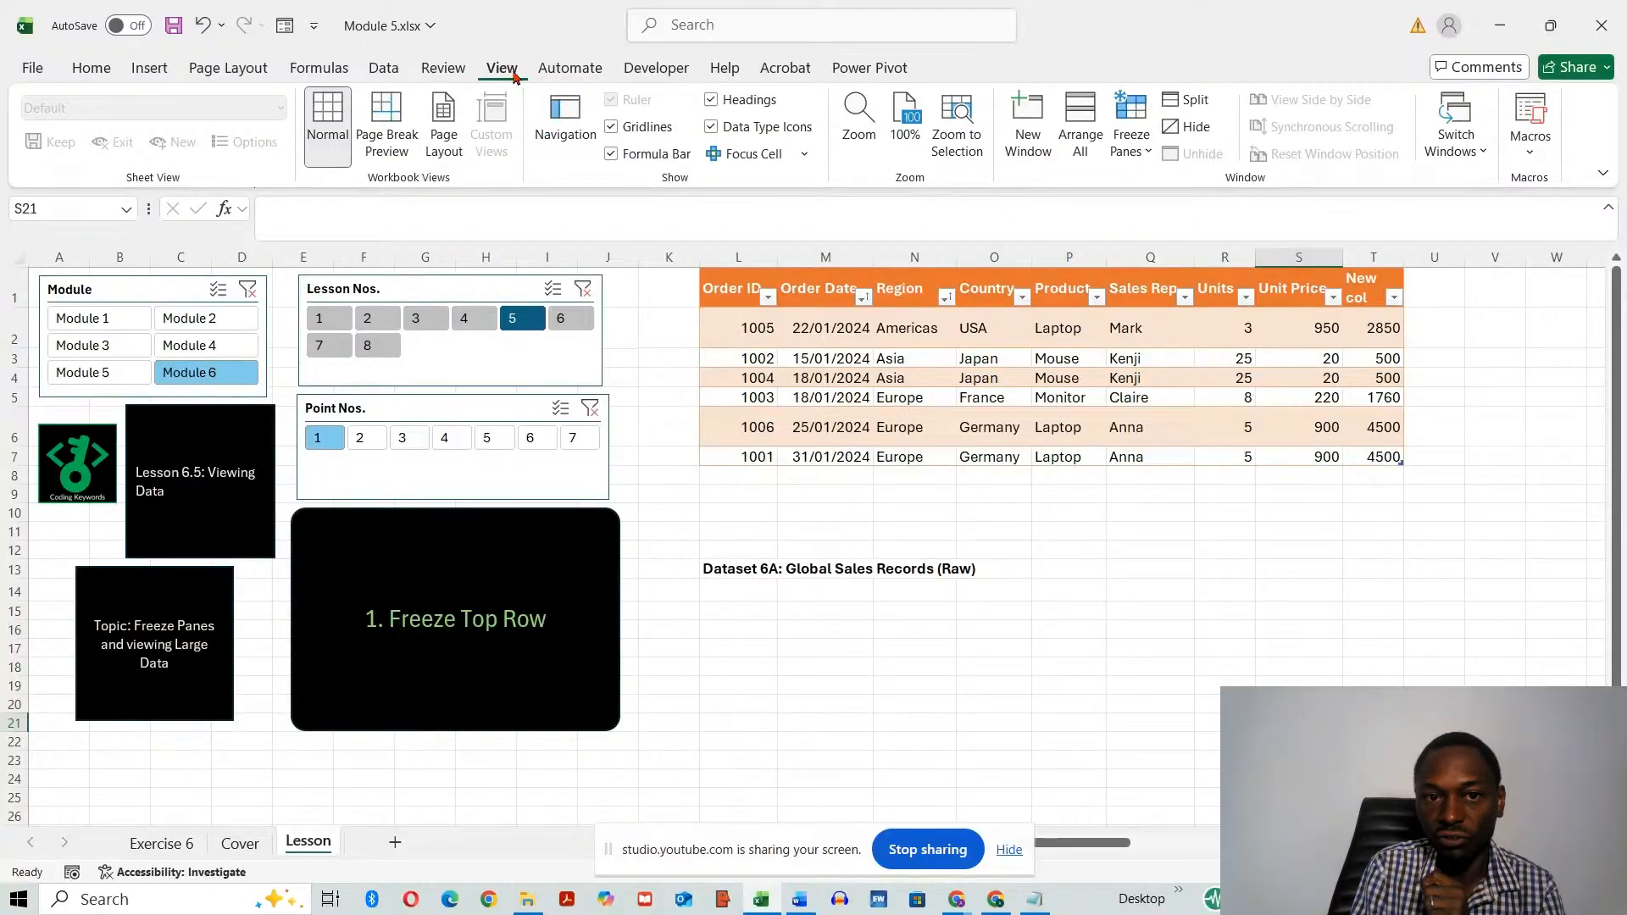
{"action": "left_click", "coordinate": [1131, 140]}
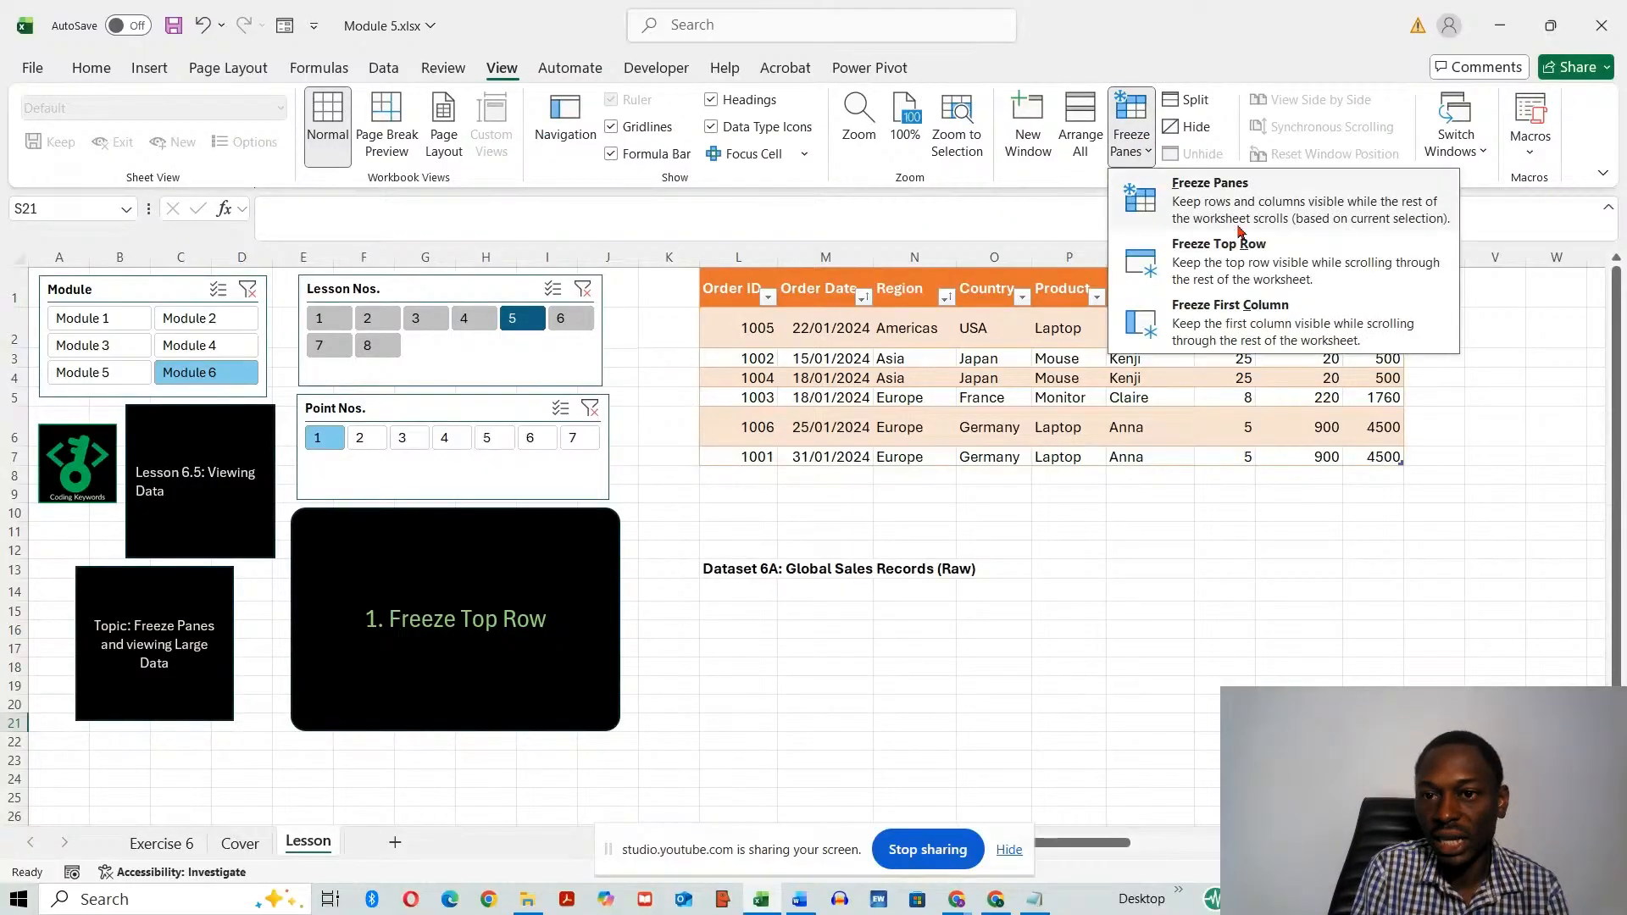
{"action": "left_click", "coordinate": [1278, 261]}
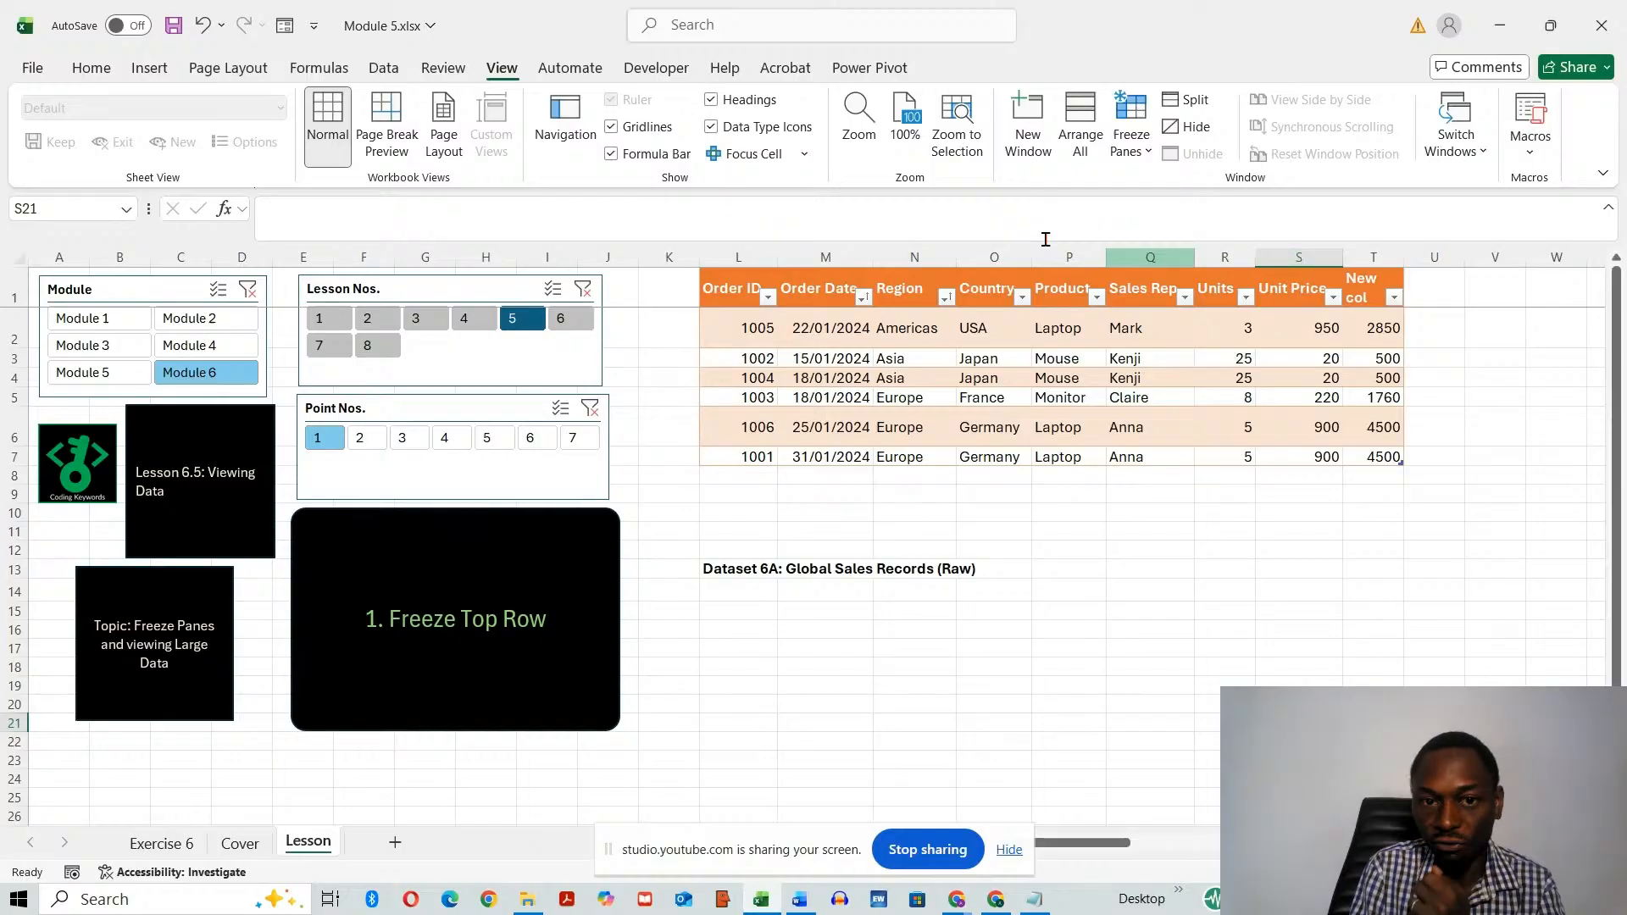
{"action": "left_click", "coordinate": [14, 288]}
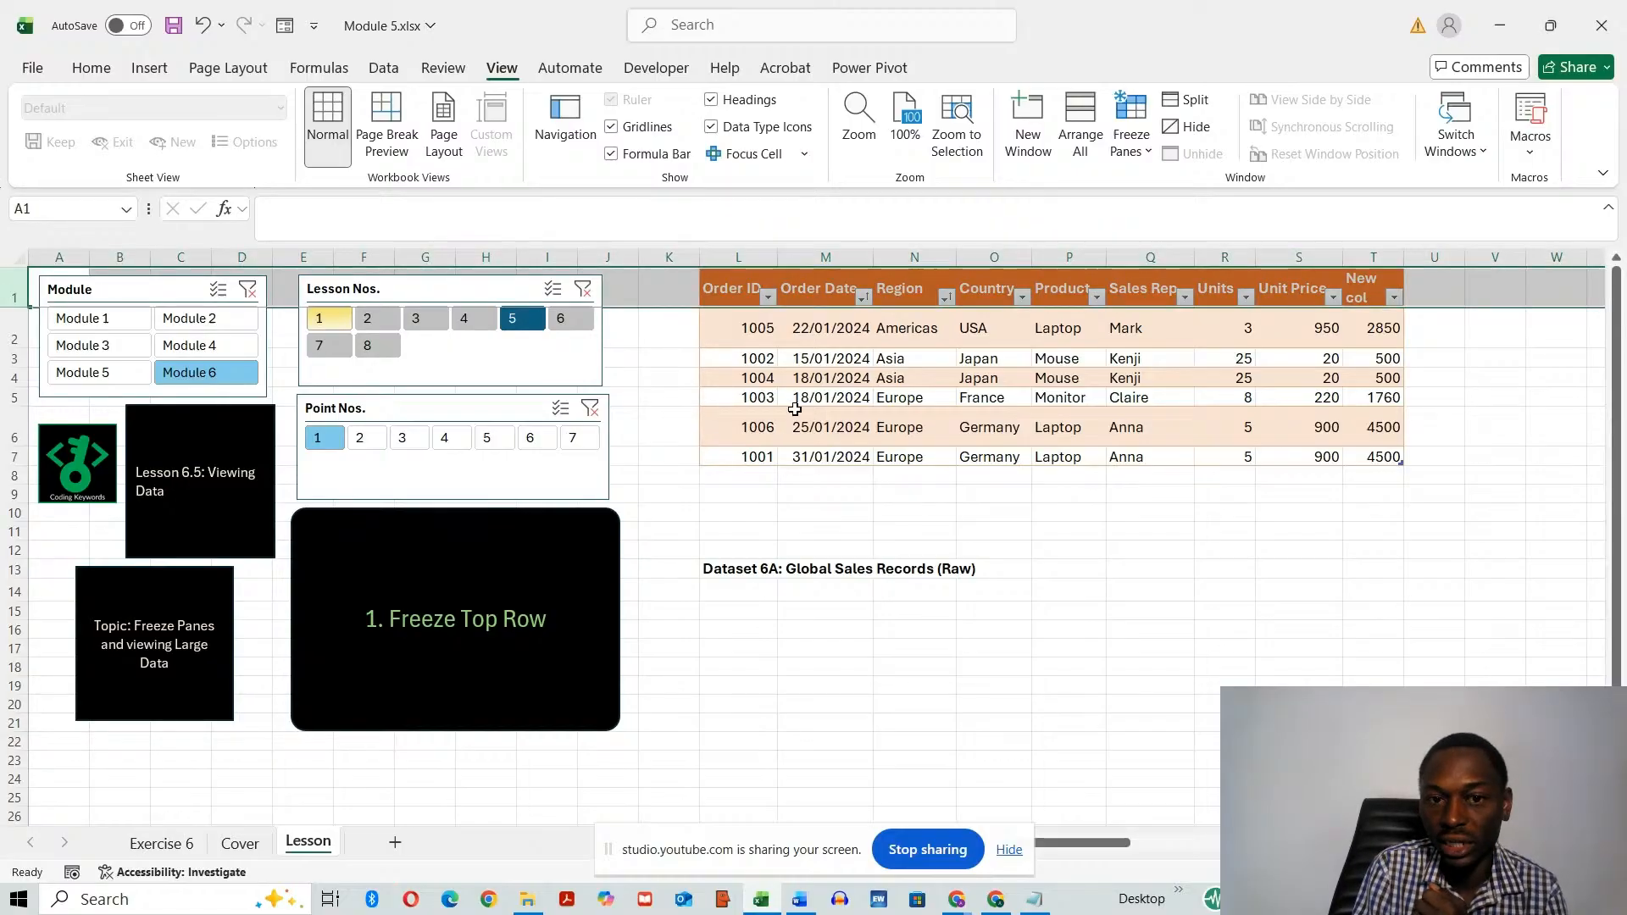
{"action": "left_click", "coordinate": [1196, 655]}
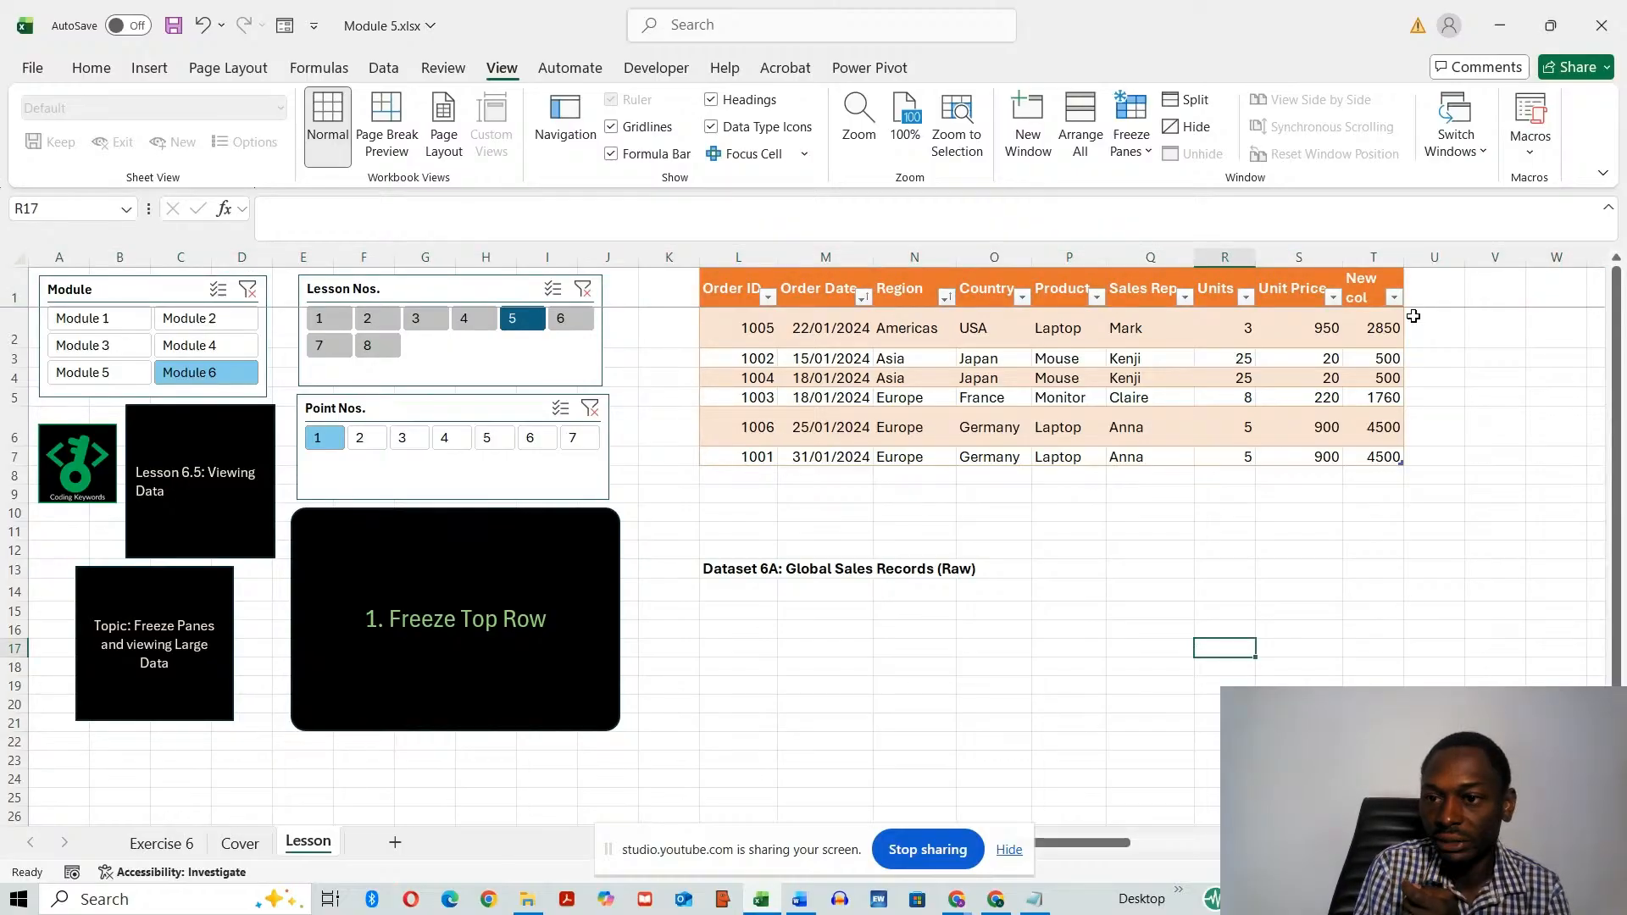
- Scroll through the rows of the Lesson sheet to examine the effect of the frozen top row
{"action": "left_click_drag", "start_coordinate": [1621, 420], "coordinate": [1621, 657]}
{"action": "left_click", "coordinate": [1434, 779]}
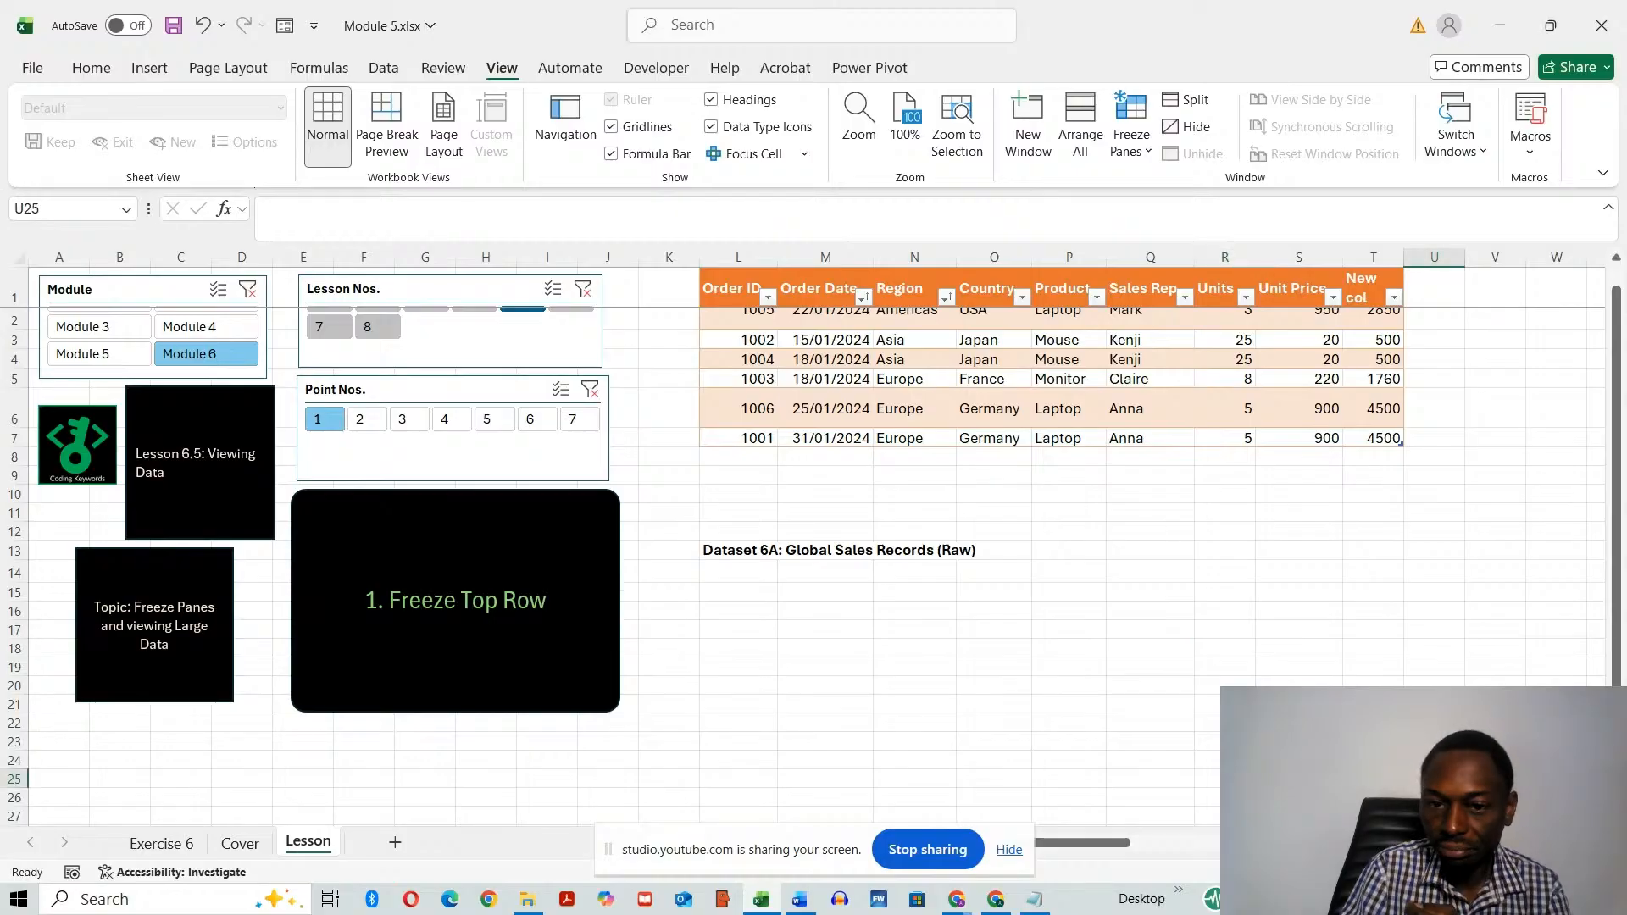
{"action": "key", "text": "Down"}
{"action": "key", "text": "Down"}
{"action": "key", "text": "Down"}
{"action": "key", "text": "Down"}
{"action": "key", "text": "Down"}
{"action": "key", "text": "Down"}
{"action": "key", "text": "Down"}
{"action": "key", "text": "Down"}
{"action": "key", "text": "Down"}
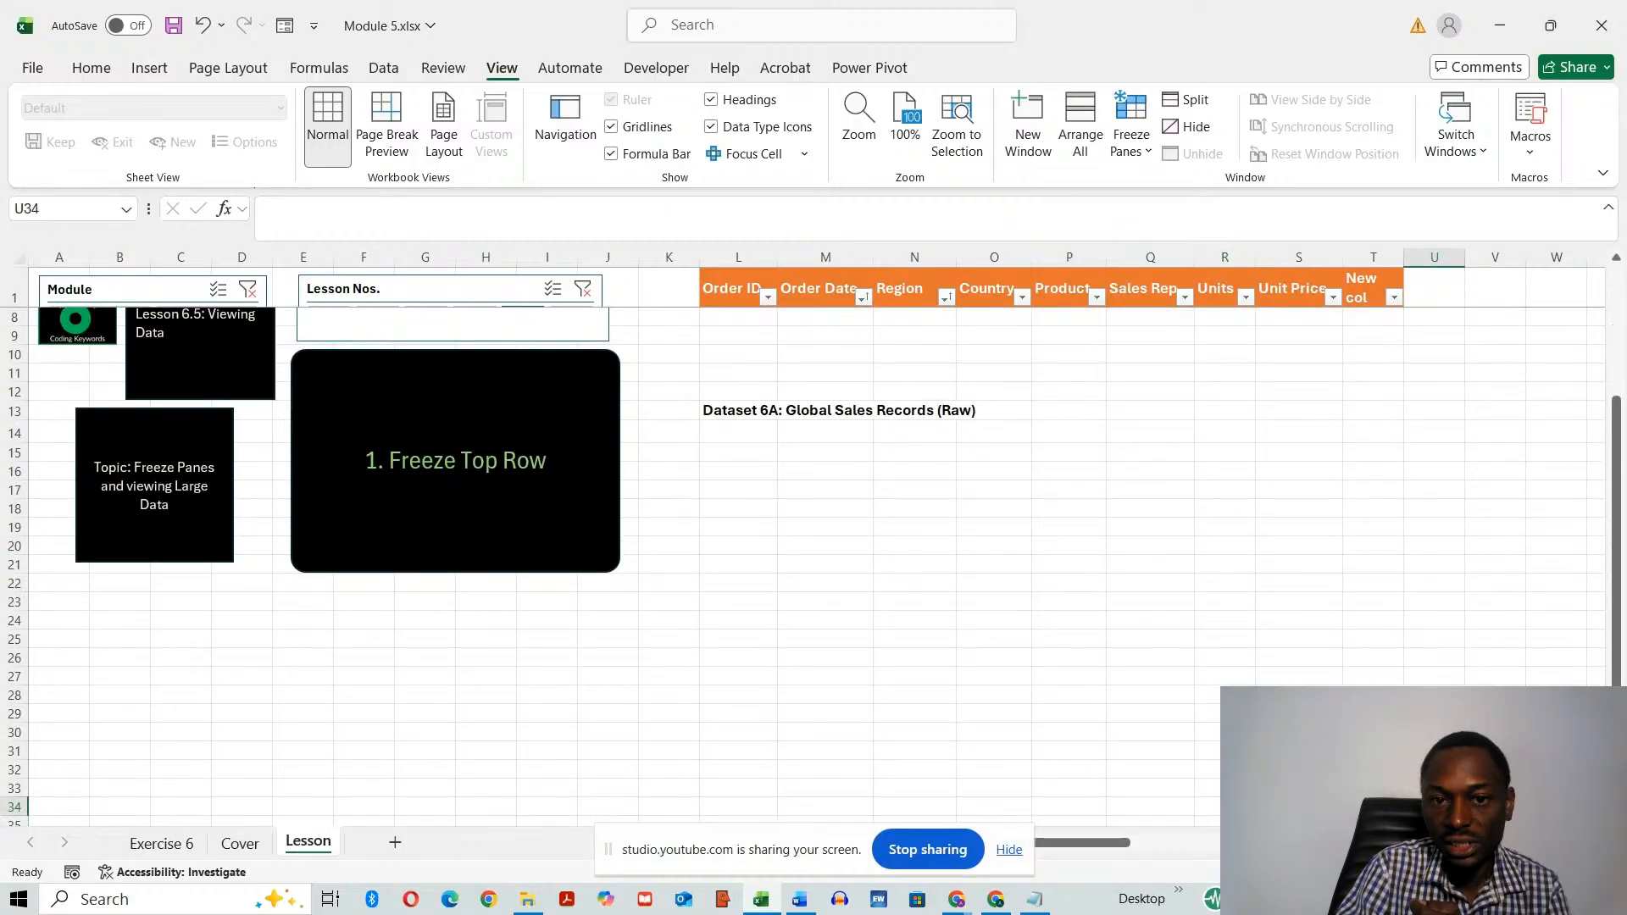
{"action": "key", "text": "Down"}
{"action": "key", "text": "Down"}
{"action": "key", "text": "Down"}
{"action": "key", "text": "Down"}
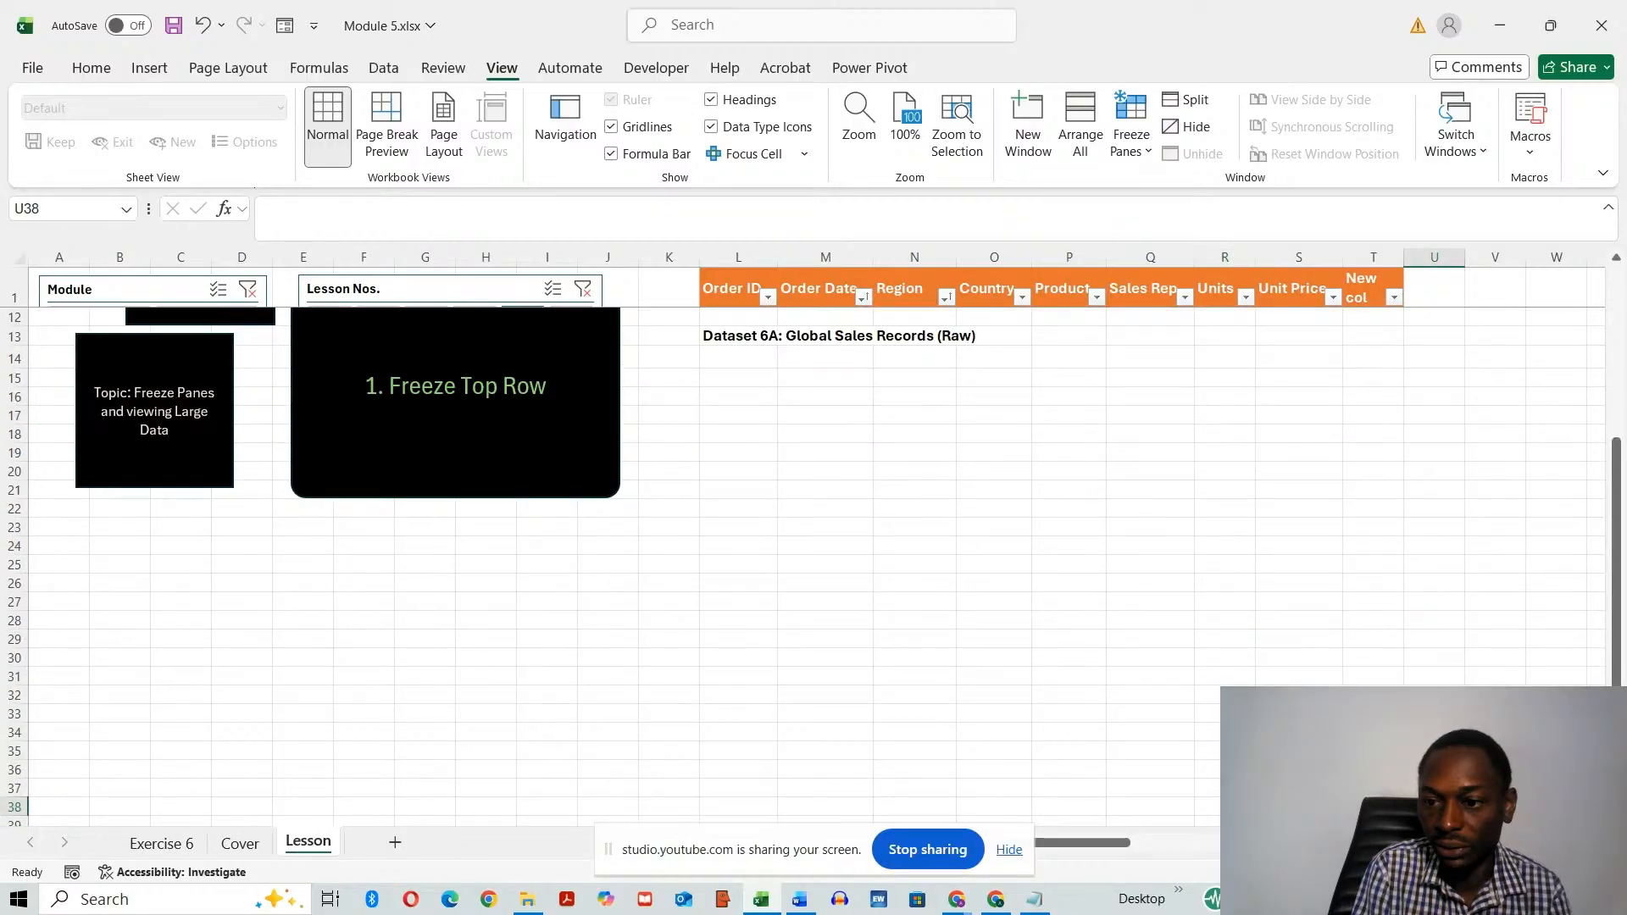
{"action": "scroll", "coordinate": [1601, 555], "scroll_direction": "up", "scroll_amount": 4}
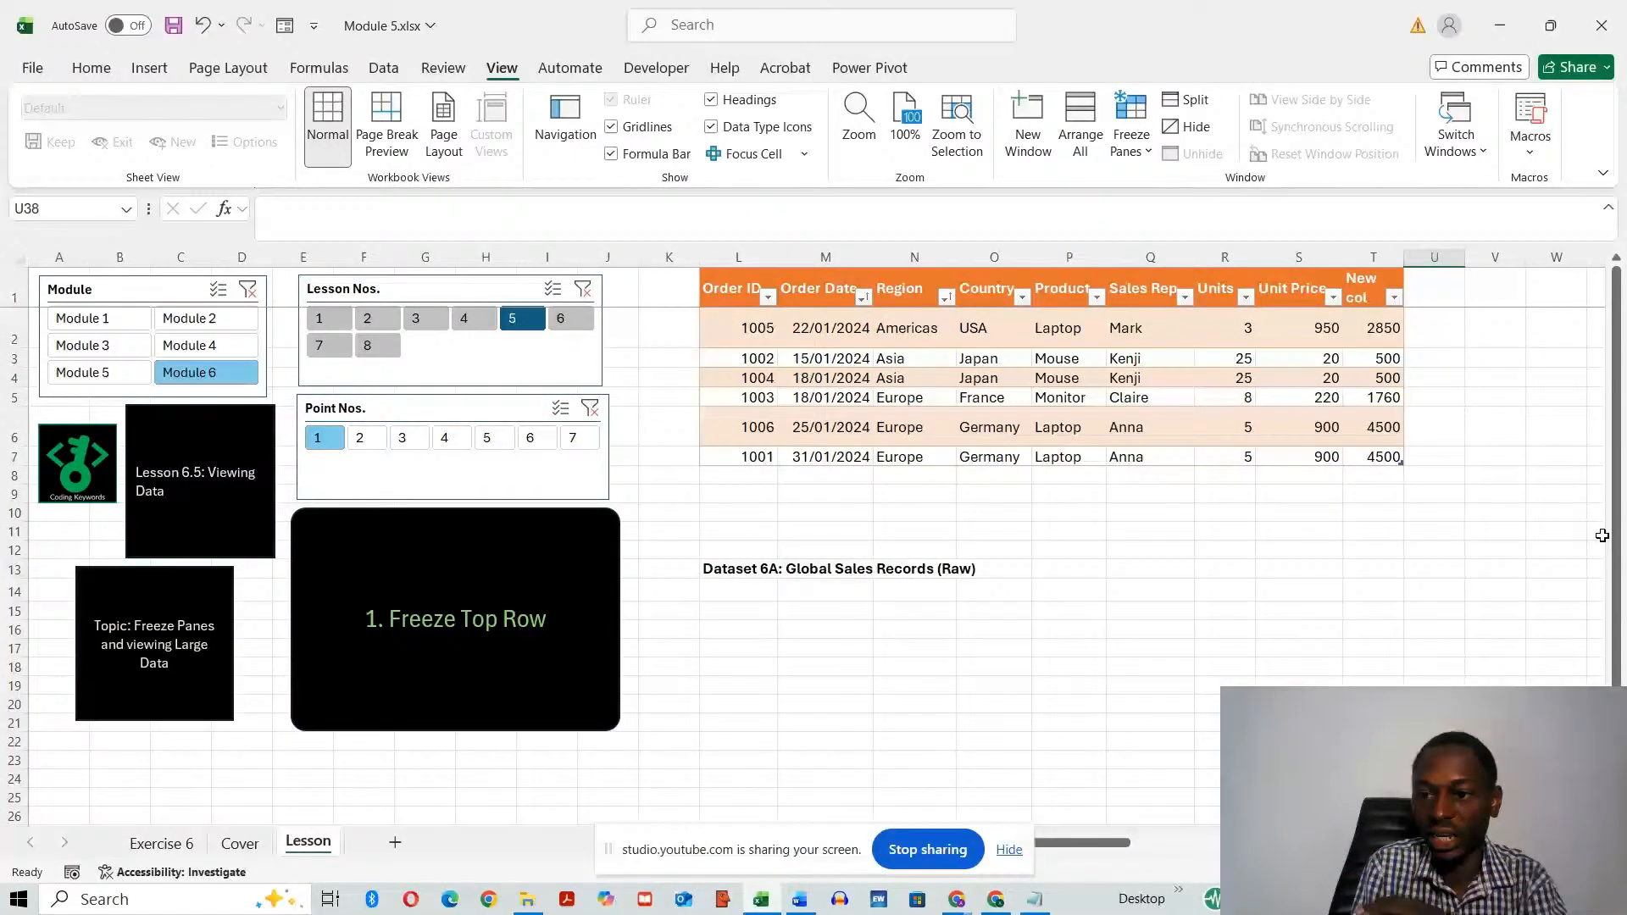
{"action": "scroll", "coordinate": [1602, 536], "scroll_direction": "down", "scroll_amount": 1}
{"action": "left_click", "coordinate": [1381, 666]}
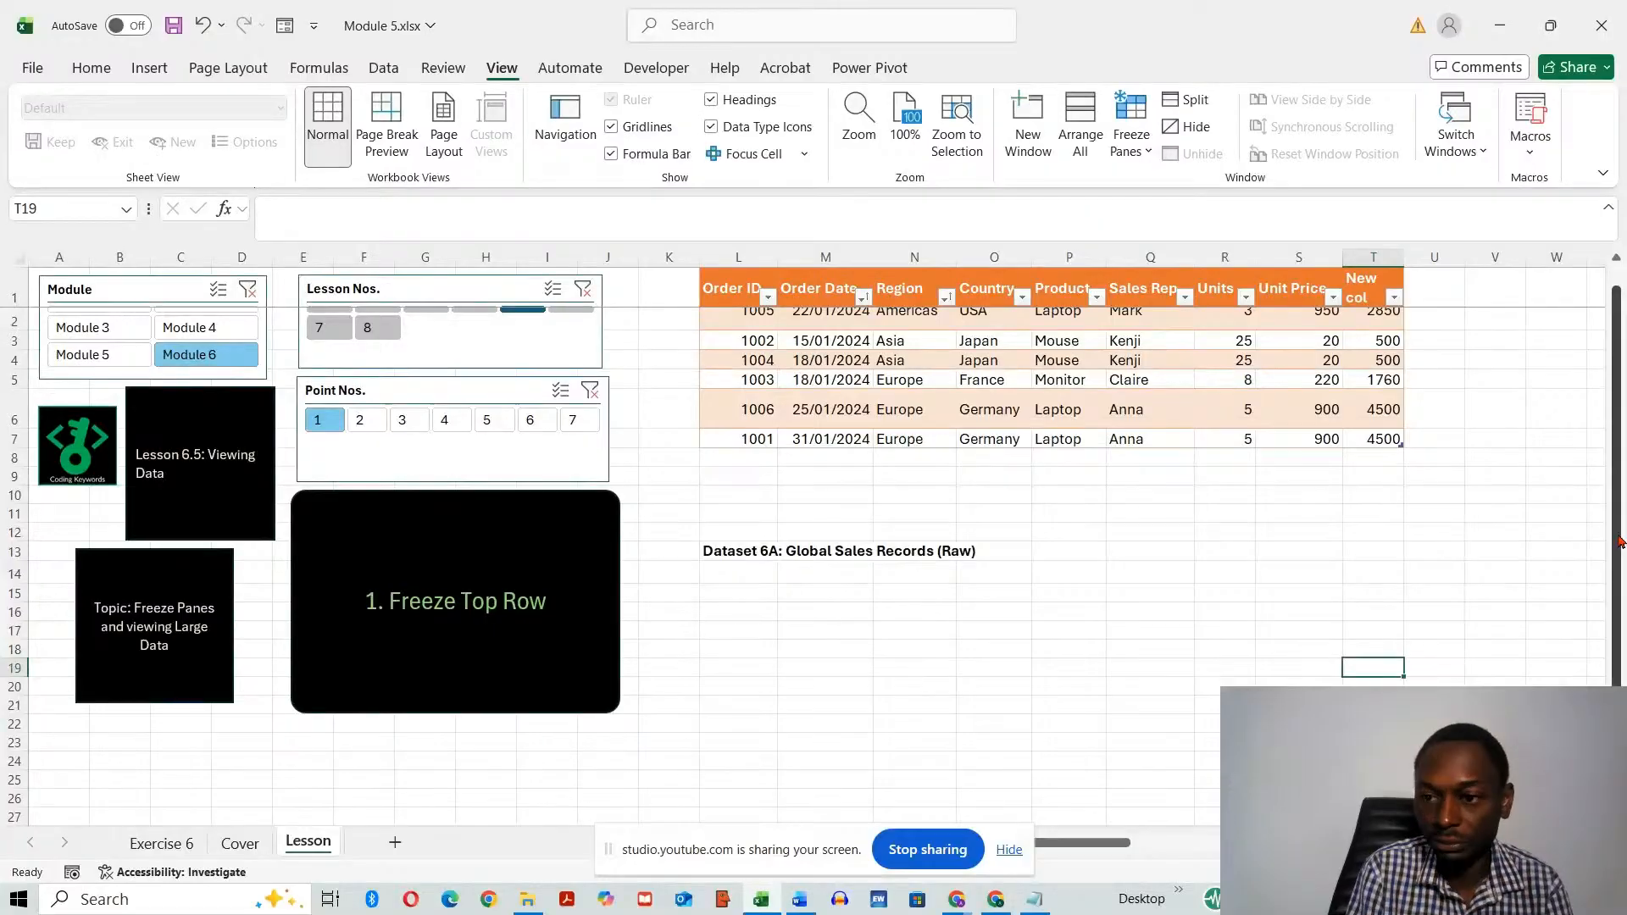
{"action": "scroll", "coordinate": [1608, 391], "scroll_direction": "up", "scroll_amount": 1}
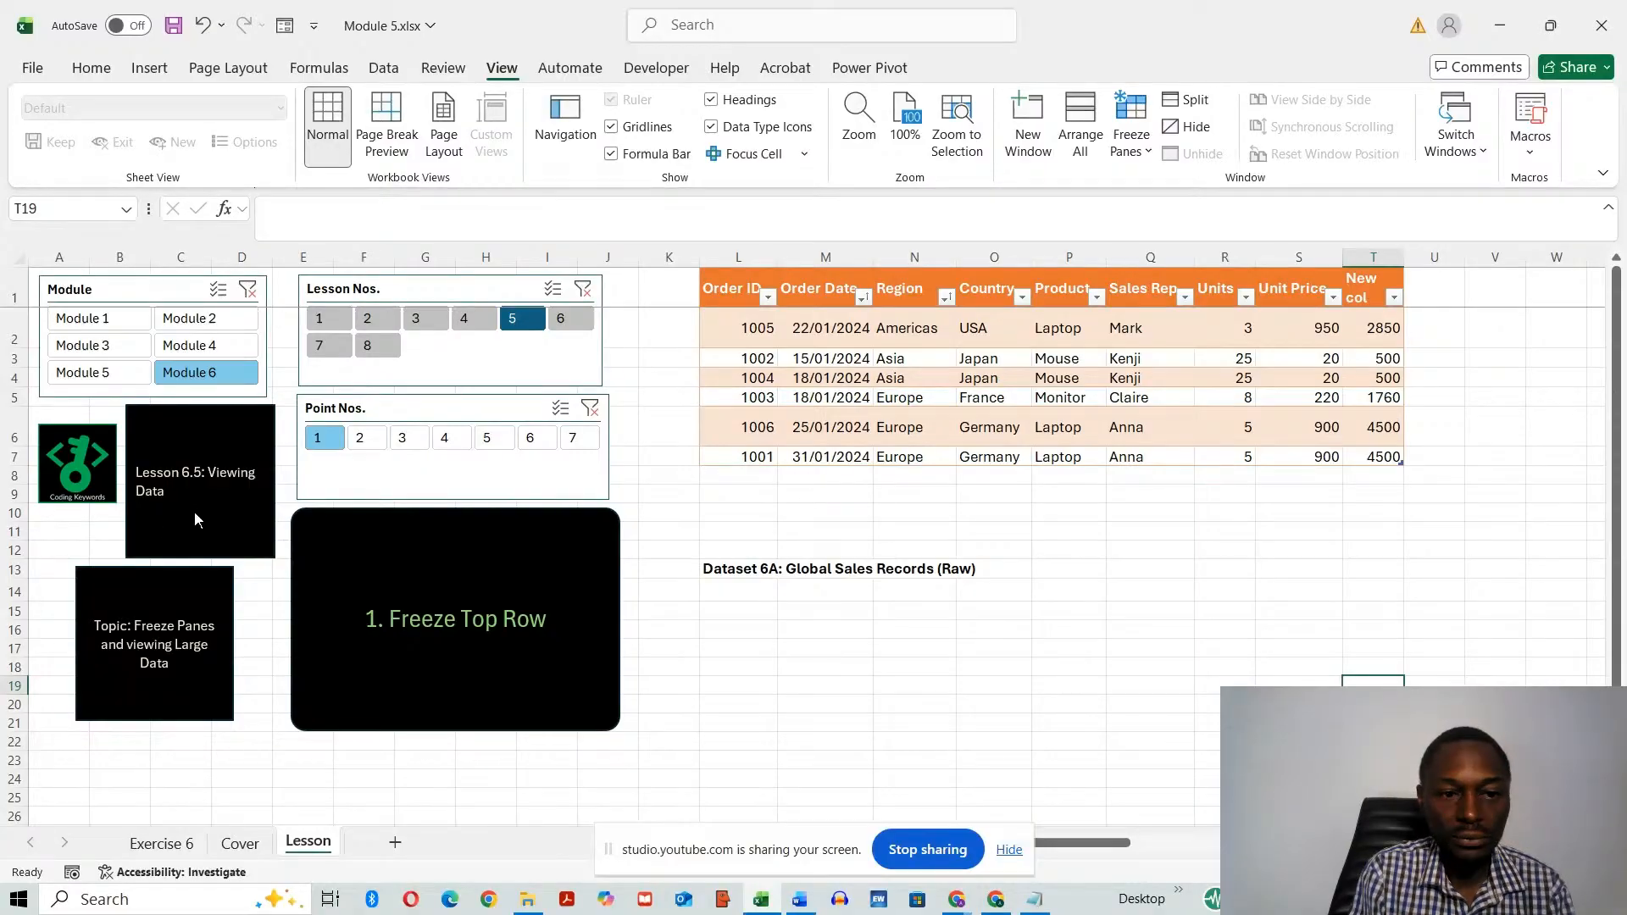
- Show Lesson 6.5 point 2, Freeze First Column, and freeze the first column of the Lesson sheet
{"action": "left_click", "coordinate": [363, 439]}
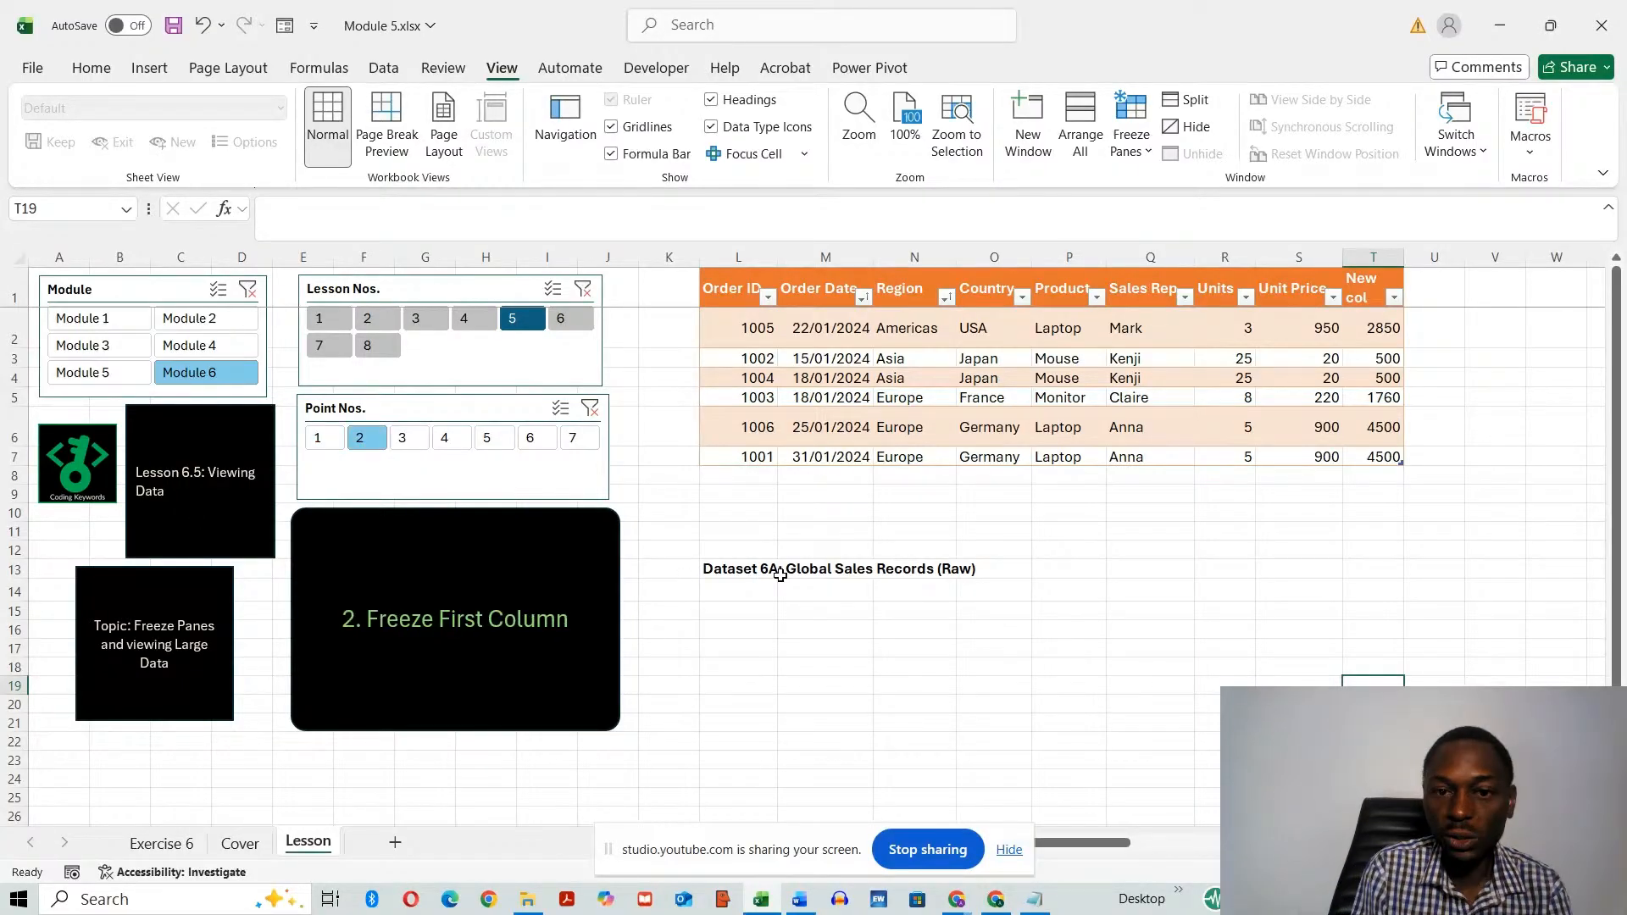
{"action": "left_click", "coordinate": [751, 247]}
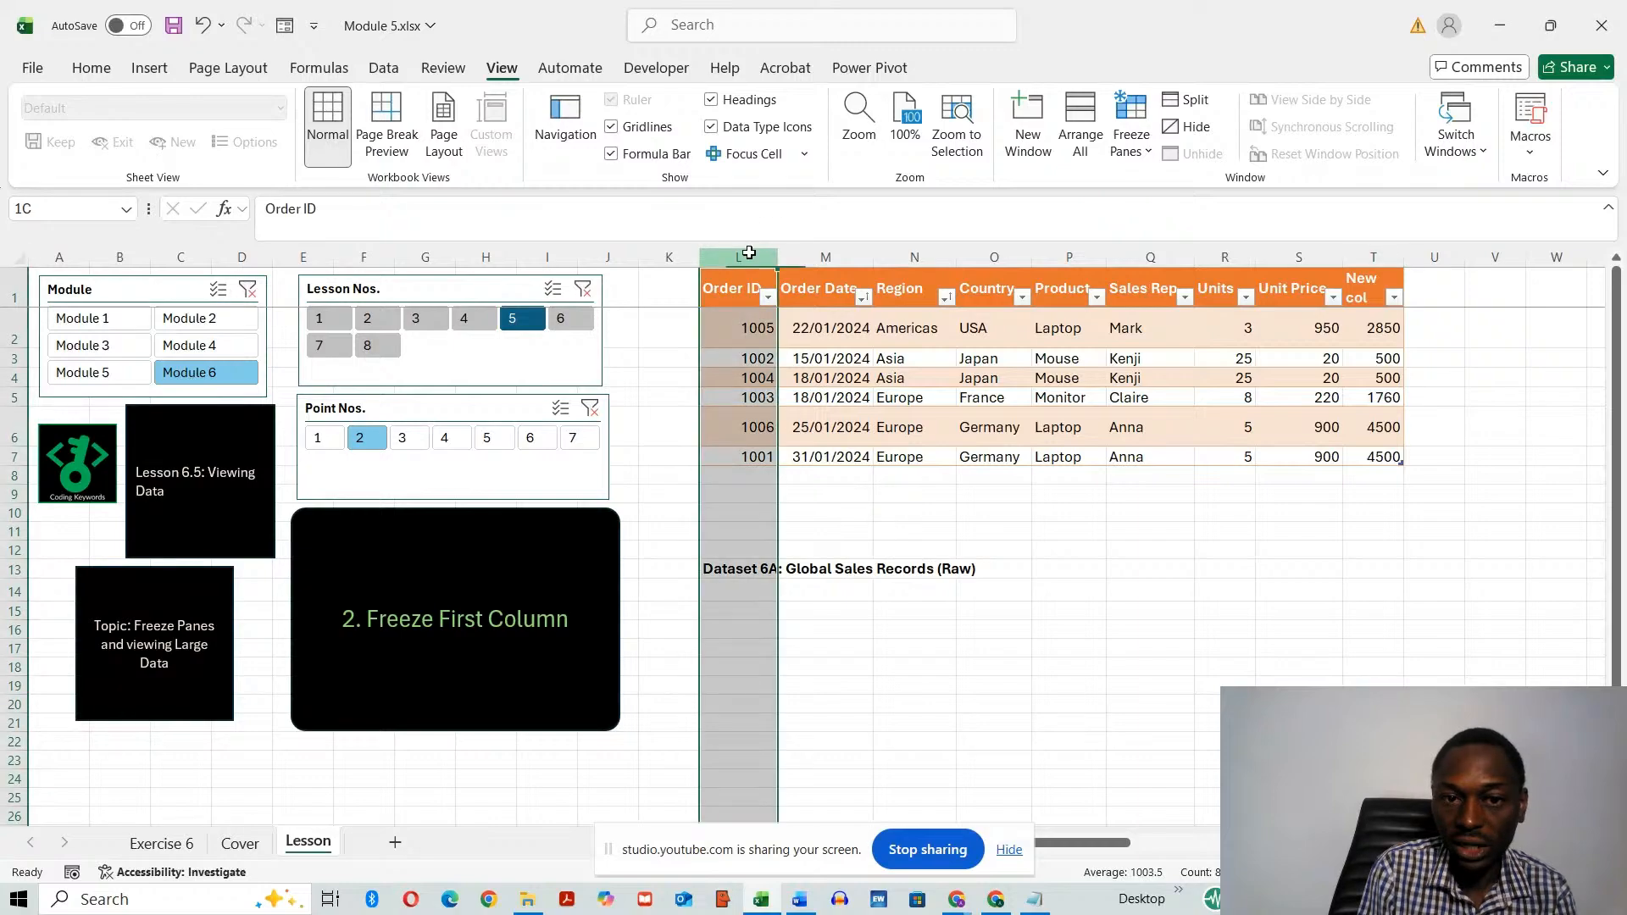
{"action": "left_click", "coordinate": [1131, 146]}
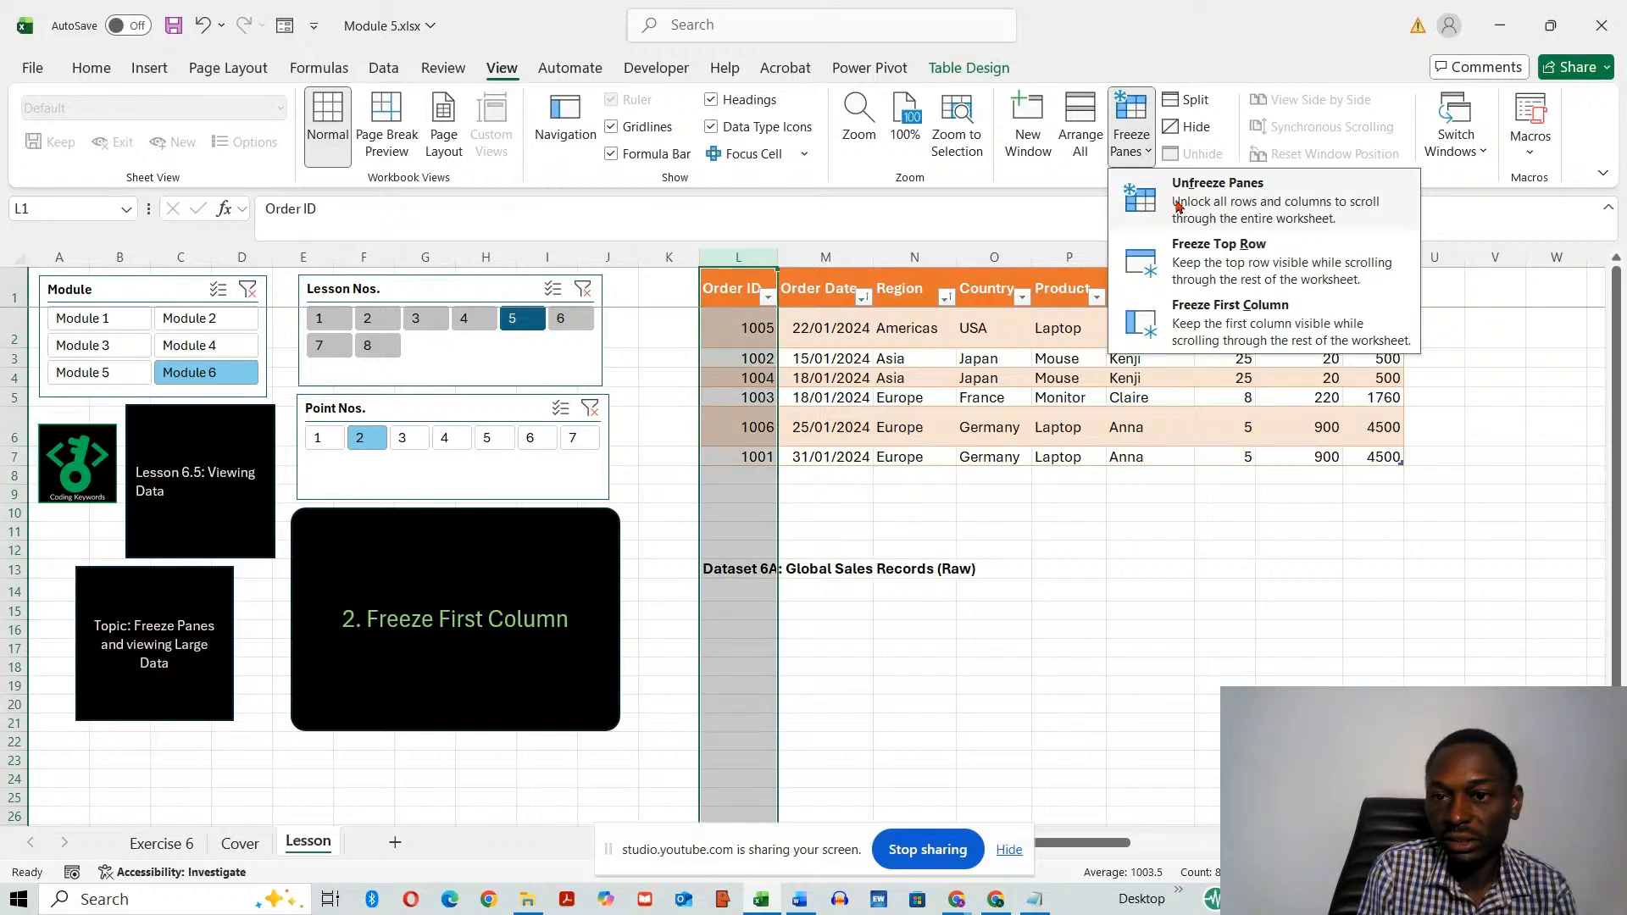
{"action": "left_click", "coordinate": [1208, 311]}
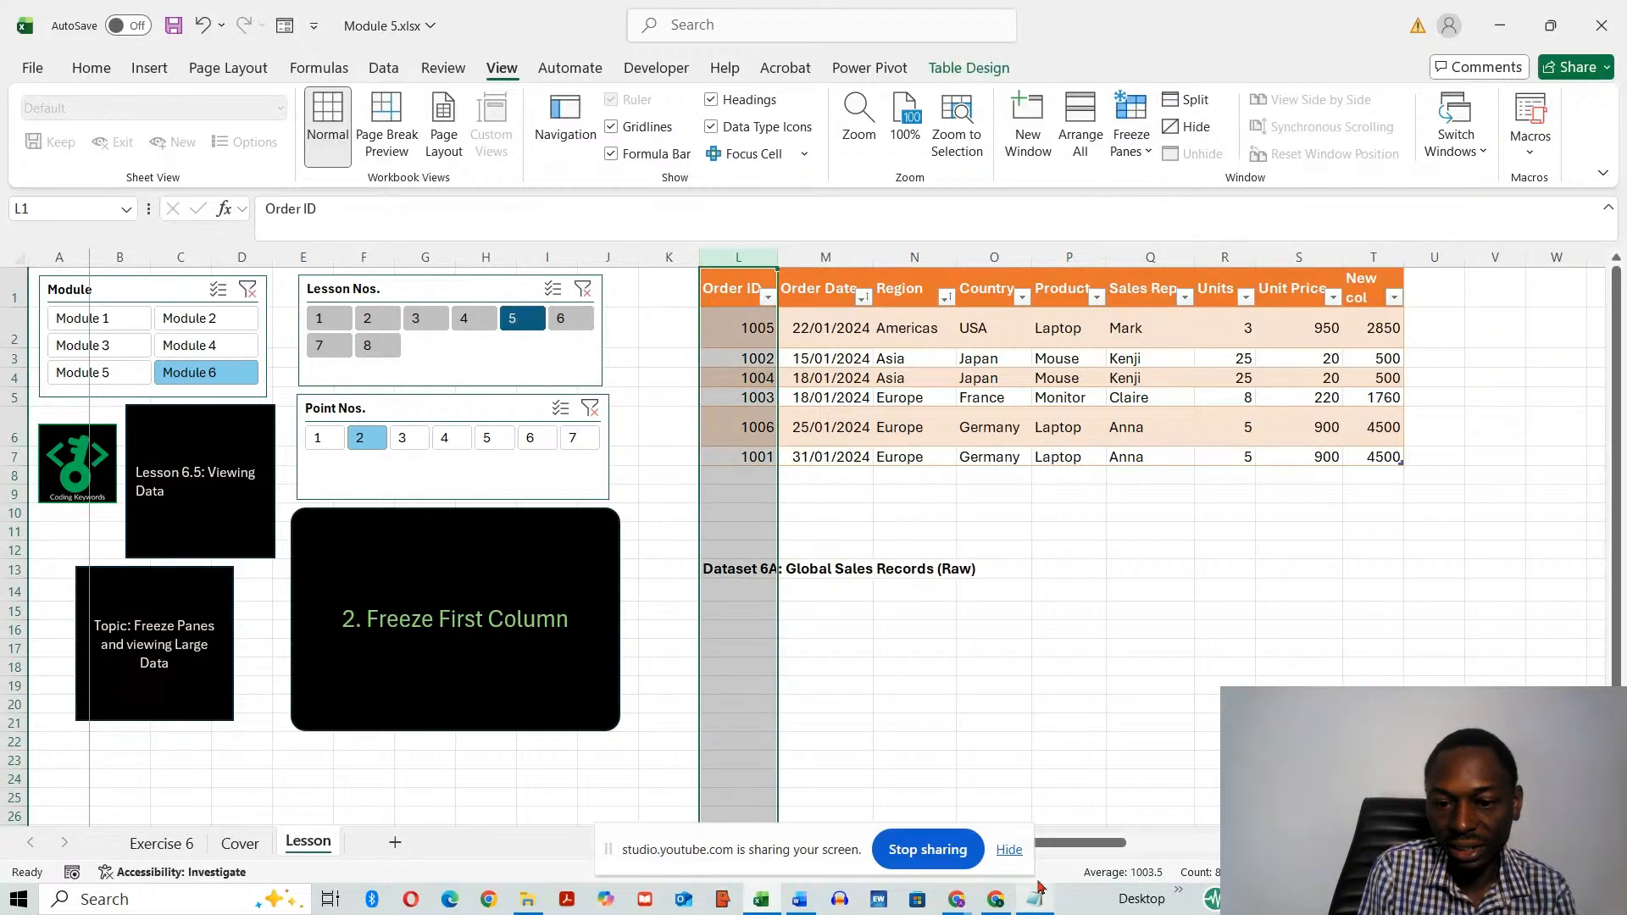
{"action": "mouse_move", "coordinate": [1075, 844]}
{"action": "left_mouse_down"}
{"action": "mouse_move", "coordinate": [1136, 848]}
{"action": "mouse_move", "coordinate": [1081, 846]}
{"action": "left_mouse_up"}
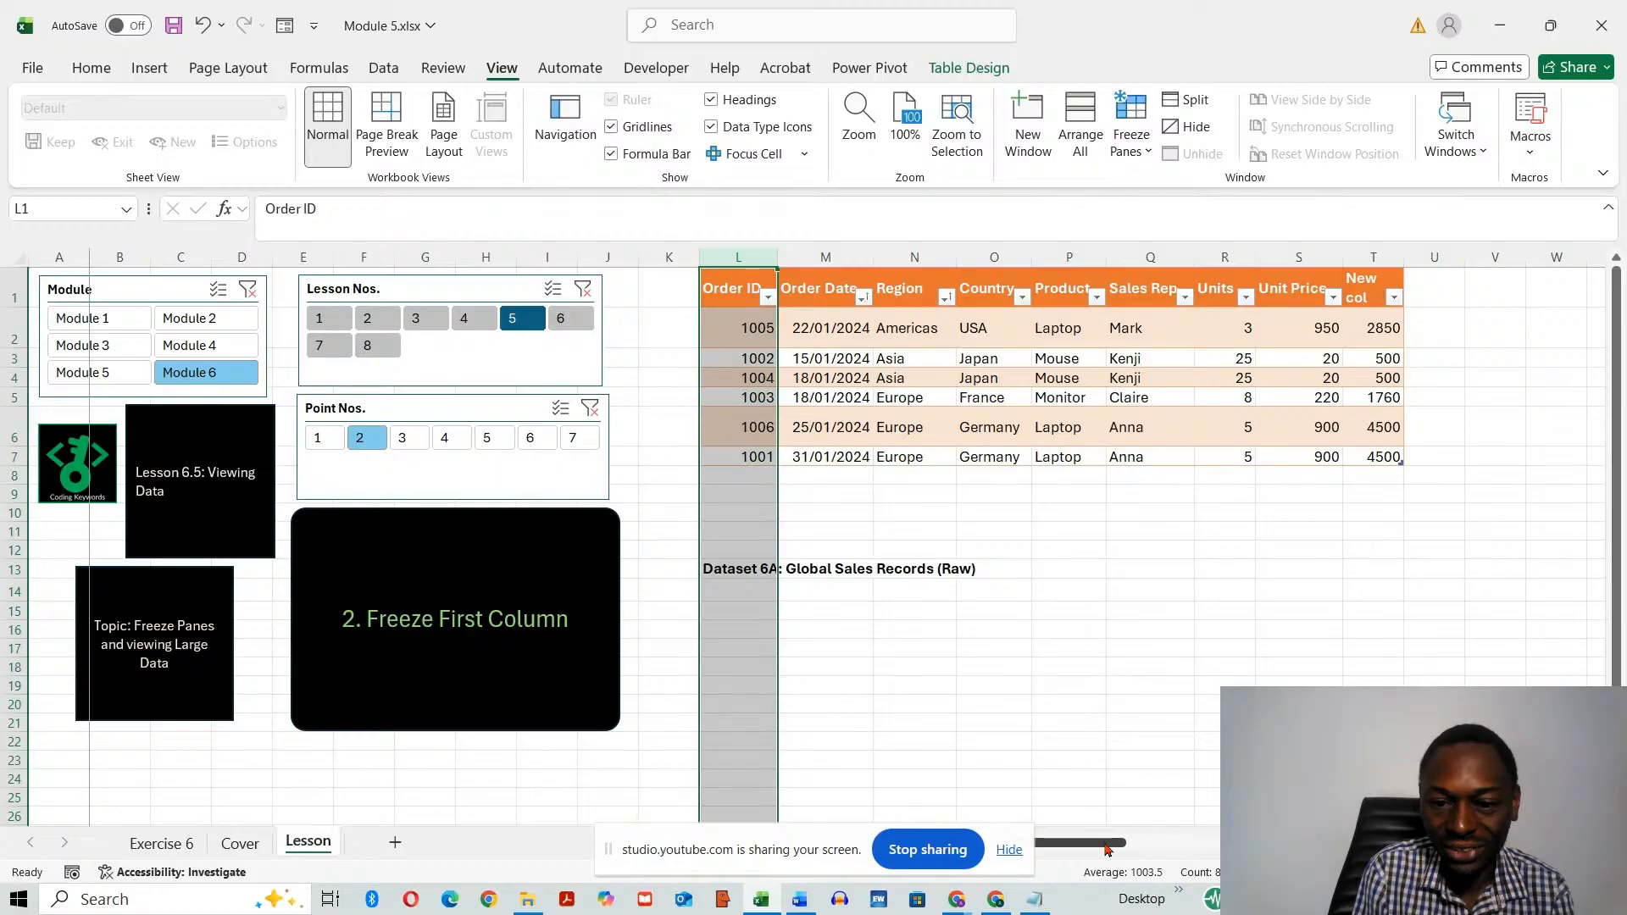
{"action": "left_click_drag", "start_coordinate": [1106, 845], "coordinate": [759, 894]}
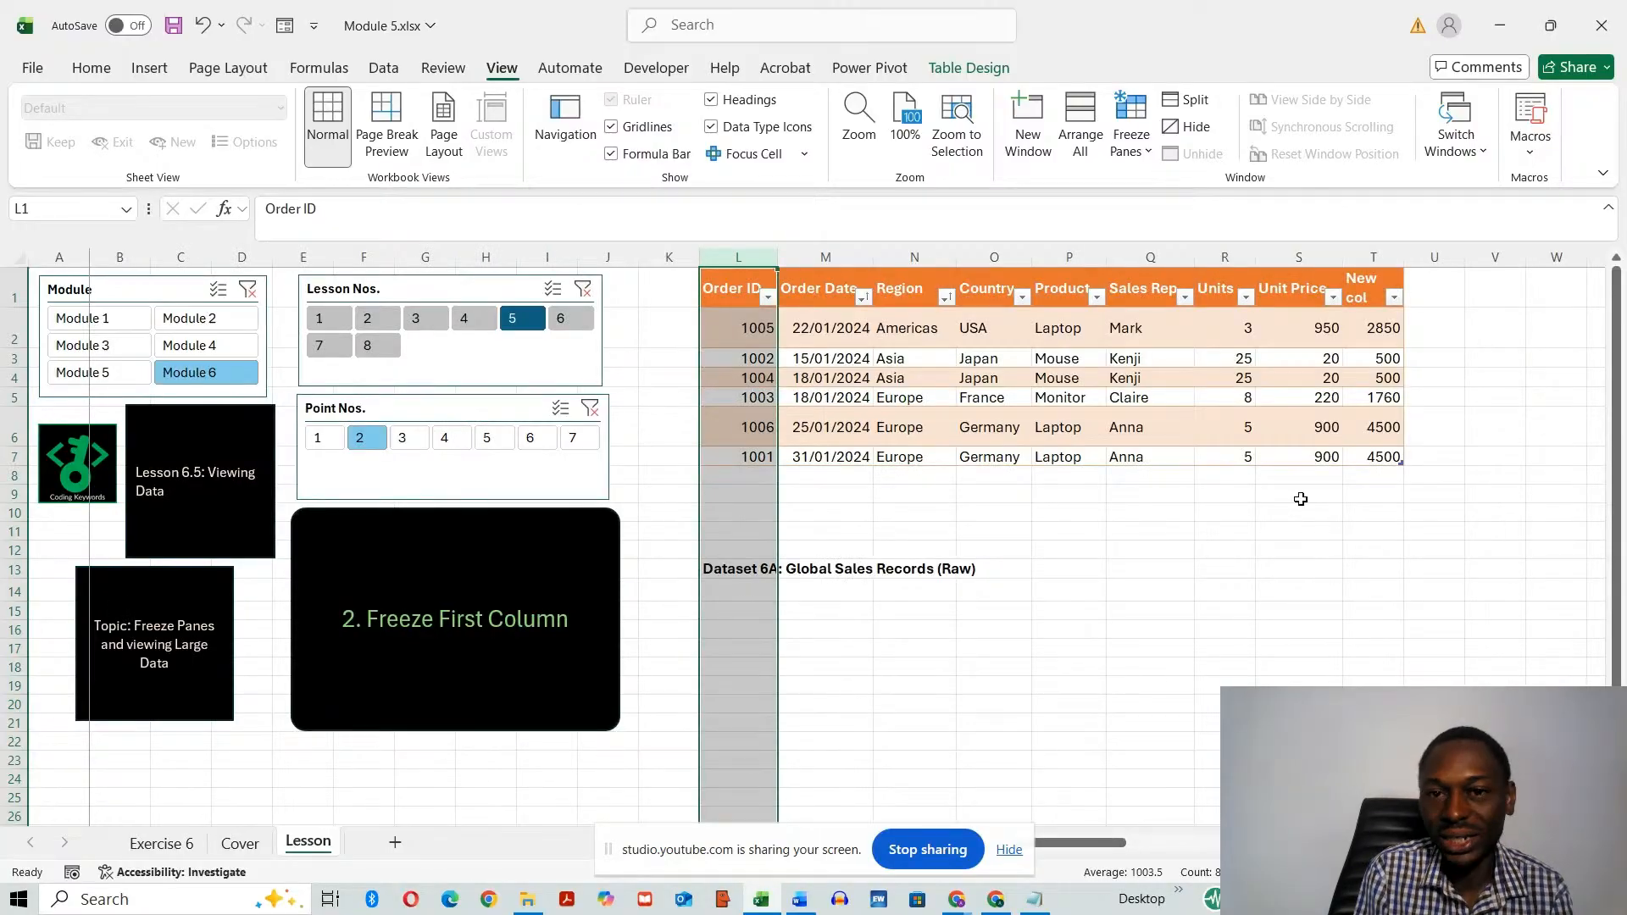
- Unfreeze the panes of the Lesson sheet, and select cell P16 below the sales table
{"action": "left_click", "coordinate": [1128, 164]}
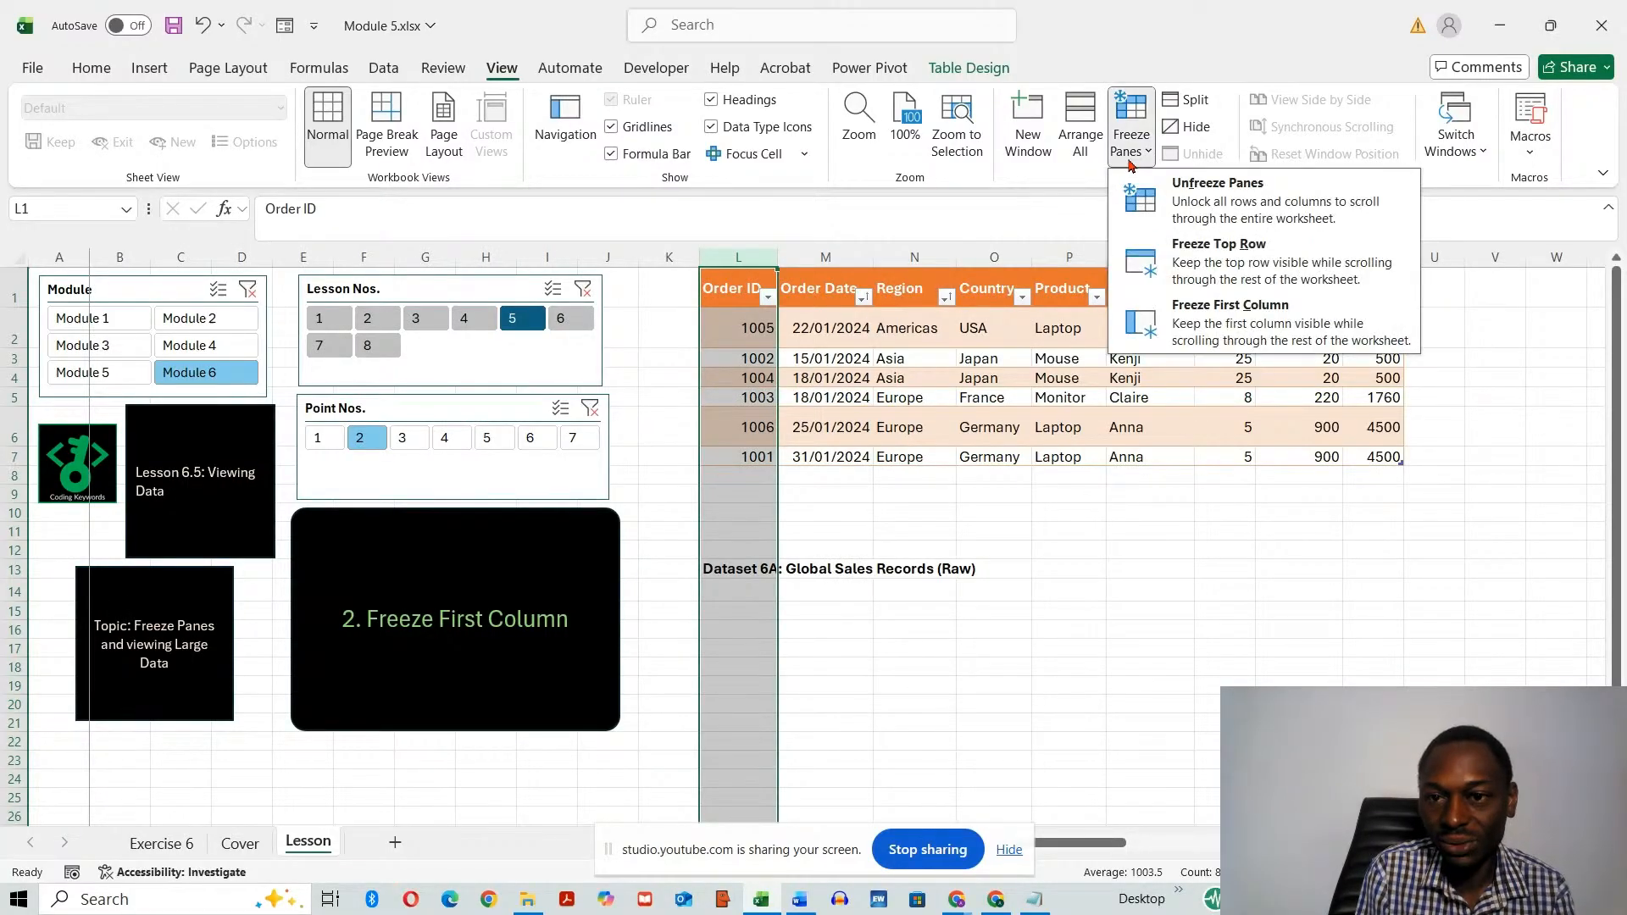
{"action": "left_click", "coordinate": [1192, 222]}
{"action": "left_click", "coordinate": [1070, 629]}
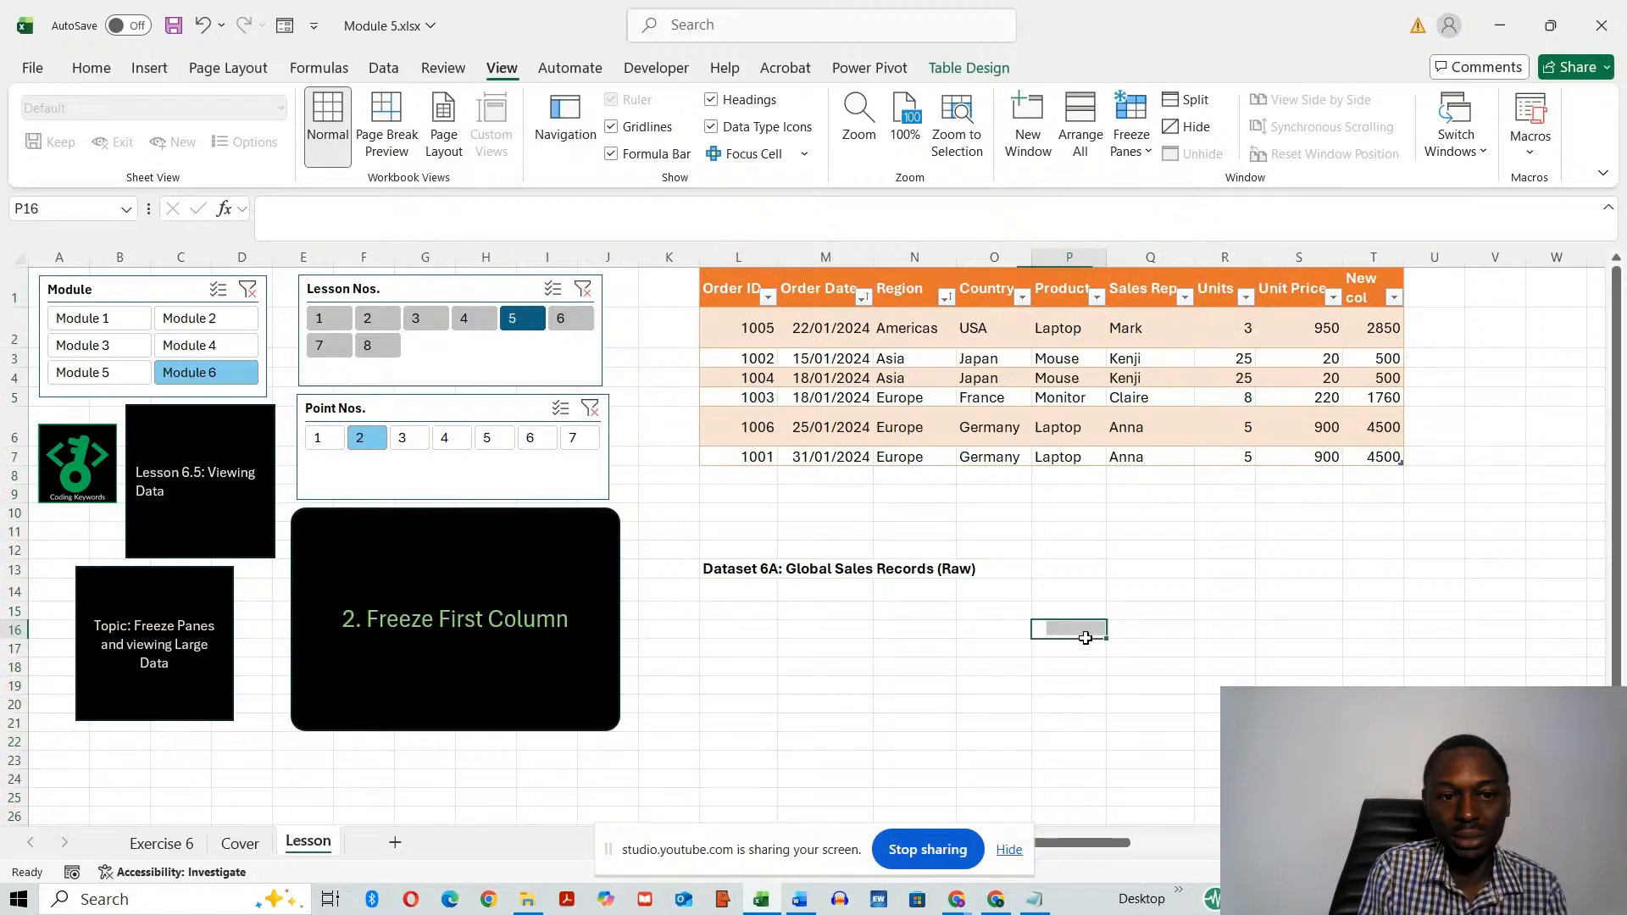
- Show Lesson 6.5 point 3, Freeze Panes (custom), and demonstrate it by freezing the panes at cell P16 and unfreezing them again
{"action": "left_click", "coordinate": [407, 454]}
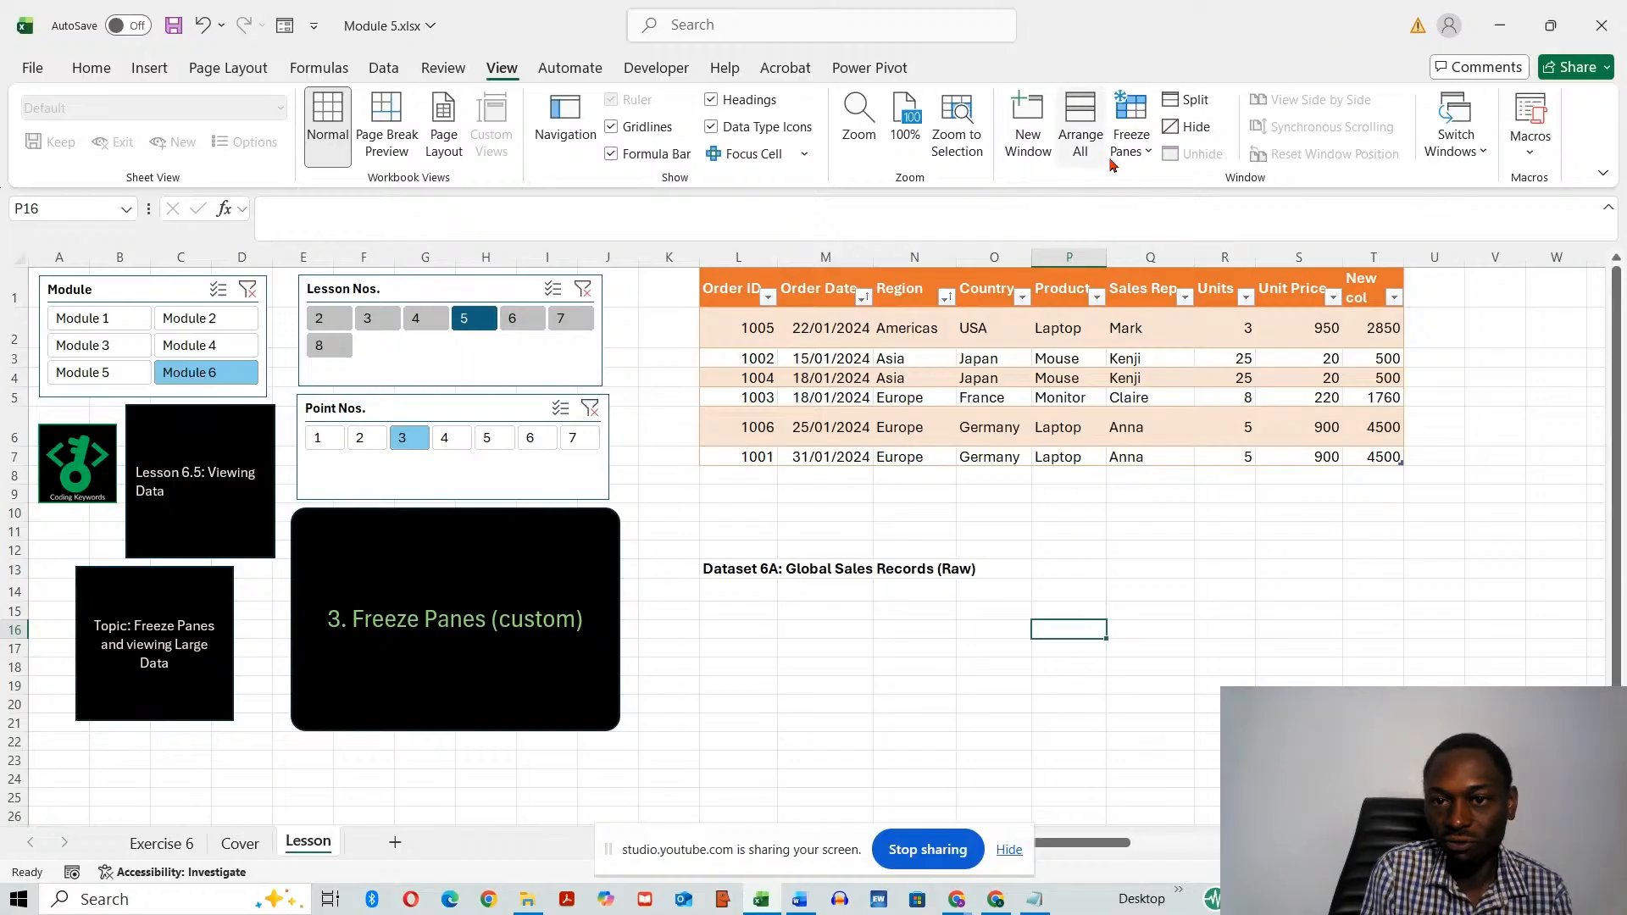
{"action": "left_click", "coordinate": [1117, 158]}
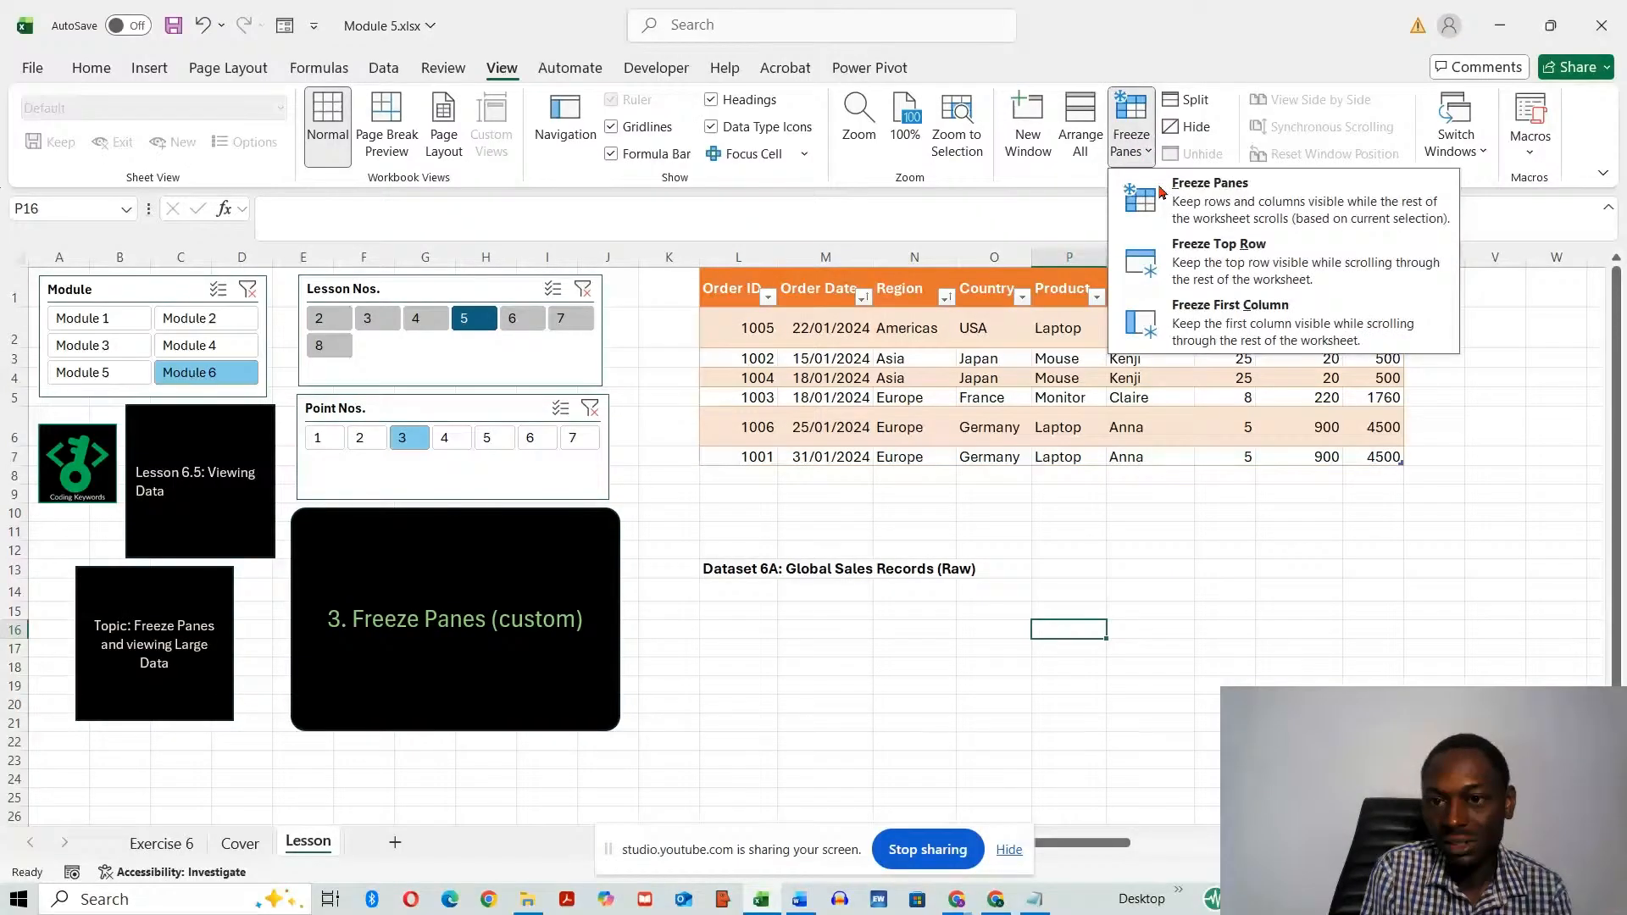
{"action": "left_click", "coordinate": [1220, 191]}
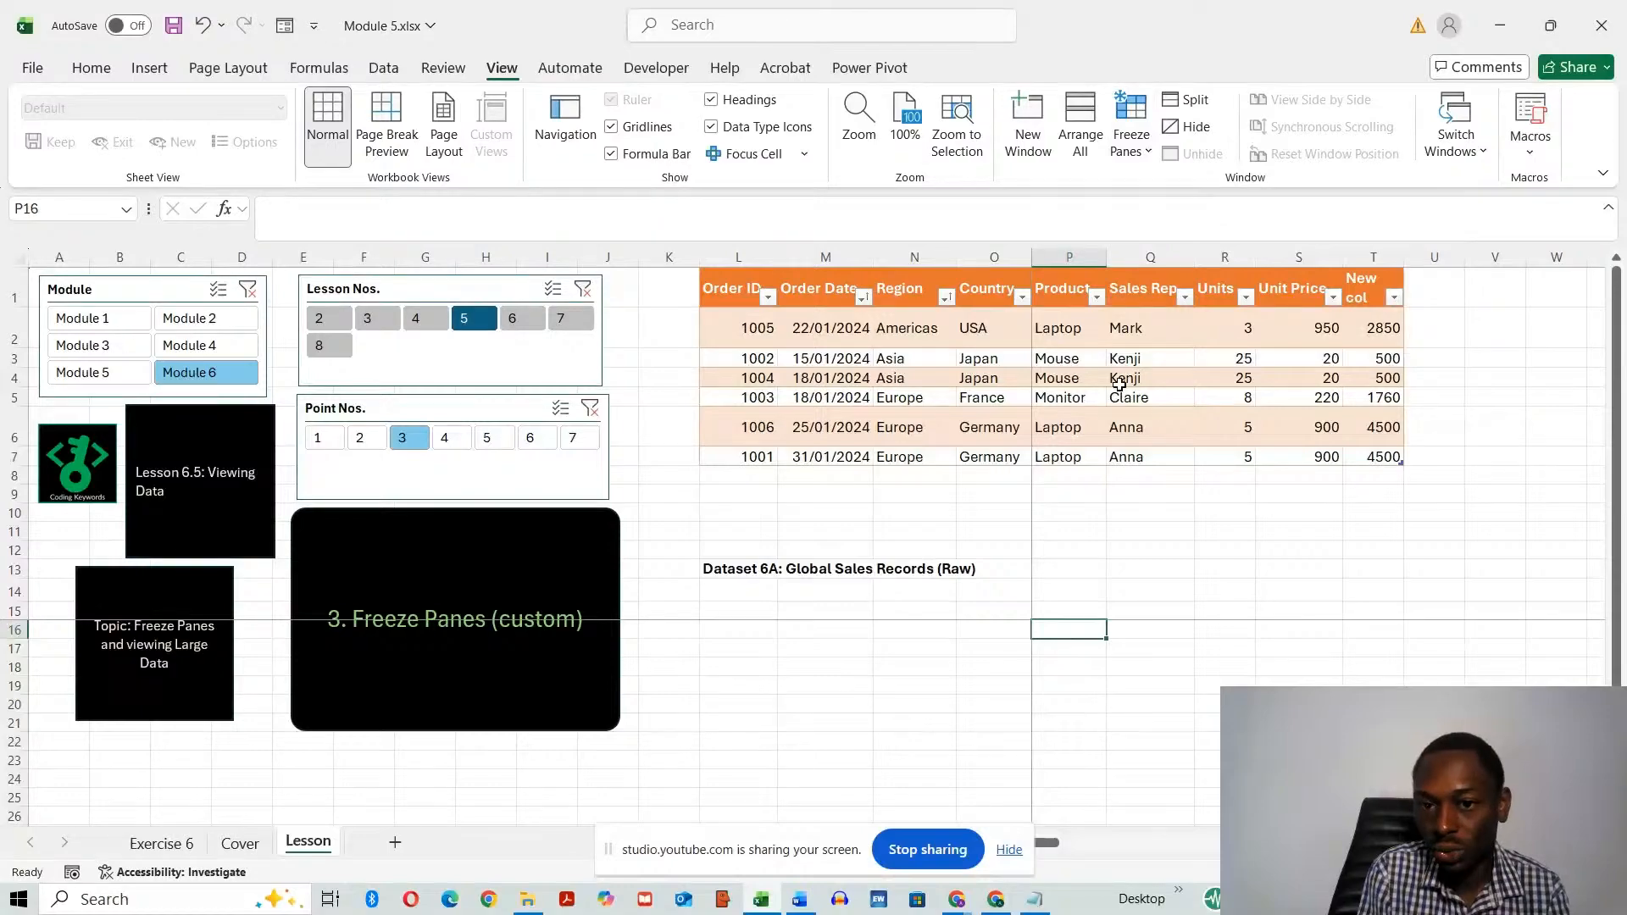
{"action": "mouse_move", "coordinate": [1046, 847]}
{"action": "left_mouse_down"}
{"action": "mouse_move", "coordinate": [1153, 849]}
{"action": "mouse_move", "coordinate": [1048, 849]}
{"action": "left_mouse_up"}
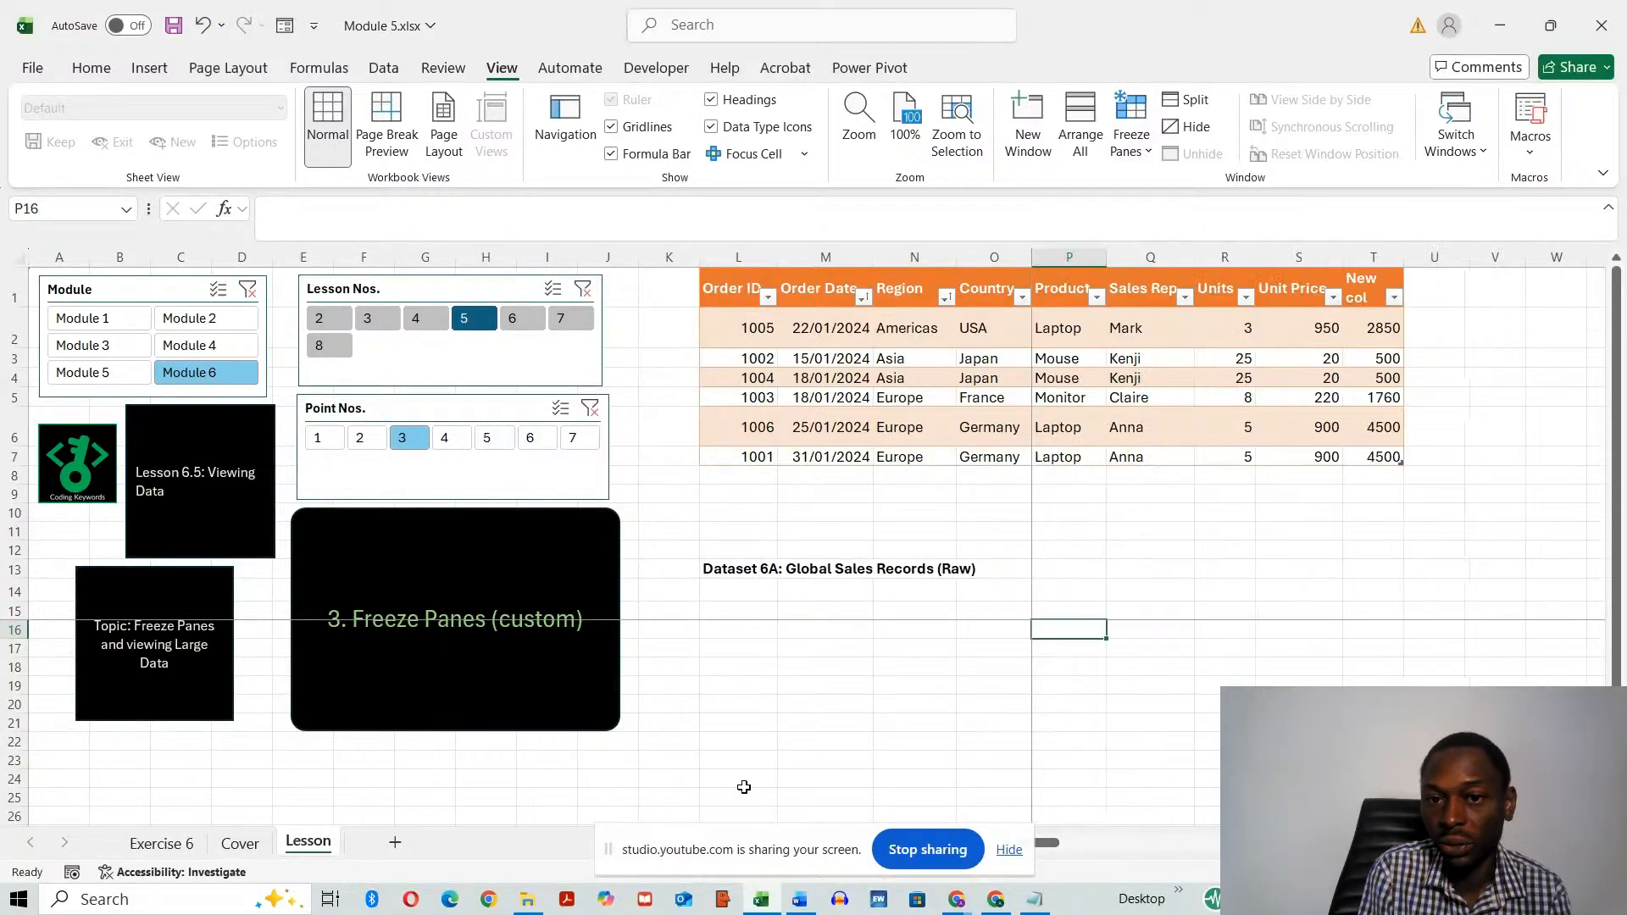
{"action": "left_click", "coordinate": [1068, 251]}
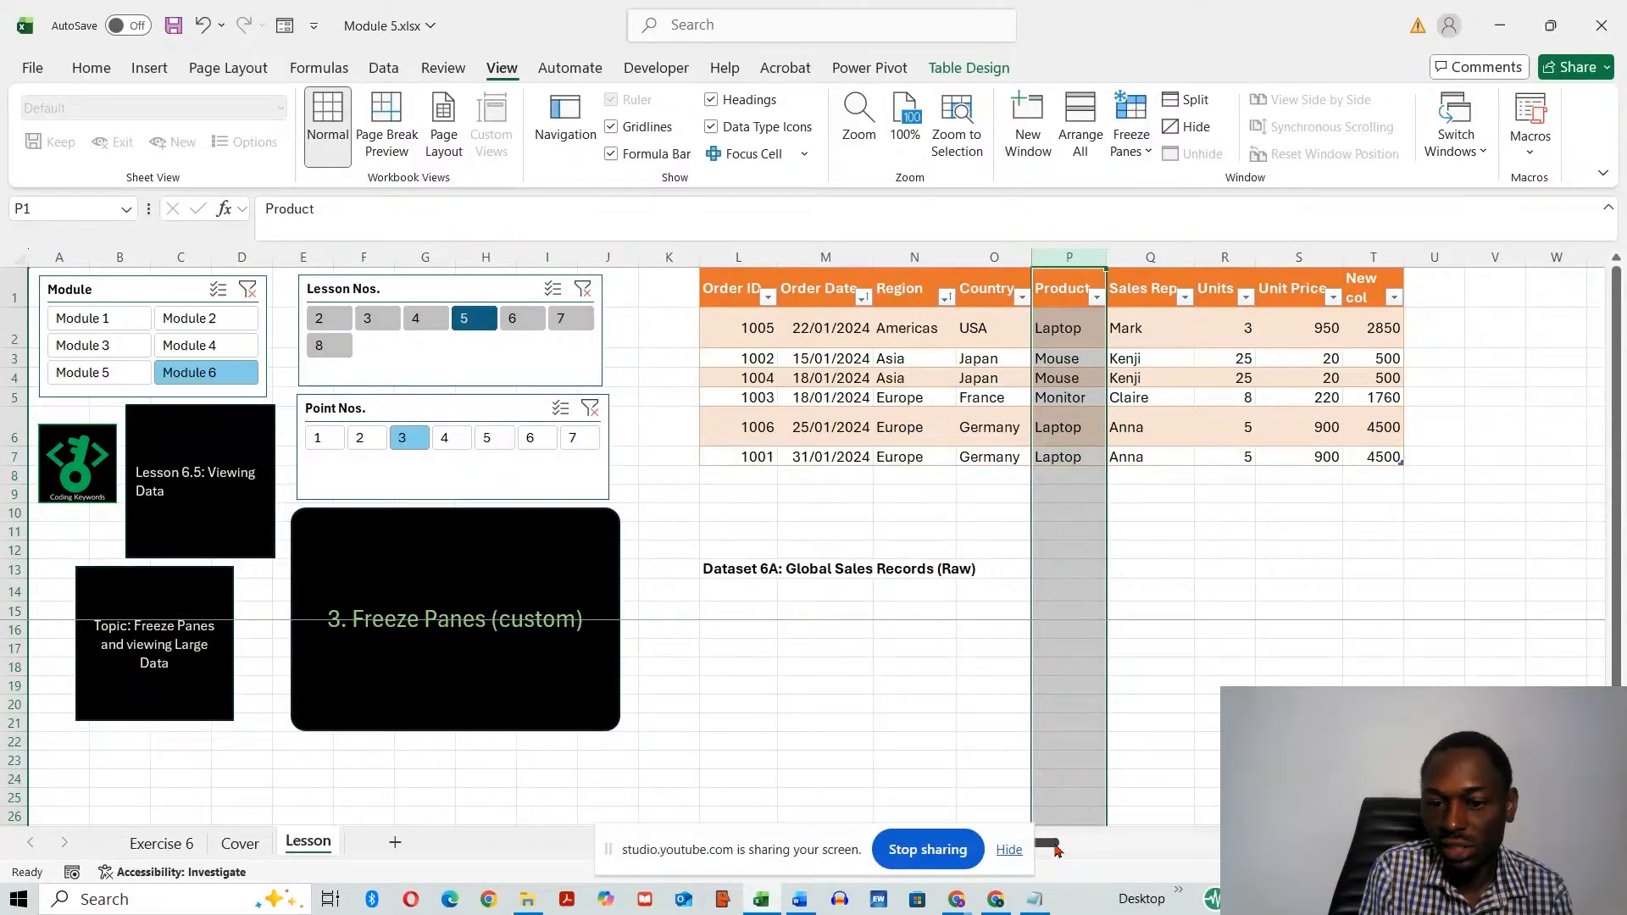
{"action": "left_click_drag", "start_coordinate": [1057, 850], "coordinate": [836, 826]}
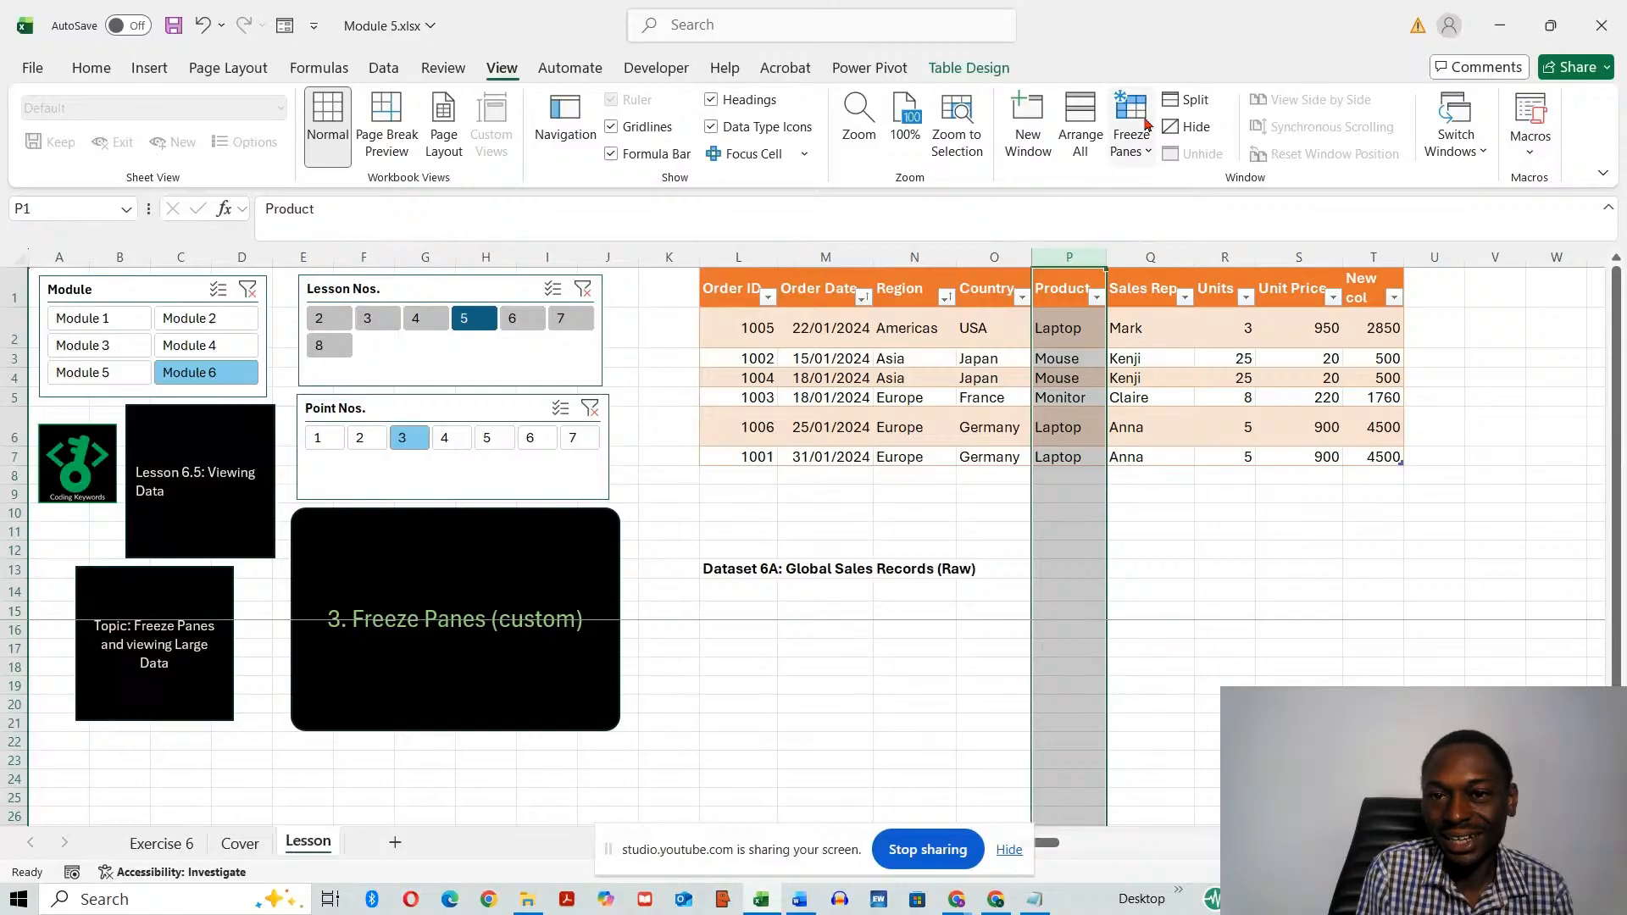
{"action": "left_click", "coordinate": [1144, 150]}
{"action": "left_click", "coordinate": [1140, 196]}
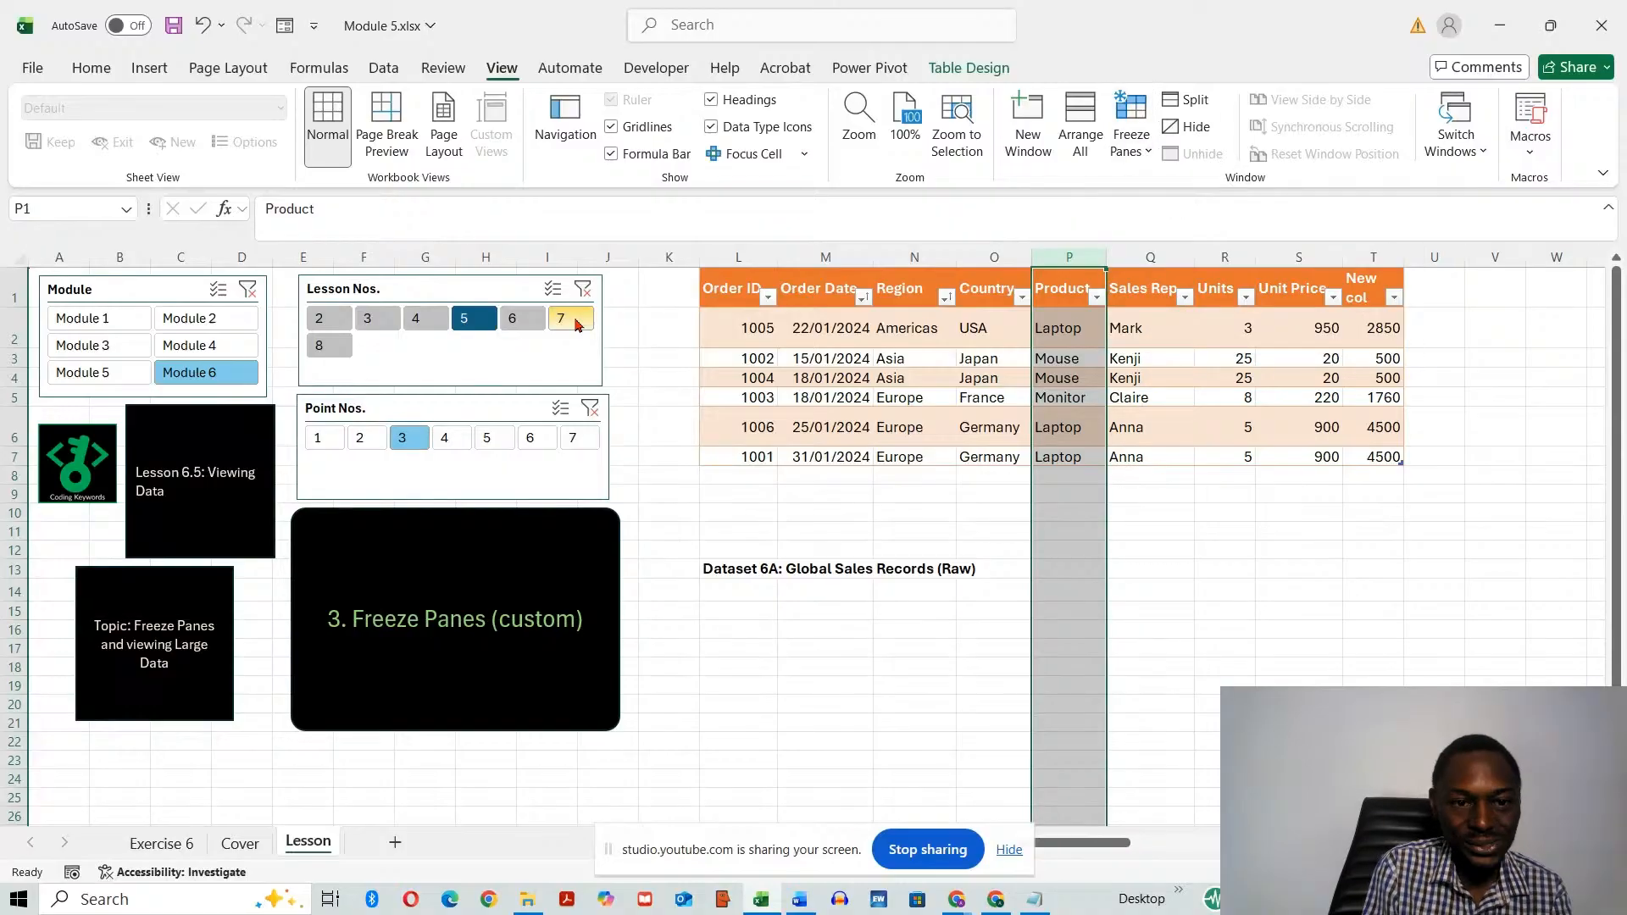
- Show Lesson 6.5 points 4 to 7 one after another, and return to point 1
{"action": "left_click", "coordinate": [452, 438]}
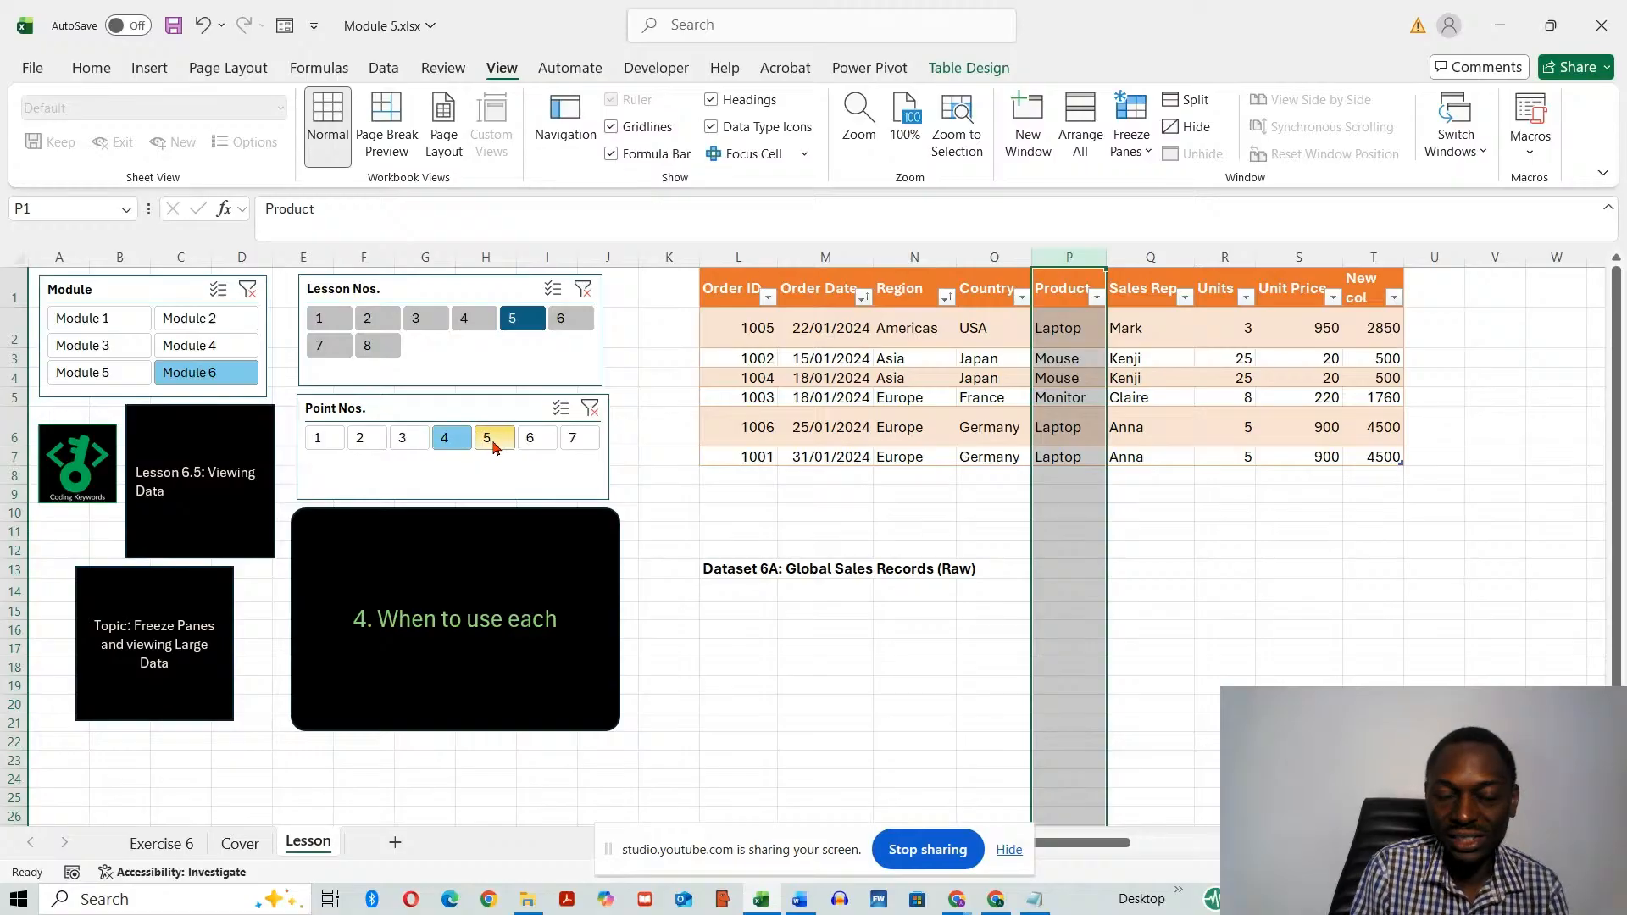
{"action": "left_click", "coordinate": [492, 439]}
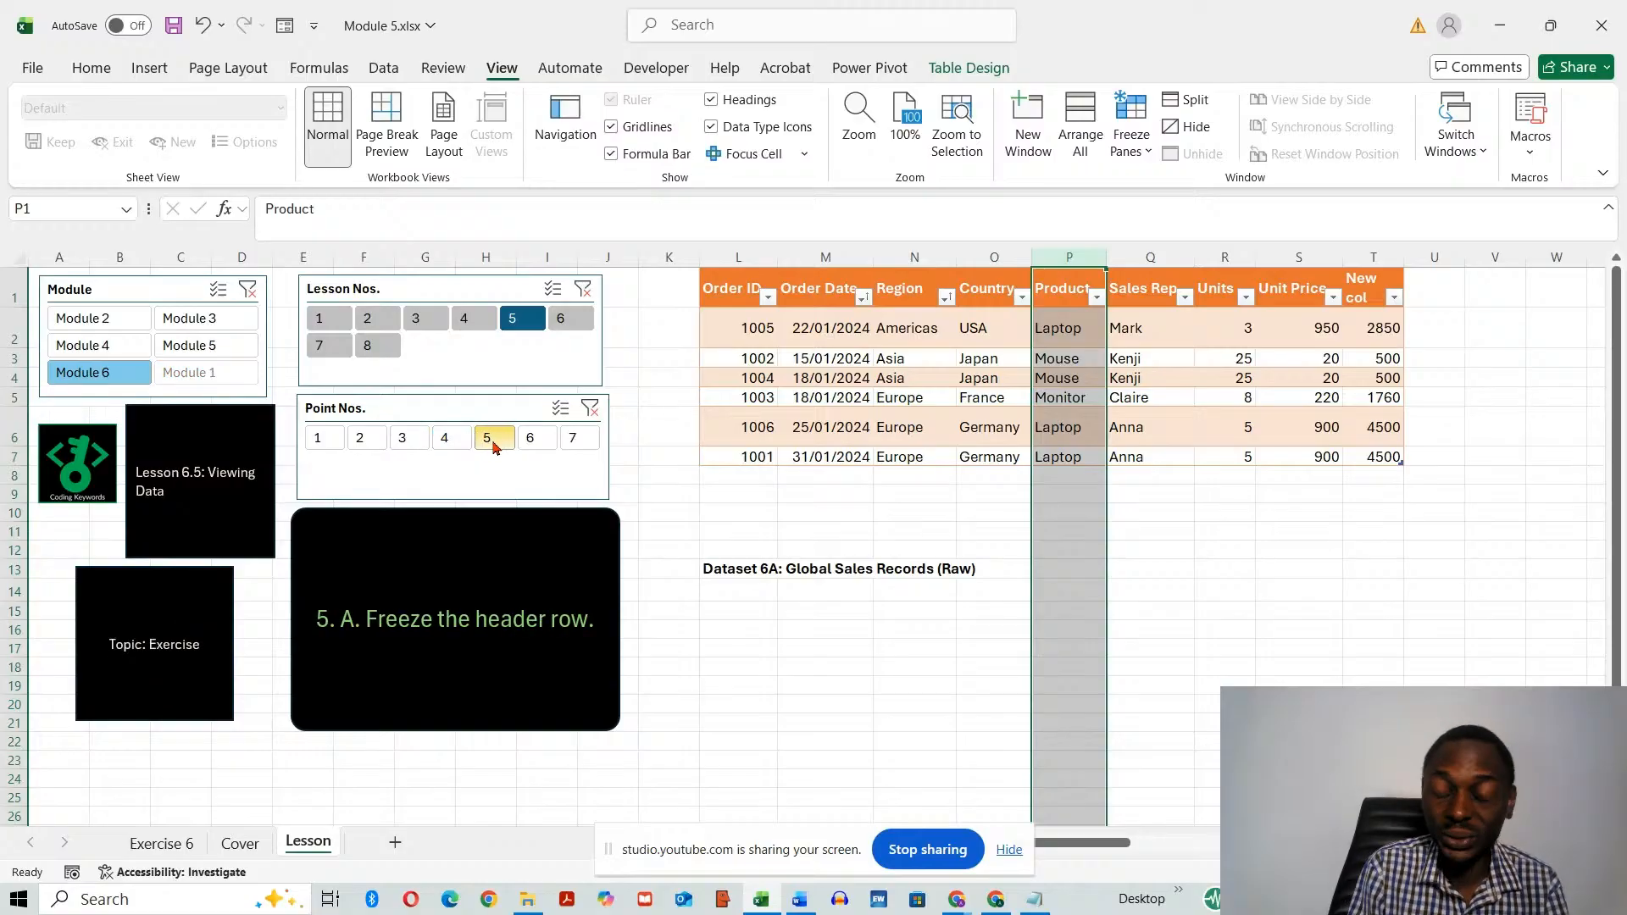
{"action": "left_click", "coordinate": [541, 445]}
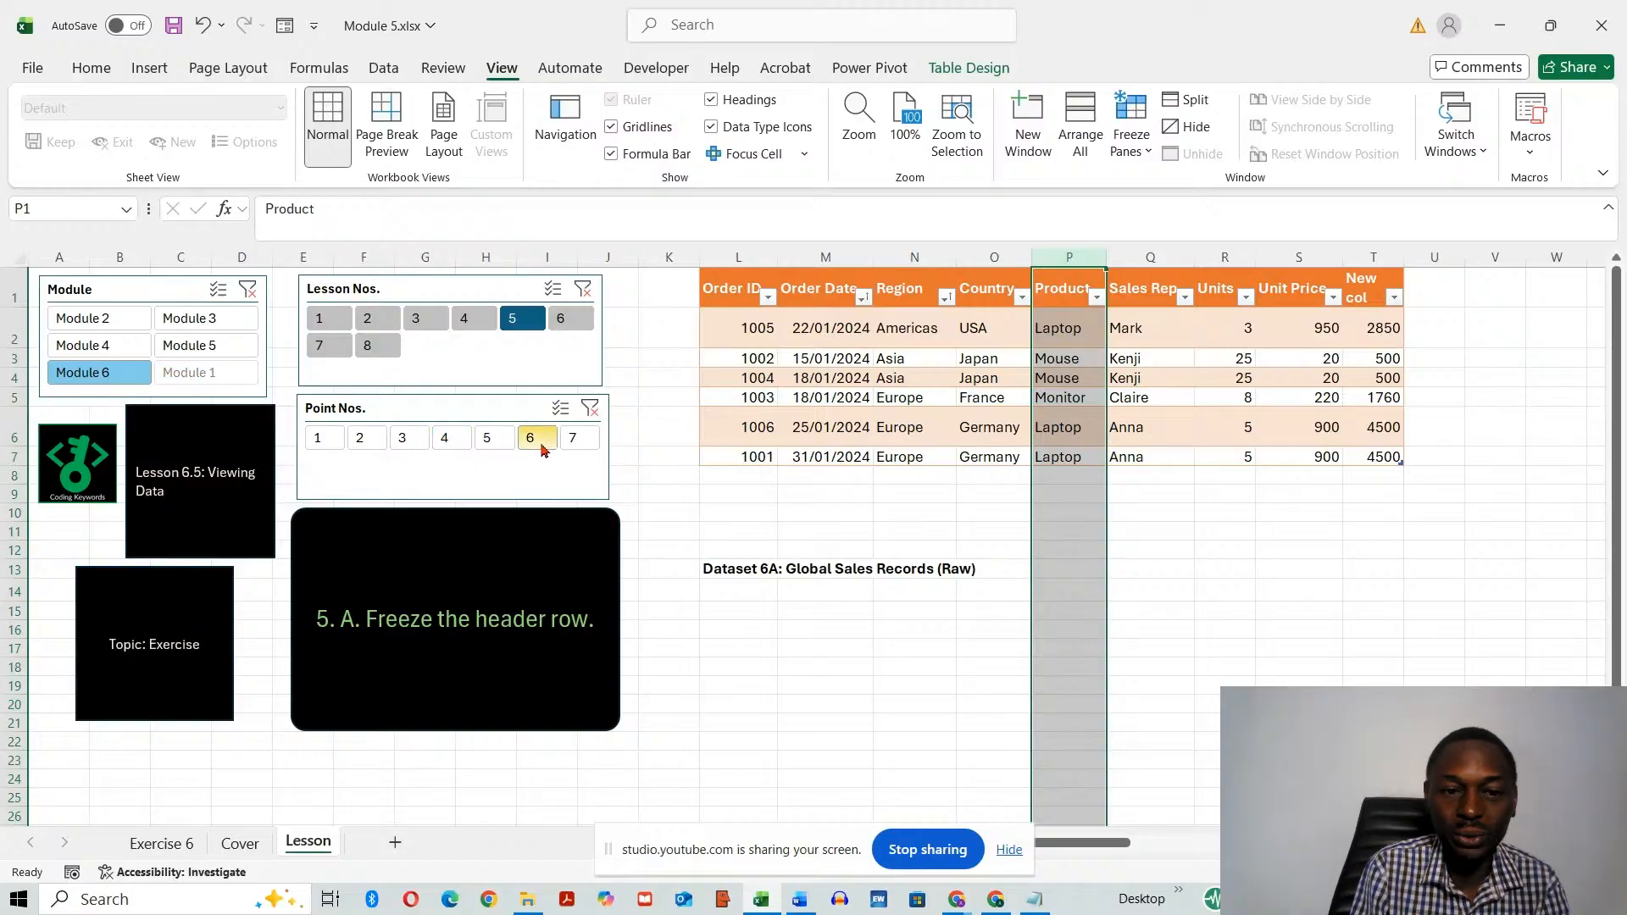
{"action": "left_click", "coordinate": [574, 440]}
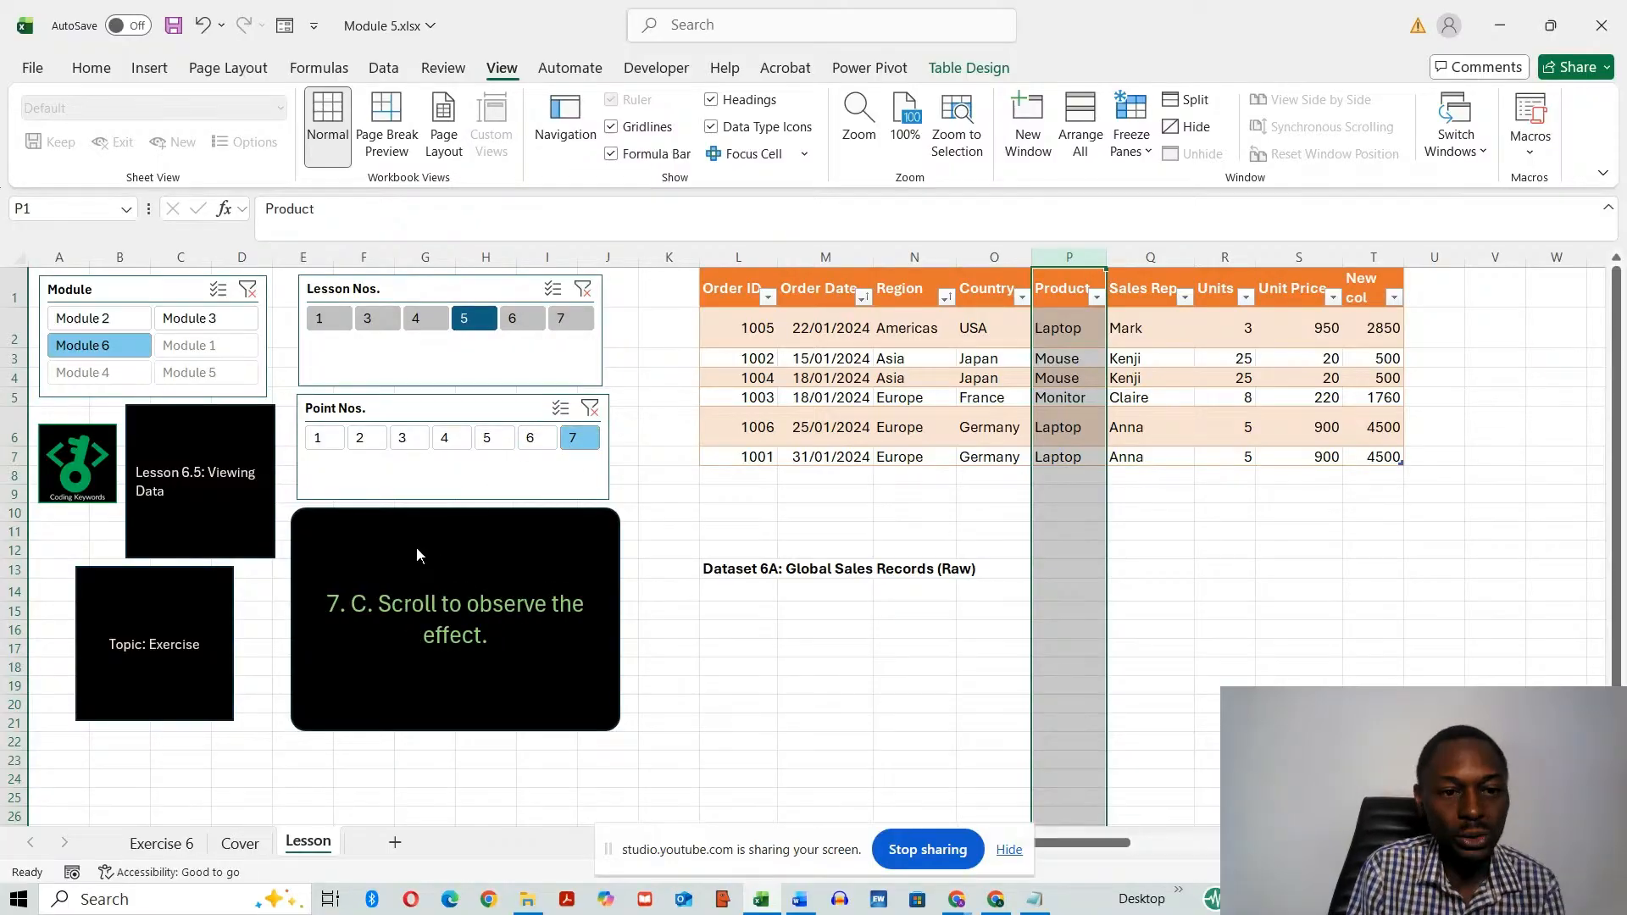
{"action": "left_click", "coordinate": [320, 439]}
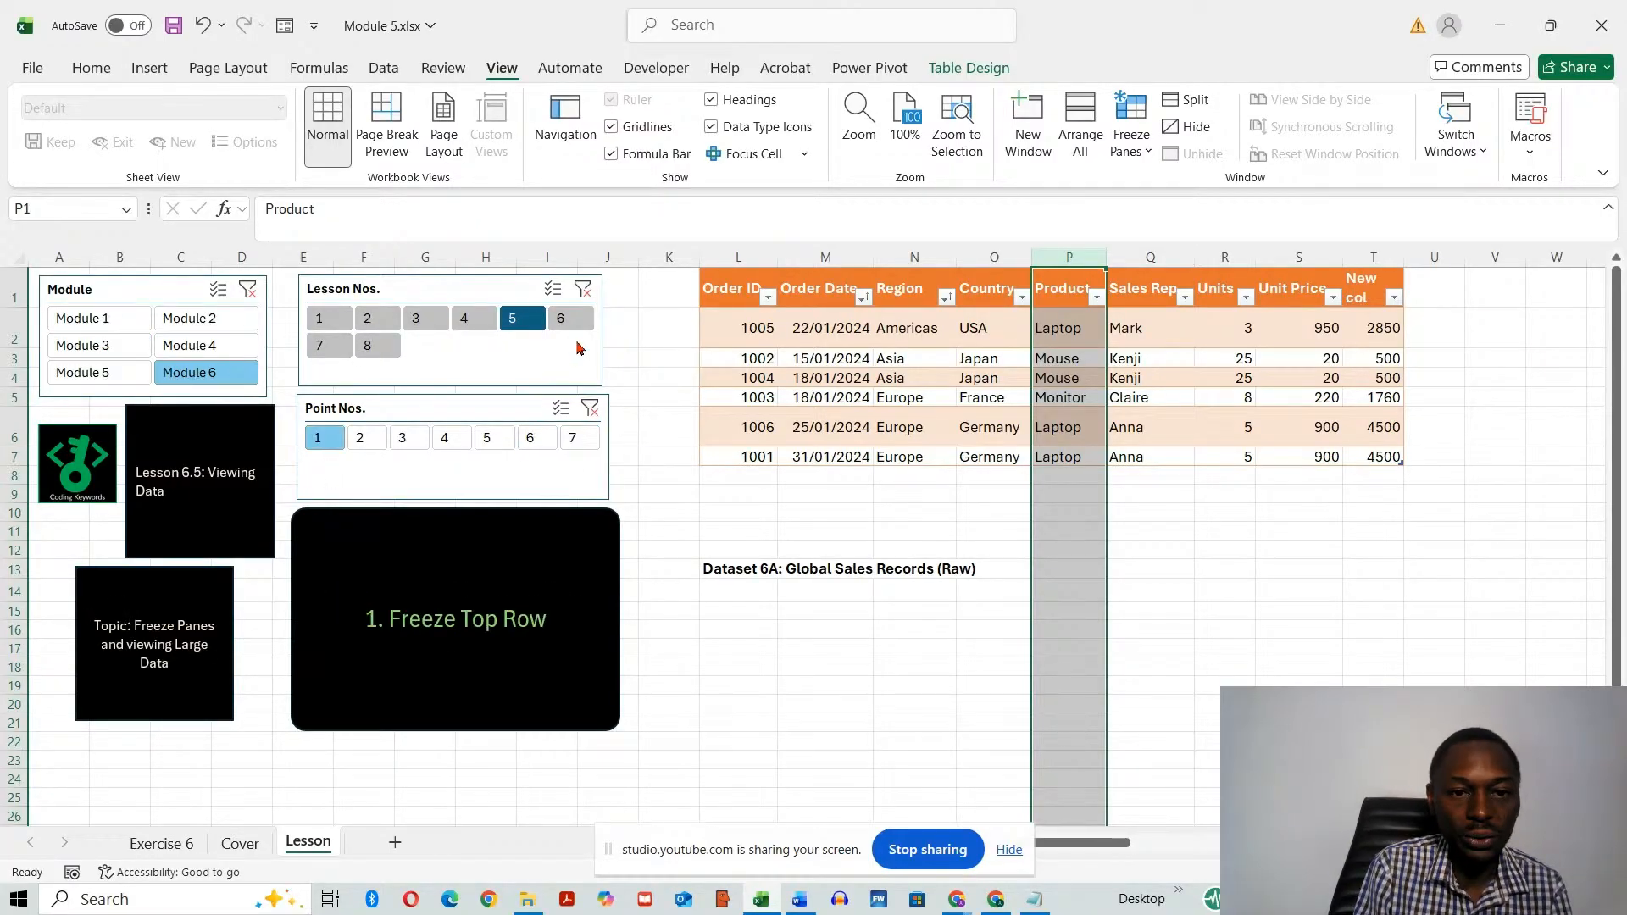
- Switch to Lesson 6.6 on handling duplicates, and present points 1 to 5, ending on Using Dataset 6B
{"action": "left_click", "coordinate": [561, 320]}
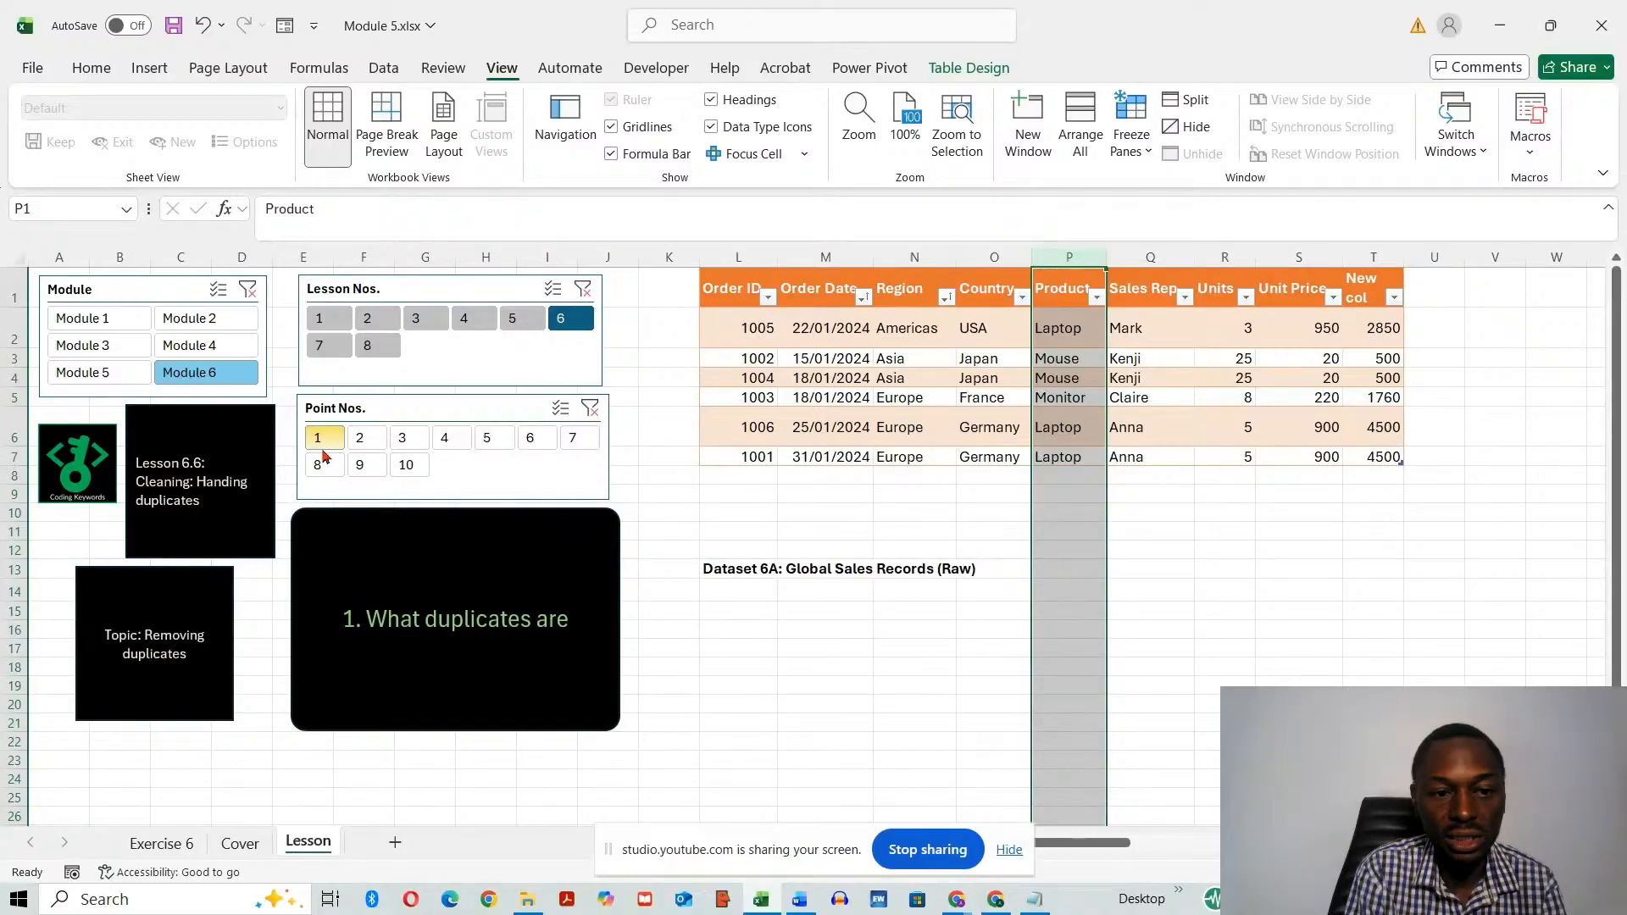
{"action": "left_click", "coordinate": [360, 437]}
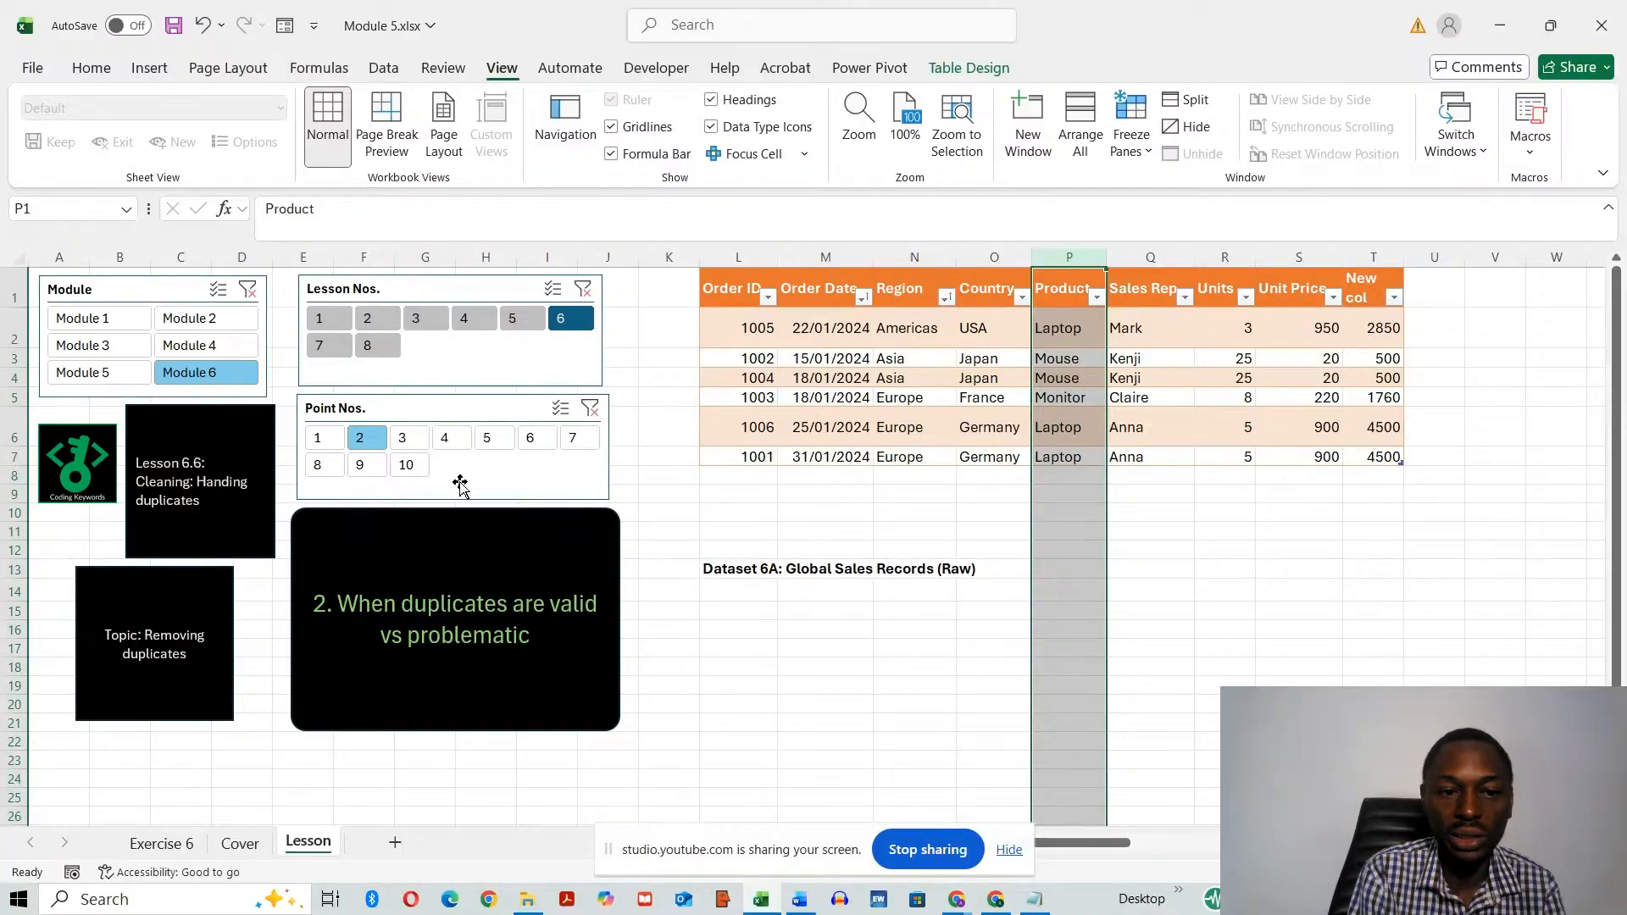
{"action": "left_click", "coordinate": [402, 437]}
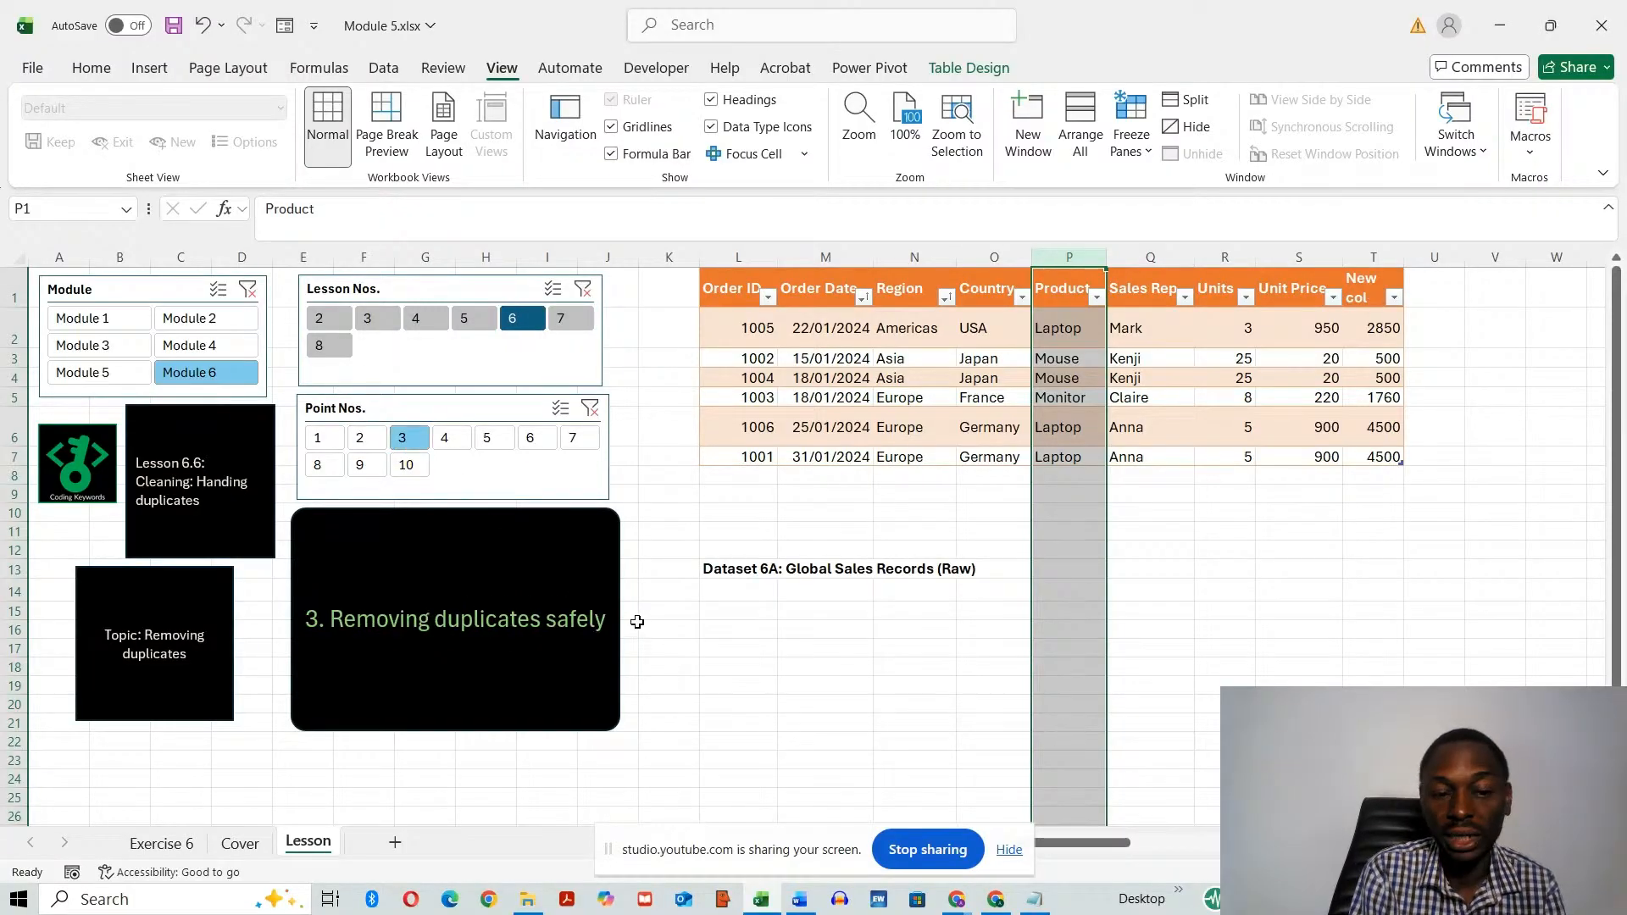
{"action": "left_click", "coordinate": [458, 444]}
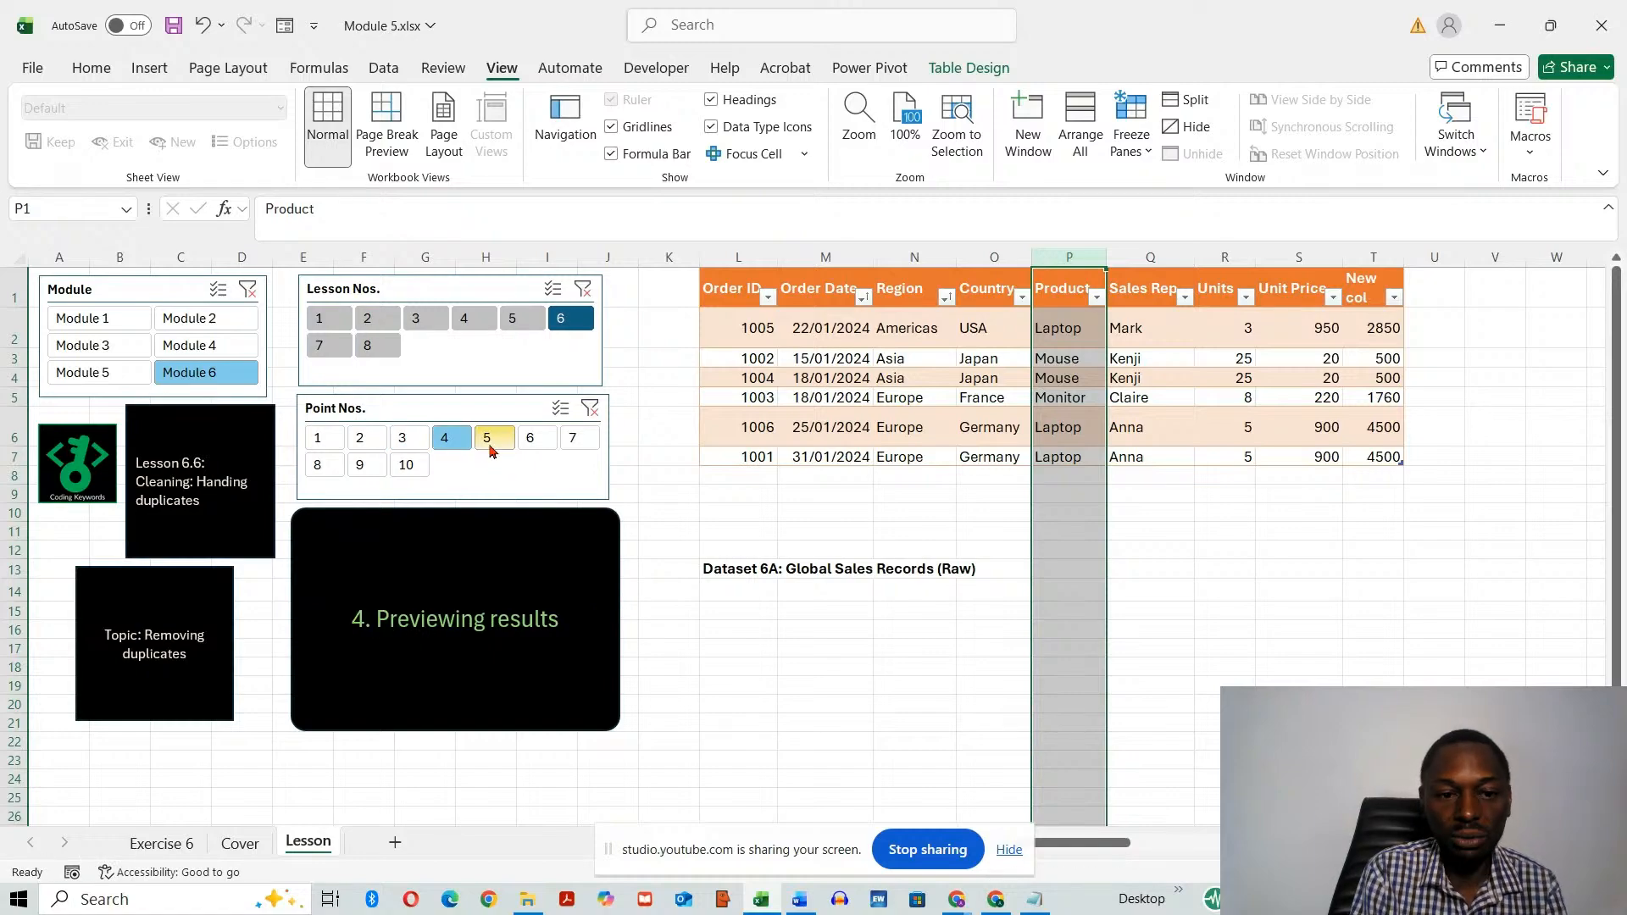
{"action": "left_click", "coordinate": [489, 444]}
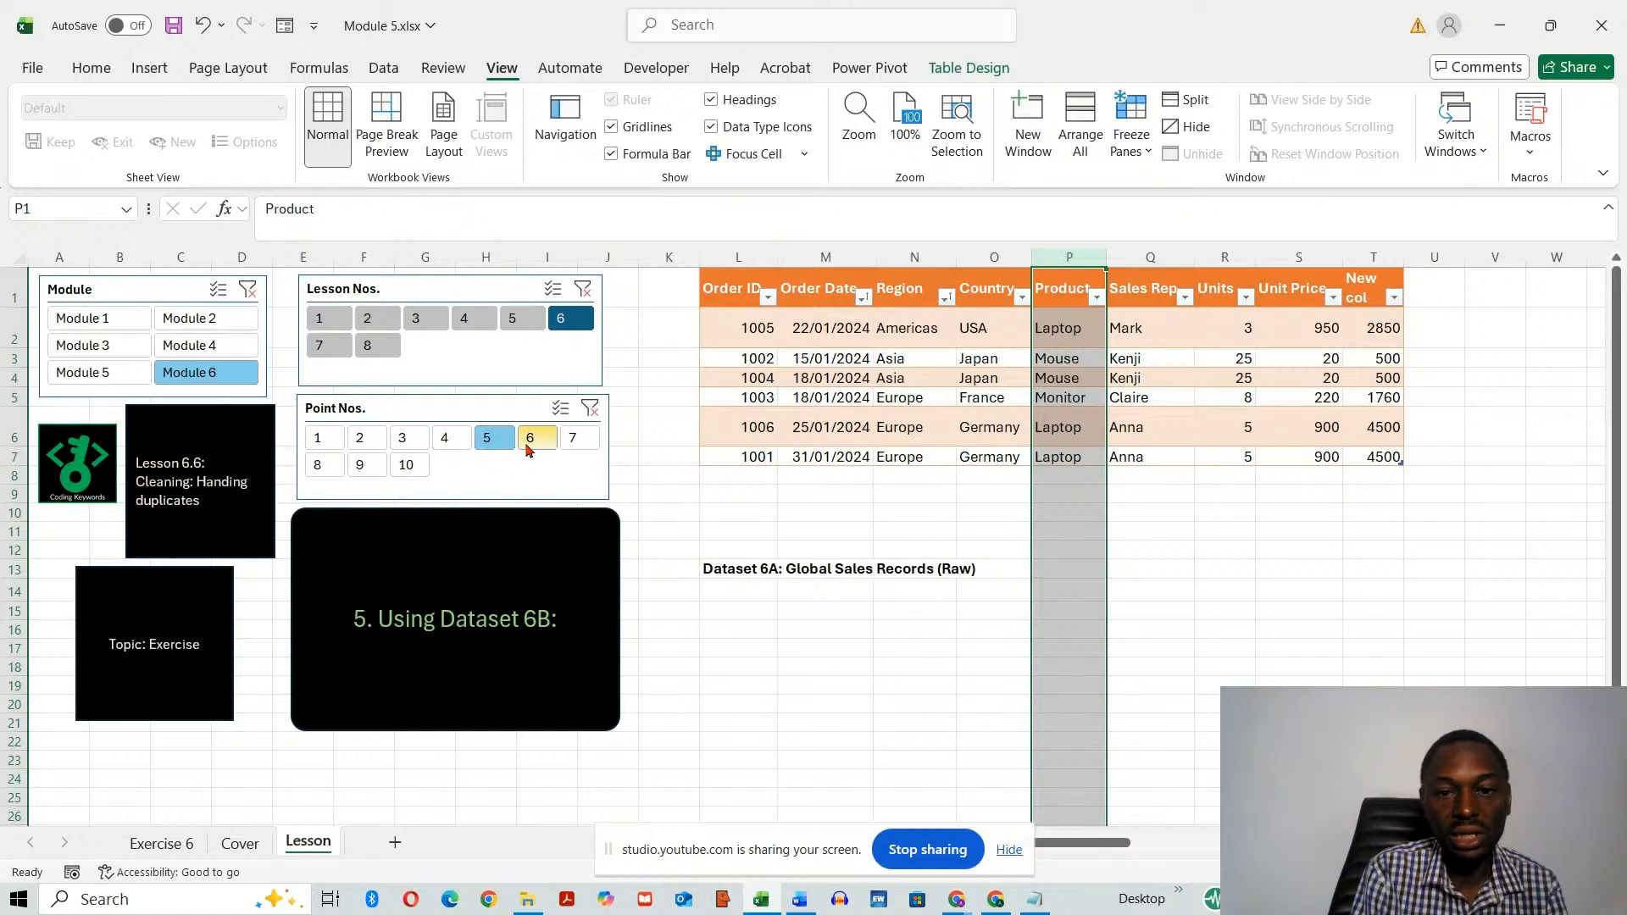
- Insert twelve blank columns at columns K to V, between the lesson slicers and the Dataset 6A table
{"action": "left_click_drag", "start_coordinate": [669, 257], "coordinate": [1238, 349]}
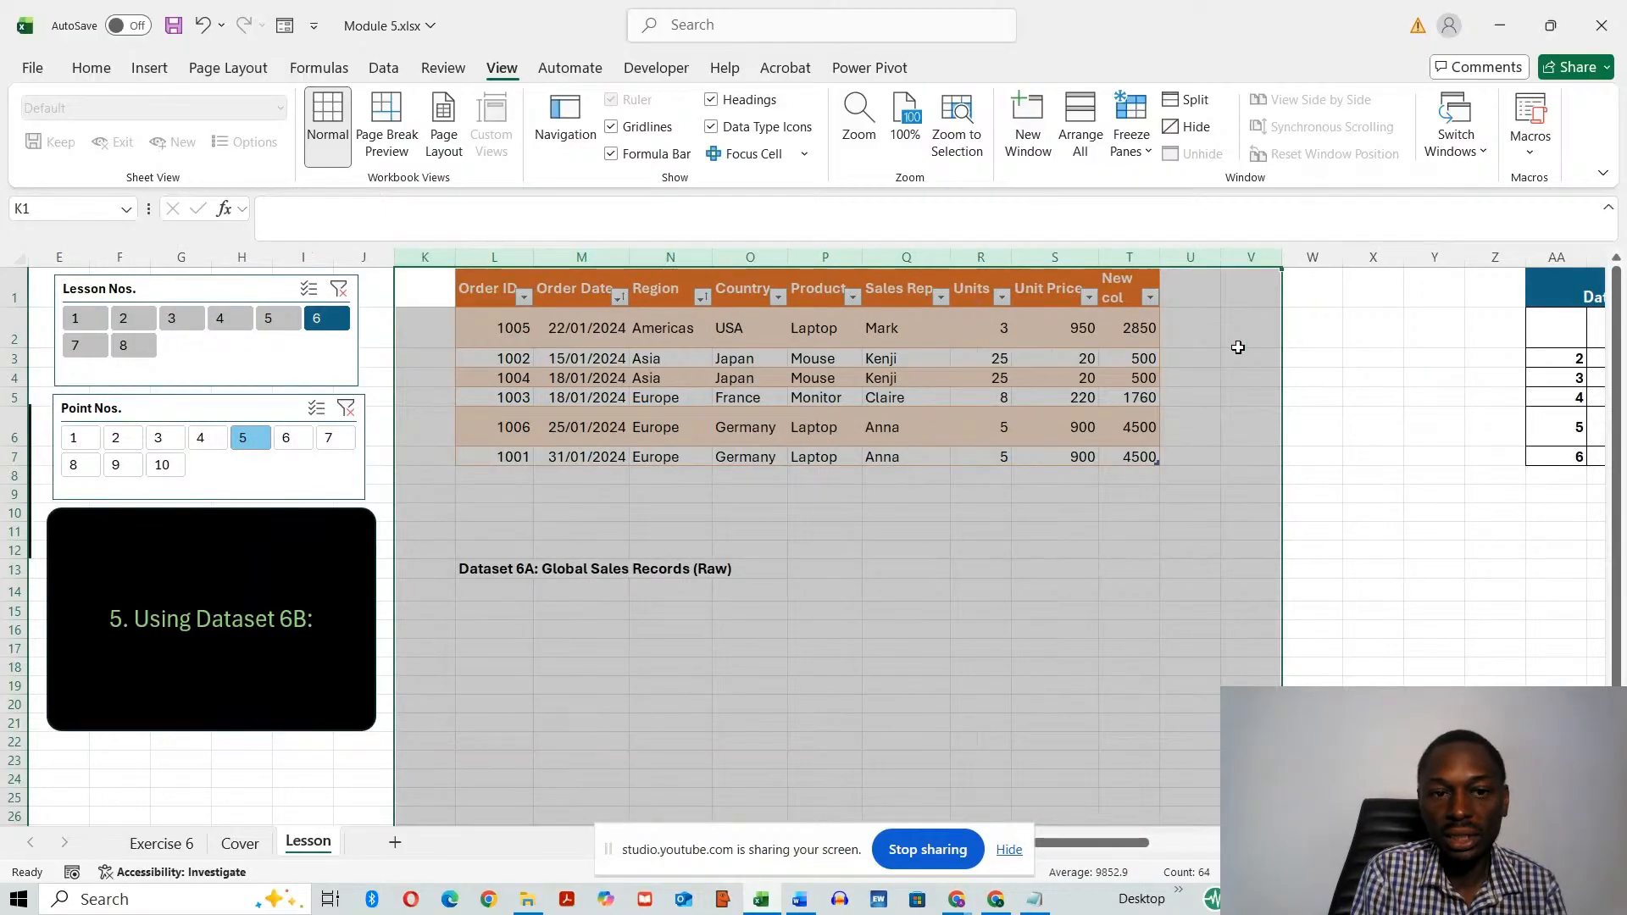
{"action": "right_click", "coordinate": [593, 261]}
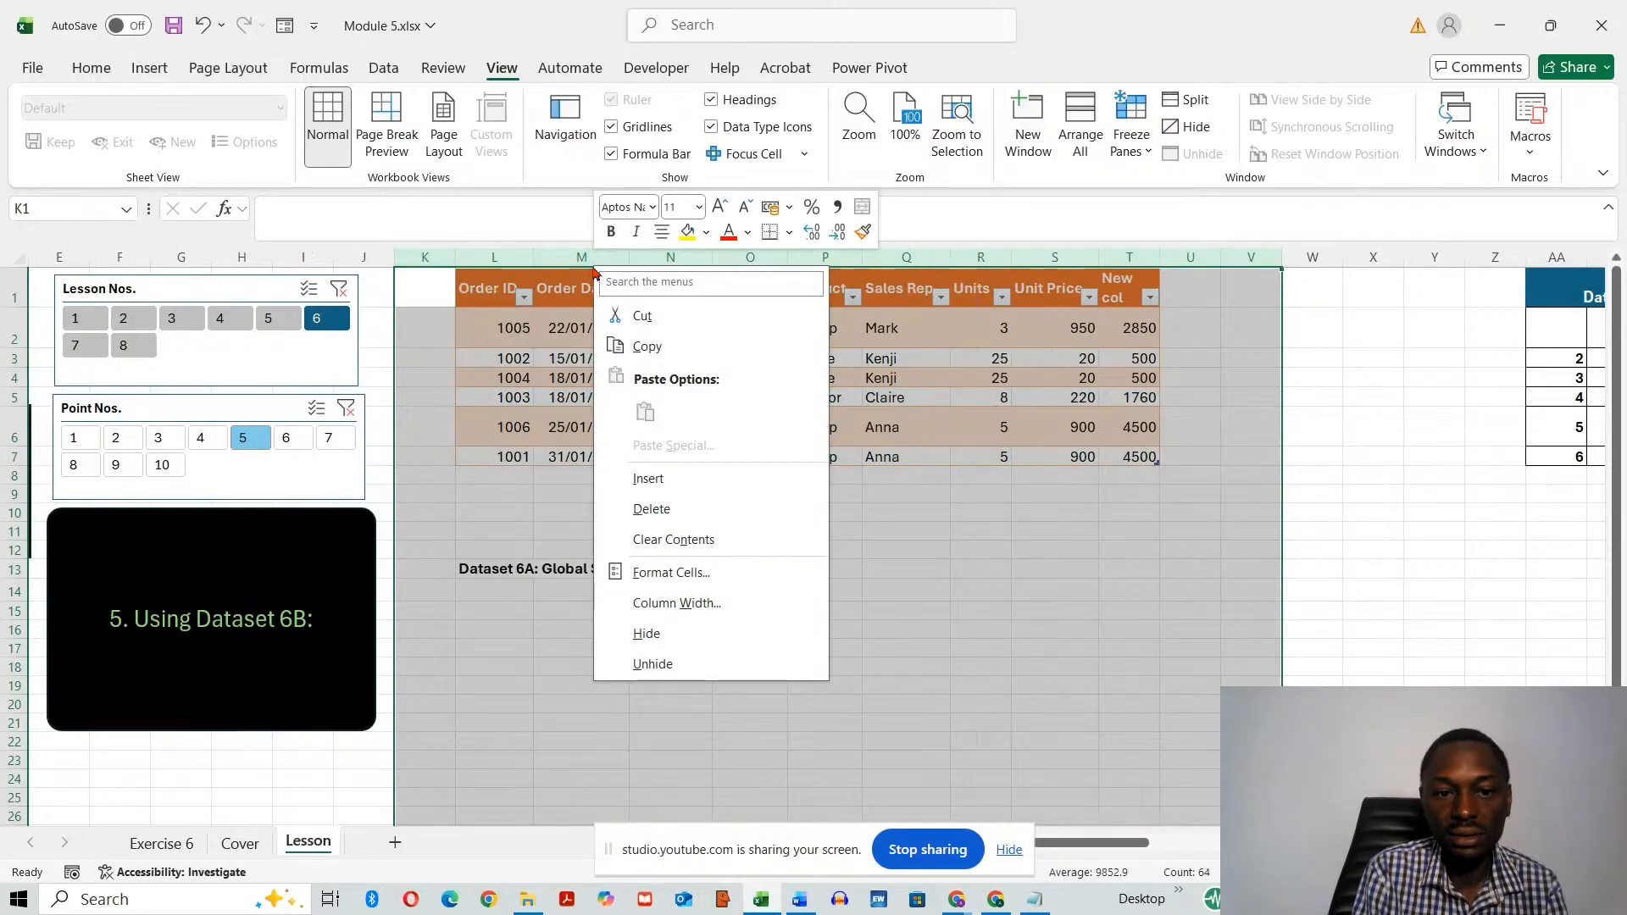
{"action": "left_click", "coordinate": [684, 488]}
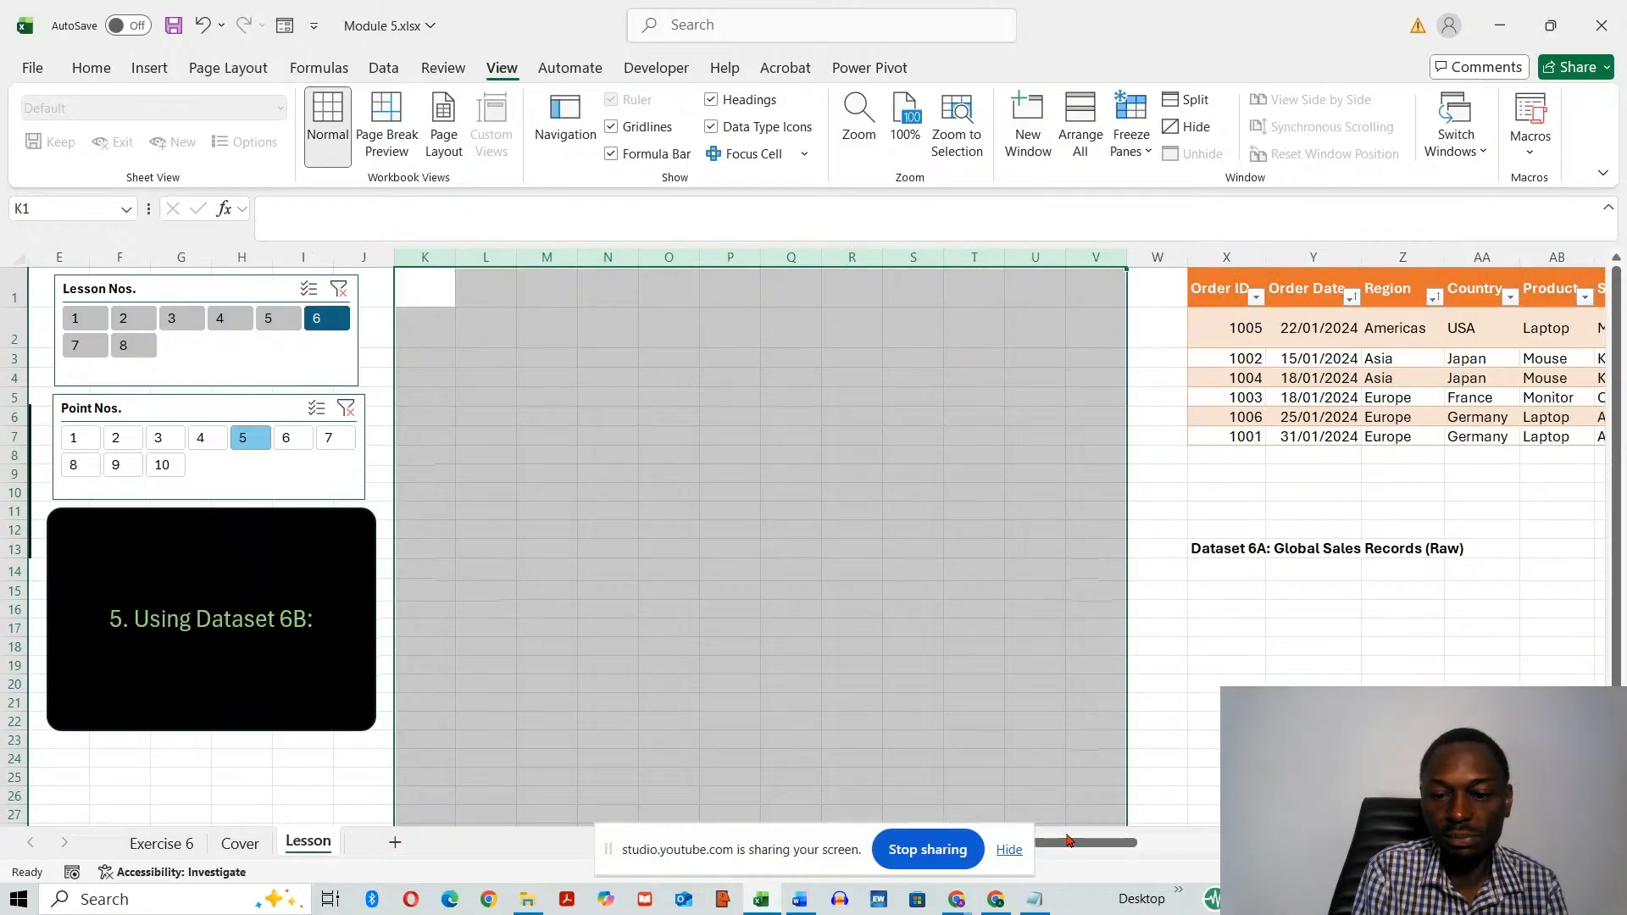
{"action": "left_click_drag", "start_coordinate": [1070, 843], "coordinate": [931, 854]}
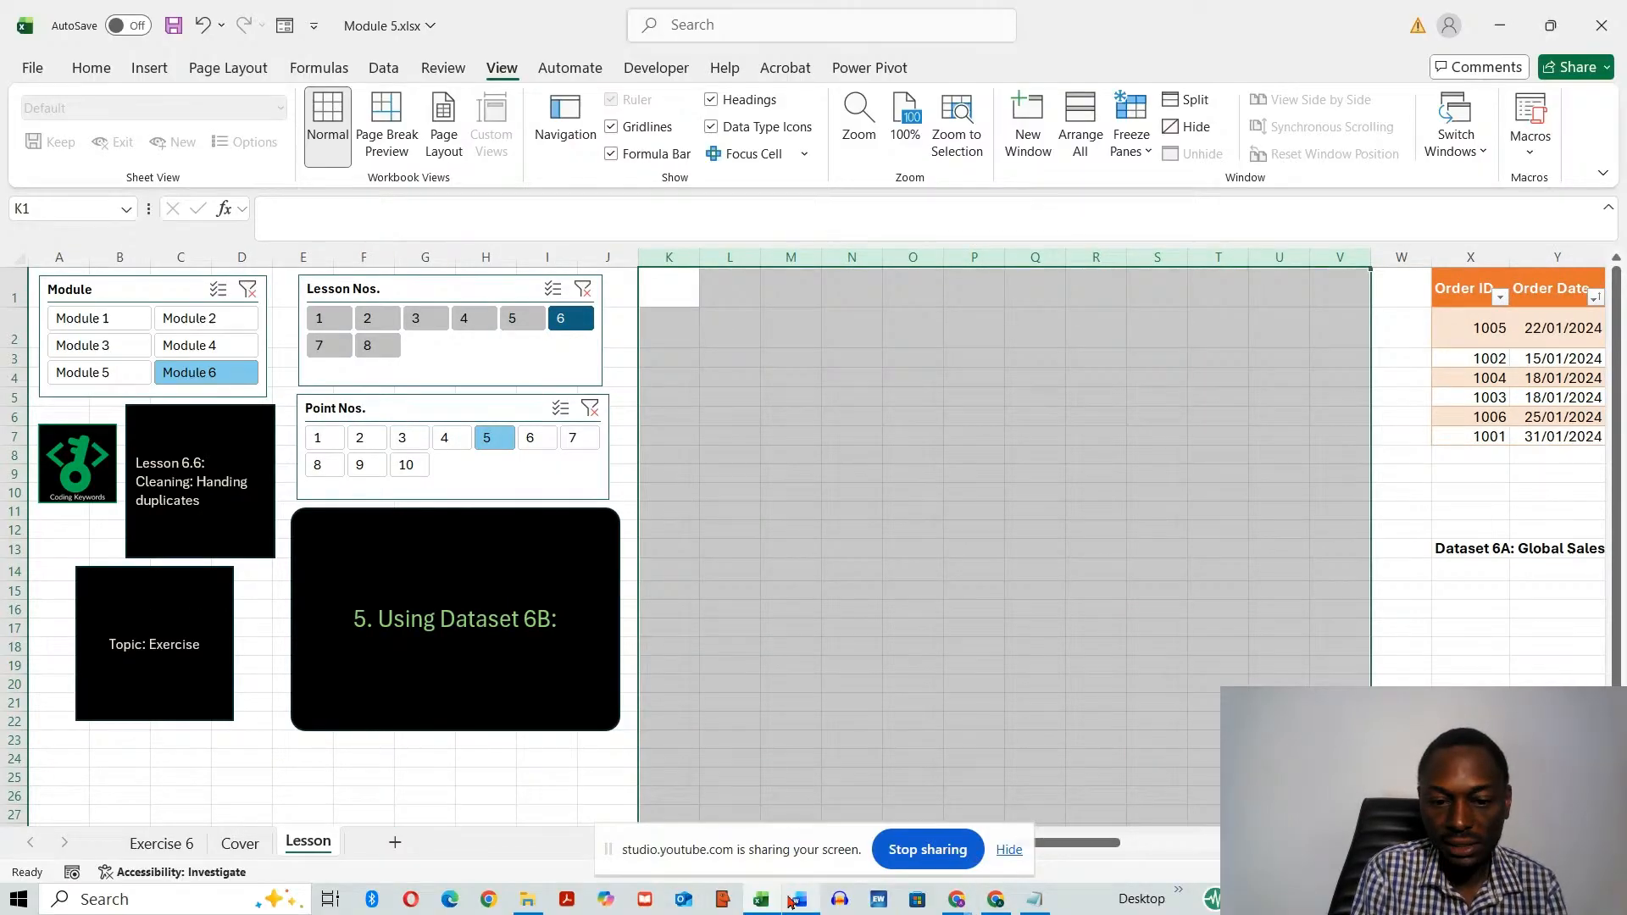
- Copy the Dataset 6B Employee Records range from the Exercise 6 sheet to cell L1 of the Lesson sheet, and show point 6
{"action": "left_click", "coordinate": [423, 811]}
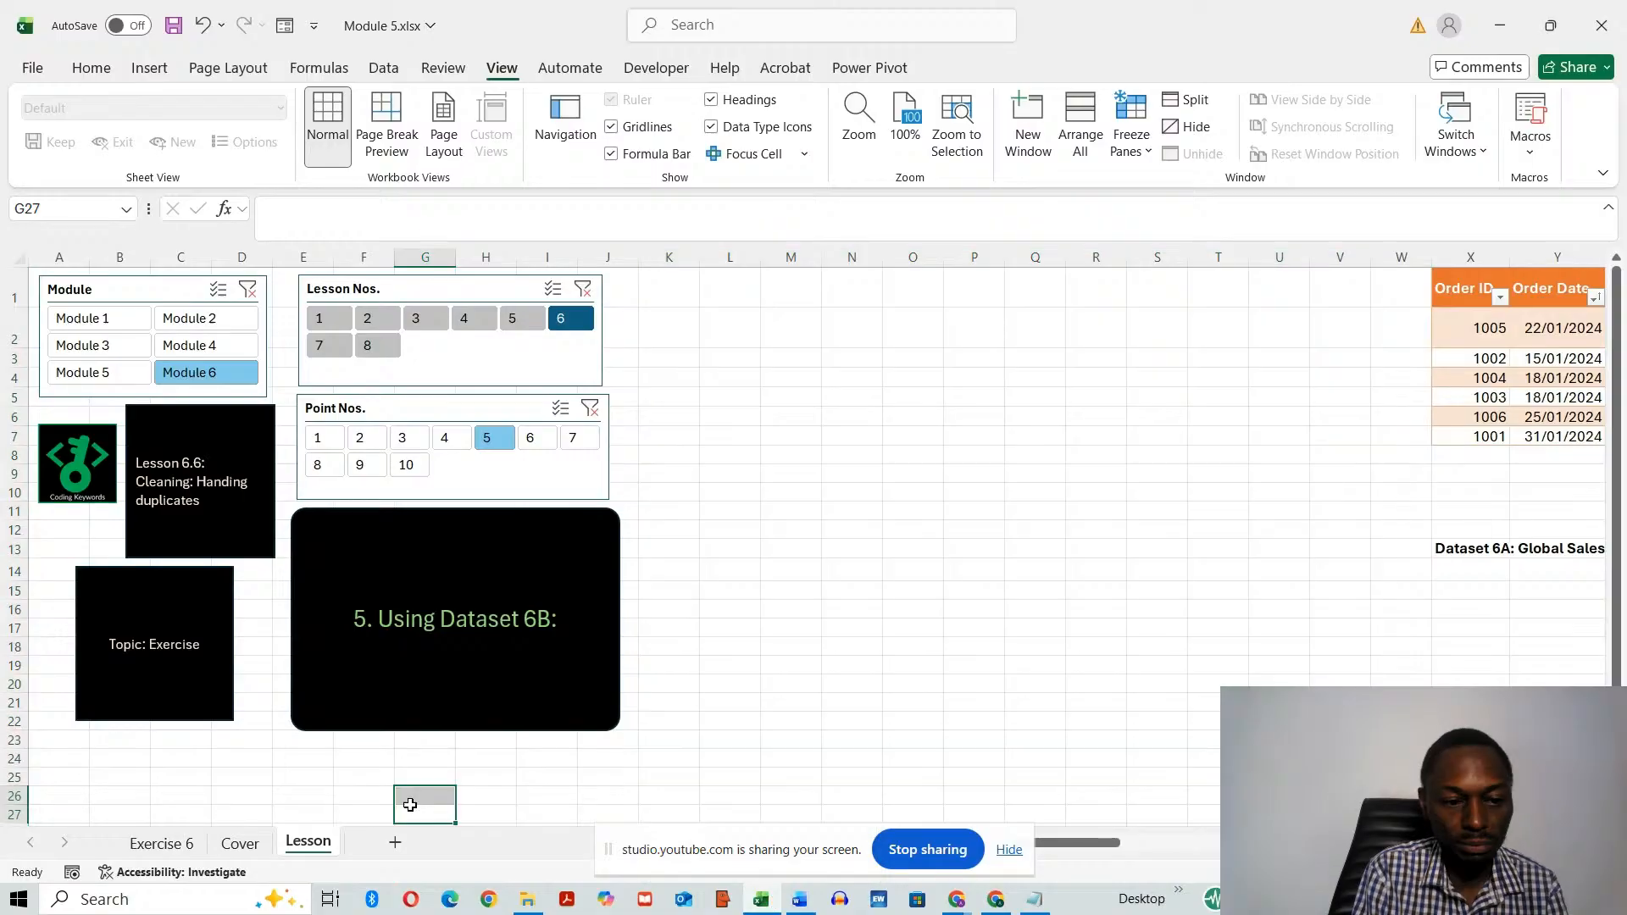
{"action": "left_click", "coordinate": [145, 843]}
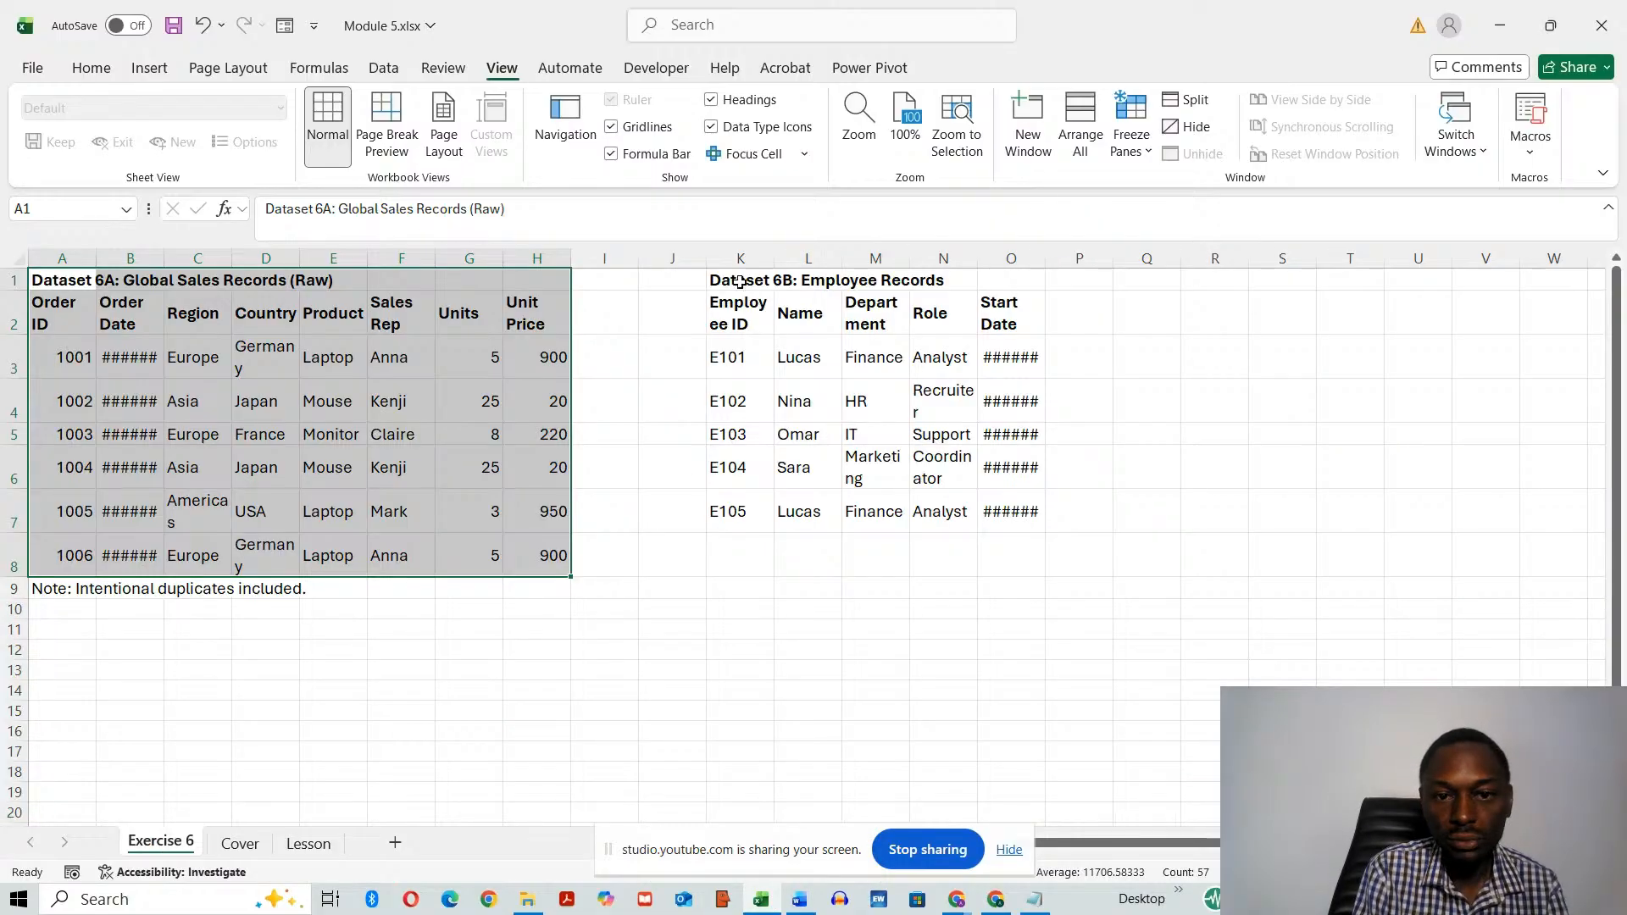
{"action": "left_click_drag", "start_coordinate": [744, 281], "coordinate": [1032, 511]}
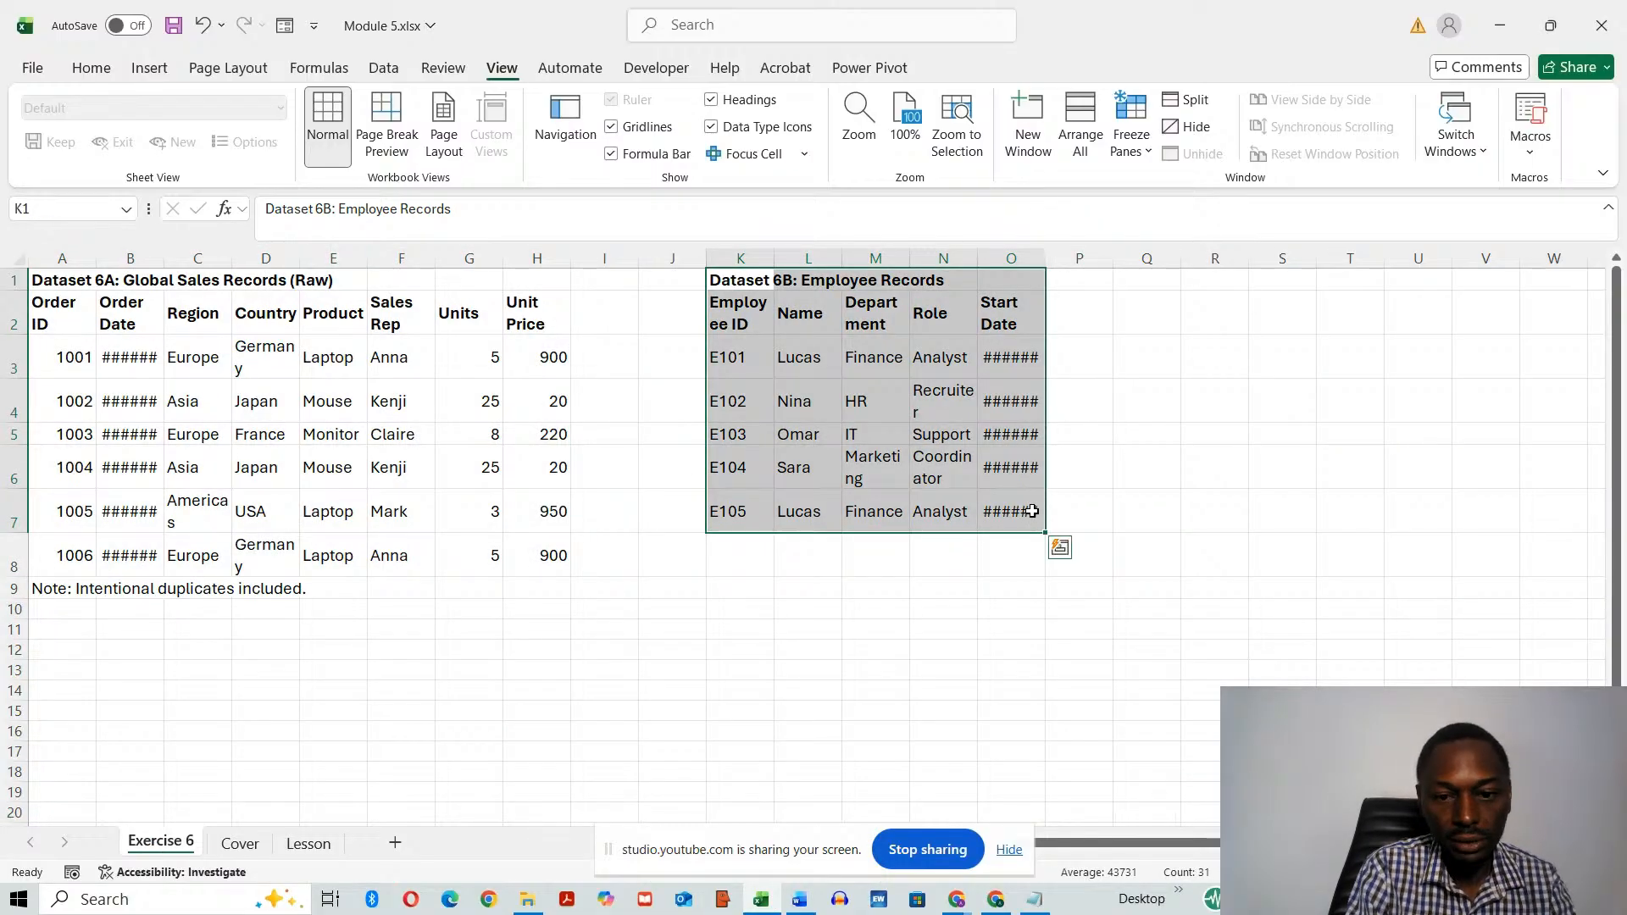
{"action": "key", "text": "ctrl+c"}
{"action": "left_click", "coordinate": [297, 851]}
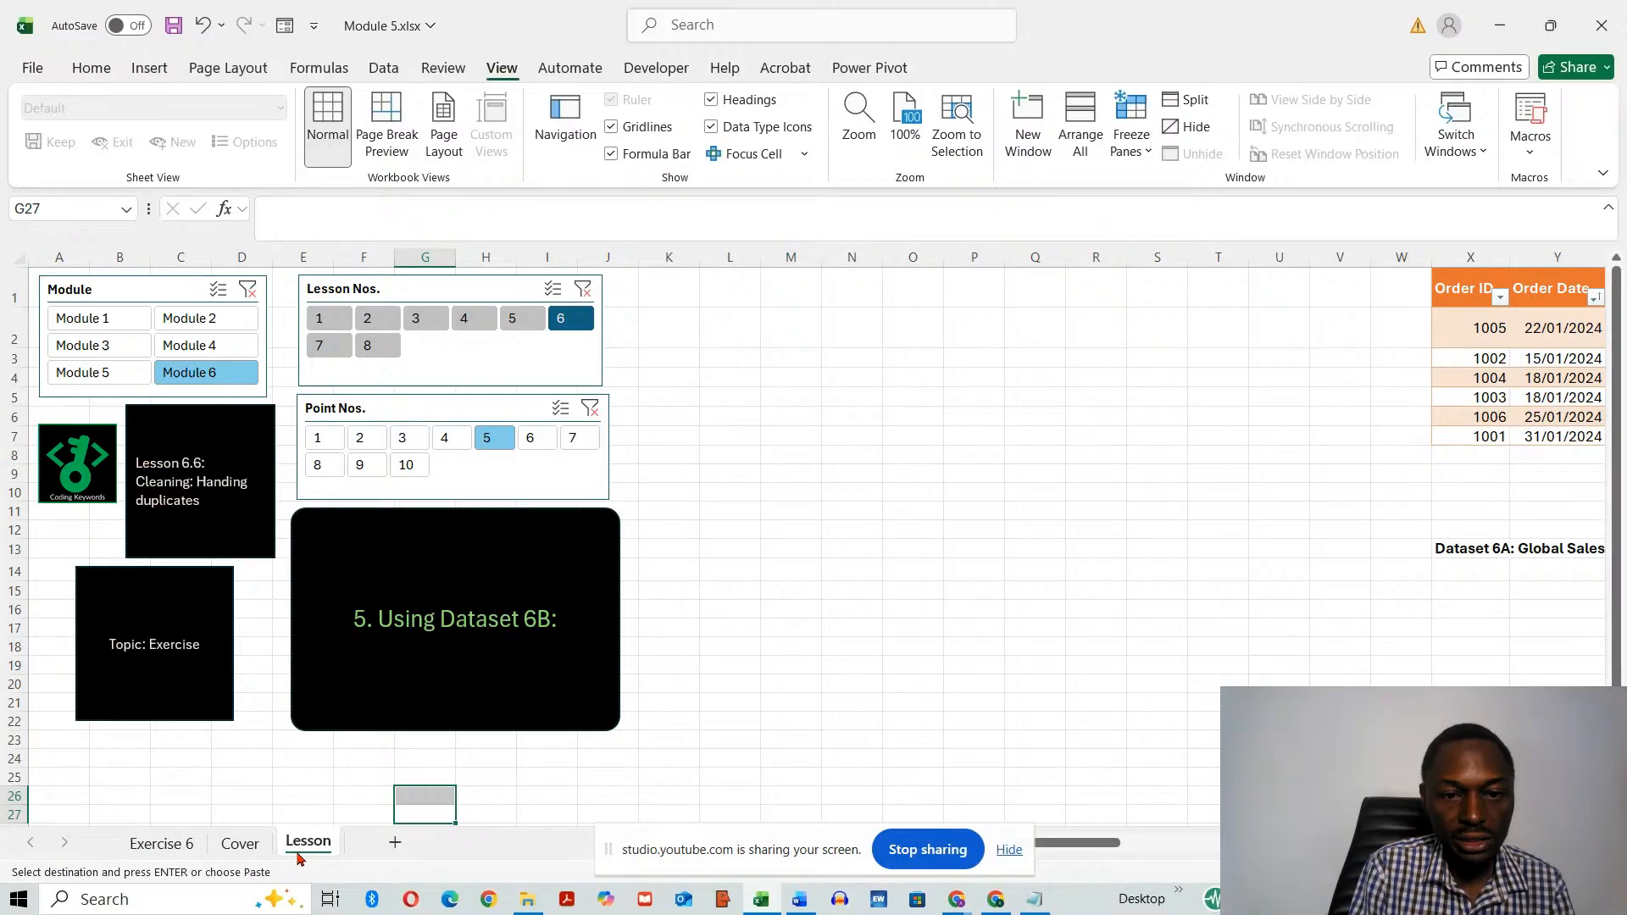
{"action": "left_click", "coordinate": [734, 292]}
{"action": "key", "text": "ctrl+v"}
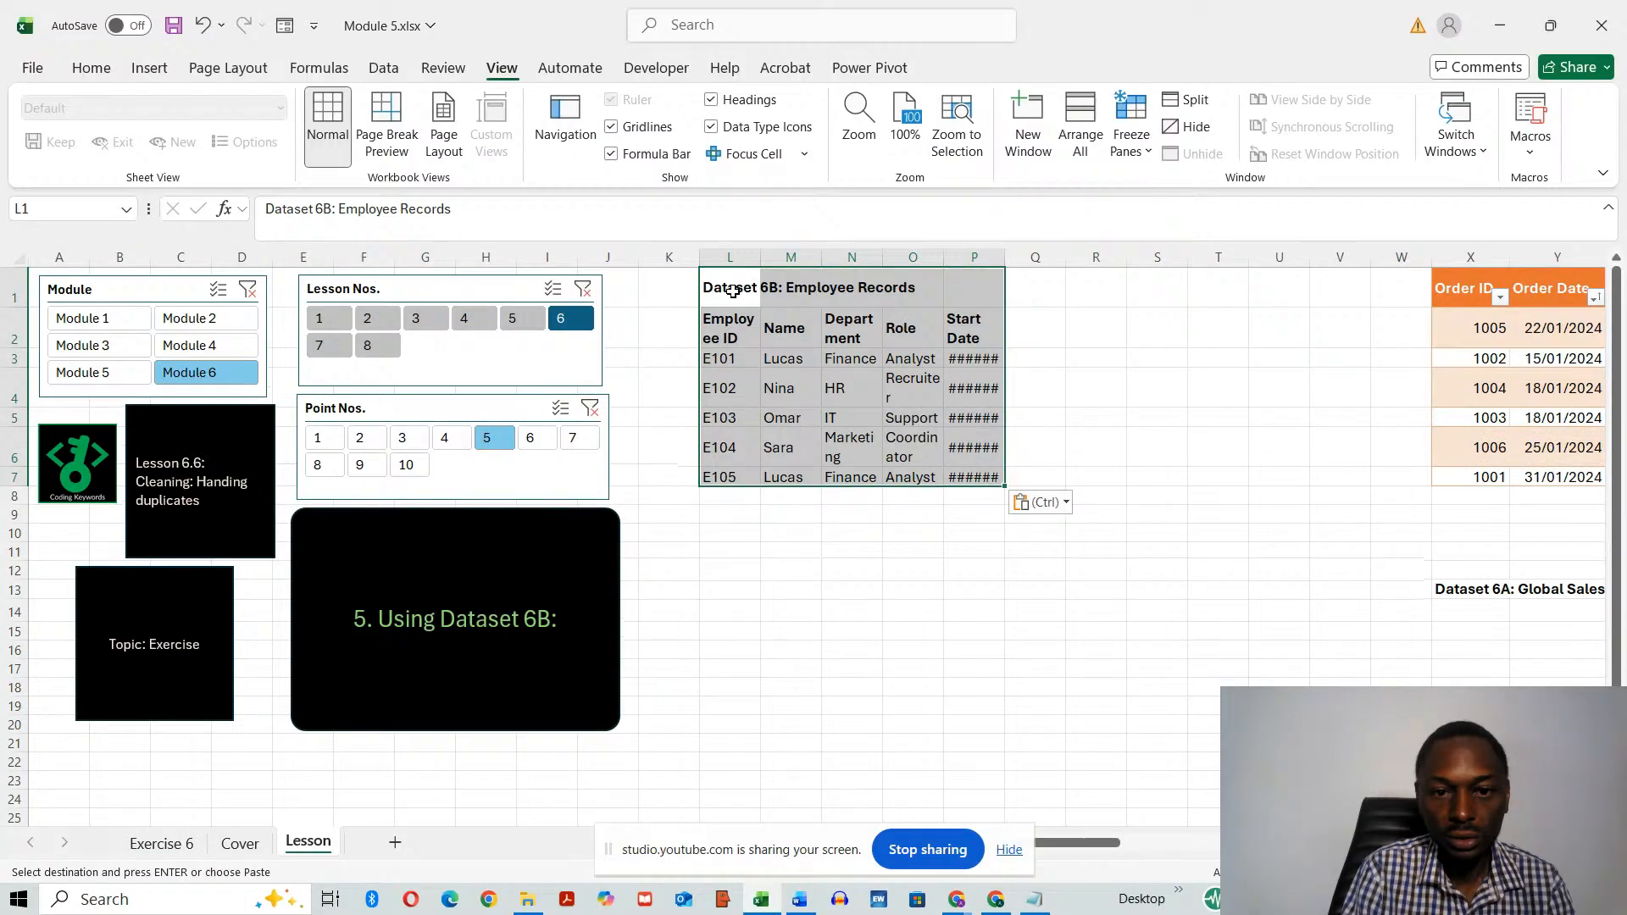
{"action": "left_click", "coordinate": [998, 569]}
{"action": "left_click", "coordinate": [532, 456]}
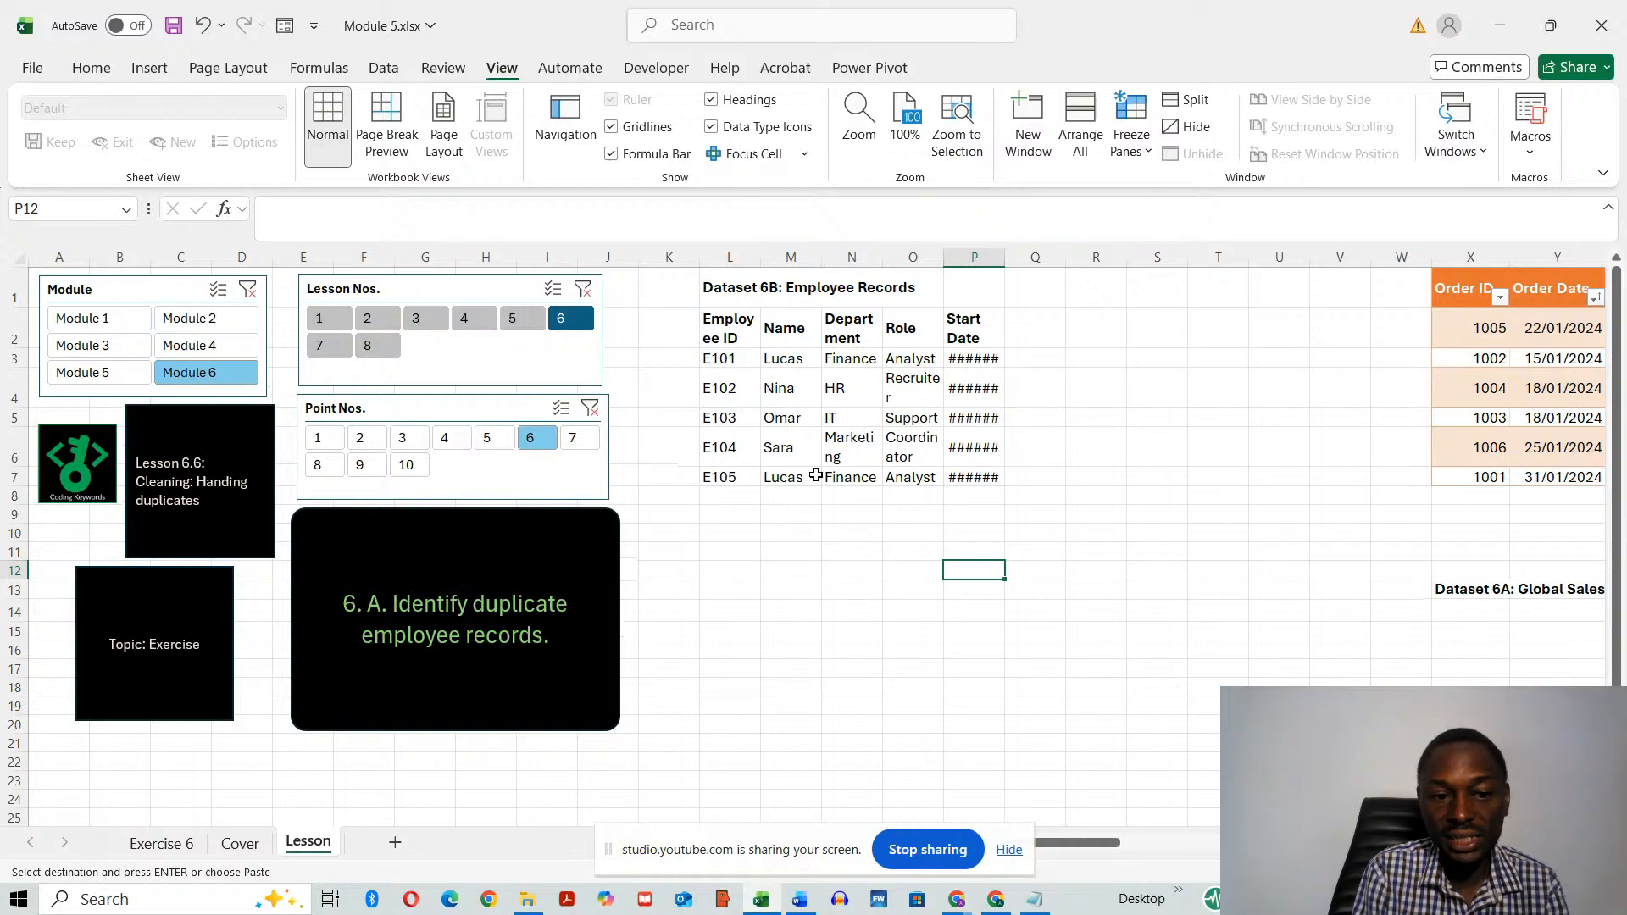
- Move the Dataset 6B title down to cell L11, and shift the employee table up so its headers start in L1
{"action": "left_click", "coordinate": [737, 284]}
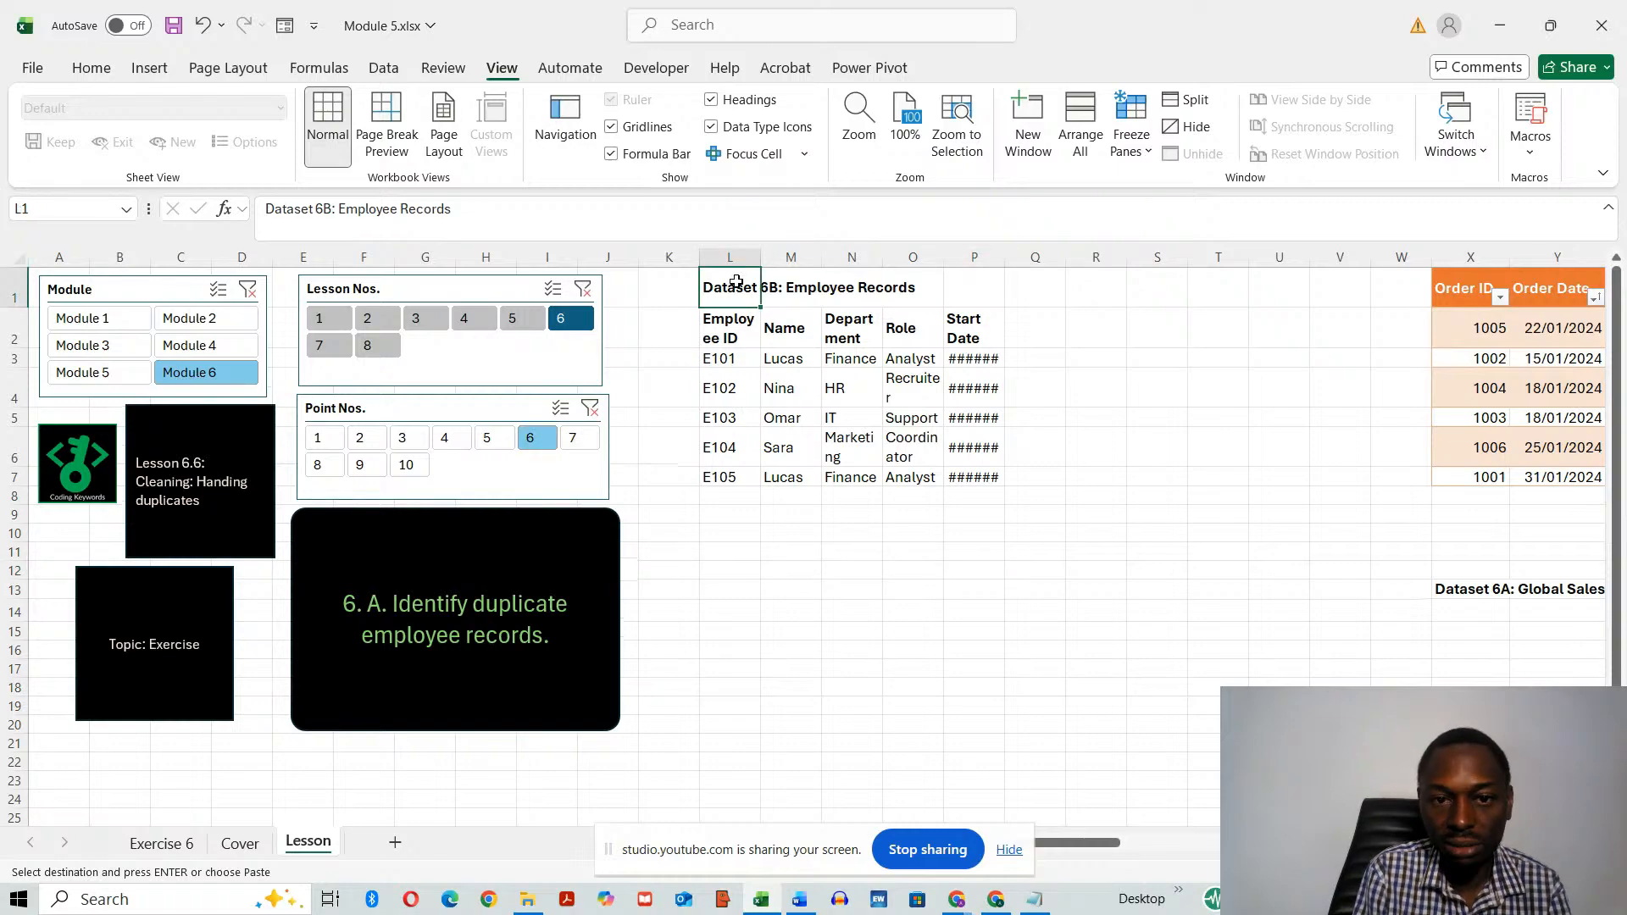
{"action": "left_click_drag", "start_coordinate": [724, 307], "coordinate": [726, 558]}
{"action": "left_click", "coordinate": [742, 314]}
{"action": "key", "text": "ctrl+a"}
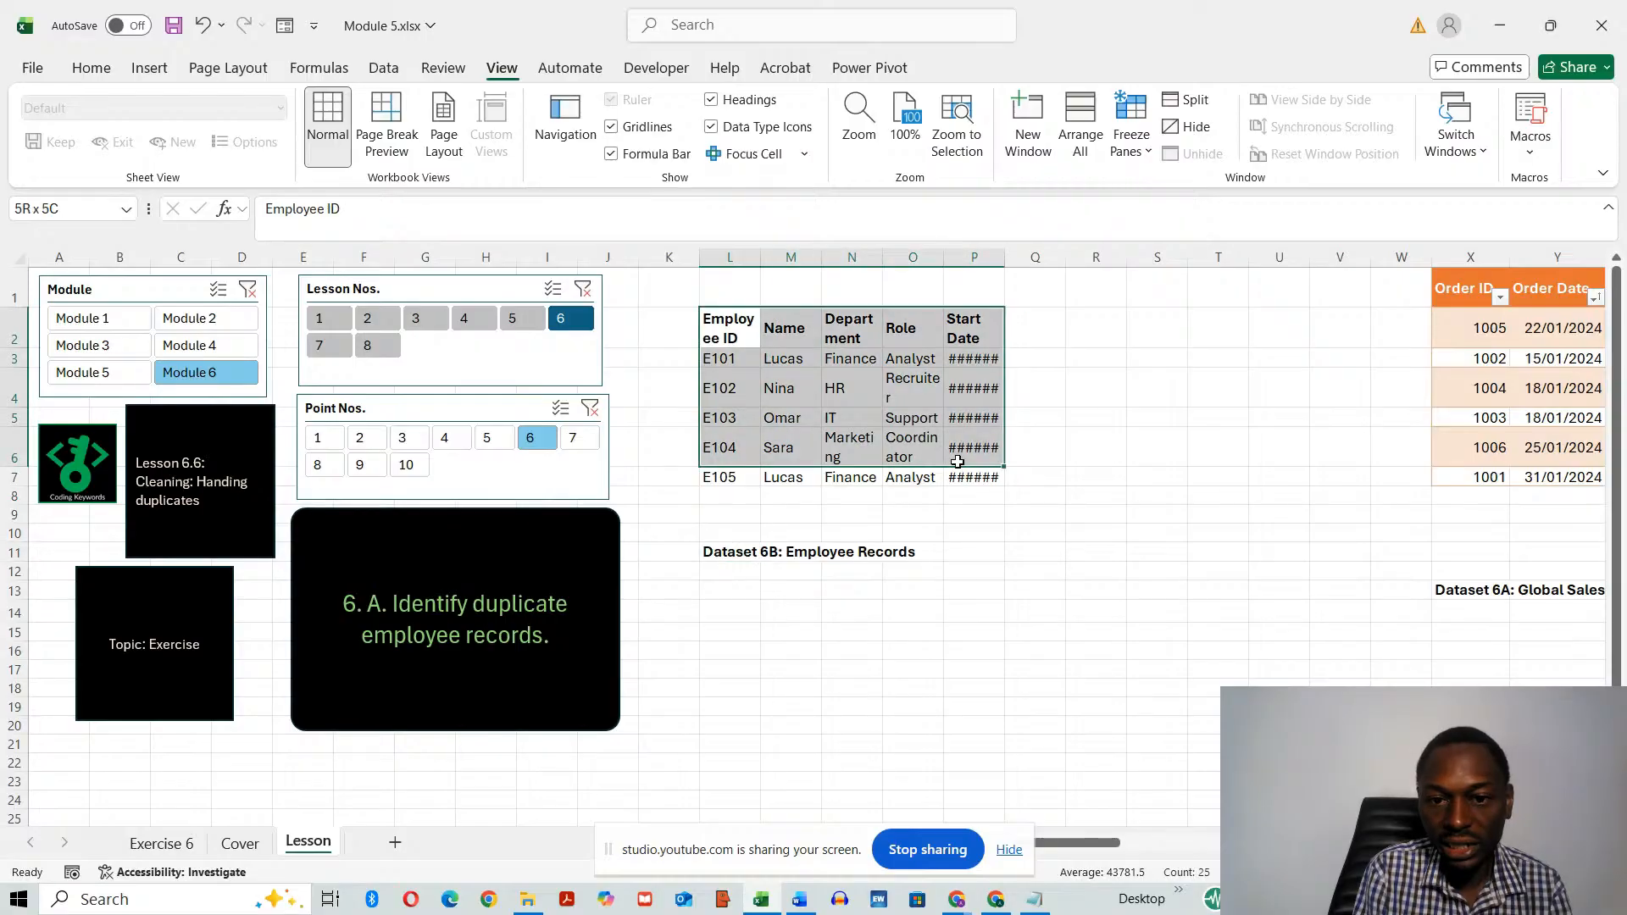
{"action": "left_click_drag", "start_coordinate": [736, 307], "coordinate": [741, 295]}
{"action": "left_click", "coordinate": [988, 573]}
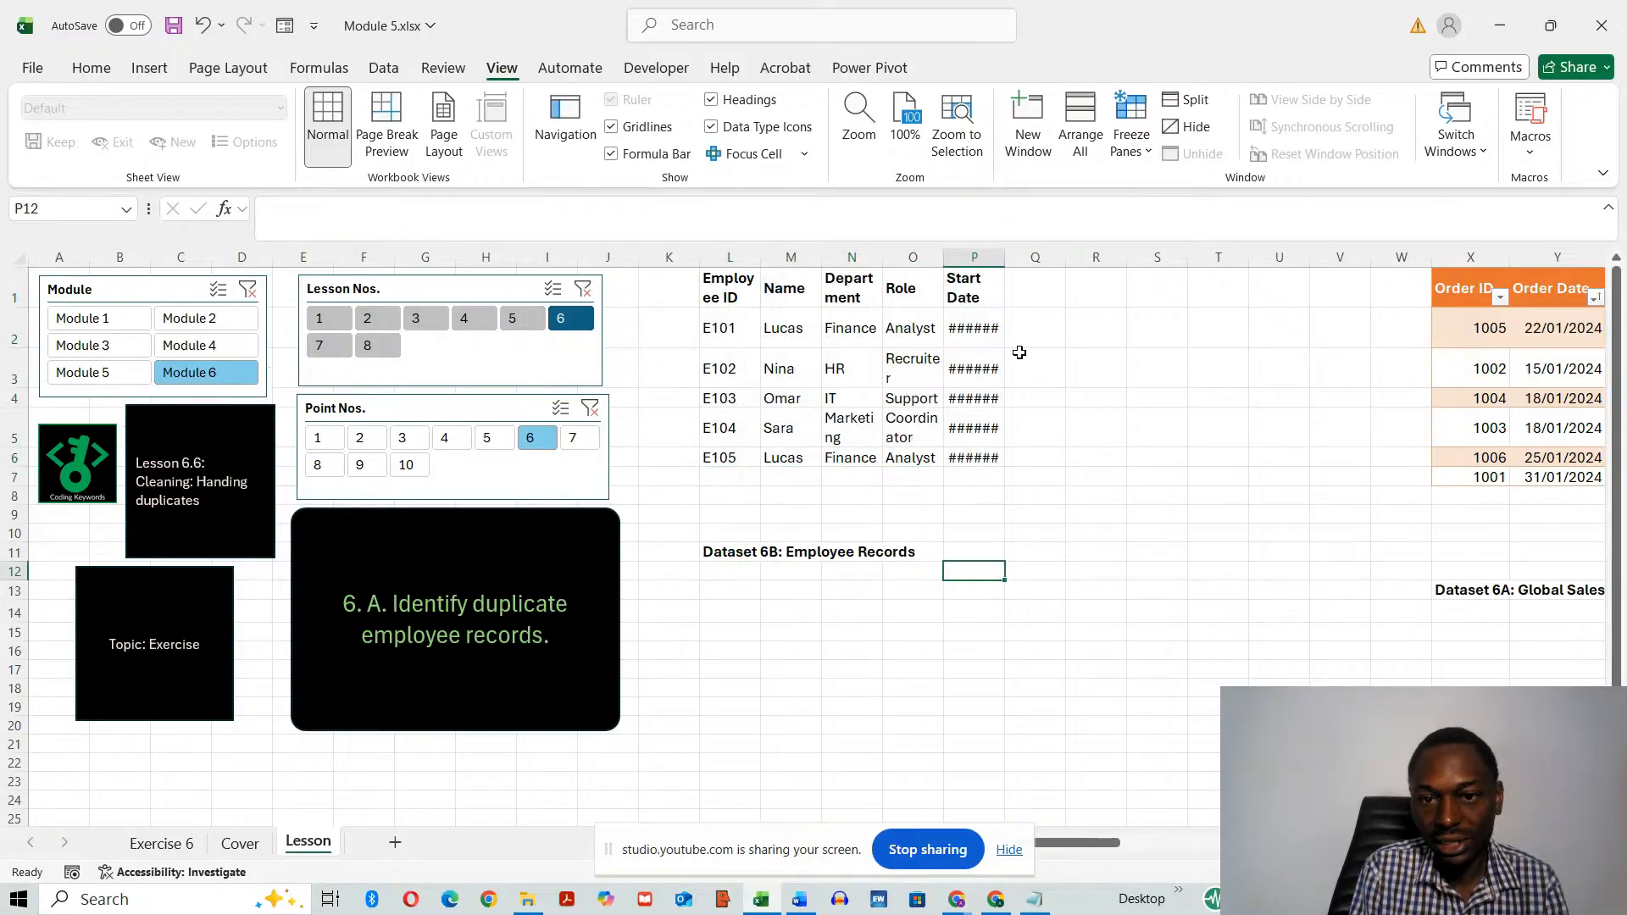
- Autofit the employee table's Start Date and Name columns to their contents
{"action": "double_click", "coordinate": [1006, 257]}
{"action": "left_click_drag", "start_coordinate": [945, 256], "coordinate": [942, 257]}
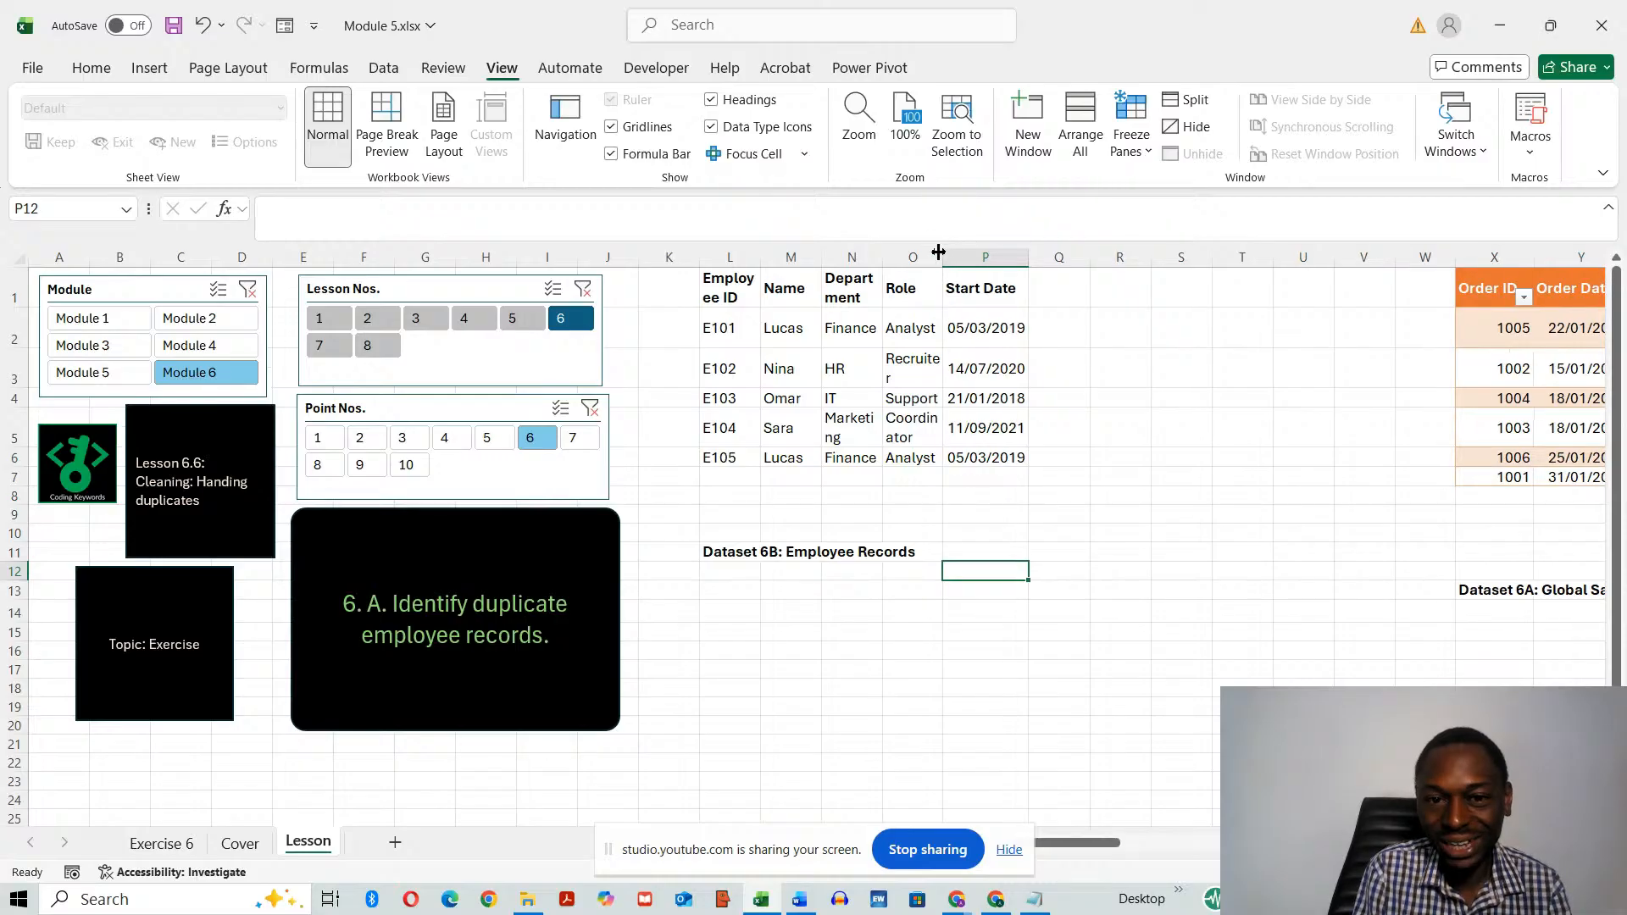
{"action": "double_click", "coordinate": [829, 252]}
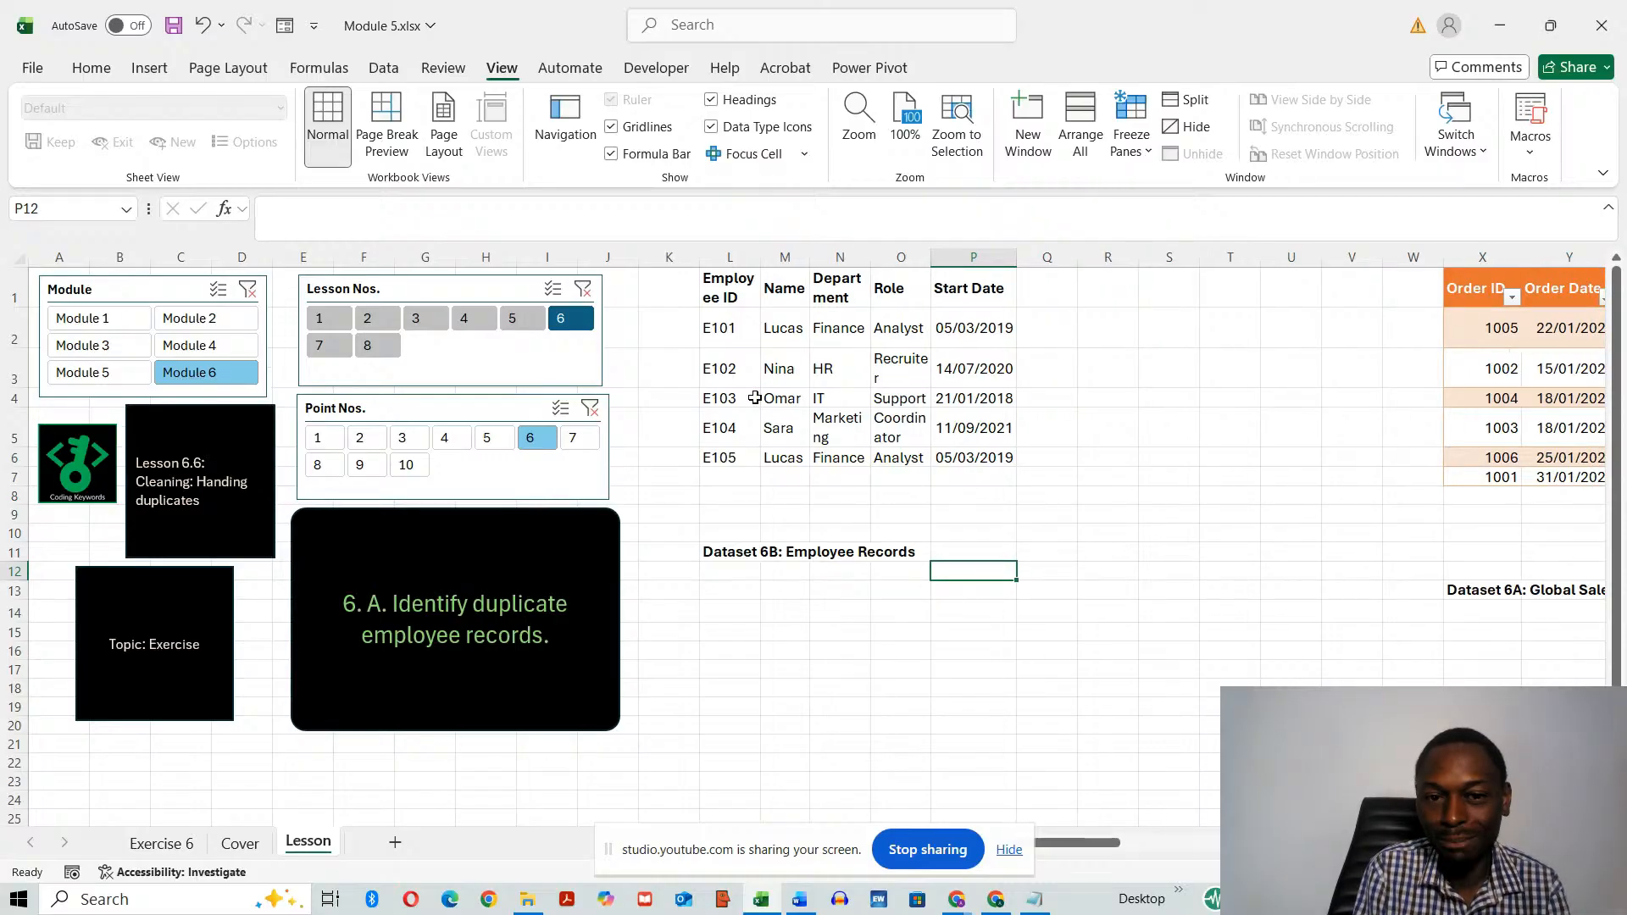
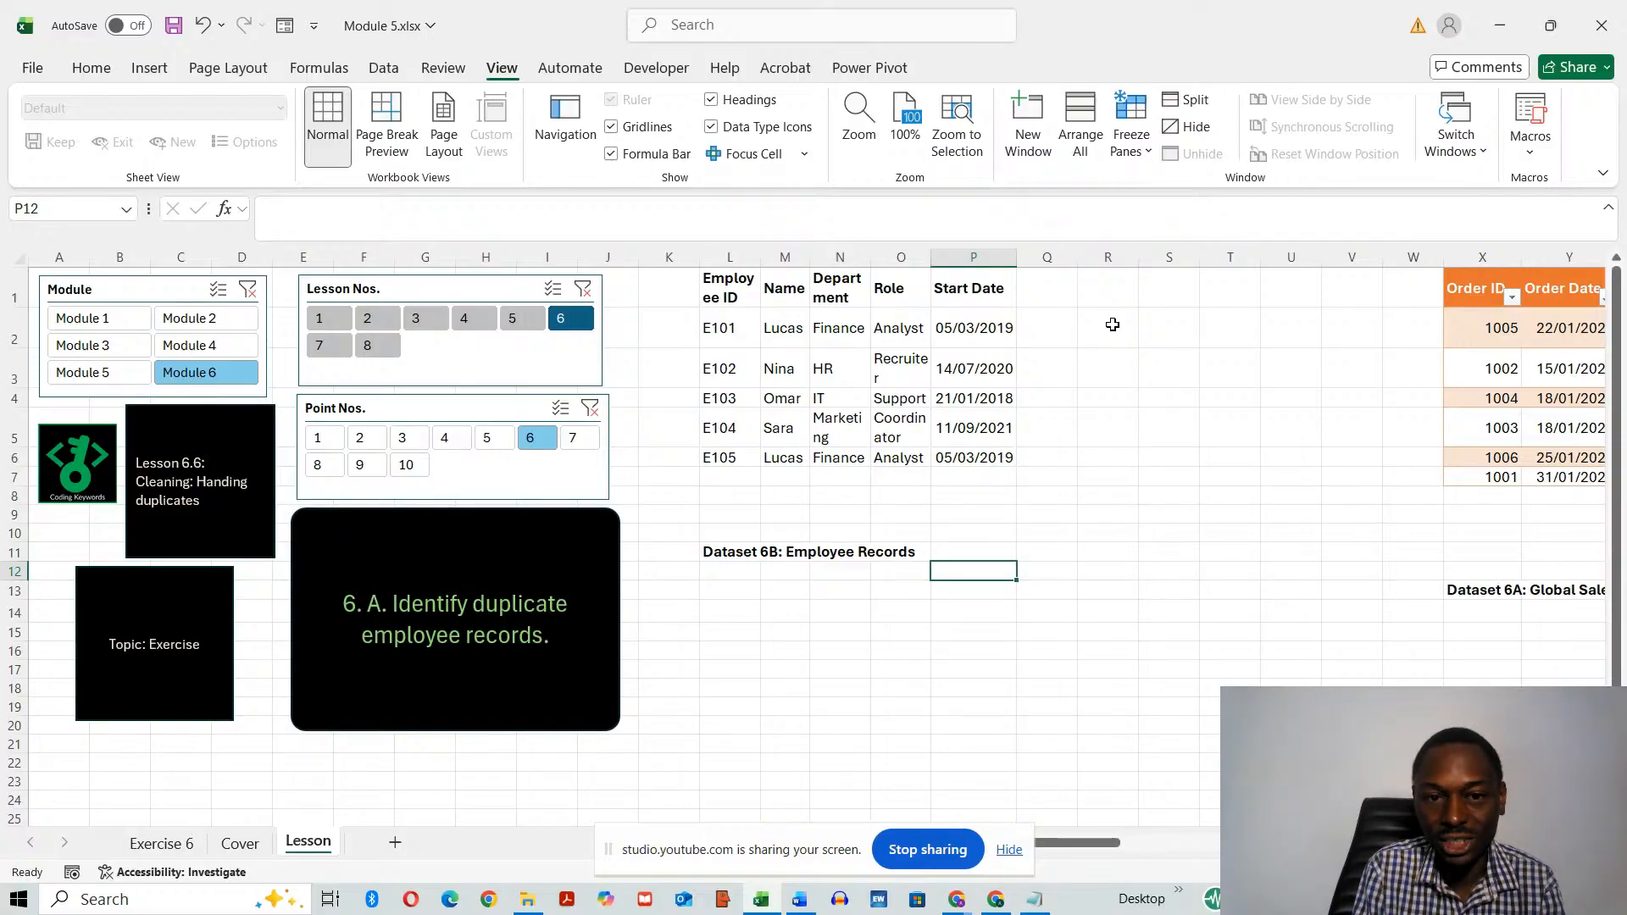
- Show Lesson 6.6 exercise points 7, 8 and 9 one after another, ending on Compare results
{"action": "left_click", "coordinate": [572, 438]}
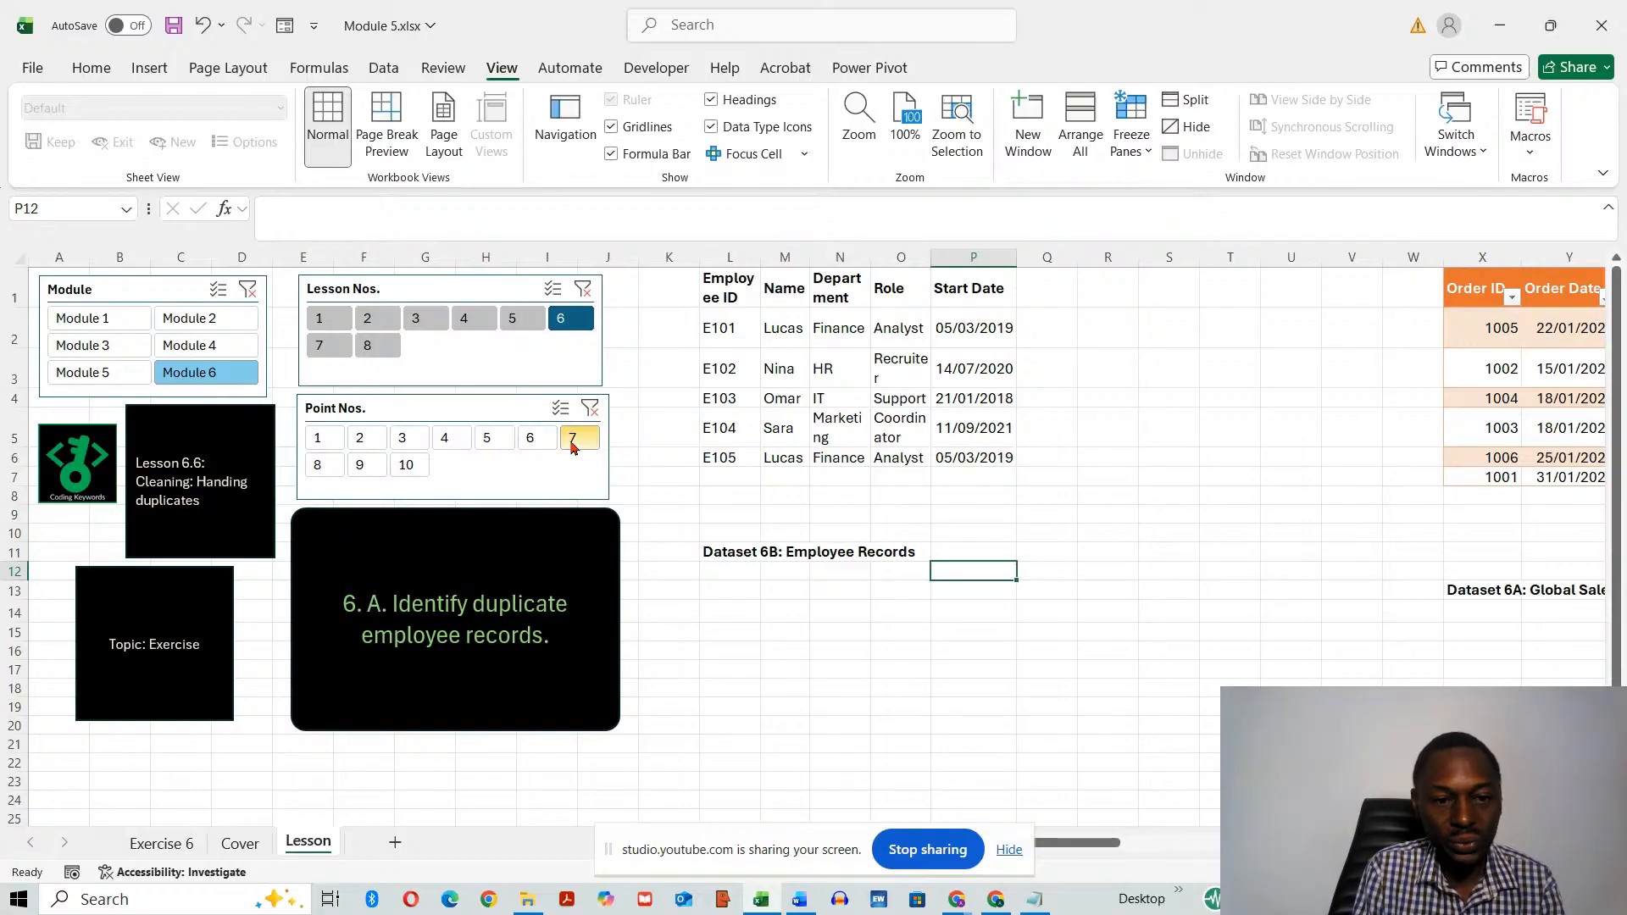
{"action": "left_click", "coordinate": [326, 468]}
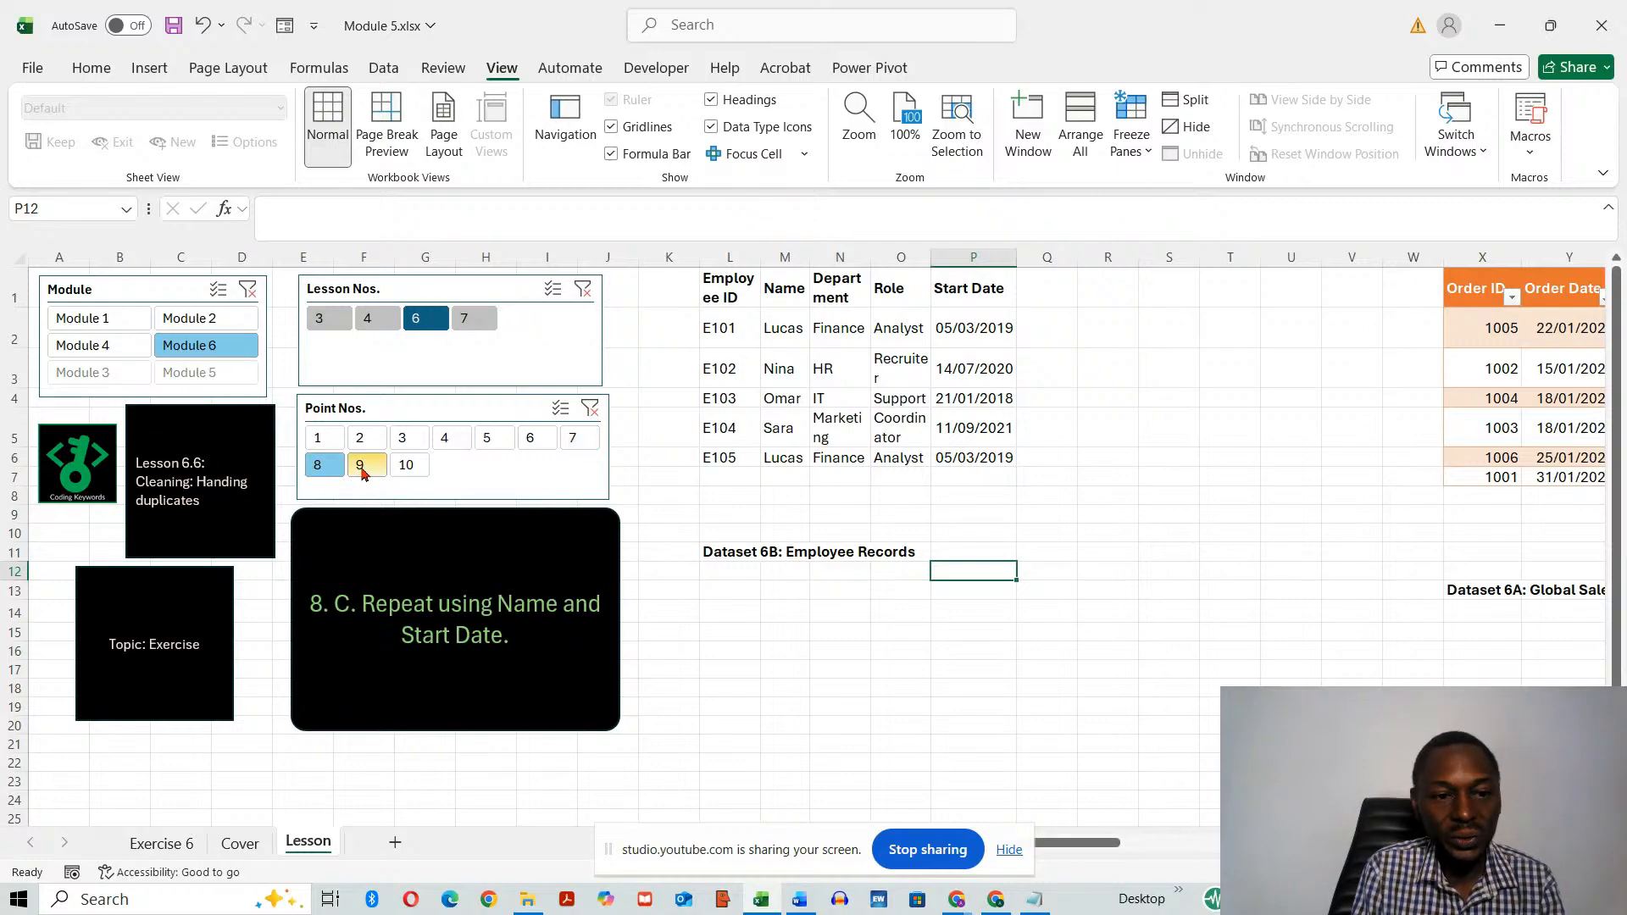
{"action": "left_click", "coordinate": [362, 468]}
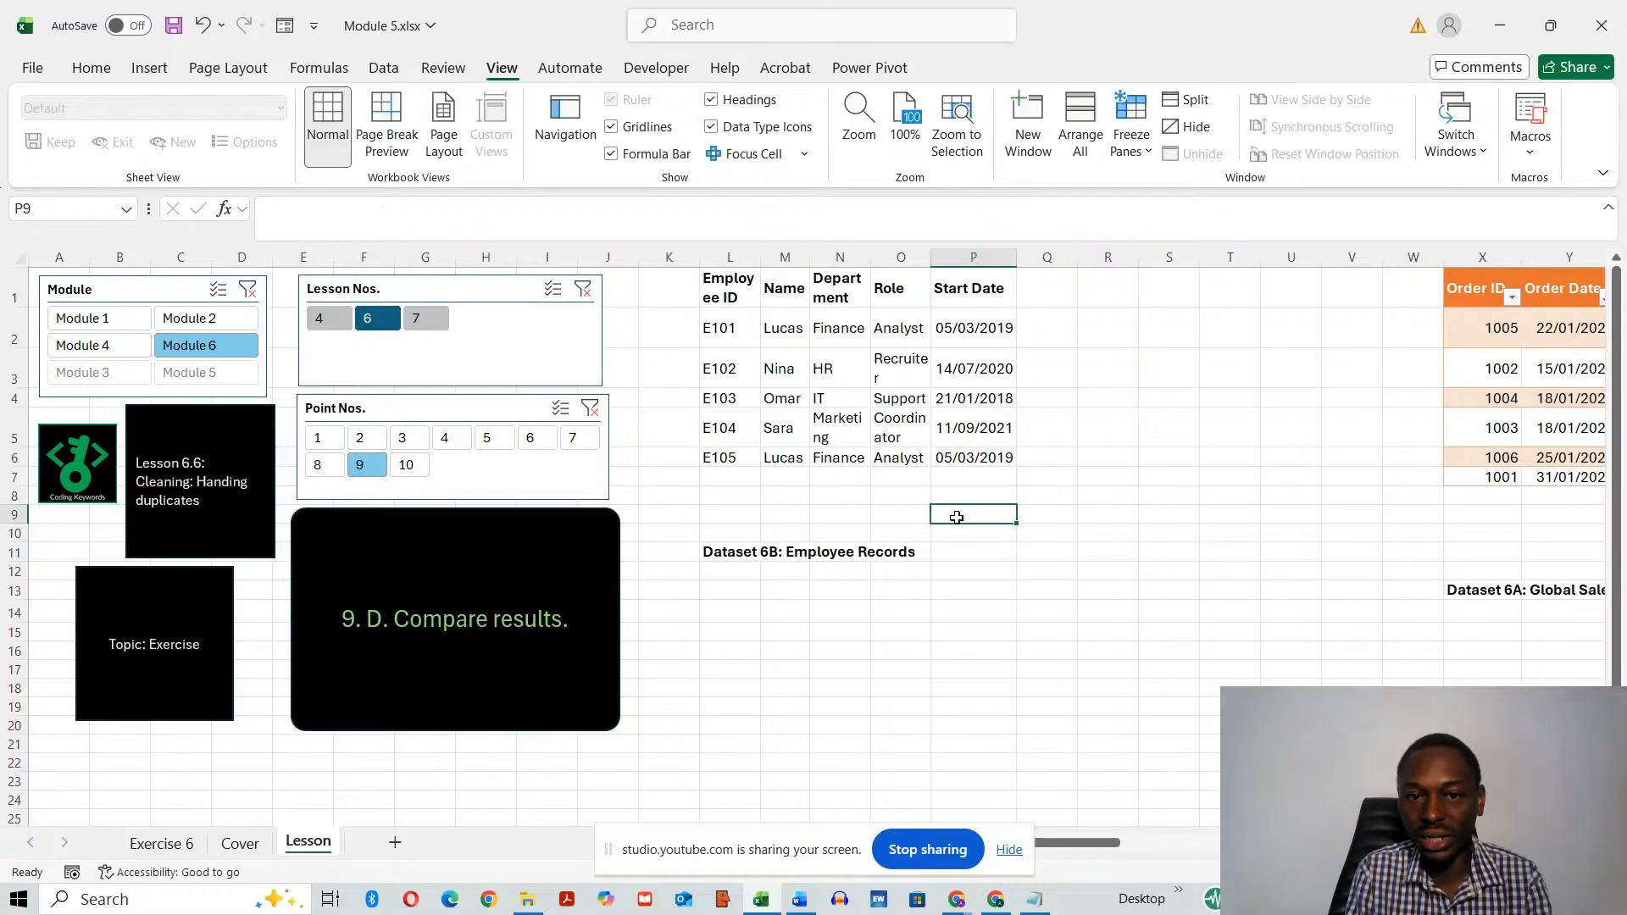
- Duplicate the employee table with its headers to cell R1, and autofit the copy's Start Date column
{"action": "left_click_drag", "start_coordinate": [730, 284], "coordinate": [992, 460]}
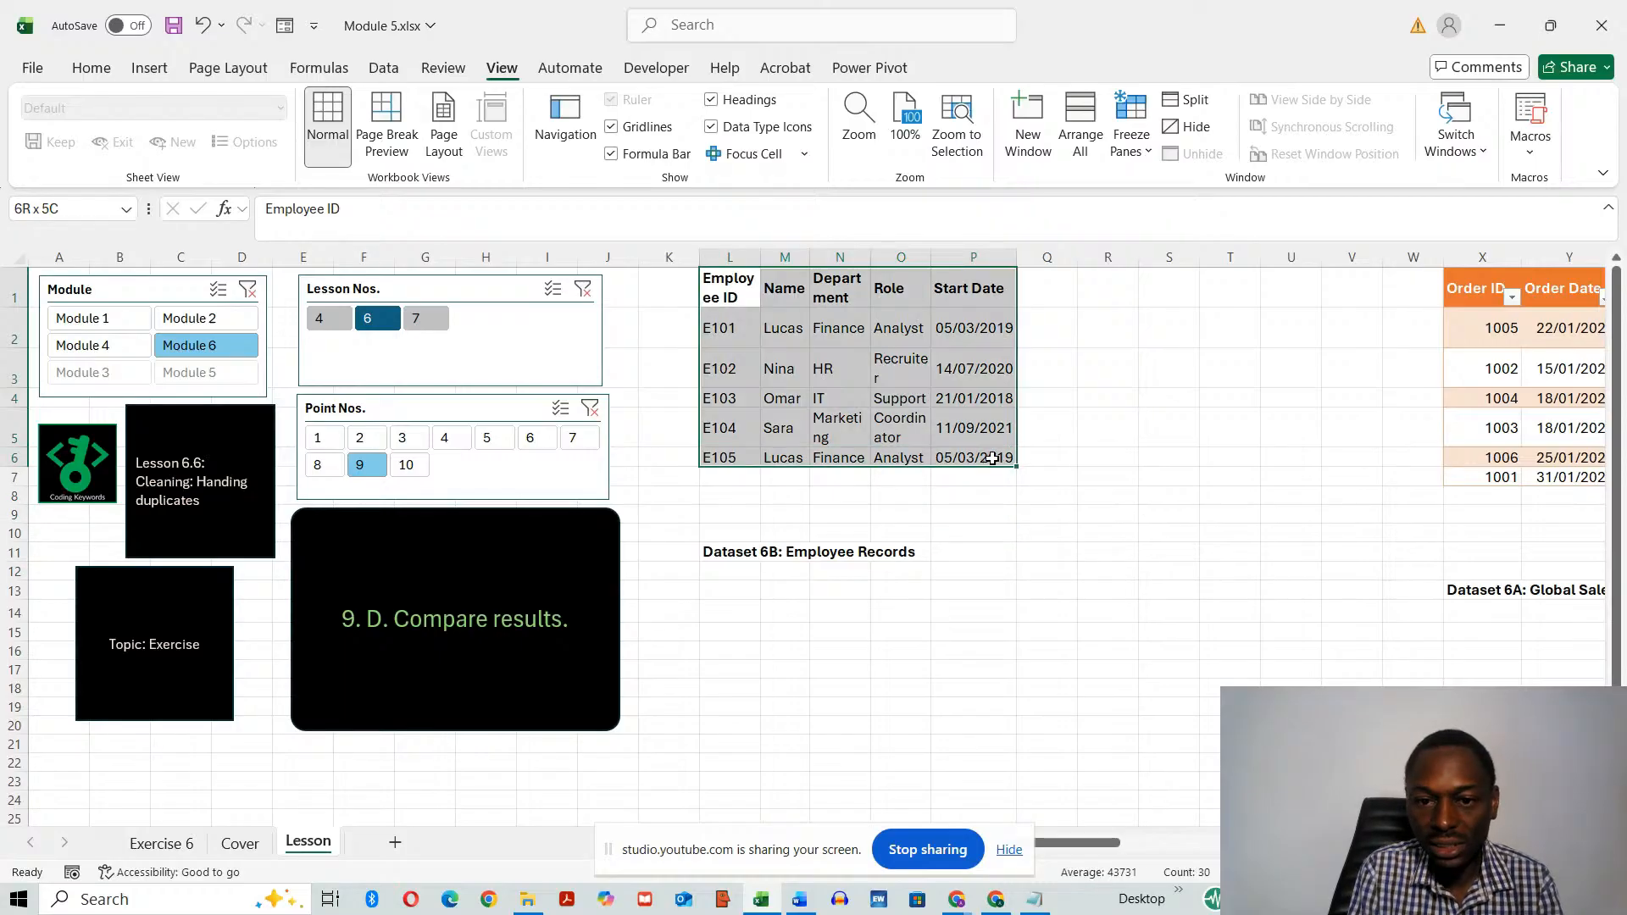
{"action": "key", "text": "ctrl+c"}
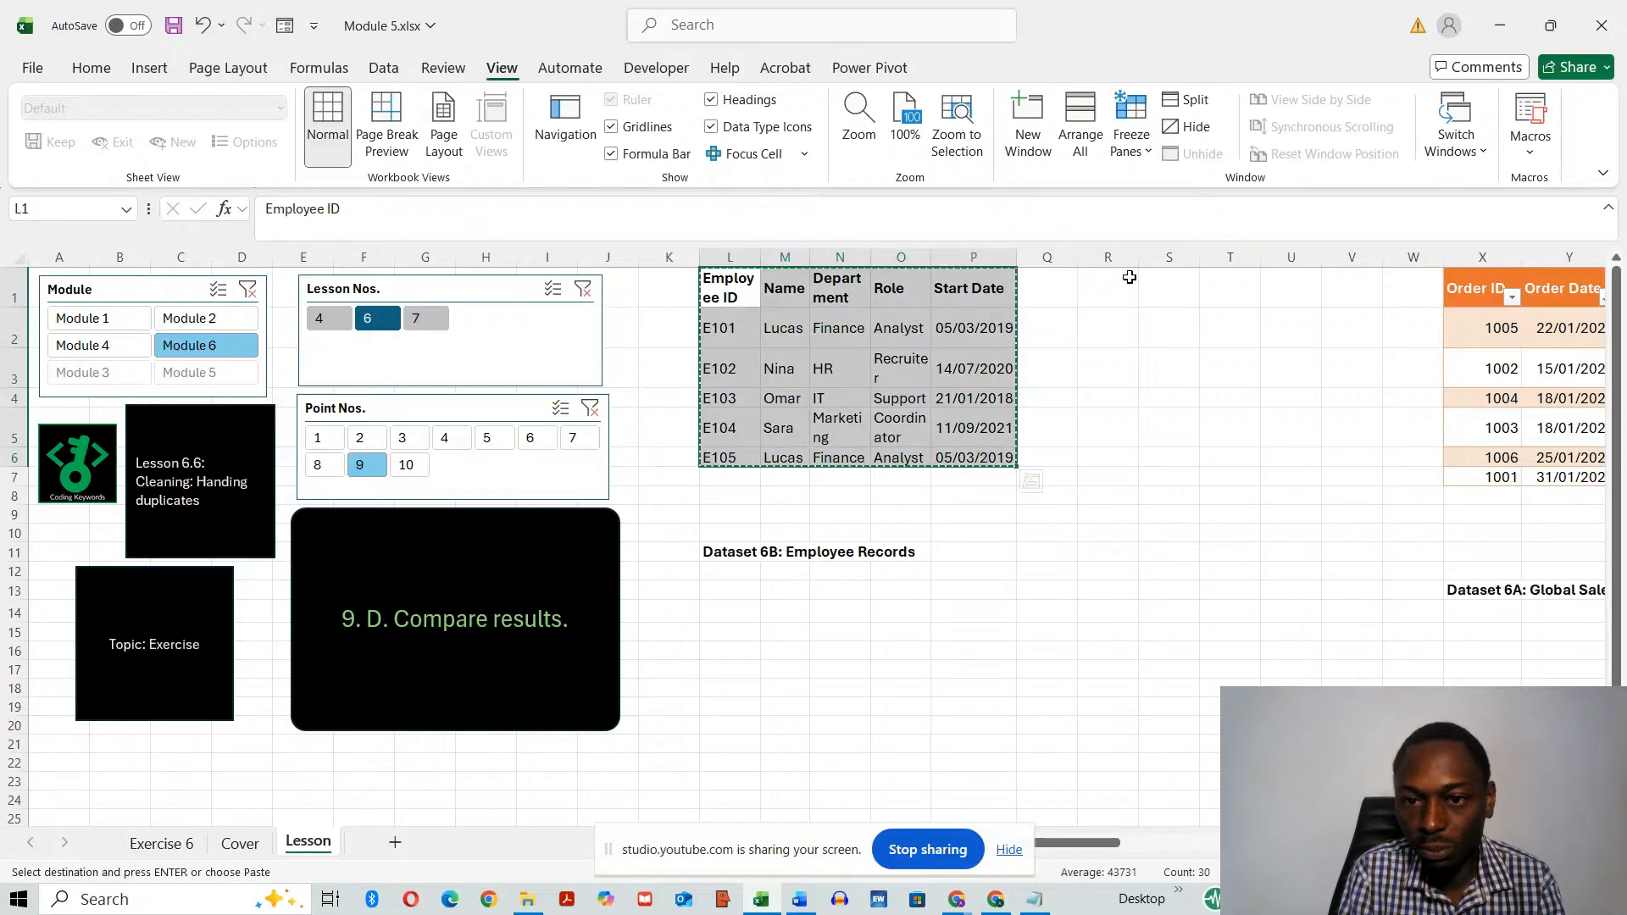
{"action": "left_click", "coordinate": [1129, 277]}
{"action": "key", "text": "ctrl+v"}
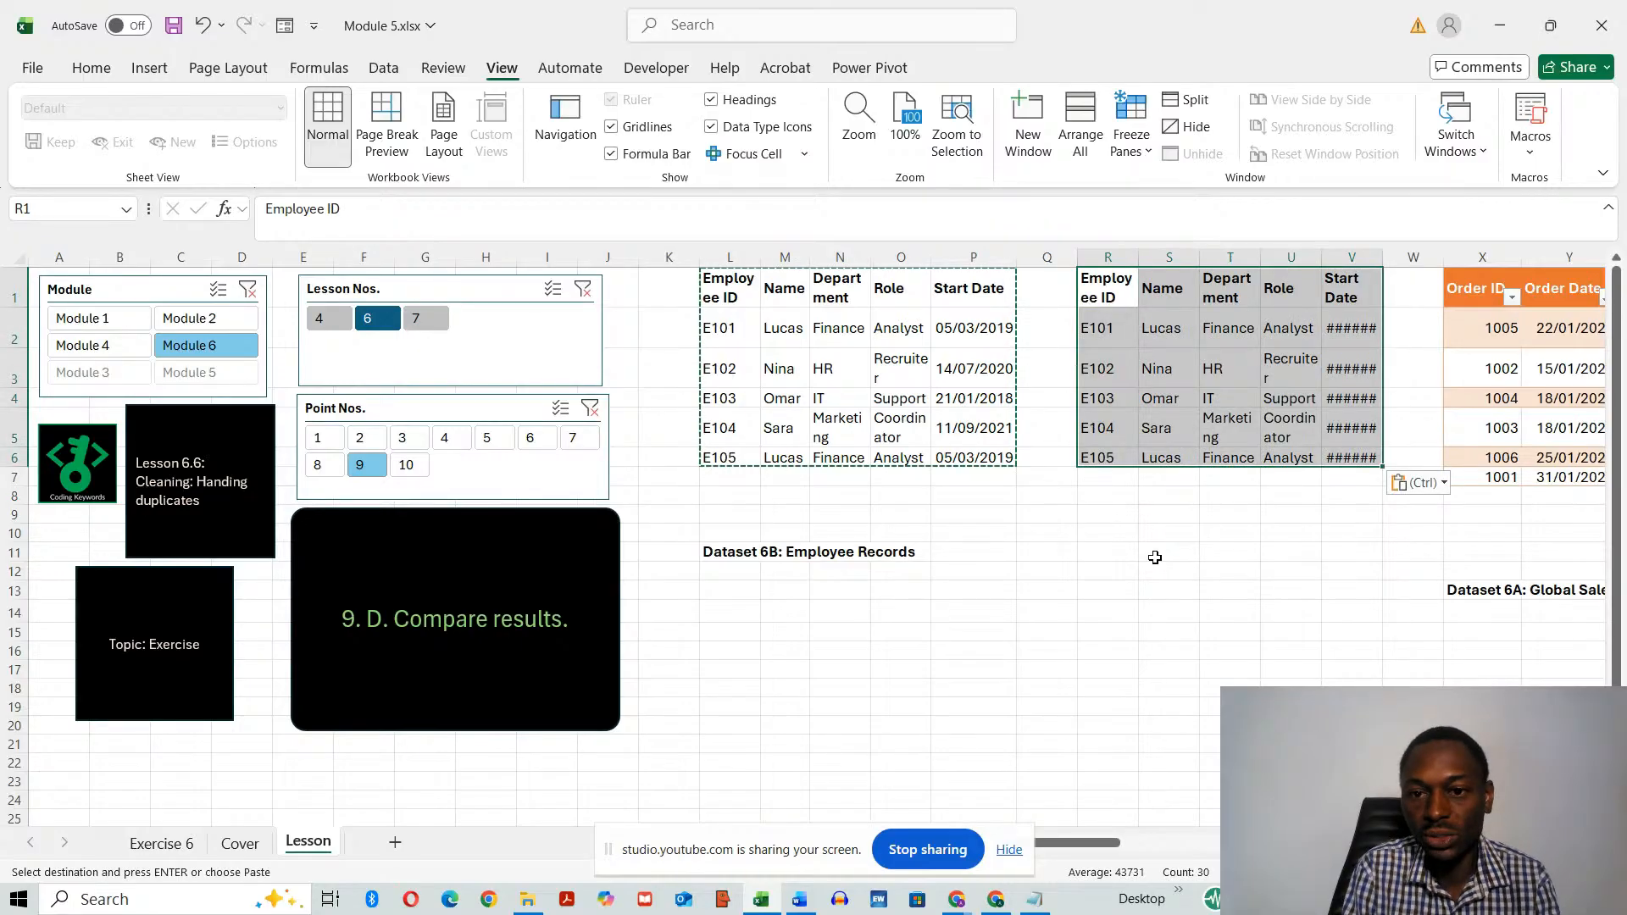
{"action": "left_click", "coordinate": [1156, 557]}
{"action": "key", "text": "Escape"}
{"action": "left_click", "coordinate": [1167, 606]}
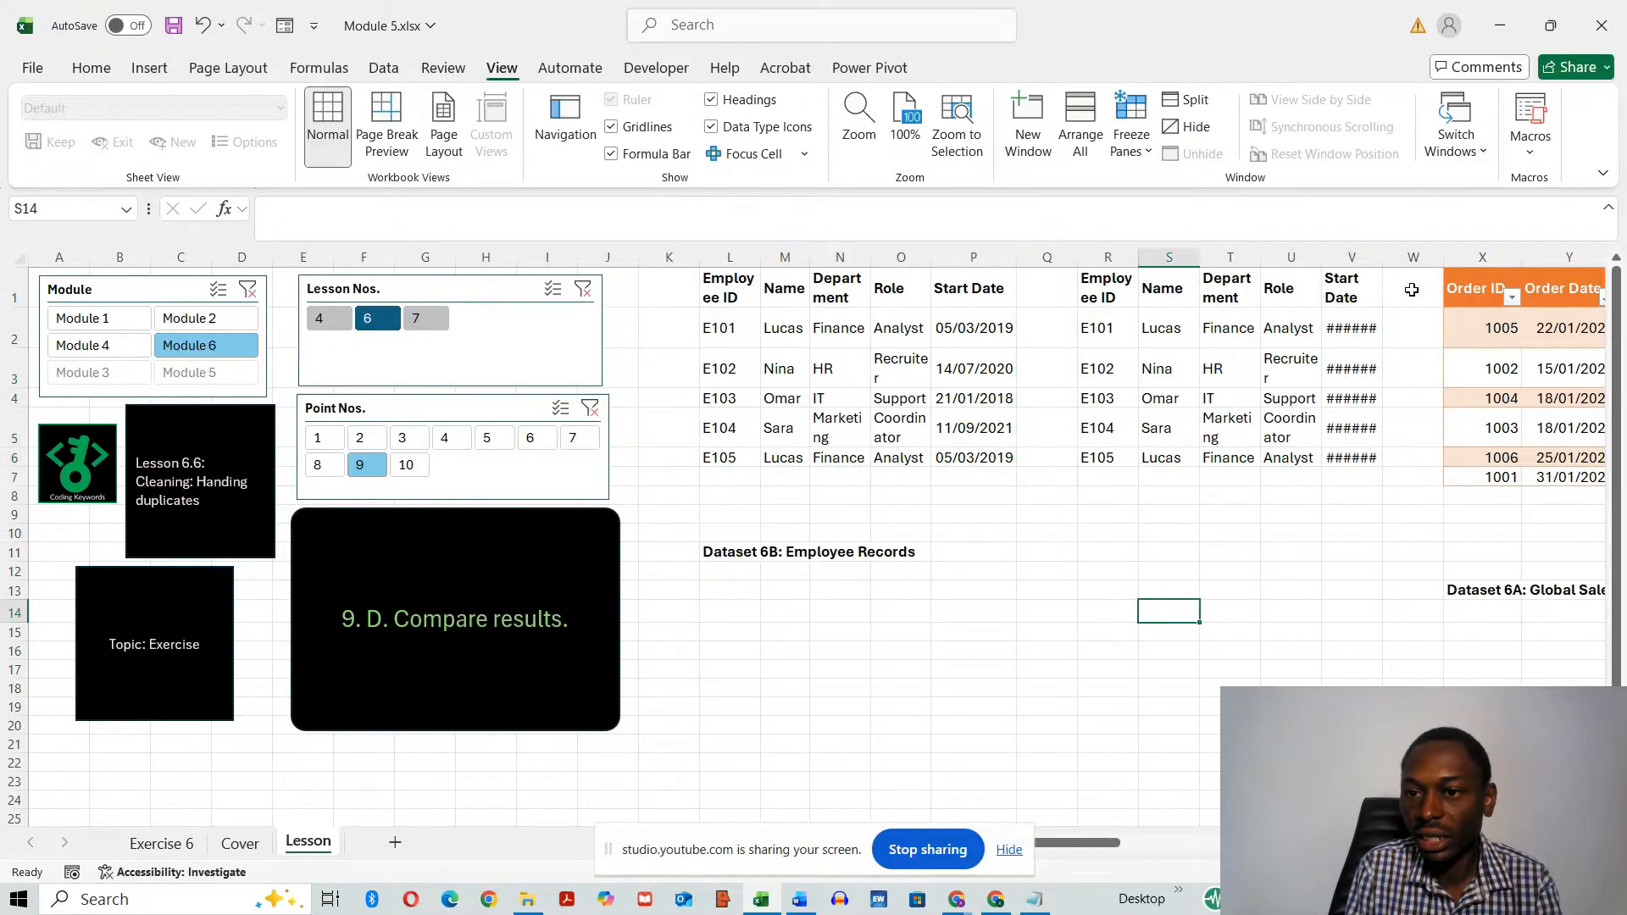
{"action": "double_click", "coordinate": [1382, 256]}
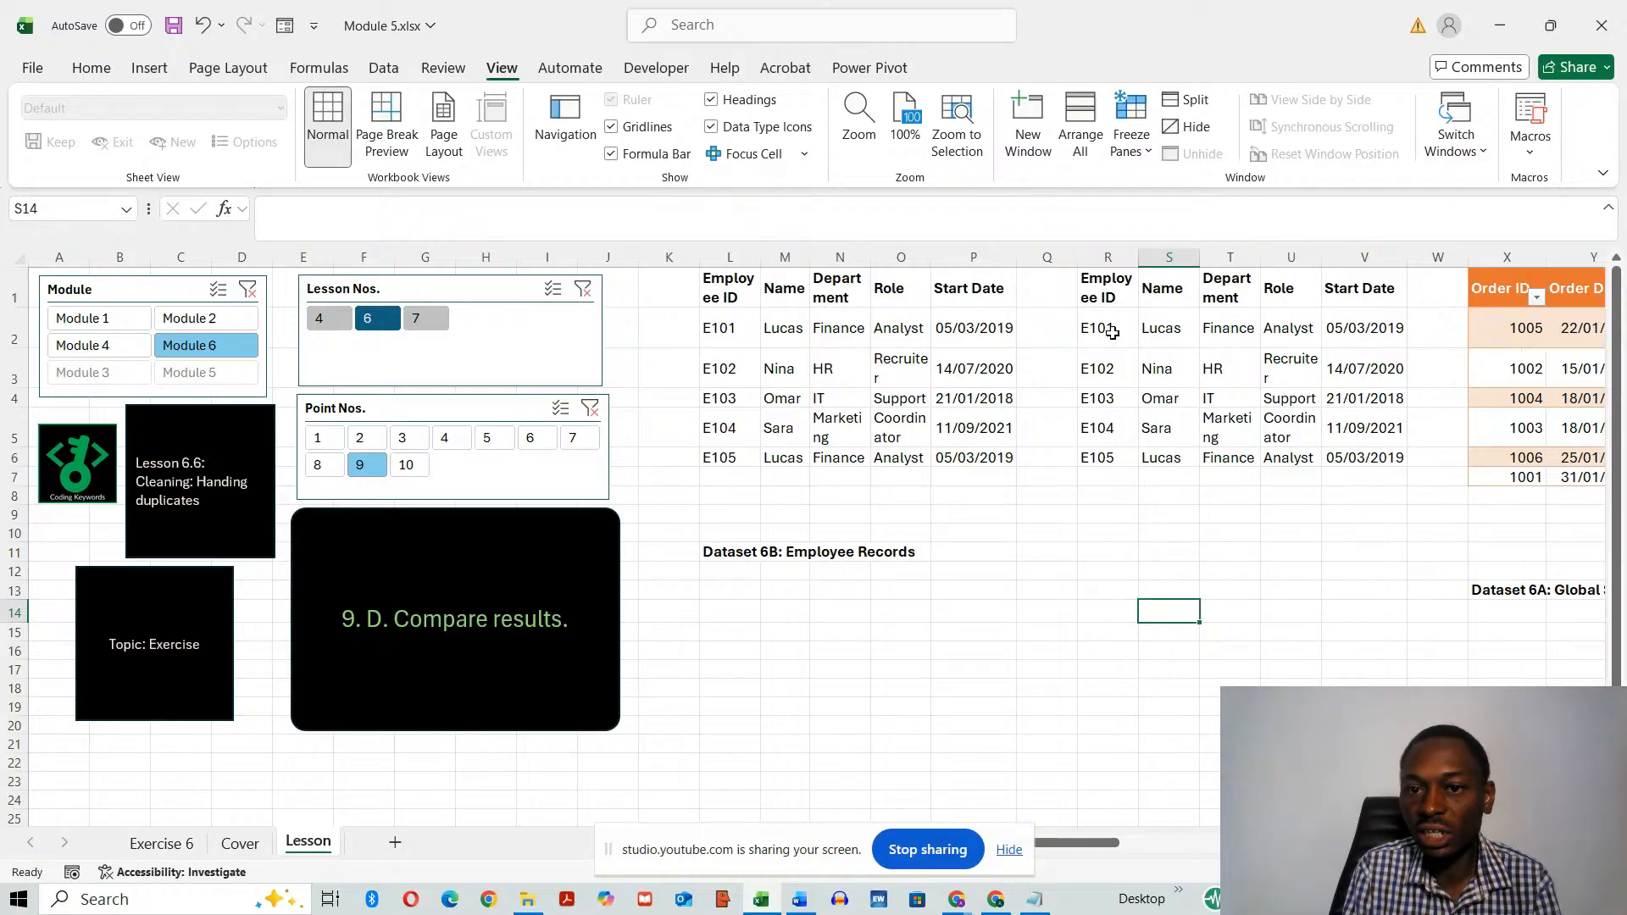
- Highlight duplicate values in the copied employee table R1:V6 with Light Red Fill with Dark Red Text
{"action": "left_click_drag", "start_coordinate": [1111, 290], "coordinate": [1350, 453]}
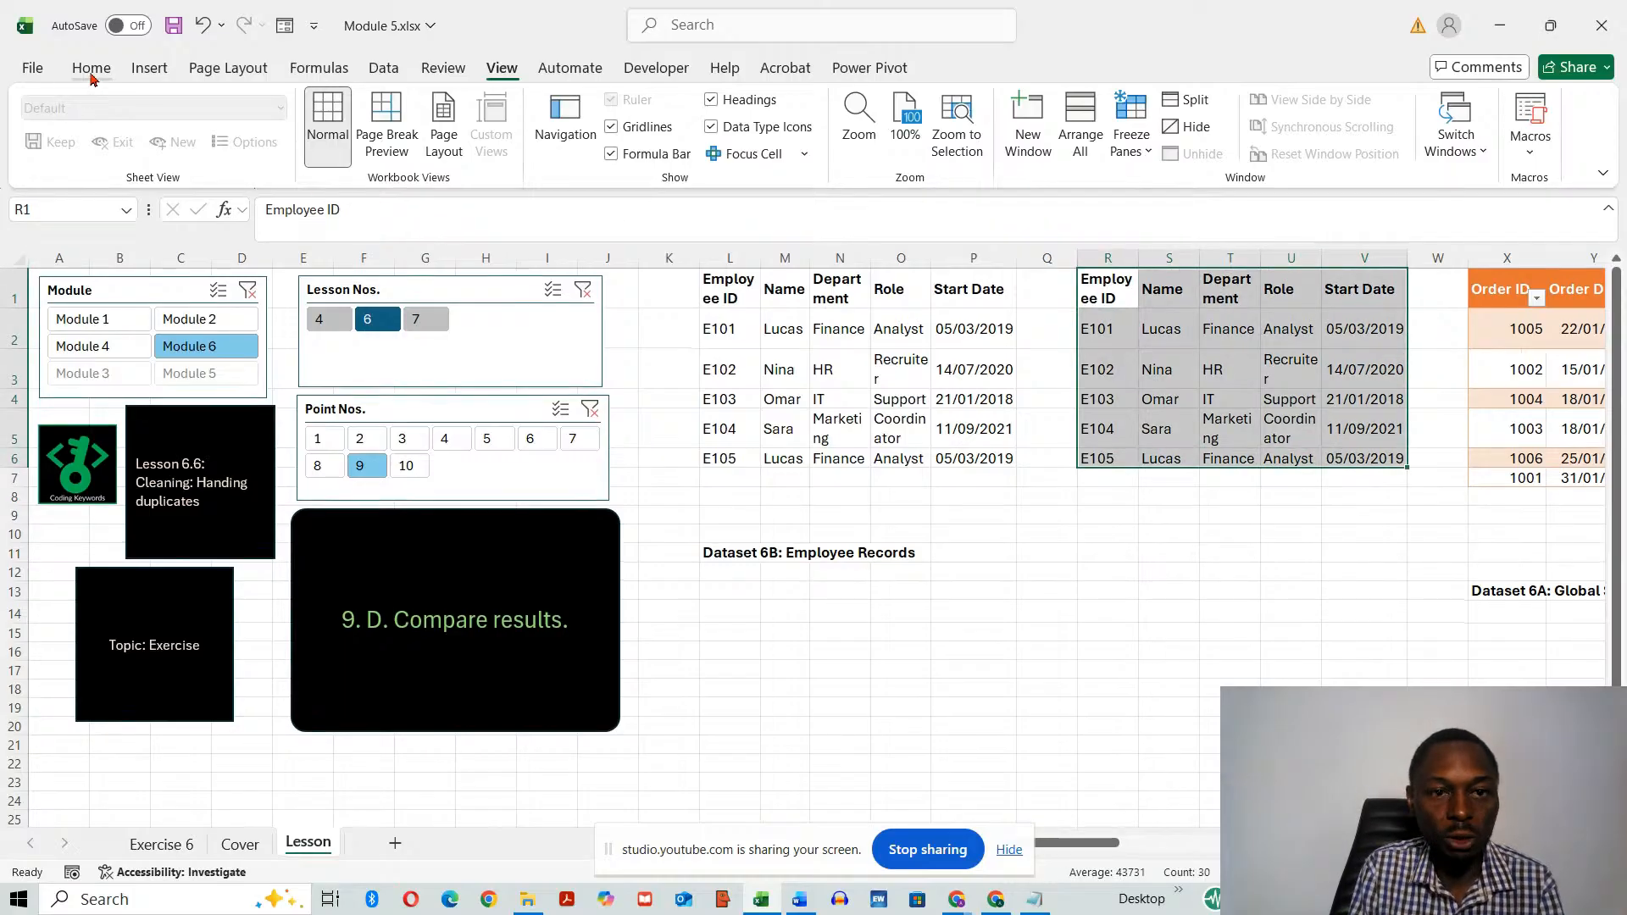
{"action": "left_click", "coordinate": [91, 69]}
{"action": "left_click", "coordinate": [931, 153]}
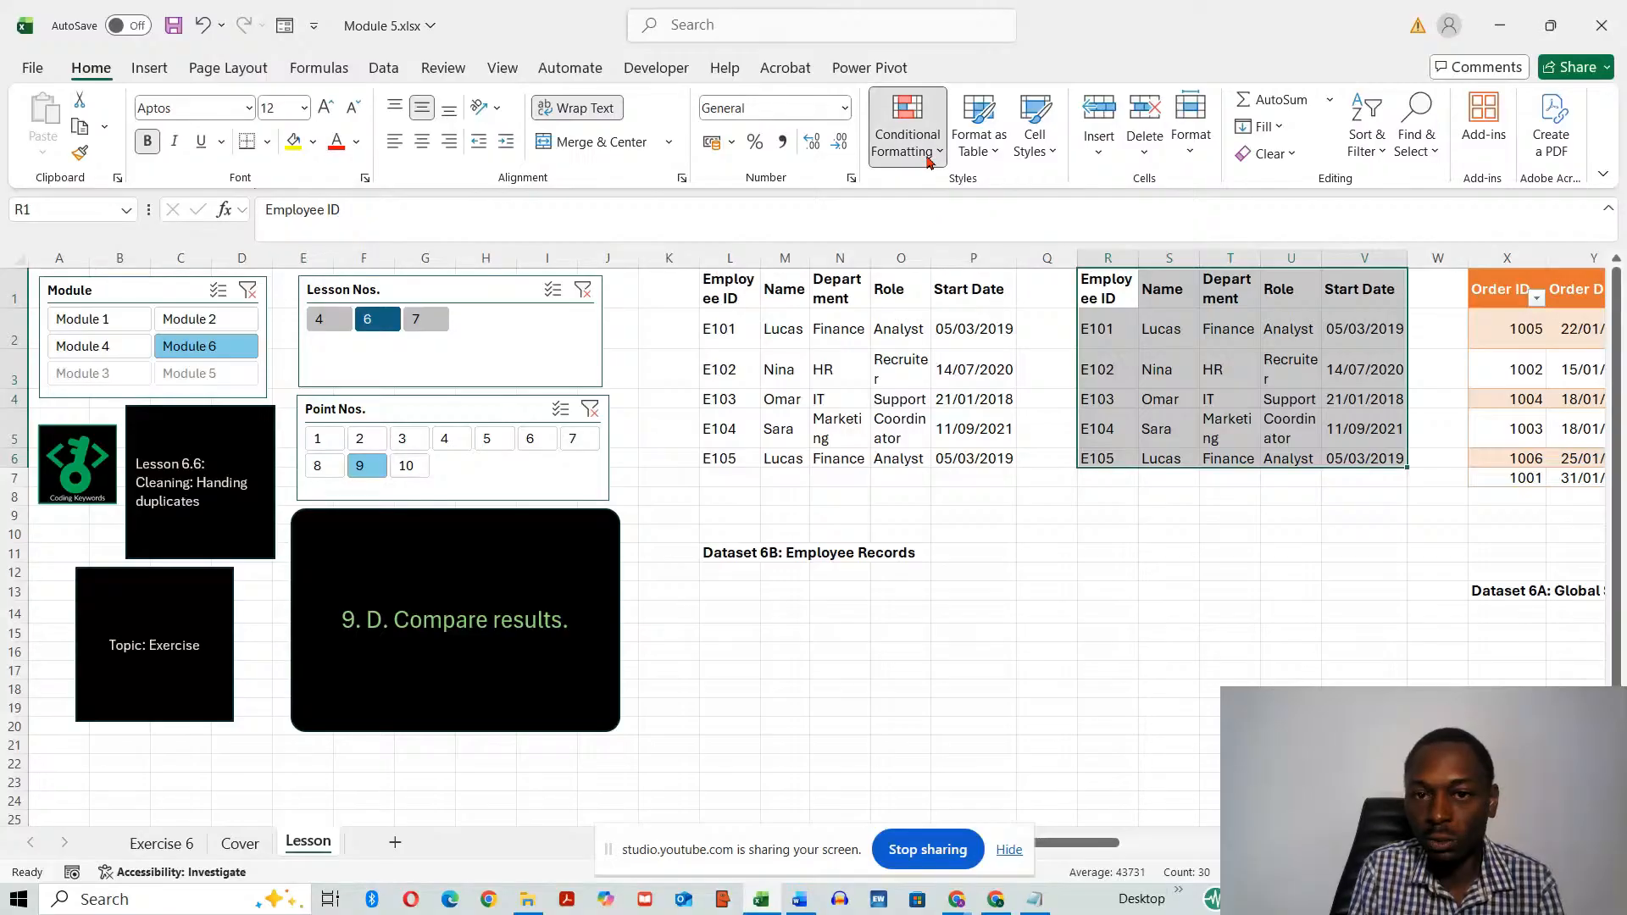
{"action": "mouse_move", "coordinate": [969, 200]}
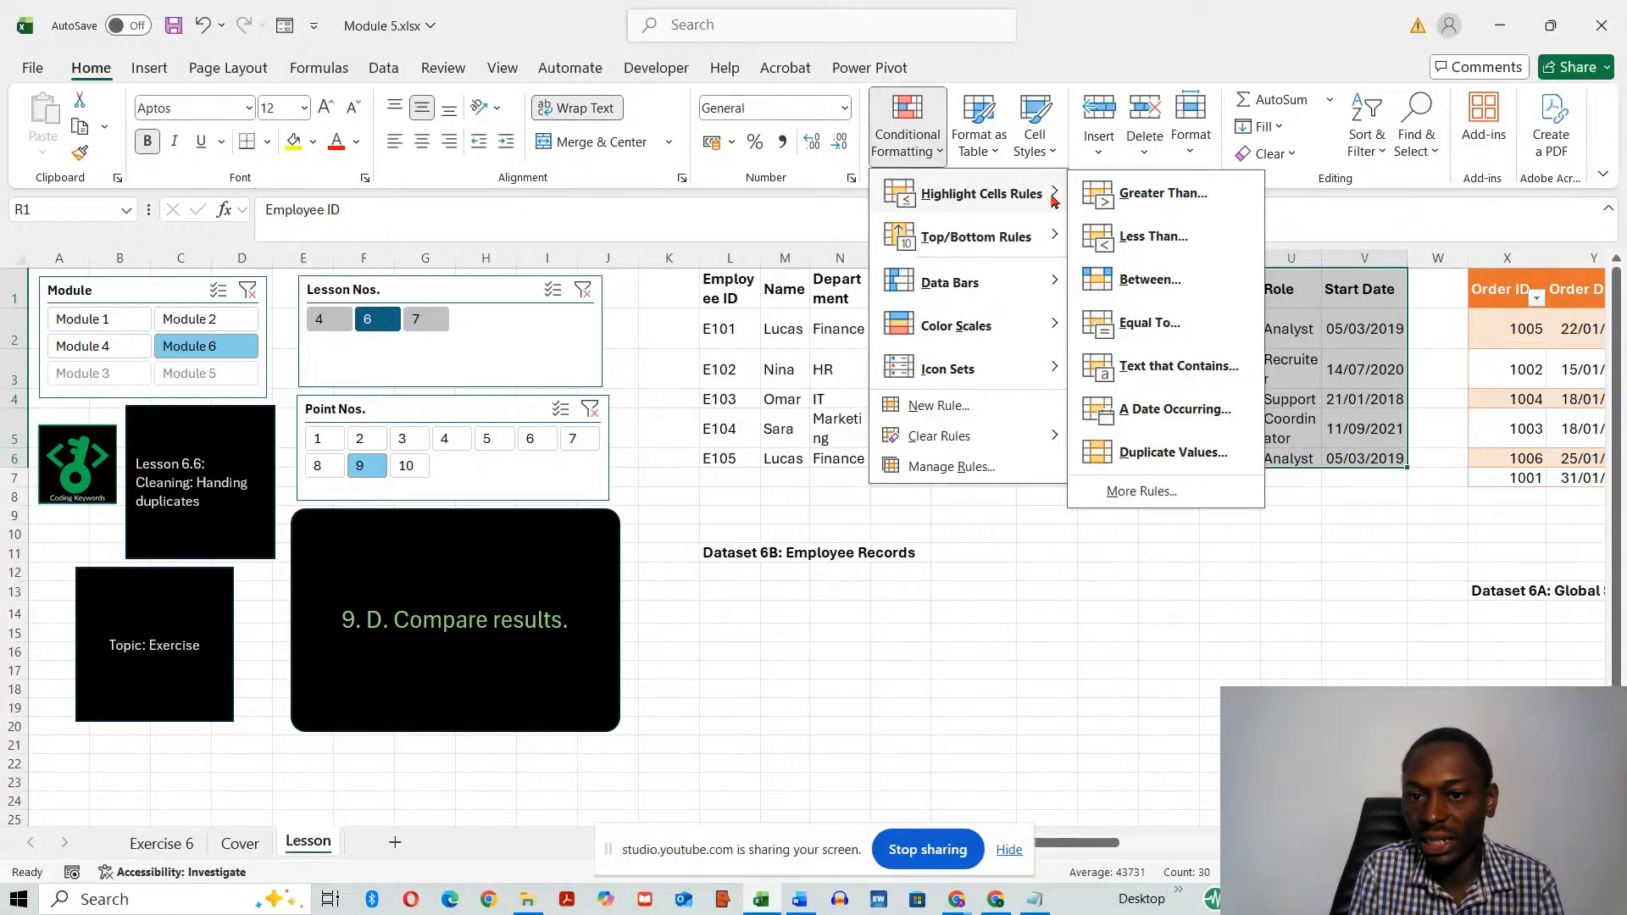
{"action": "left_click", "coordinate": [1144, 454]}
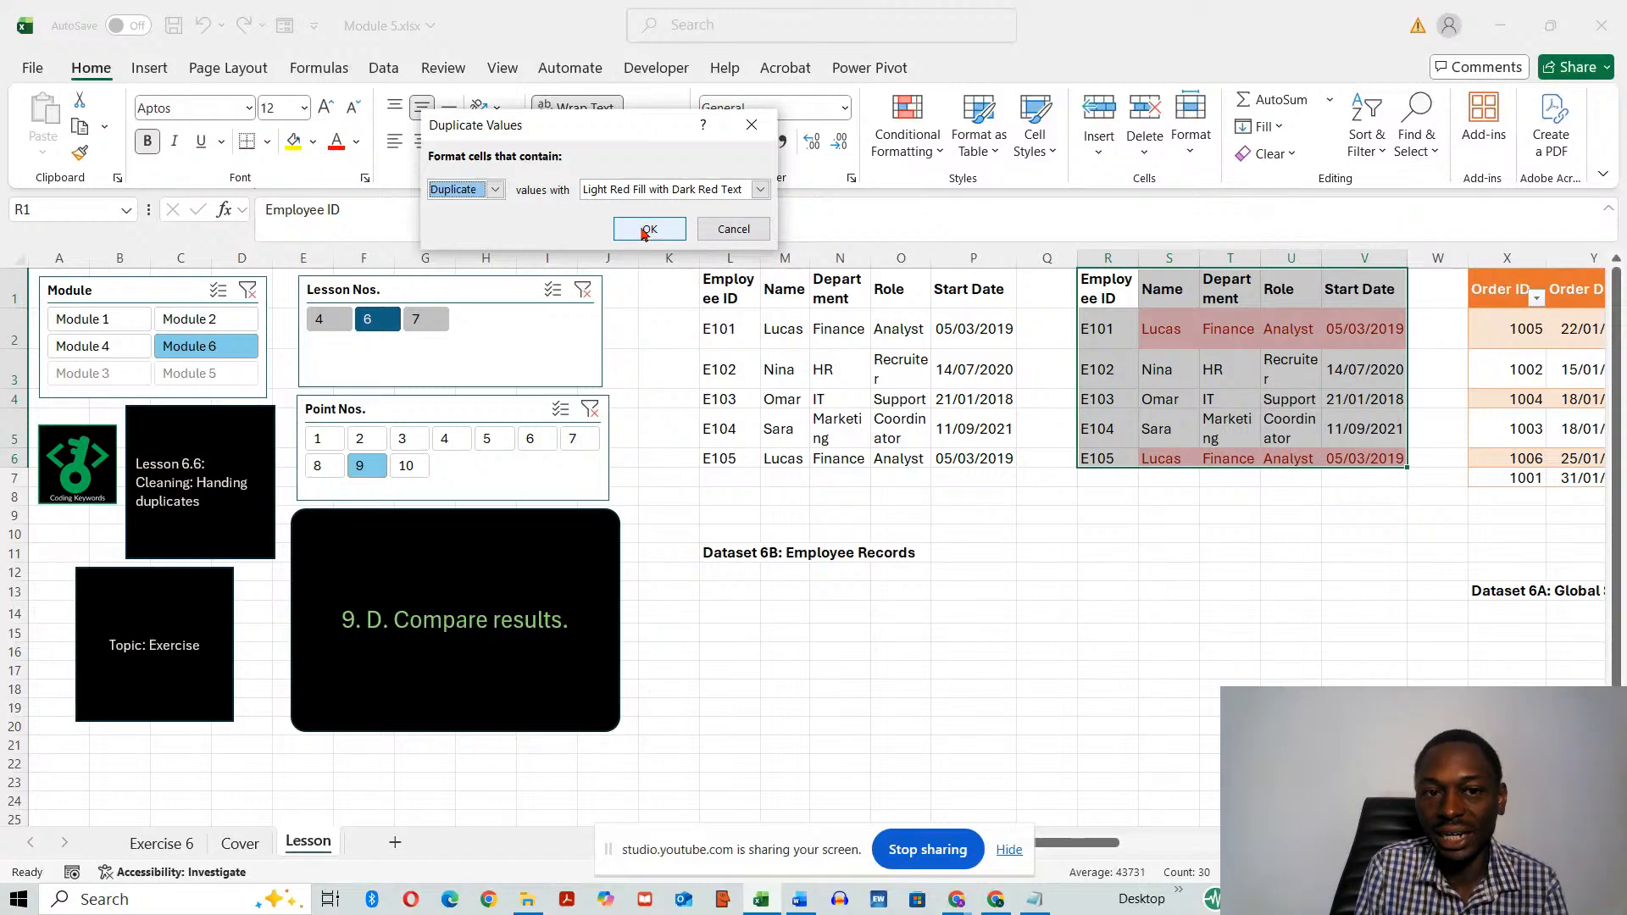
{"action": "left_click", "coordinate": [650, 229]}
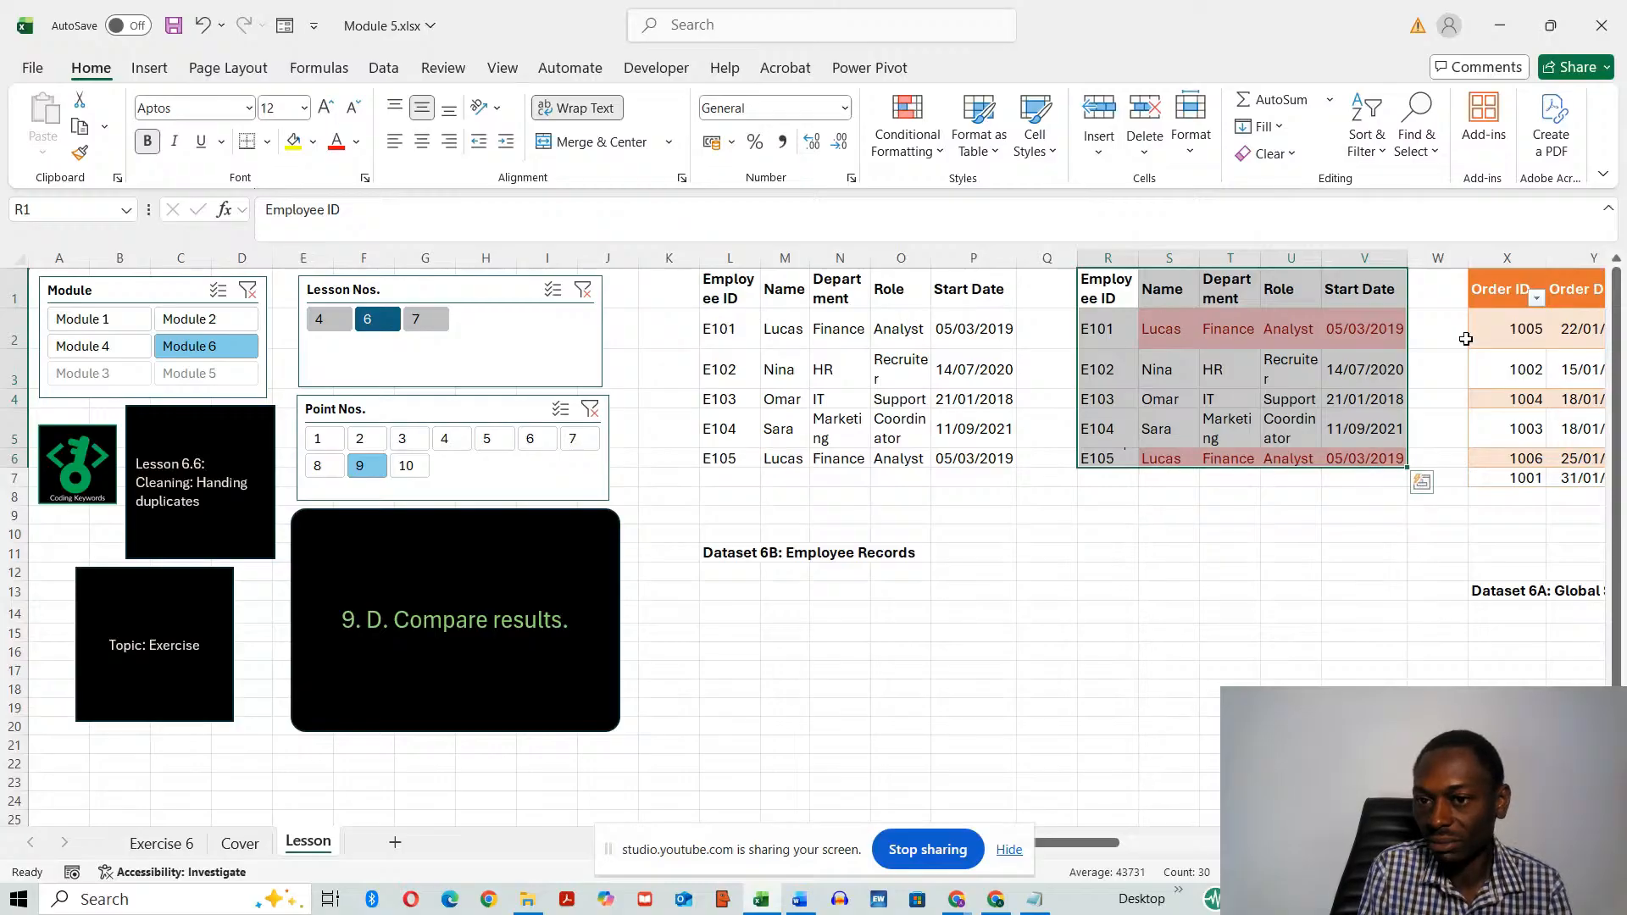
{"action": "left_click", "coordinate": [1213, 668]}
- Remove duplicates from the copied employee table, comparing Name, Department, Role and Start Date but not Employee ID
{"action": "left_click_drag", "start_coordinate": [1095, 289], "coordinate": [1348, 458]}
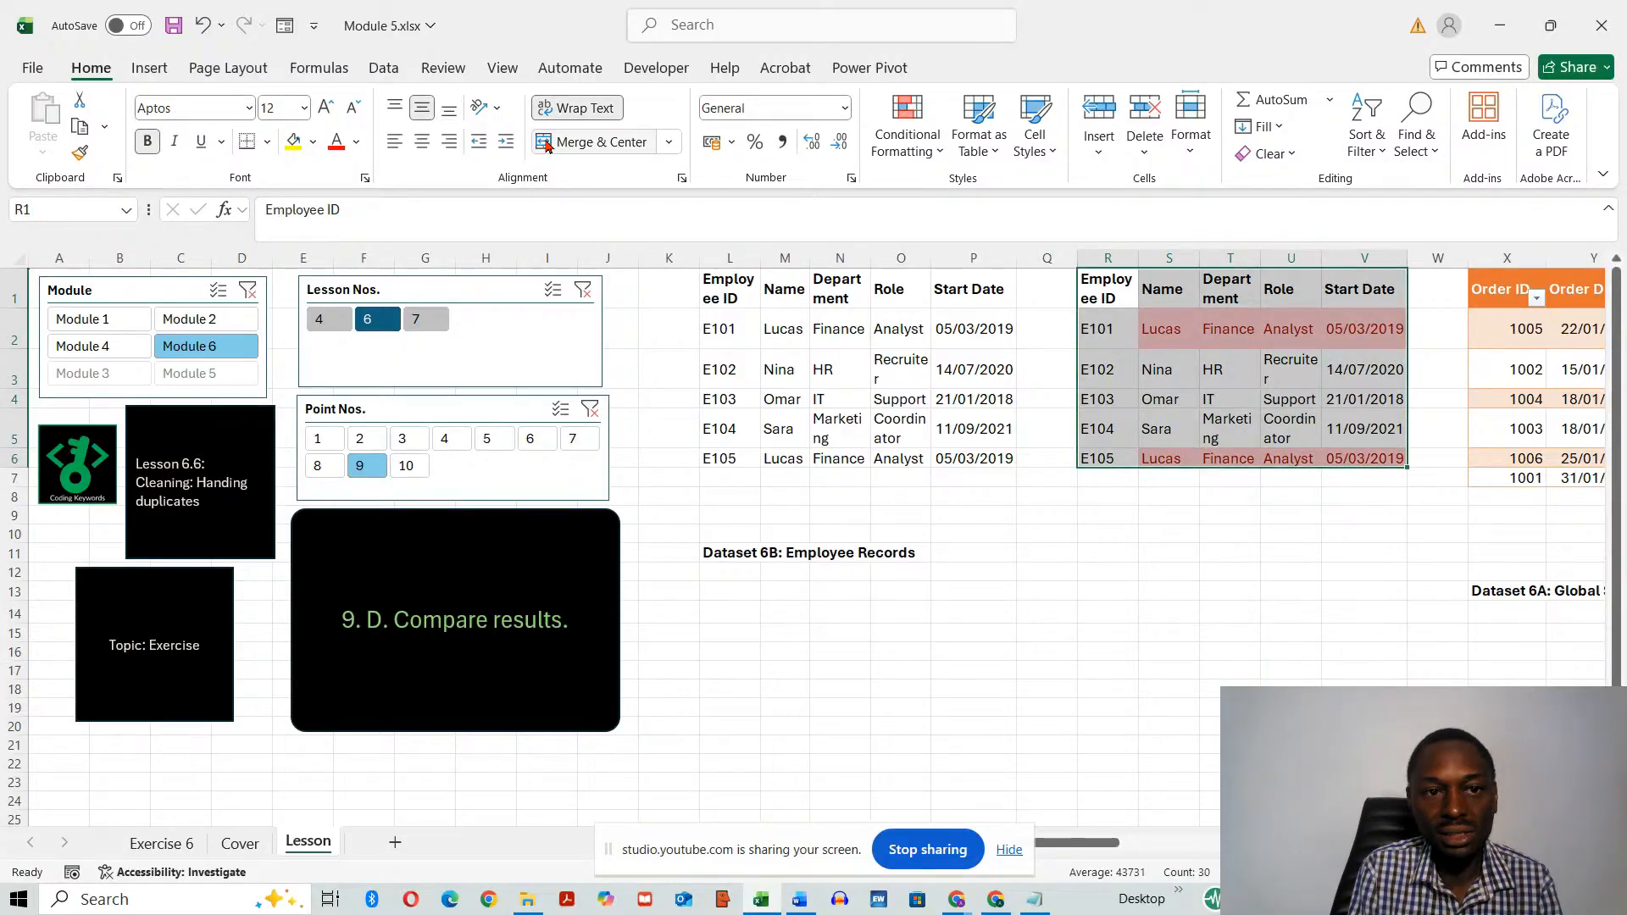
{"action": "left_click", "coordinate": [381, 73]}
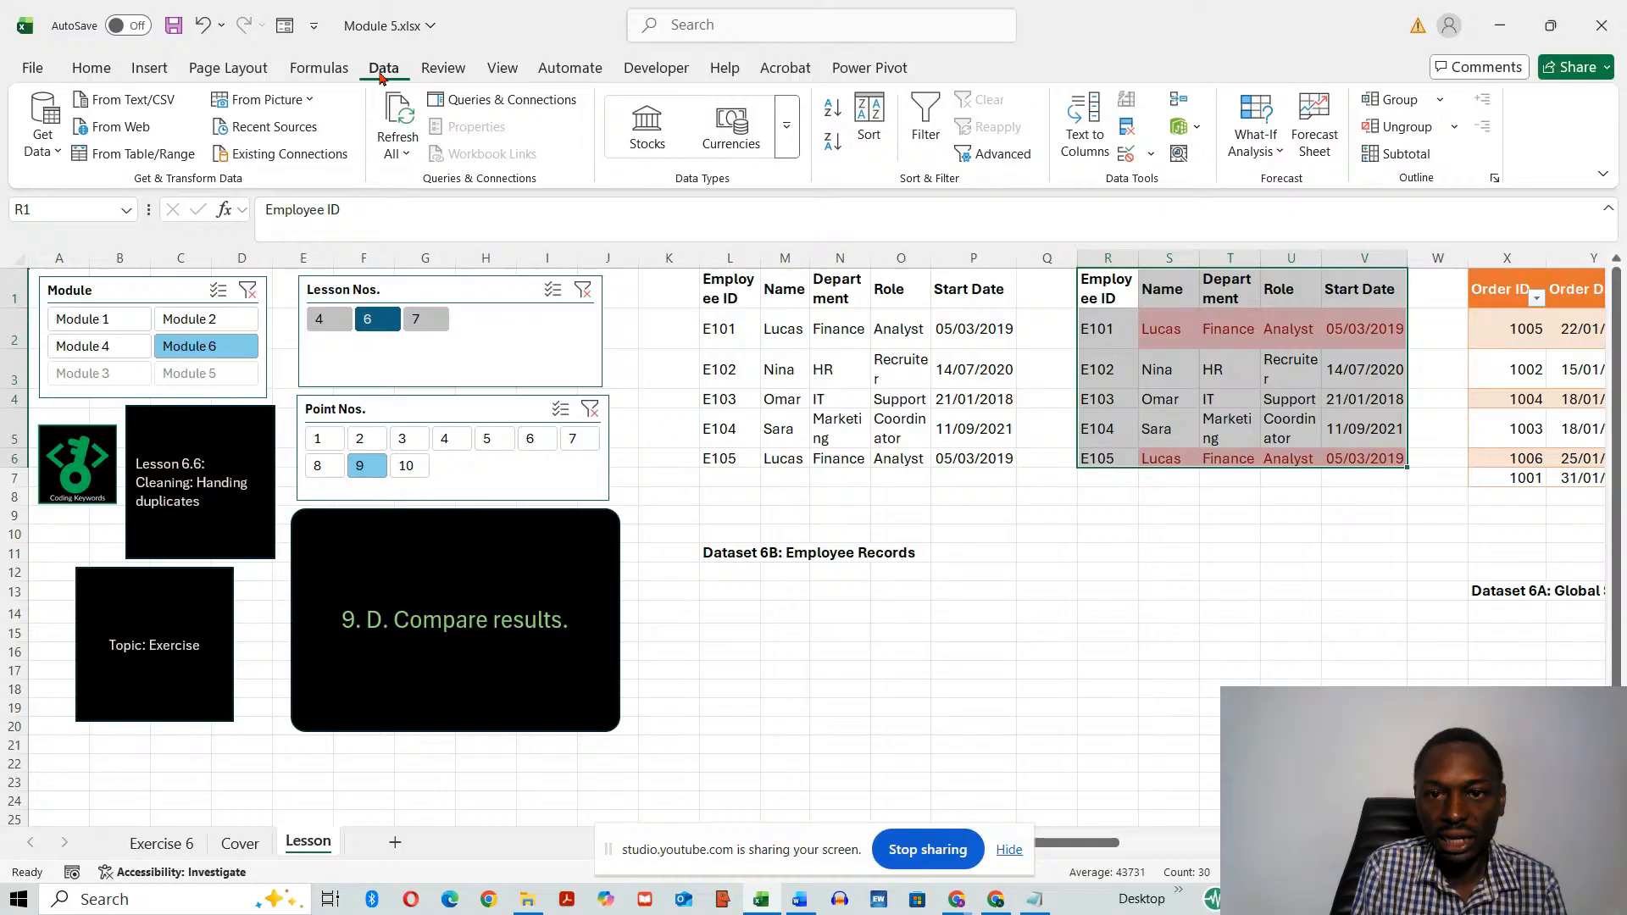
{"action": "left_click", "coordinate": [1128, 130]}
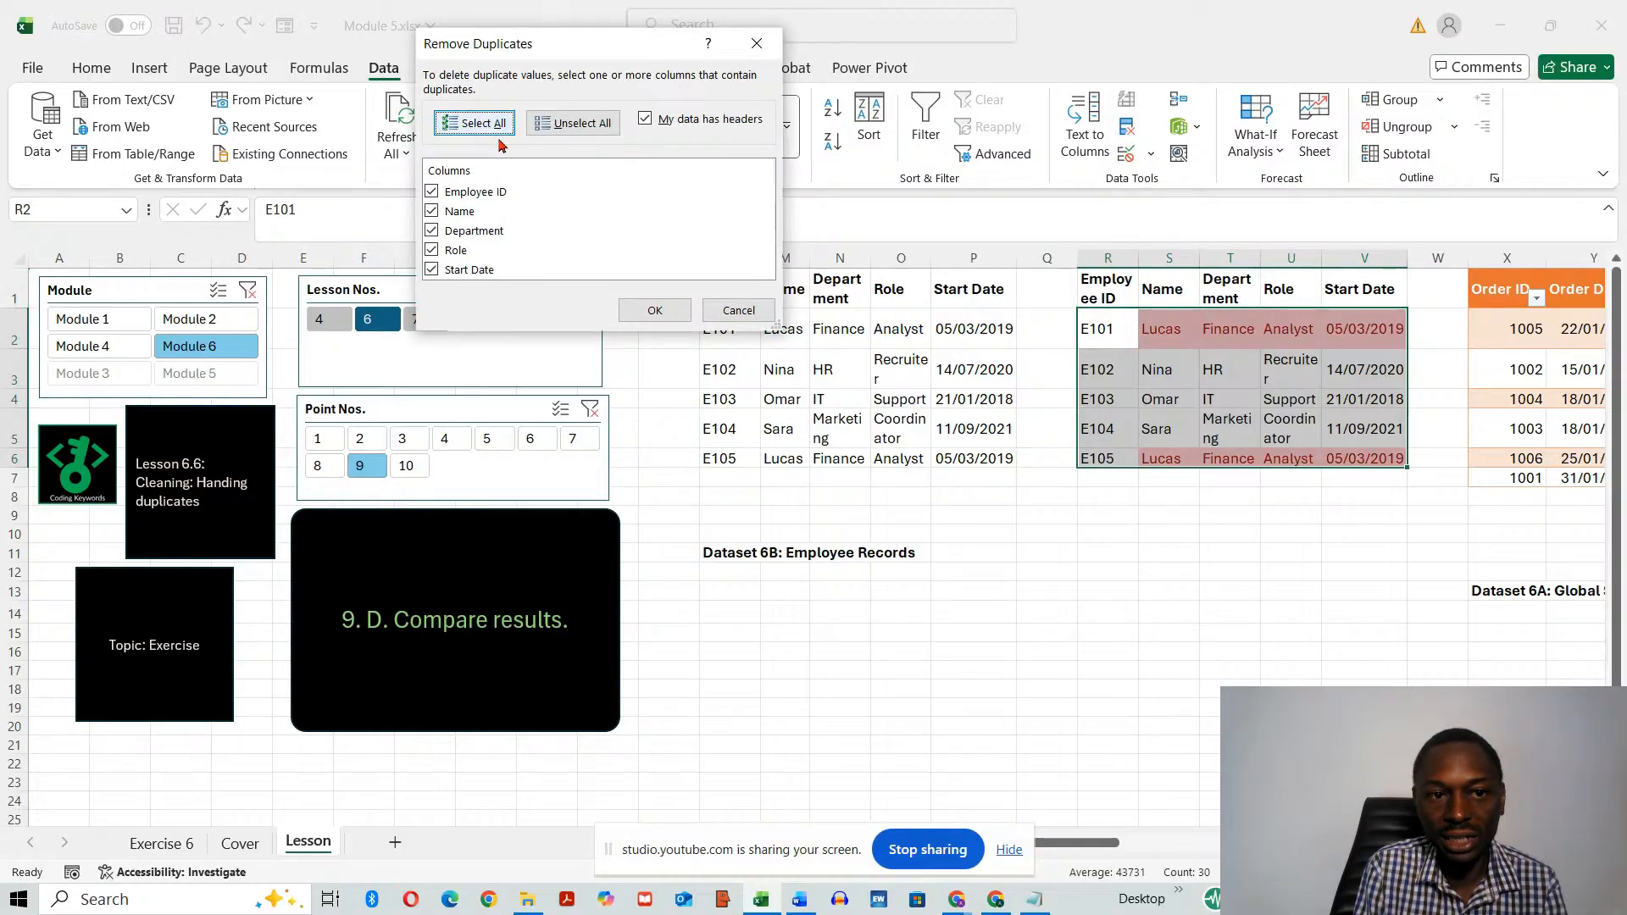
{"action": "left_click", "coordinate": [433, 193]}
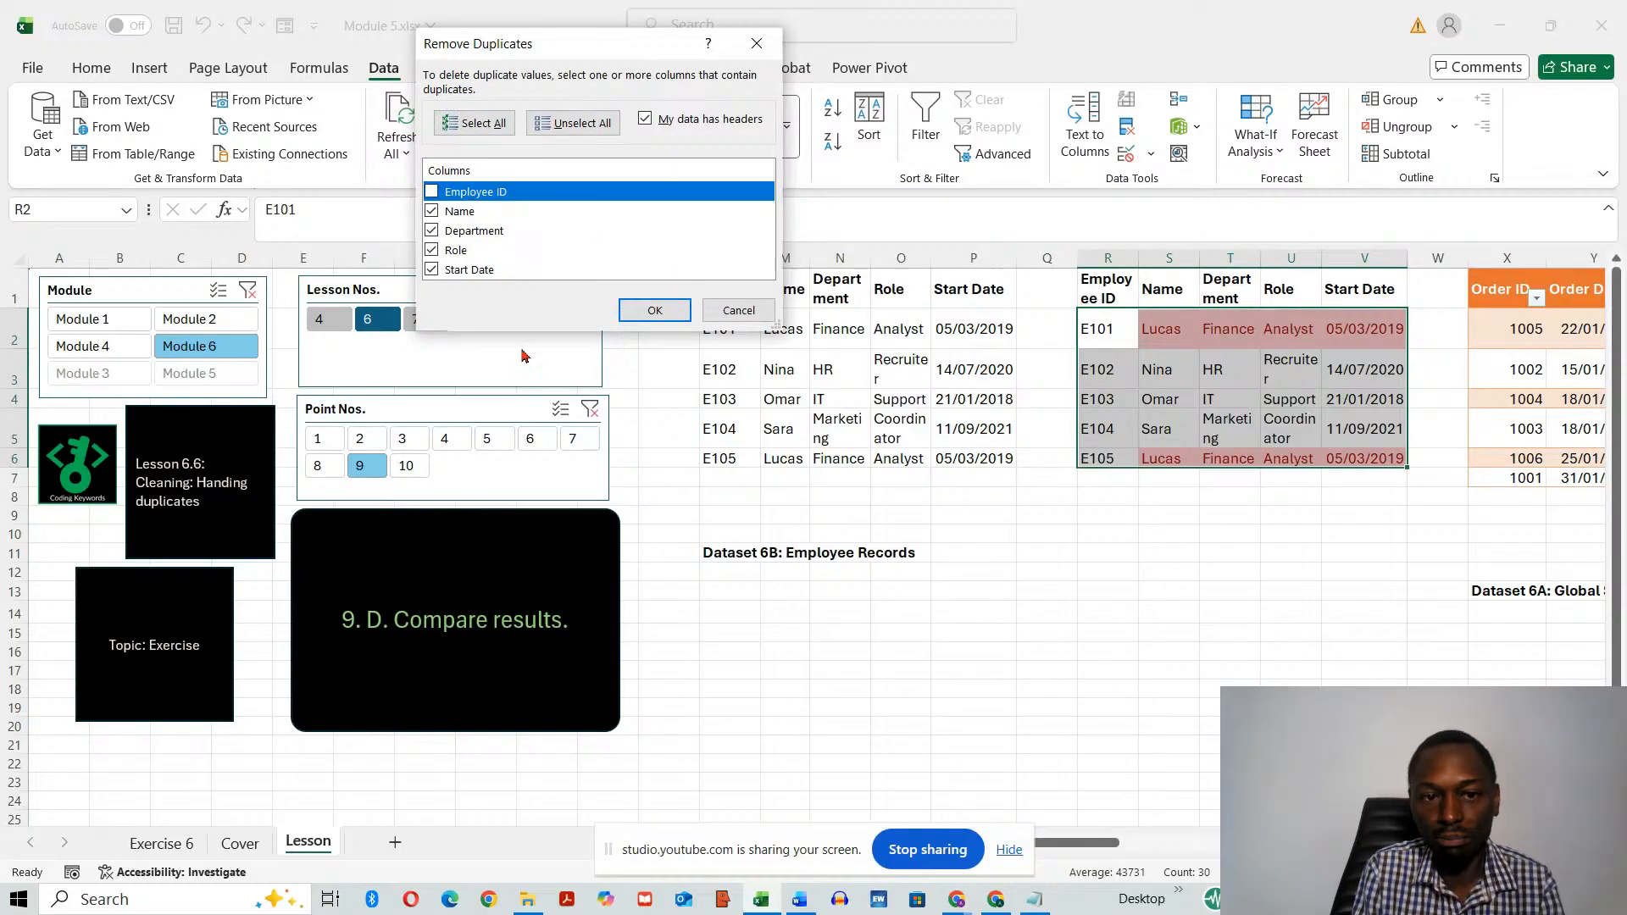
{"action": "left_click", "coordinate": [654, 310]}
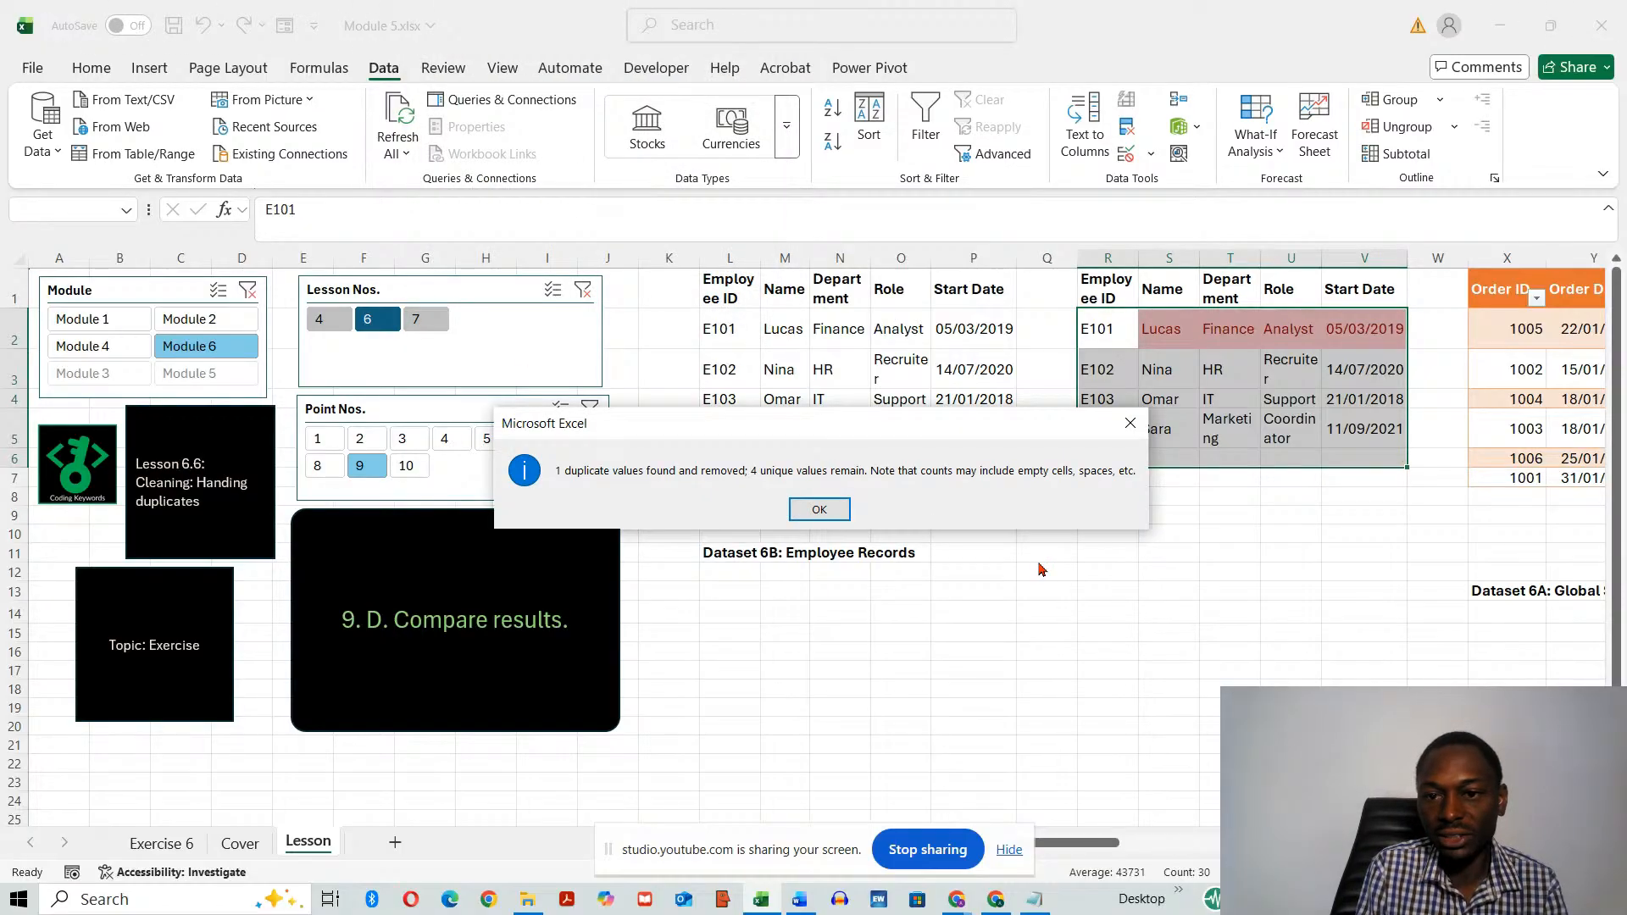
{"action": "left_click", "coordinate": [819, 508]}
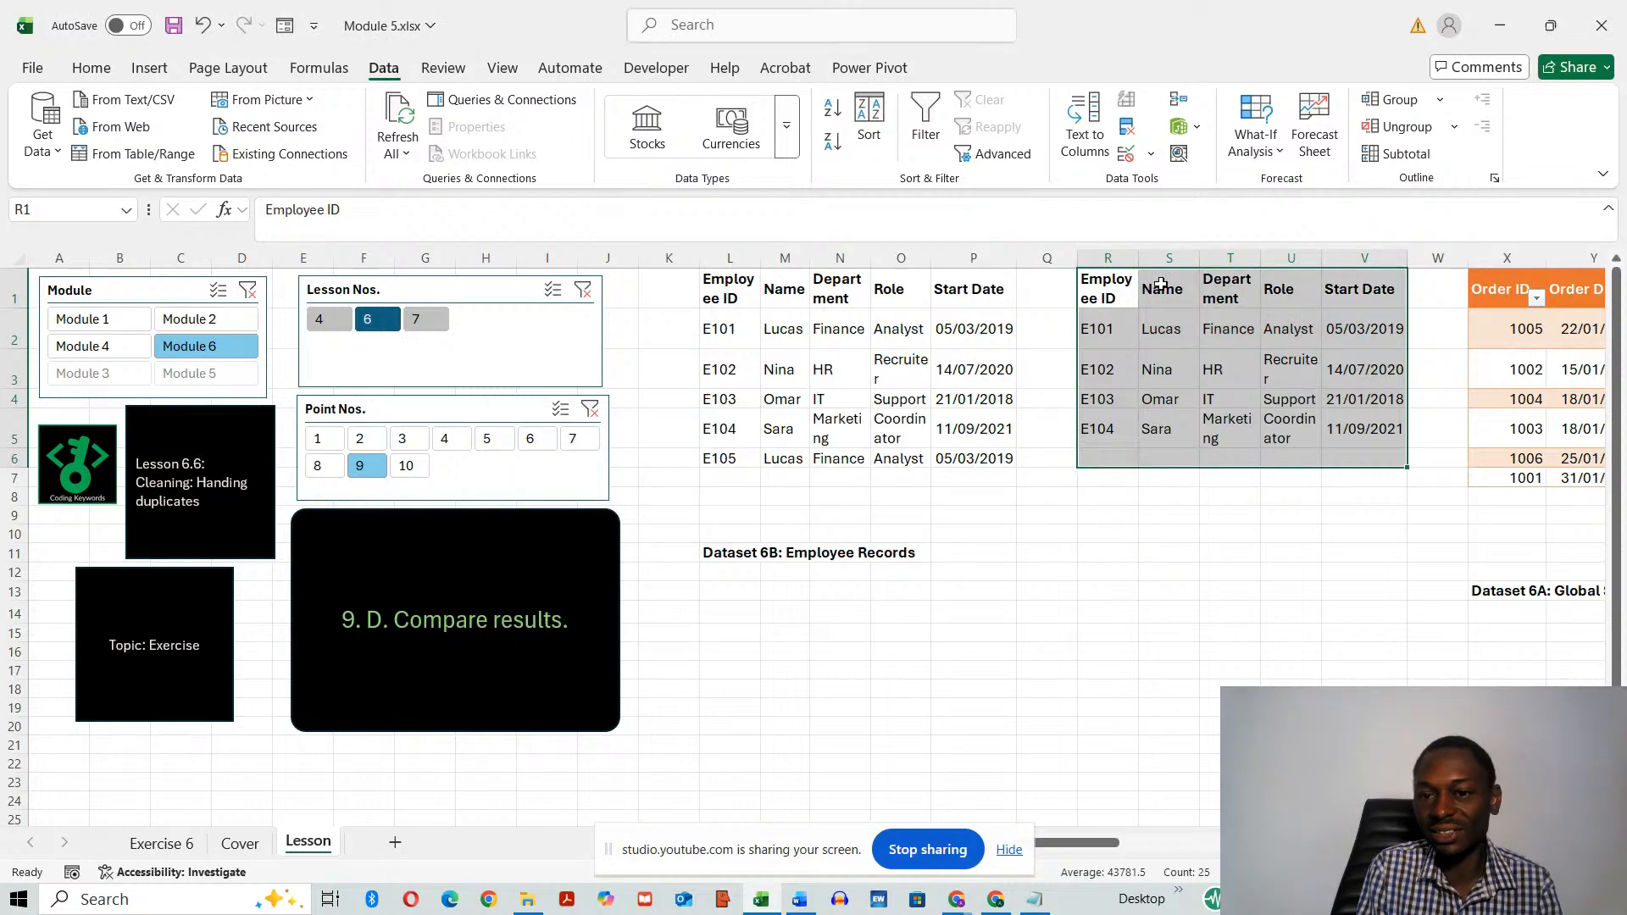
{"action": "left_click", "coordinate": [1174, 572]}
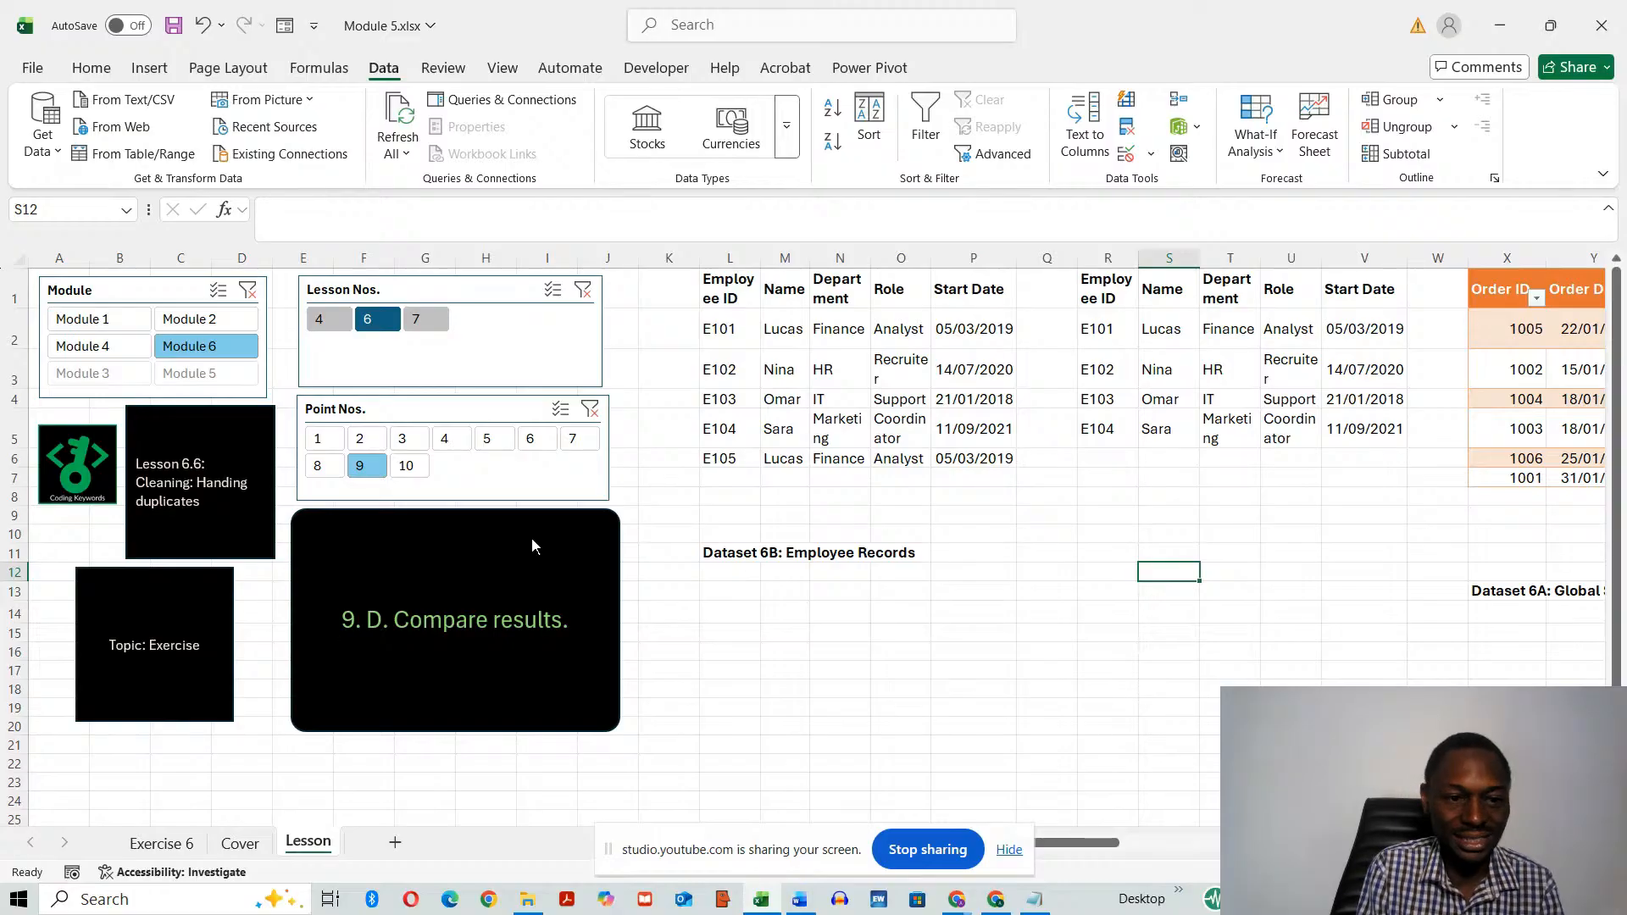
- Show Lesson 6.6 point 10 on choosing the right columns, and move on to point 1 of Lesson 6.7, Validating data
{"action": "left_click", "coordinate": [408, 467]}
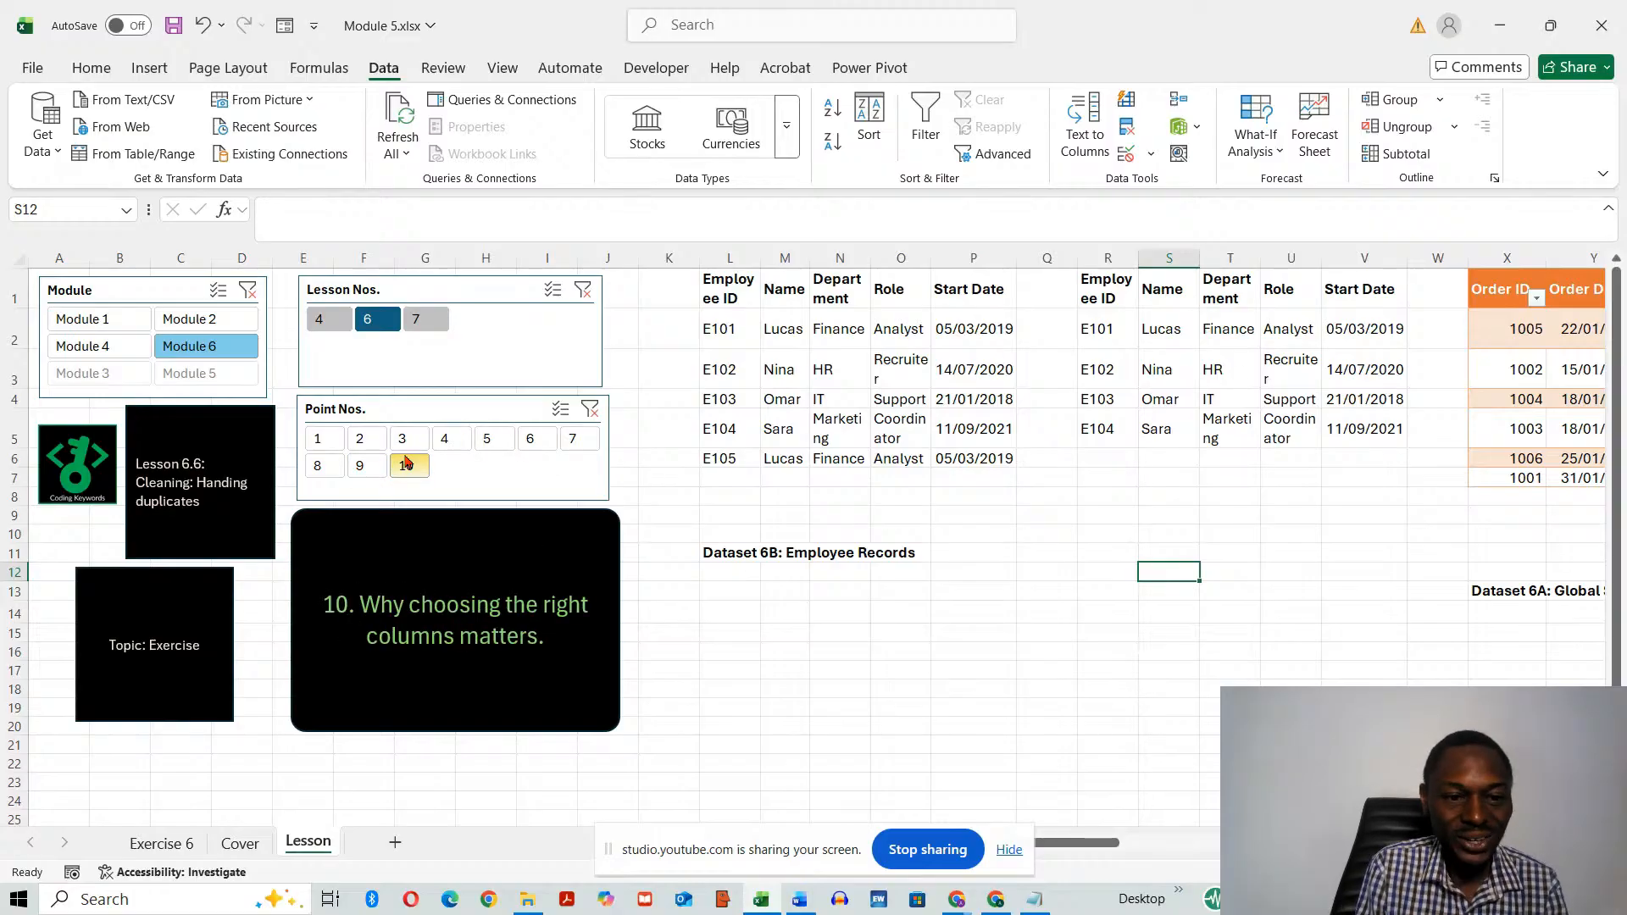
{"action": "left_click", "coordinate": [316, 443]}
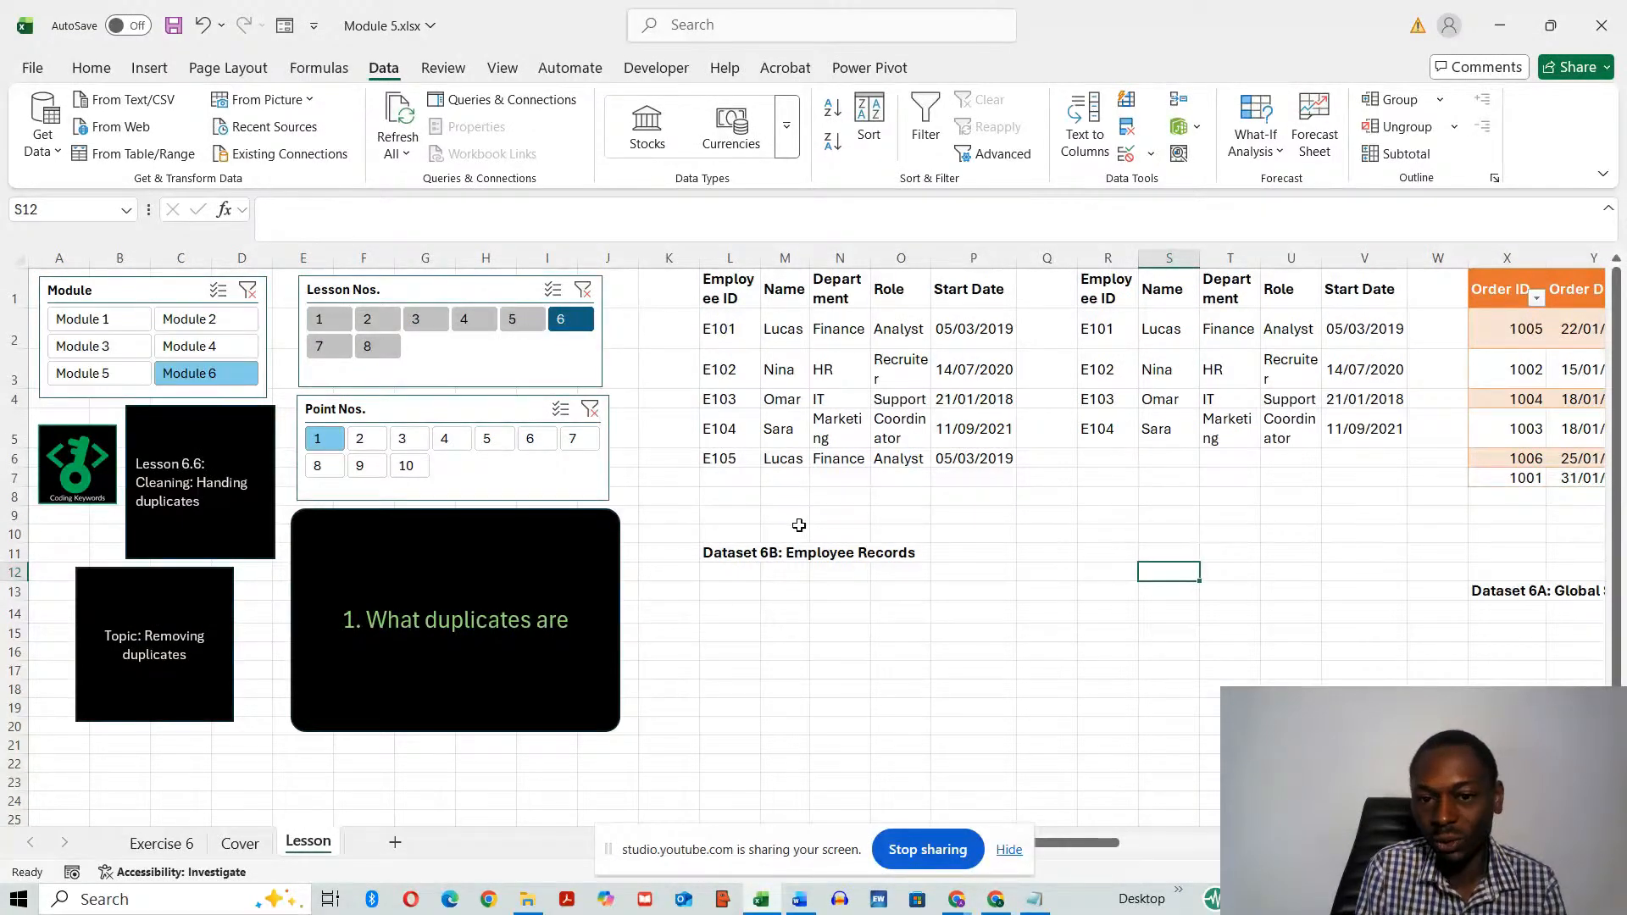
{"action": "left_click", "coordinate": [322, 349]}
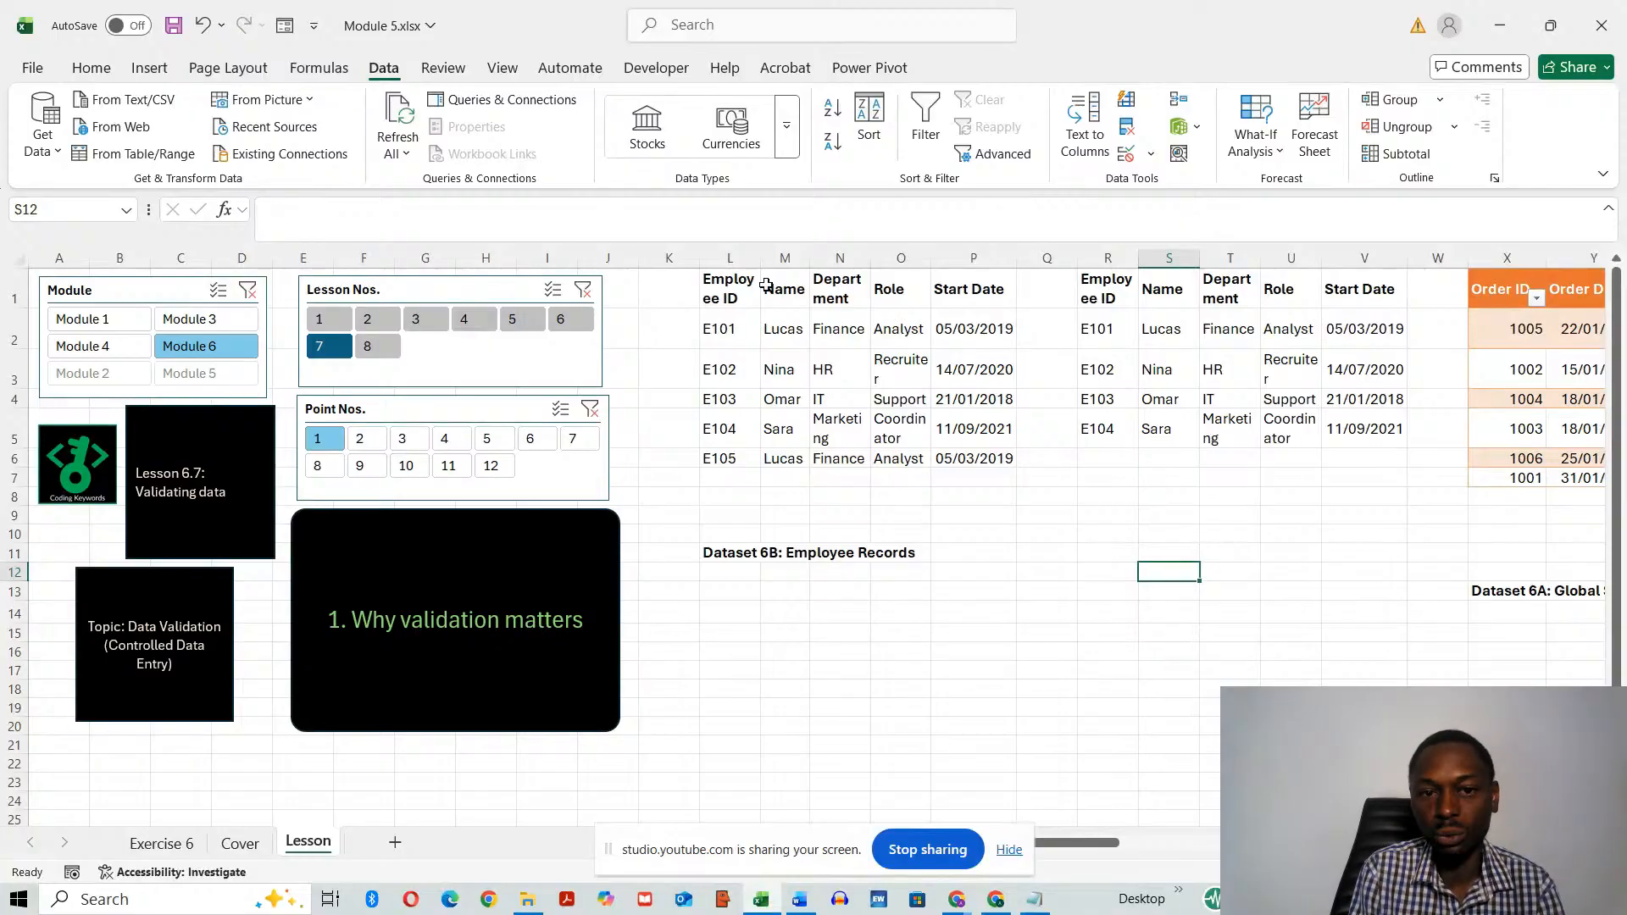
- Insert twelve blank columns at L to W, in front of the original employee table
{"action": "left_click", "coordinate": [734, 258]}
{"action": "left_click_drag", "start_coordinate": [734, 258], "coordinate": [1452, 351]}
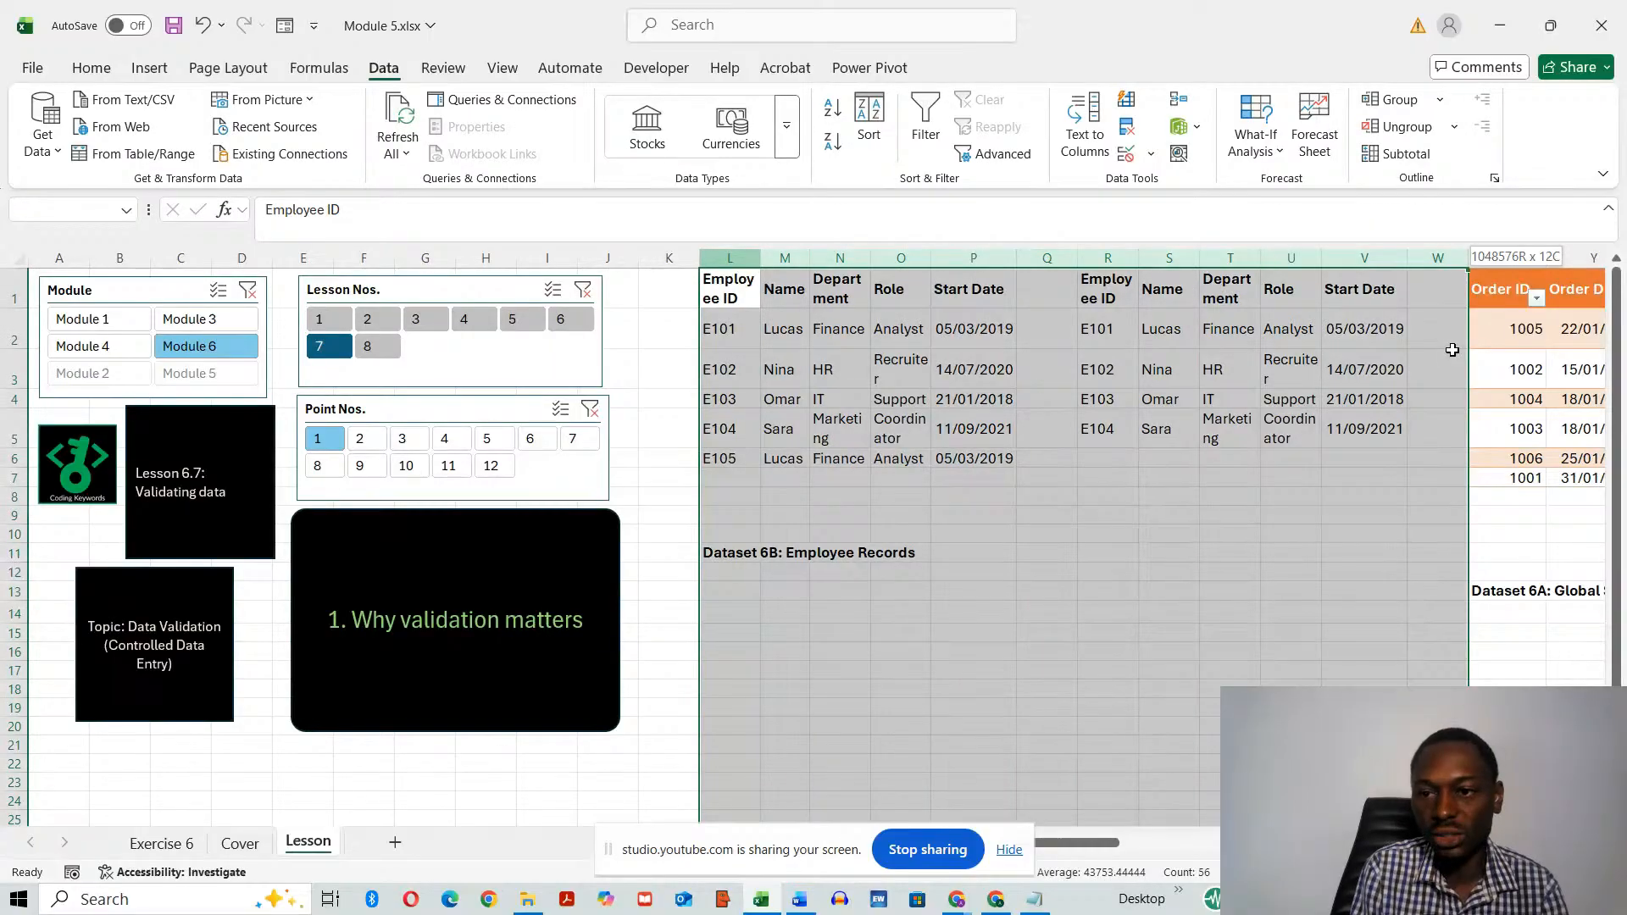
{"action": "right_click", "coordinate": [847, 256]}
{"action": "left_click", "coordinate": [902, 470]}
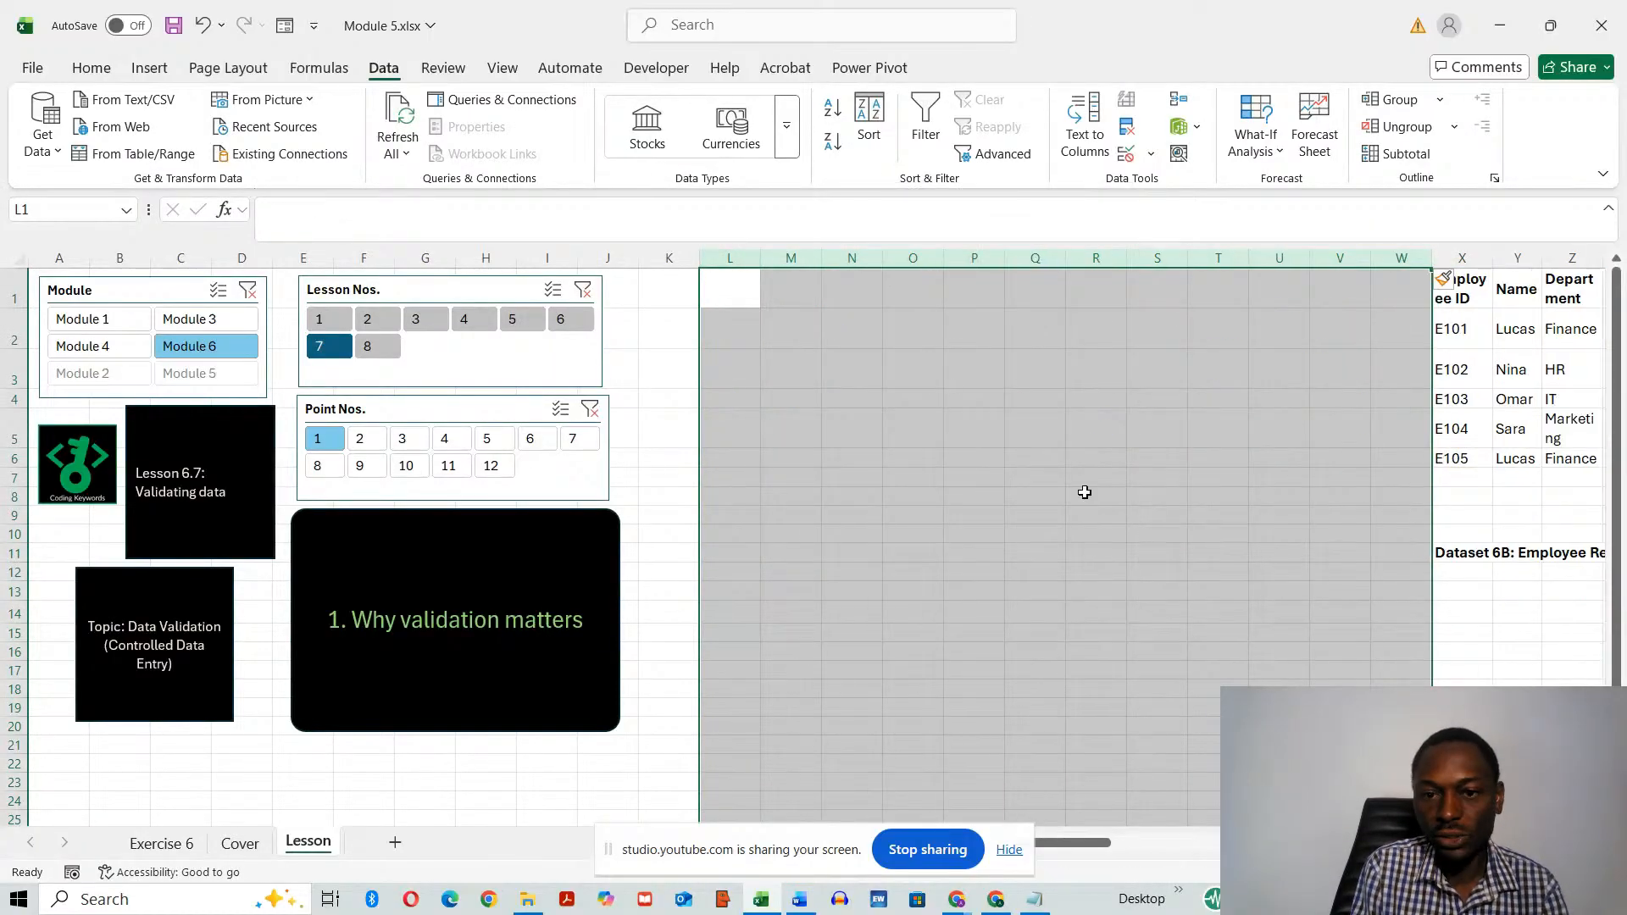
{"action": "left_click", "coordinate": [738, 307]}
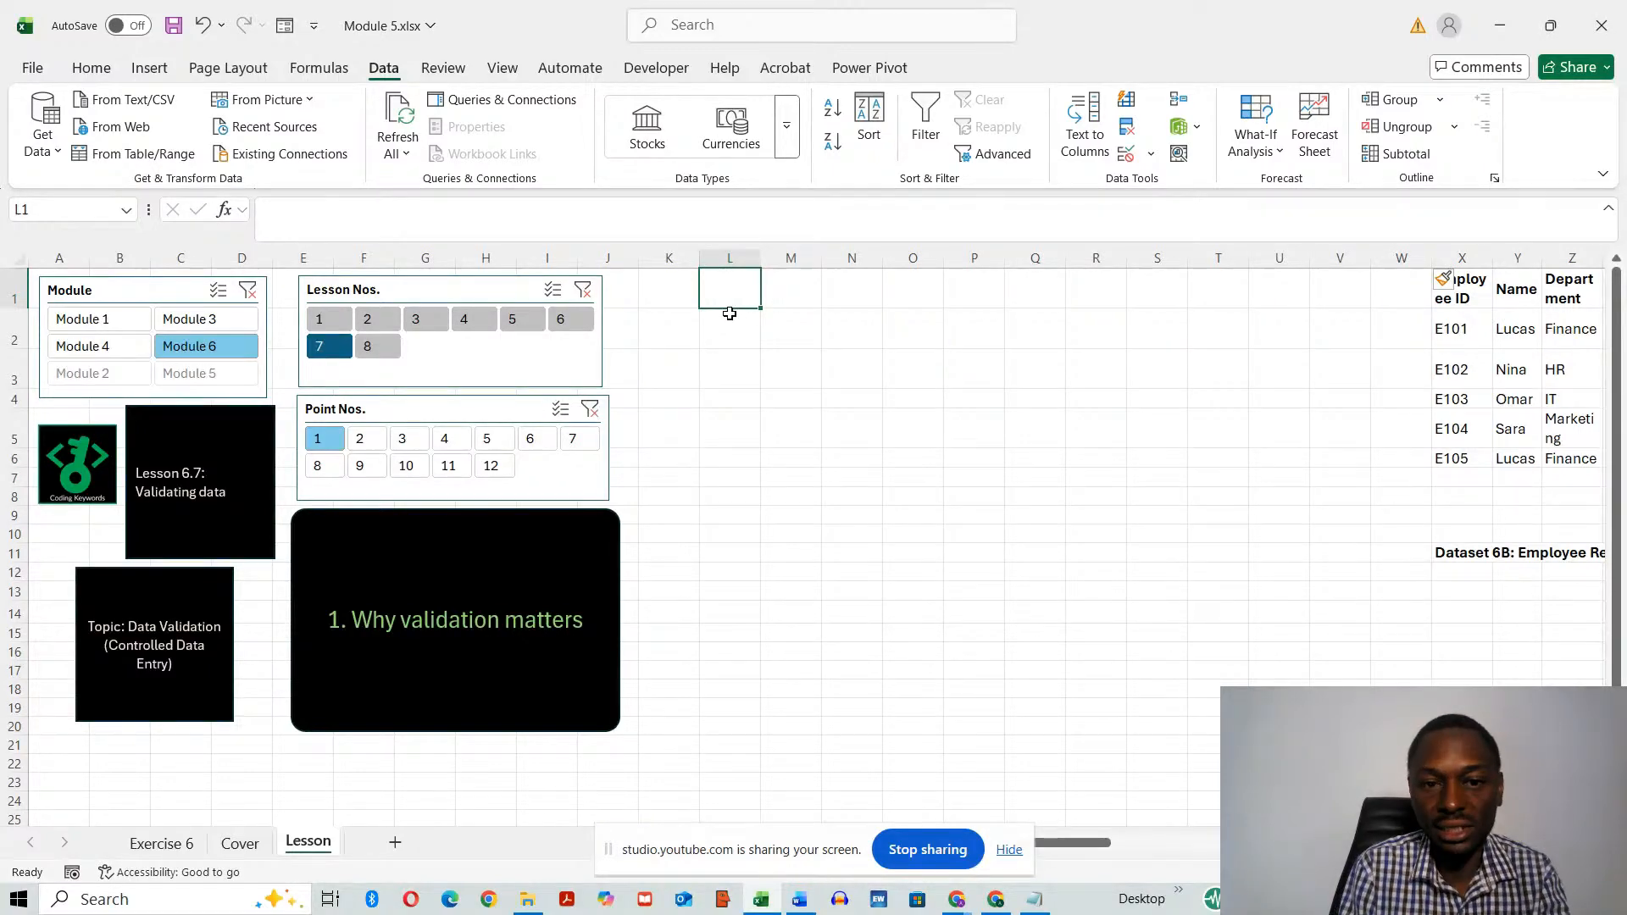
- Enter Monday, Tuesday and Wednesday from L2 down, and fill the weekday series on to Saturday in L7
{"action": "left_click", "coordinate": [737, 328]}
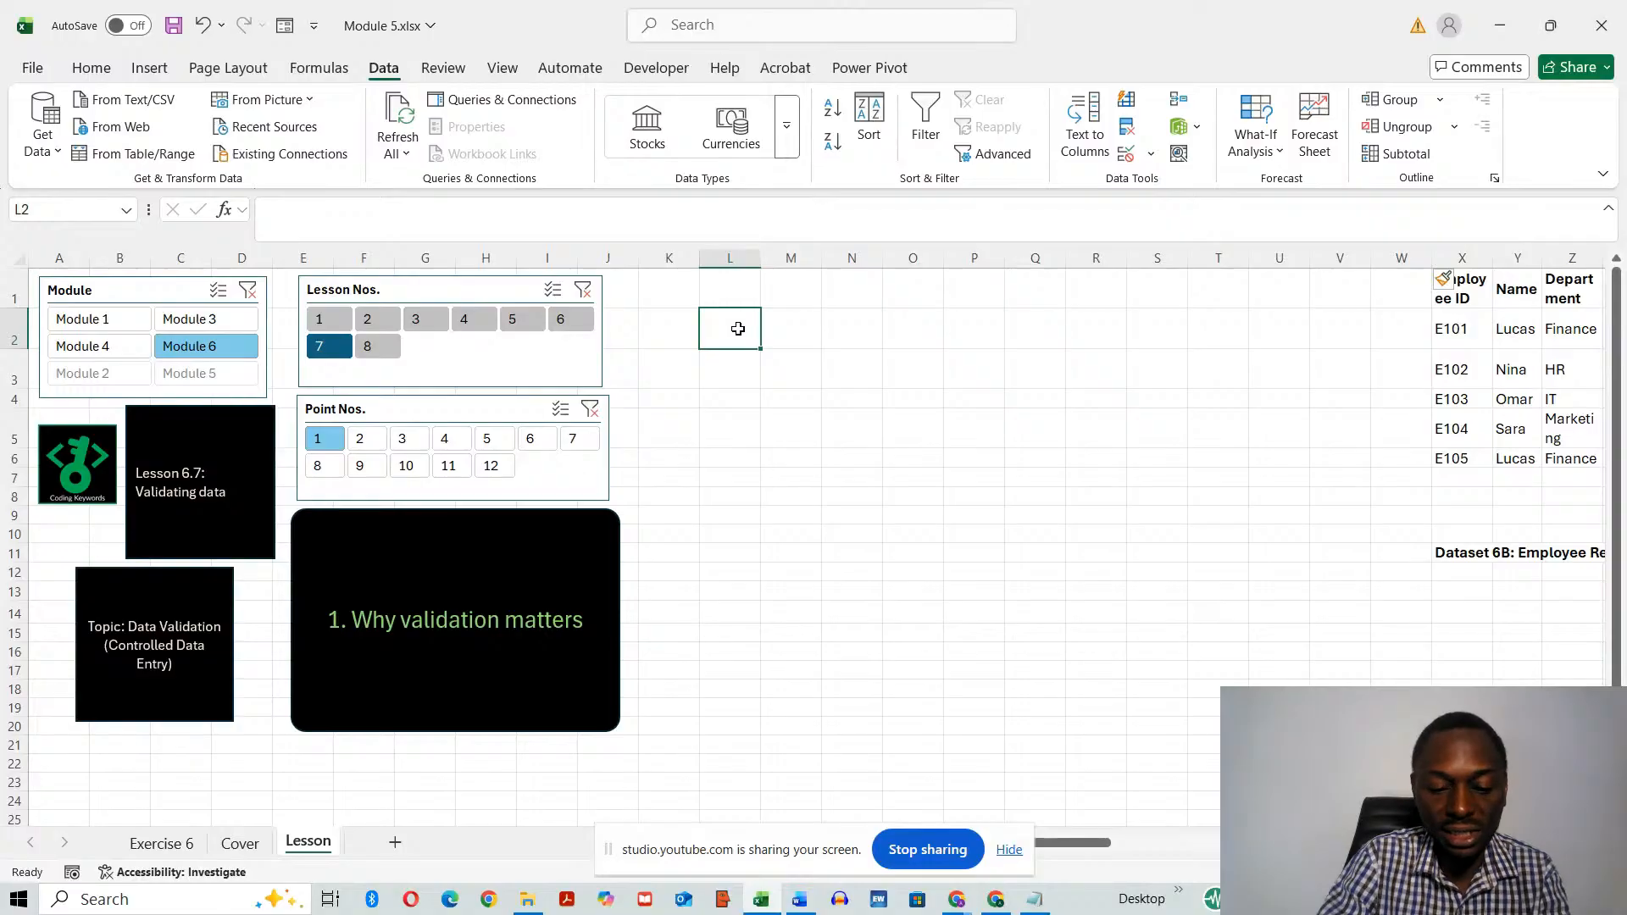
{"action": "type", "text": "Monday"}
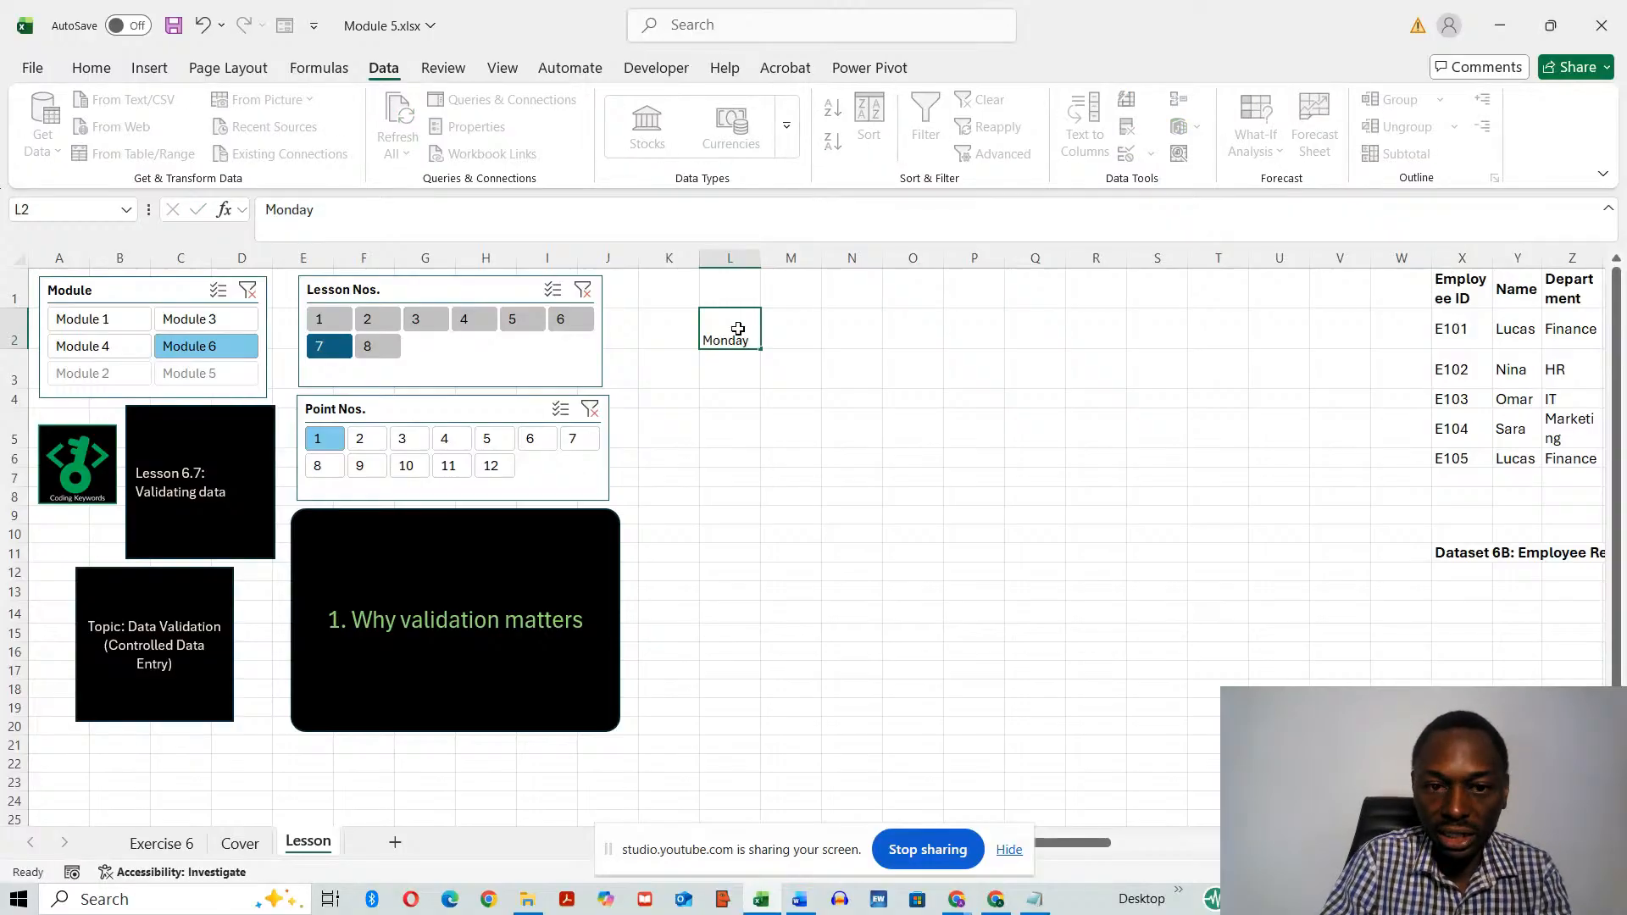
{"action": "key", "text": "Return"}
{"action": "type", "text": "Tuesday"}
{"action": "key", "text": "Return"}
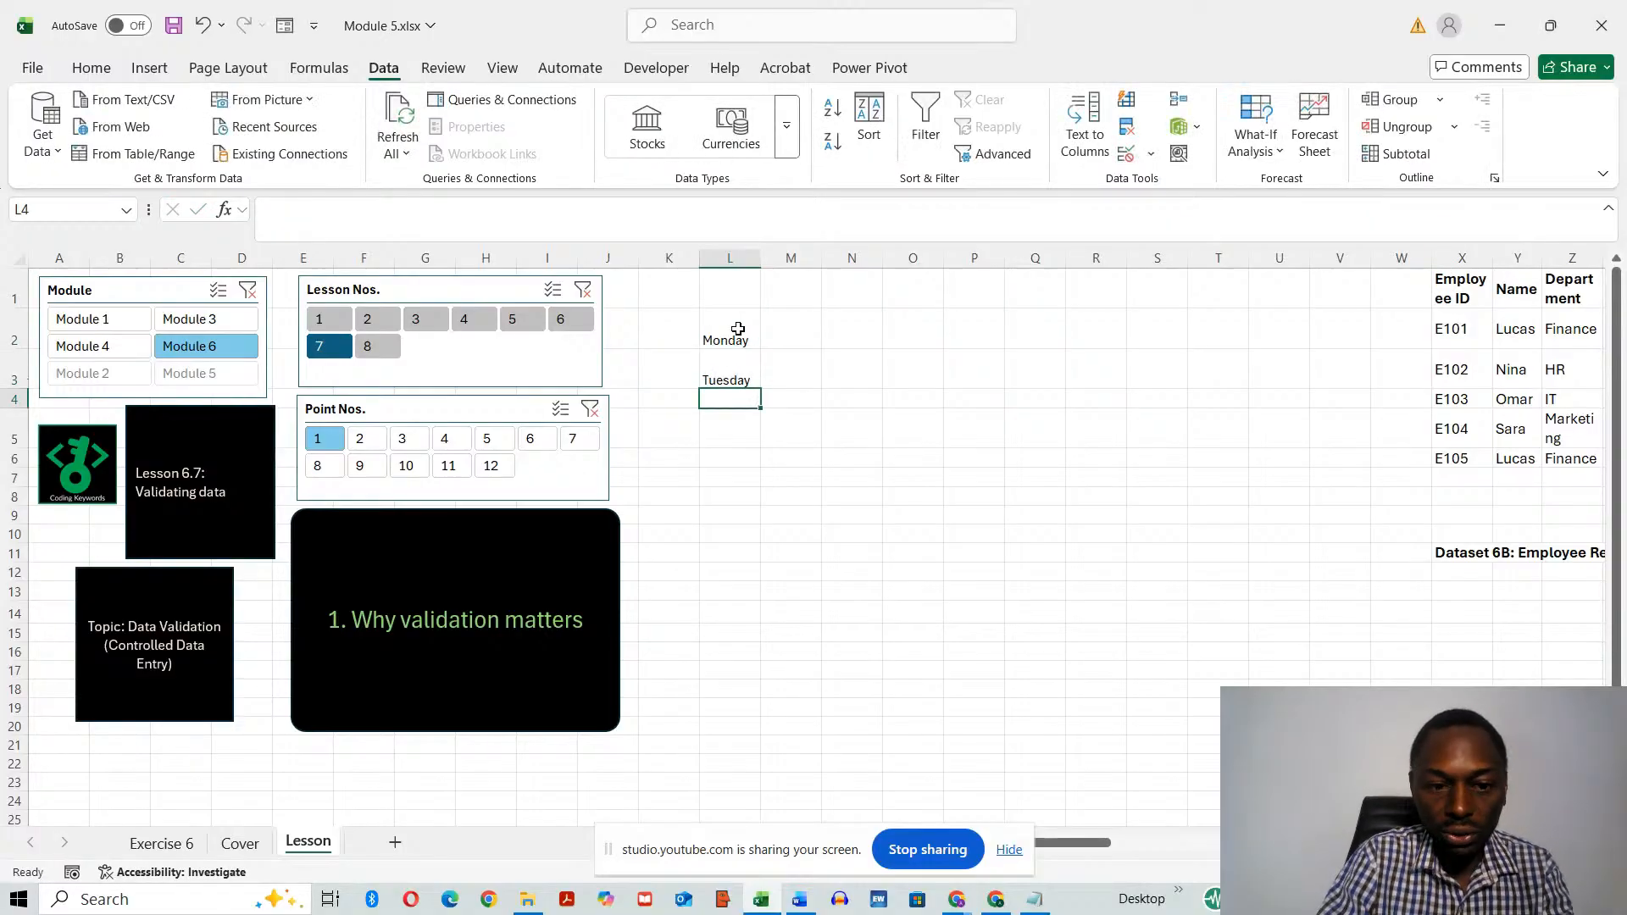
{"action": "type", "text": "Wednse"}
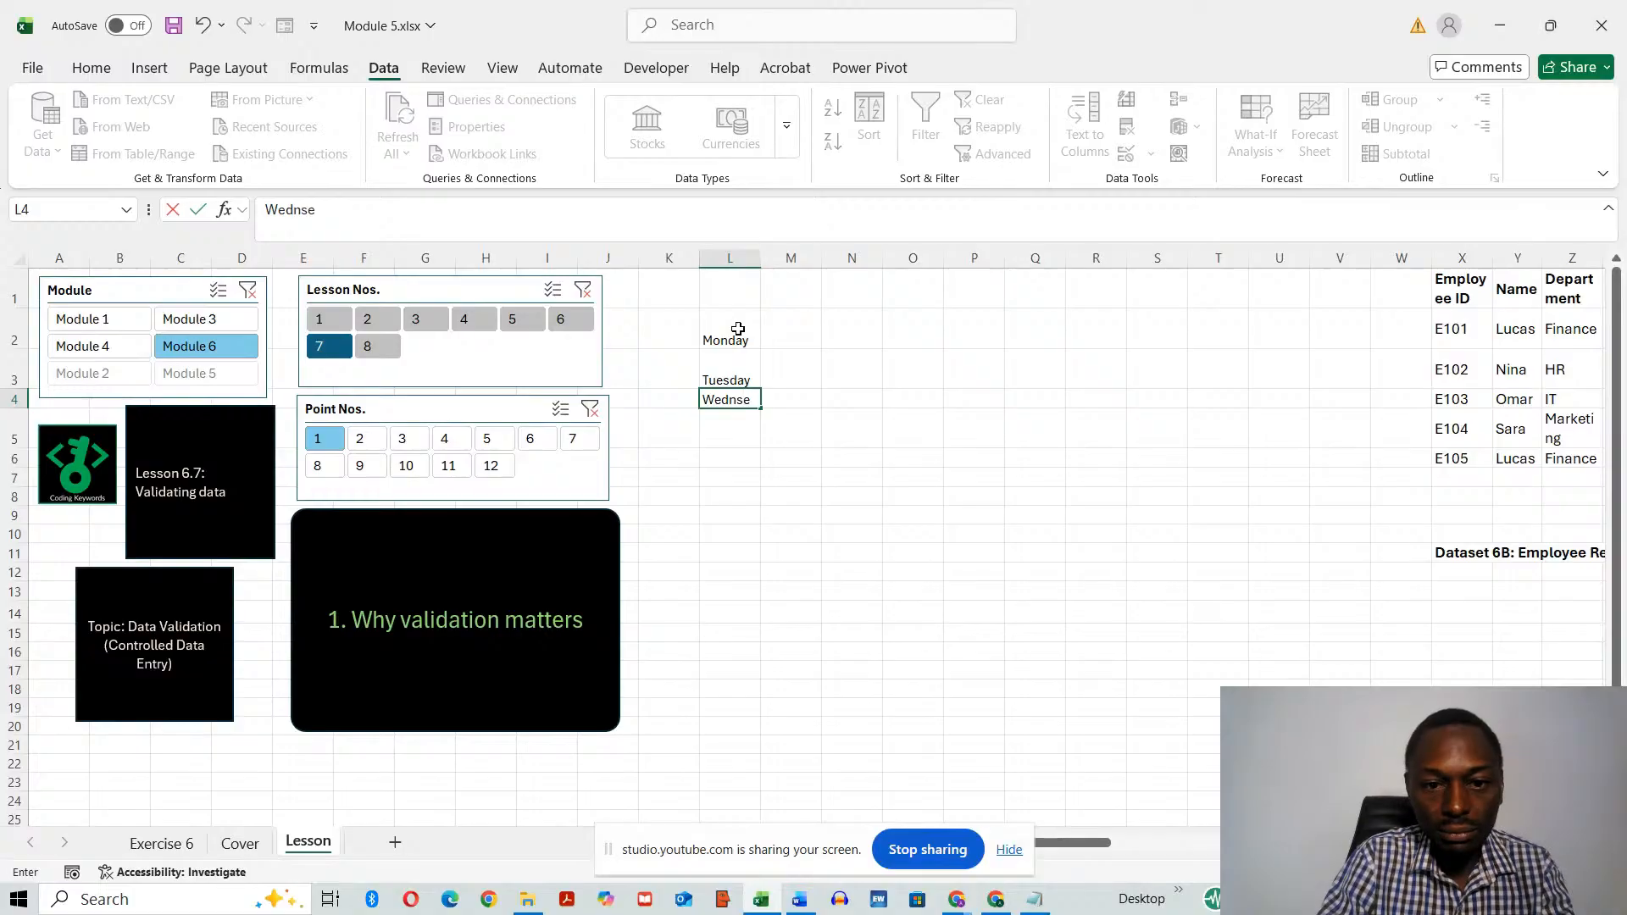
{"action": "key", "text": "BackSpace"}
{"action": "key", "text": "BackSpace"}
{"action": "type", "text": "esday"}
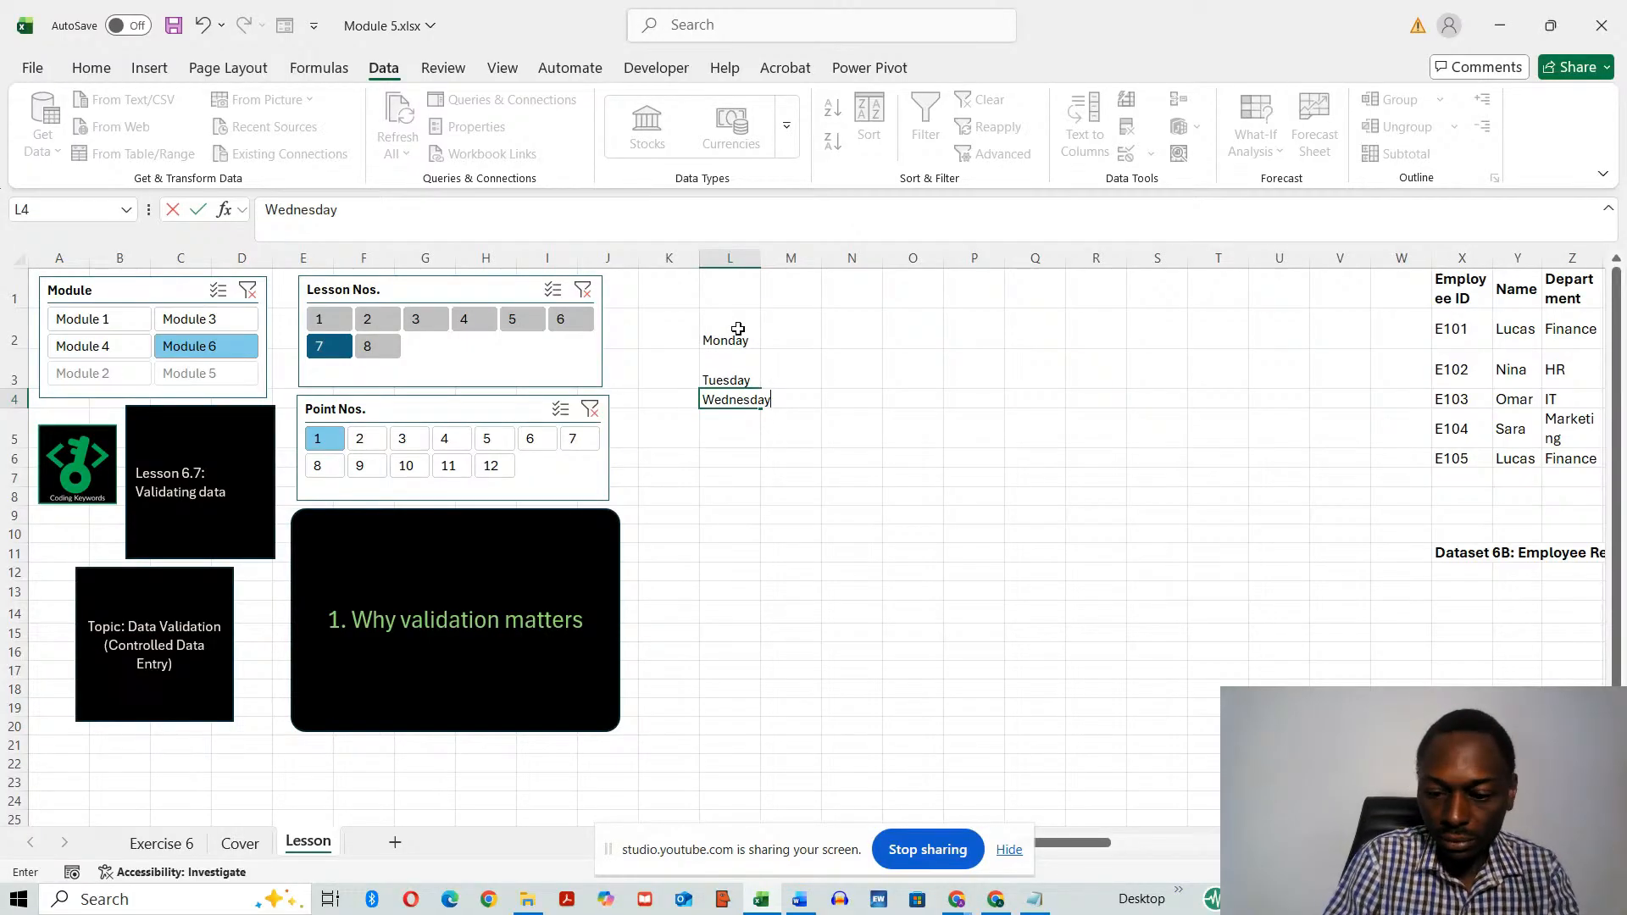
{"action": "key", "text": "Return"}
{"action": "left_click_drag", "start_coordinate": [736, 327], "coordinate": [759, 479]}
{"action": "left_click", "coordinate": [817, 607]}
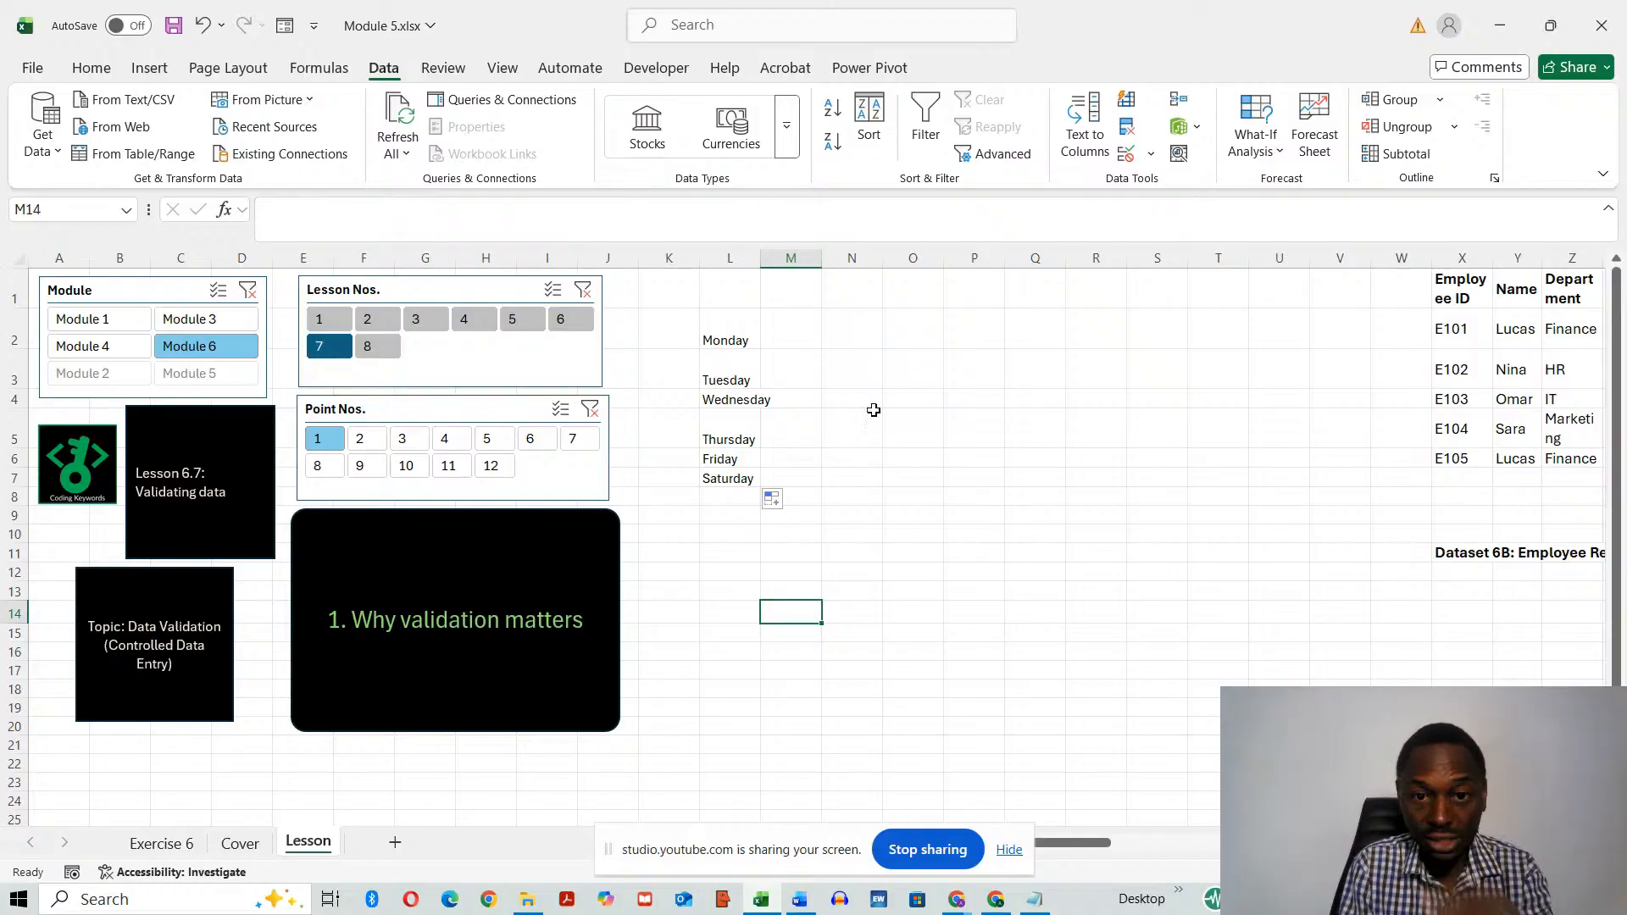
- Enter the headers Day in O1 and Staff in P1
{"action": "left_click", "coordinate": [923, 298]}
{"action": "type", "text": "Day"}
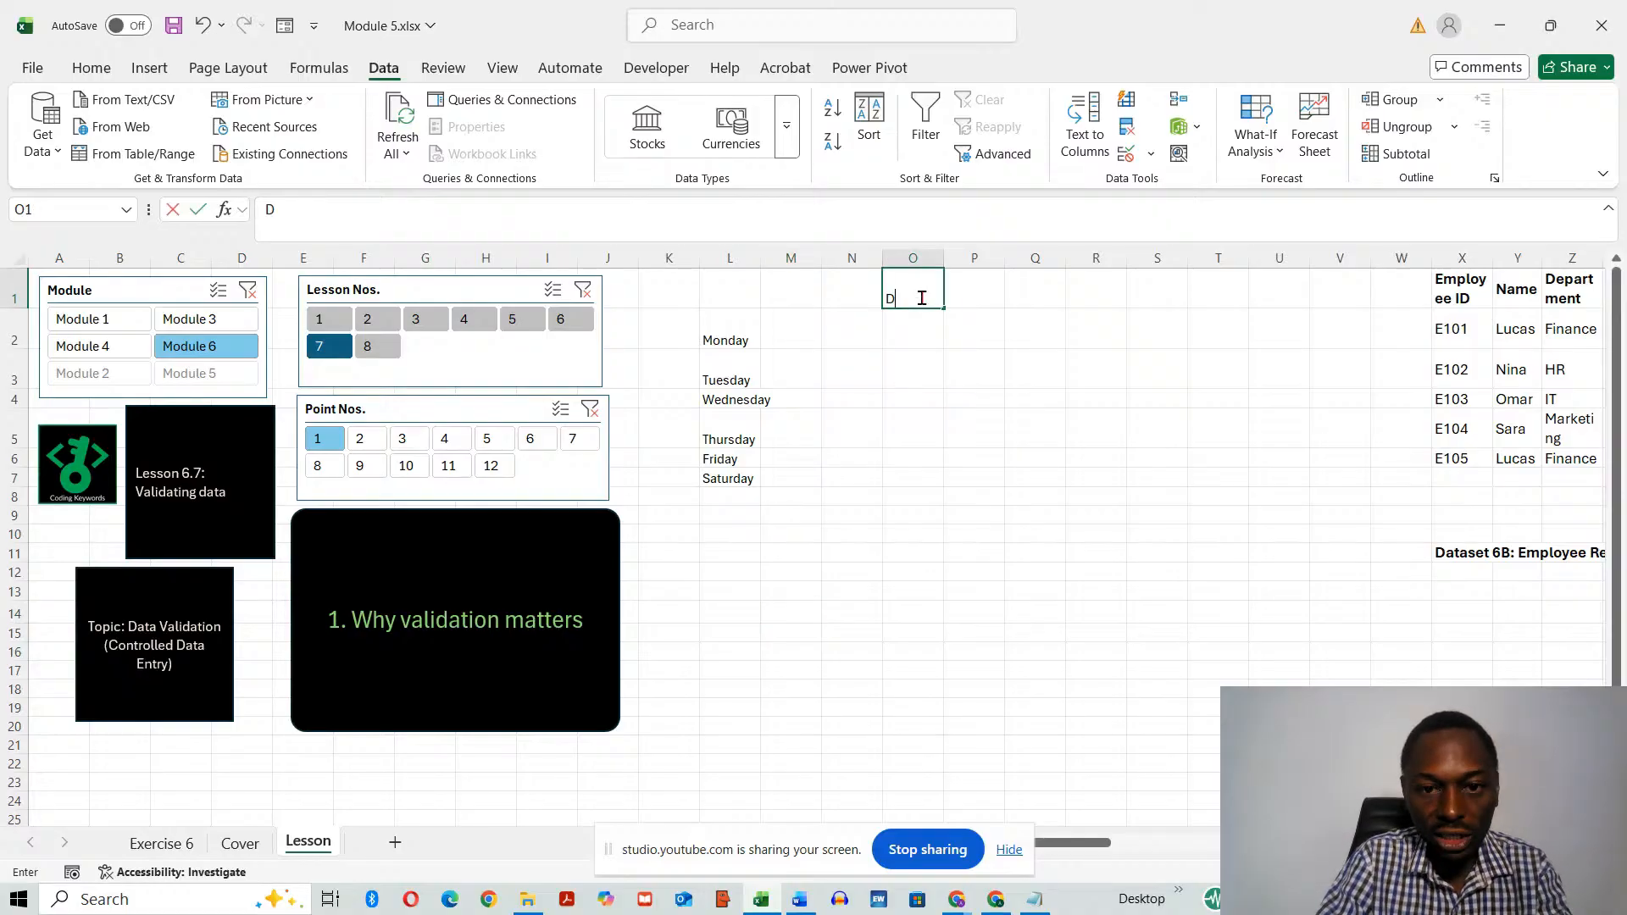
{"action": "left_click", "coordinate": [988, 299]}
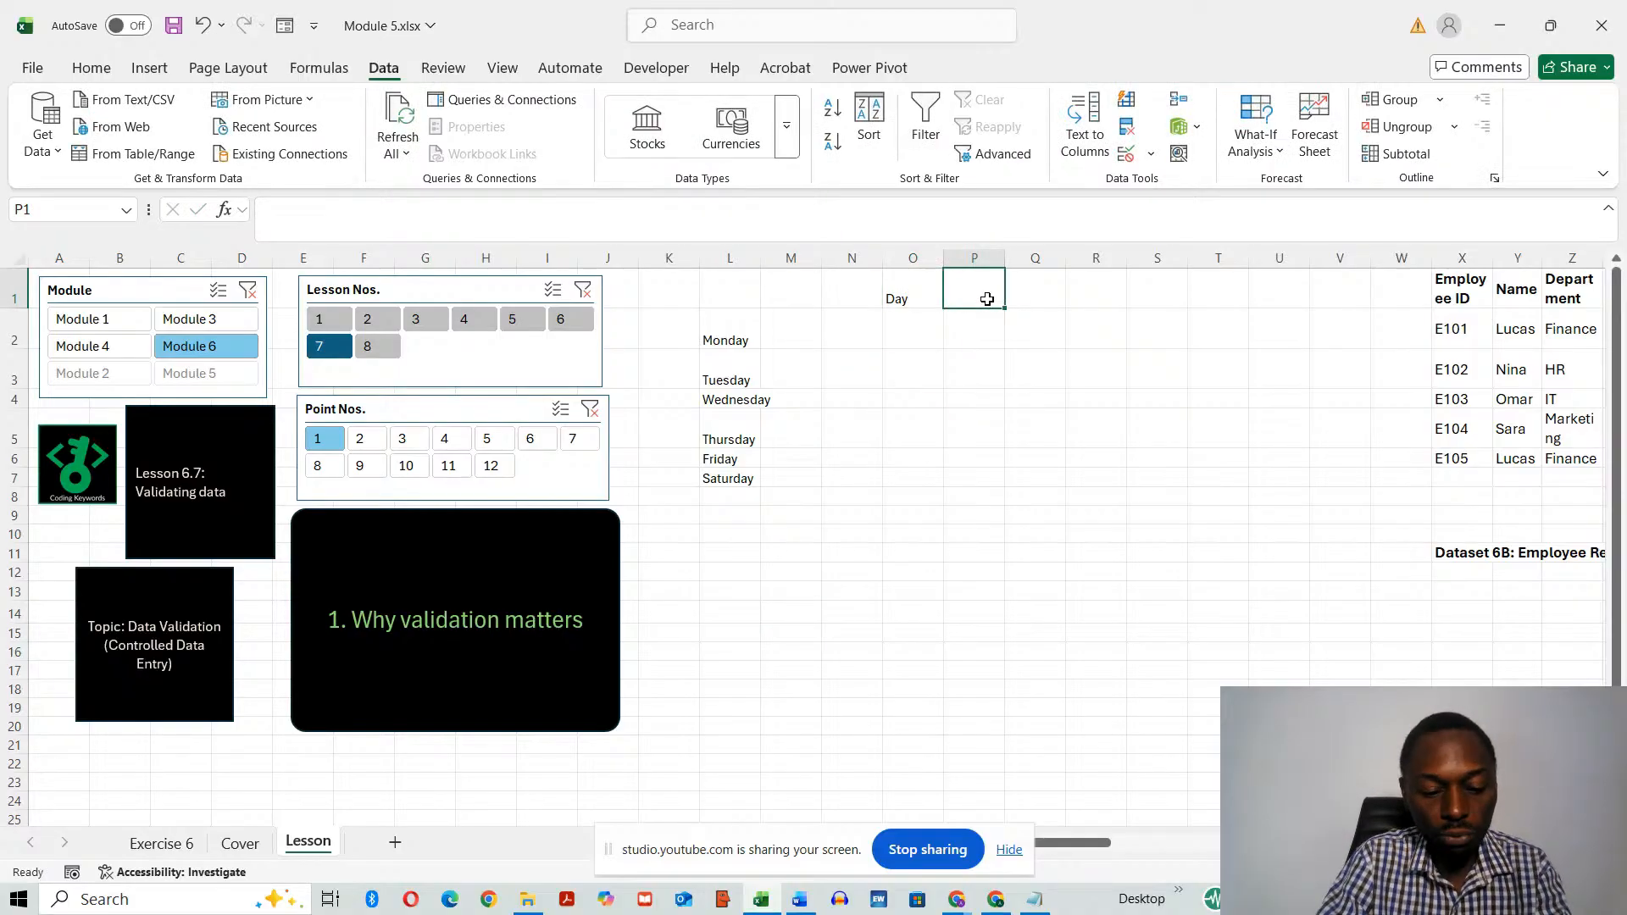
{"action": "type", "text": "Staff"}
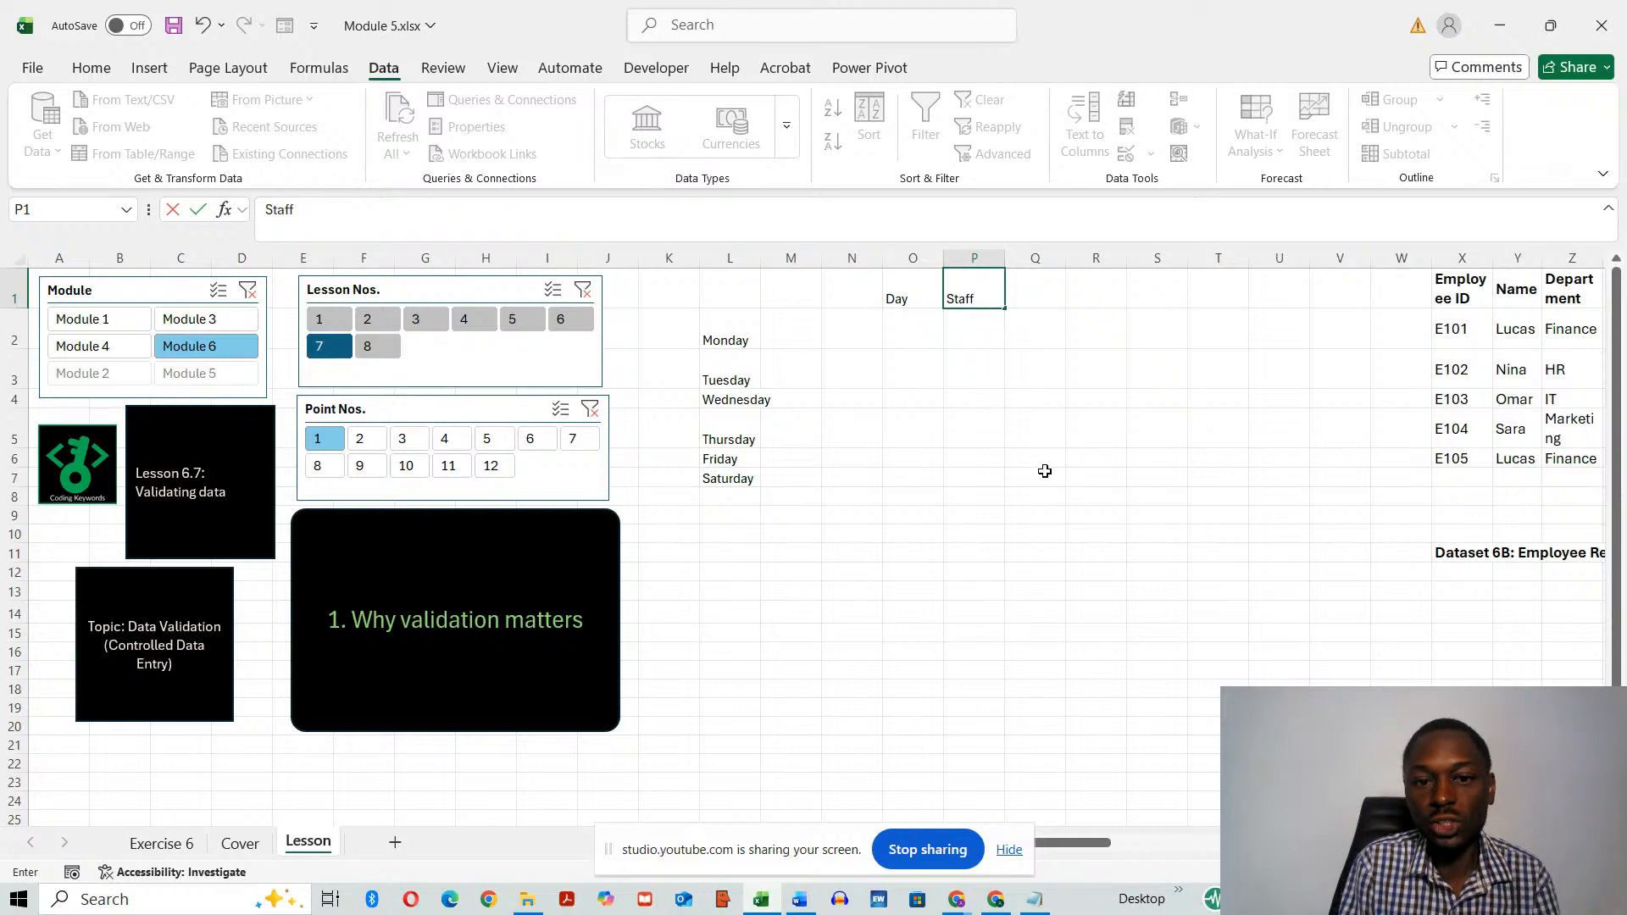
- Apply list data validation to O2:O13 under the Day header, using the weekdays in L2:L7 as the source
{"action": "left_click_drag", "start_coordinate": [911, 334], "coordinate": [901, 484]}
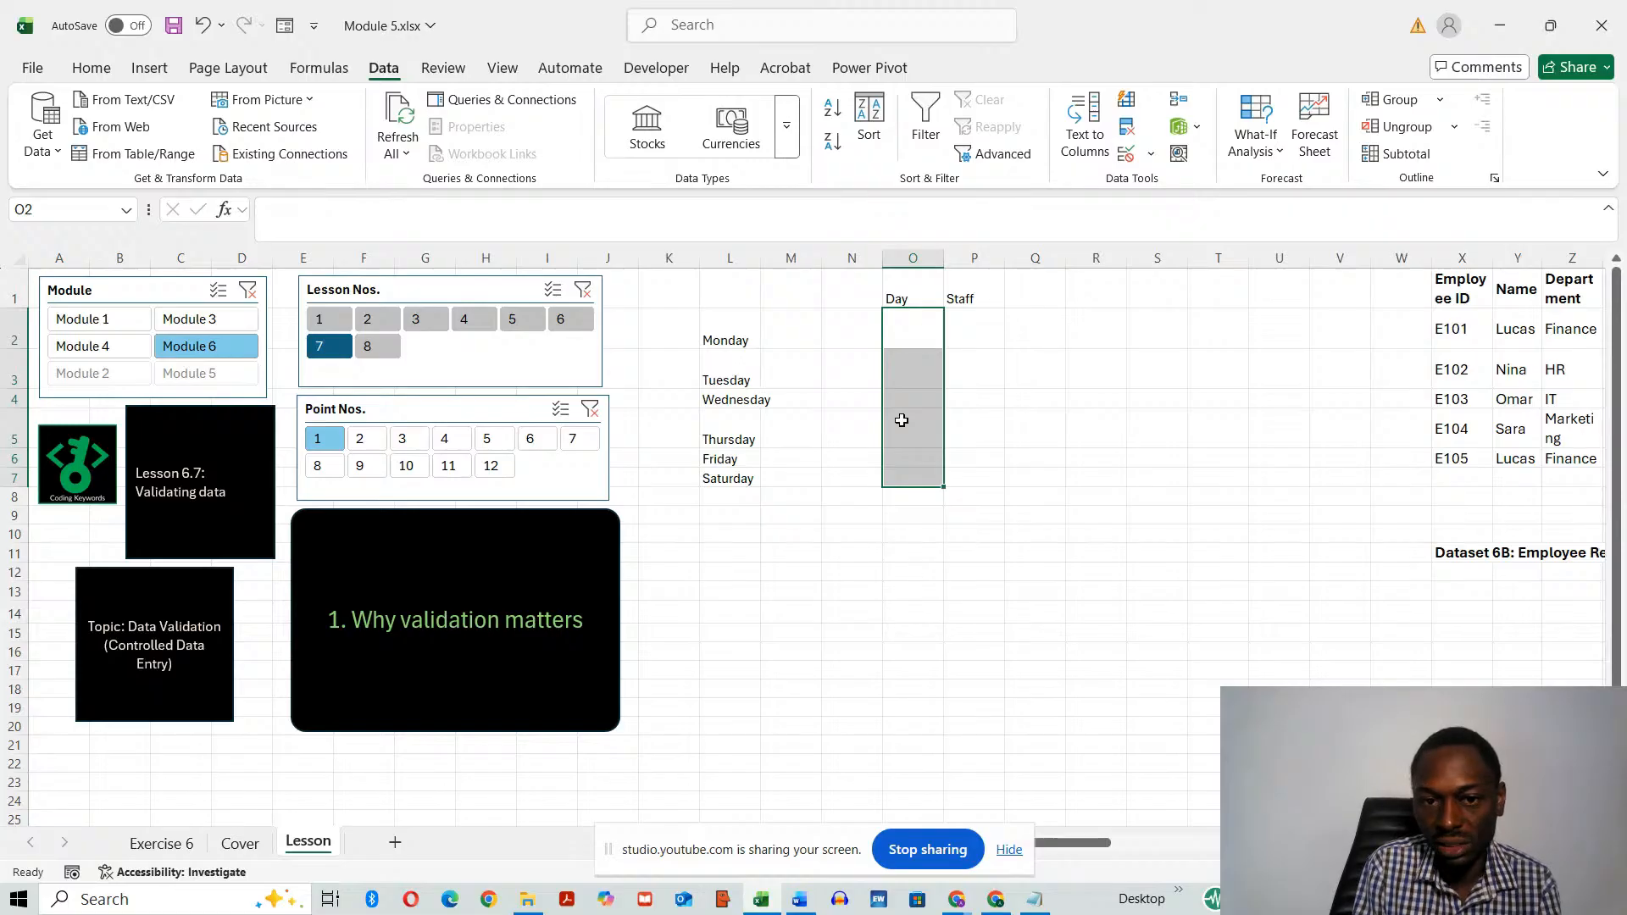
{"action": "left_click", "coordinate": [974, 473]}
{"action": "left_click", "coordinate": [903, 330]}
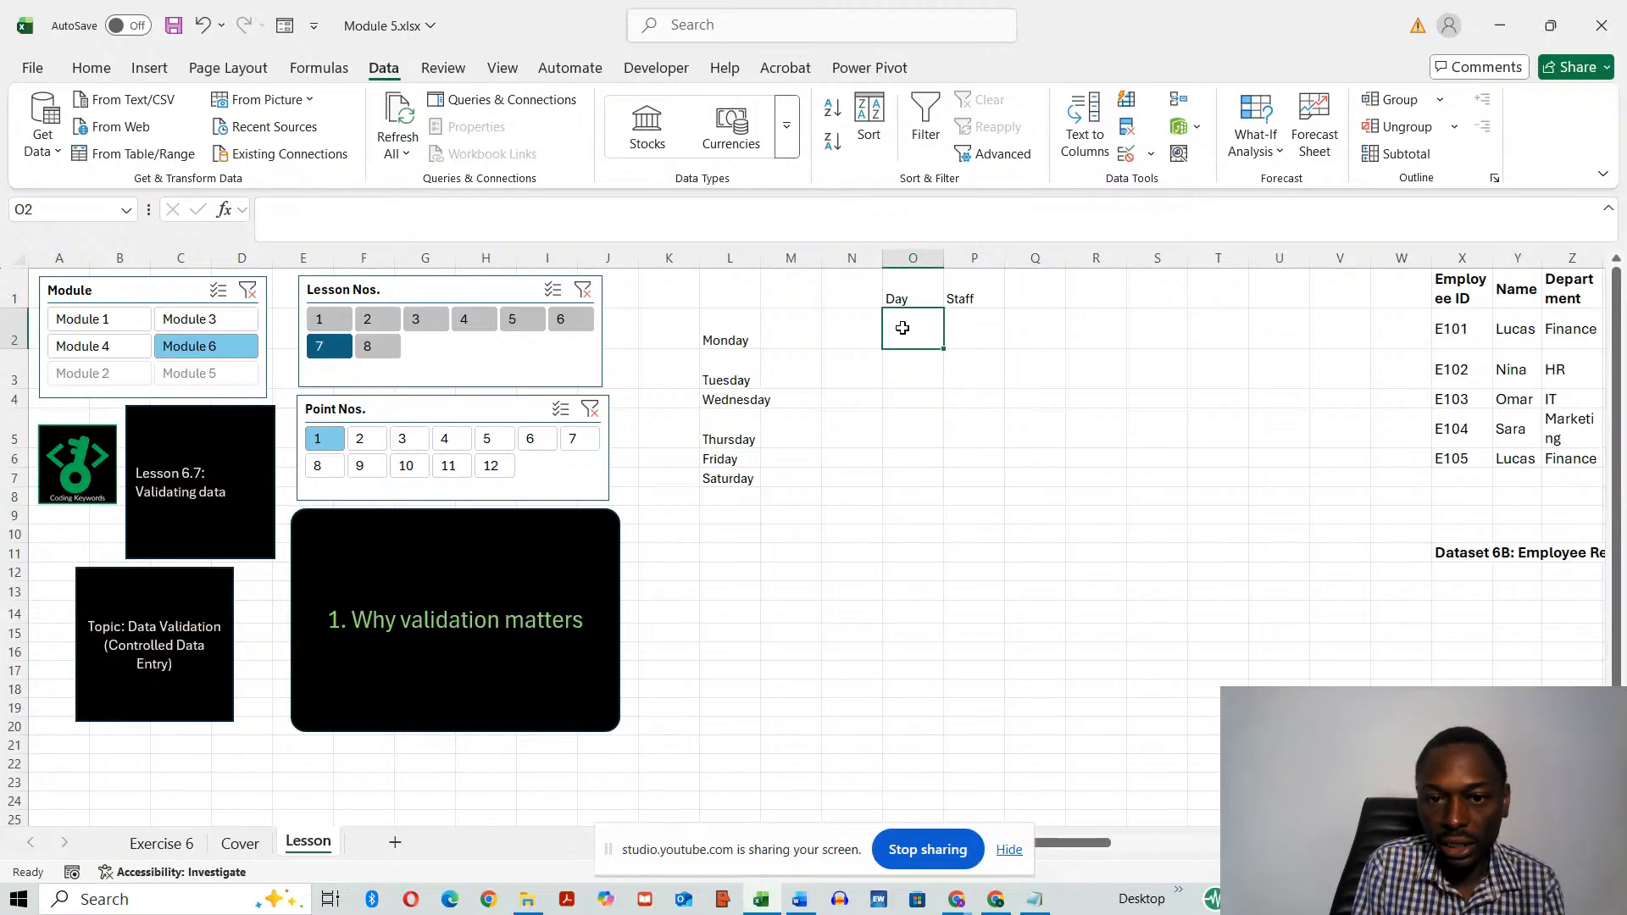
{"action": "left_click_drag", "start_coordinate": [903, 328], "coordinate": [904, 591]}
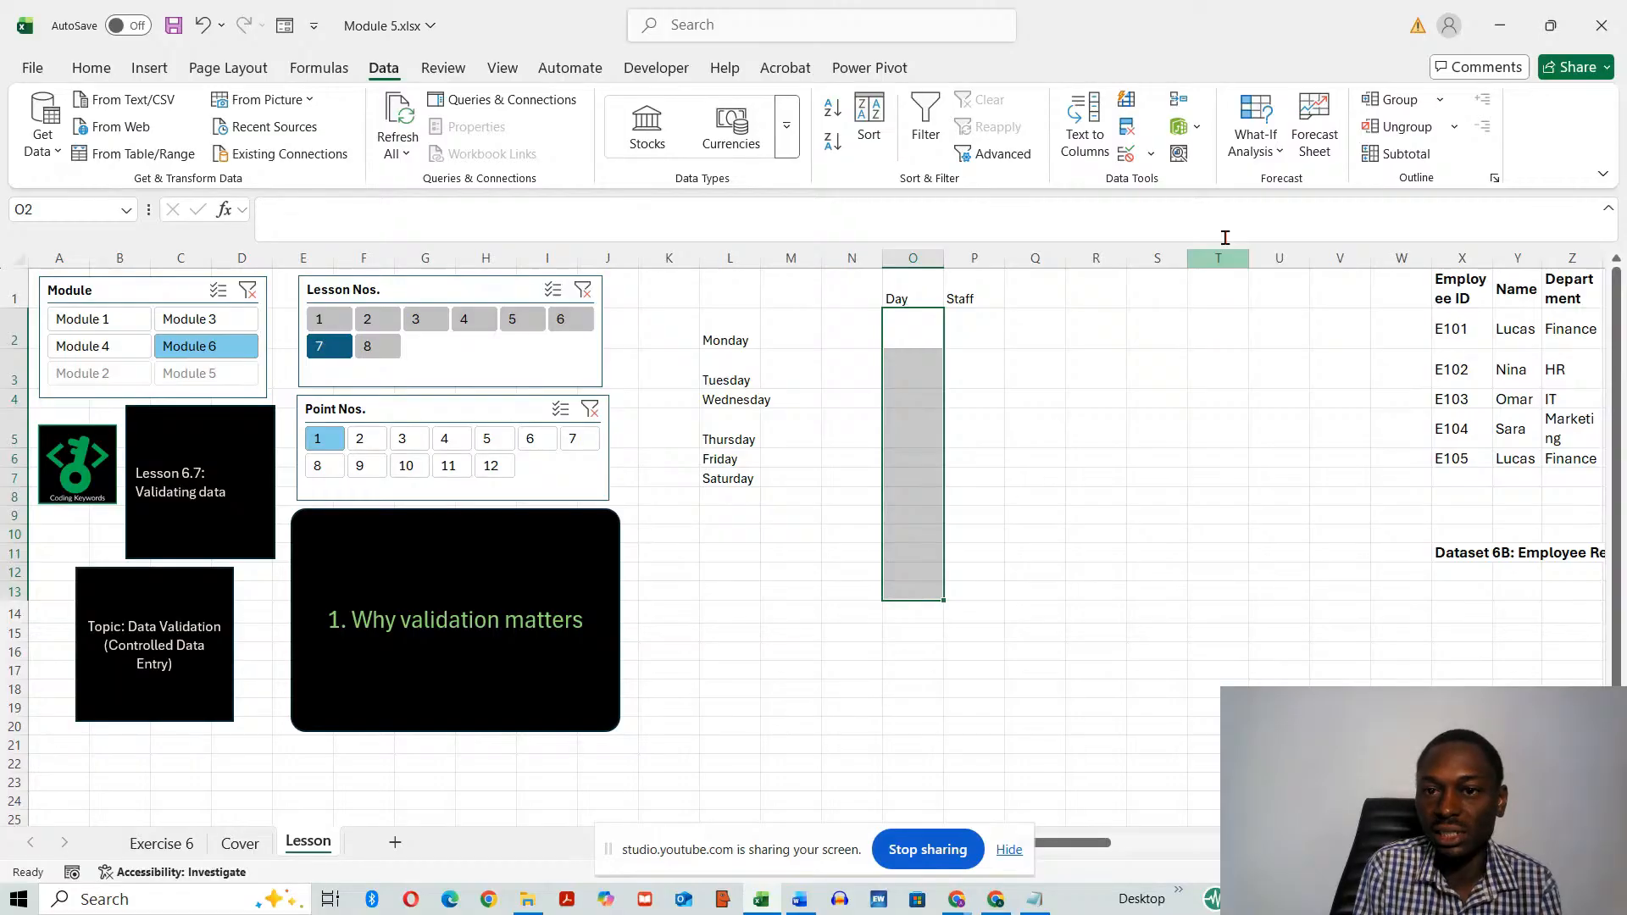
{"action": "left_click", "coordinate": [1128, 154]}
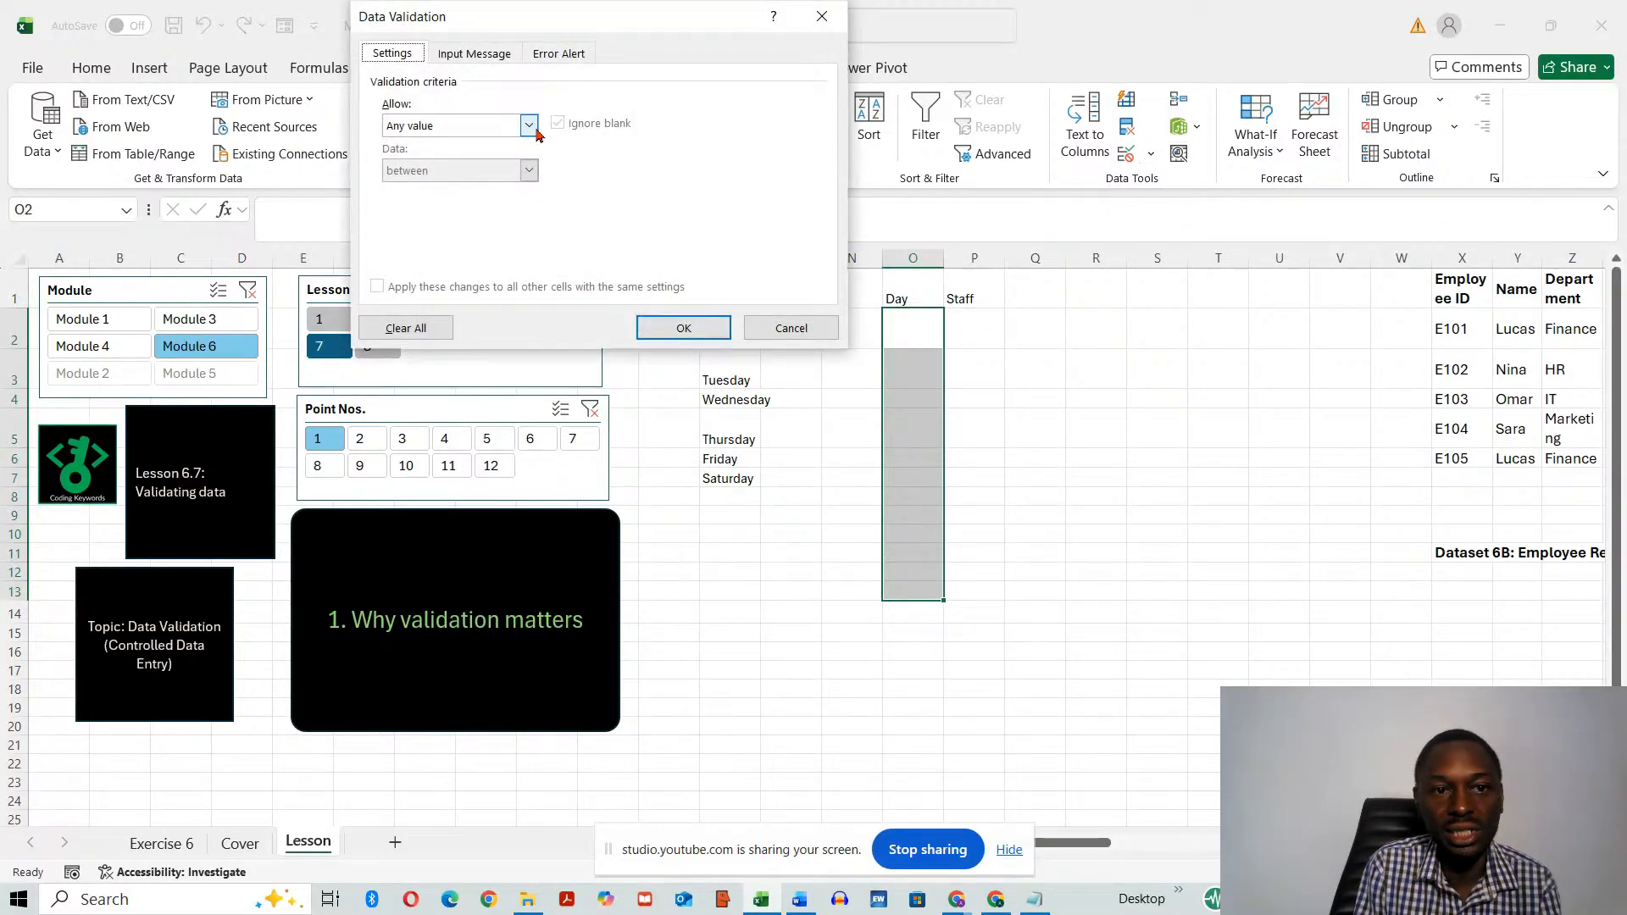
{"action": "left_click", "coordinate": [528, 126]}
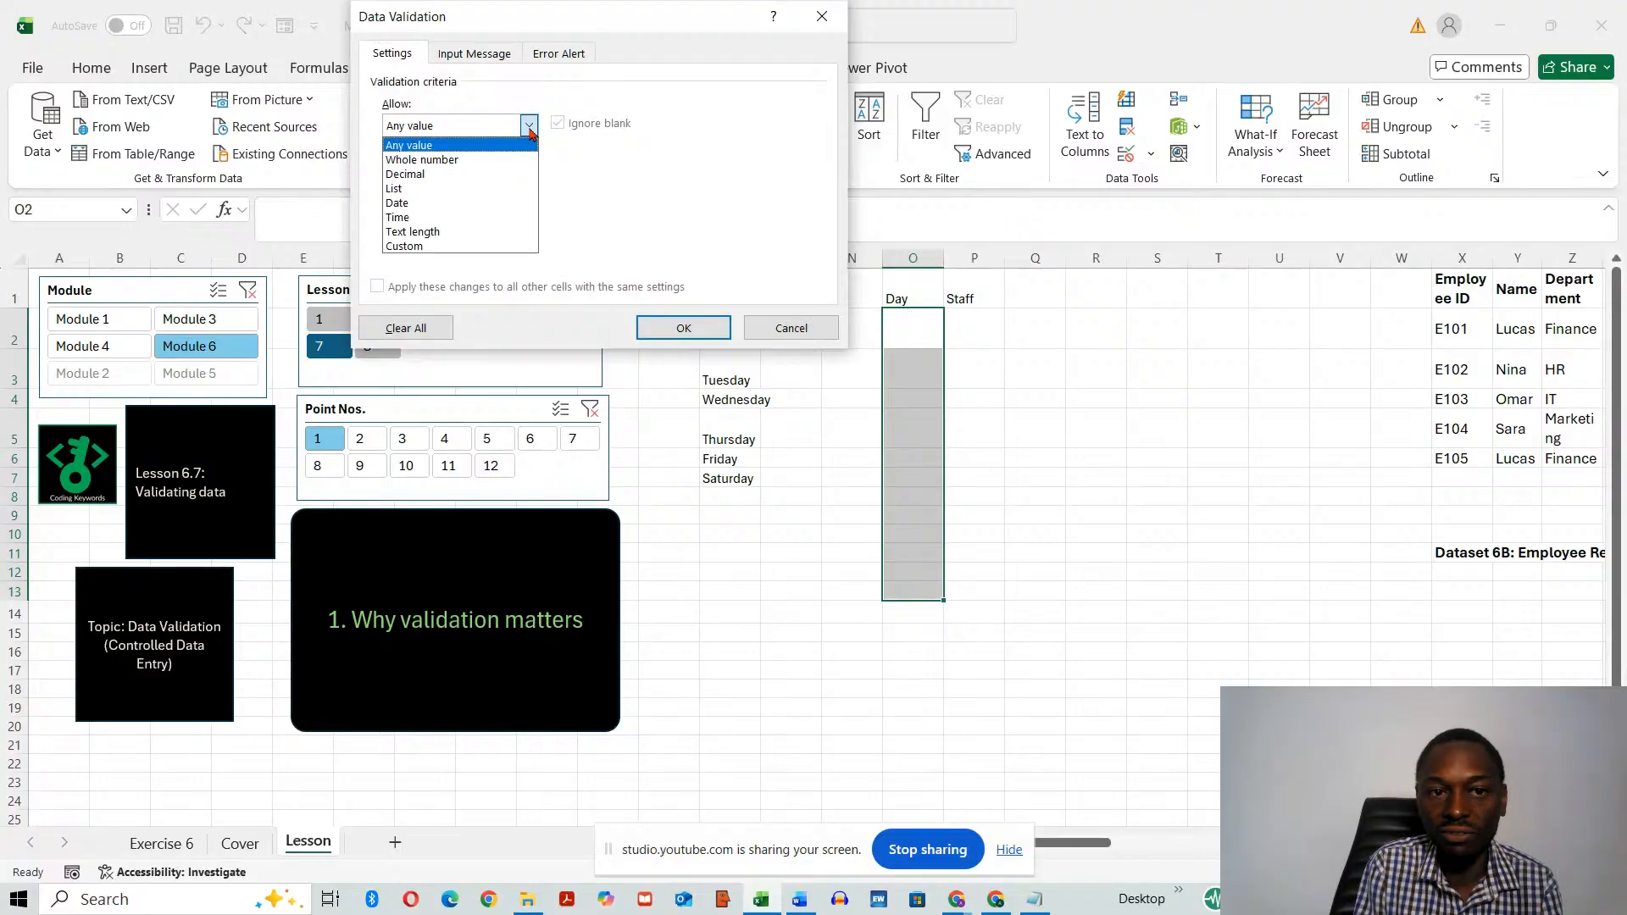
{"action": "left_click", "coordinate": [458, 182]}
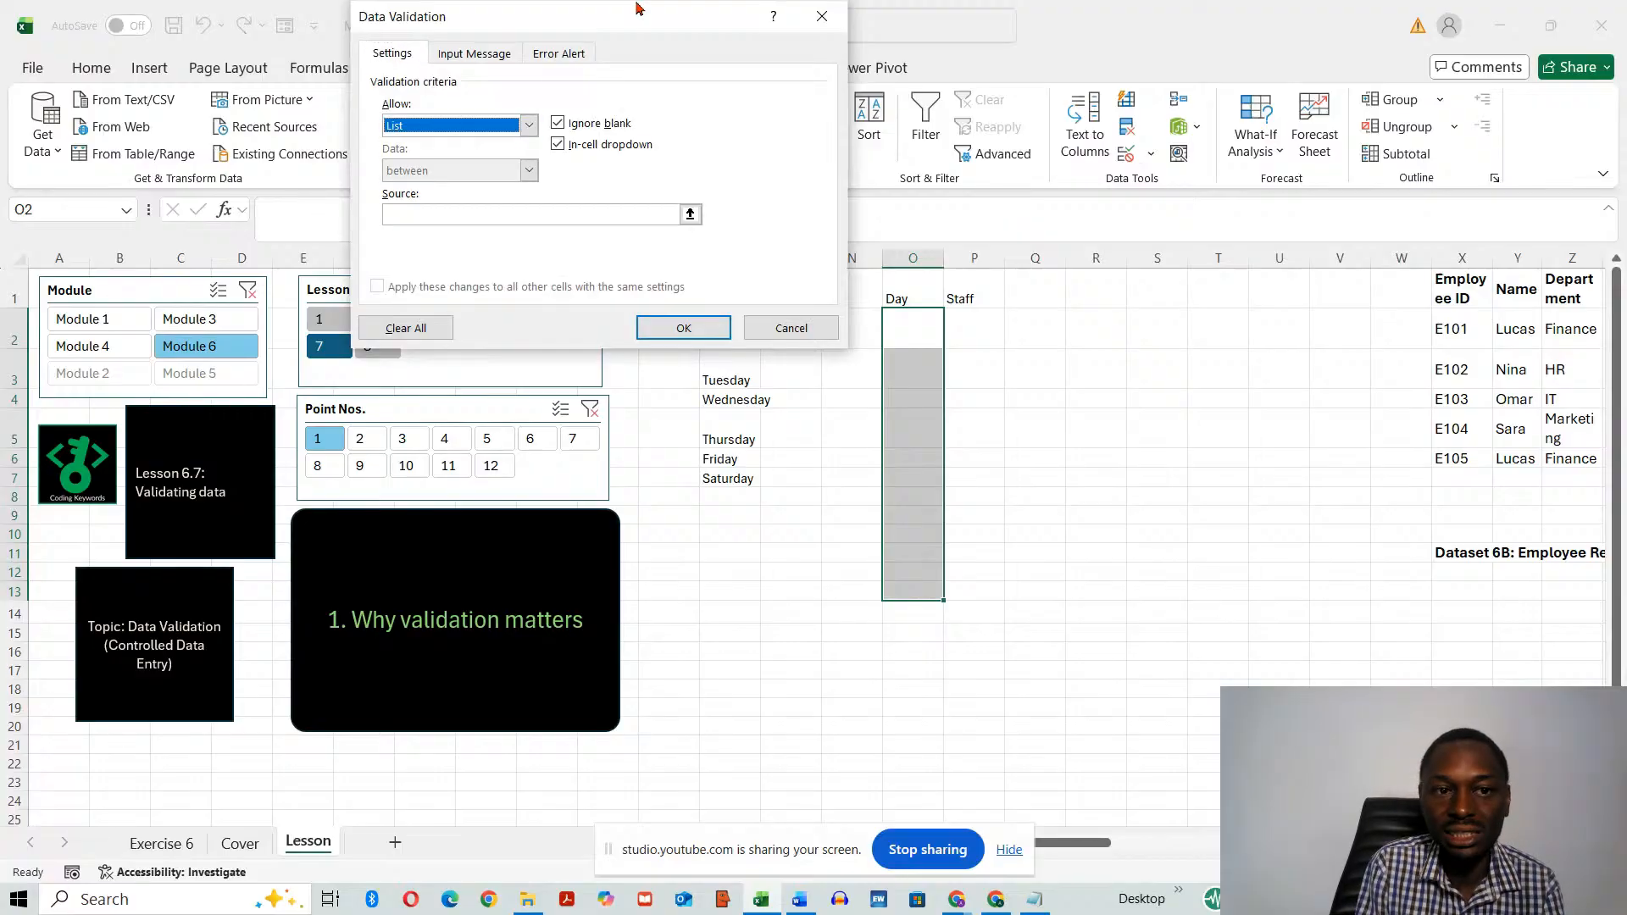
{"action": "left_click_drag", "start_coordinate": [639, 7], "coordinate": [406, 58]}
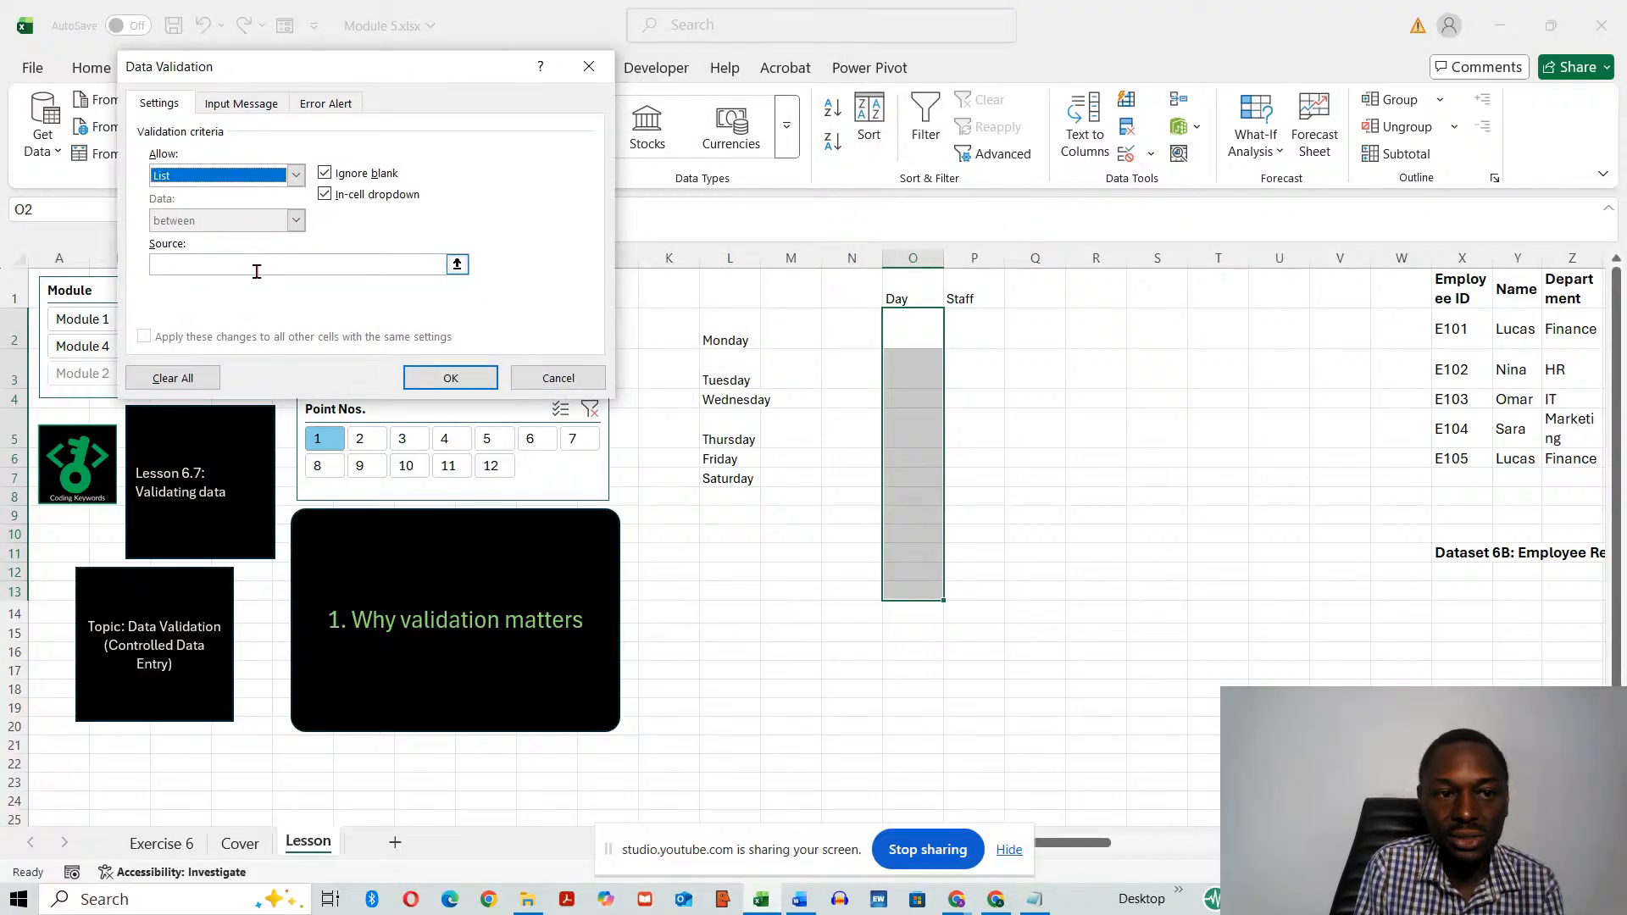
{"action": "left_click", "coordinate": [254, 265]}
{"action": "left_click", "coordinate": [752, 340]}
{"action": "left_click_drag", "start_coordinate": [752, 340], "coordinate": [746, 479]}
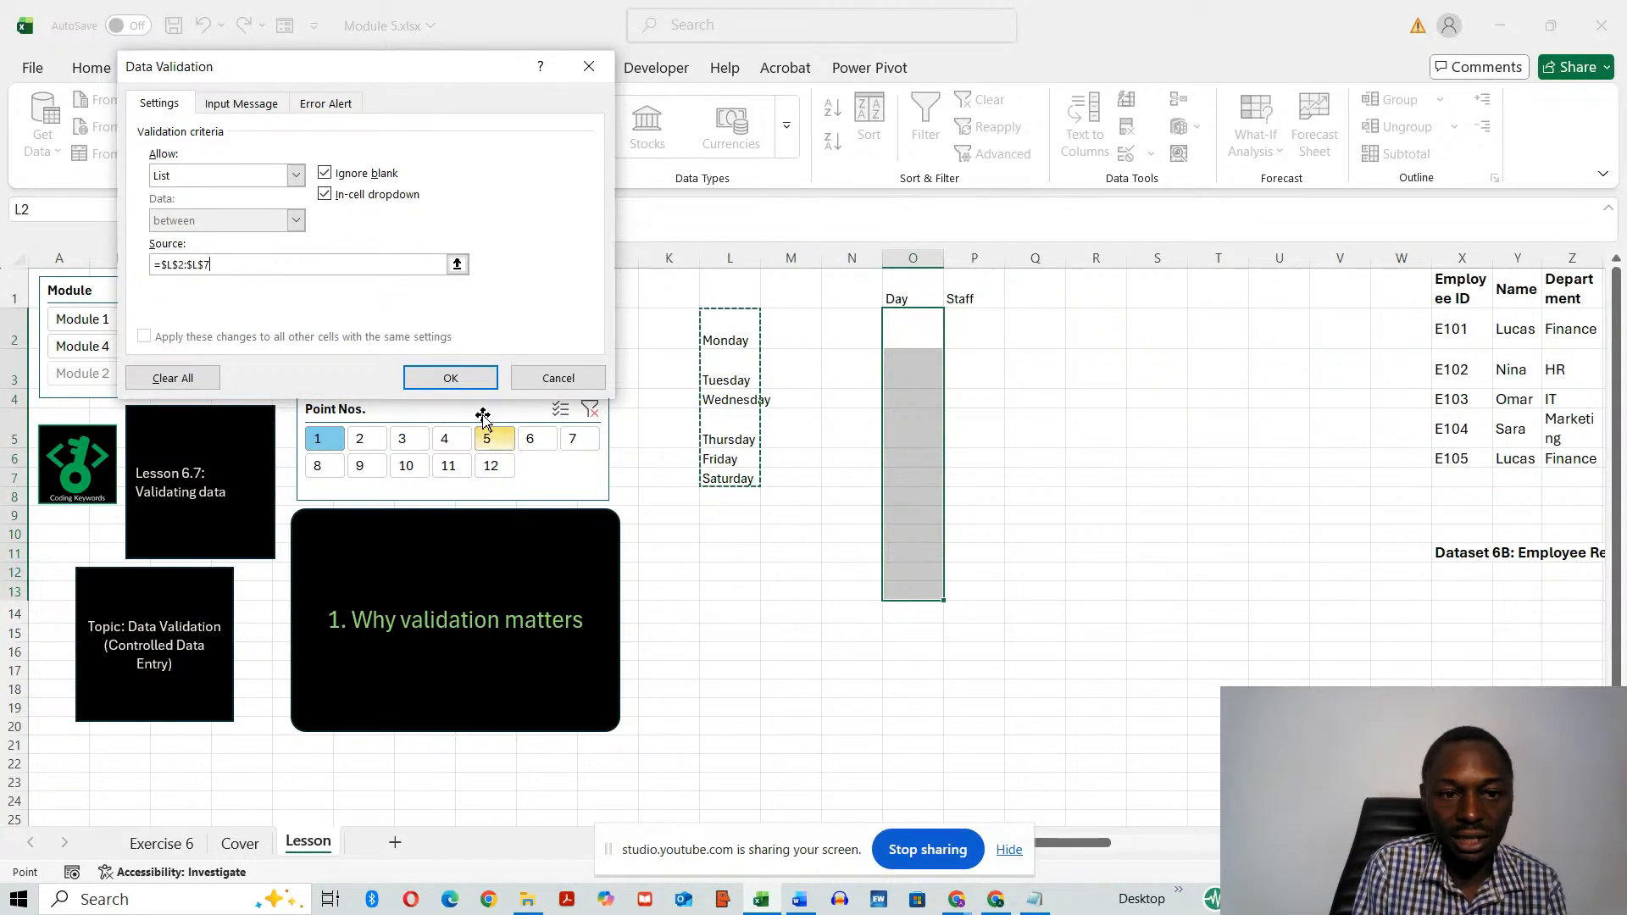
{"action": "left_click", "coordinate": [451, 378]}
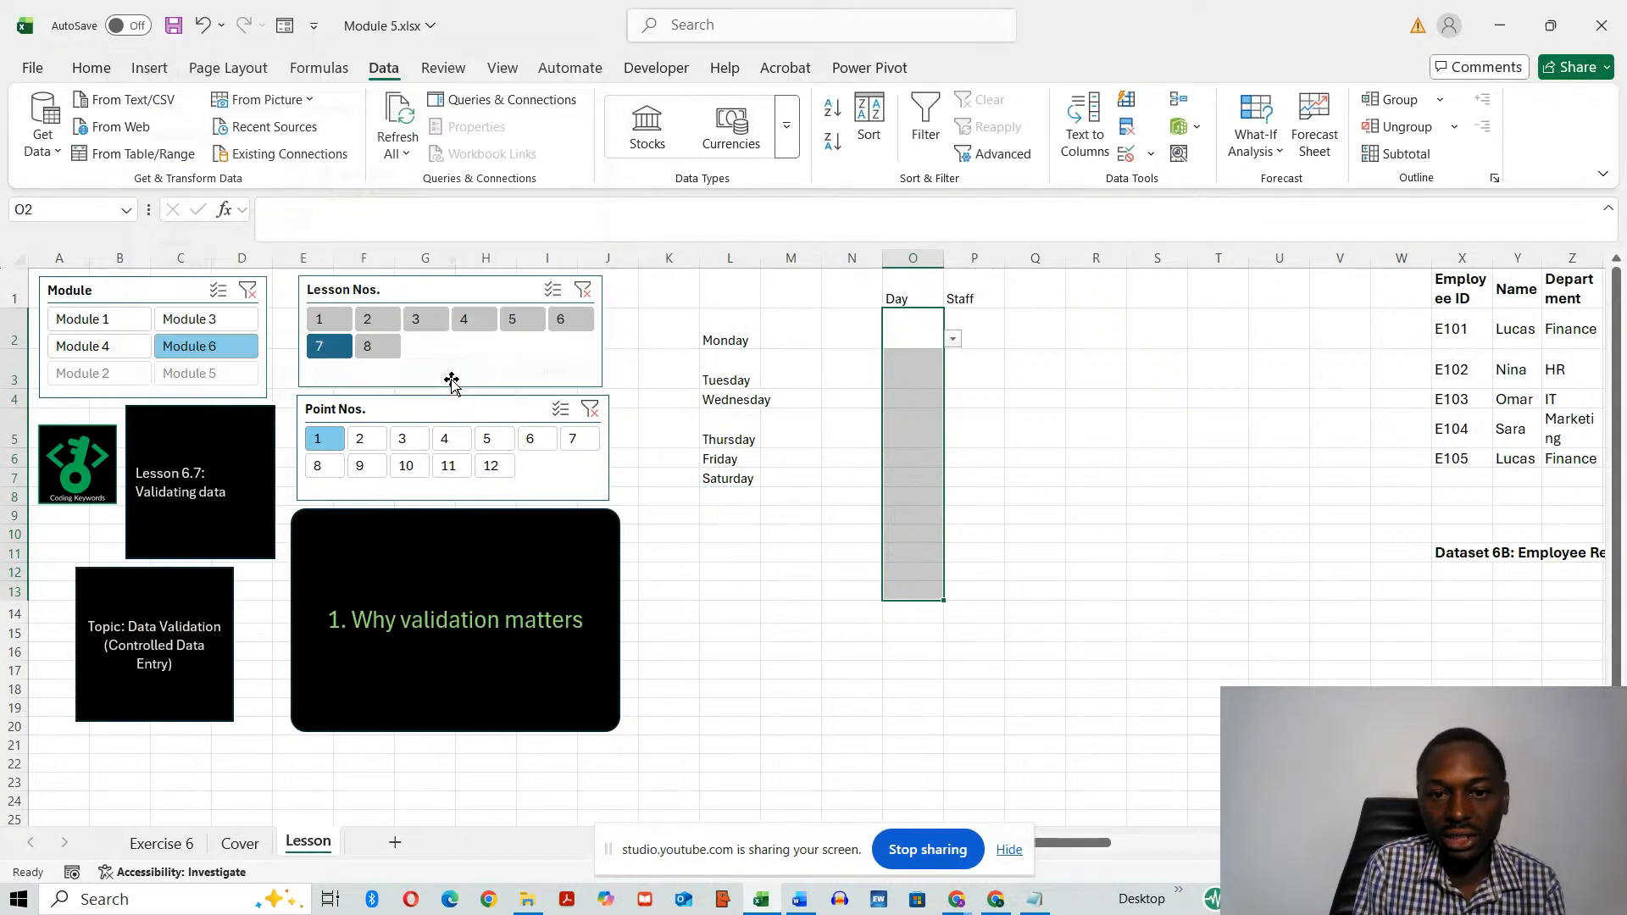
- Choose Wednesday, Monday, Wednesday and Monday from the validation list for cells O2 to O5
{"action": "left_click", "coordinate": [953, 341]}
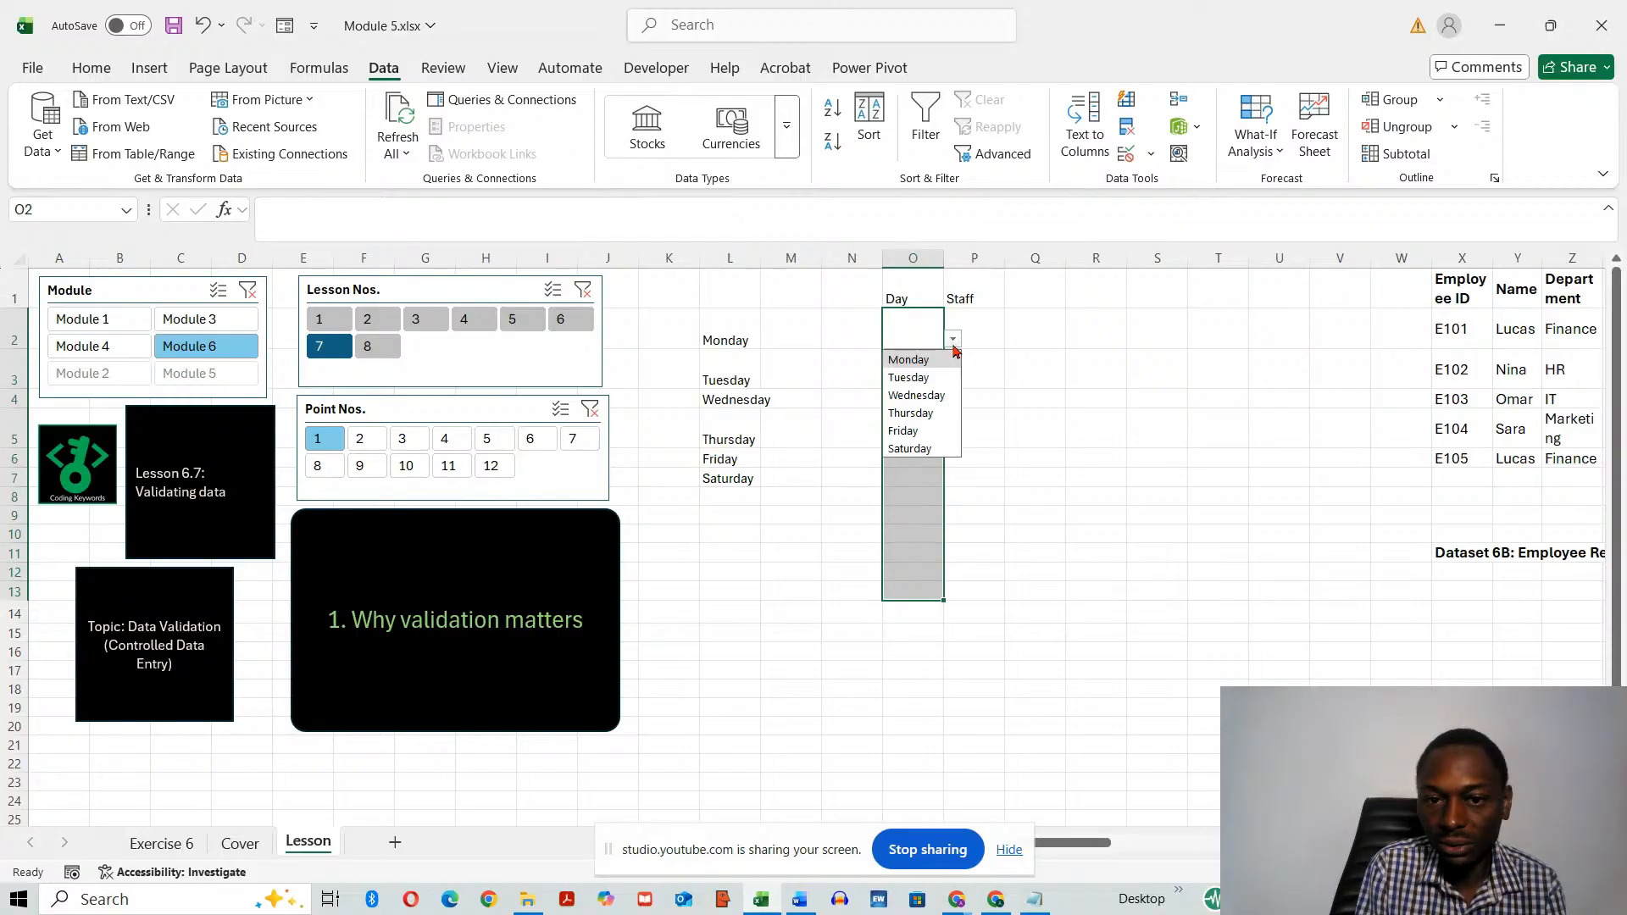
{"action": "left_click", "coordinate": [928, 395]}
{"action": "left_click", "coordinate": [966, 372]}
{"action": "left_click", "coordinate": [926, 373]}
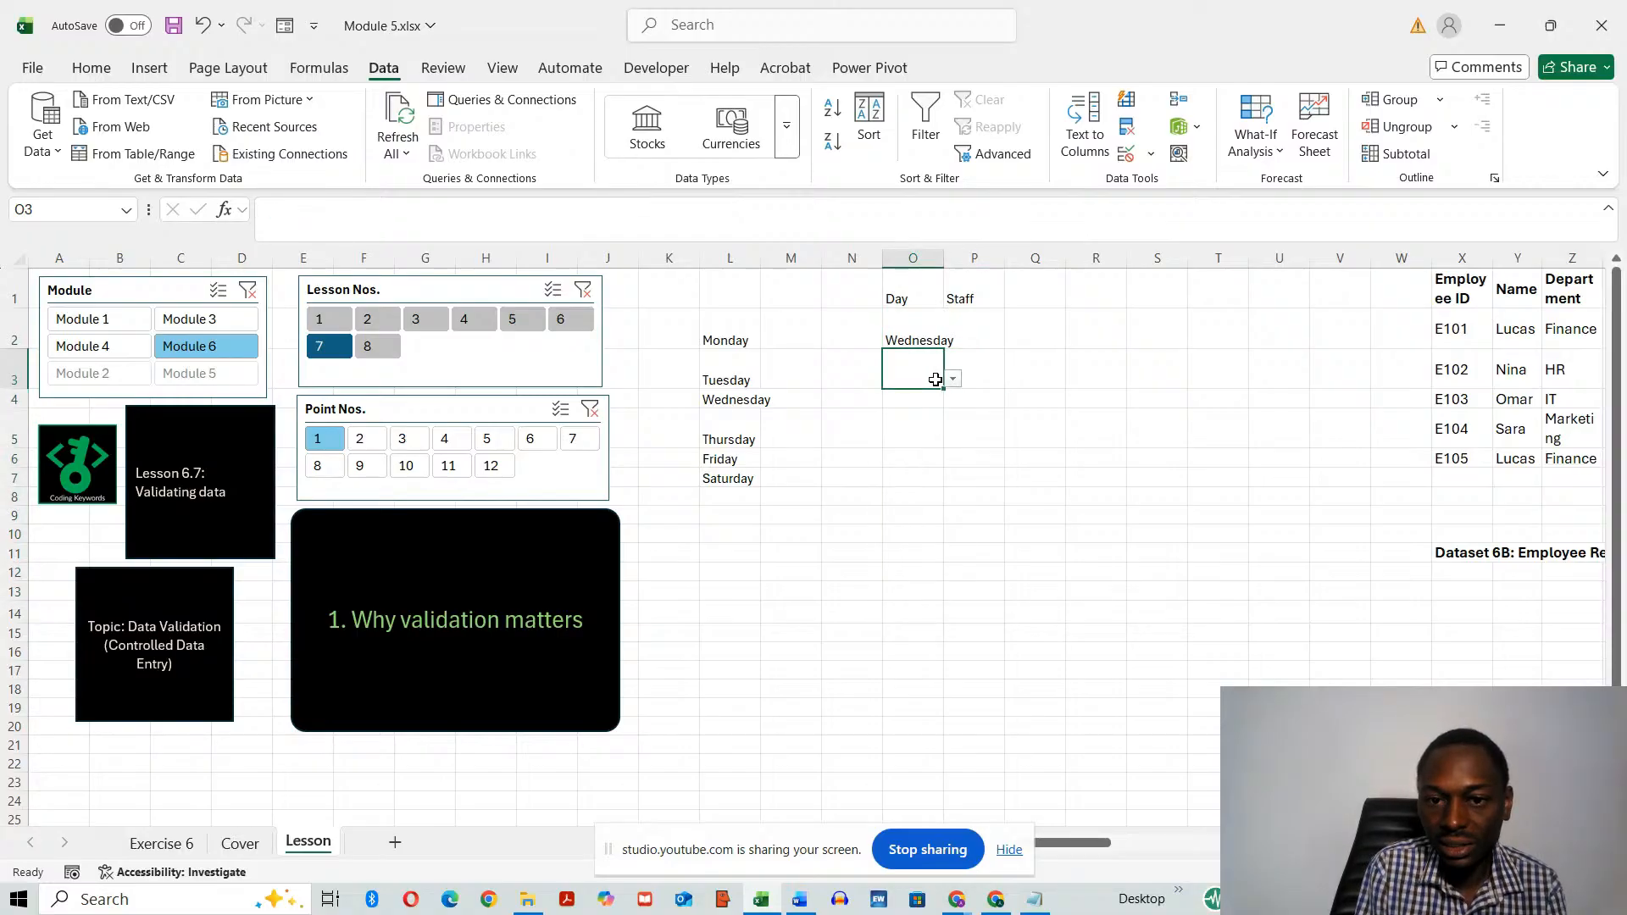
{"action": "left_click", "coordinate": [953, 379]}
{"action": "left_click", "coordinate": [907, 399]}
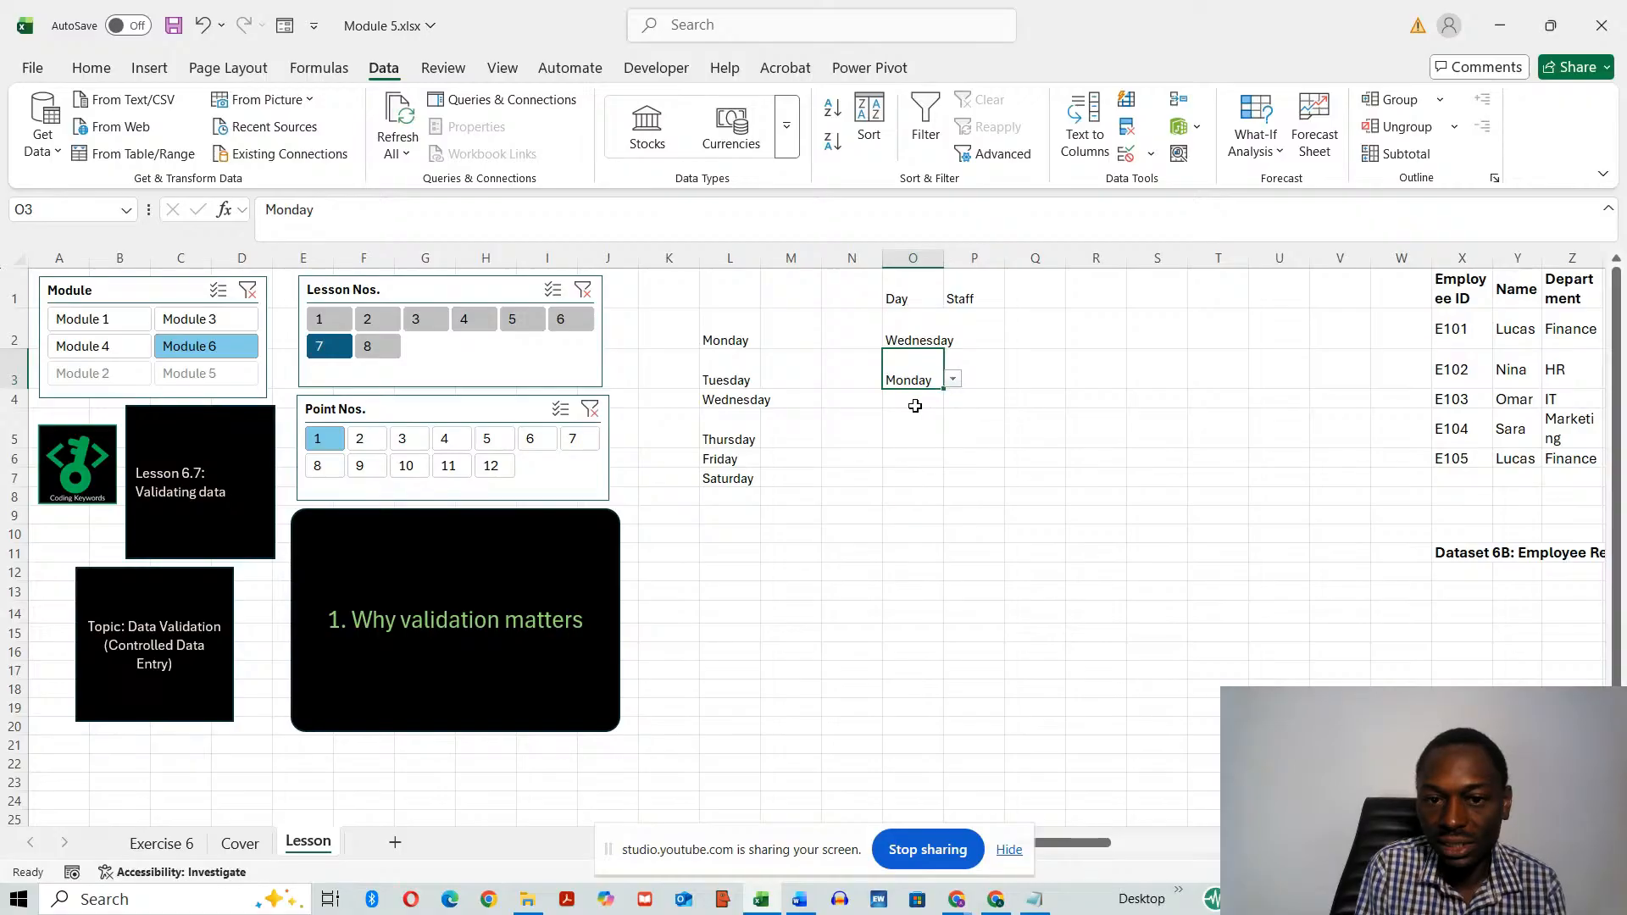
{"action": "left_click", "coordinate": [918, 402]}
{"action": "left_click", "coordinate": [954, 398]}
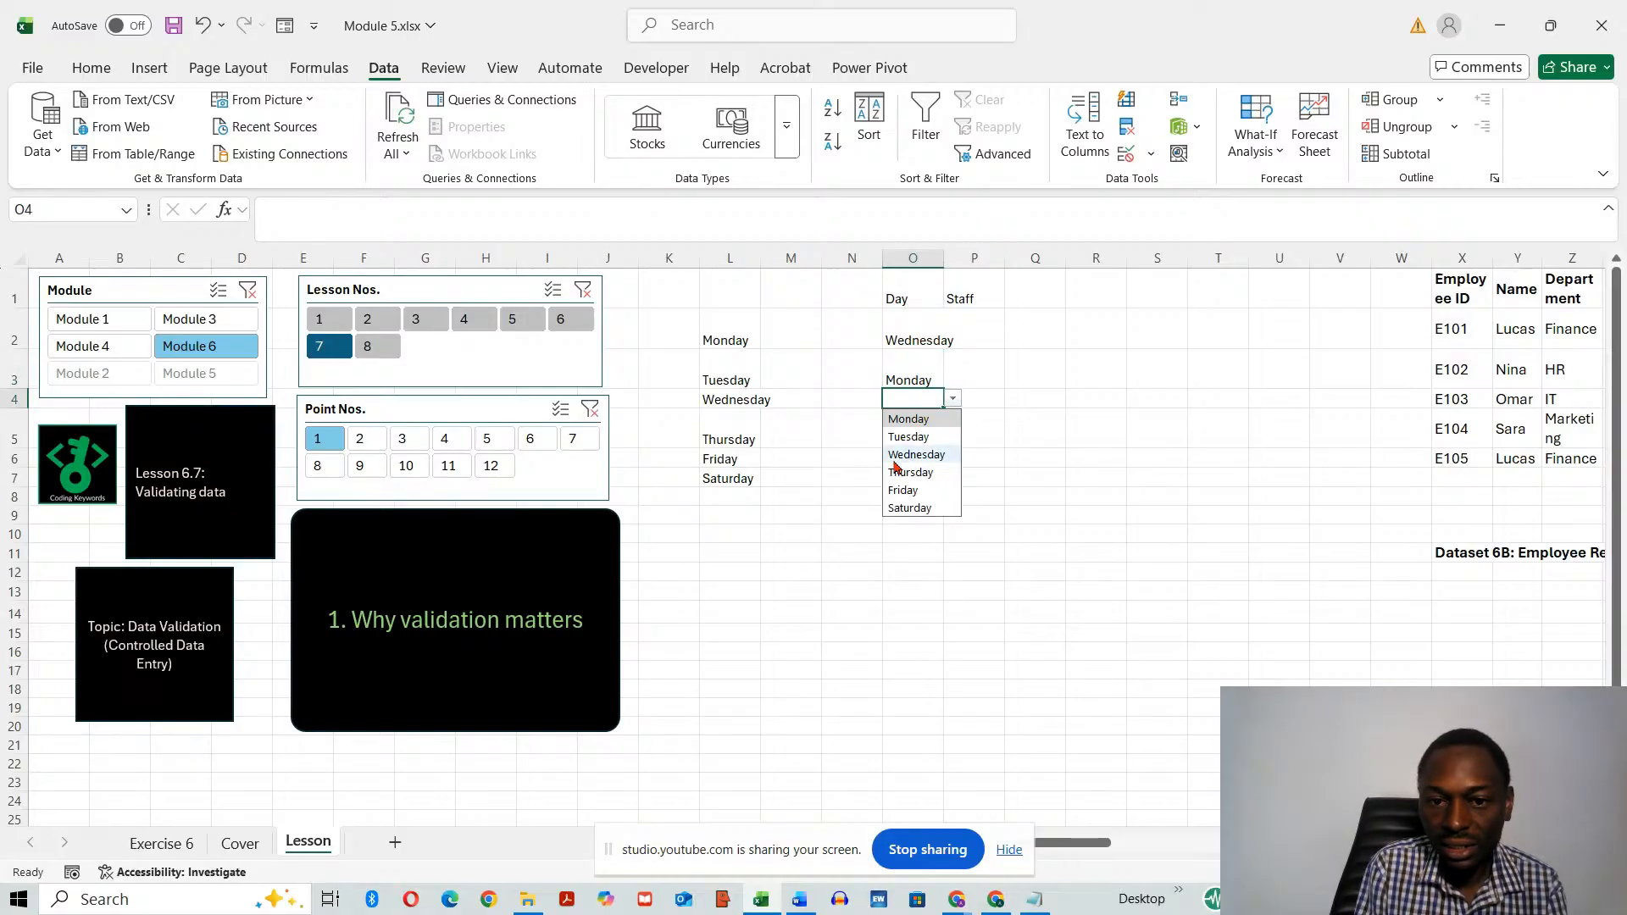
{"action": "left_click", "coordinate": [924, 454]}
{"action": "left_click", "coordinate": [914, 436]}
{"action": "left_click", "coordinate": [954, 437]}
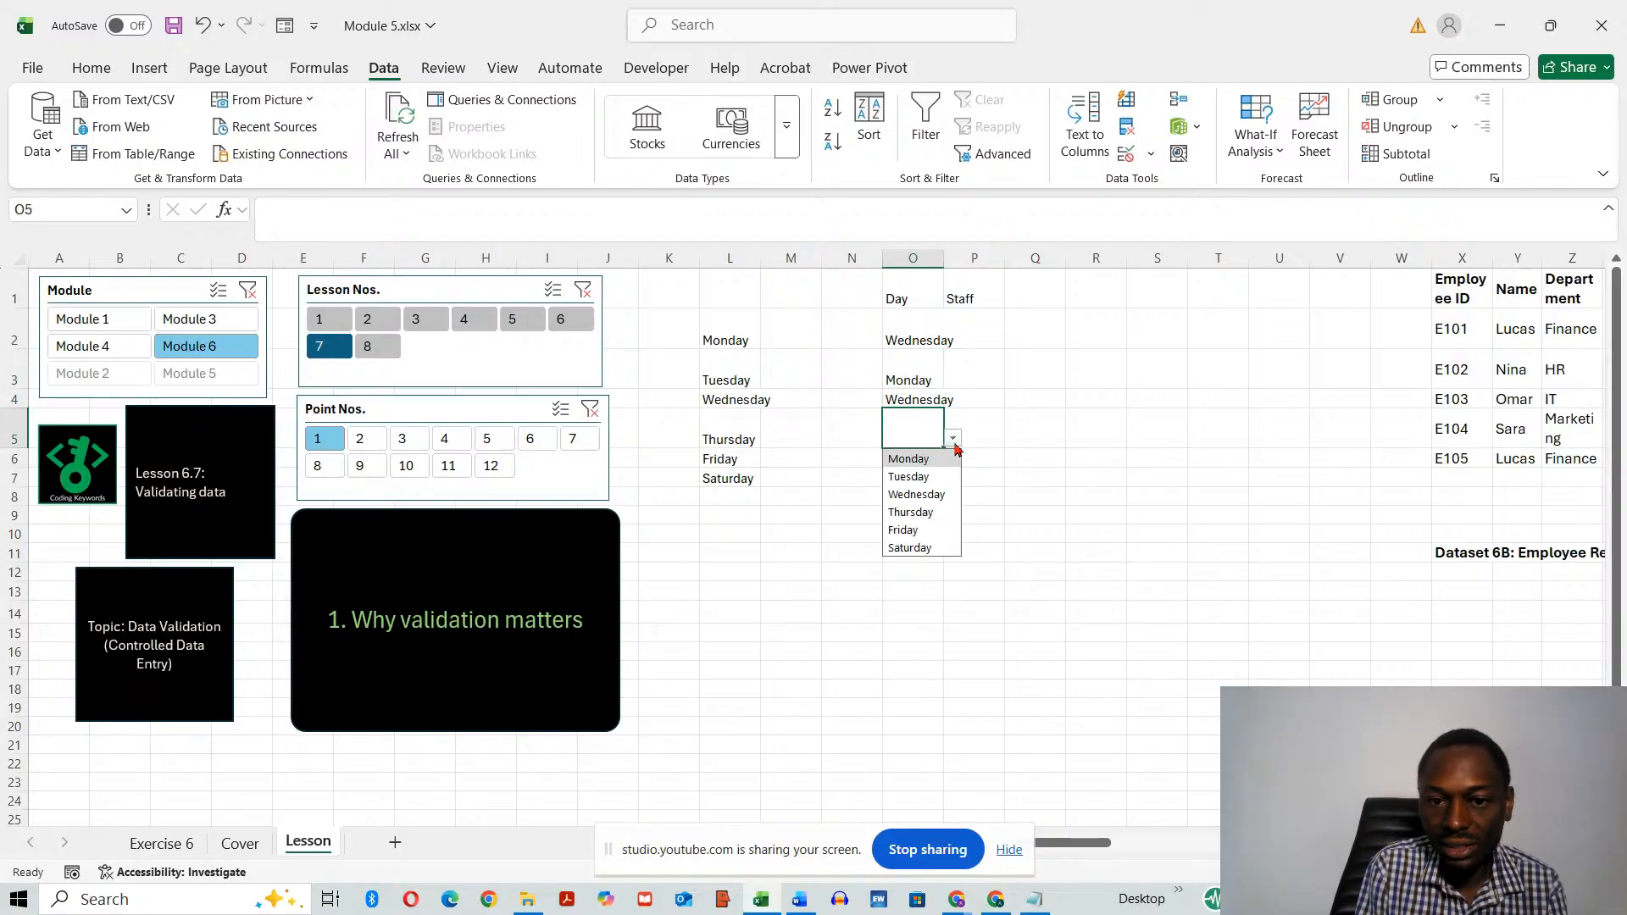
{"action": "left_click", "coordinate": [909, 461]}
- Test the validation in O6 by entering Monday1, and correct the entry to Monday
{"action": "left_click", "coordinate": [916, 461]}
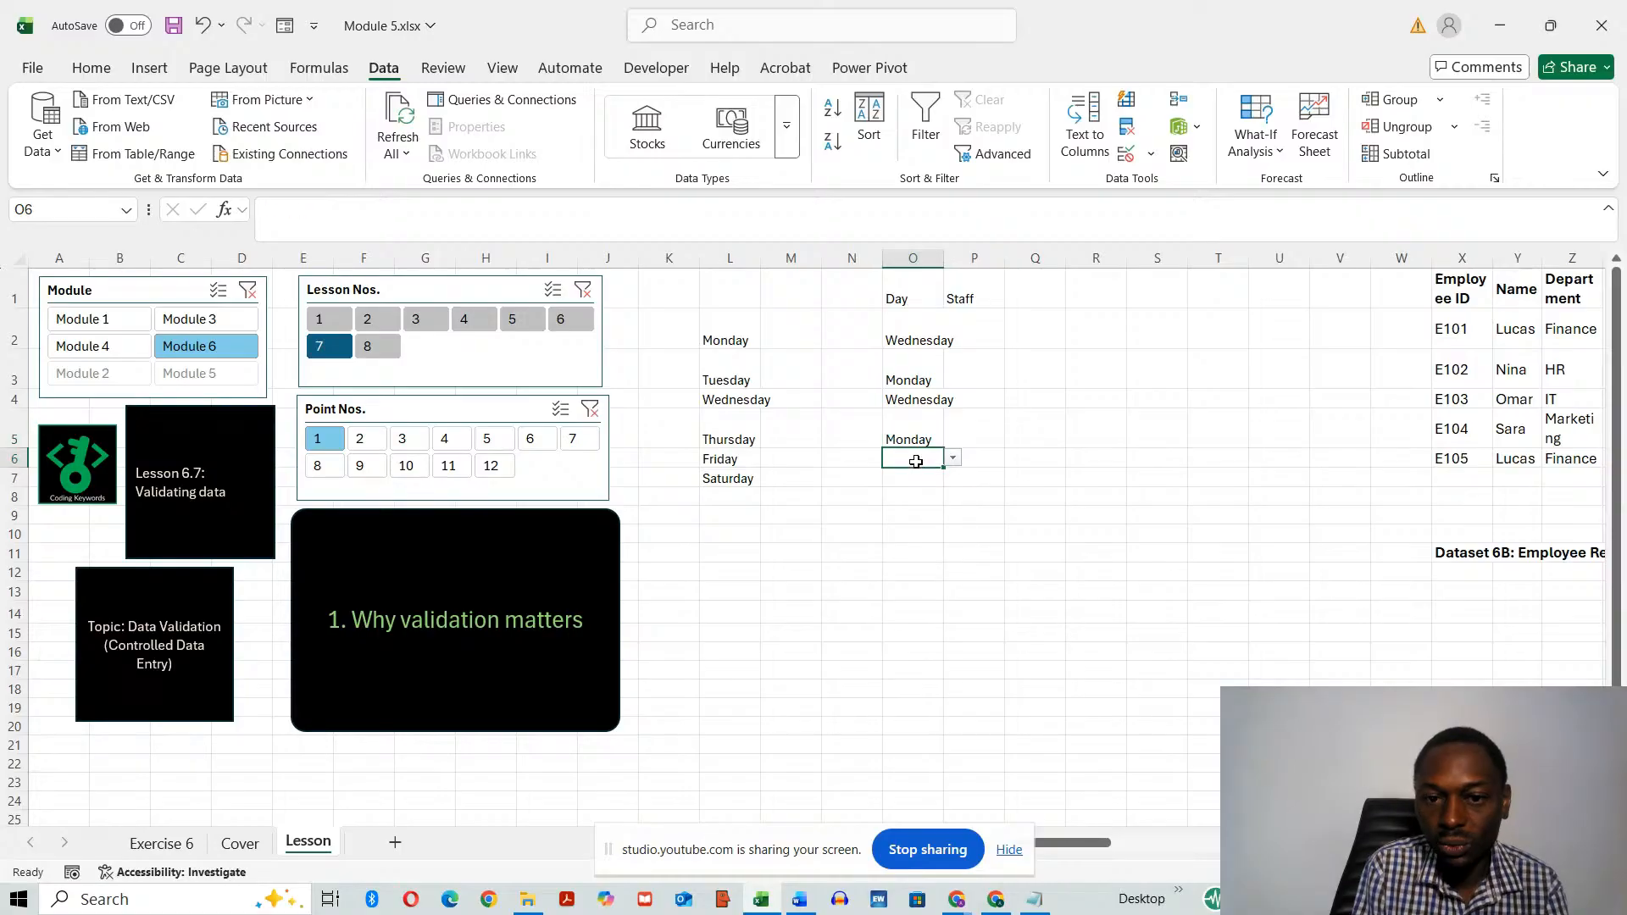
{"action": "type", "text": "Monday"}
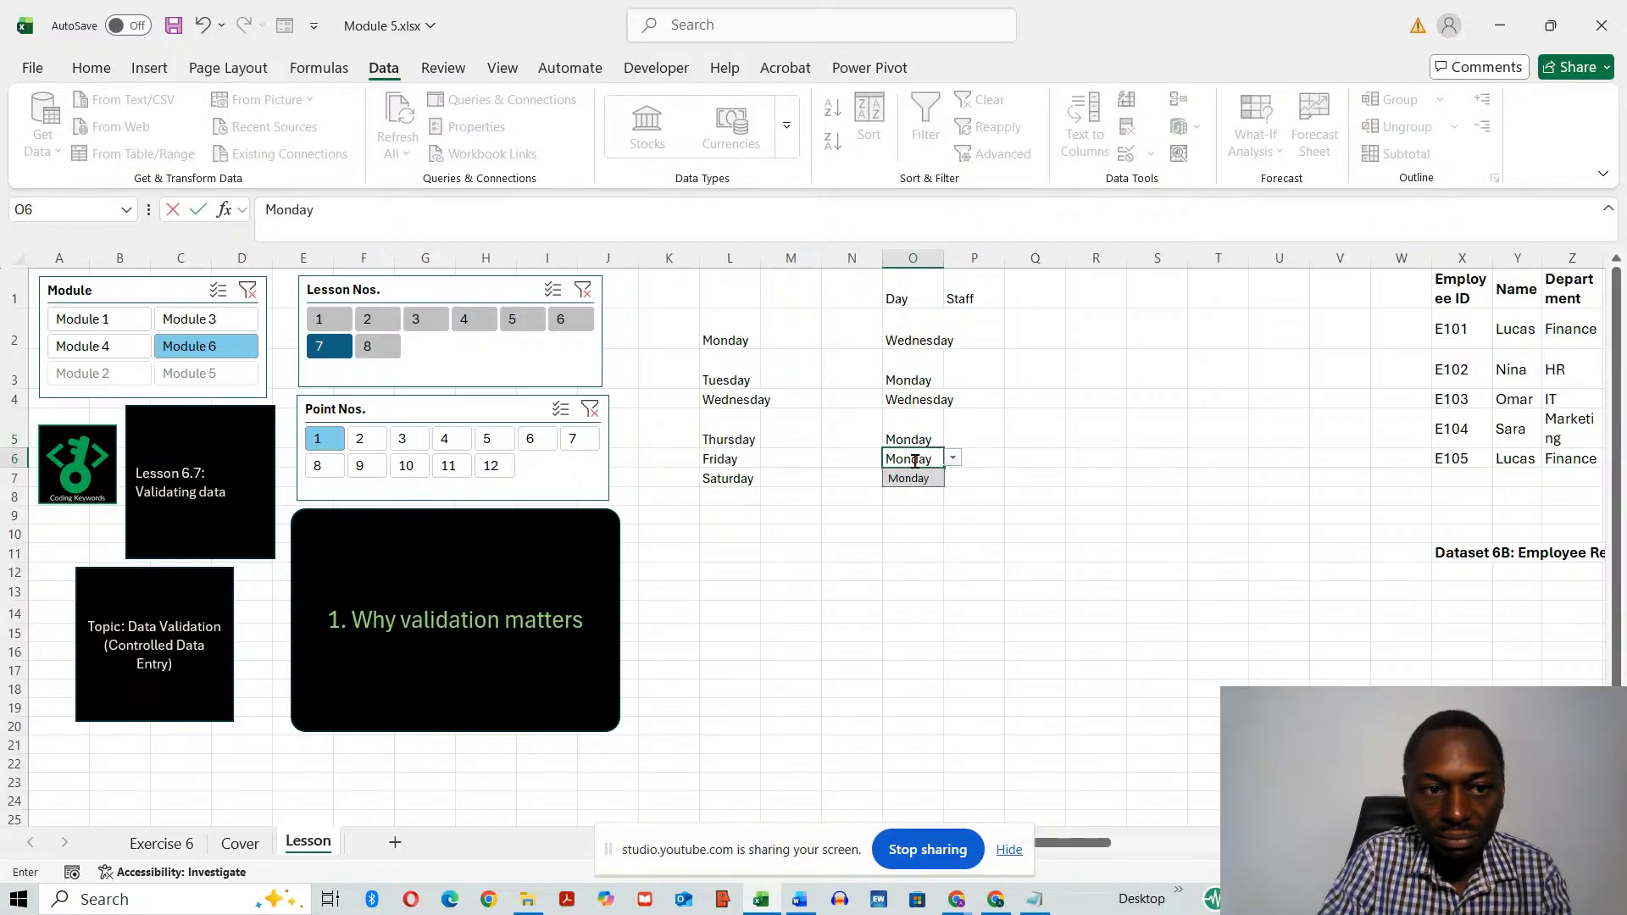
{"action": "type", "text": "1"}
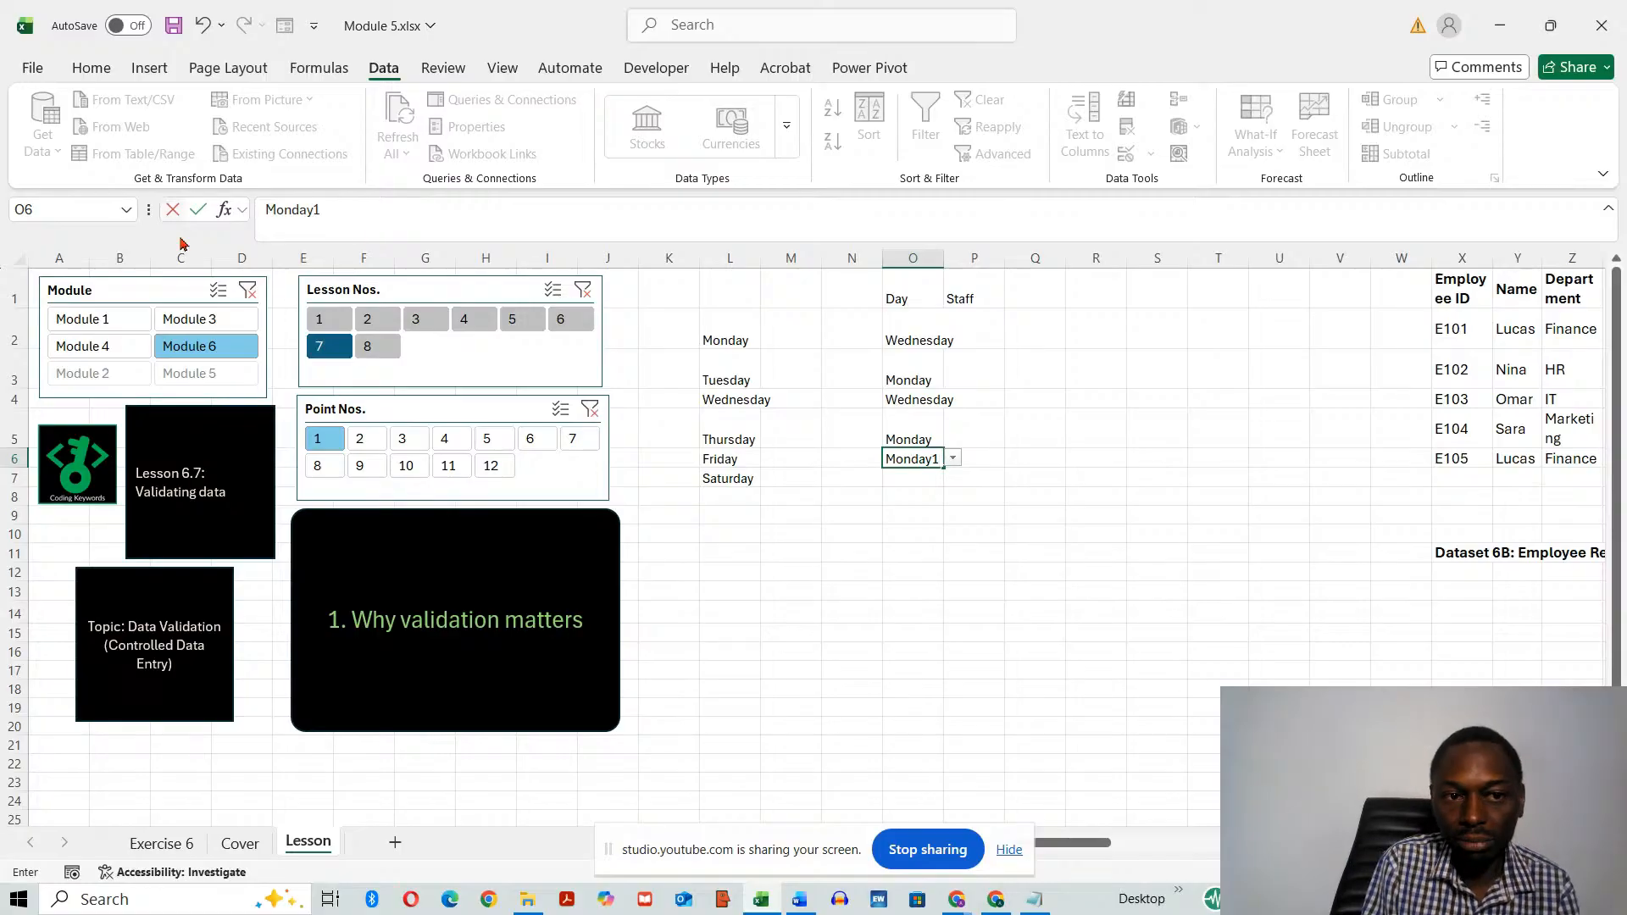
{"action": "key", "text": "Return"}
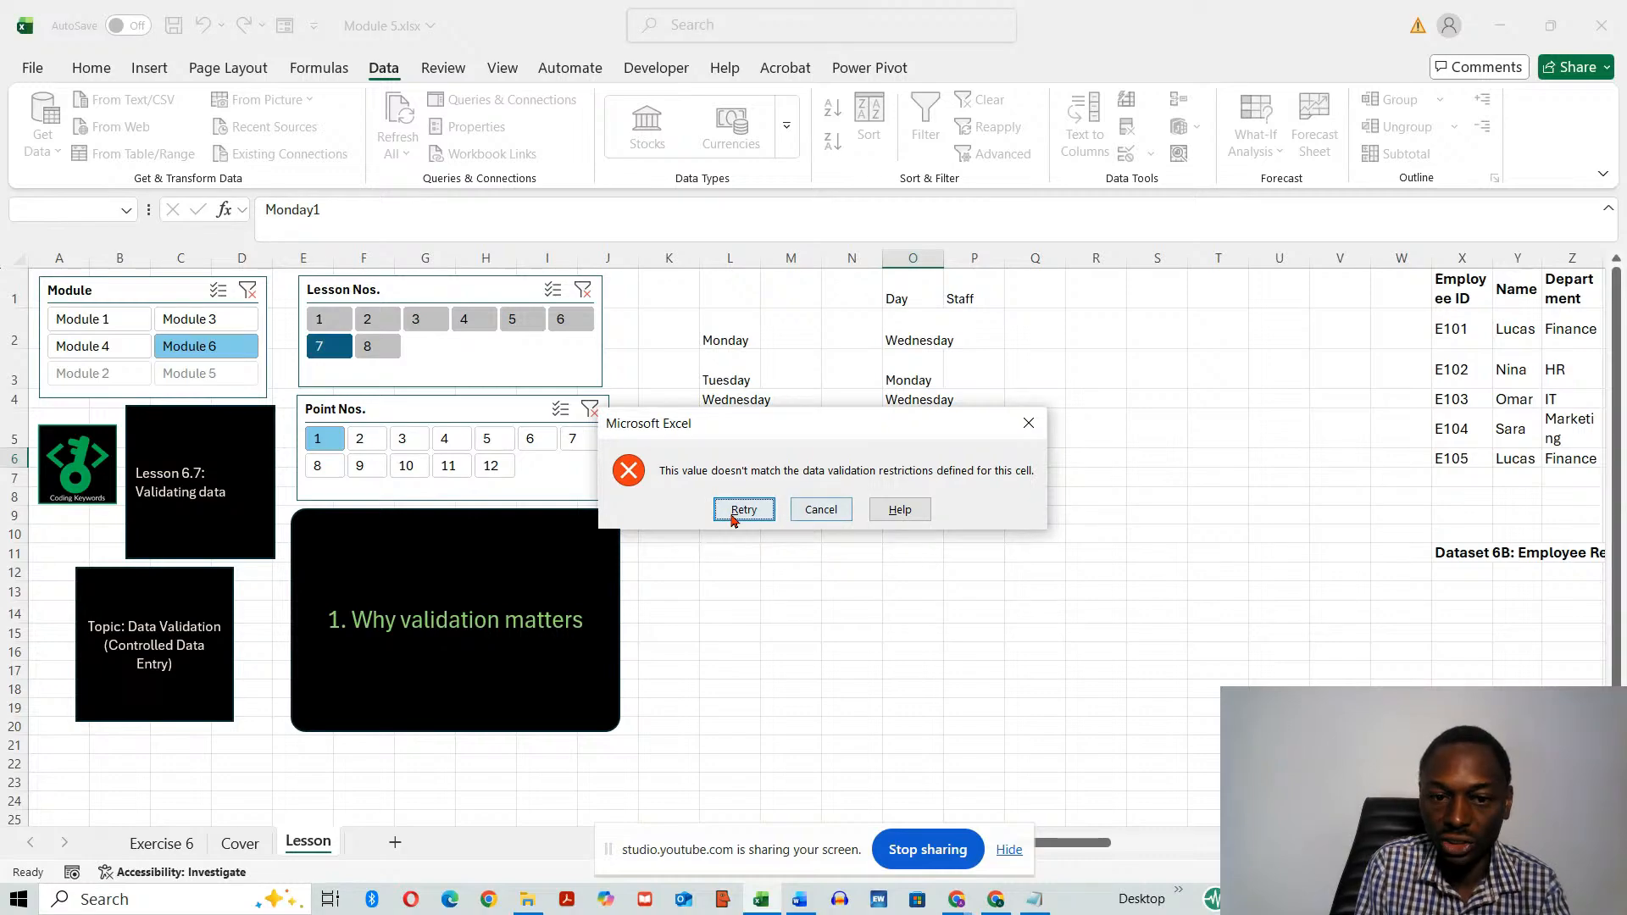
{"action": "left_click", "coordinate": [733, 517]}
{"action": "left_click", "coordinate": [404, 226]}
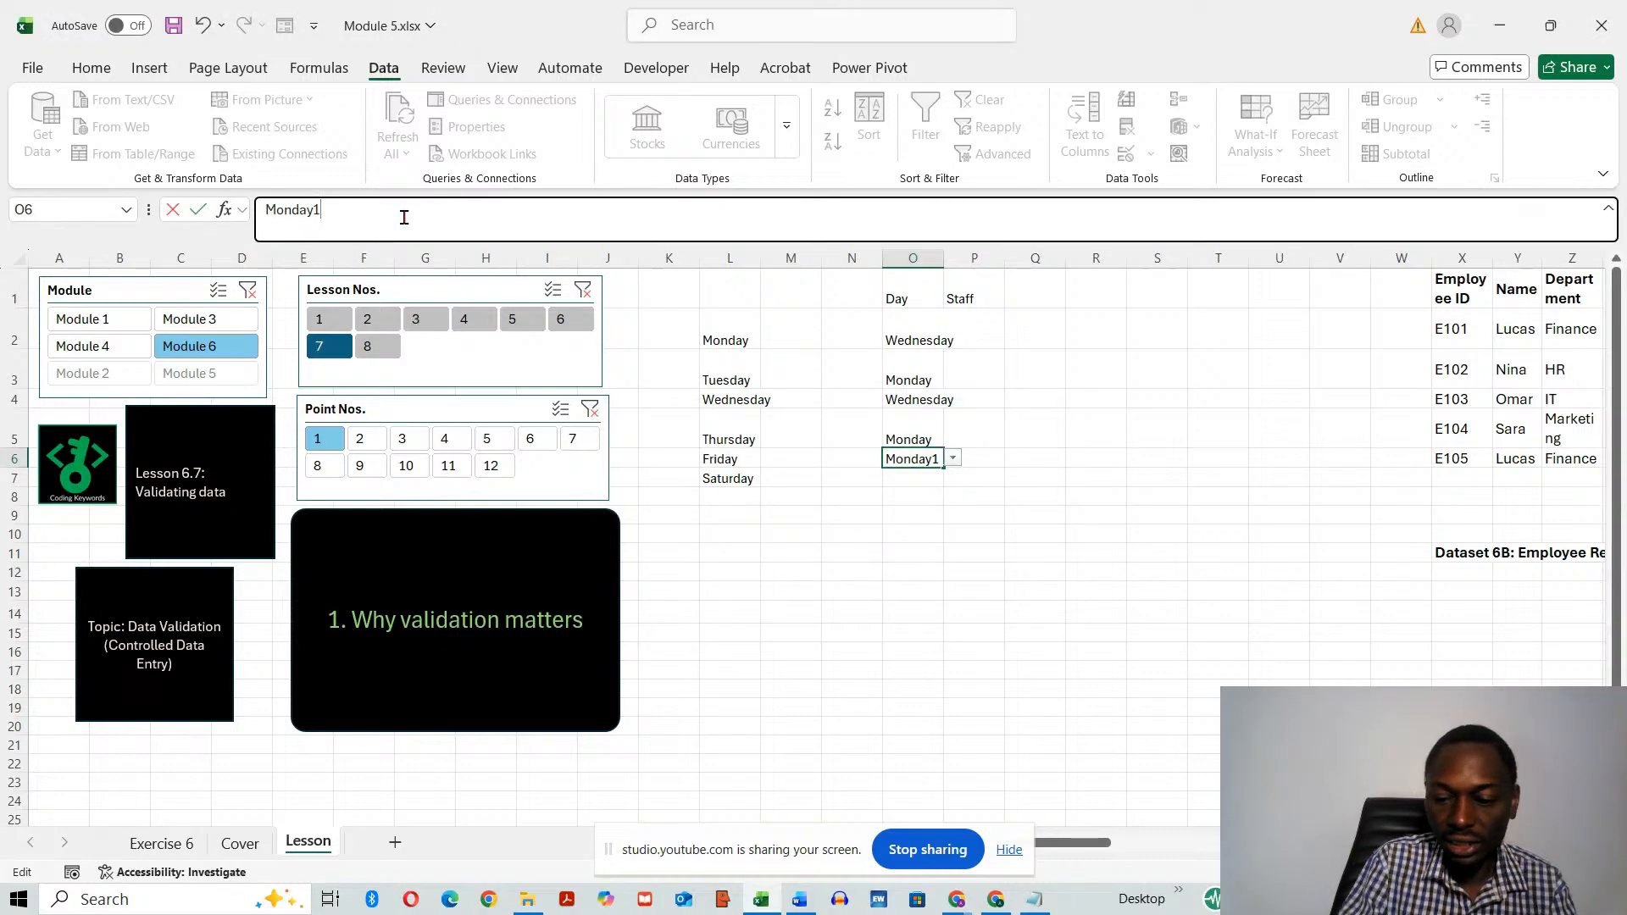
{"action": "key", "text": "BackSpace"}
{"action": "key", "text": "Return"}
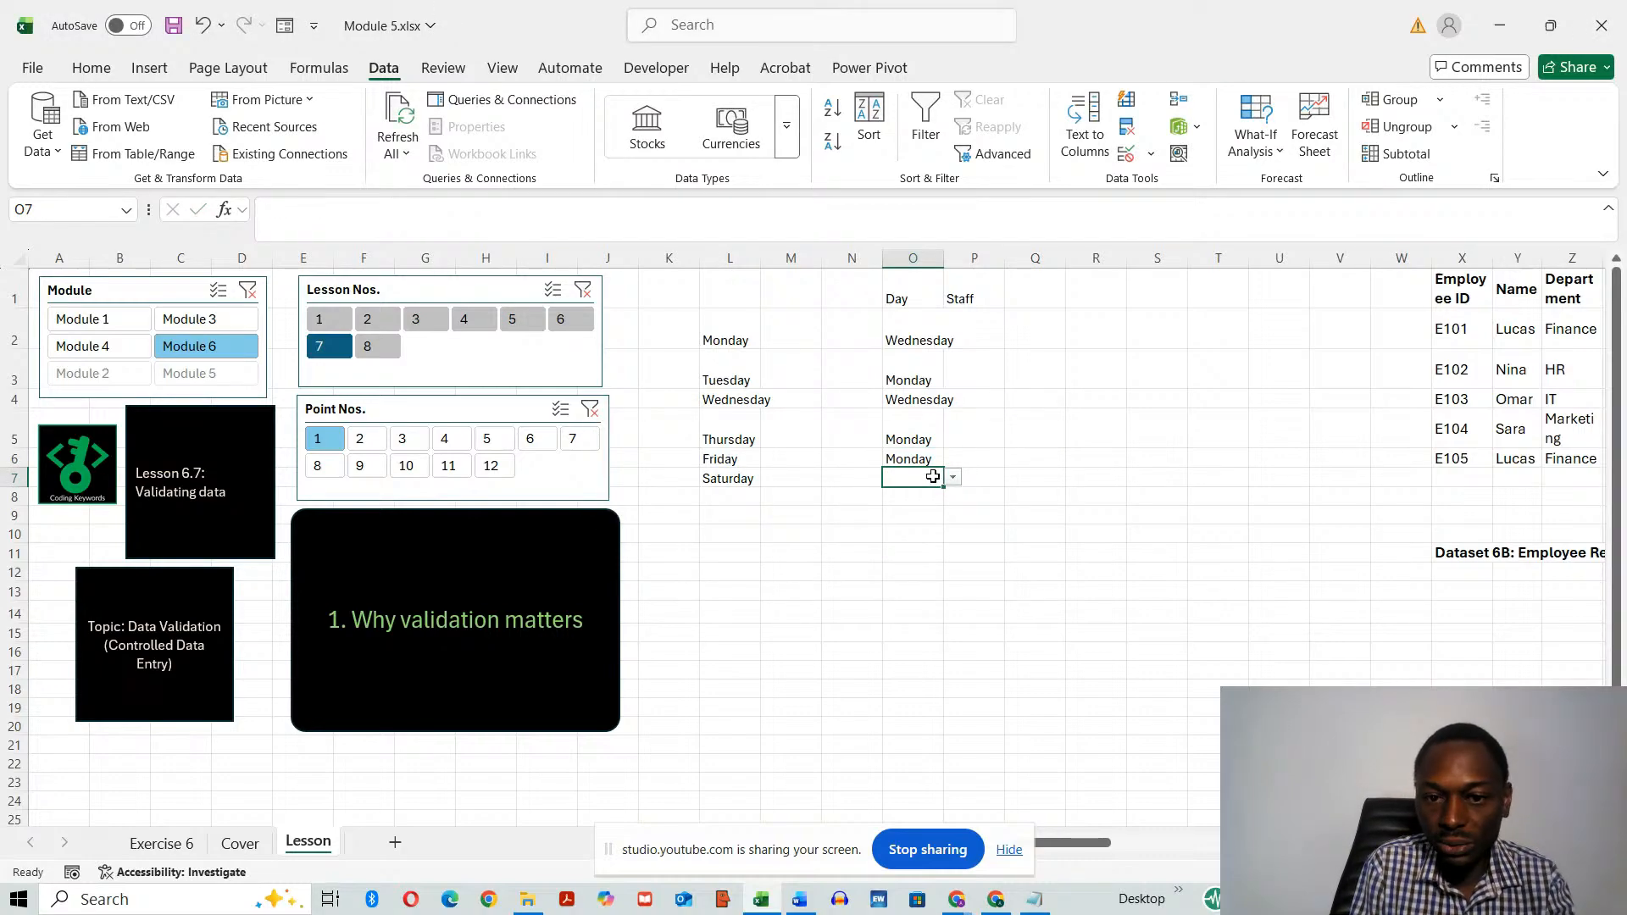
- Test the weekday validation in O7 with the entry Sunday, retry it once, and cancel the entry
{"action": "type", "text": "Sunday"}
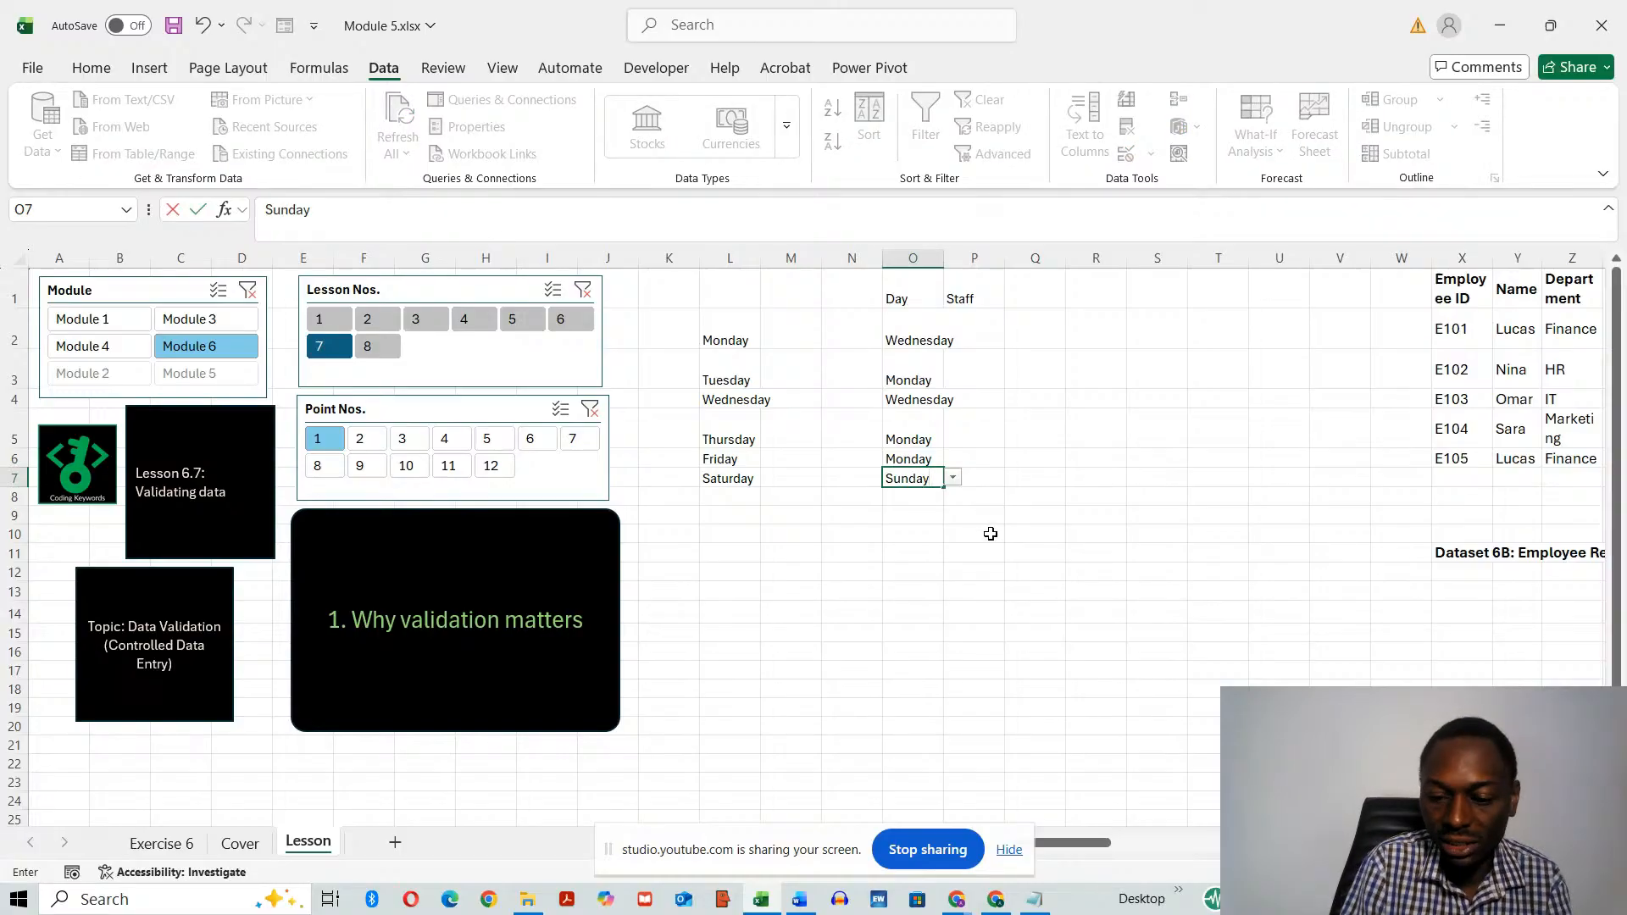
{"action": "key", "text": "Return"}
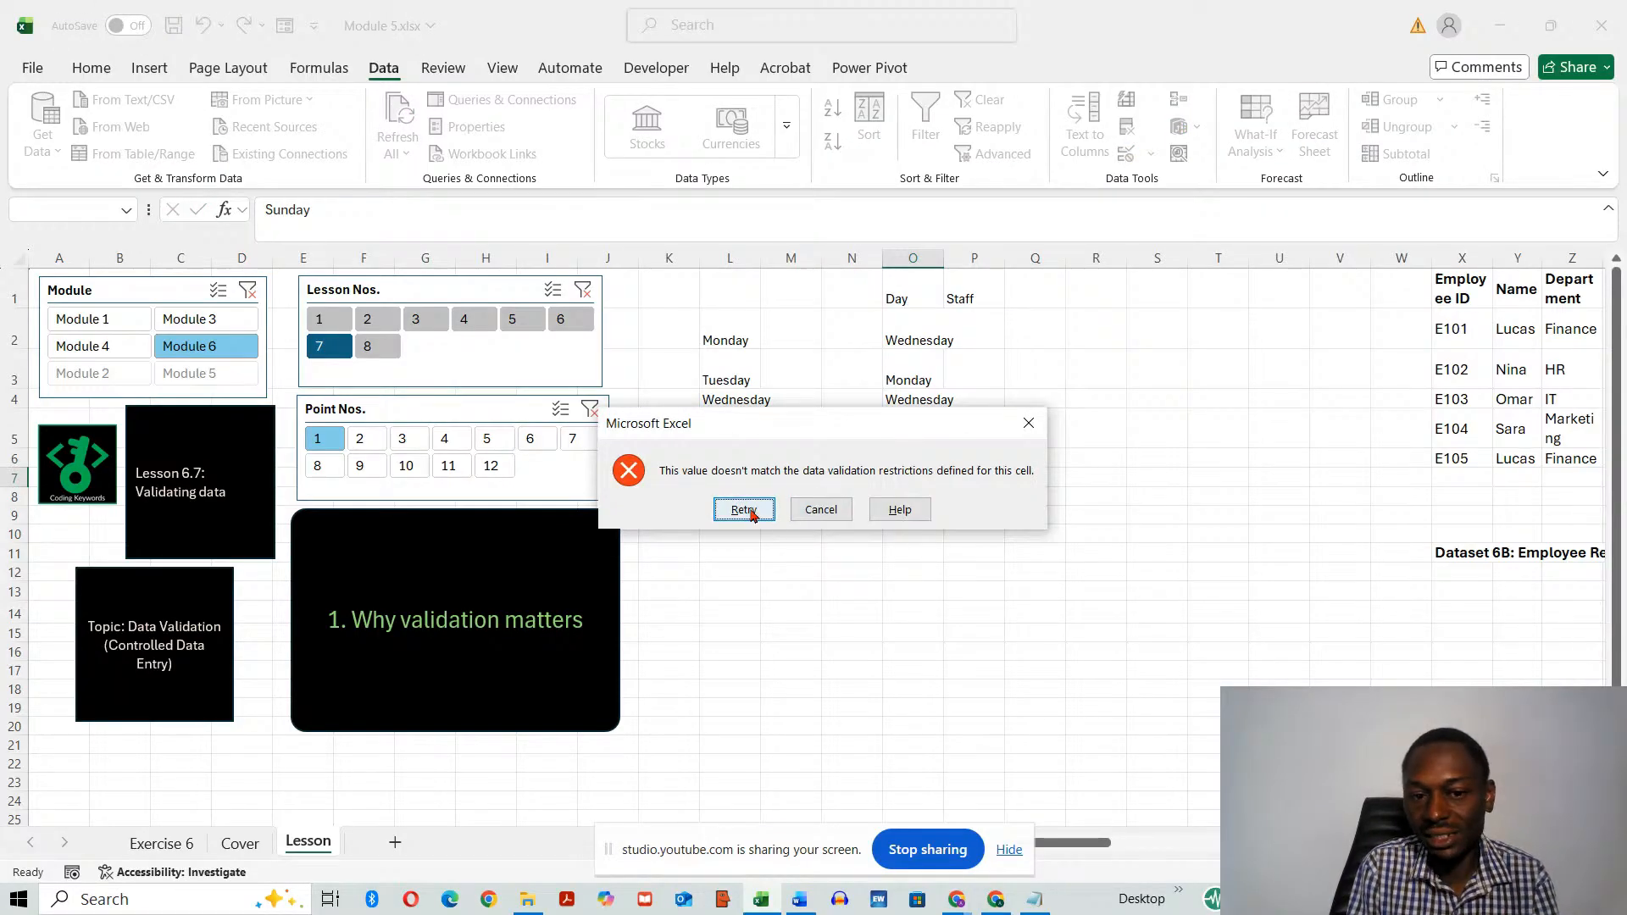
{"action": "left_click", "coordinate": [745, 510]}
{"action": "key", "text": "Return"}
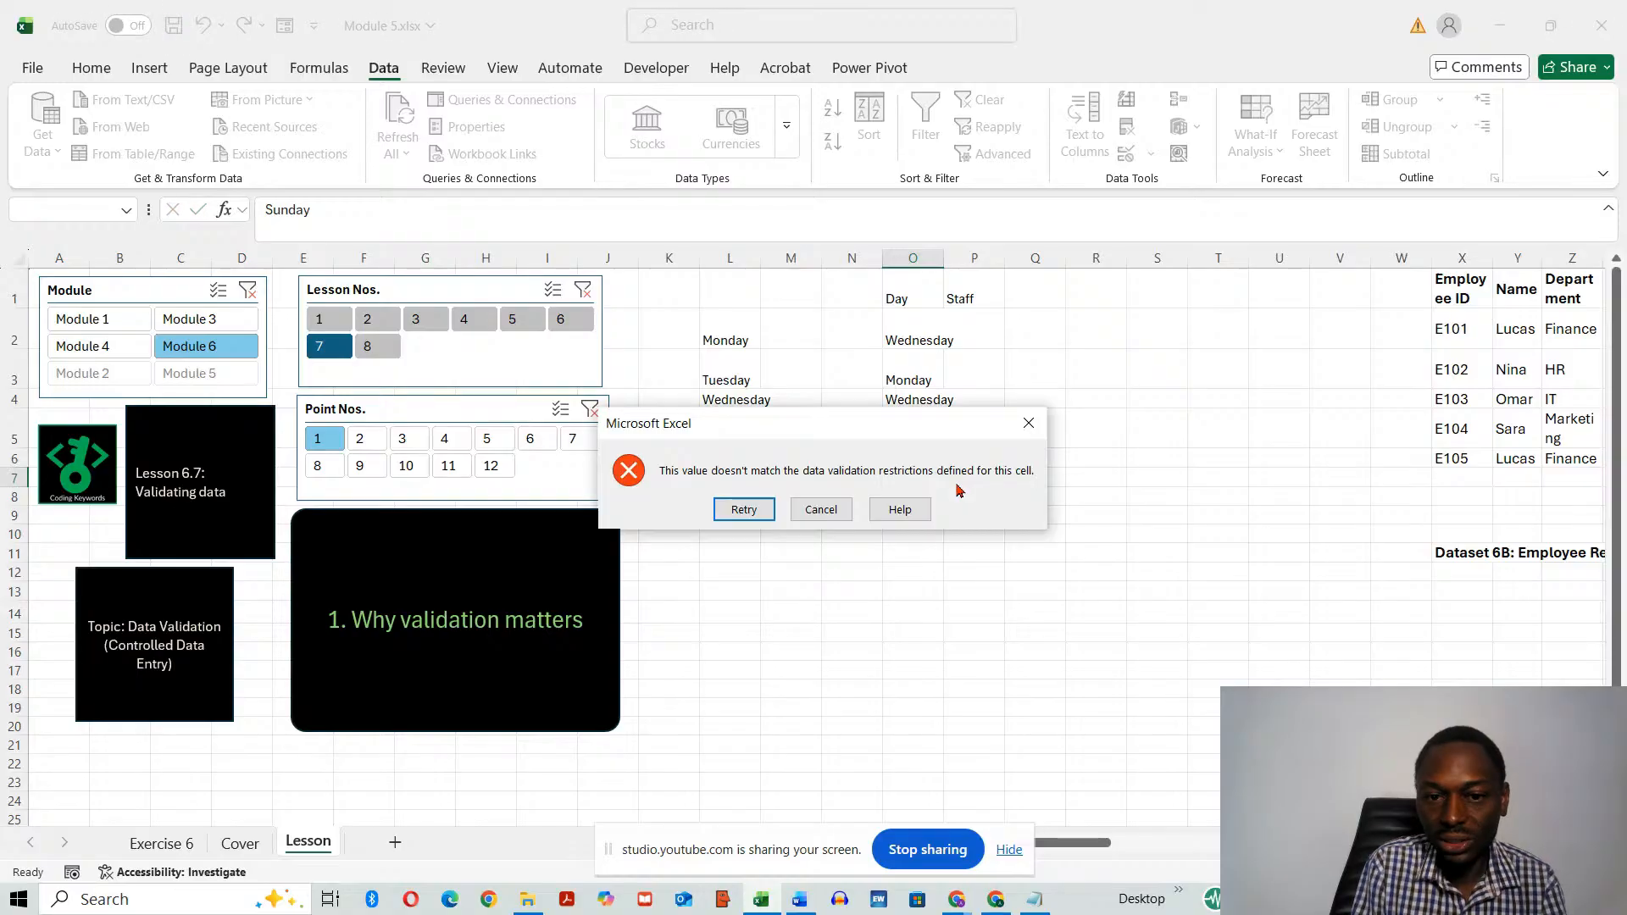
{"action": "left_click", "coordinate": [821, 510]}
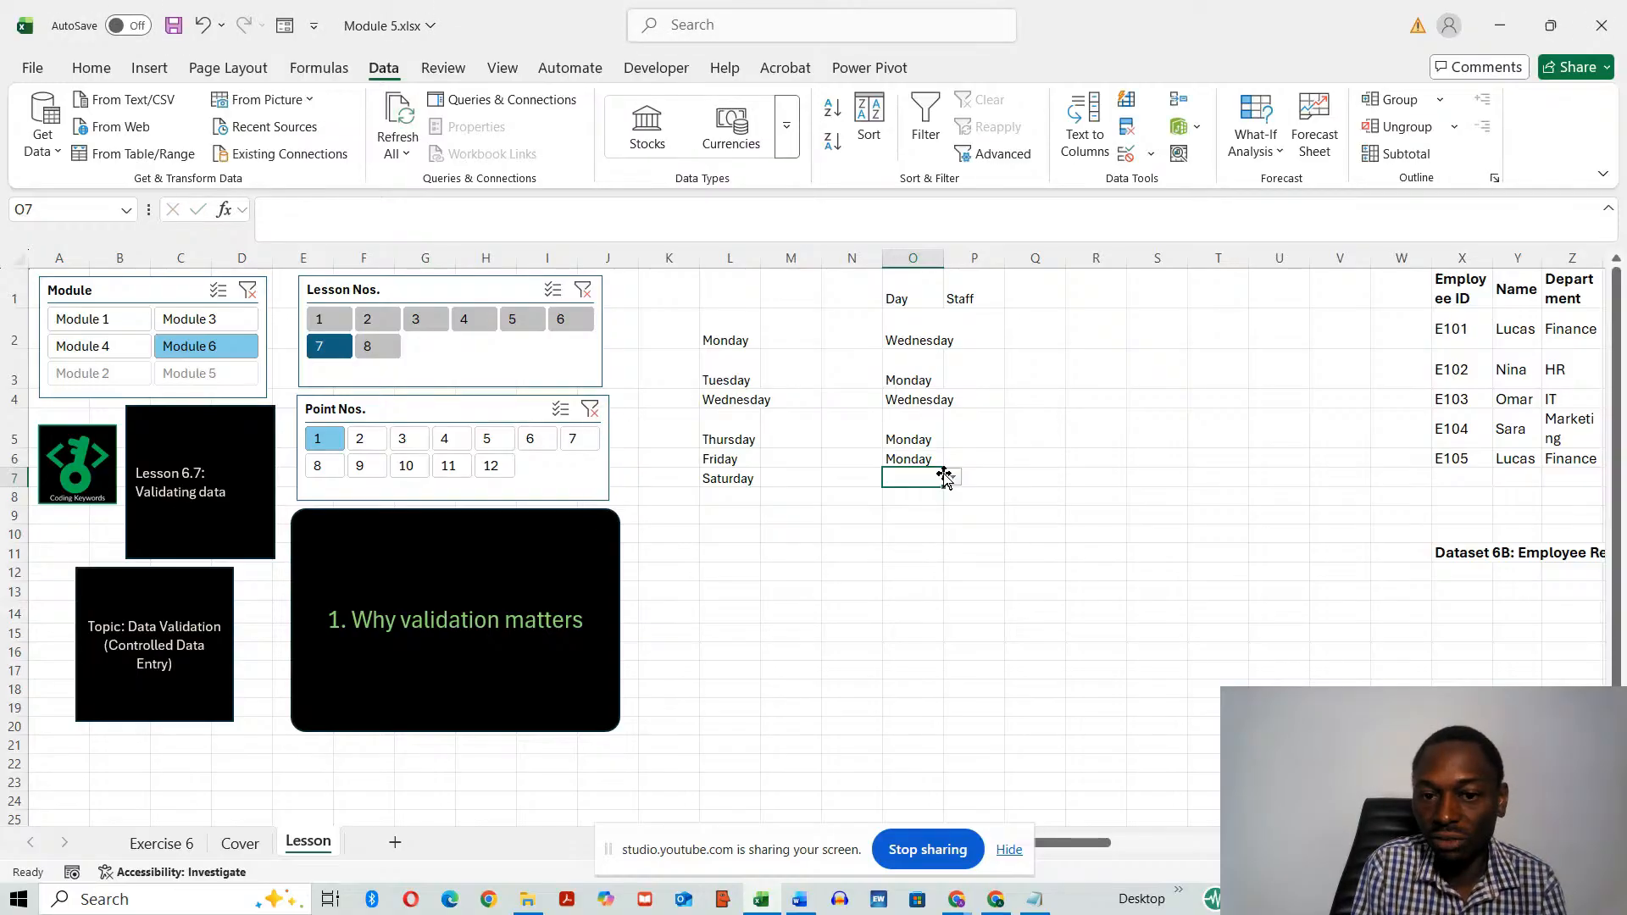
- Choose Thursday from the validation list for O7, and autofit the width of column O
{"action": "left_click", "coordinate": [954, 480]}
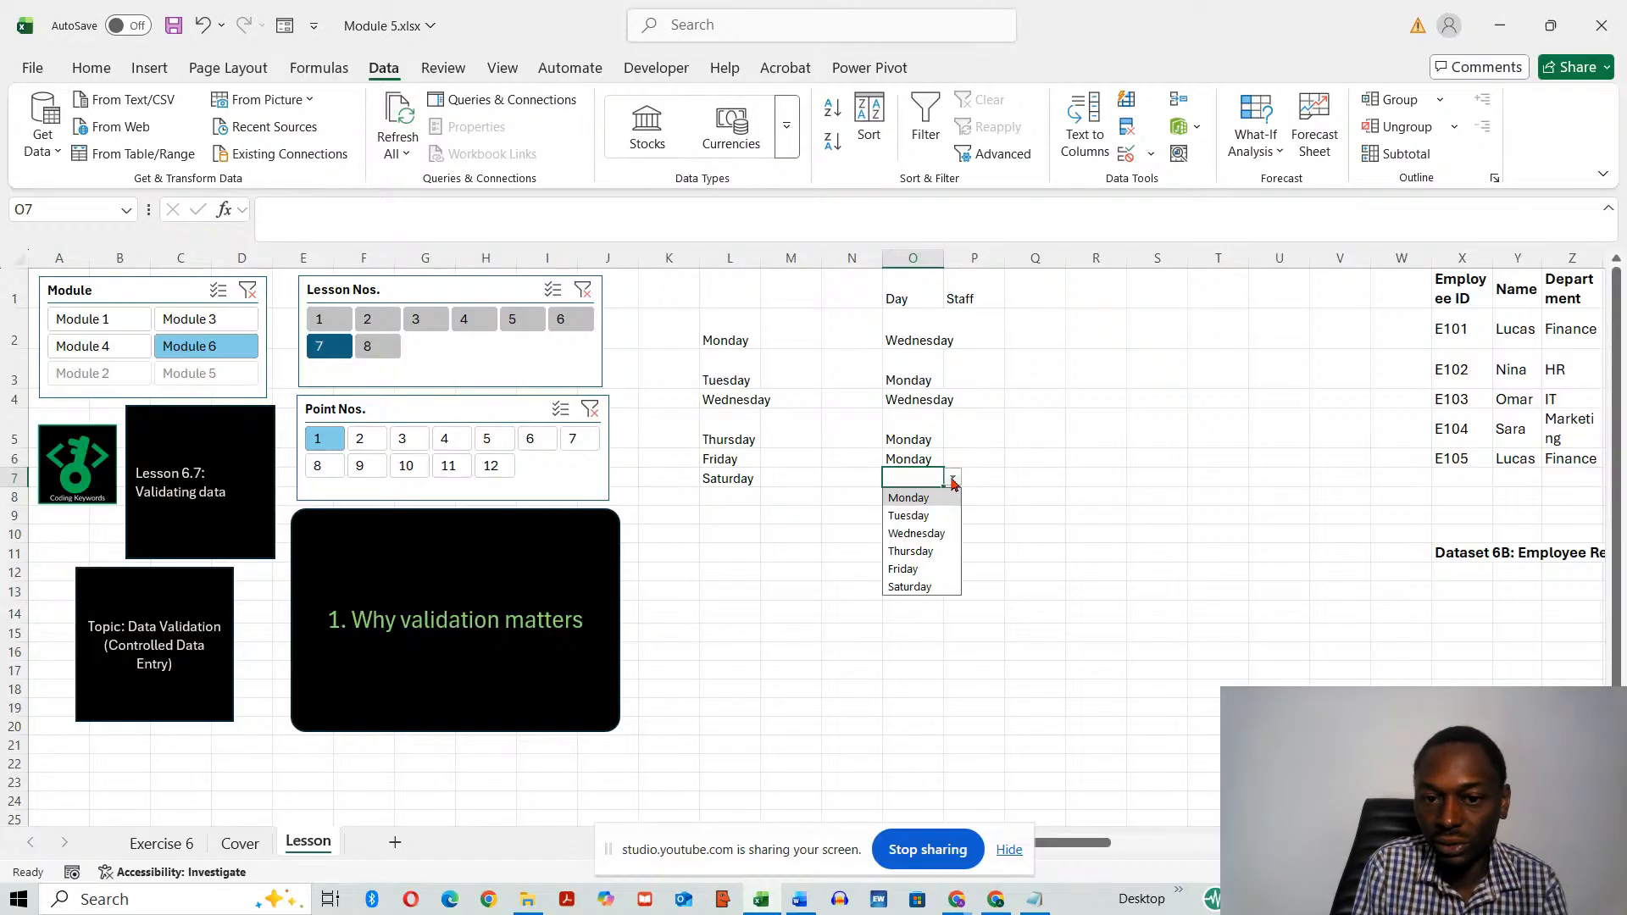
{"action": "left_click", "coordinate": [916, 552]}
{"action": "left_click", "coordinate": [947, 553]}
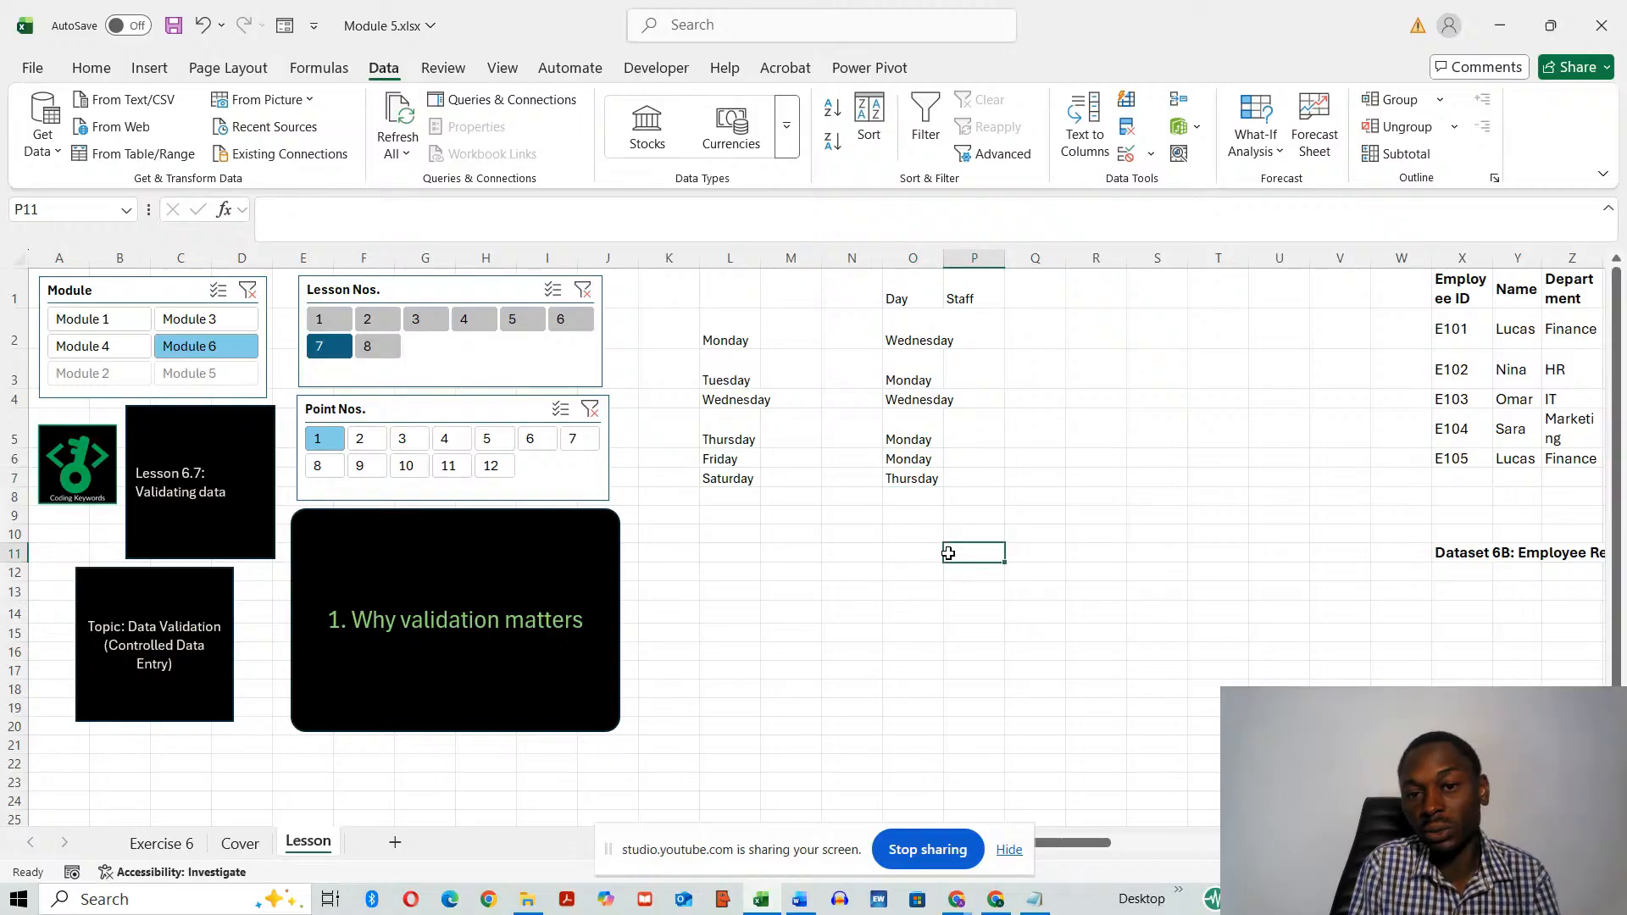
{"action": "double_click", "coordinate": [944, 256]}
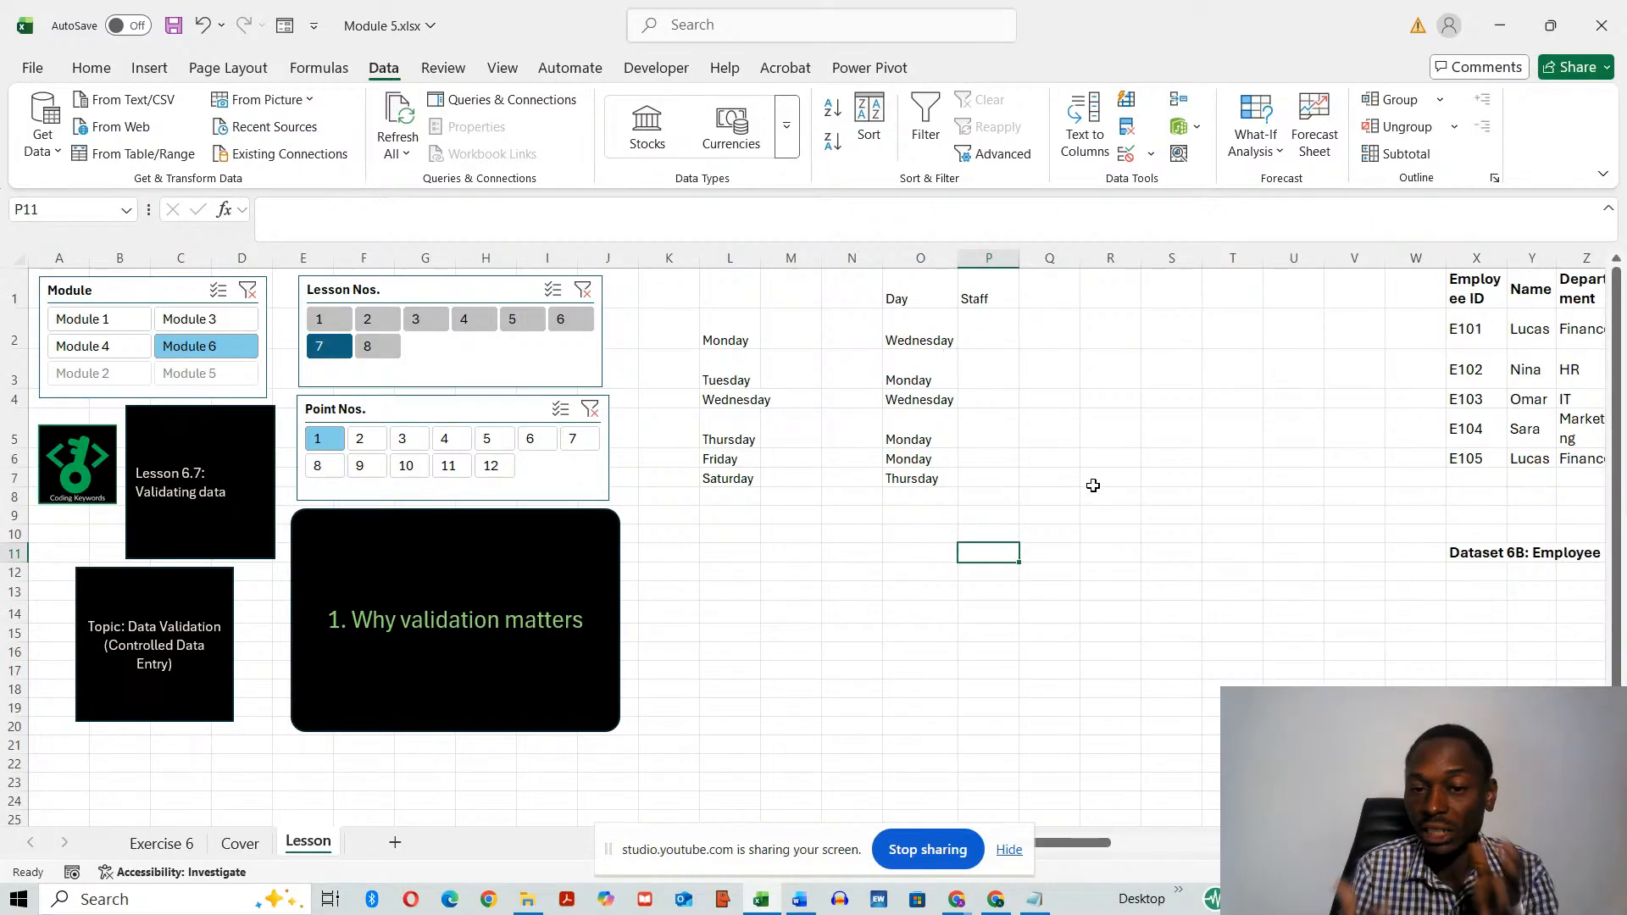
- Apply list data validation to P2:P7 under the Staff header, with three comma-separated staff first names entered directly as the source
{"action": "left_click", "coordinate": [1001, 323]}
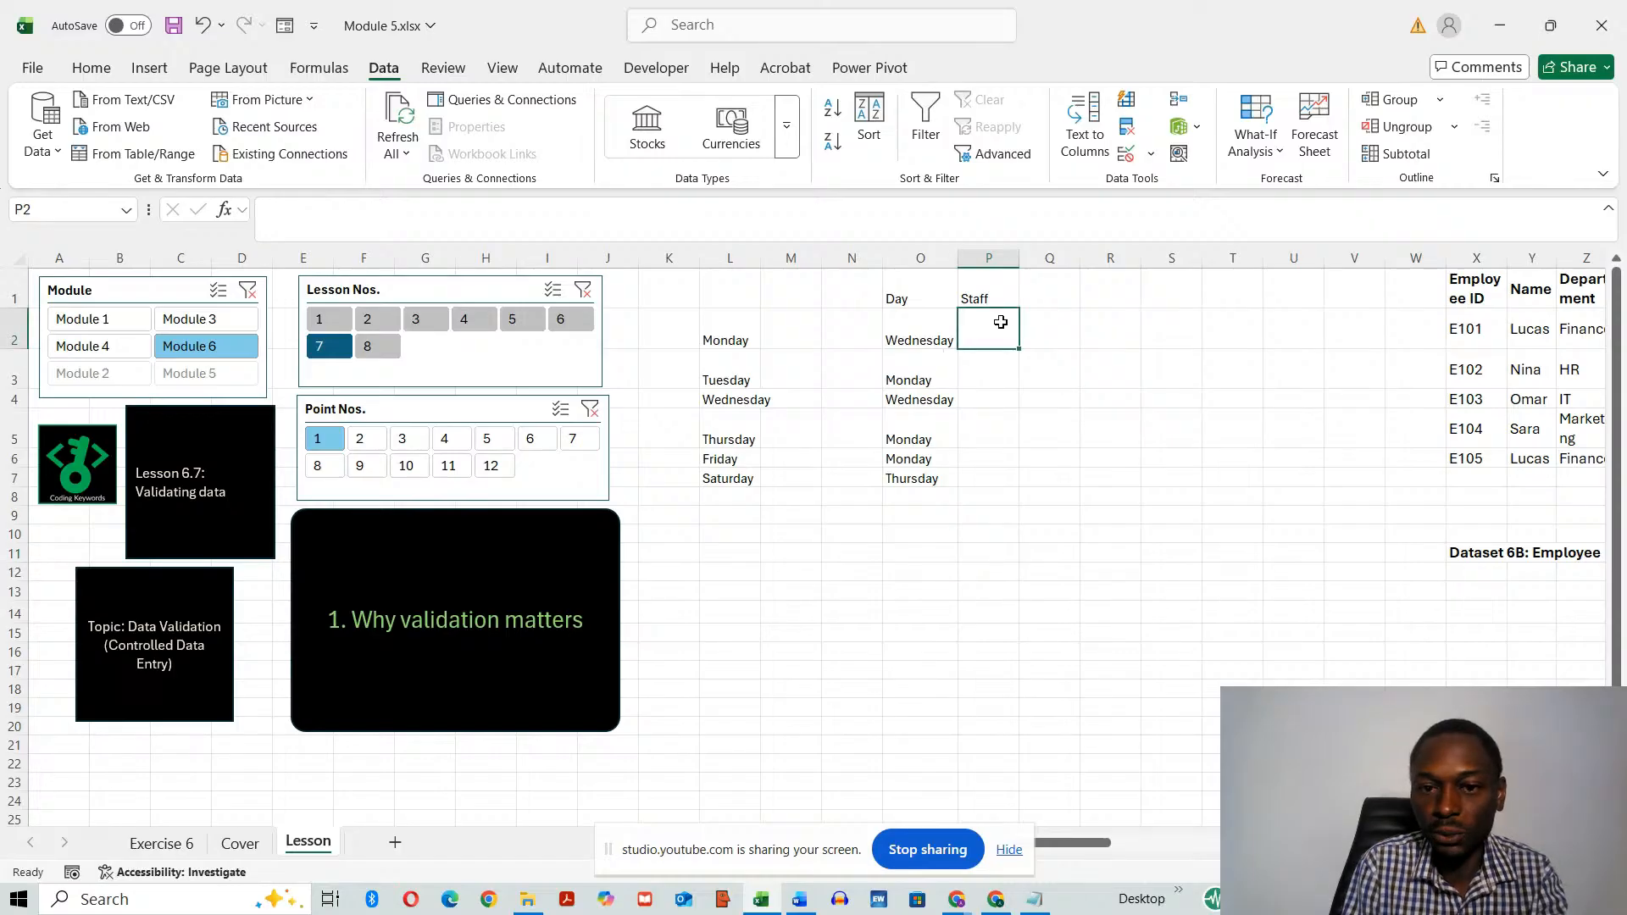
{"action": "left_click_drag", "start_coordinate": [1000, 332], "coordinate": [983, 480]}
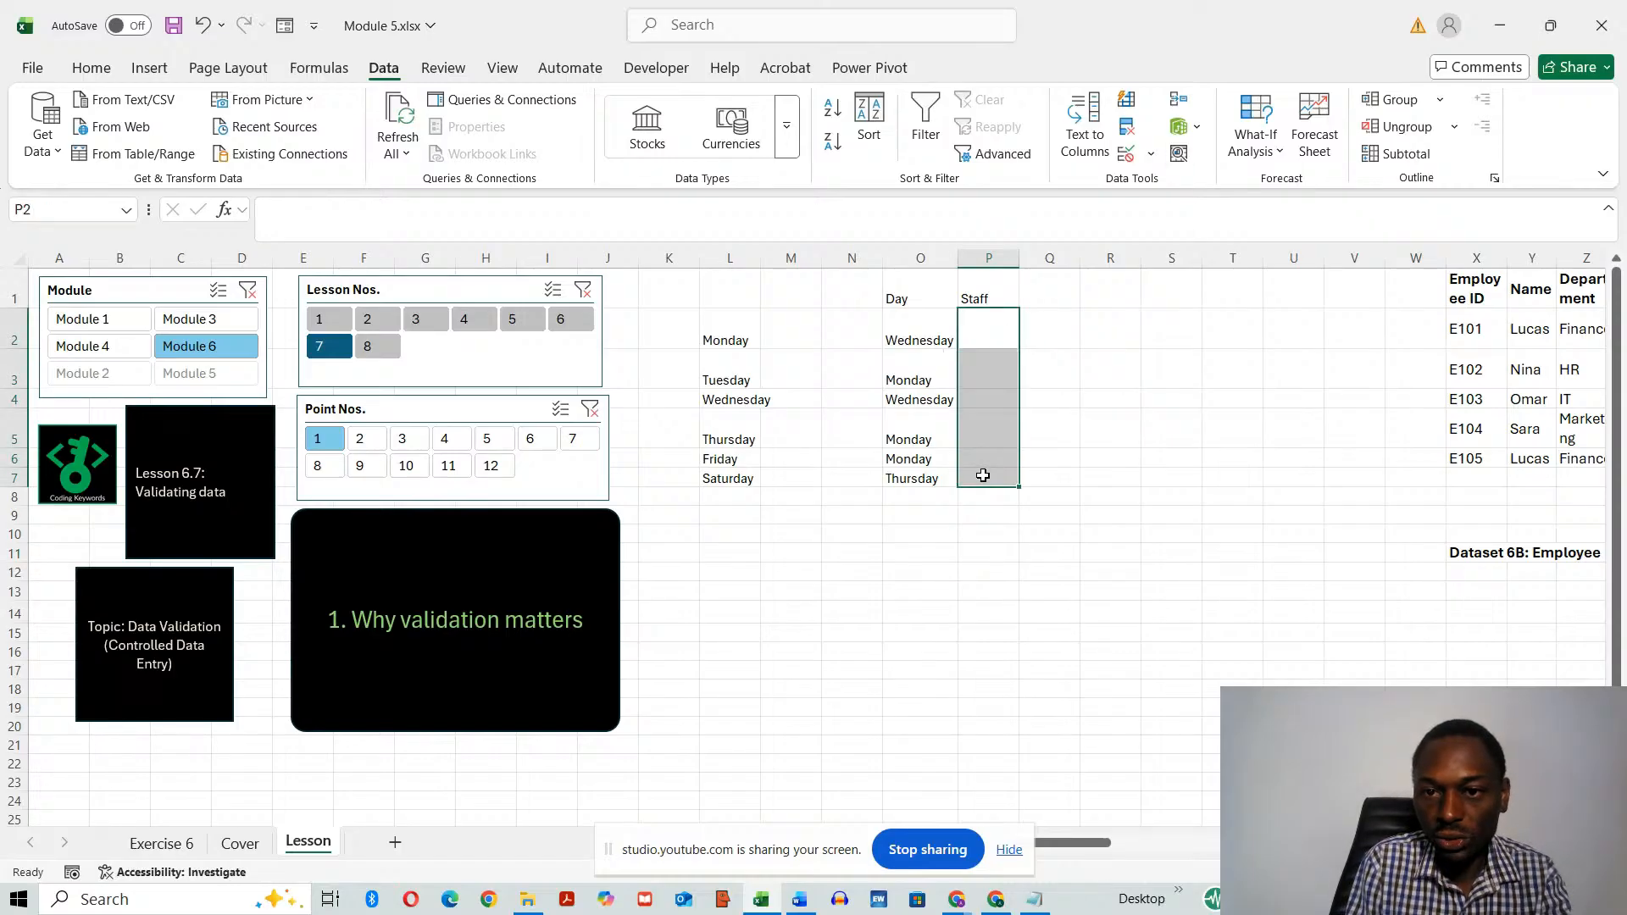
{"action": "left_click", "coordinate": [1127, 156]}
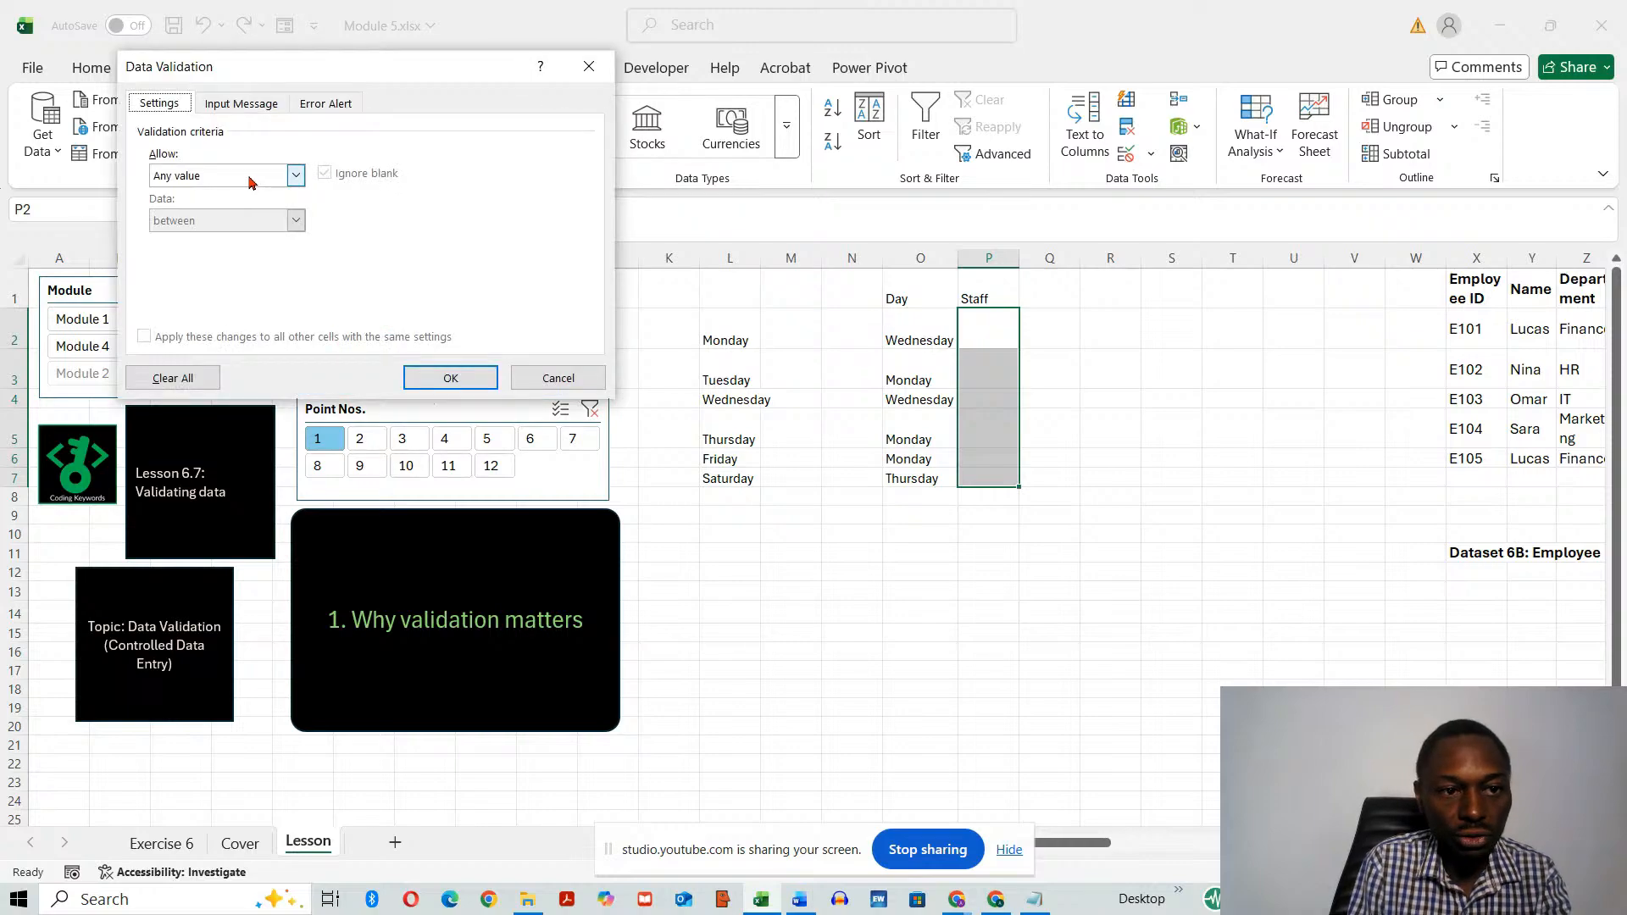
{"action": "left_click", "coordinate": [294, 177]}
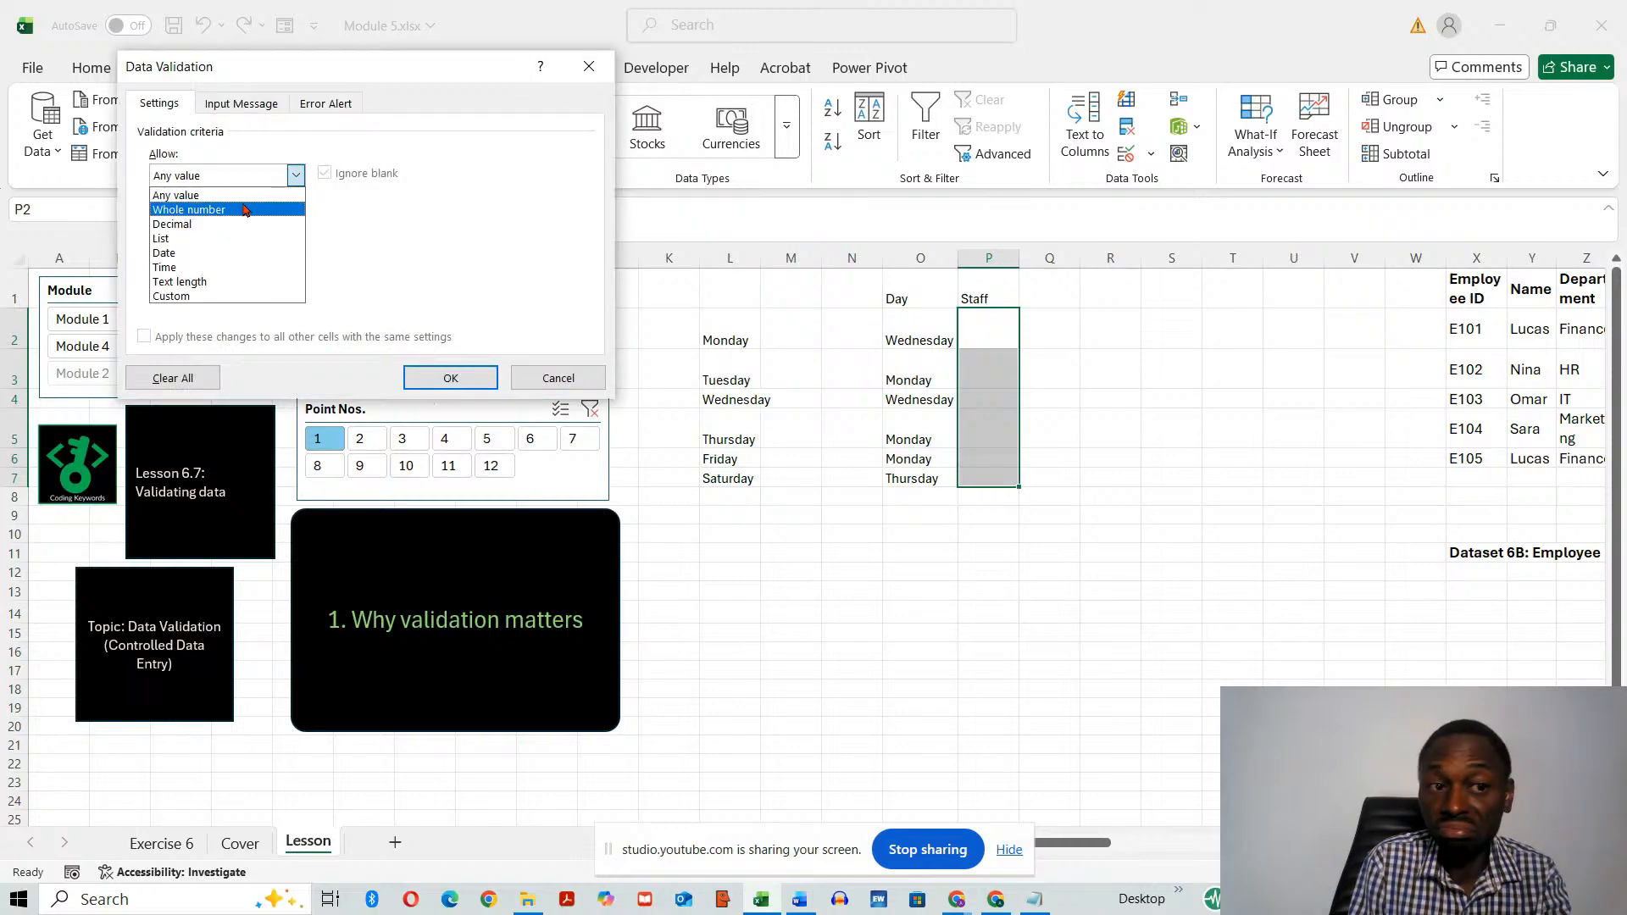
{"action": "left_click", "coordinate": [234, 267]}
{"action": "left_click", "coordinate": [295, 175]}
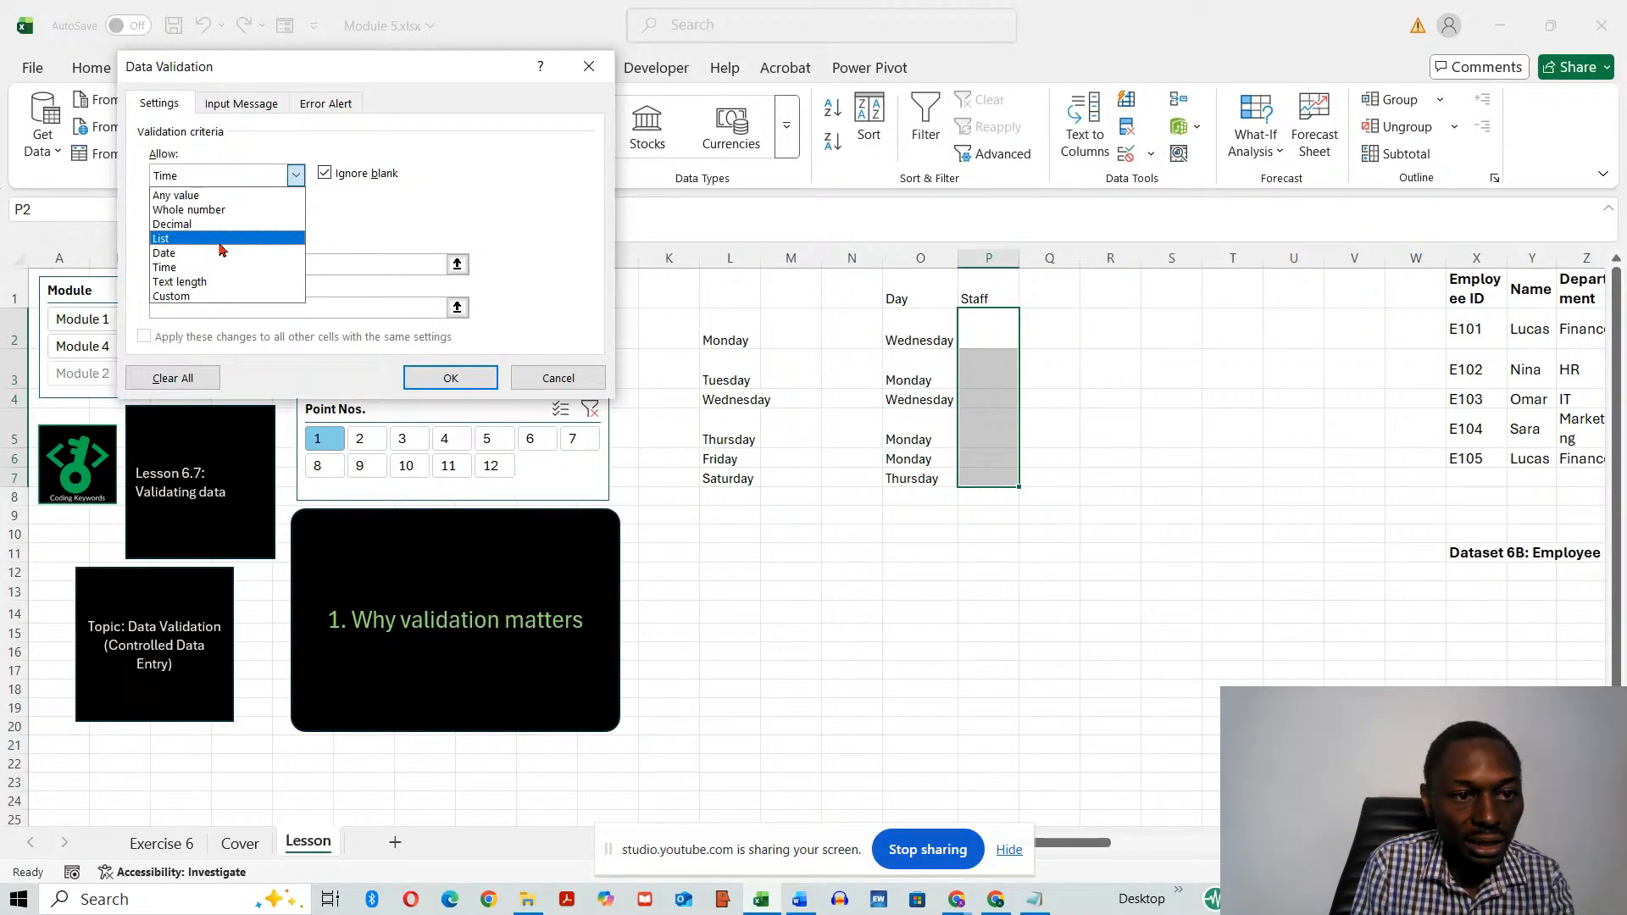
{"action": "left_click", "coordinate": [219, 240]}
{"action": "left_click", "coordinate": [205, 263]}
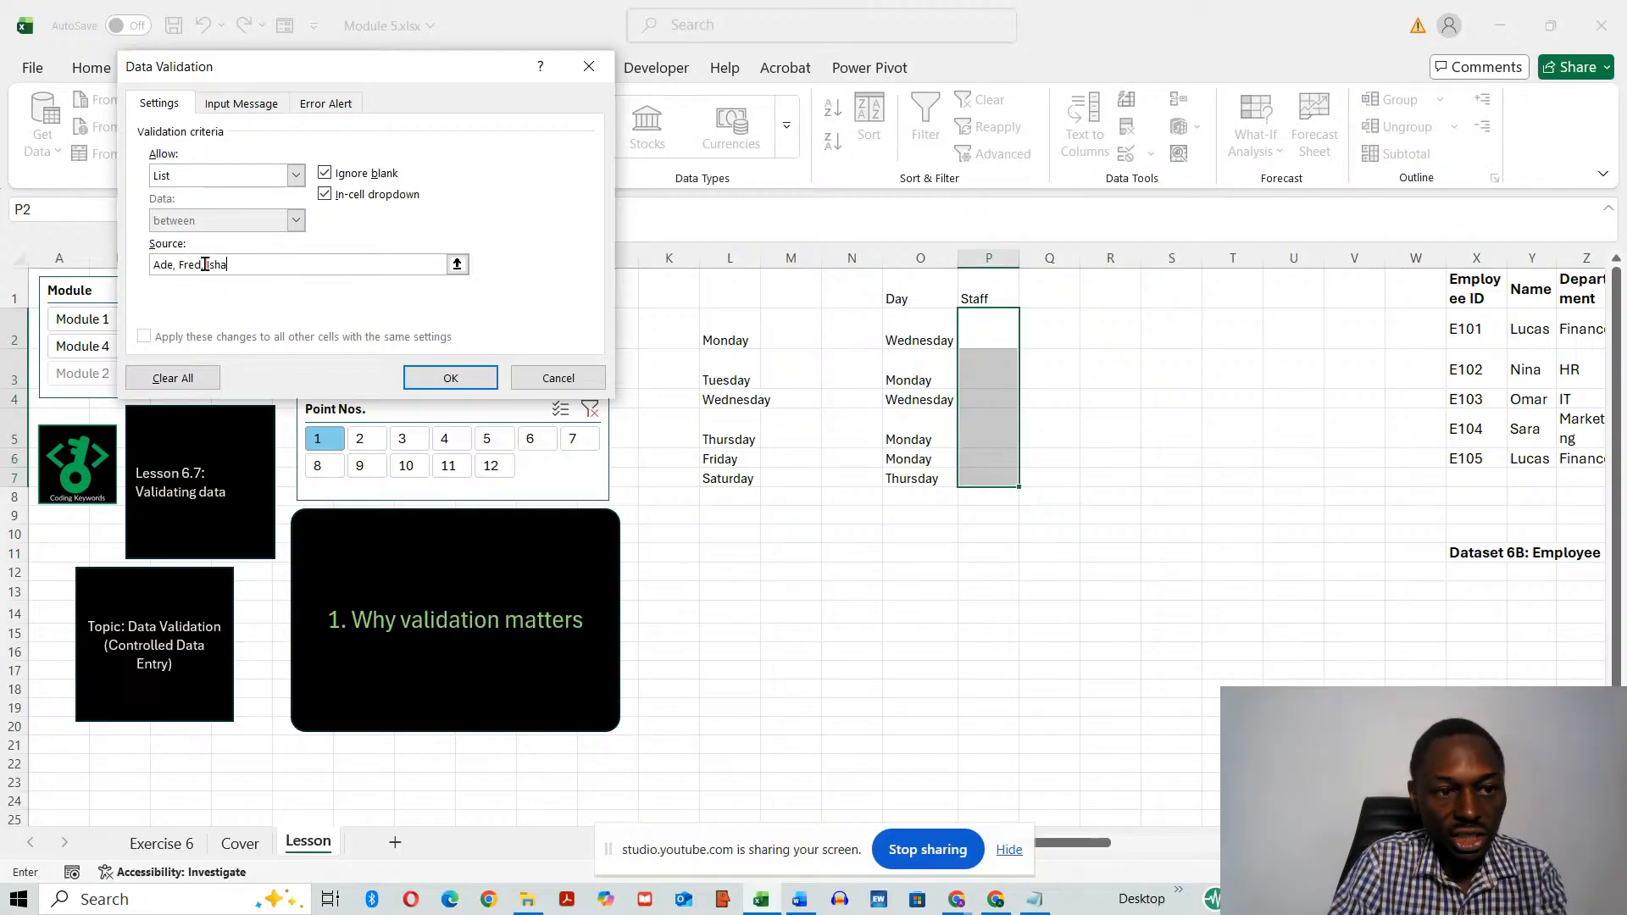
{"action": "left_click", "coordinate": [450, 378]}
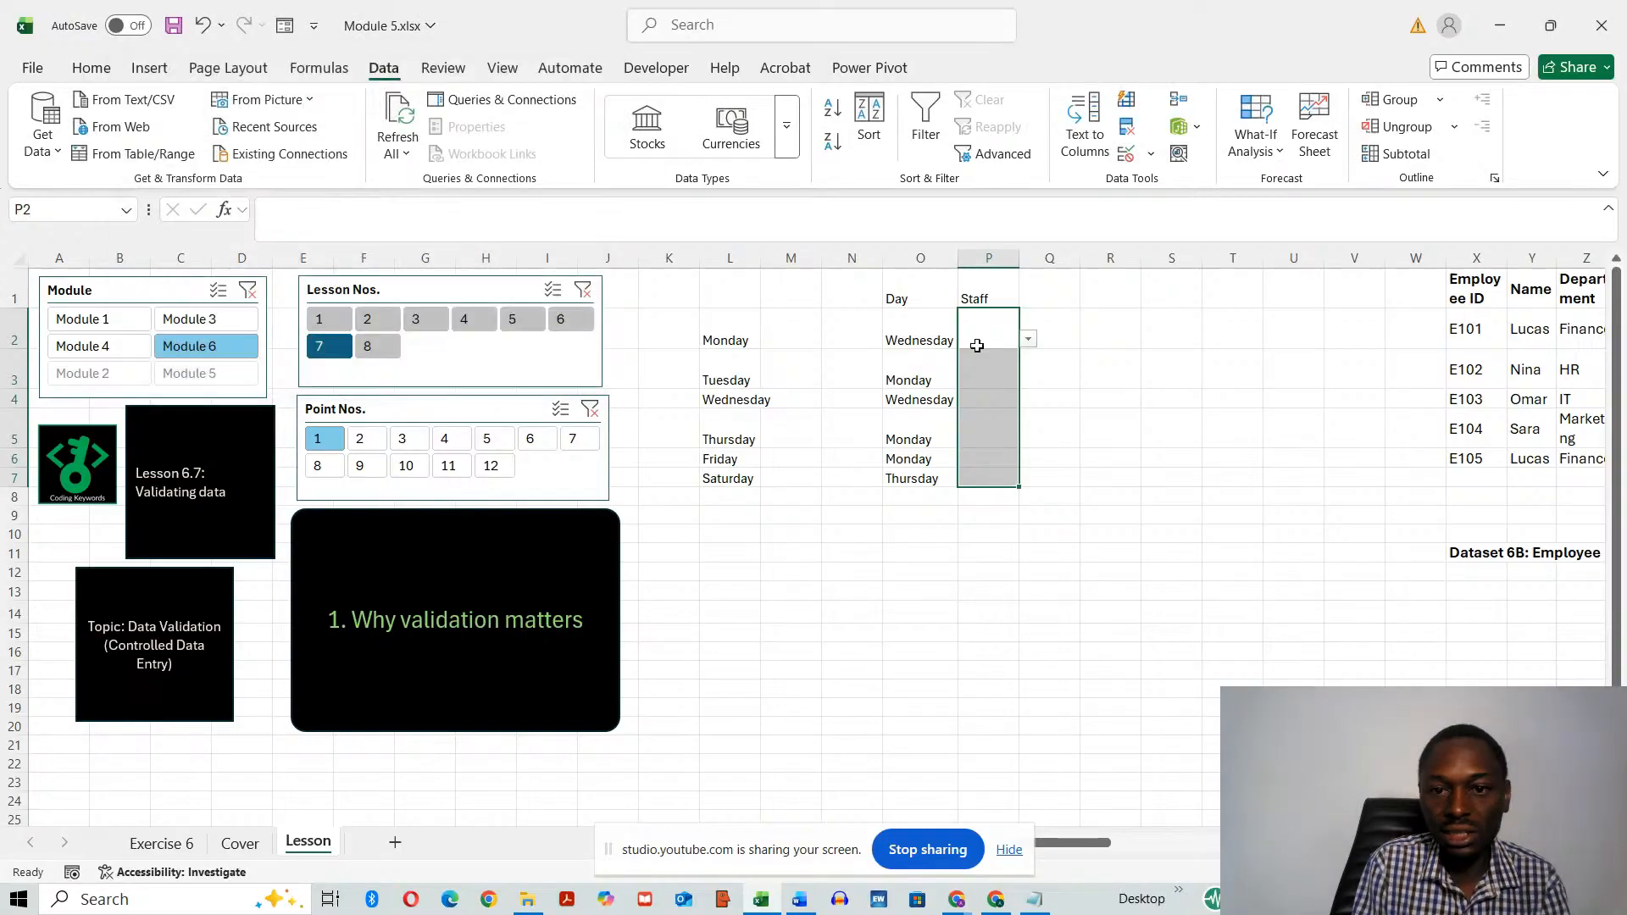
- Choose the first staff name from the validation list for P2 and the second staff name for P3
{"action": "left_click", "coordinate": [1030, 342]}
{"action": "left_click", "coordinate": [987, 363]}
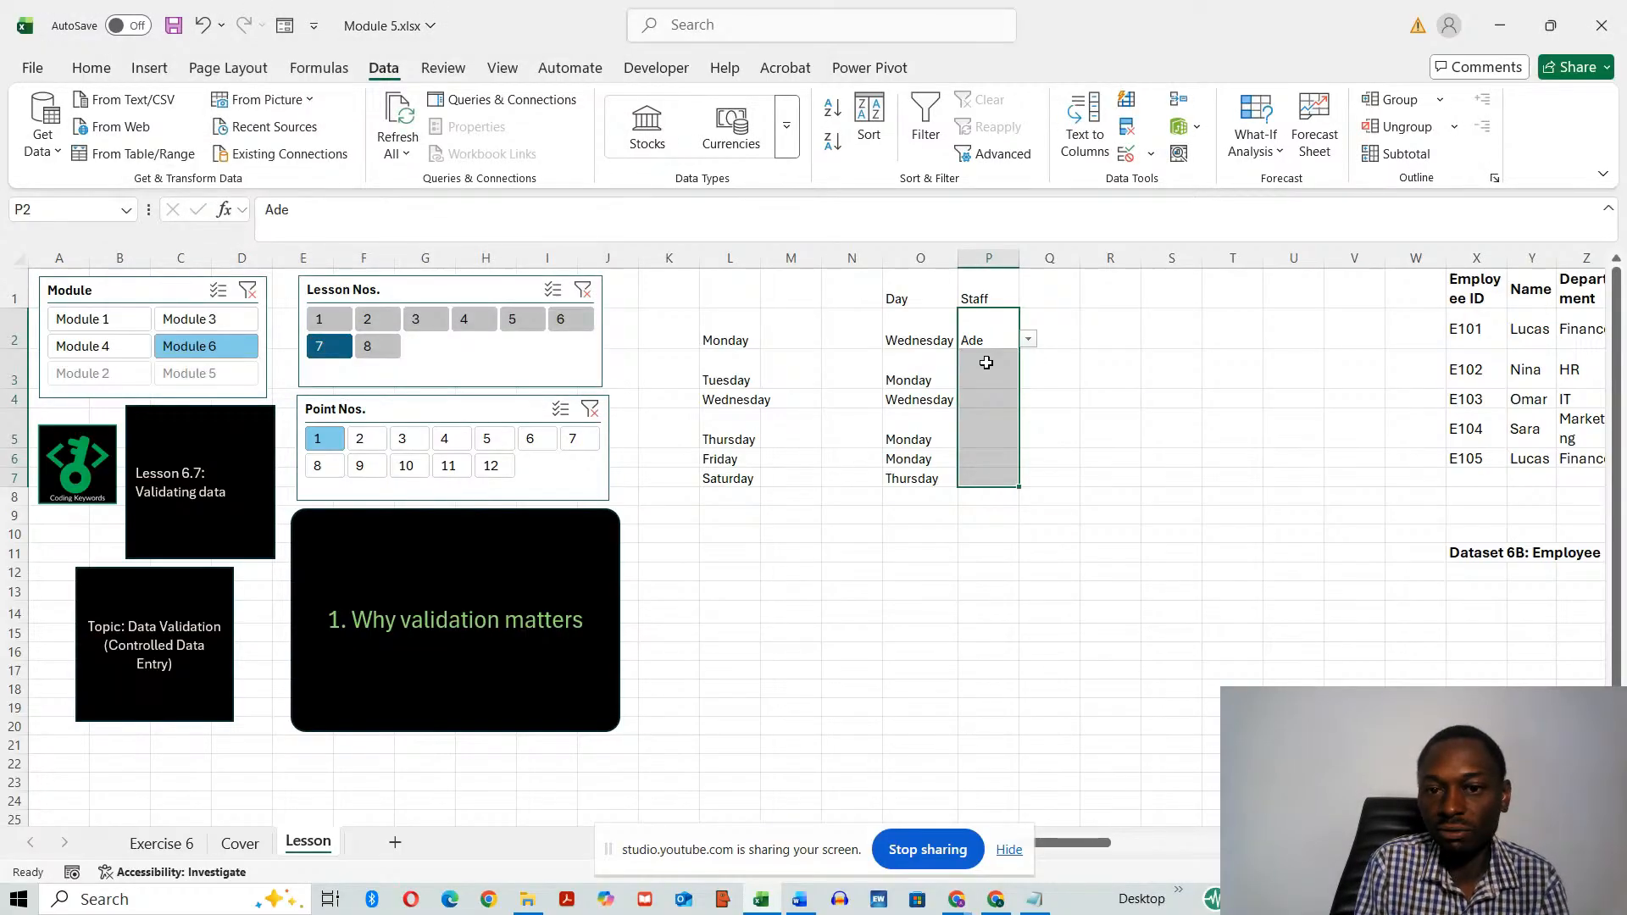
{"action": "left_click", "coordinate": [1013, 367]}
{"action": "left_click", "coordinate": [1029, 380]}
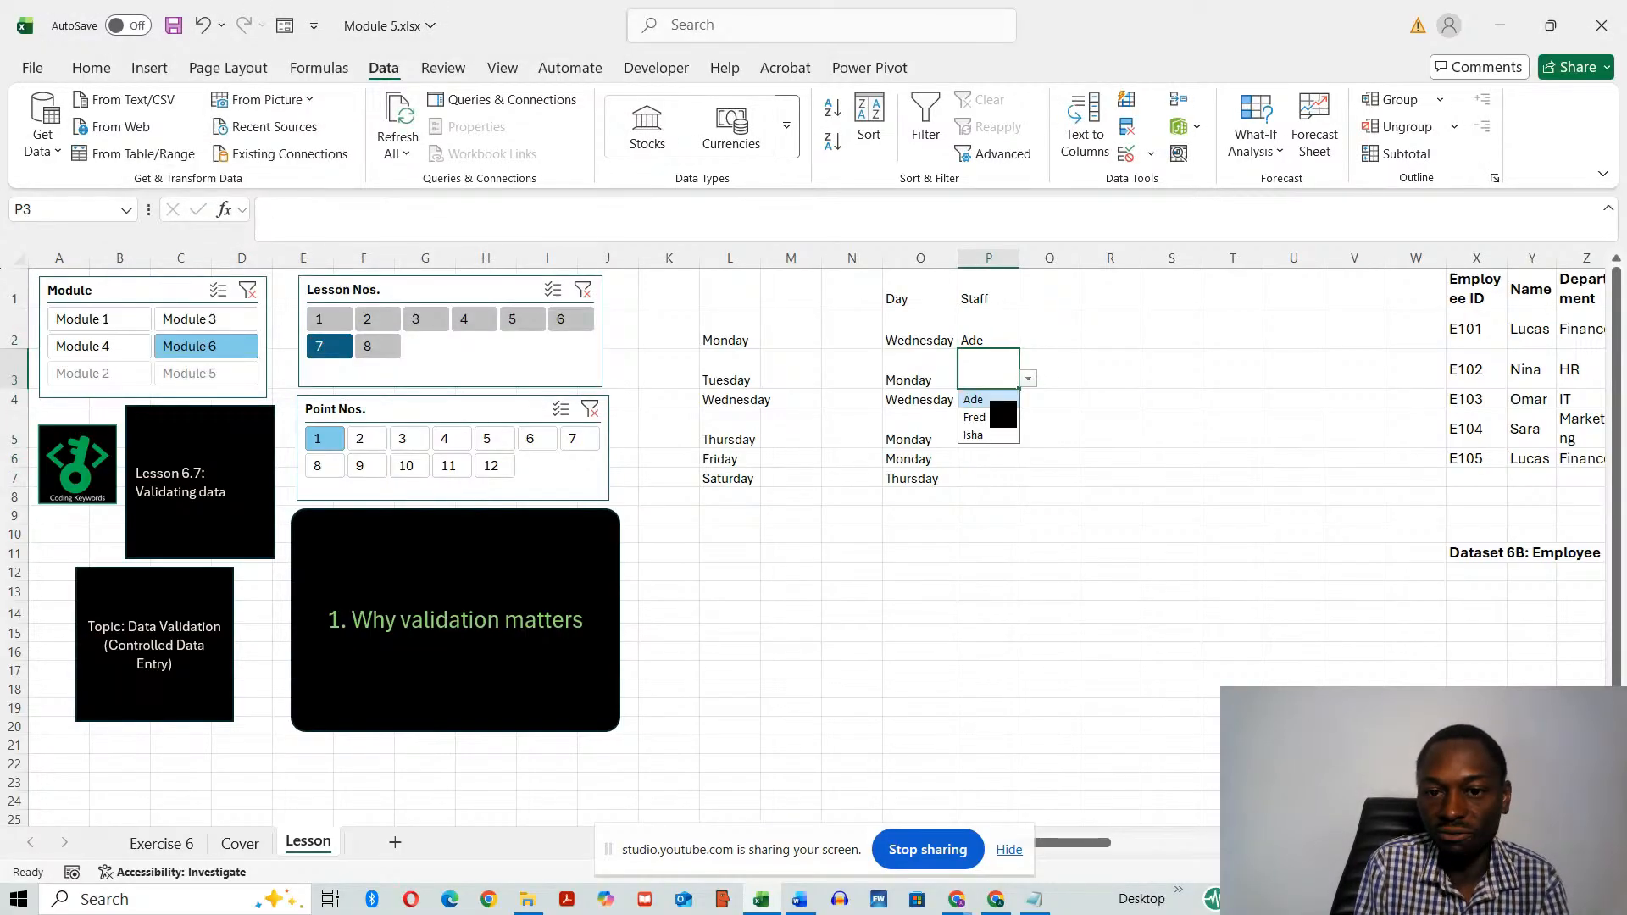
{"action": "left_click", "coordinate": [975, 417]}
{"action": "left_click", "coordinate": [907, 606]}
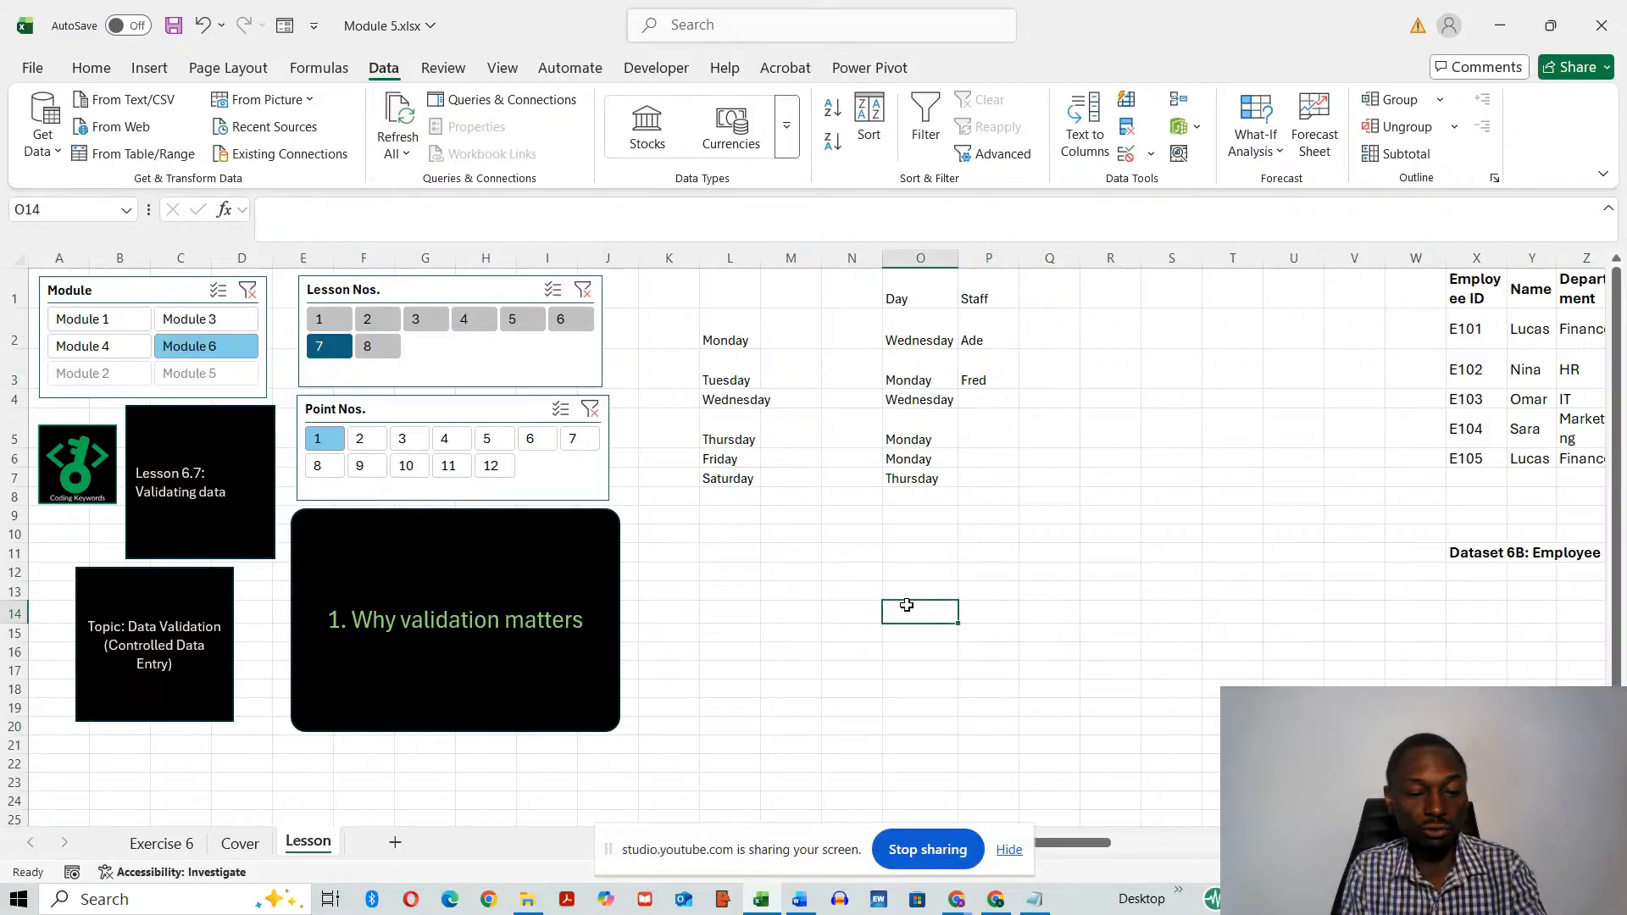
- Switch to YouTube Studio to check the live stream, and return to the Excel workbook
{"action": "key", "text": "alt+Tab"}
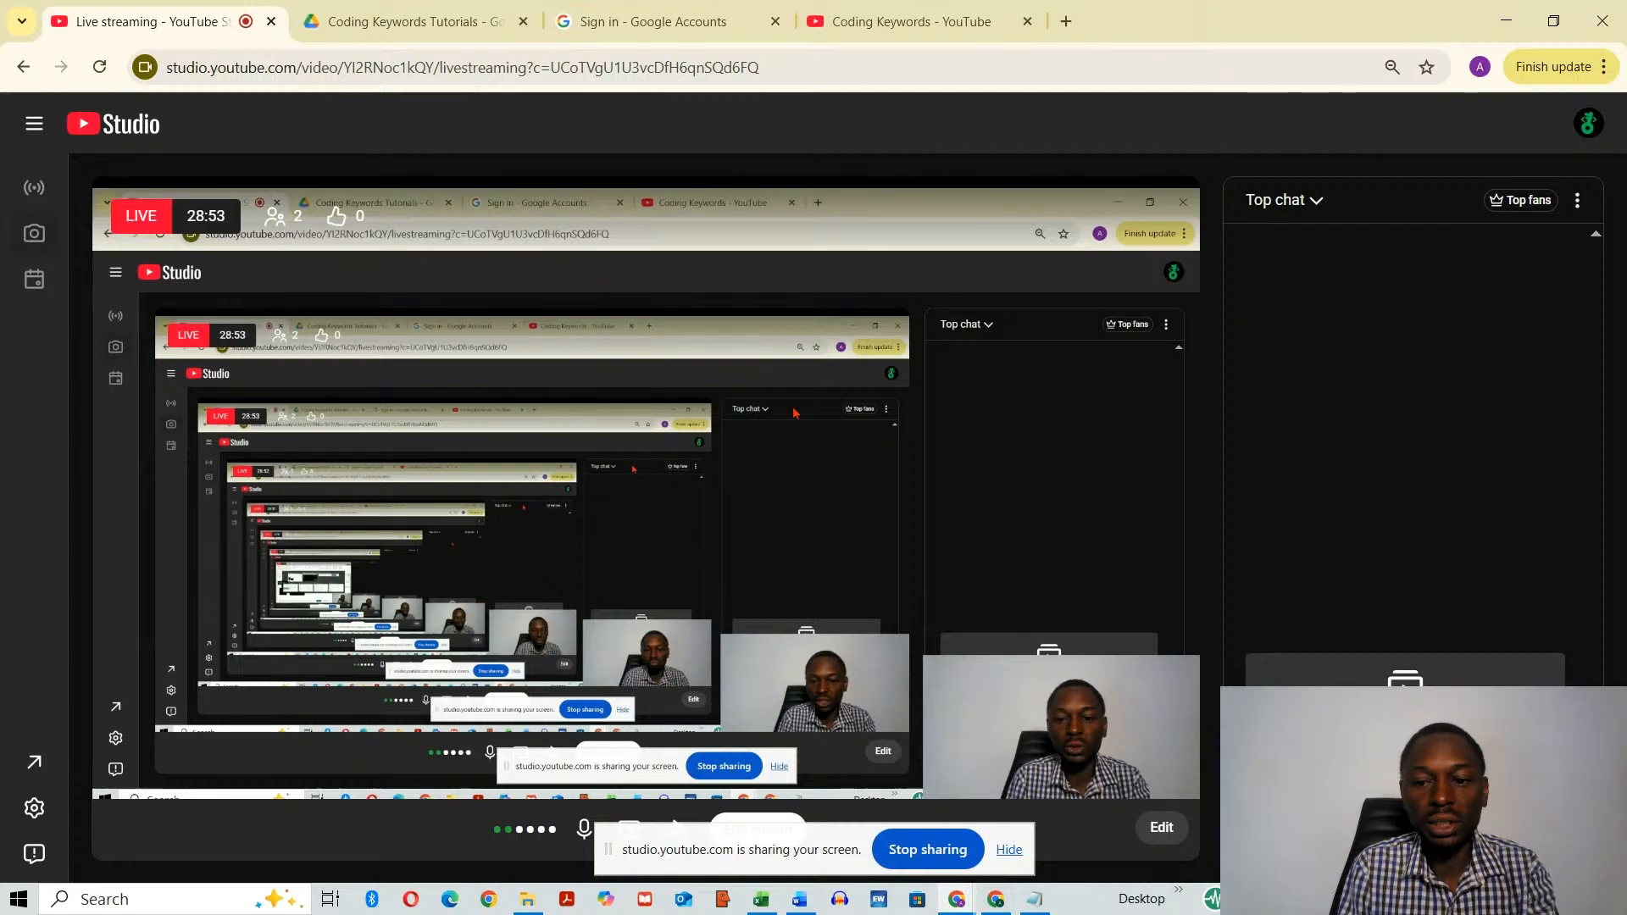
{"action": "key", "text": "alt+Tab"}
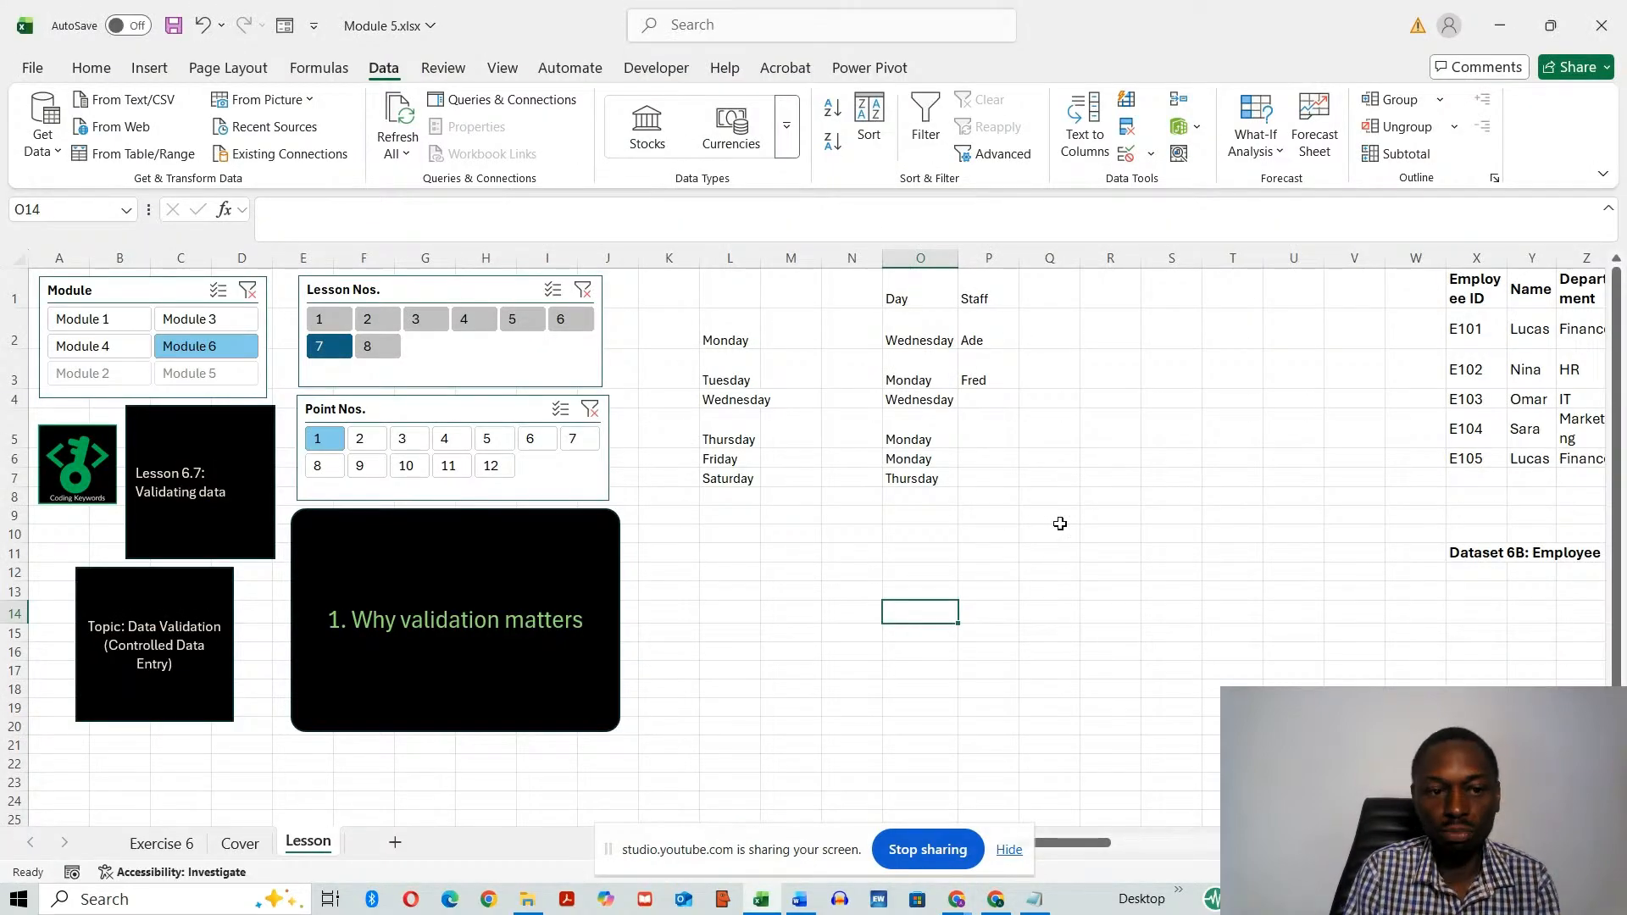
- Review Lesson 6.7's points 2 to 12 one after another on the lesson card, and return to point 1
{"action": "left_click", "coordinate": [364, 441]}
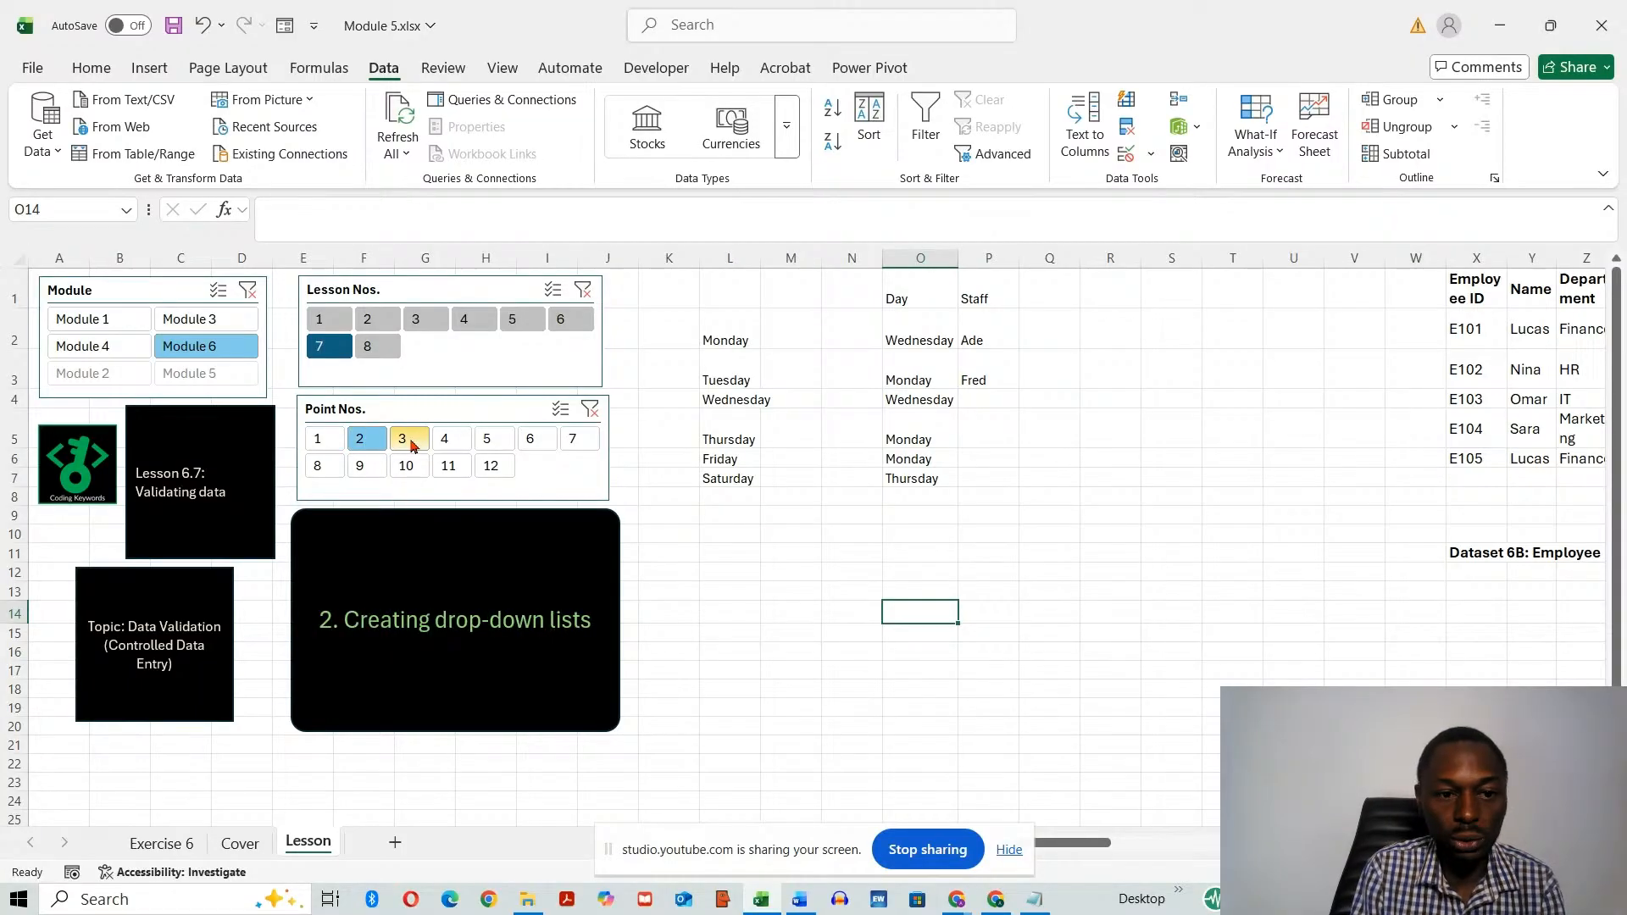
{"action": "left_click", "coordinate": [412, 443]}
{"action": "left_click", "coordinate": [447, 442]}
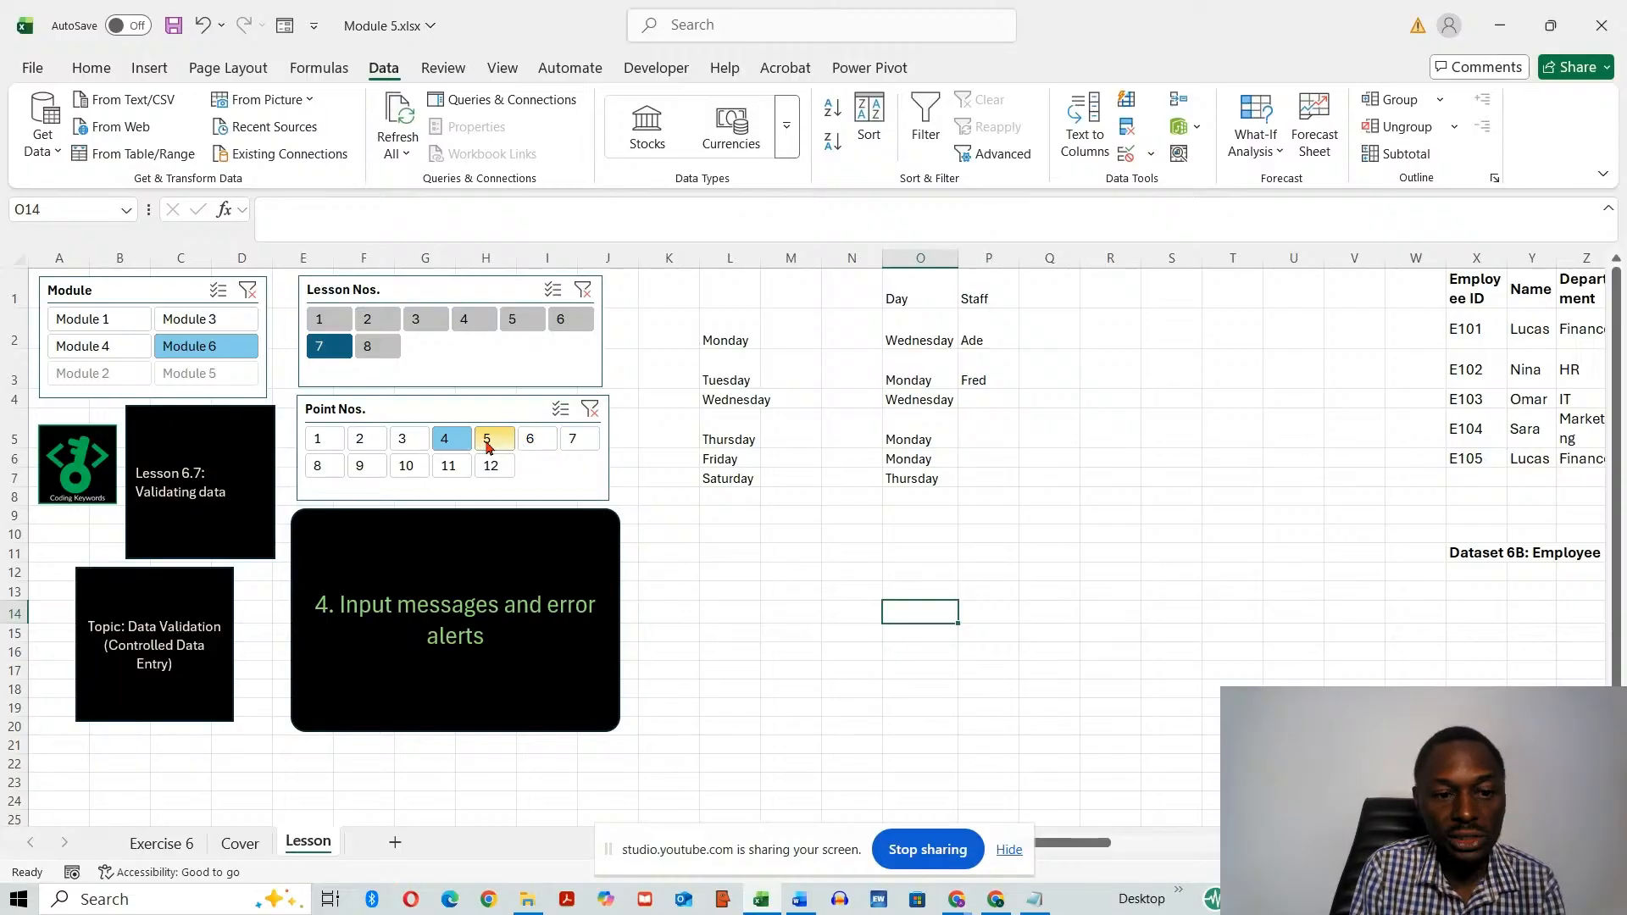
{"action": "left_click", "coordinate": [489, 444]}
{"action": "left_click", "coordinate": [534, 443]}
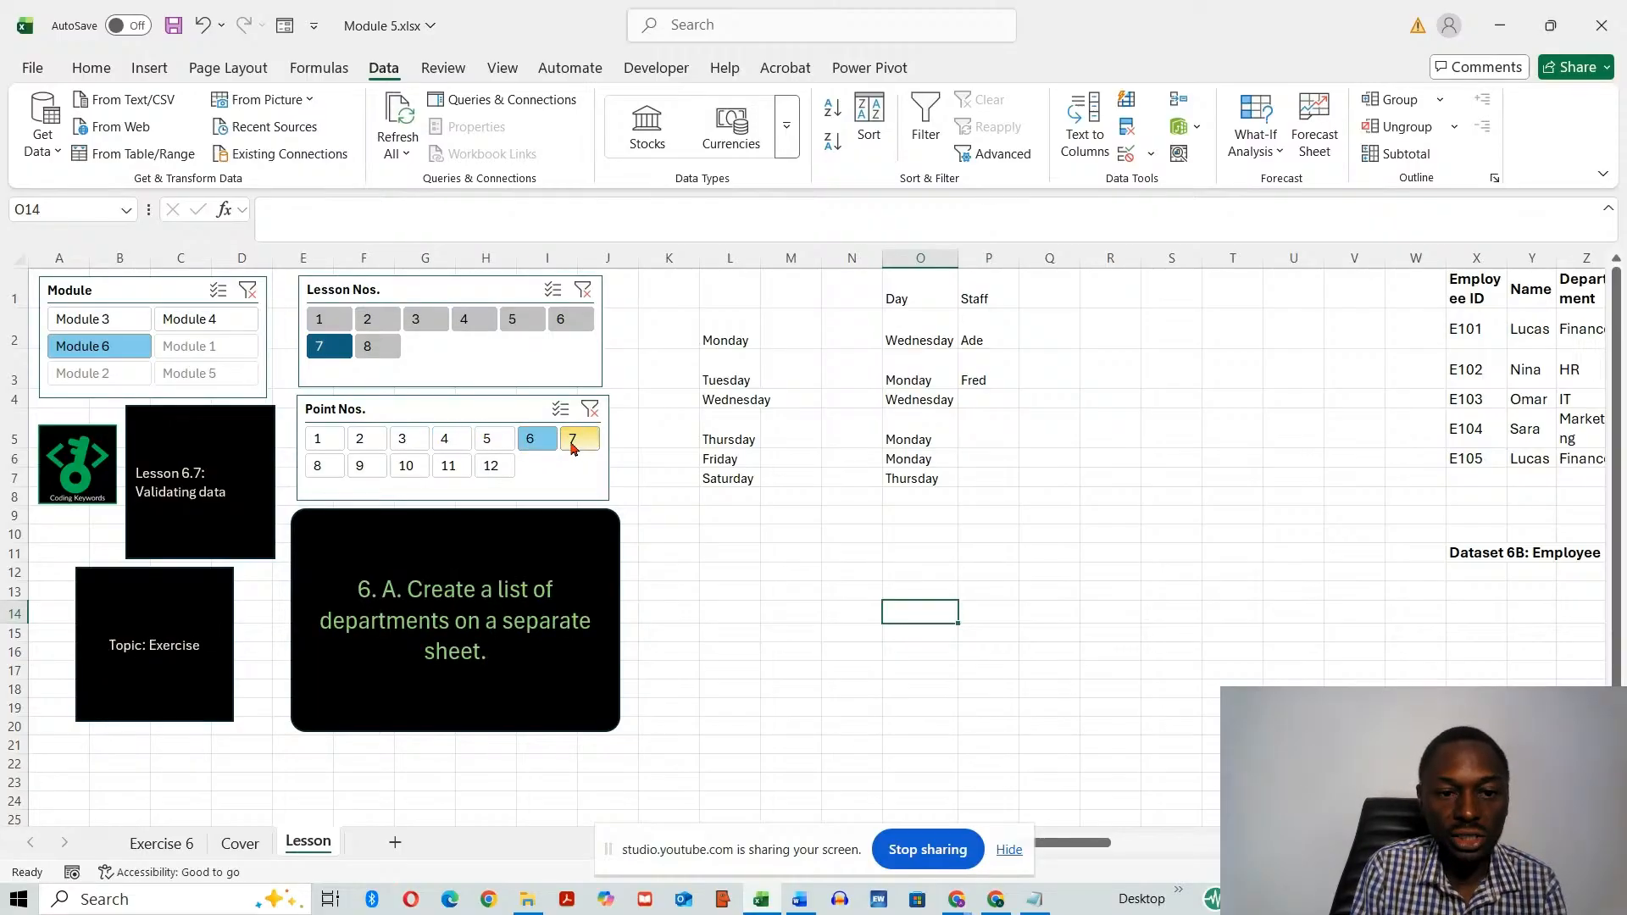
{"action": "left_click", "coordinate": [573, 444]}
{"action": "left_click", "coordinate": [316, 468]}
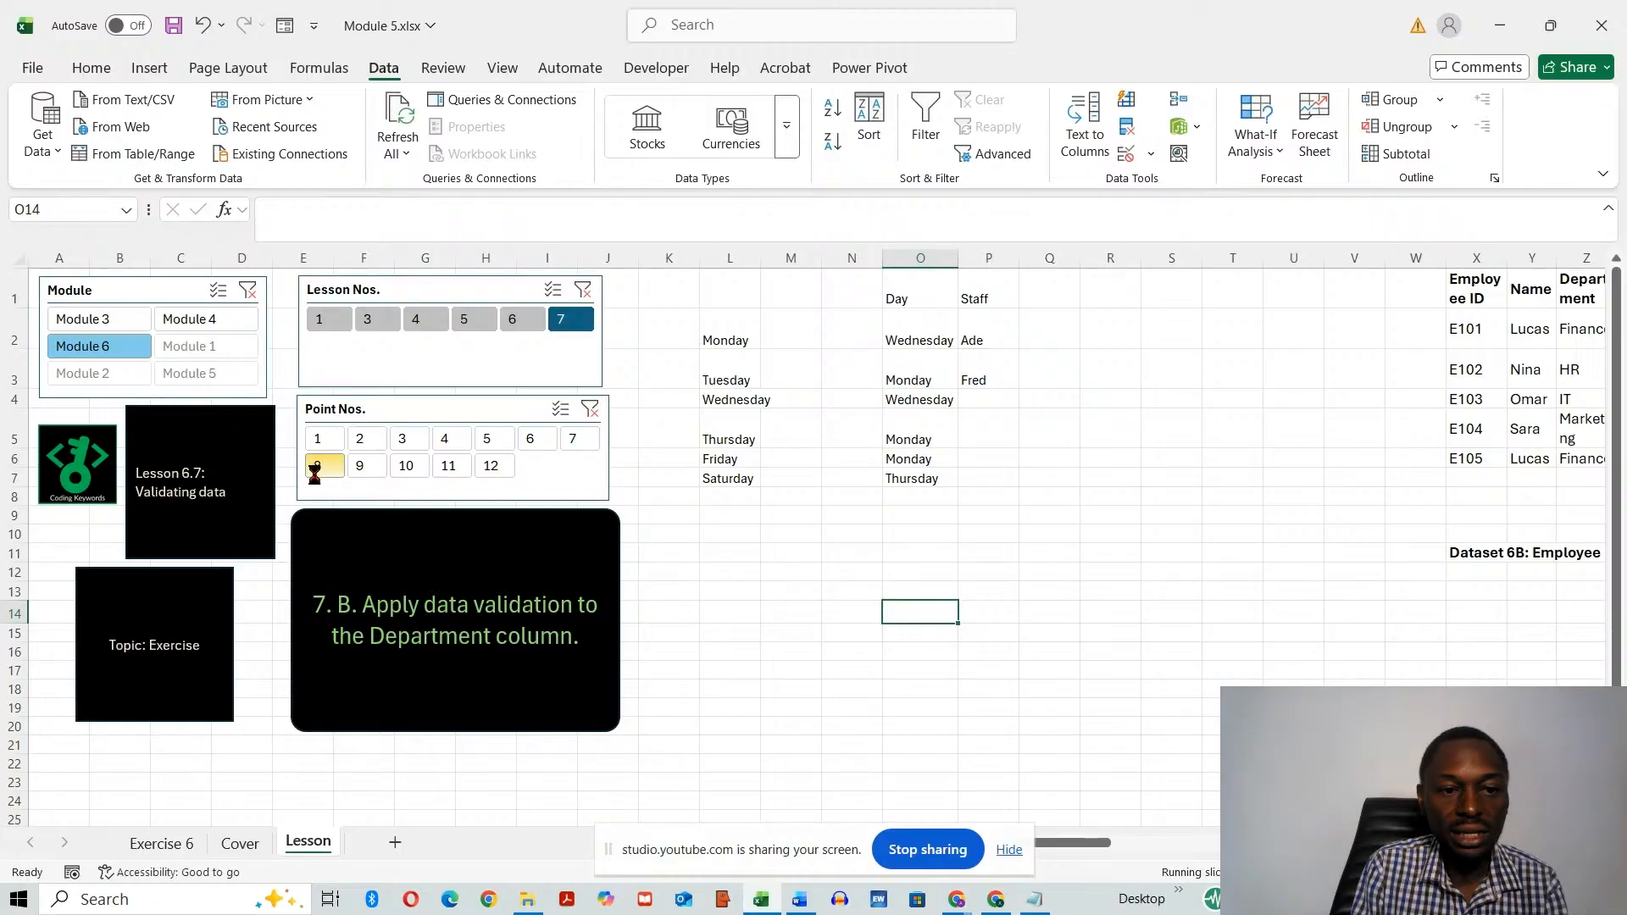
{"action": "left_click", "coordinate": [363, 468]}
{"action": "left_click", "coordinate": [412, 469]}
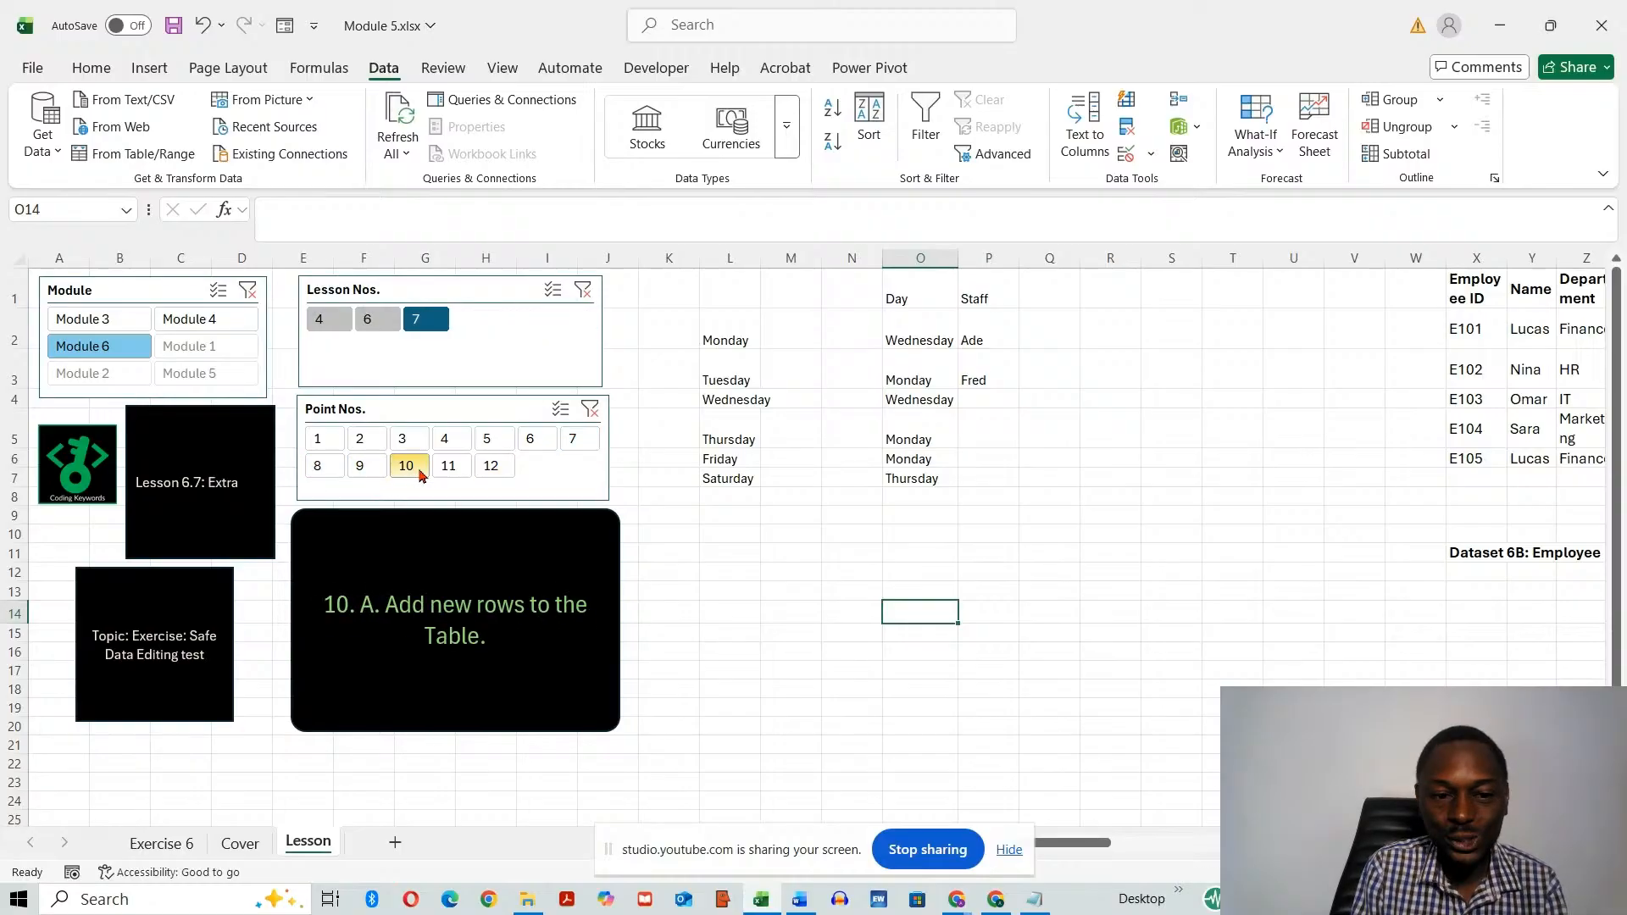
{"action": "left_click", "coordinate": [445, 468]}
{"action": "left_click", "coordinate": [496, 473]}
{"action": "left_click", "coordinate": [797, 649]}
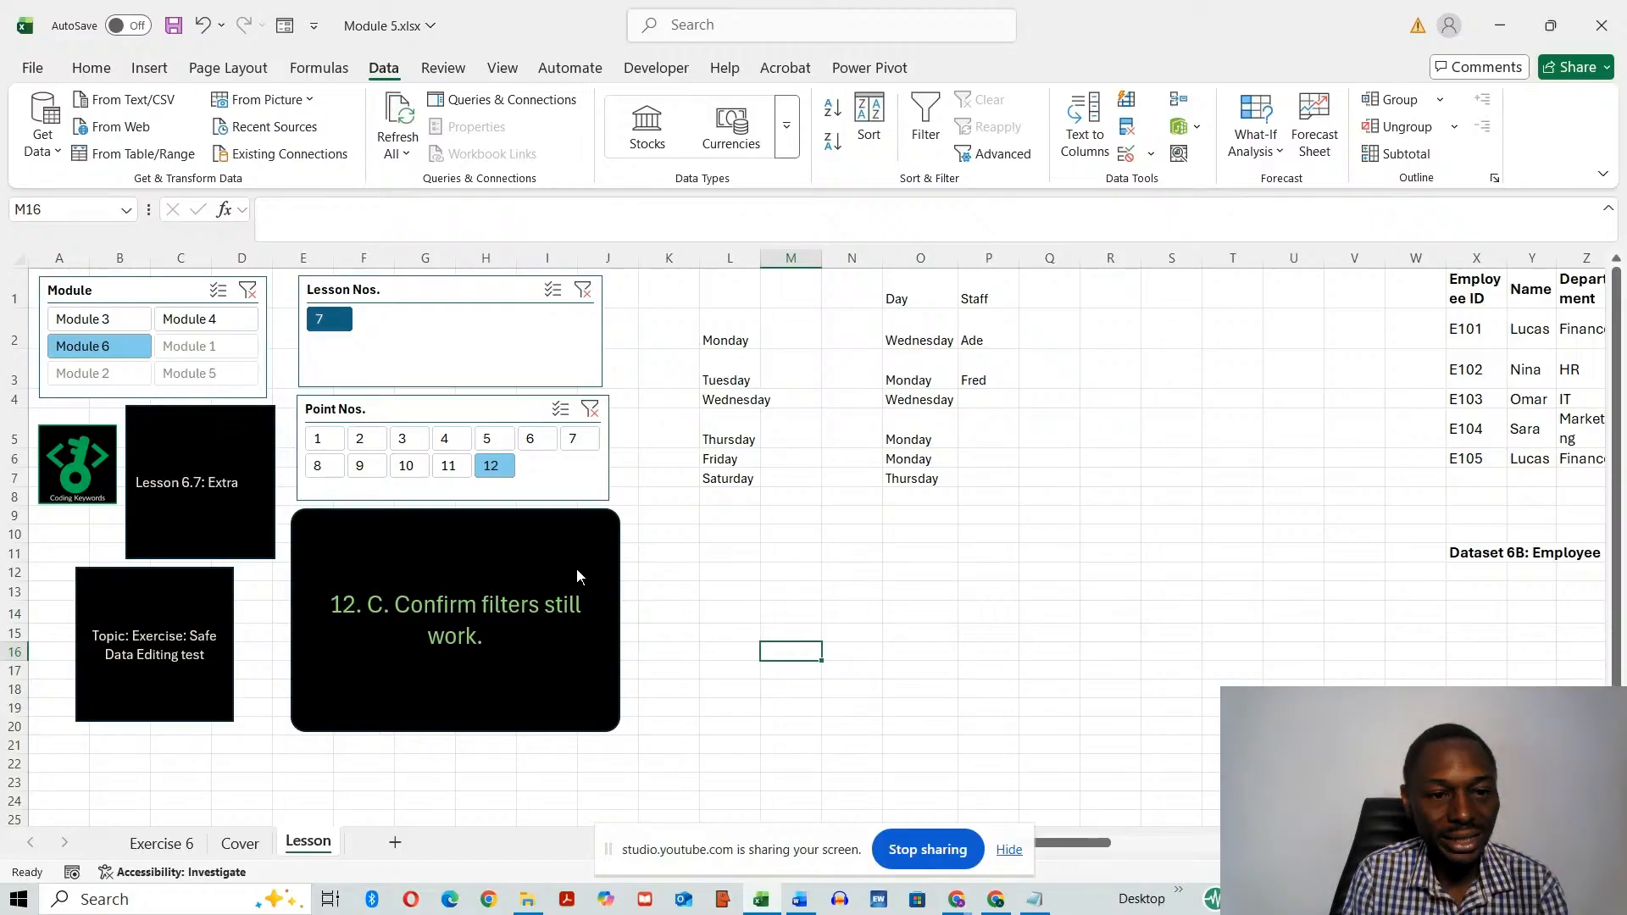
{"action": "left_click", "coordinate": [331, 443]}
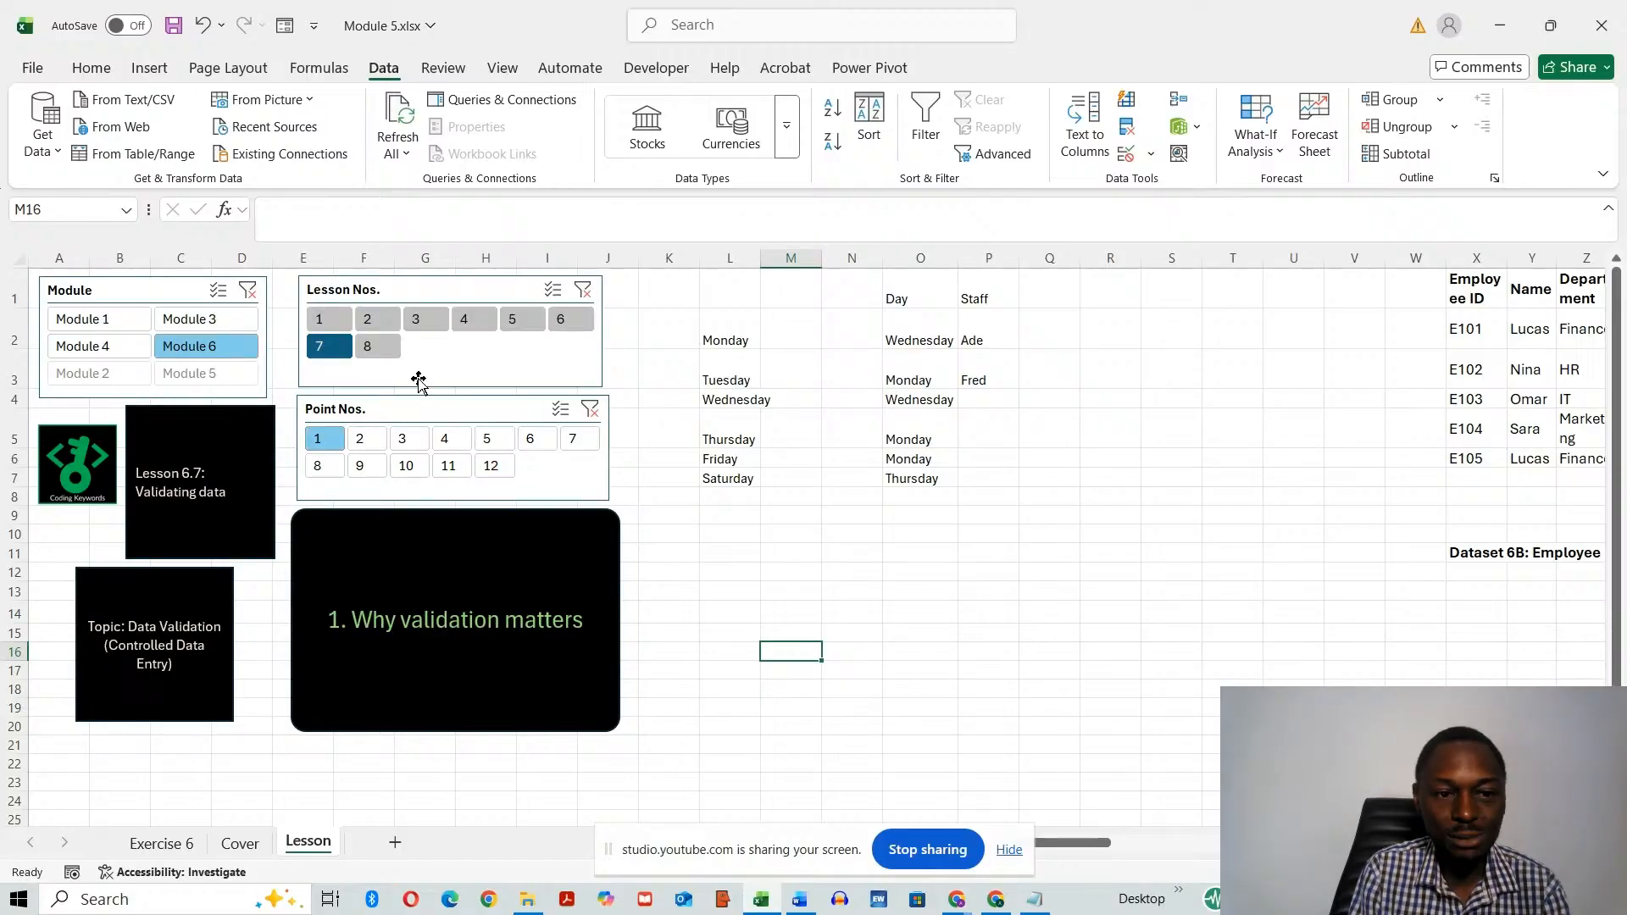
- Show Lesson 8 of Module 6 and go through its points 1 to 6 on the lesson card
{"action": "left_click", "coordinate": [378, 347]}
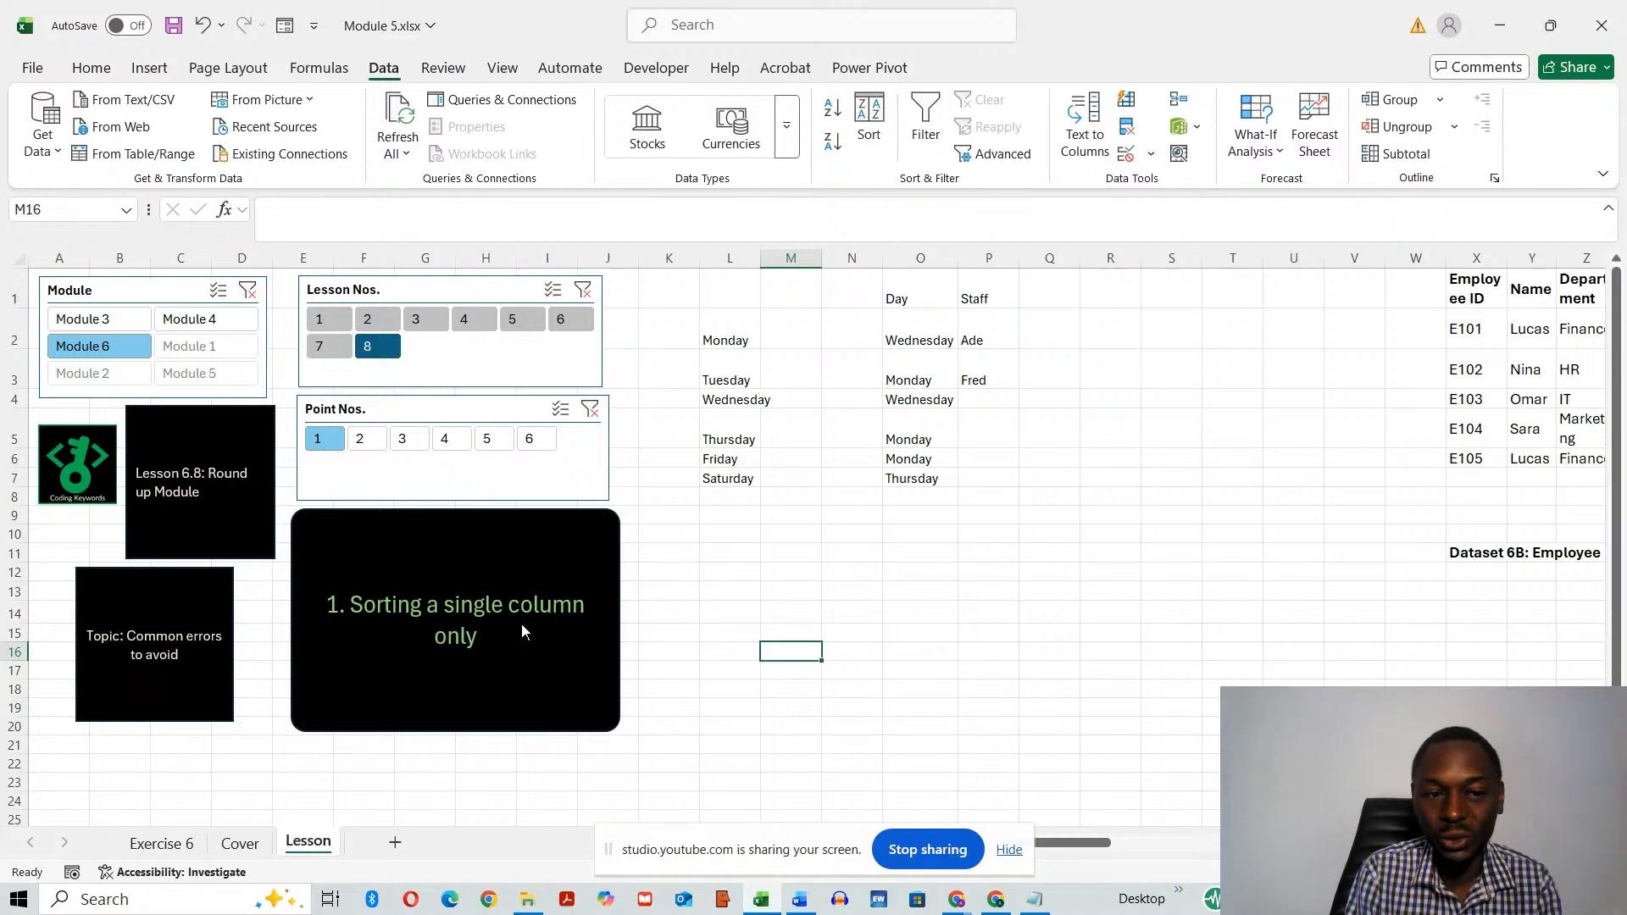
{"action": "left_click", "coordinate": [359, 443]}
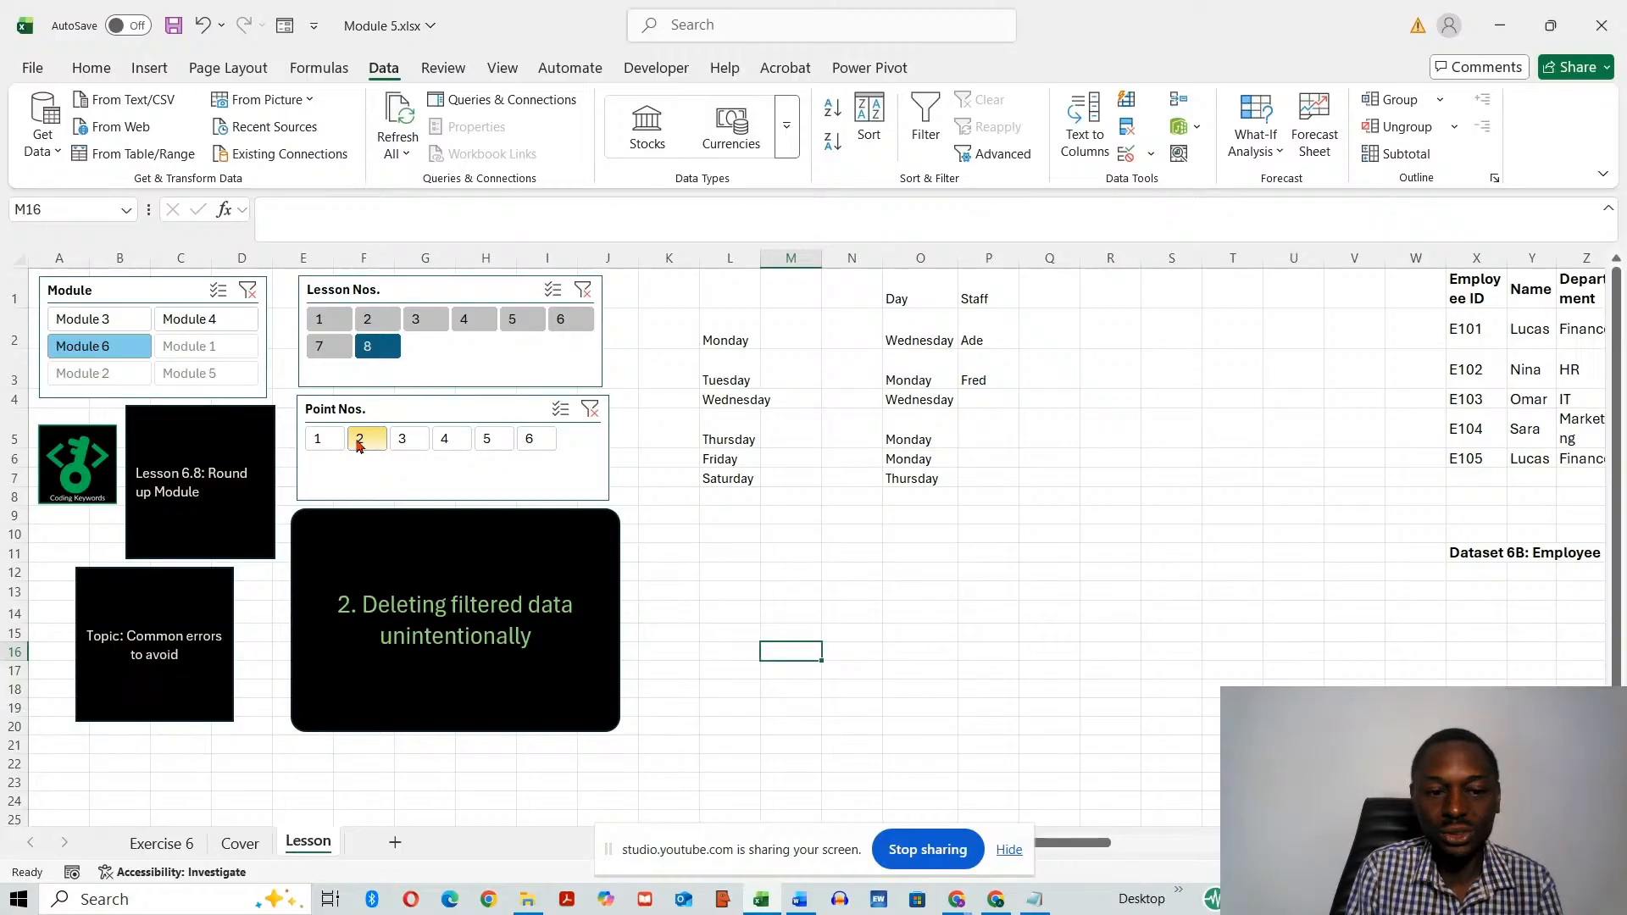
{"action": "left_click", "coordinate": [403, 444]}
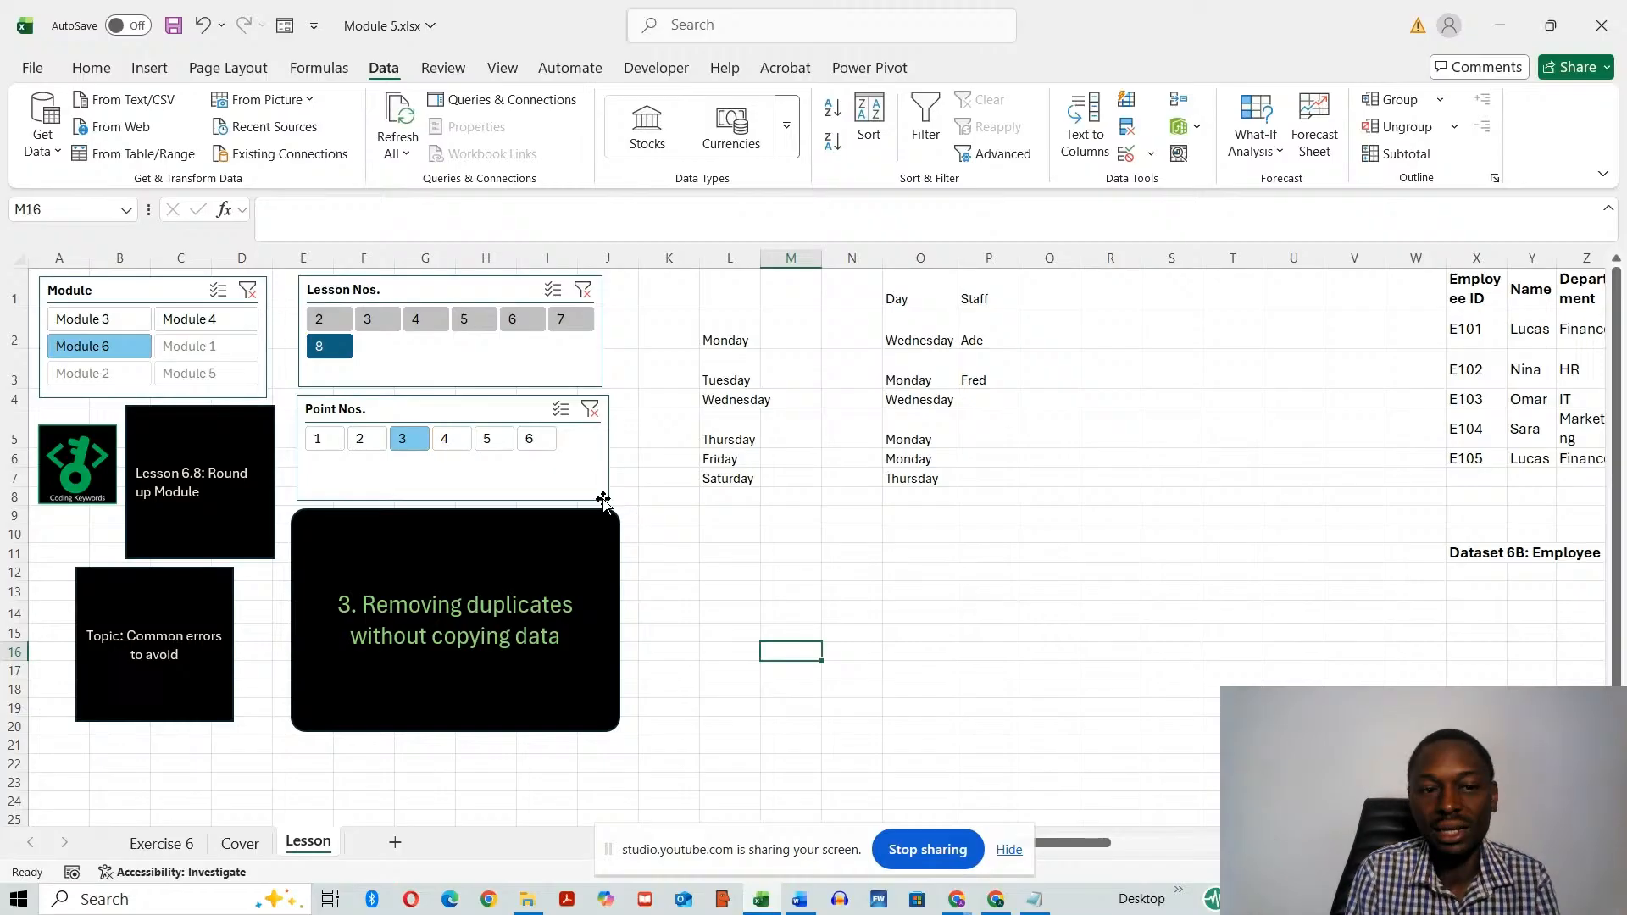
{"action": "left_click", "coordinate": [444, 439]}
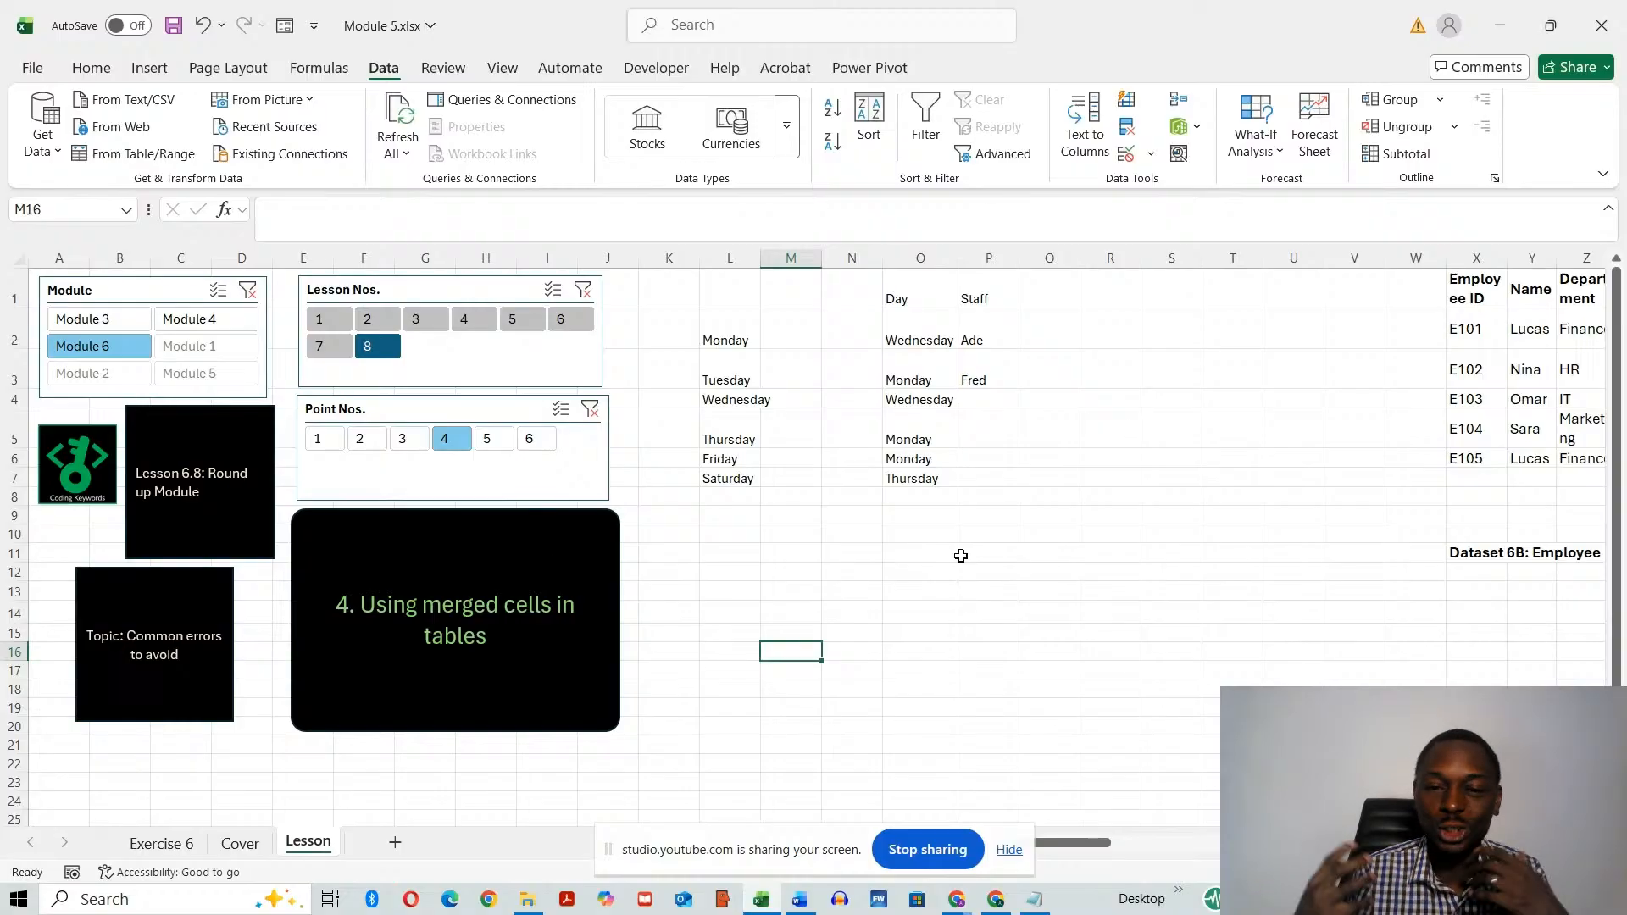
{"action": "left_click", "coordinate": [488, 448]}
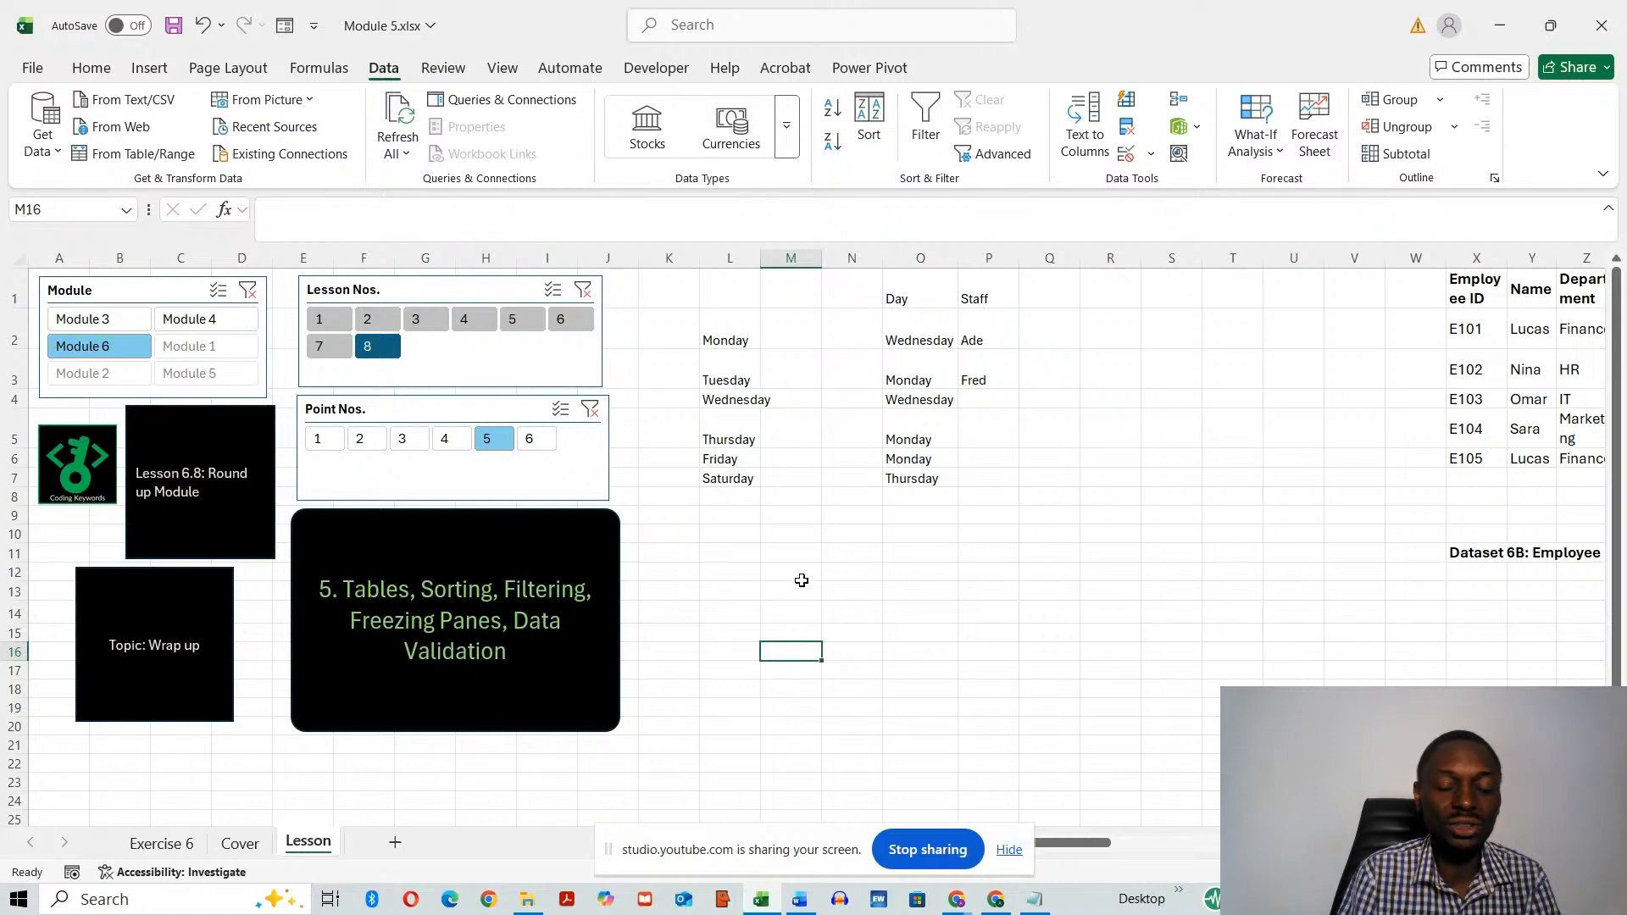
{"action": "left_click", "coordinate": [536, 440]}
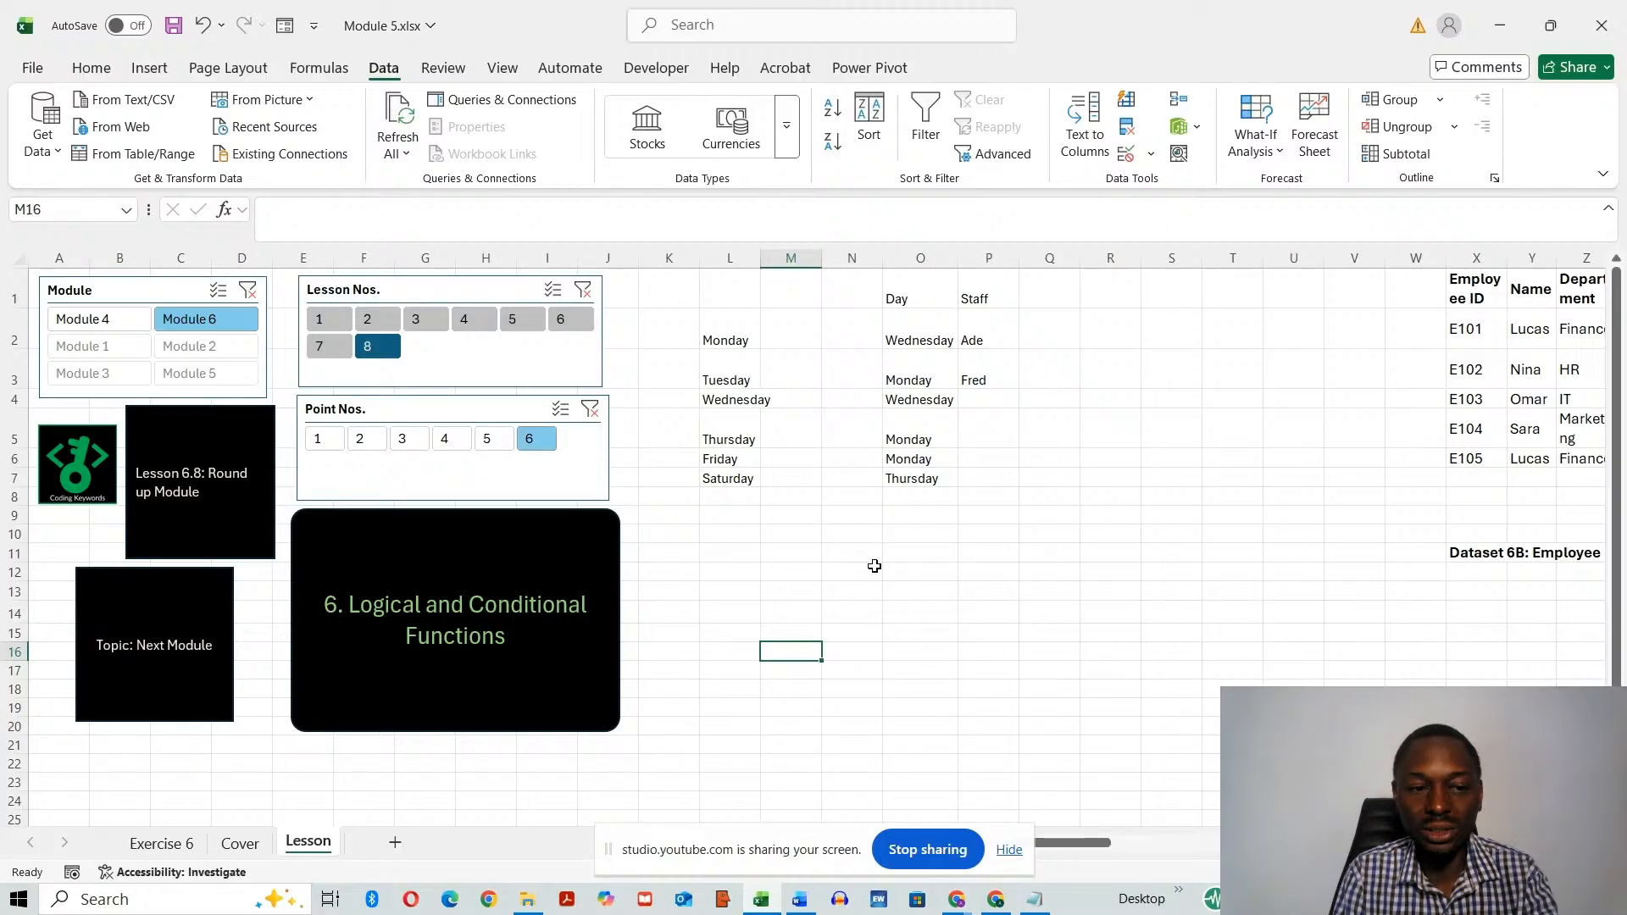
- Switch to the live stream page in YouTube Studio, and hide the screen-sharing notice
{"action": "key", "text": "alt+Tab"}
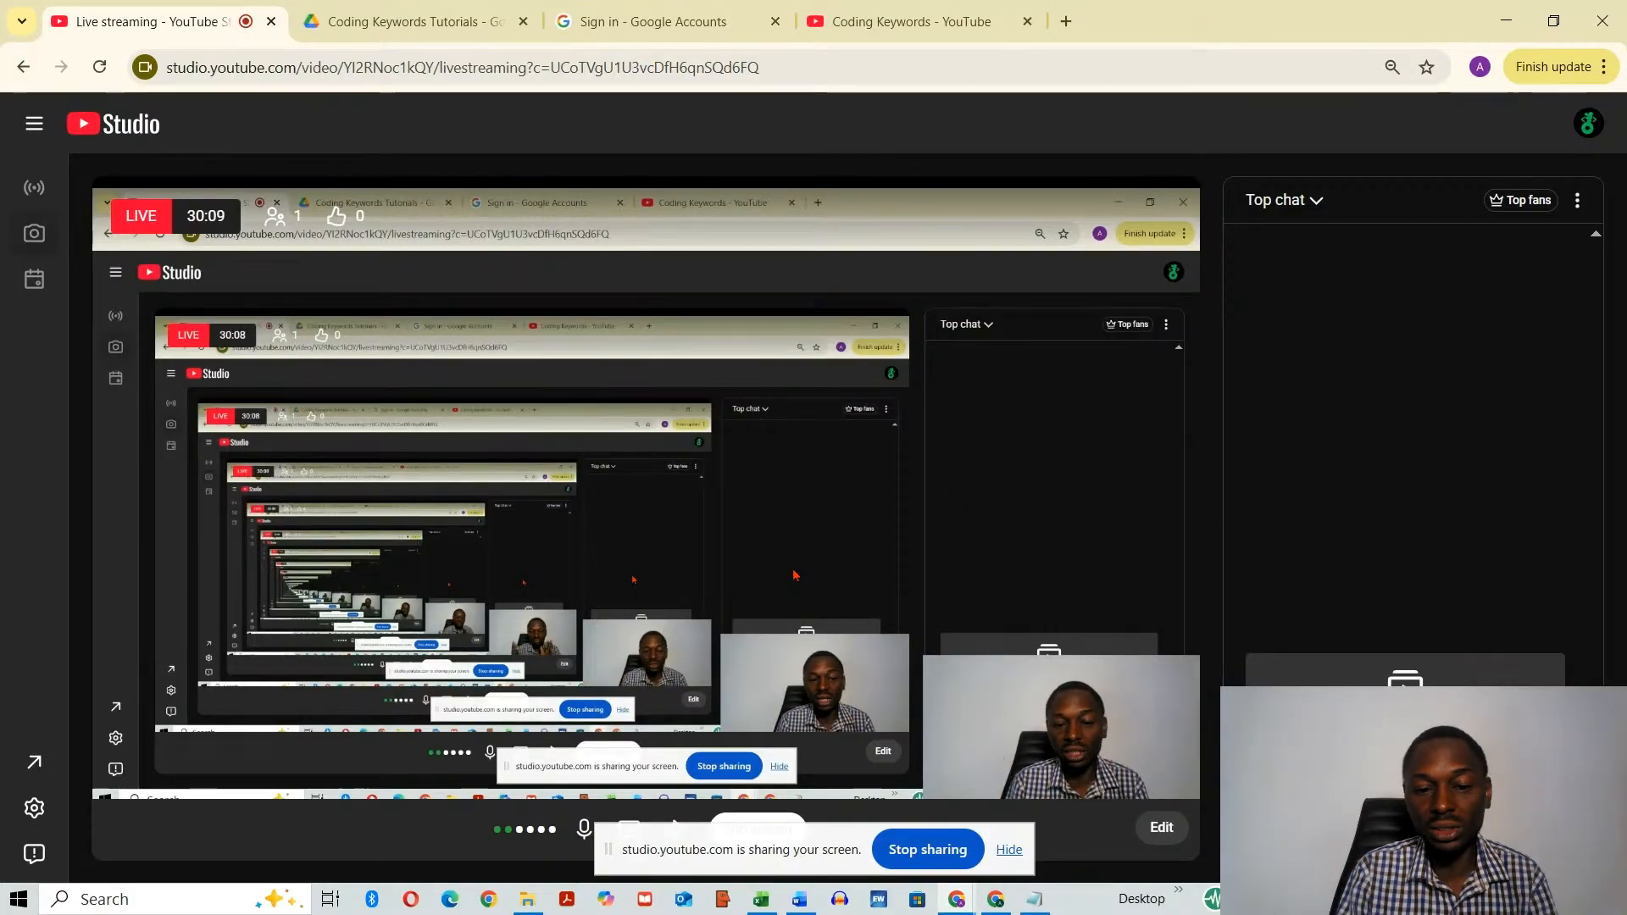
{"action": "left_click", "coordinate": [1010, 850]}
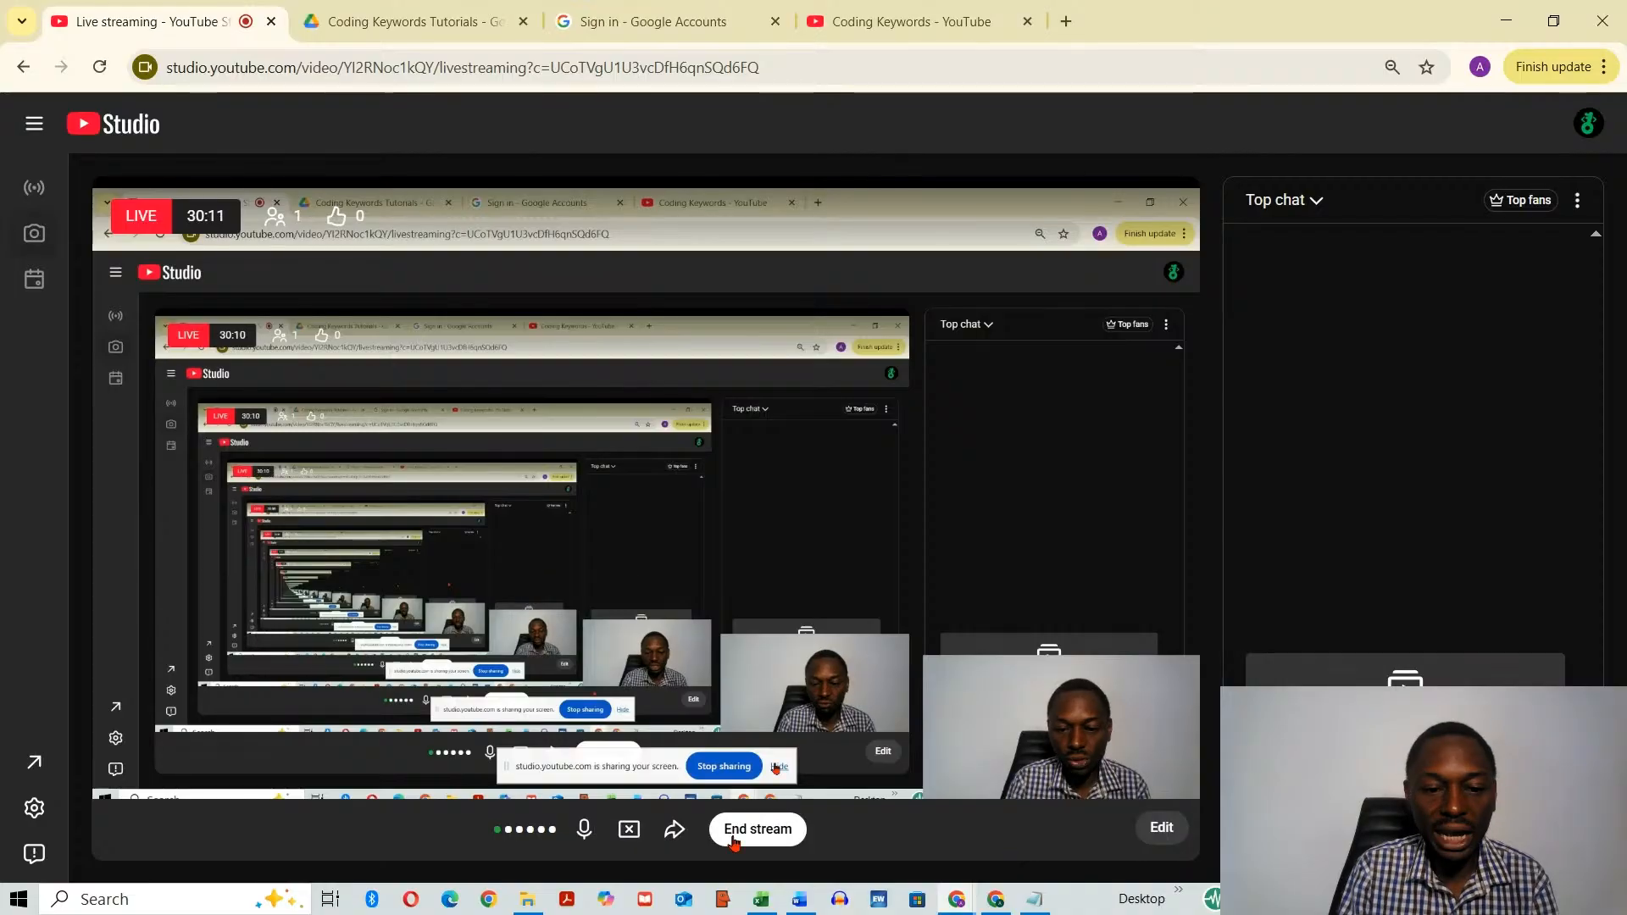